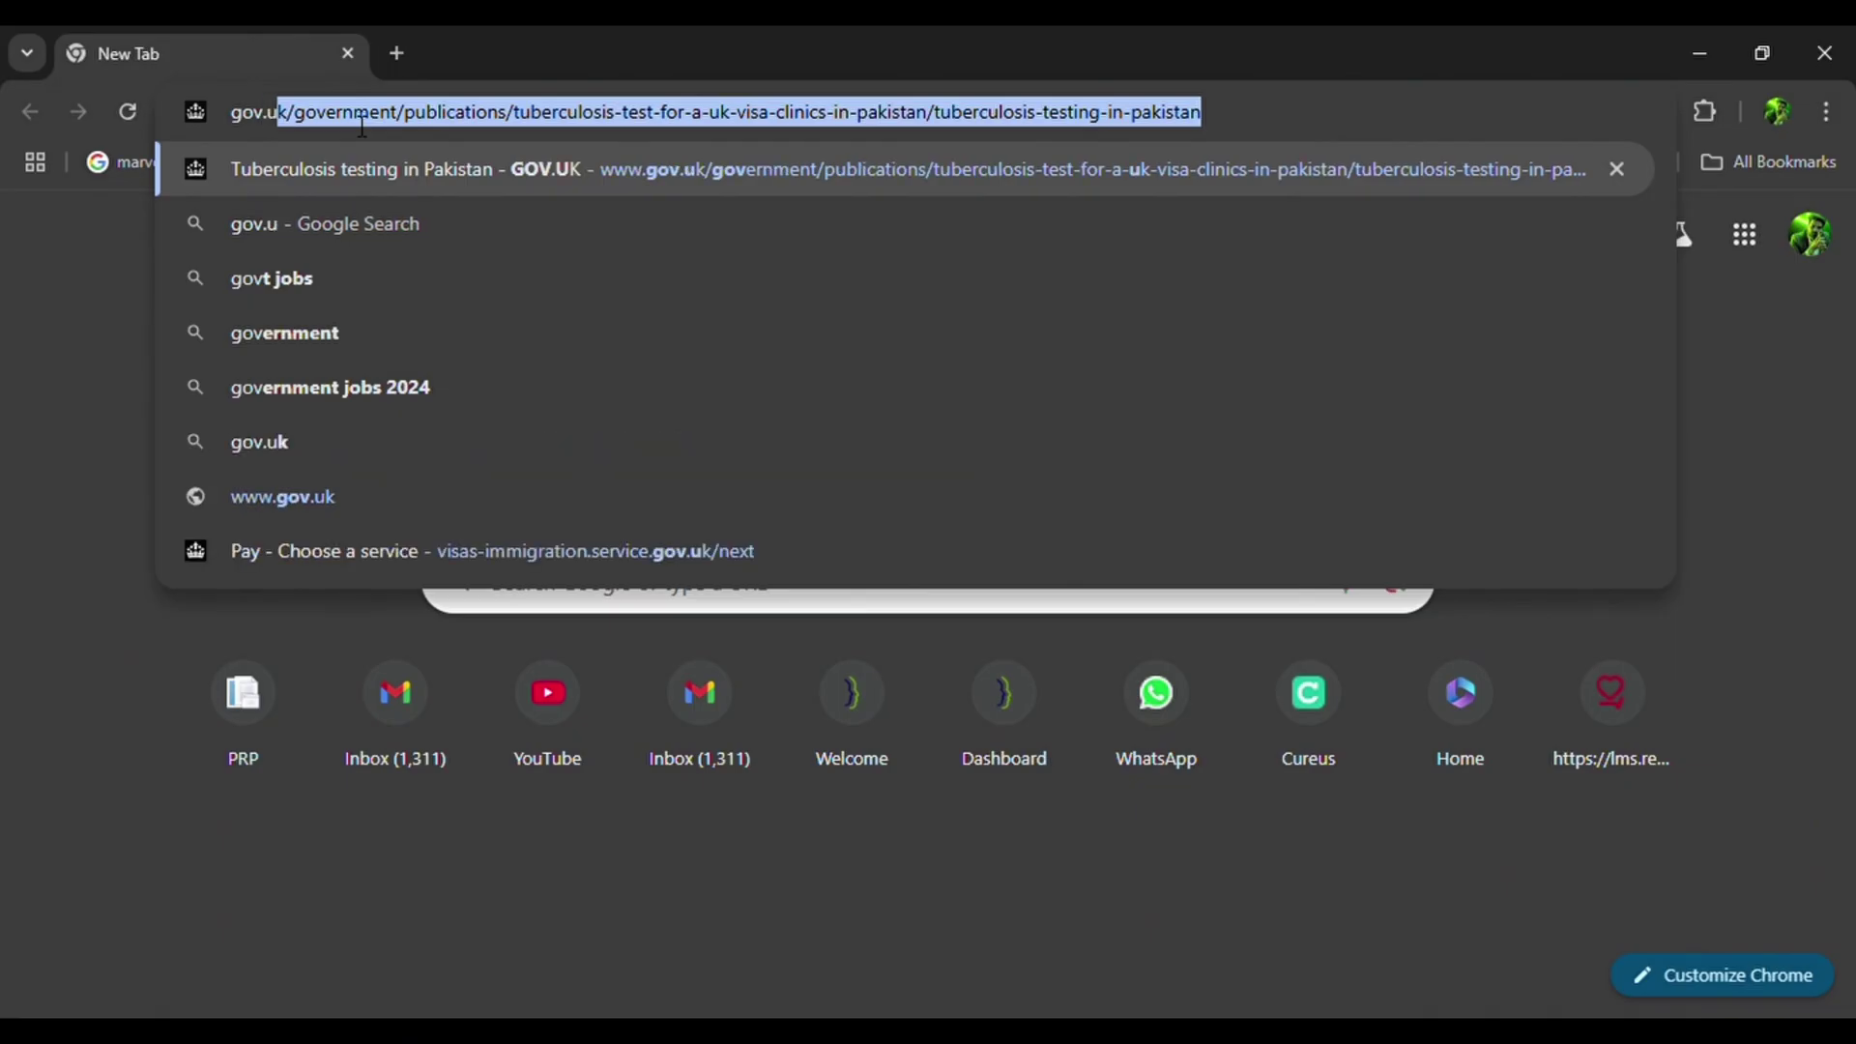
Search the web for gov.uk from the address bar.
{"action": "key", "text": "Down"}
{"action": "key", "text": "Down"}
{"action": "key", "text": "Up"}
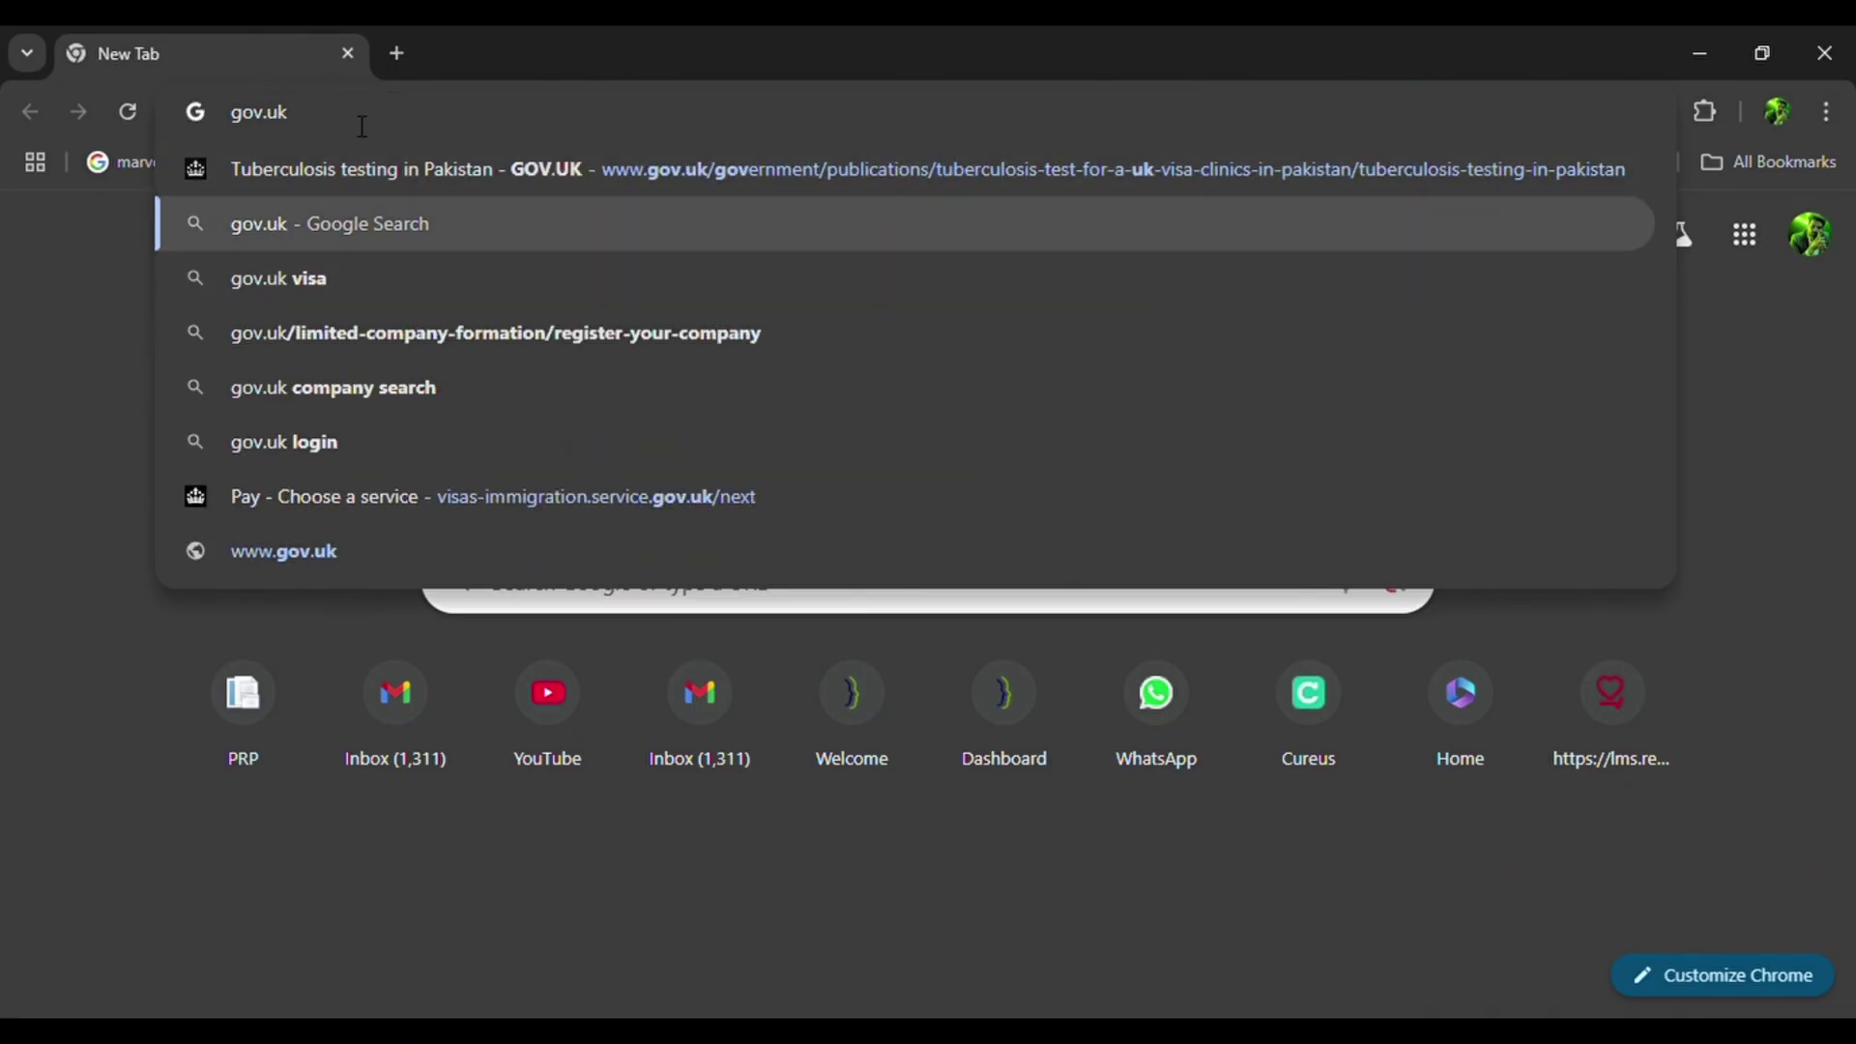
{"action": "key", "text": "Return"}
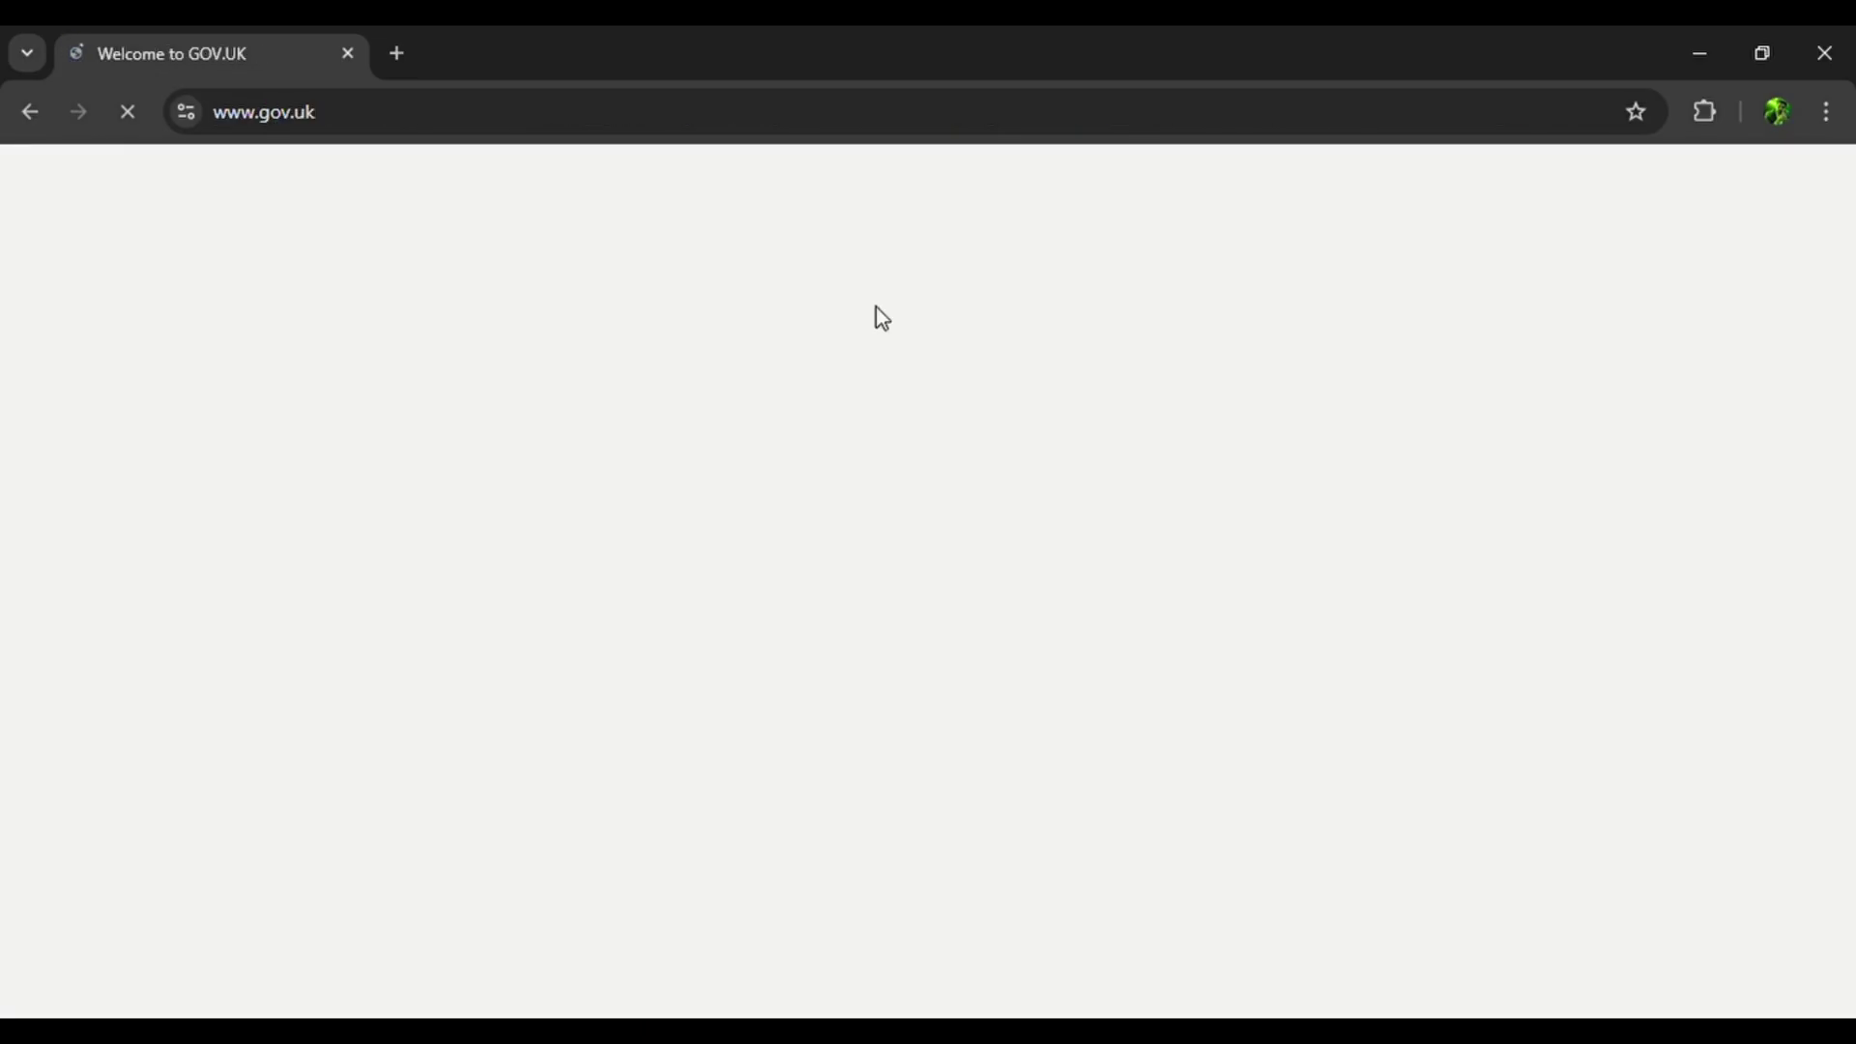
Go from the GOV.UK home page through Visas and immigration to the Work in the UK page.
{"action": "scroll", "coordinate": [712, 774], "scroll_direction": "down", "scroll_amount": 20}
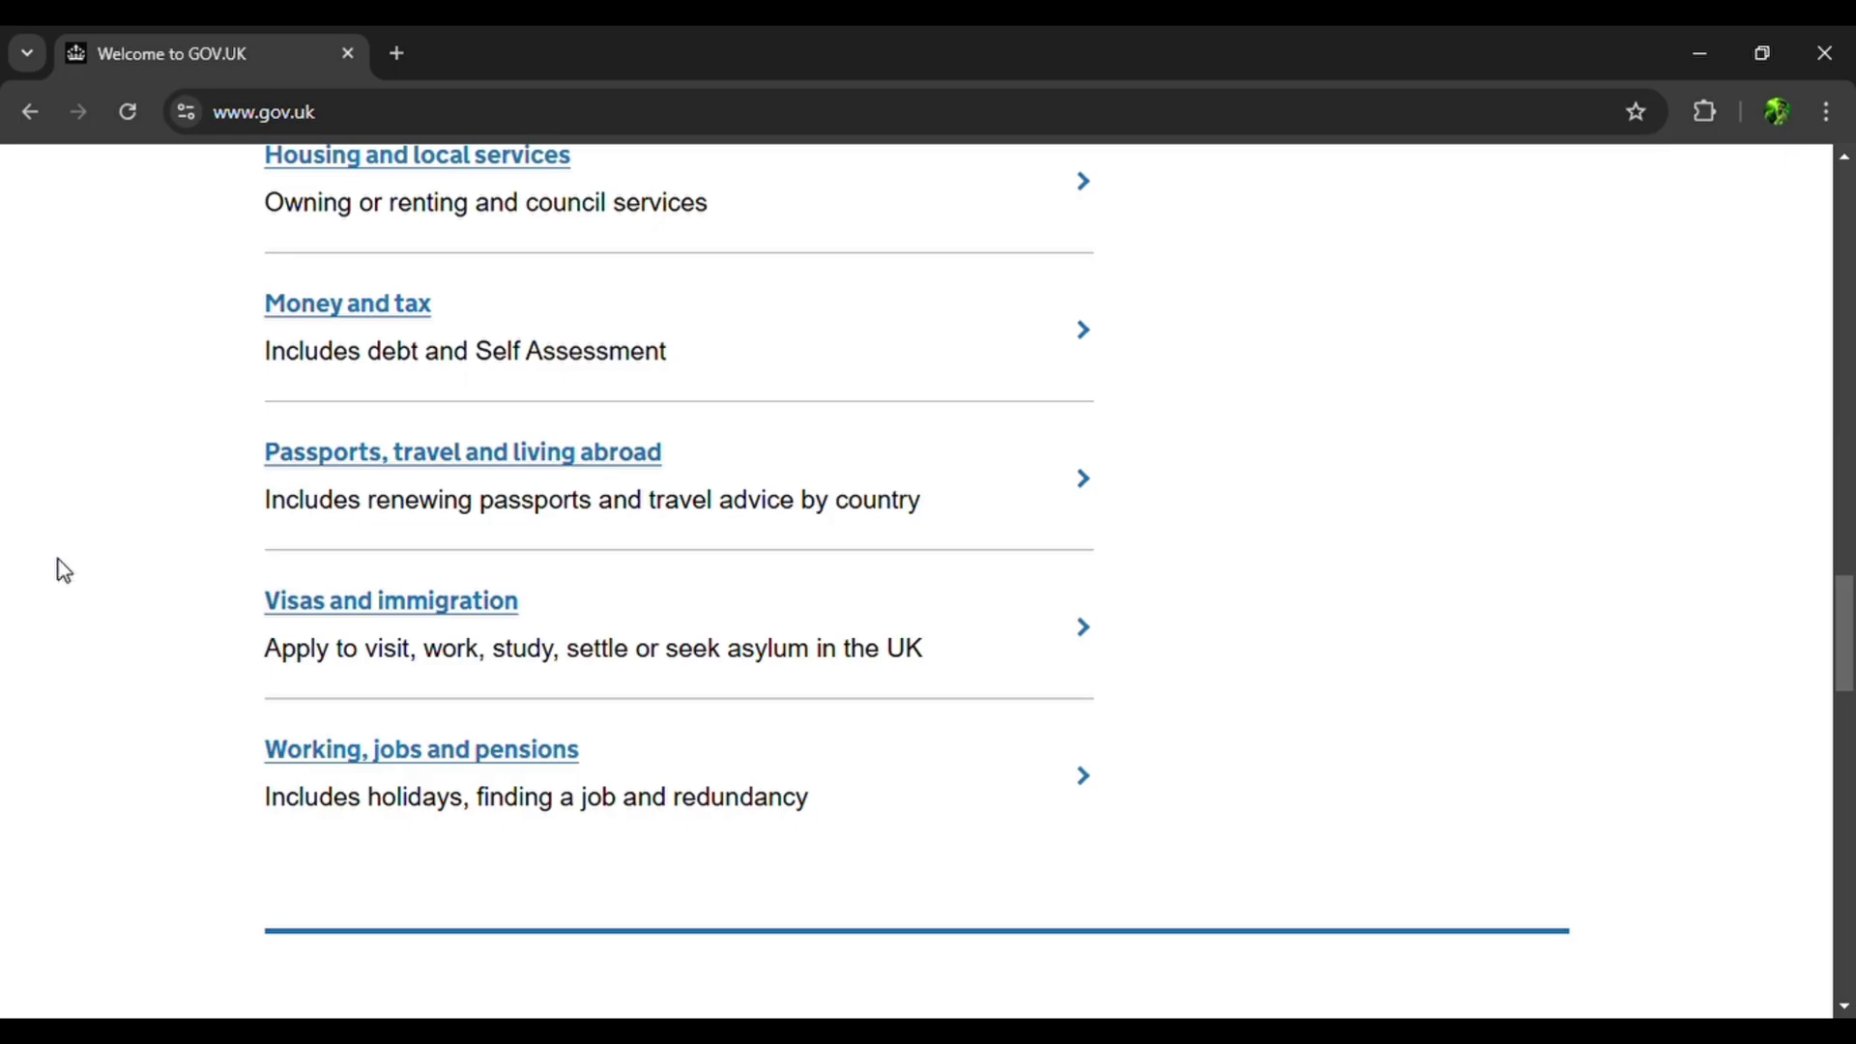
{"action": "left_click", "coordinate": [386, 613]}
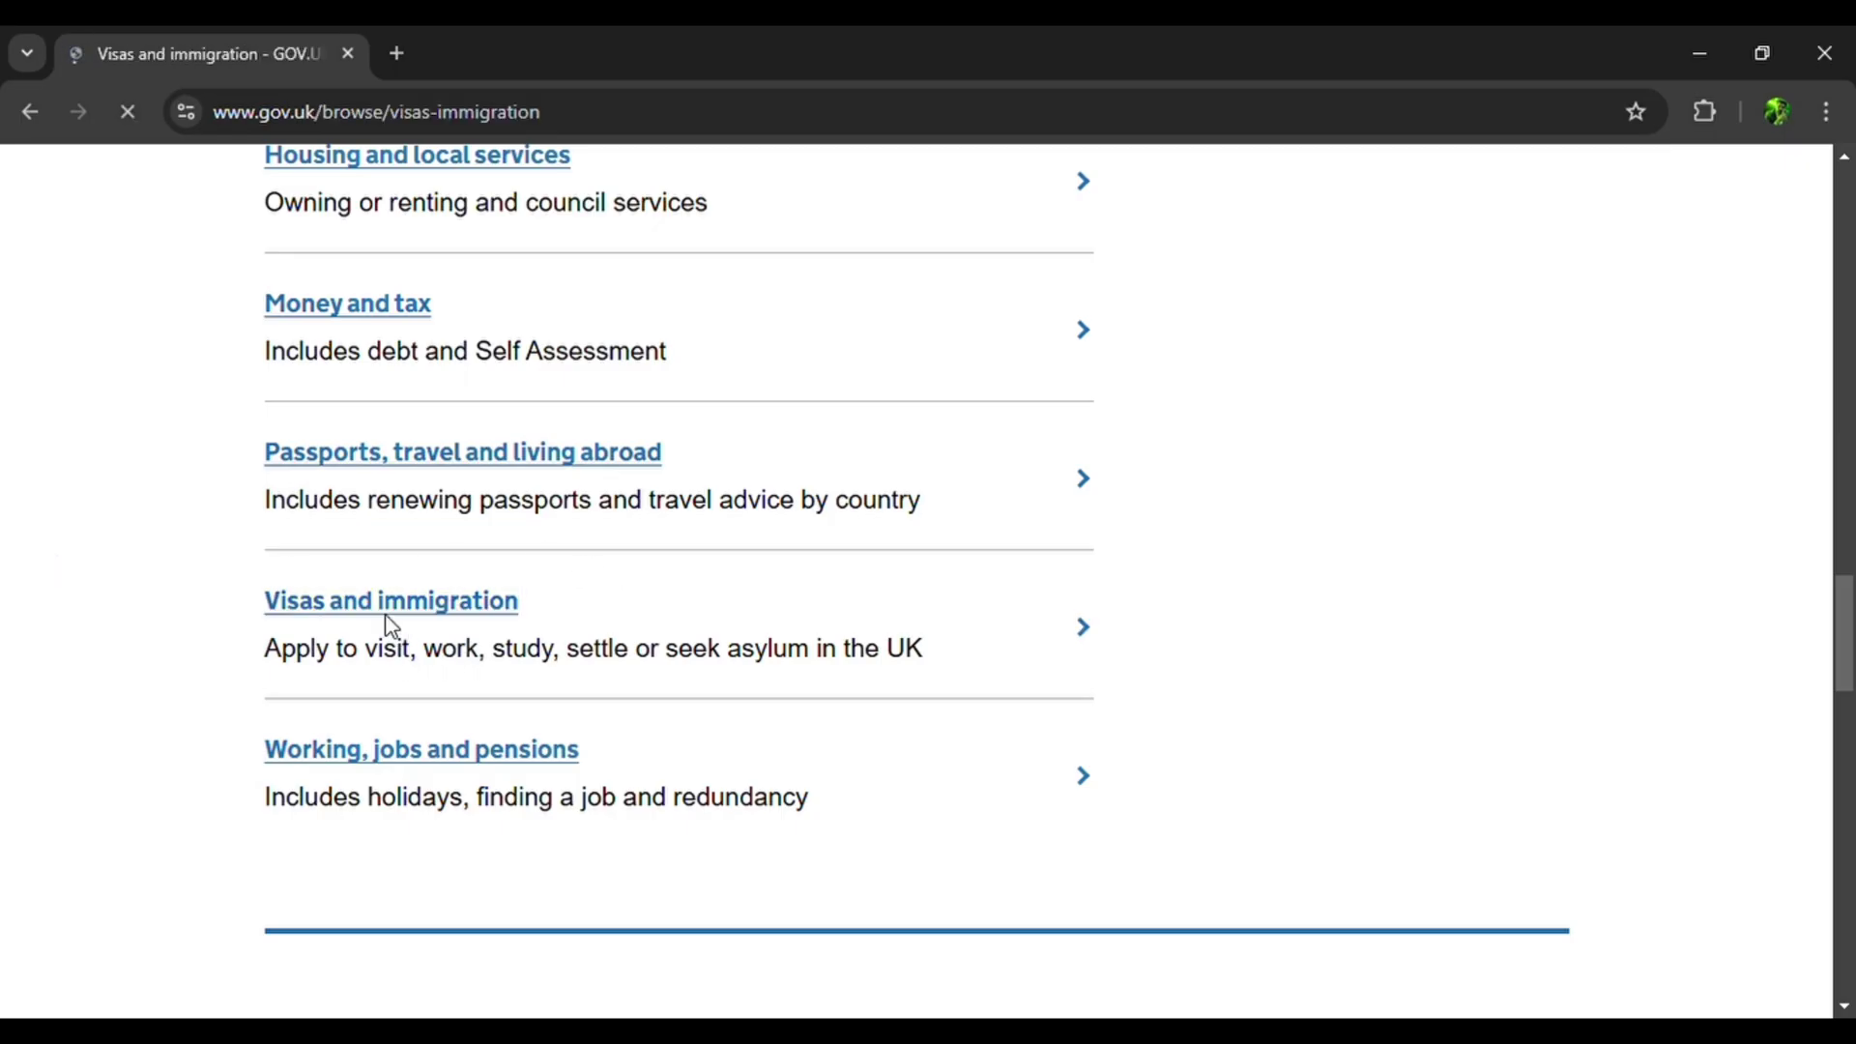
{"action": "scroll", "coordinate": [385, 626], "scroll_direction": "down", "scroll_amount": 10}
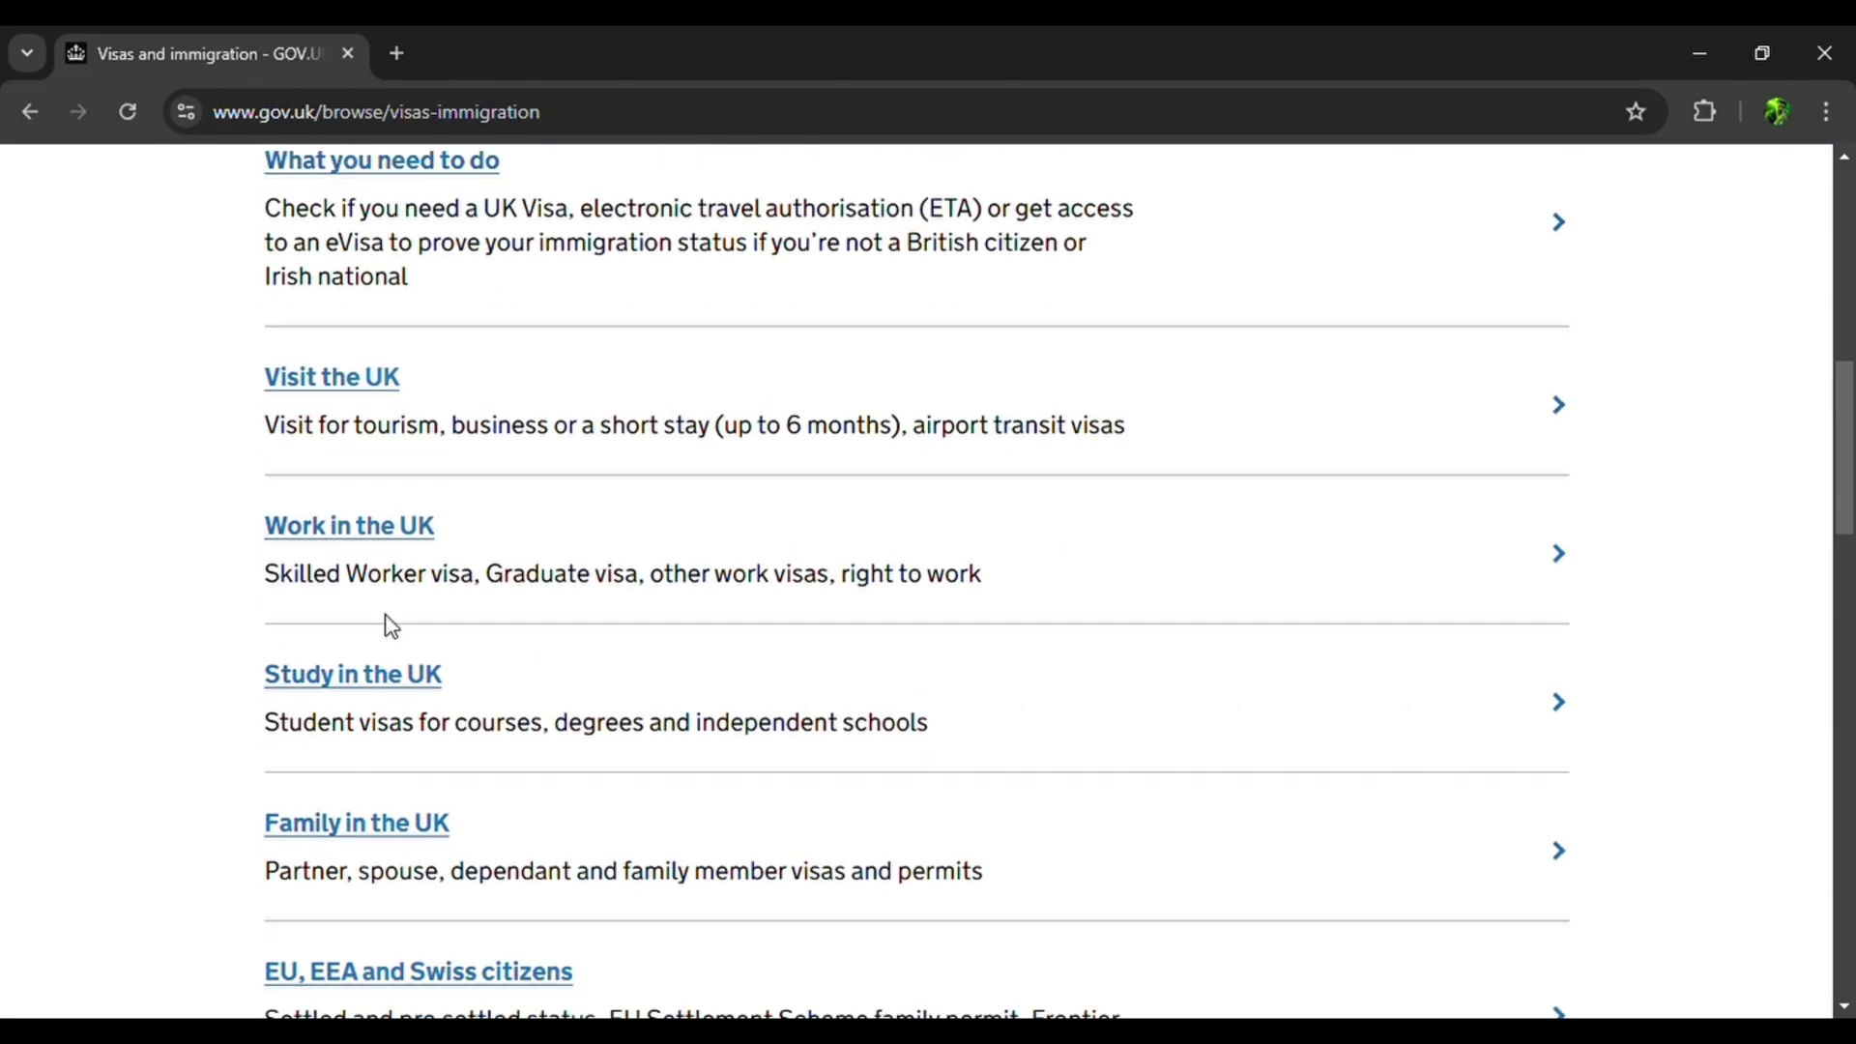
{"action": "left_click", "coordinate": [392, 387]}
{"action": "scroll", "coordinate": [204, 769], "scroll_direction": "down", "scroll_amount": 4}
{"action": "scroll", "coordinate": [204, 768], "scroll_direction": "down", "scroll_amount": 3}
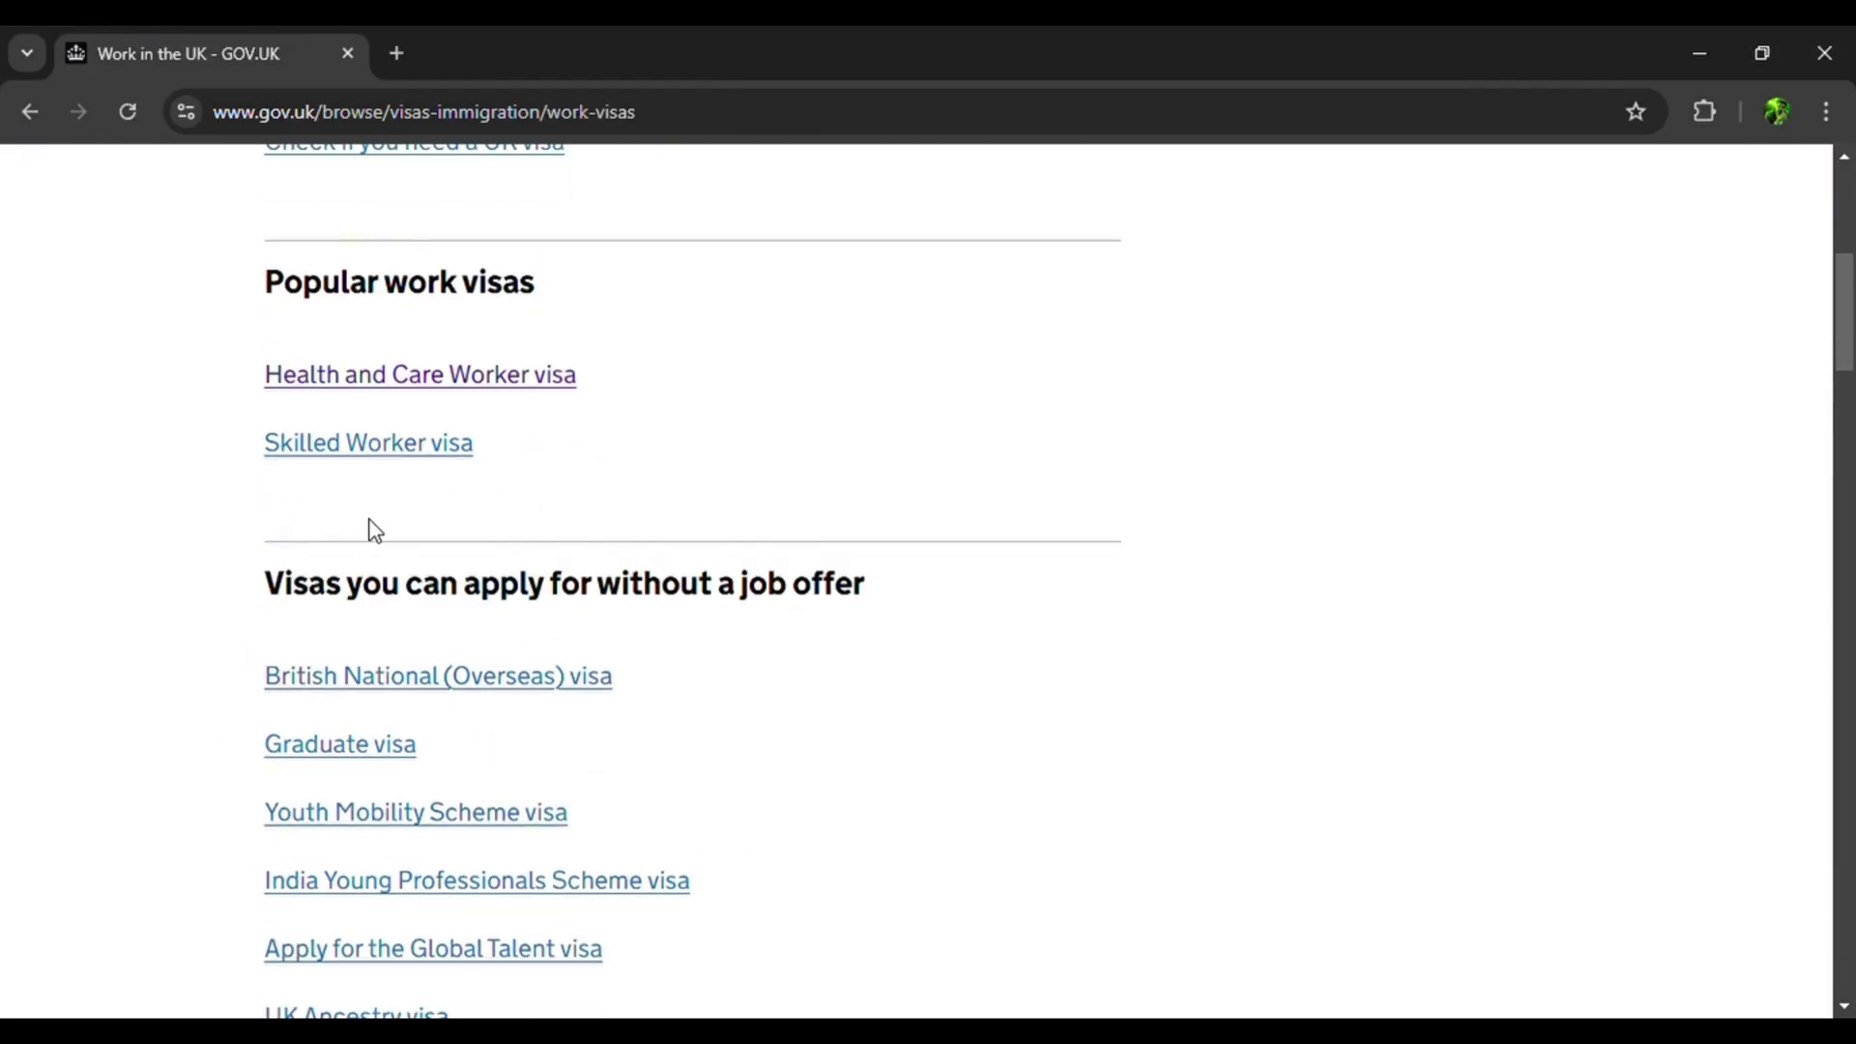
Read the Skilled Worker visa guidance and start the application from outside the UK.
{"action": "left_click", "coordinate": [397, 438]}
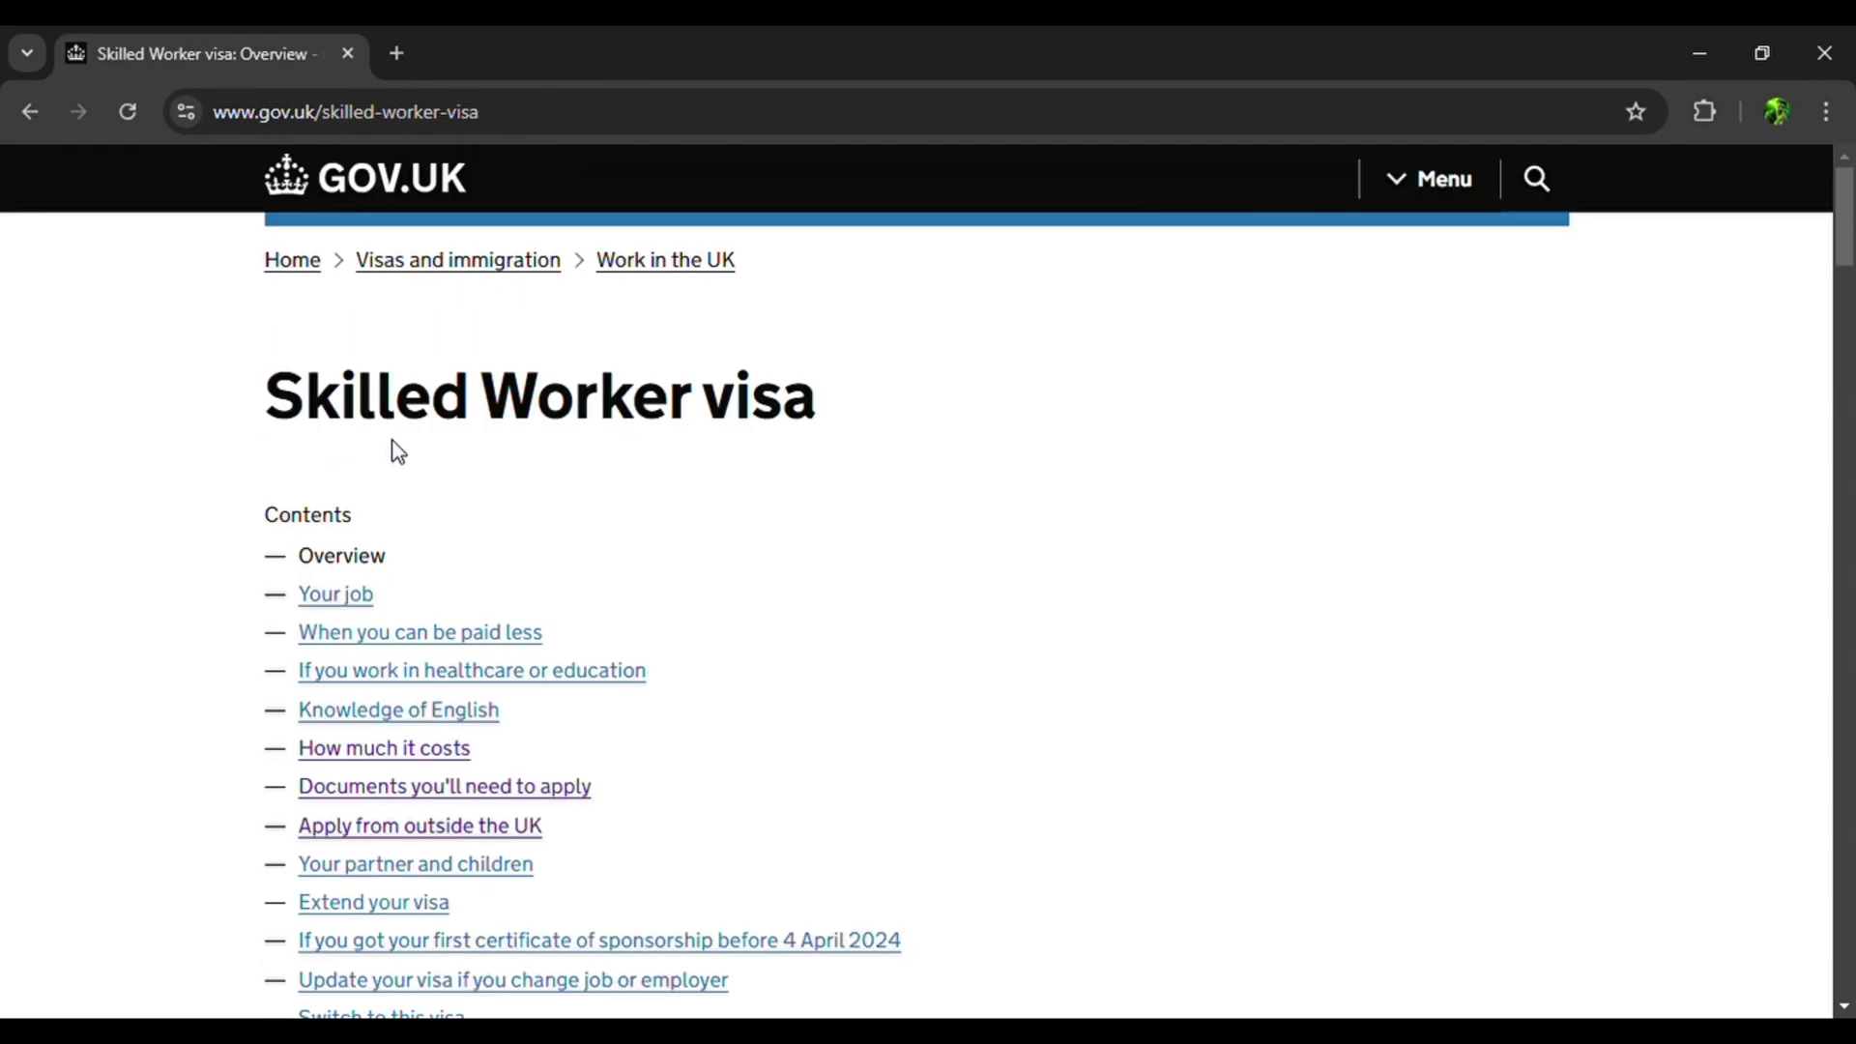
{"action": "scroll", "coordinate": [397, 451], "scroll_direction": "down", "scroll_amount": 12}
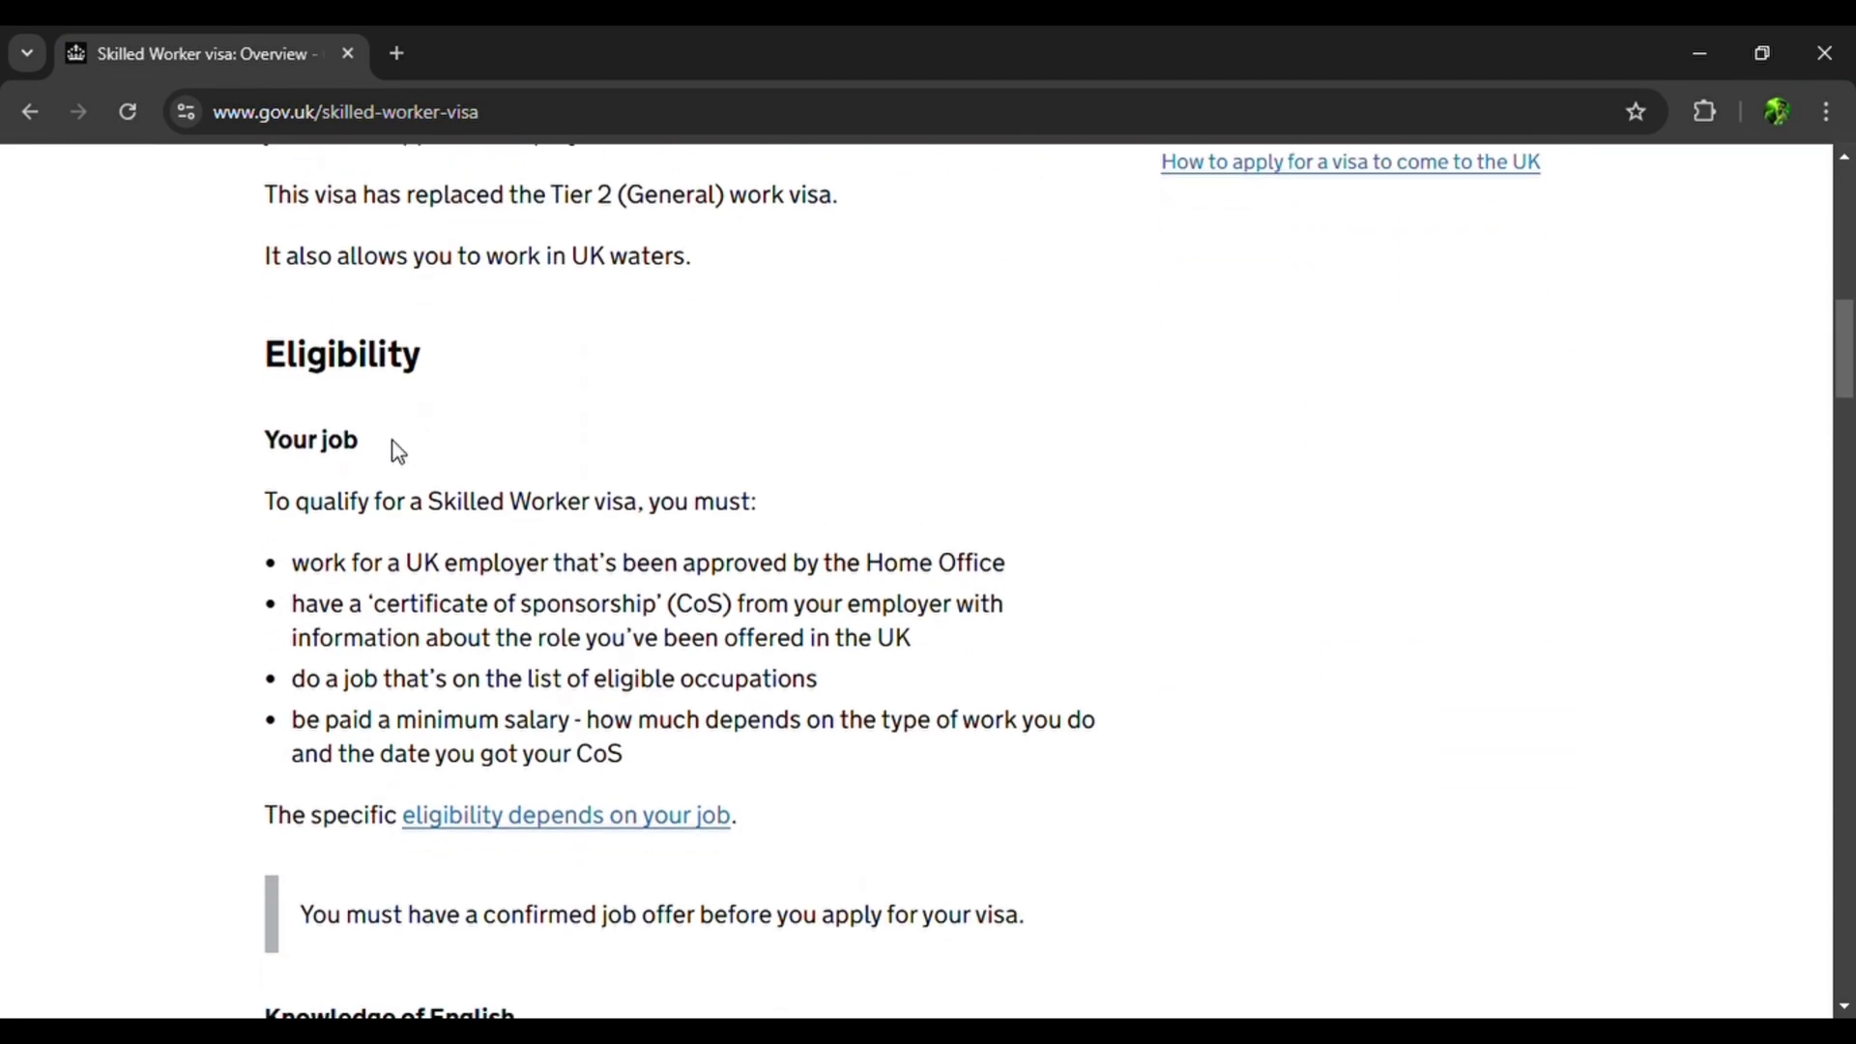
{"action": "scroll", "coordinate": [397, 451], "scroll_direction": "down", "scroll_amount": 1}
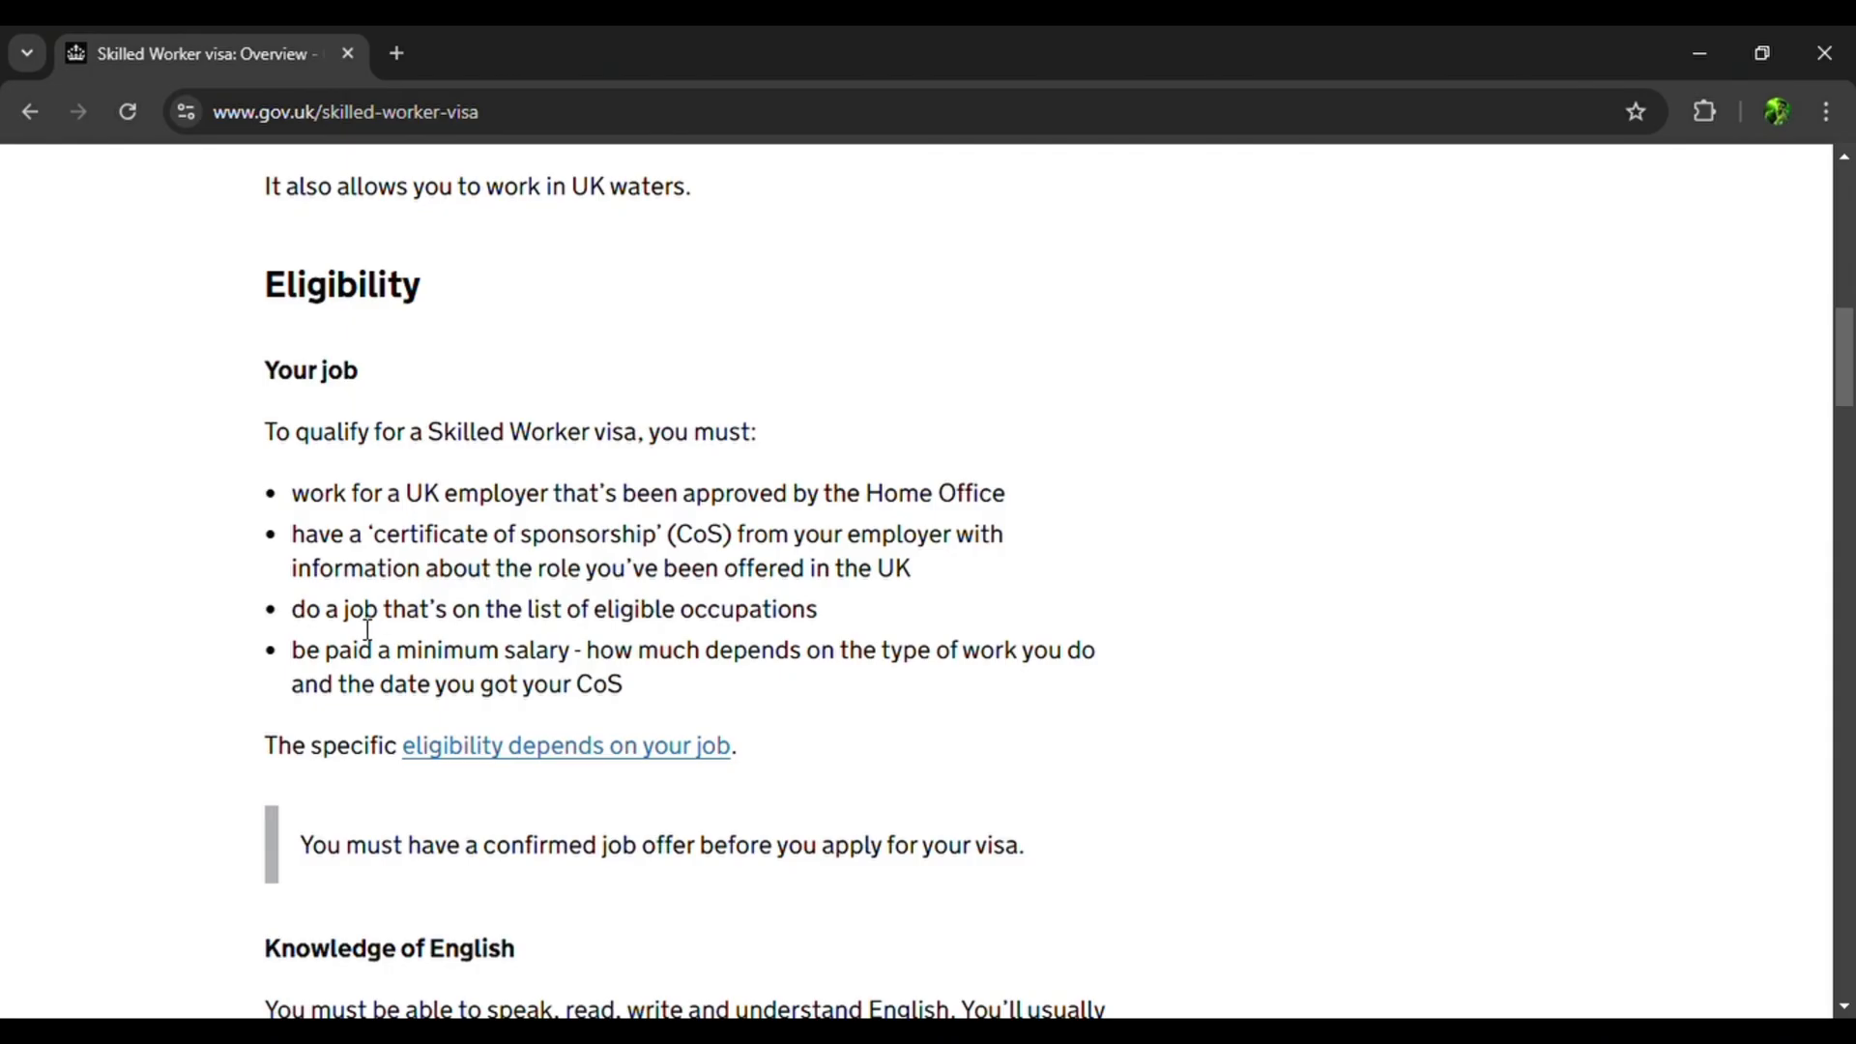
{"action": "scroll", "coordinate": [368, 628], "scroll_direction": "down", "scroll_amount": 3}
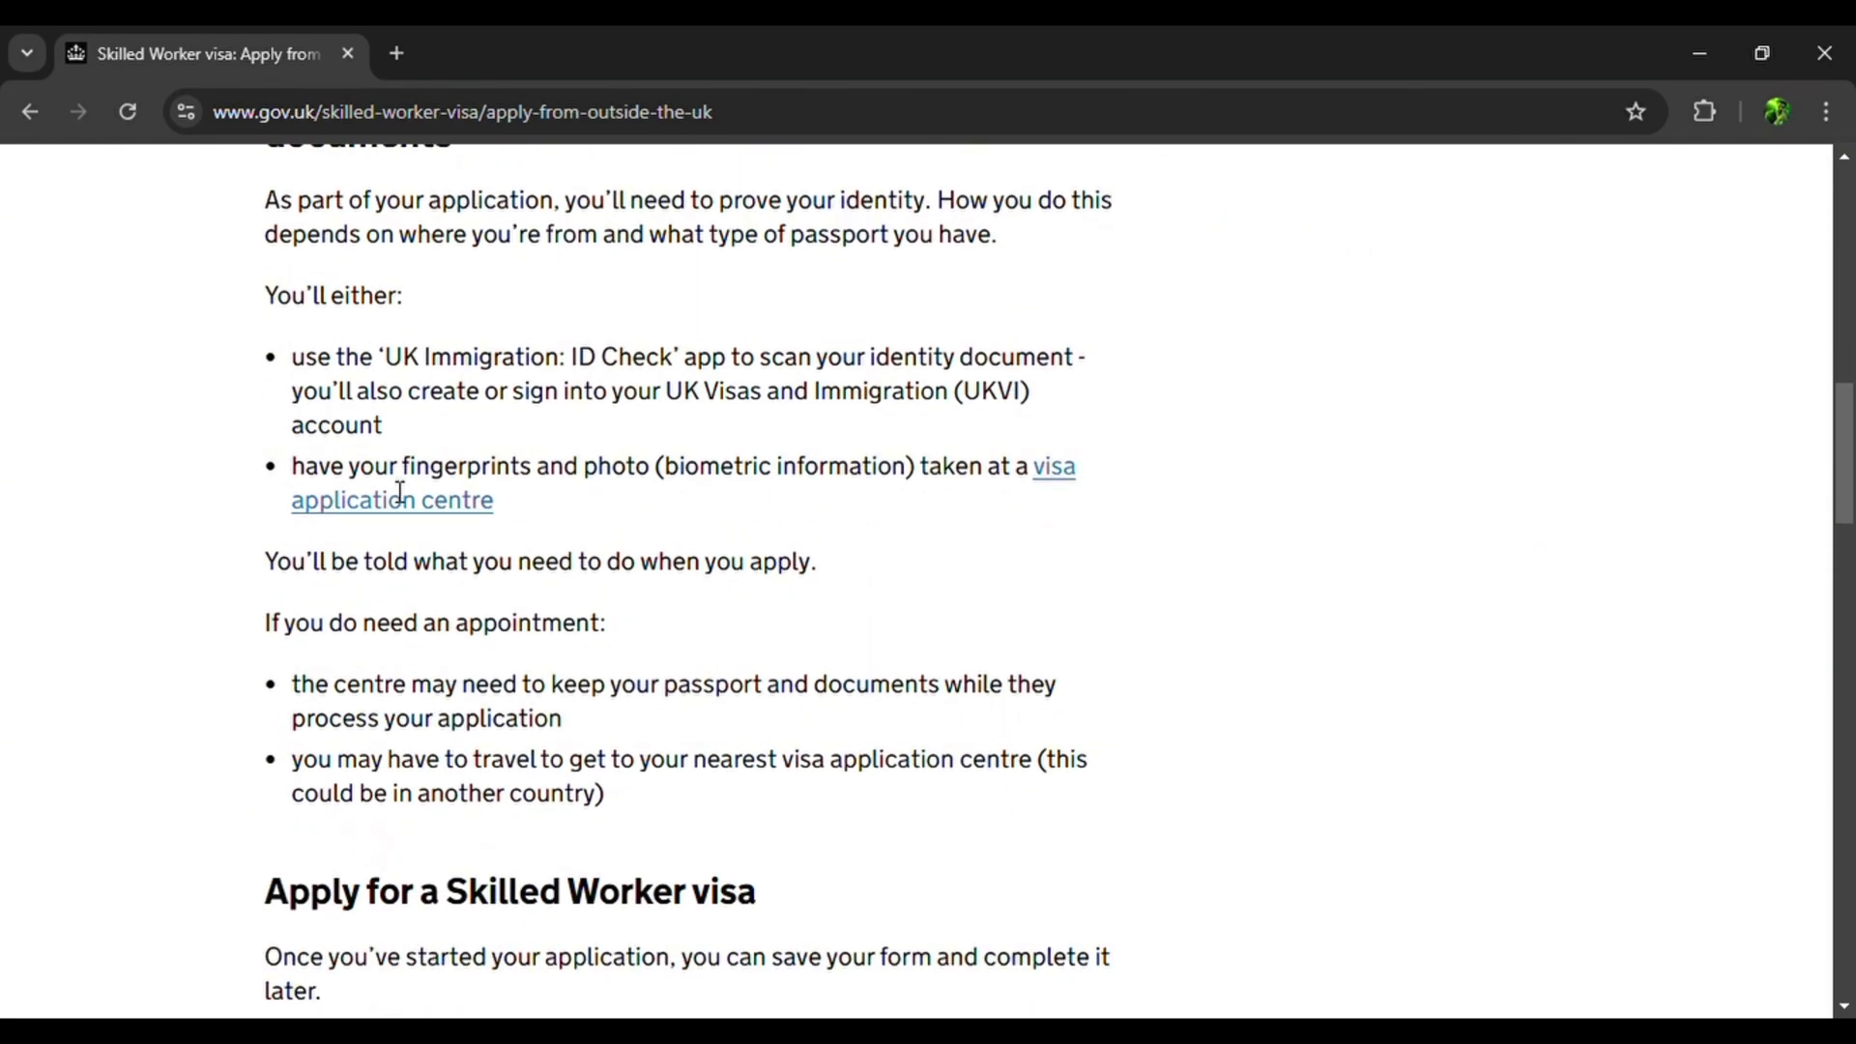
{"action": "scroll", "coordinate": [399, 496], "scroll_direction": "up", "scroll_amount": 4}
{"action": "scroll", "coordinate": [399, 496], "scroll_direction": "down", "scroll_amount": 9}
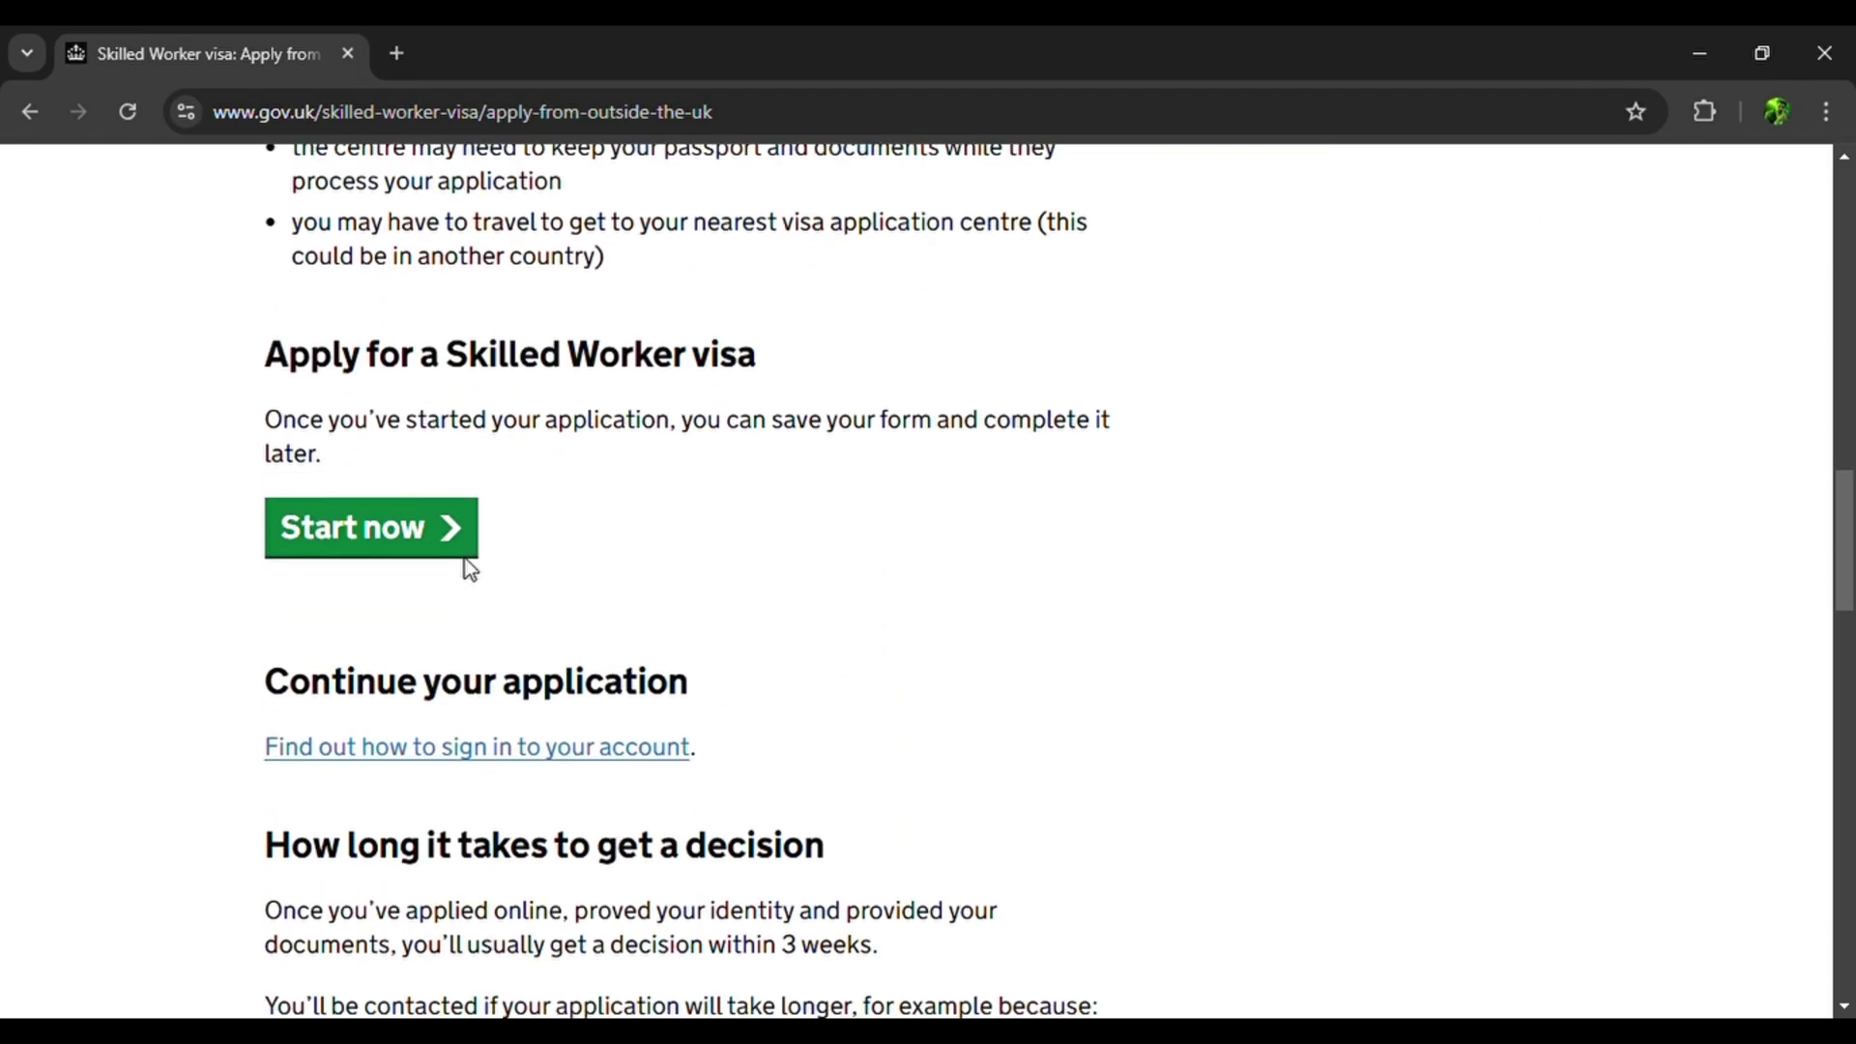
{"action": "left_click", "coordinate": [450, 536]}
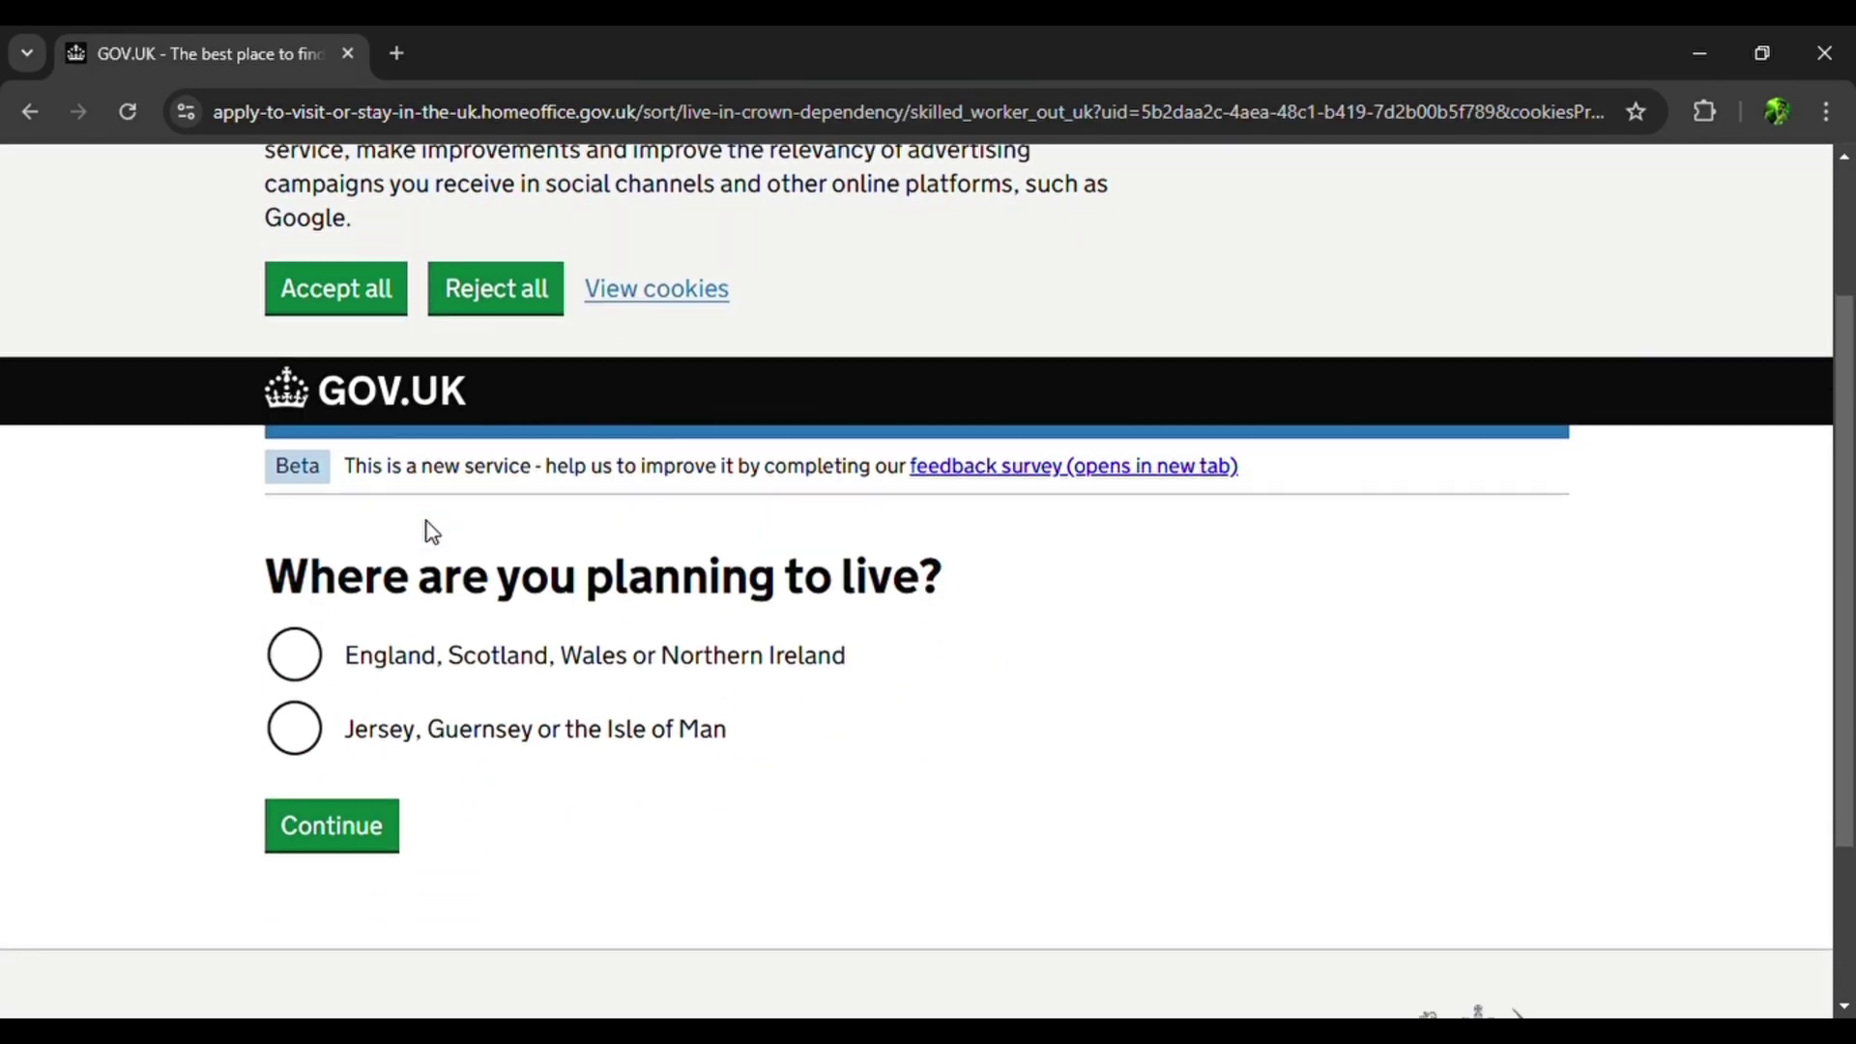
{"action": "scroll", "coordinate": [432, 531], "scroll_direction": "down", "scroll_amount": 2}
Answer England, Scotland, Wales or Northern Ireland for residence and No to an EU/EEA/Swiss passport.
{"action": "left_click", "coordinate": [292, 508]}
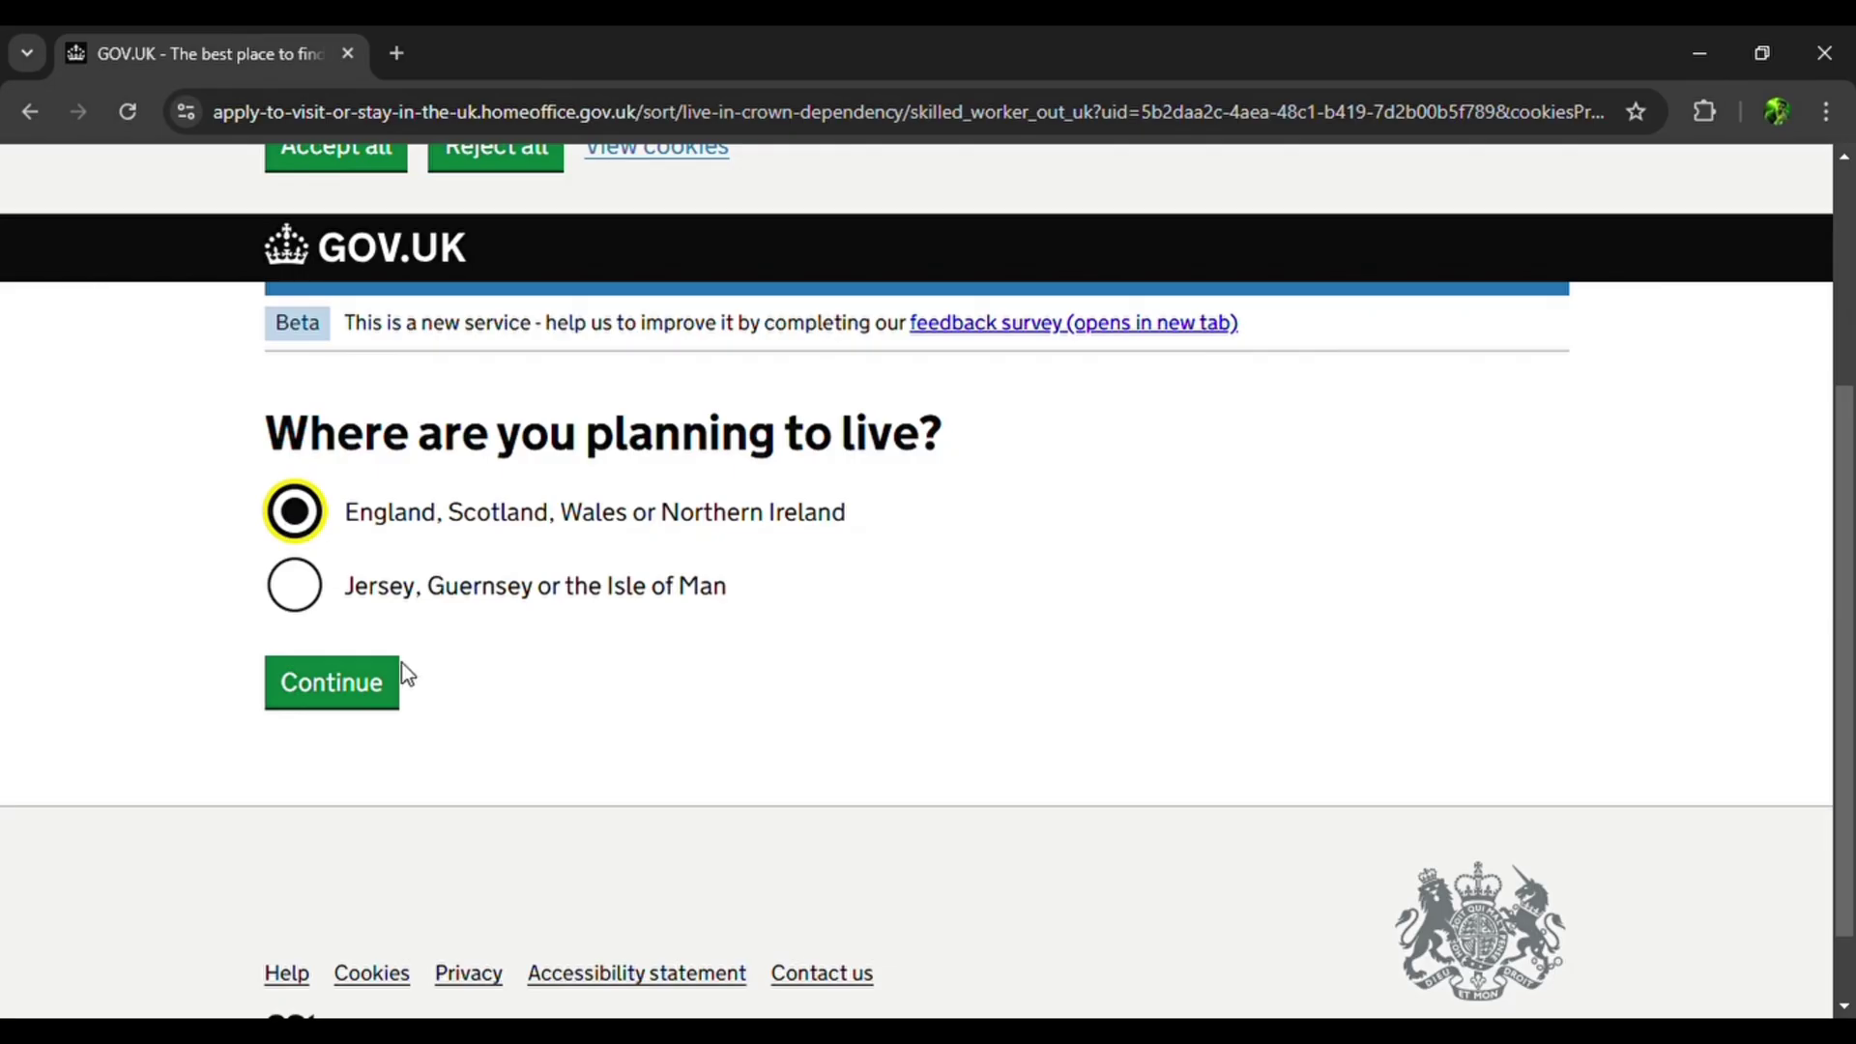
{"action": "left_click", "coordinate": [352, 692]}
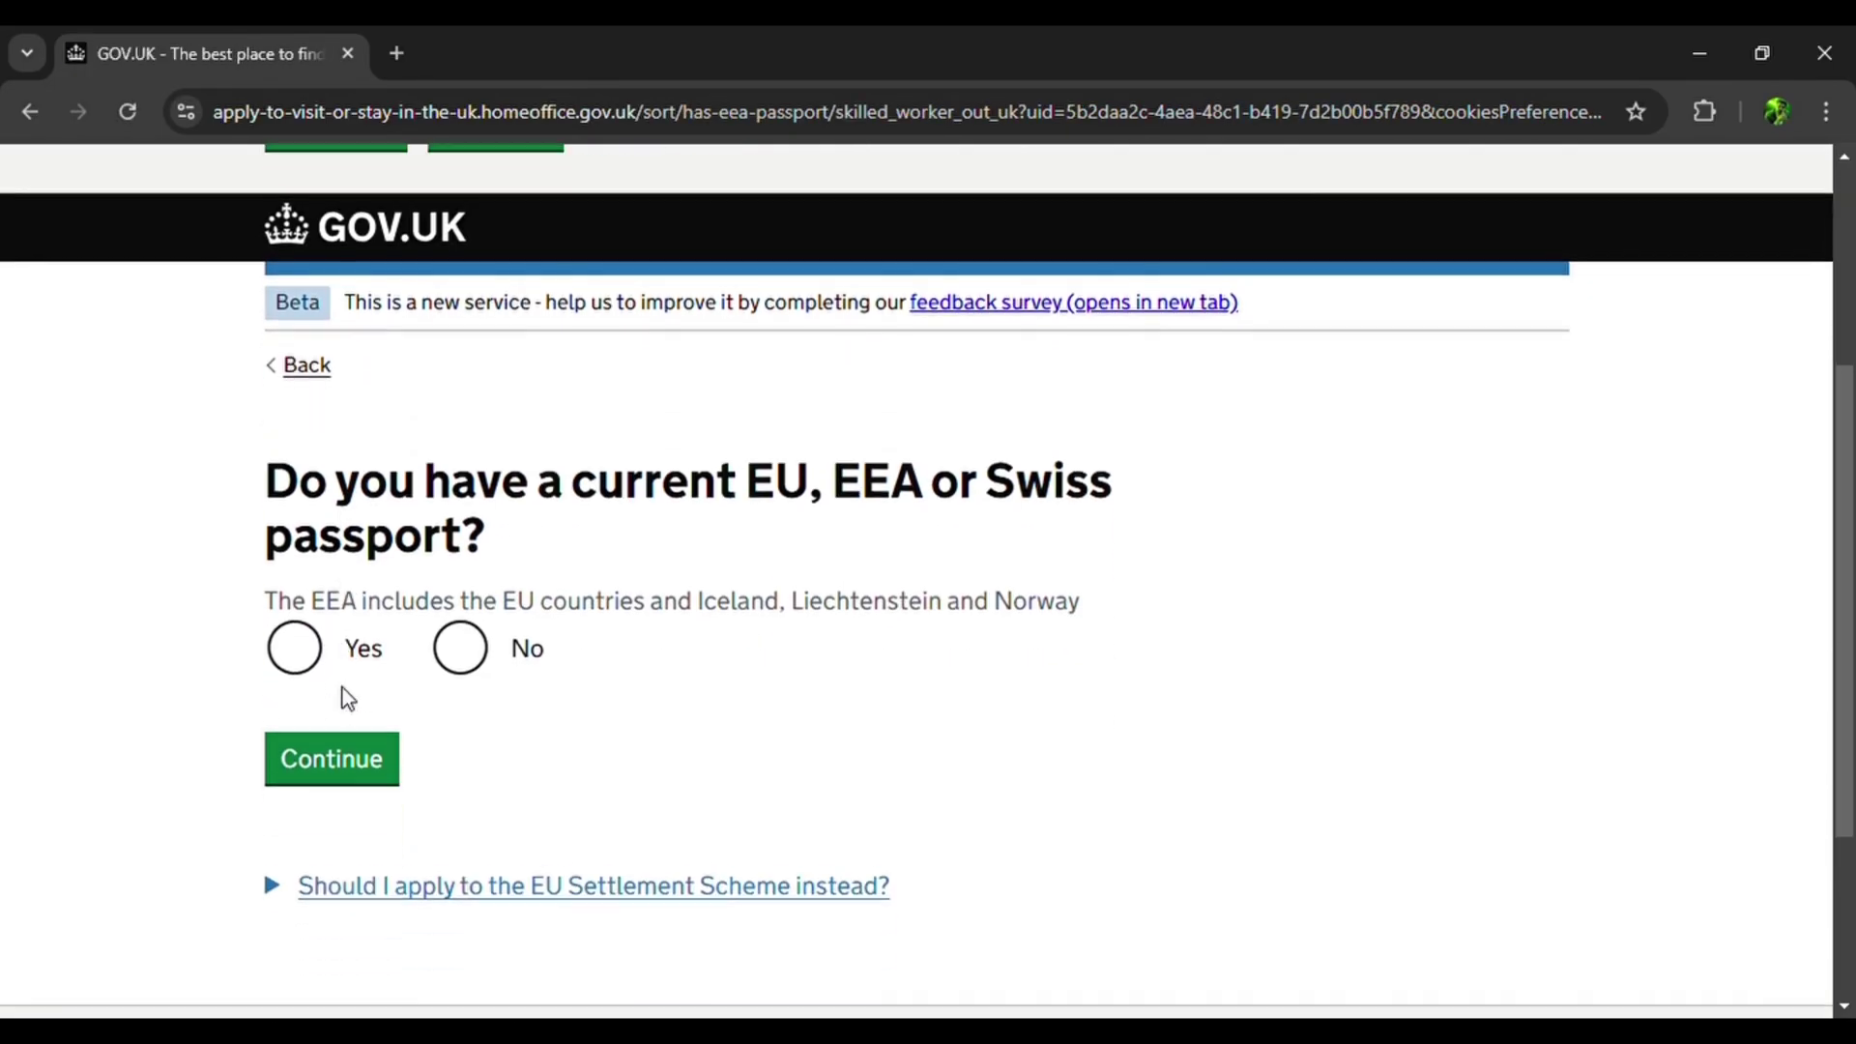
{"action": "left_click", "coordinate": [475, 663]}
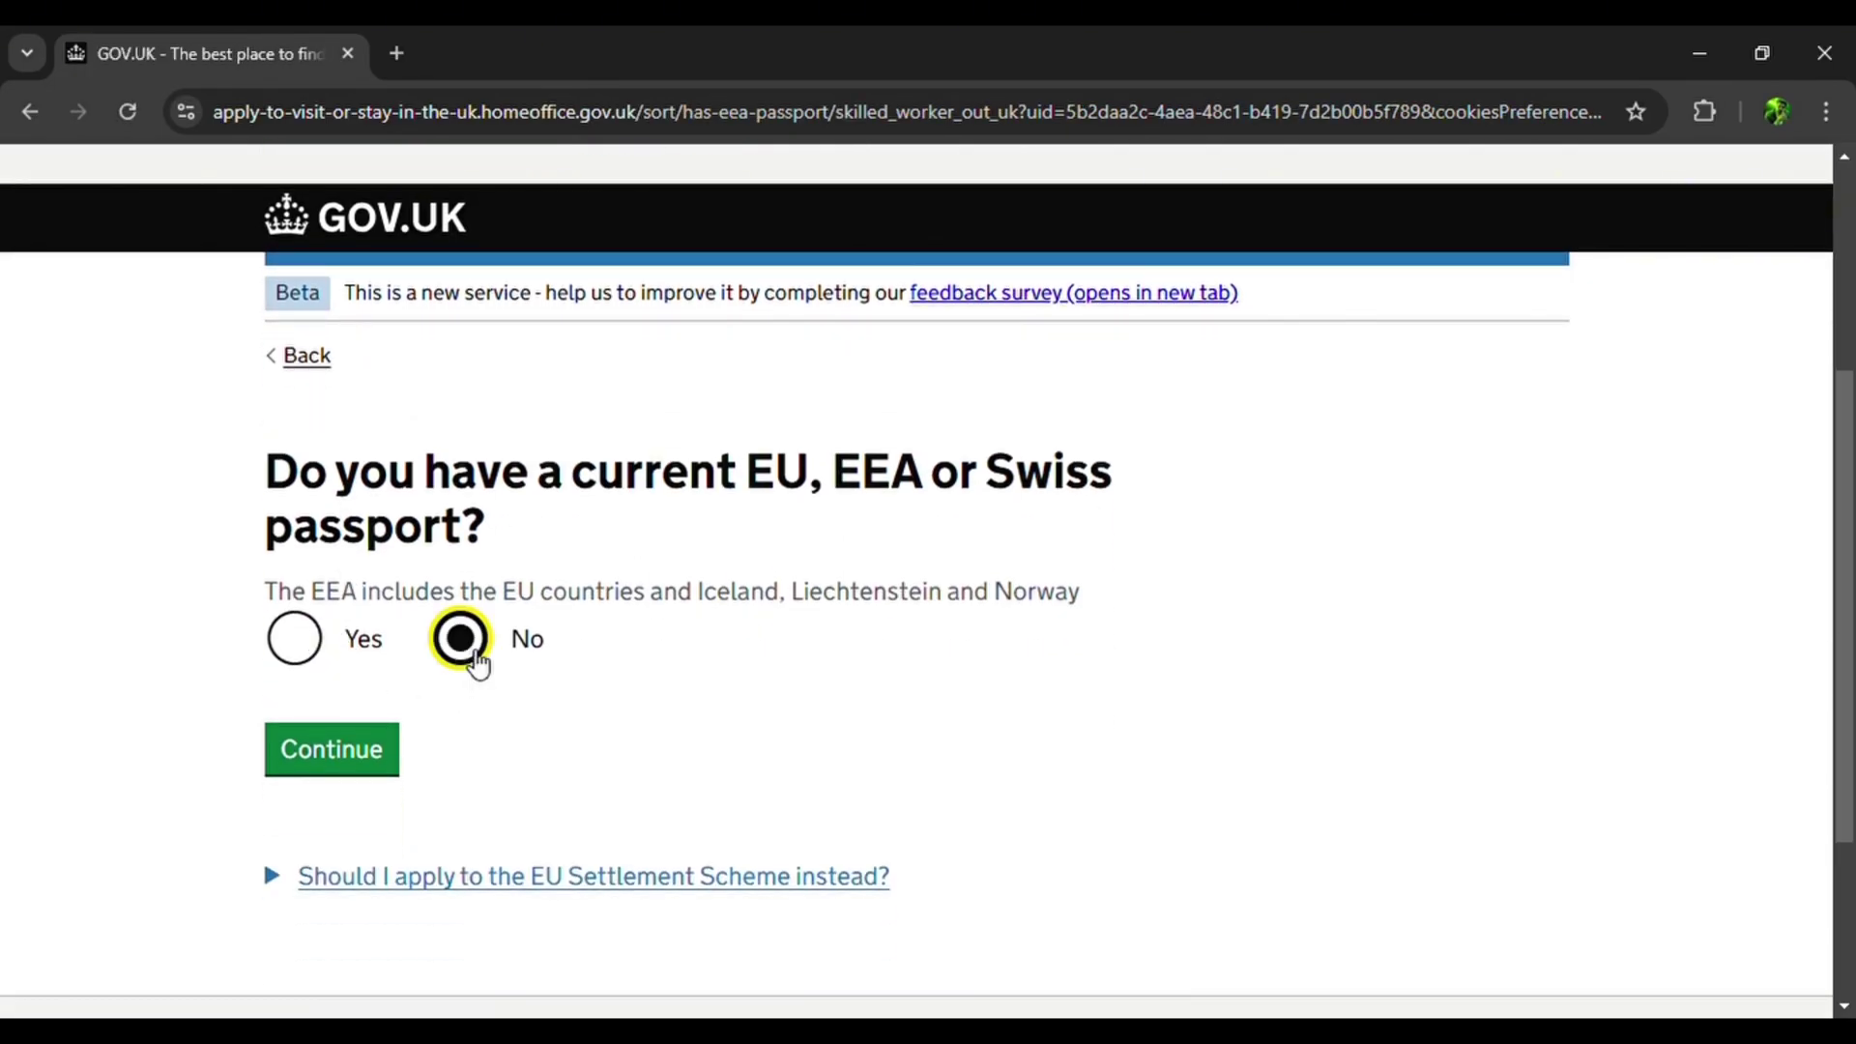
{"action": "left_click", "coordinate": [376, 760]}
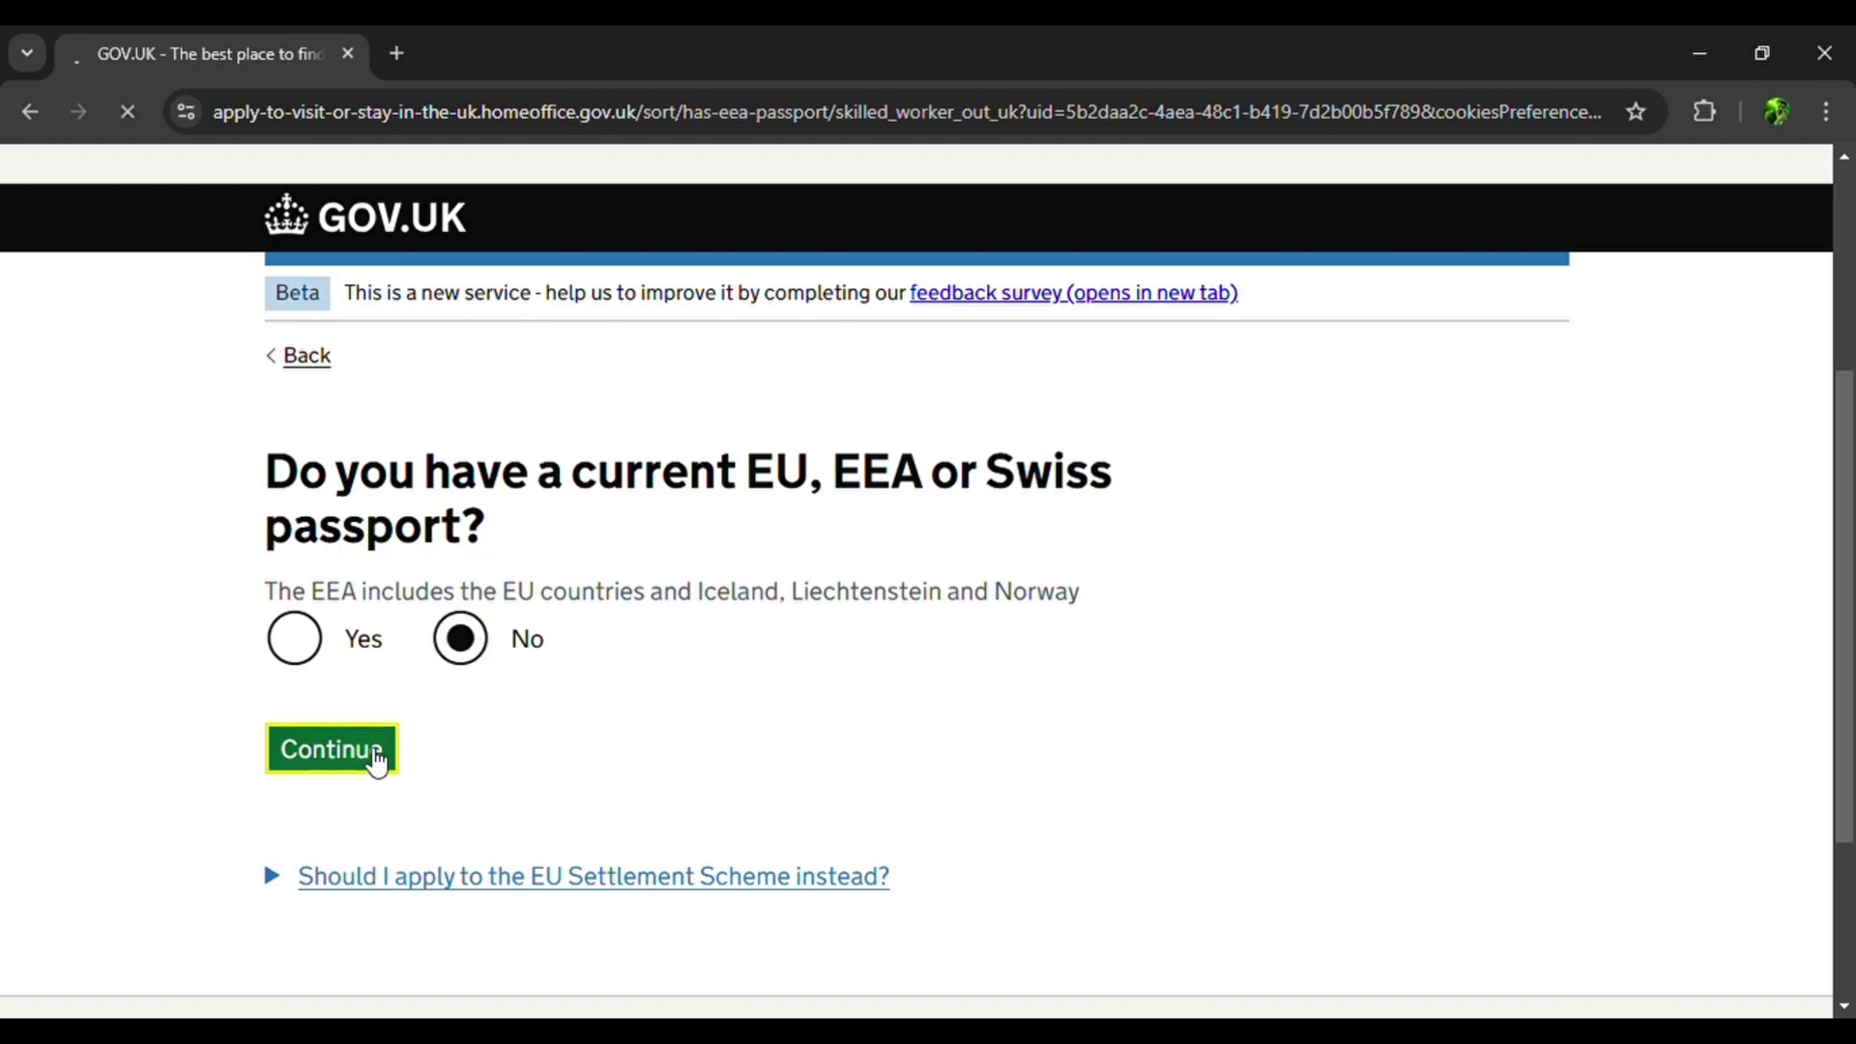
Enter Pakistan as the biometrics country and review the visa application centre locations.
{"action": "scroll", "coordinate": [377, 761], "scroll_direction": "down", "scroll_amount": 3}
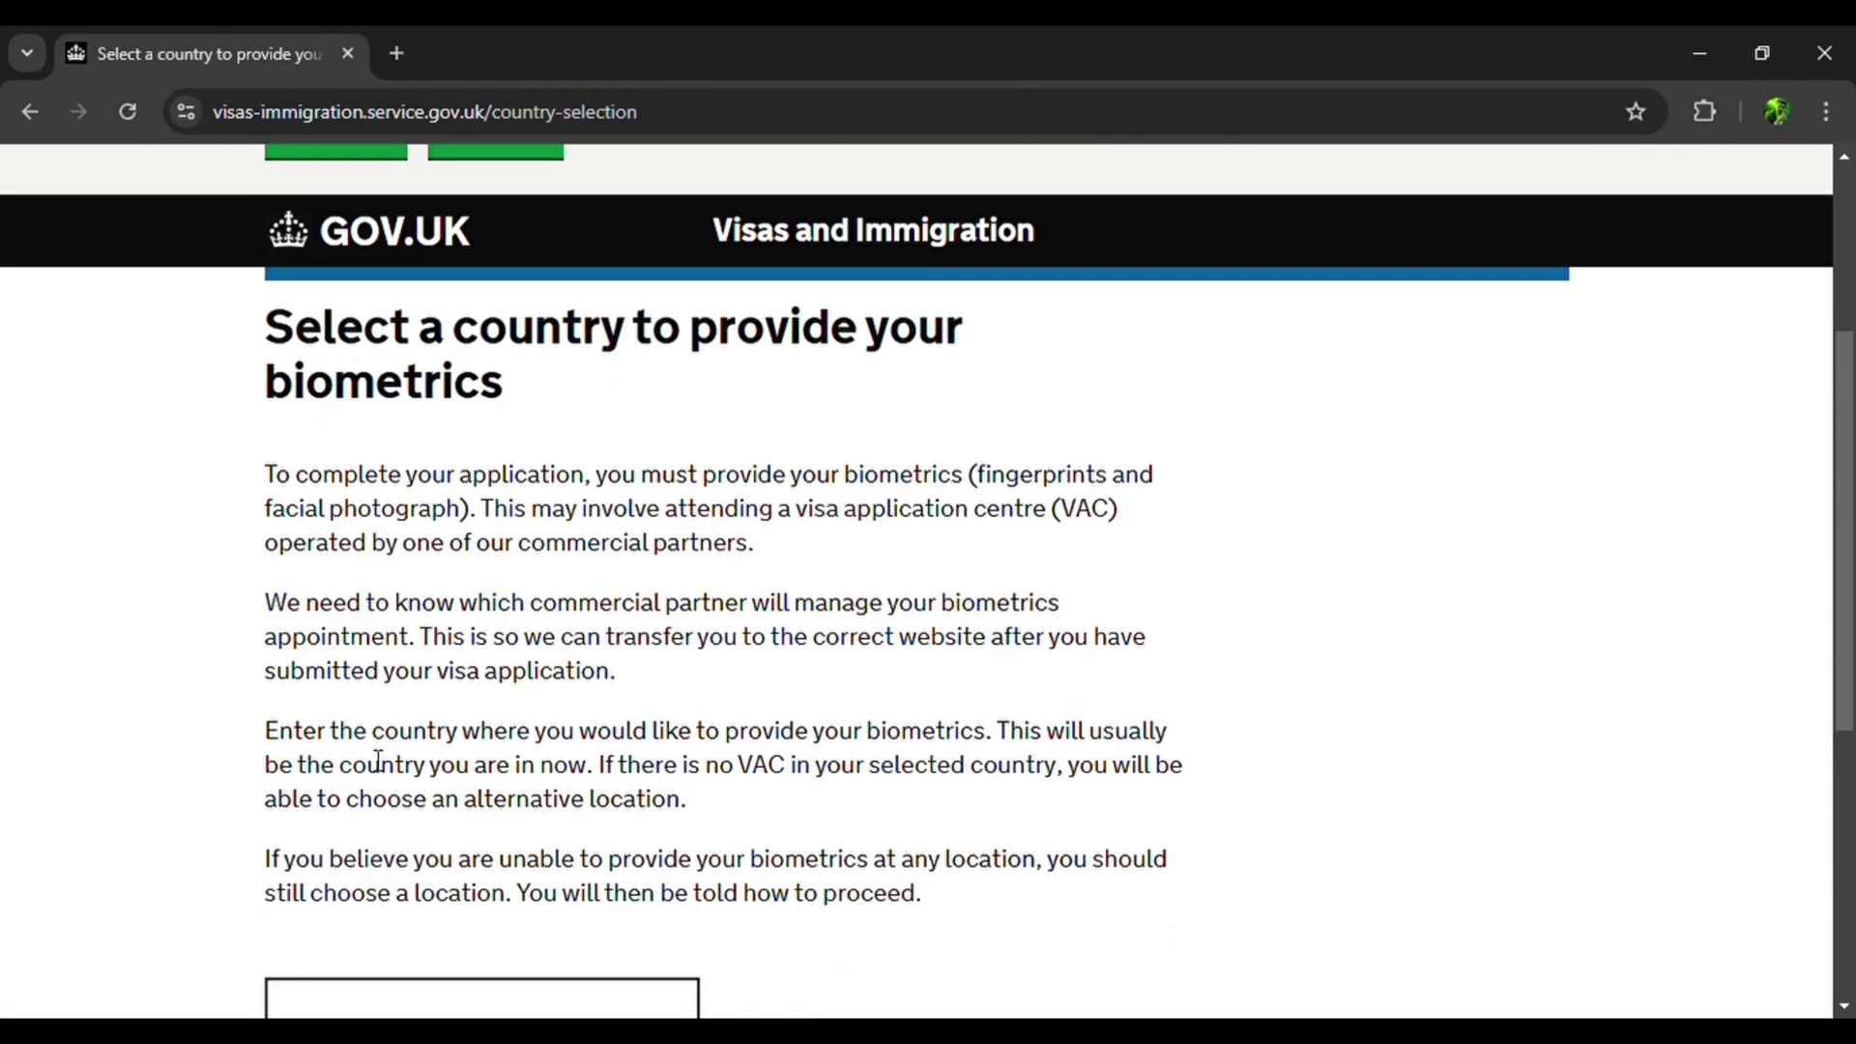
{"action": "scroll", "coordinate": [376, 760], "scroll_direction": "down", "scroll_amount": 4}
{"action": "left_click", "coordinate": [419, 571]}
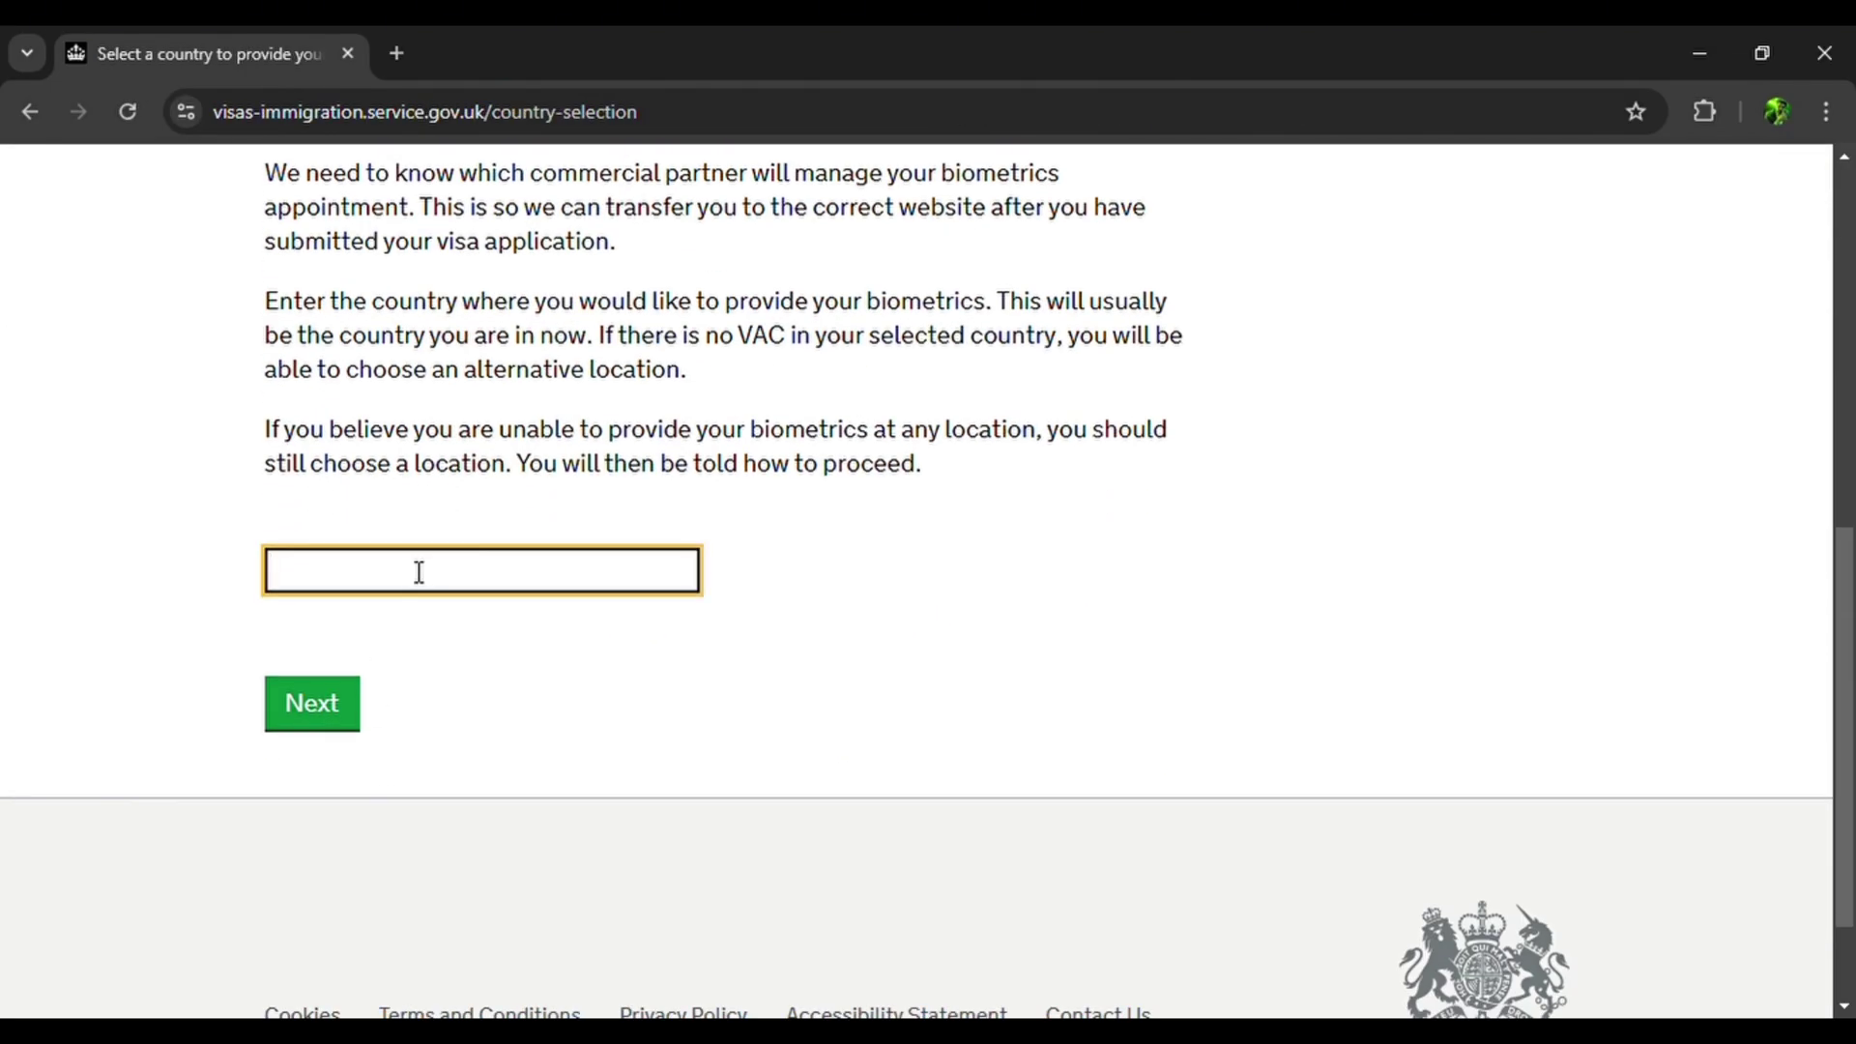
{"action": "type", "text": "Paki"}
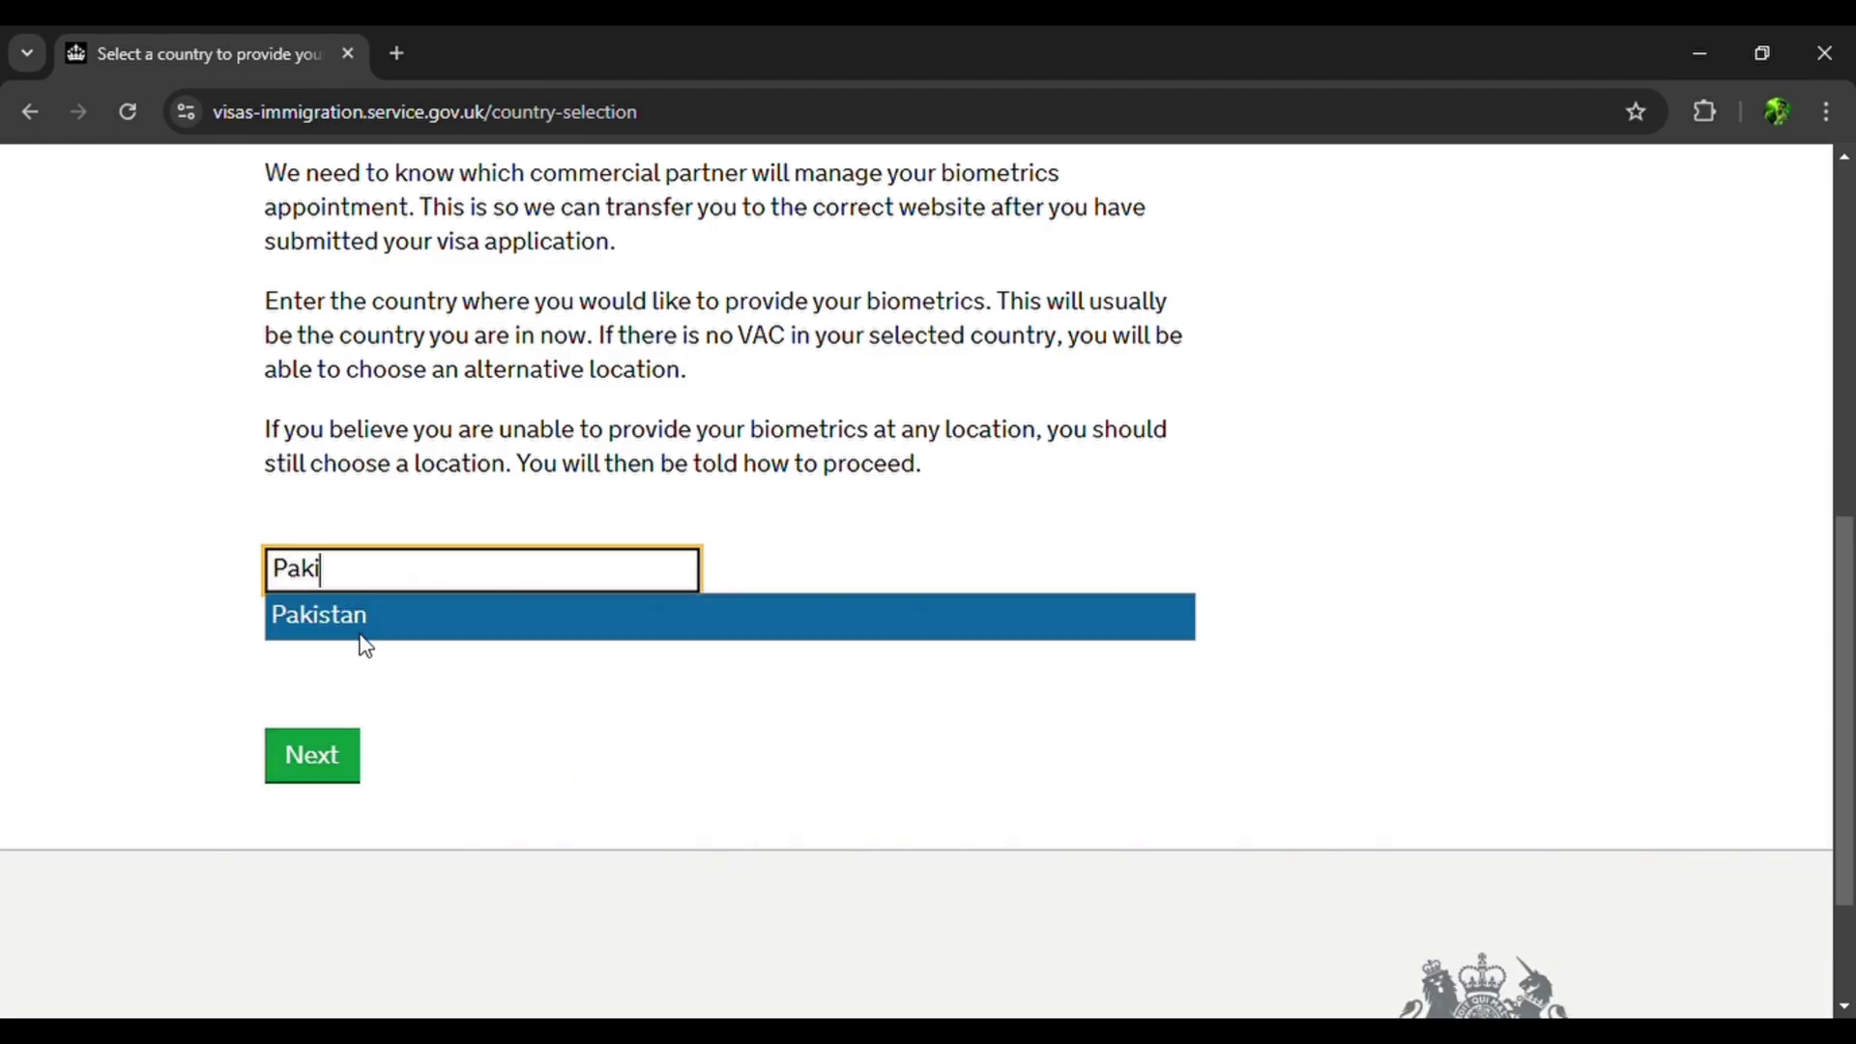
{"action": "left_click", "coordinate": [369, 646]}
{"action": "left_click", "coordinate": [334, 706]}
{"action": "scroll", "coordinate": [334, 706], "scroll_direction": "down", "scroll_amount": 7}
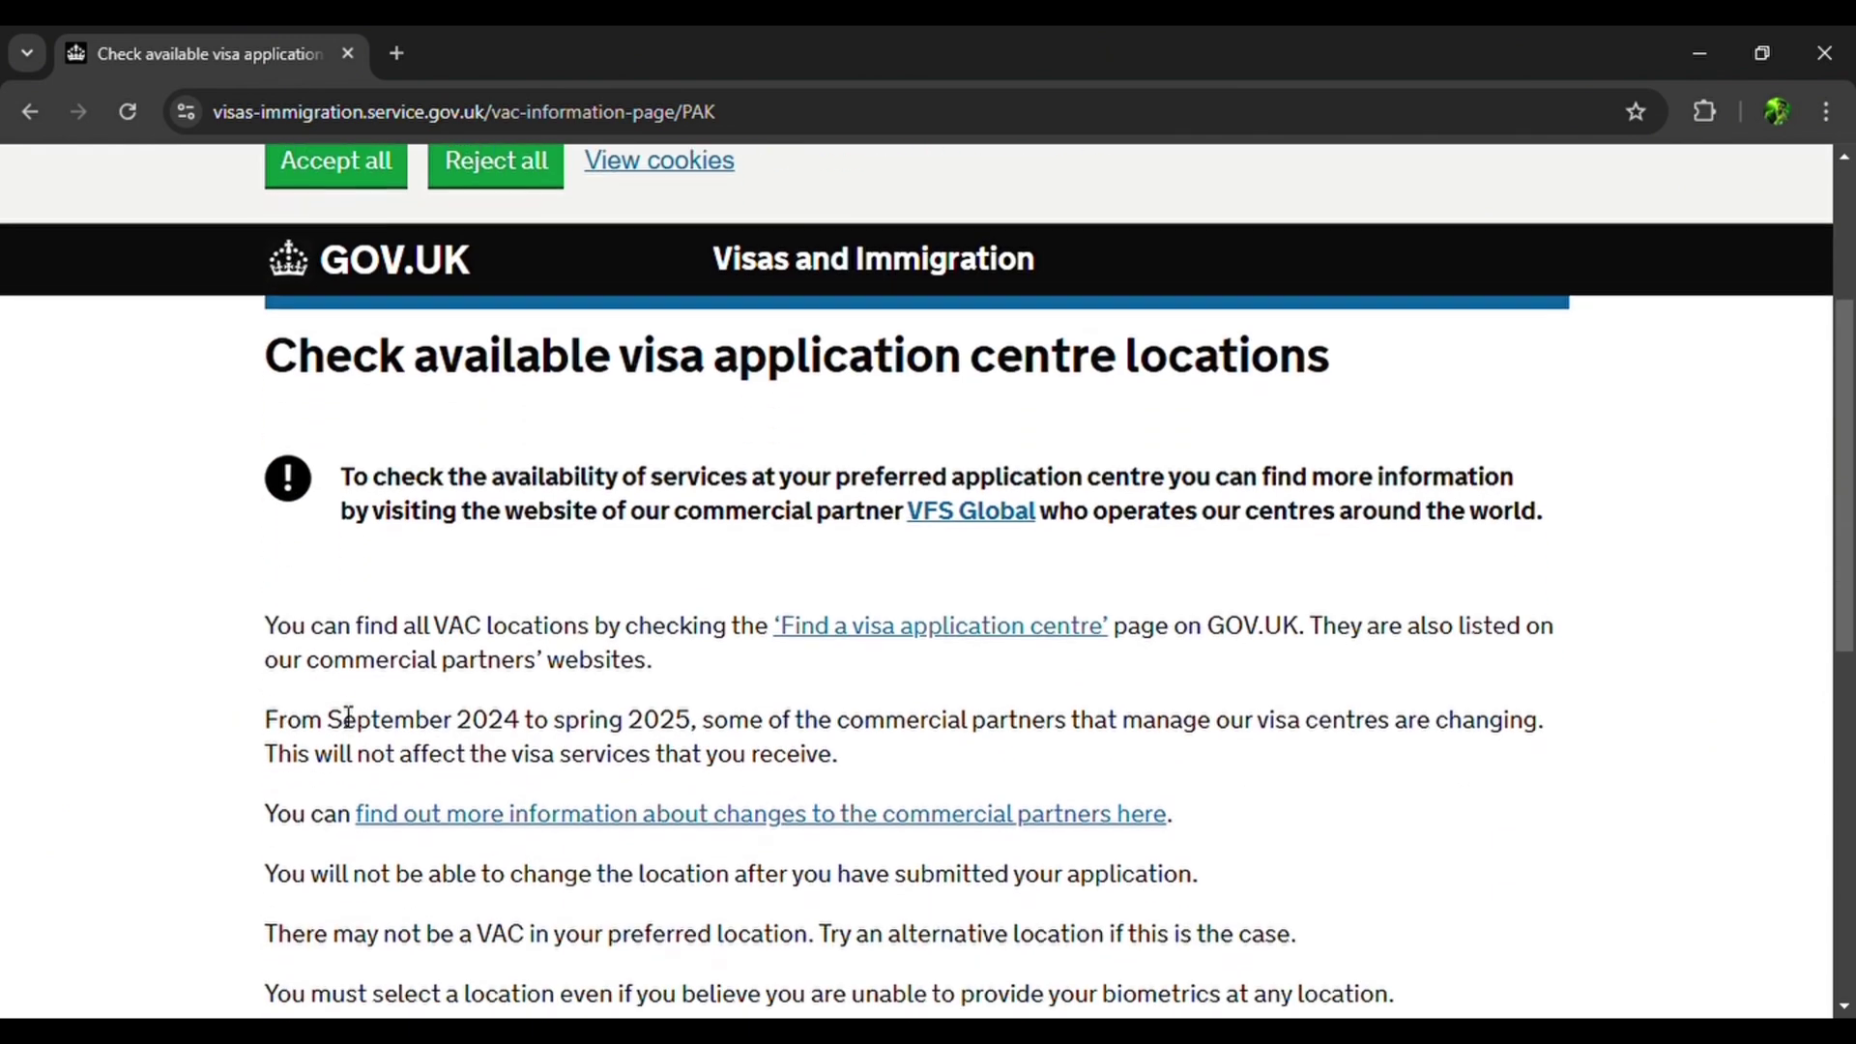
{"action": "scroll", "coordinate": [334, 715], "scroll_direction": "up", "scroll_amount": 3}
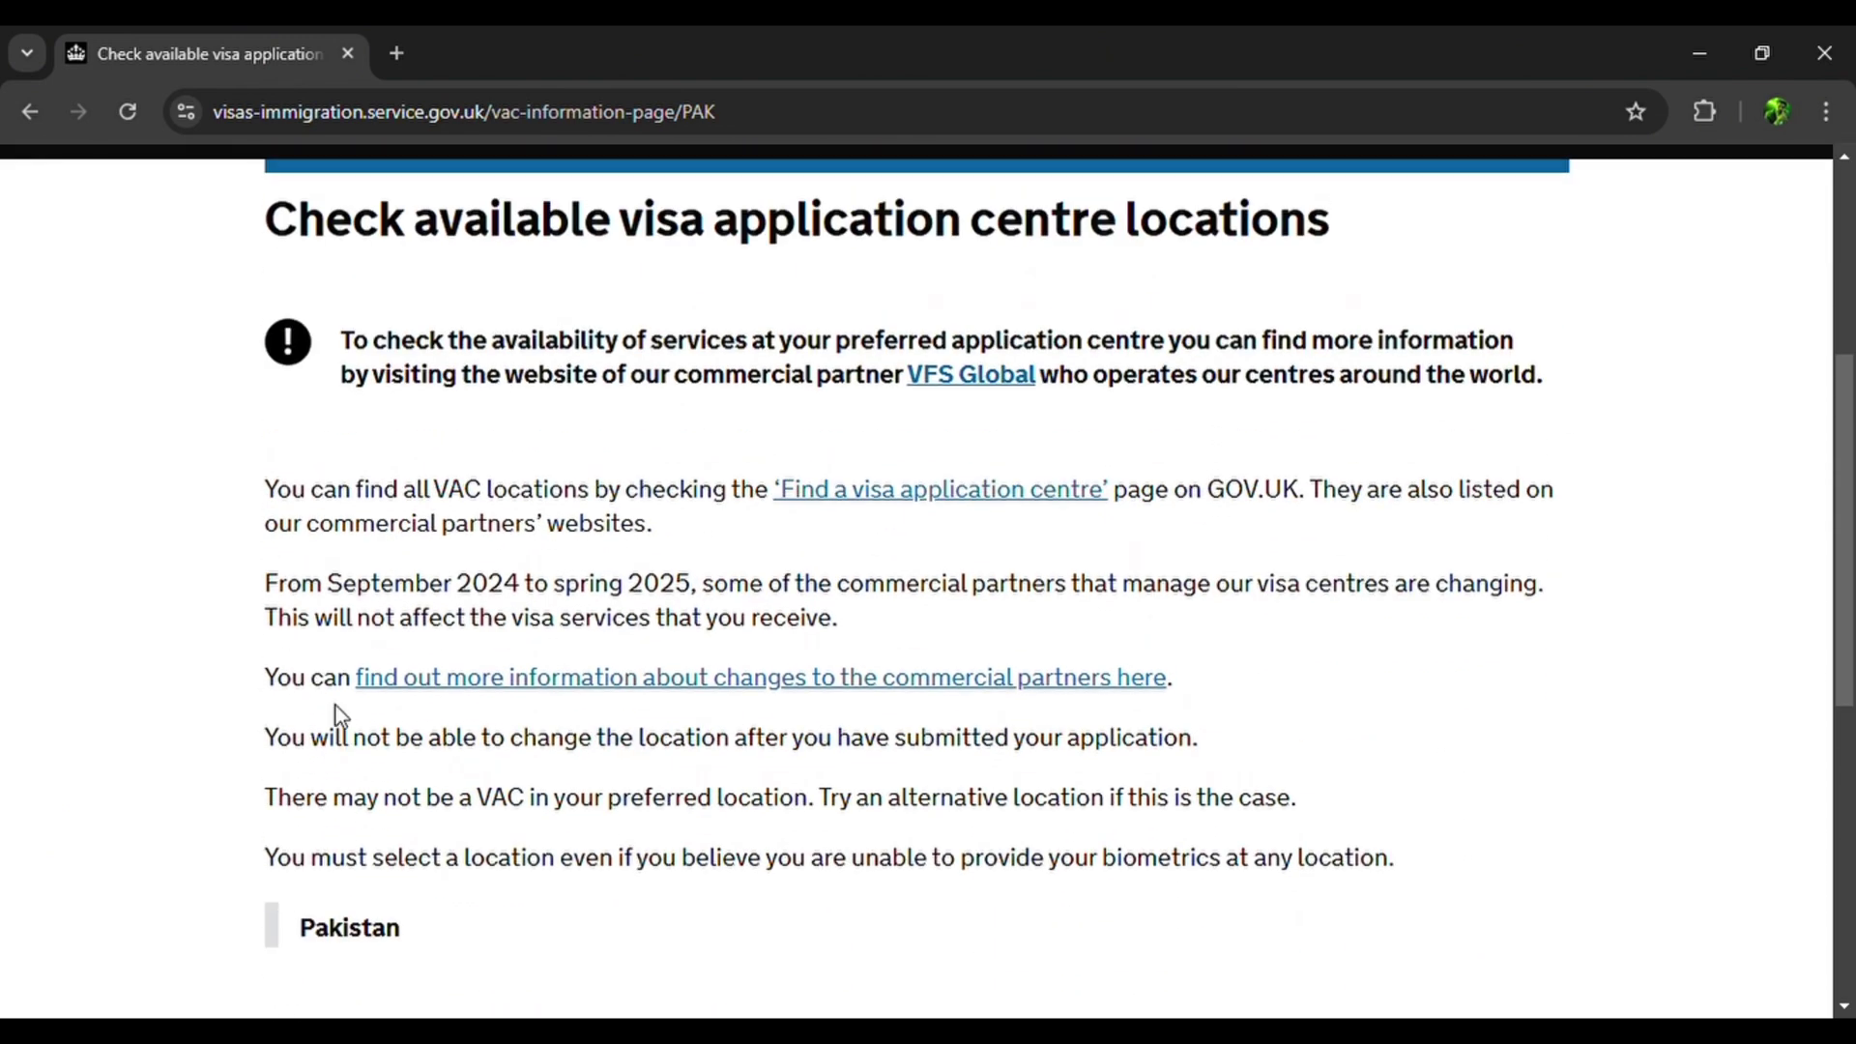
{"action": "scroll", "coordinate": [334, 714], "scroll_direction": "down", "scroll_amount": 3}
{"action": "scroll", "coordinate": [334, 713], "scroll_direction": "up", "scroll_amount": 1}
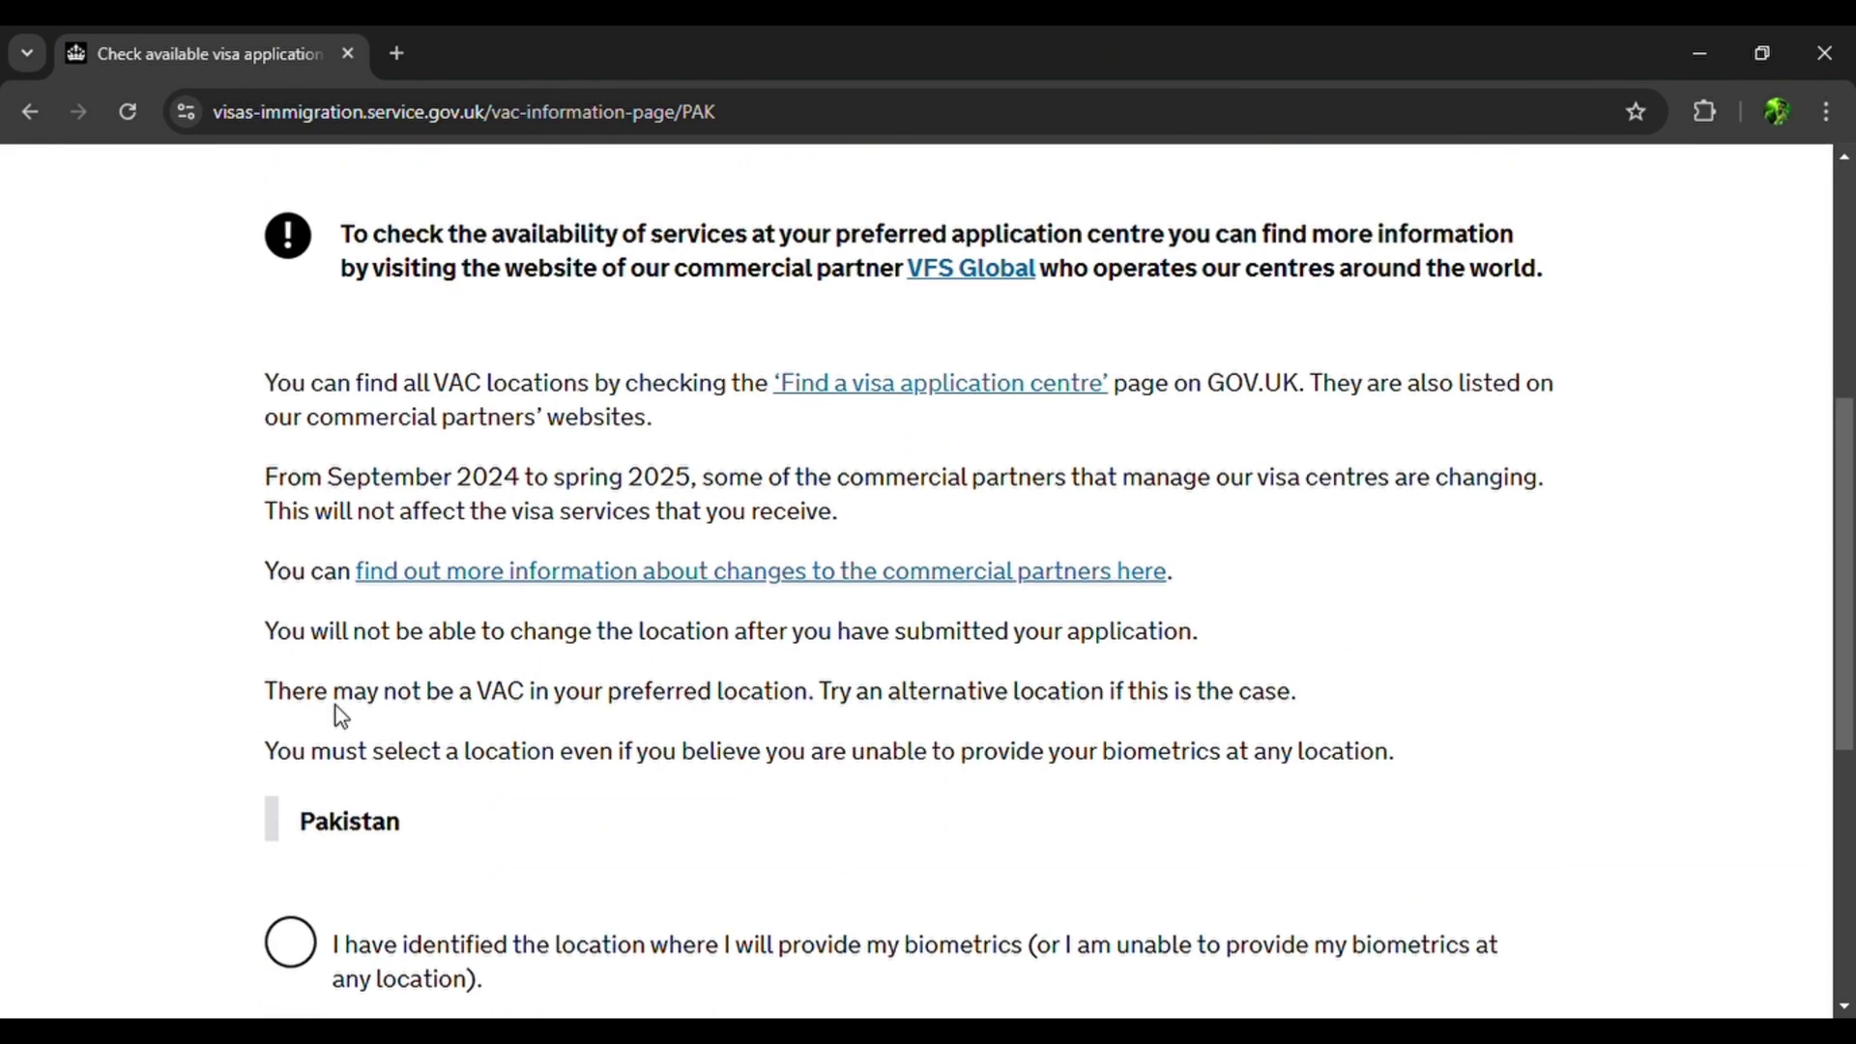
{"action": "scroll", "coordinate": [335, 705], "scroll_direction": "down", "scroll_amount": 2}
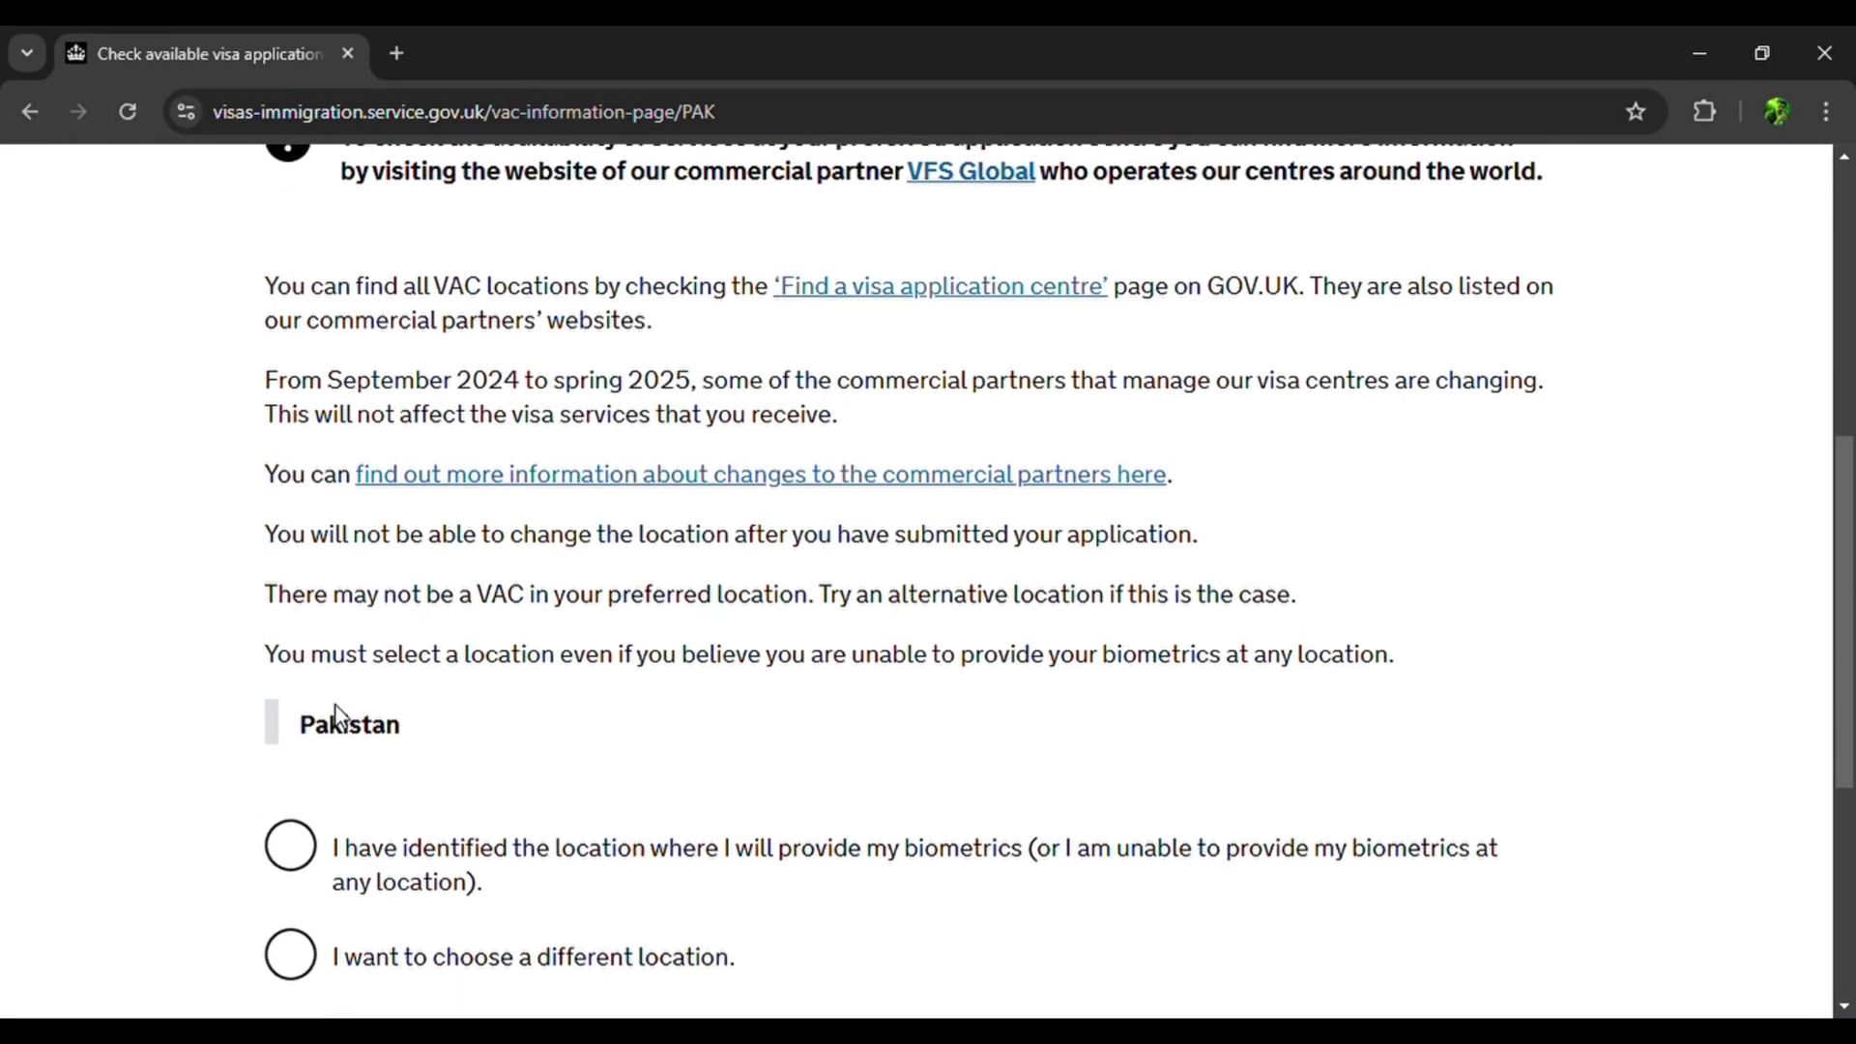
{"action": "scroll", "coordinate": [340, 716], "scroll_direction": "down", "scroll_amount": 2}
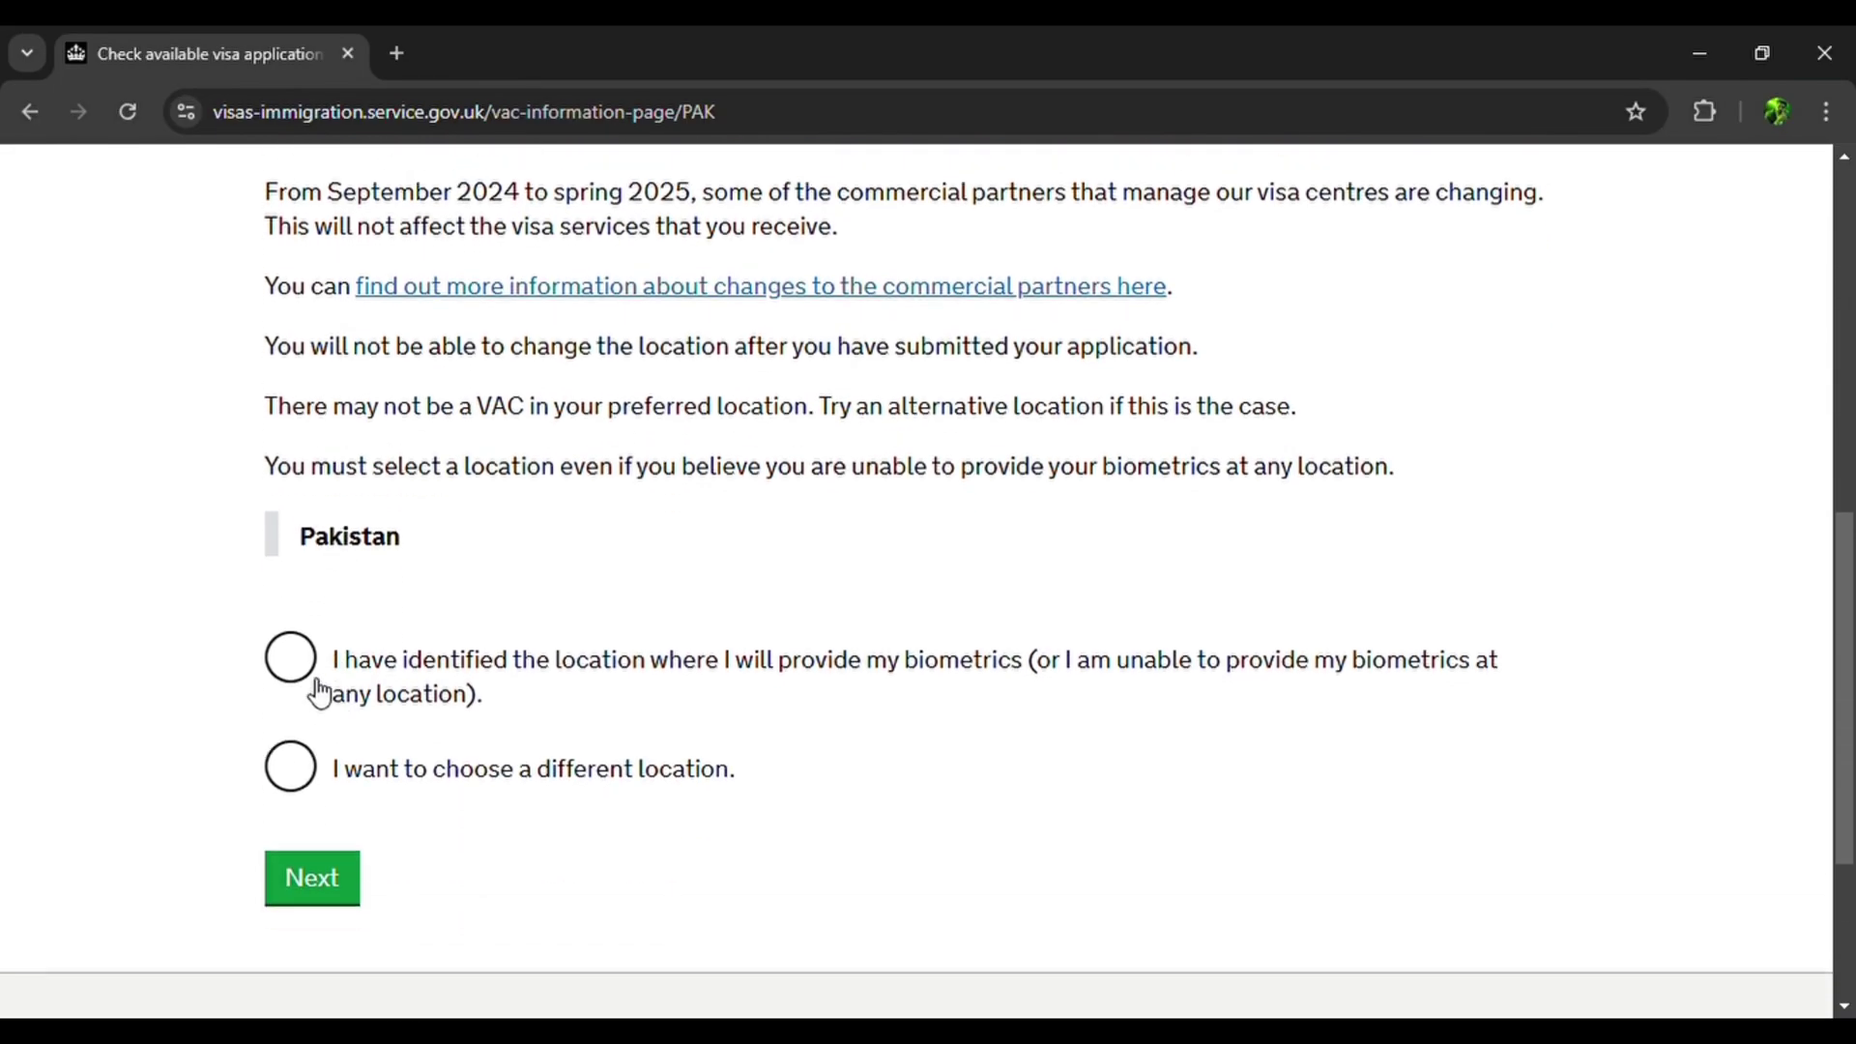
Continue past the visa application centre page and begin the online Skilled Worker form.
{"action": "left_click", "coordinate": [312, 876]}
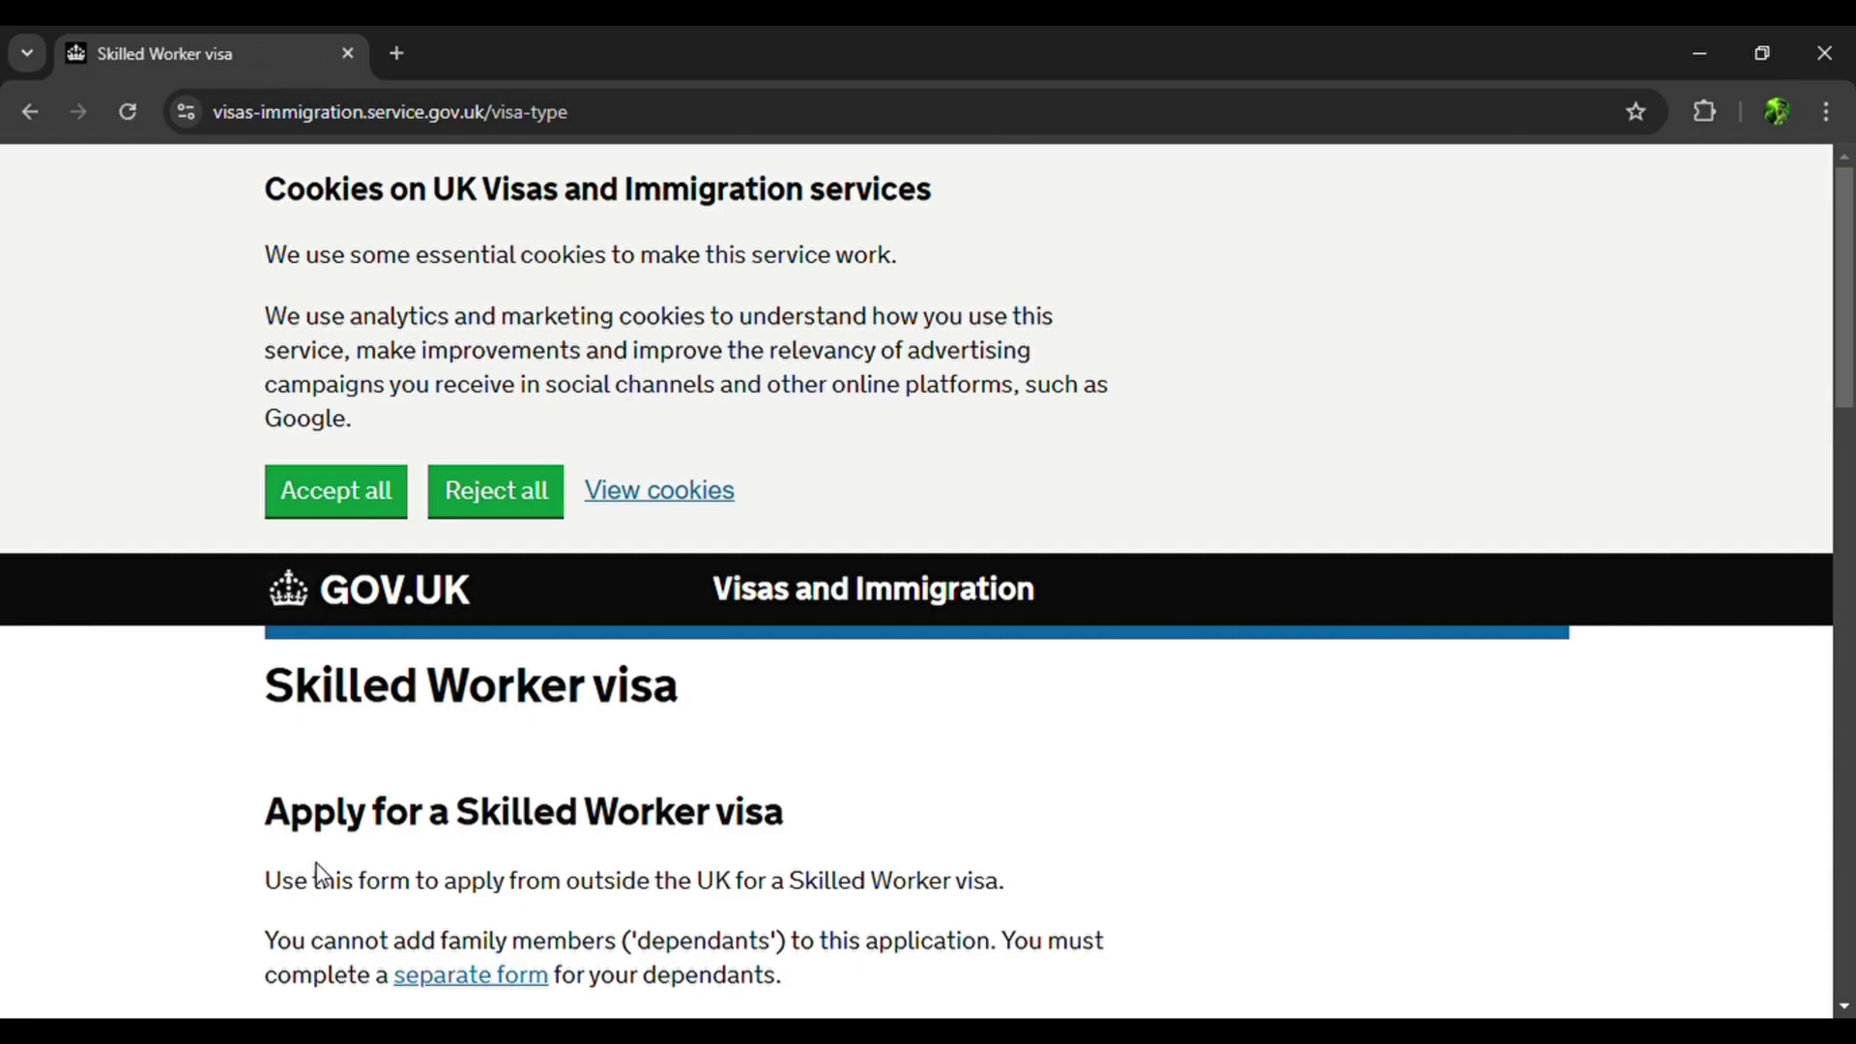
{"action": "scroll", "coordinate": [317, 862], "scroll_direction": "down", "scroll_amount": 10}
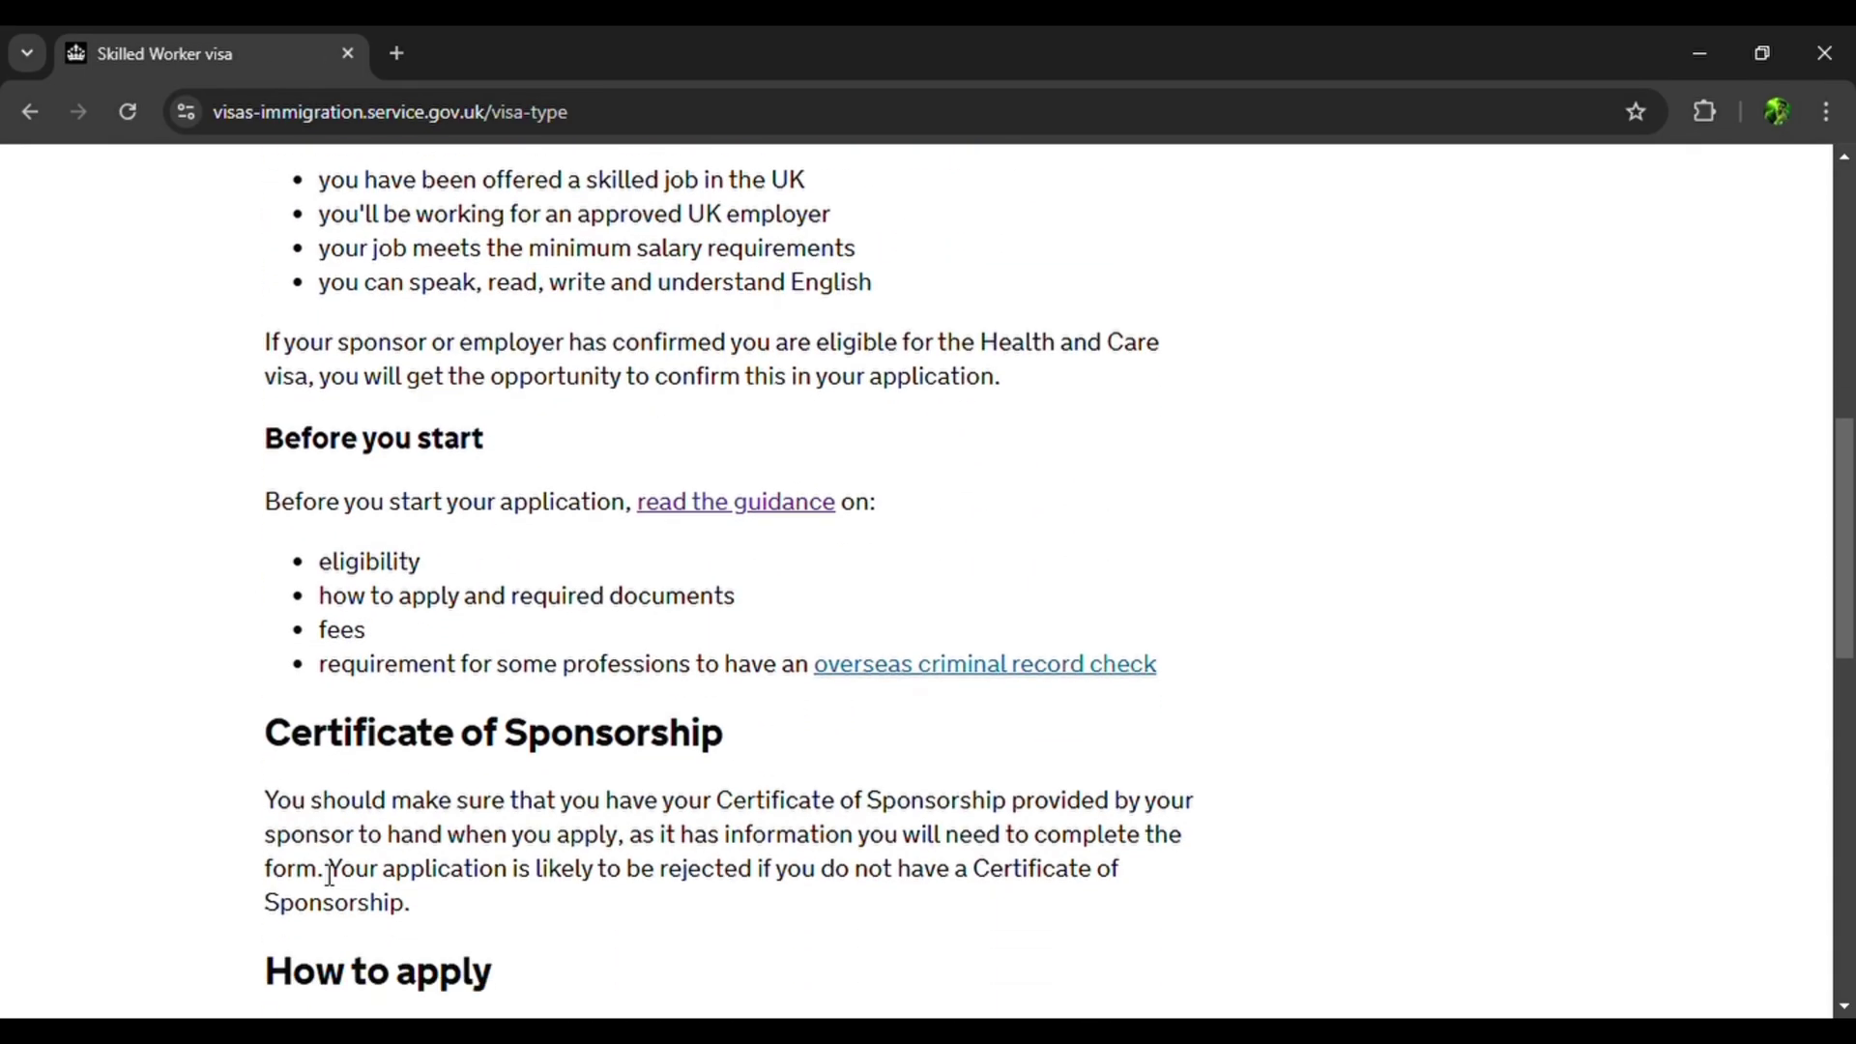
{"action": "scroll", "coordinate": [330, 874], "scroll_direction": "down", "scroll_amount": 8}
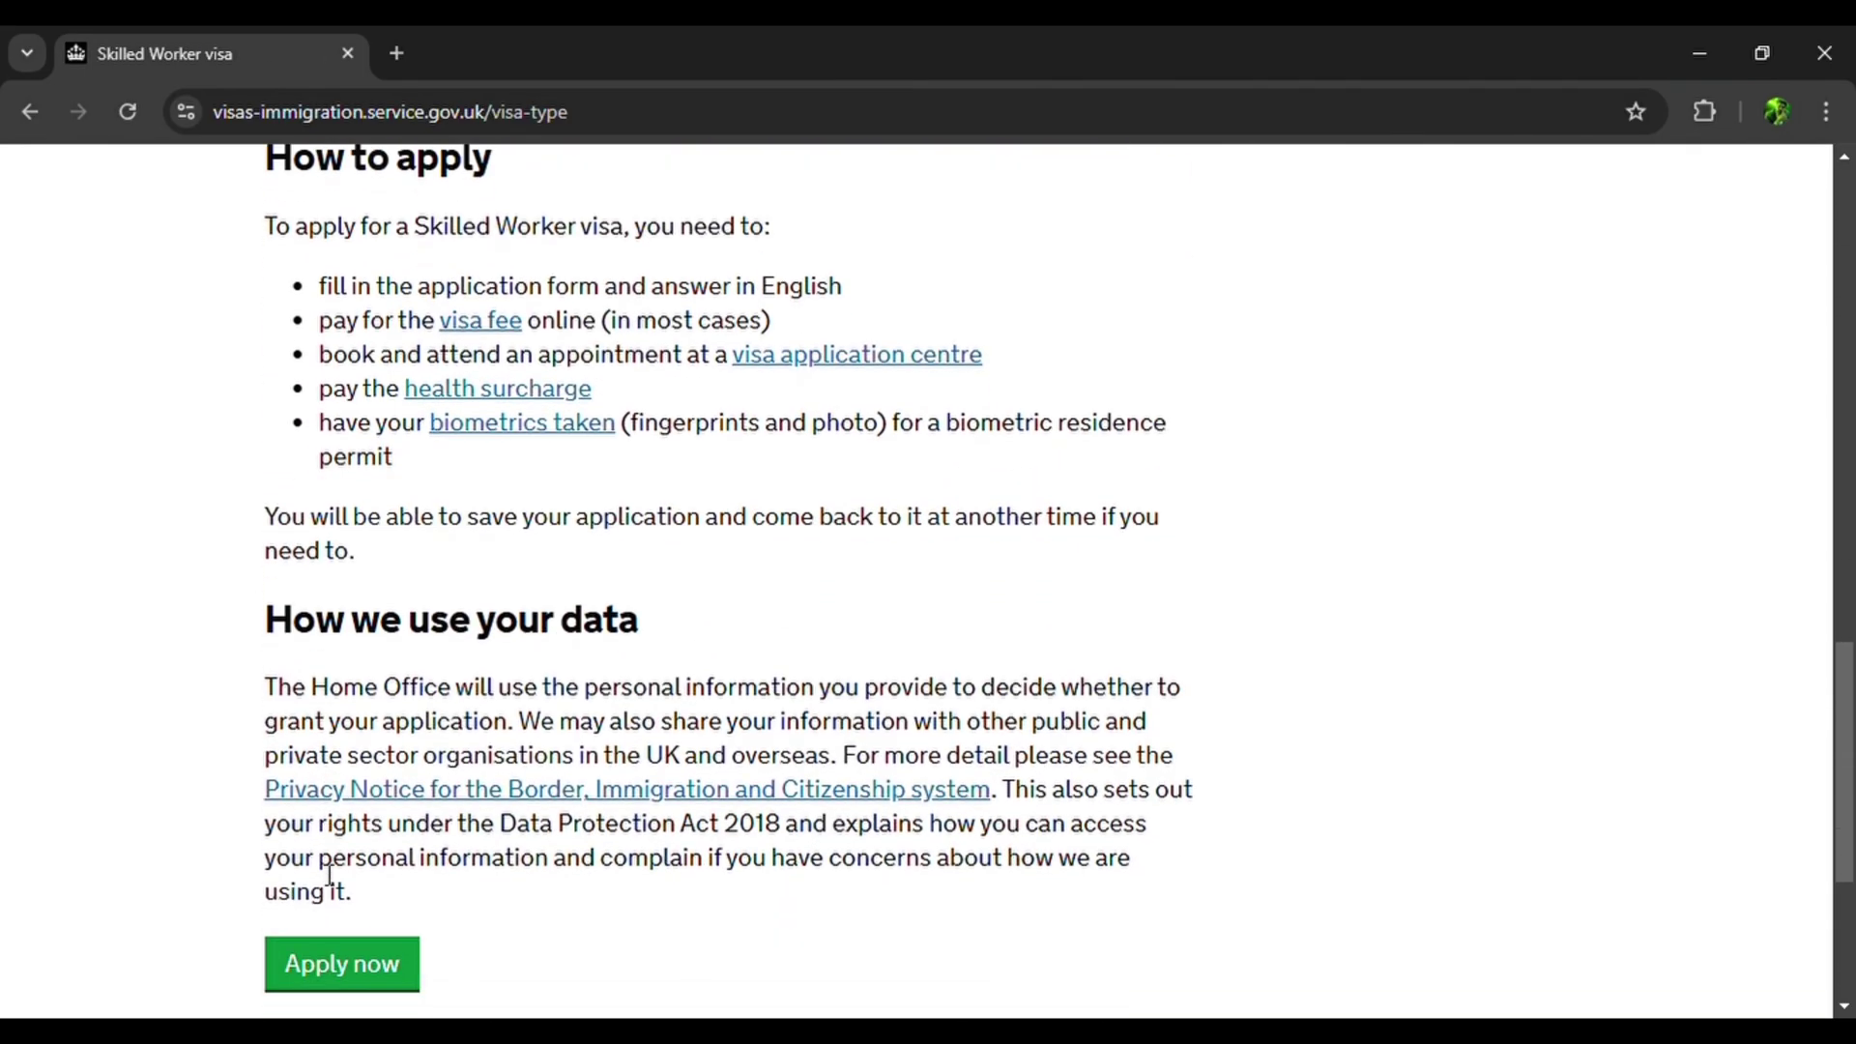
{"action": "scroll", "coordinate": [329, 875], "scroll_direction": "down", "scroll_amount": 1}
{"action": "left_click", "coordinate": [360, 870]}
{"action": "scroll", "coordinate": [358, 870], "scroll_direction": "down", "scroll_amount": 5}
Autofill the applicant's email address in the Email address field.
{"action": "left_click", "coordinate": [394, 646]}
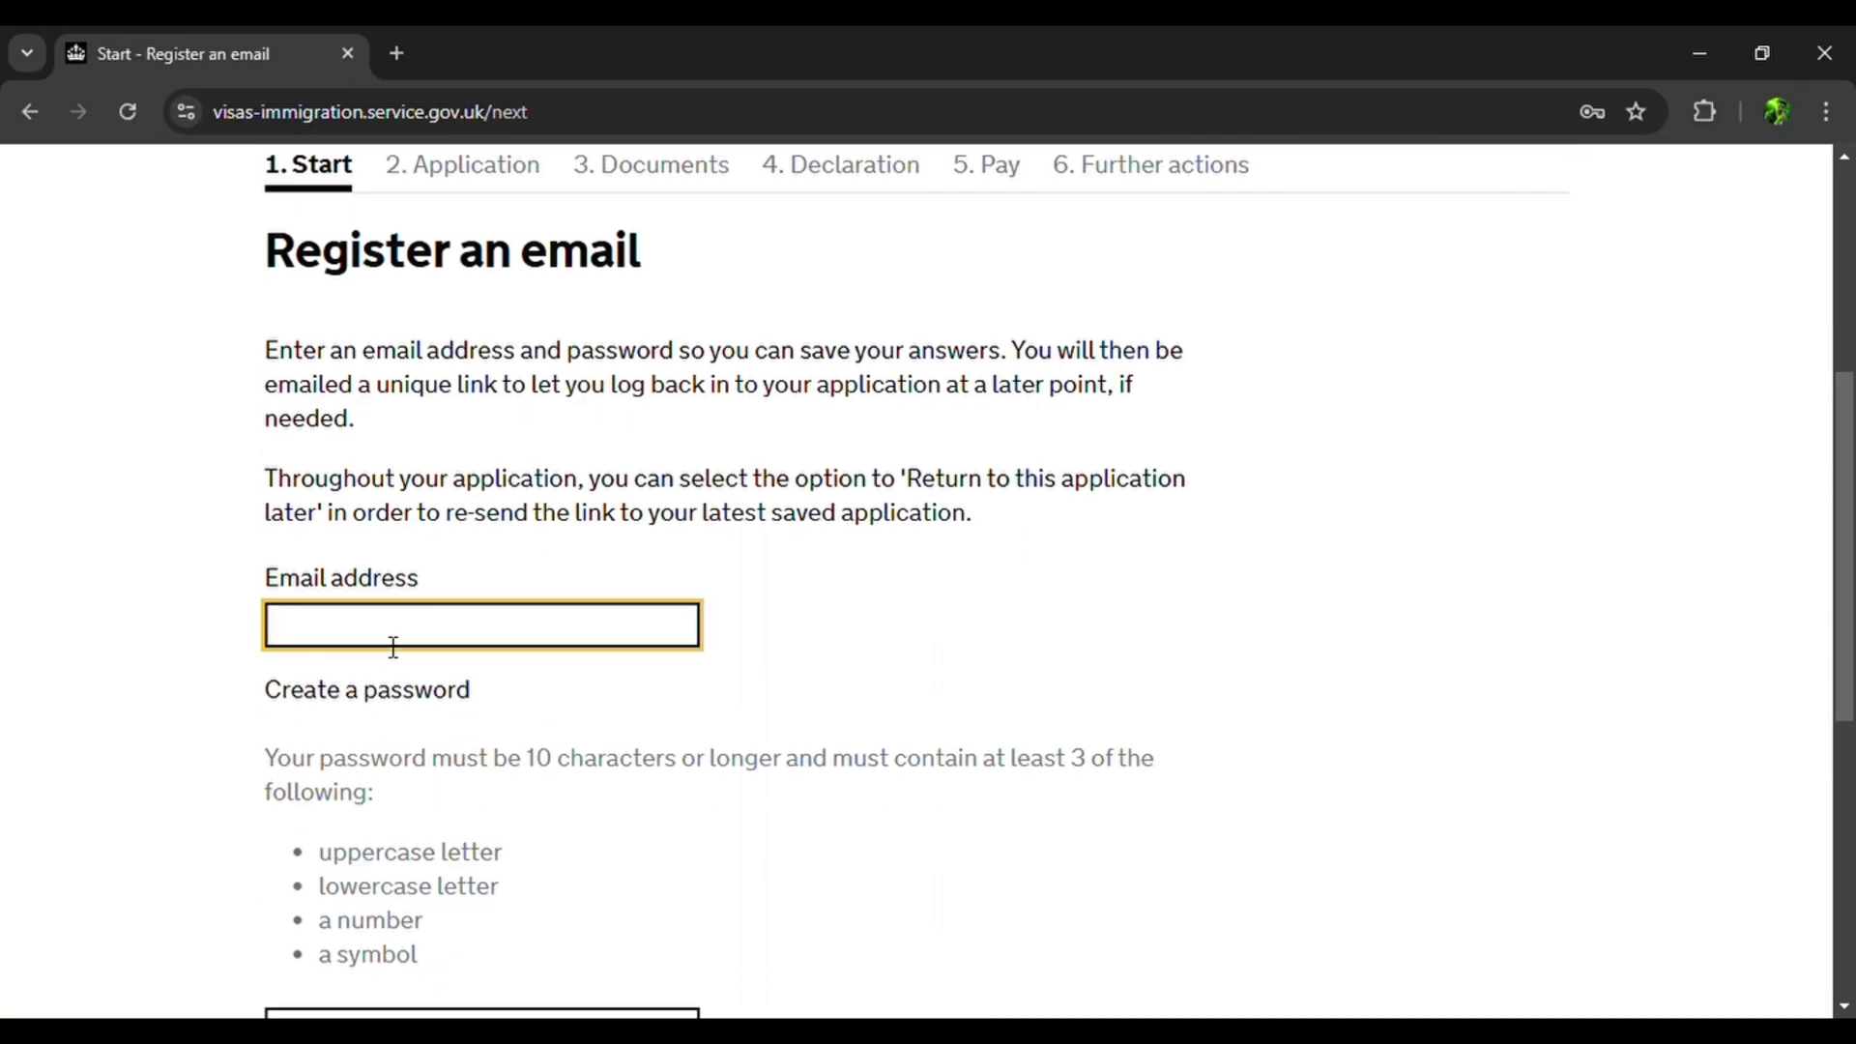
{"action": "left_click", "coordinate": [241, 682]}
{"action": "scroll", "coordinate": [240, 677], "scroll_direction": "down", "scroll_amount": 3}
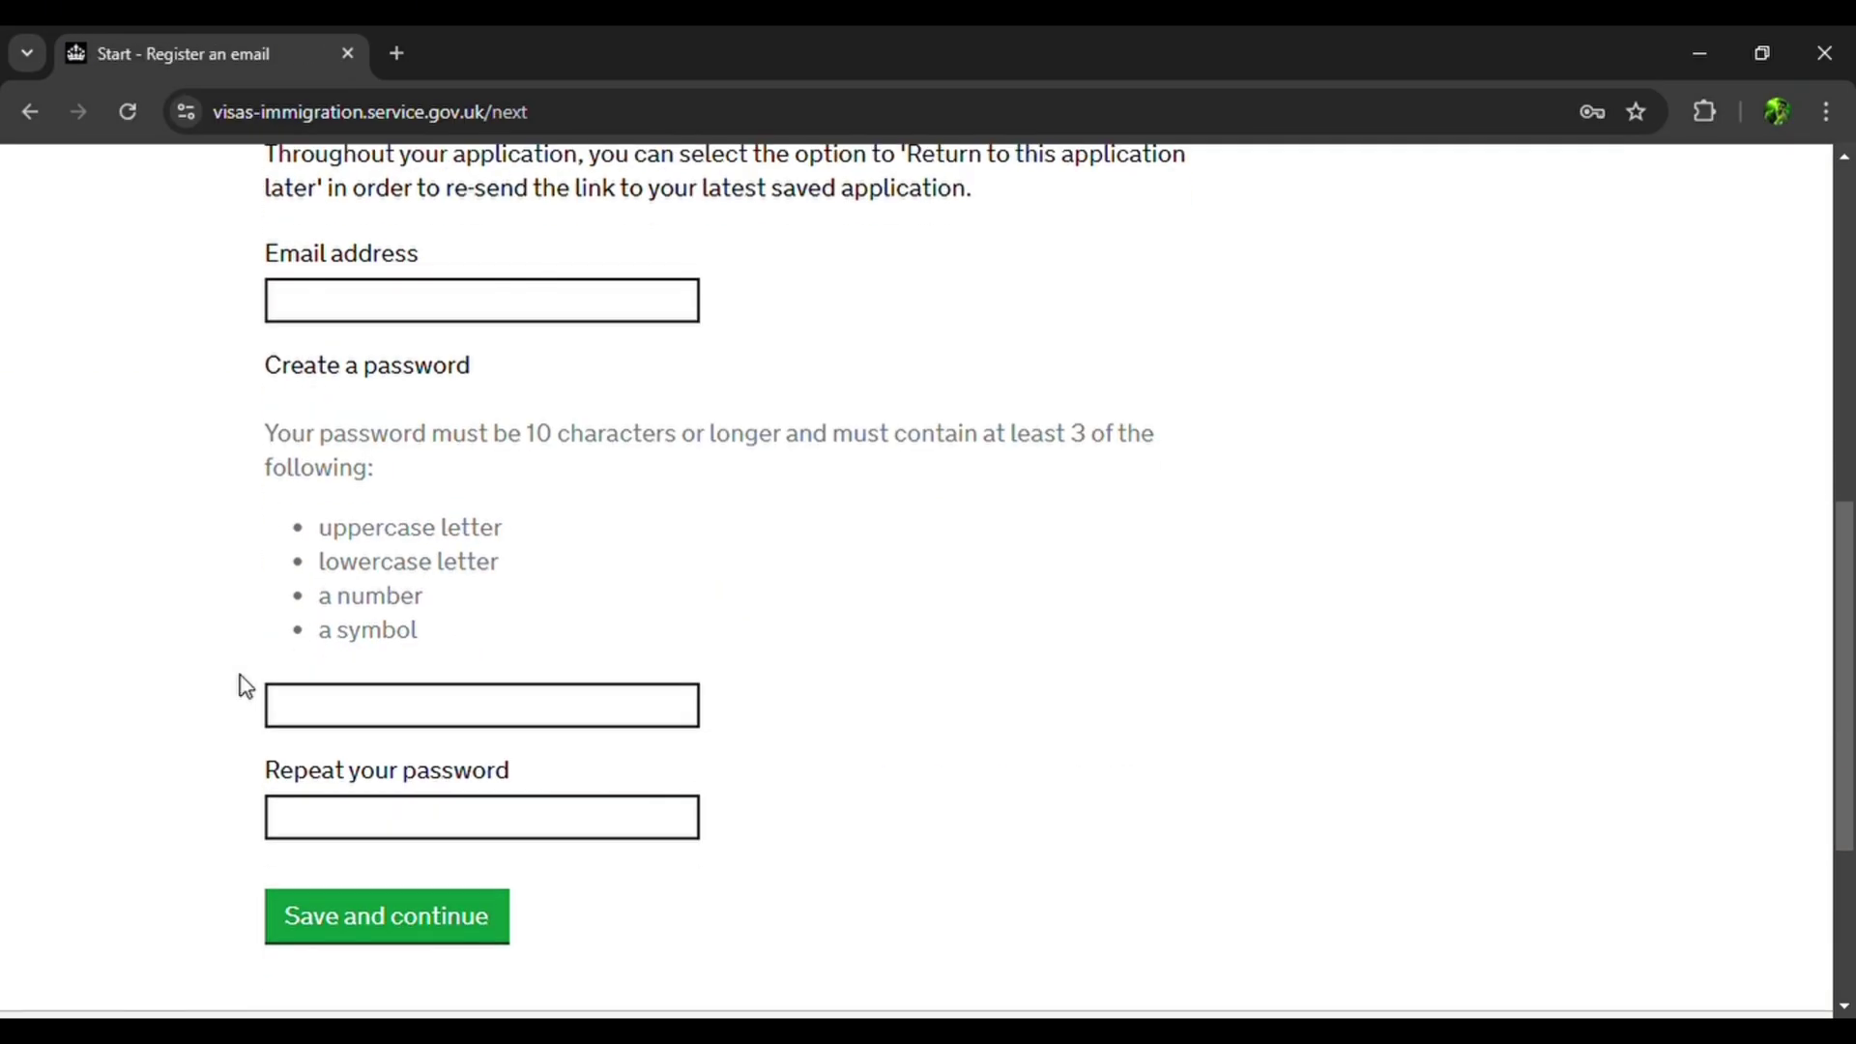
{"action": "left_click", "coordinate": [376, 303]}
{"action": "left_click", "coordinate": [432, 372]}
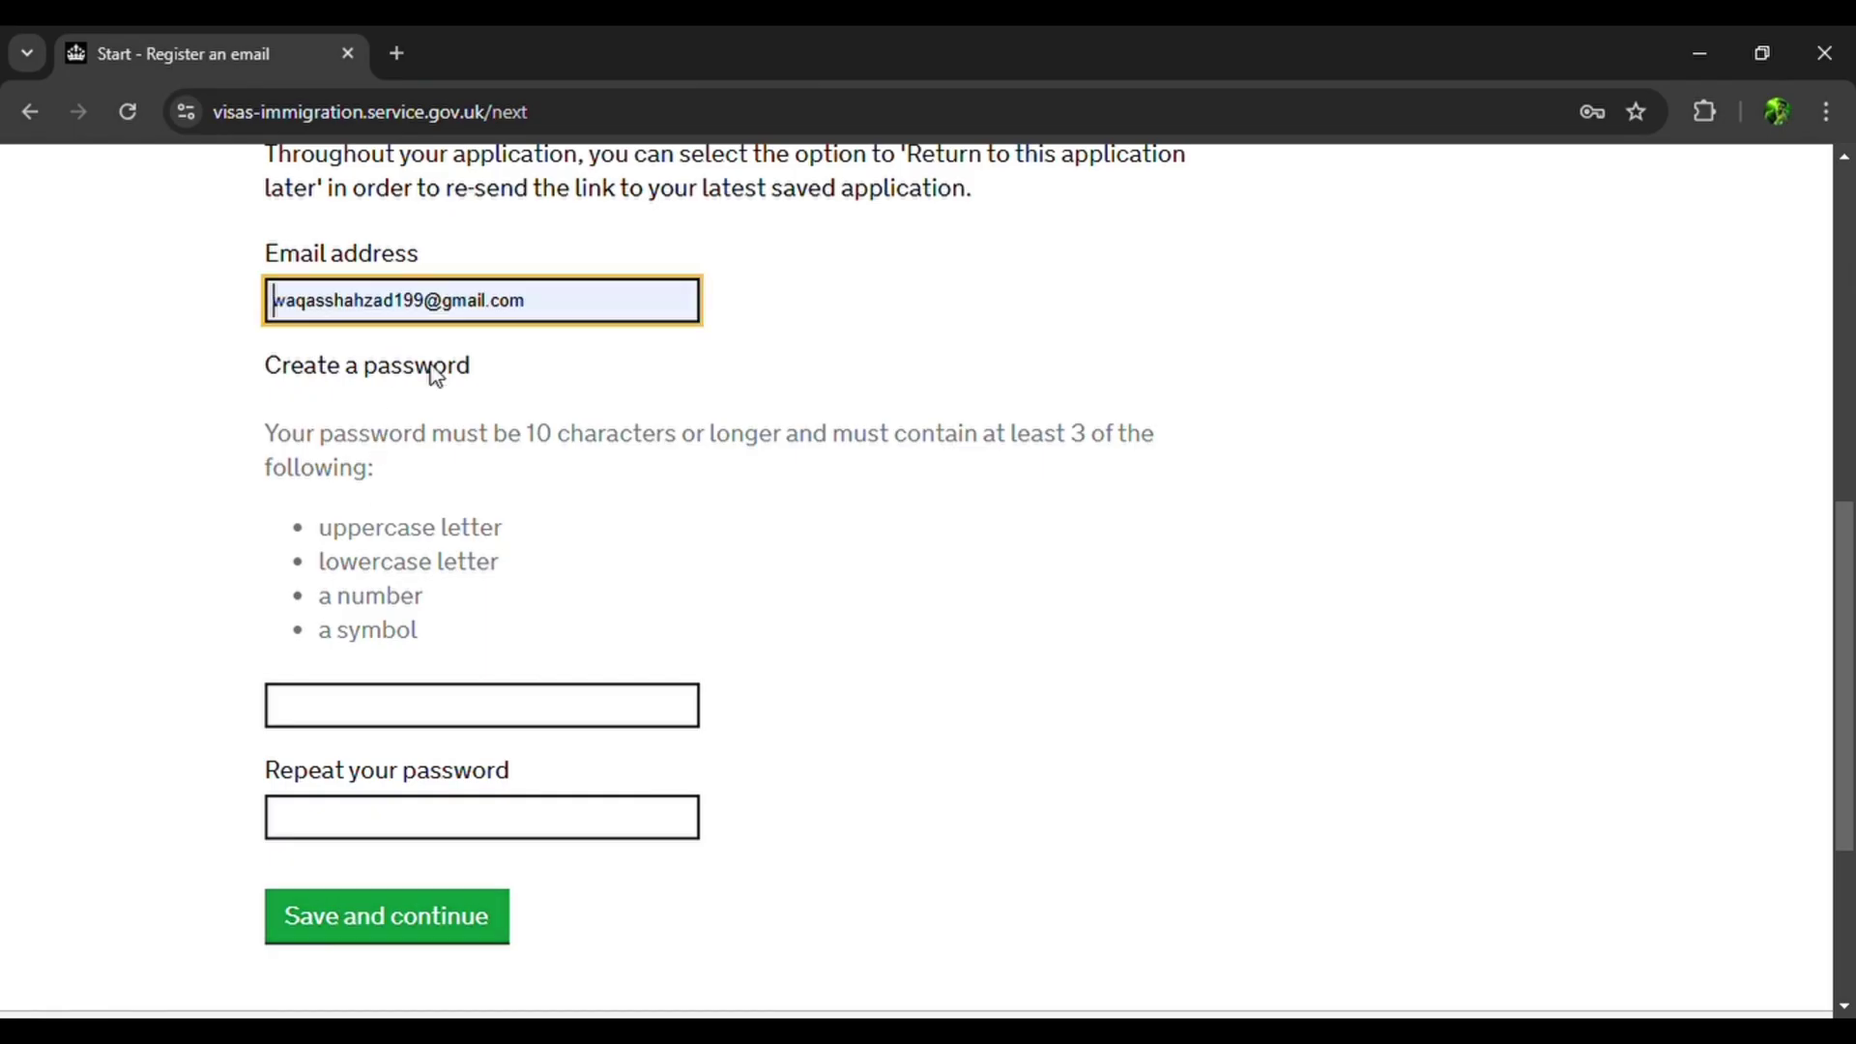
Create the account password, repeat it, and save the registration.
{"action": "left_click", "coordinate": [347, 859]}
{"action": "type", "text": "W"}
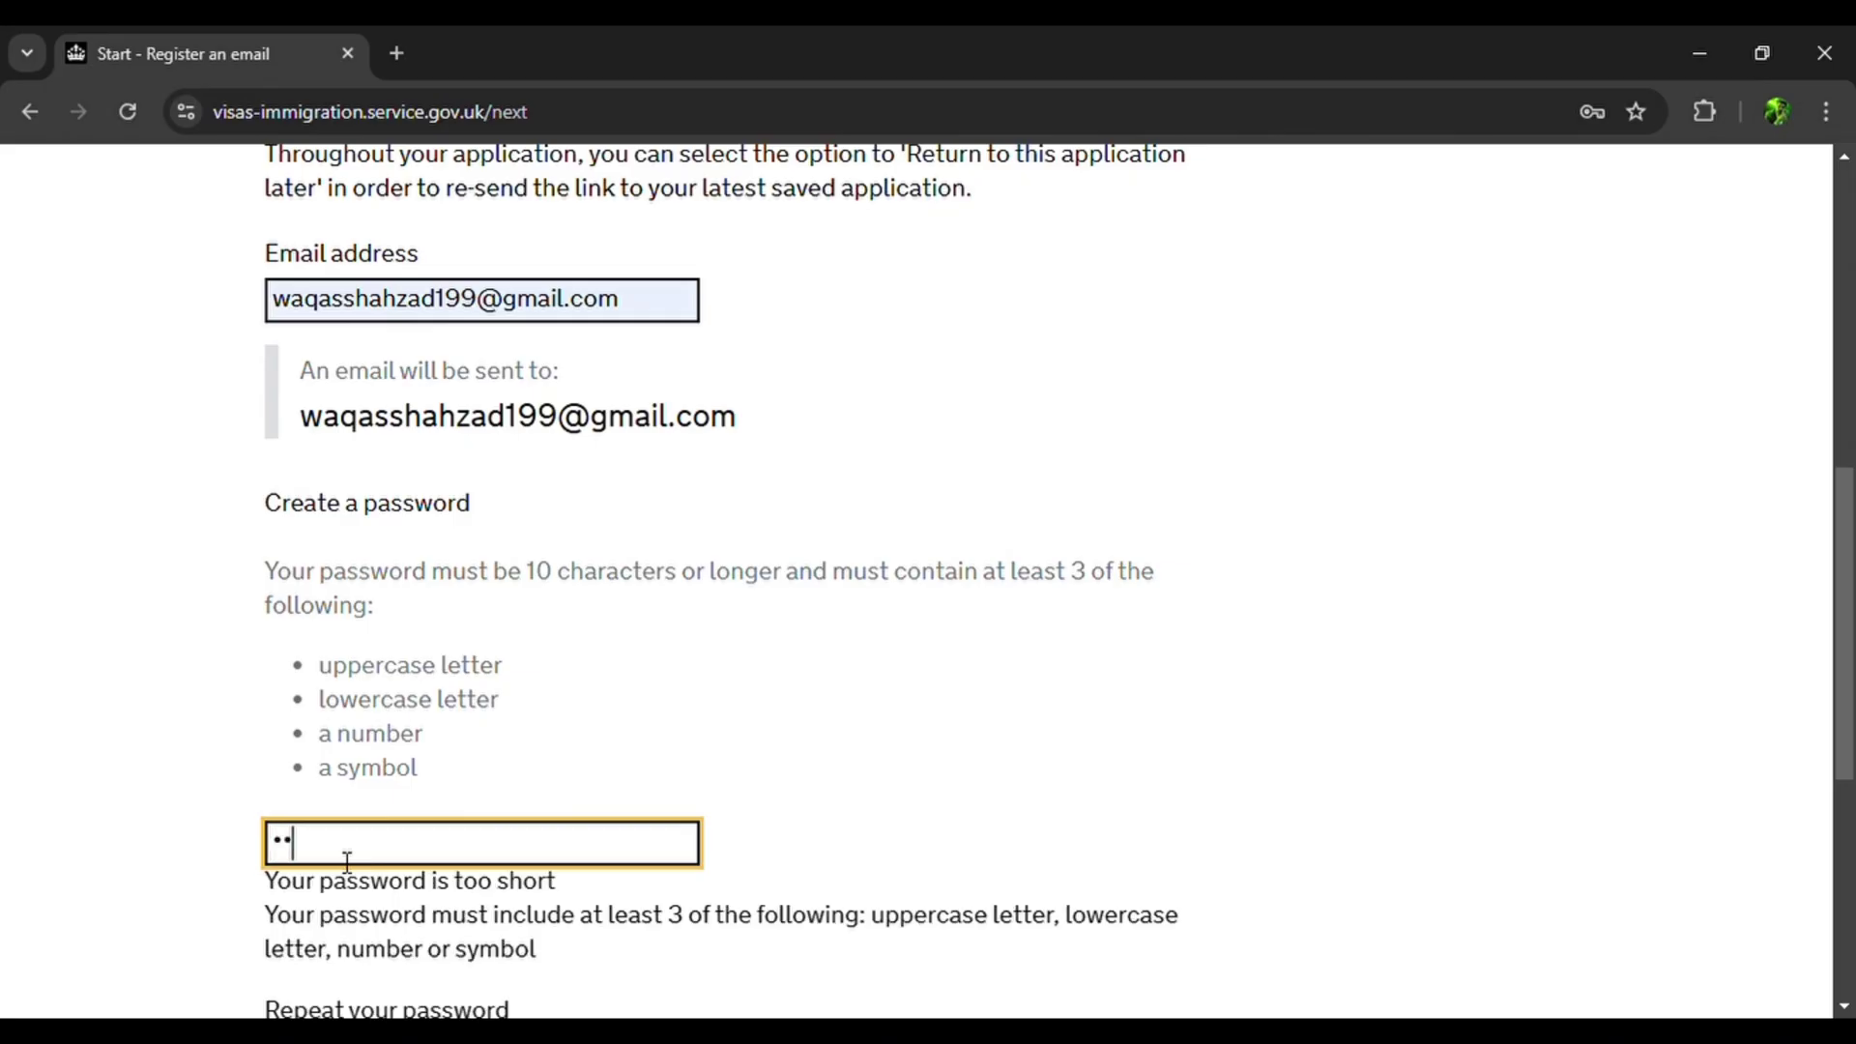
{"action": "type", "text": "••••••"}
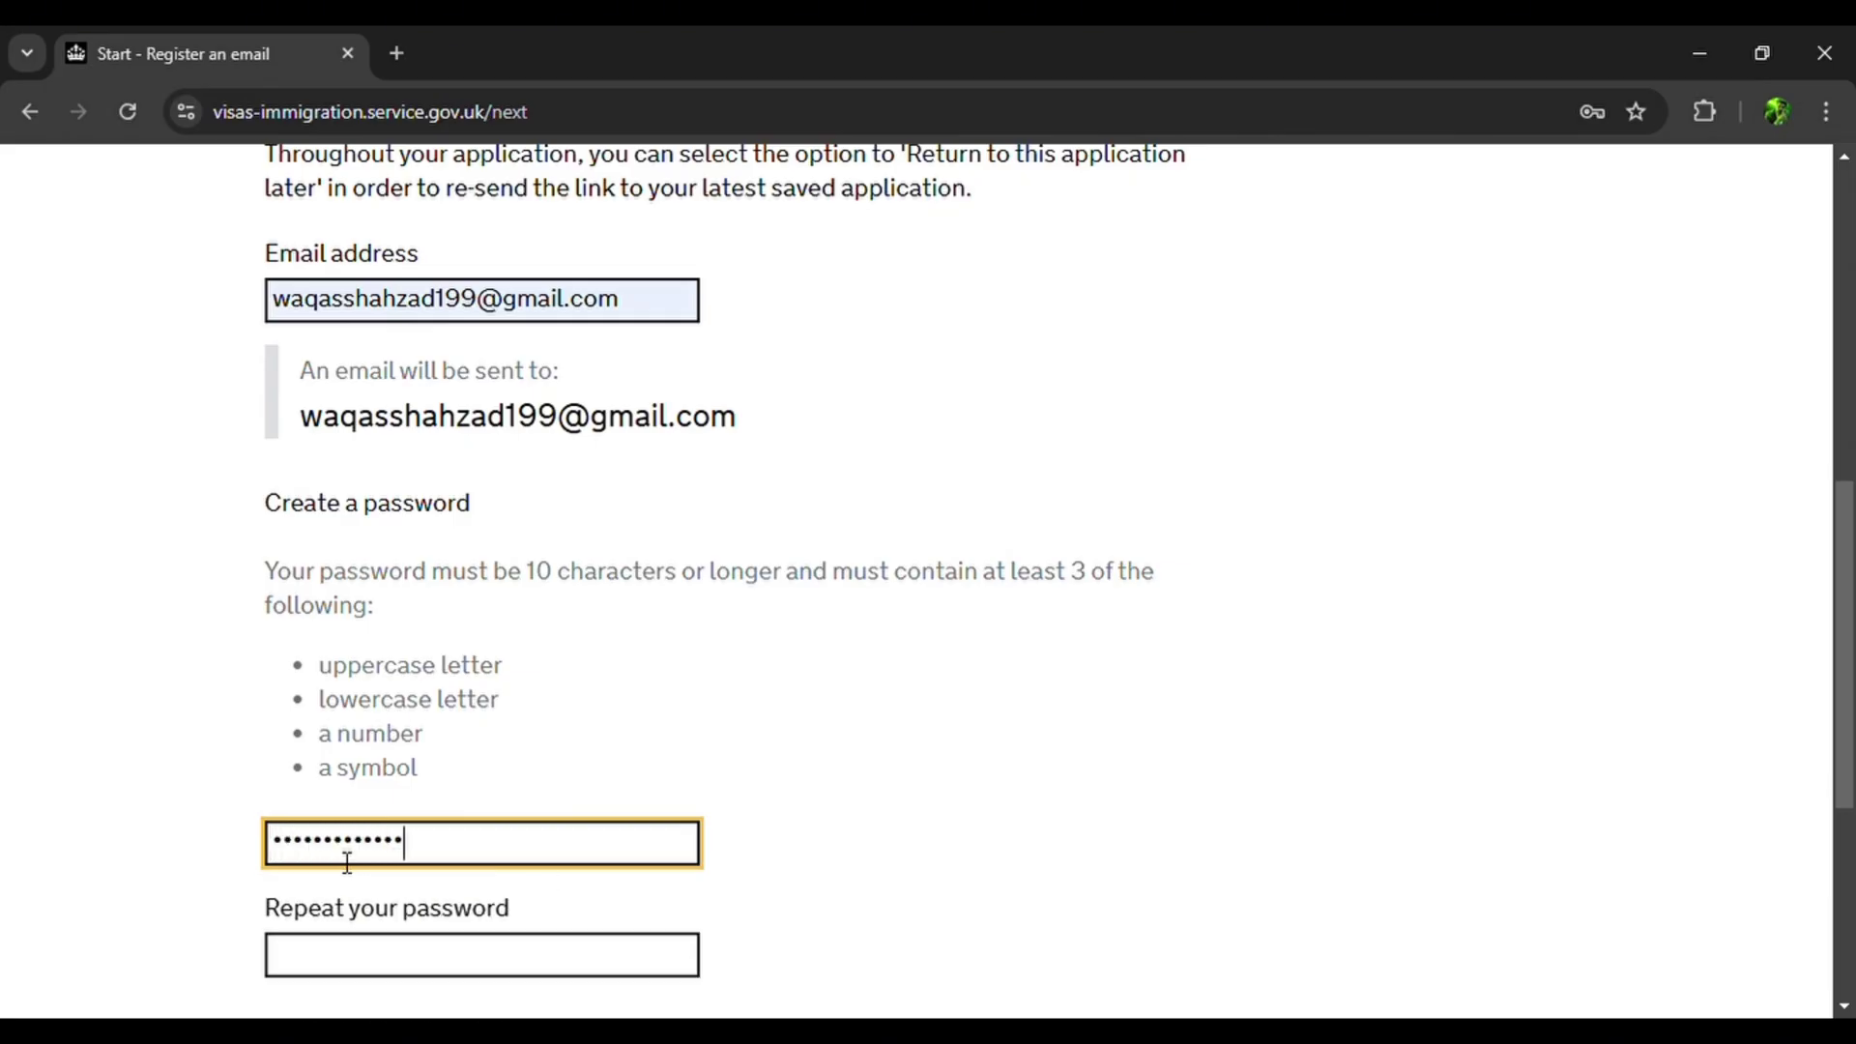
{"action": "scroll", "coordinate": [347, 851], "scroll_direction": "down", "scroll_amount": 2}
{"action": "left_click", "coordinate": [359, 803]}
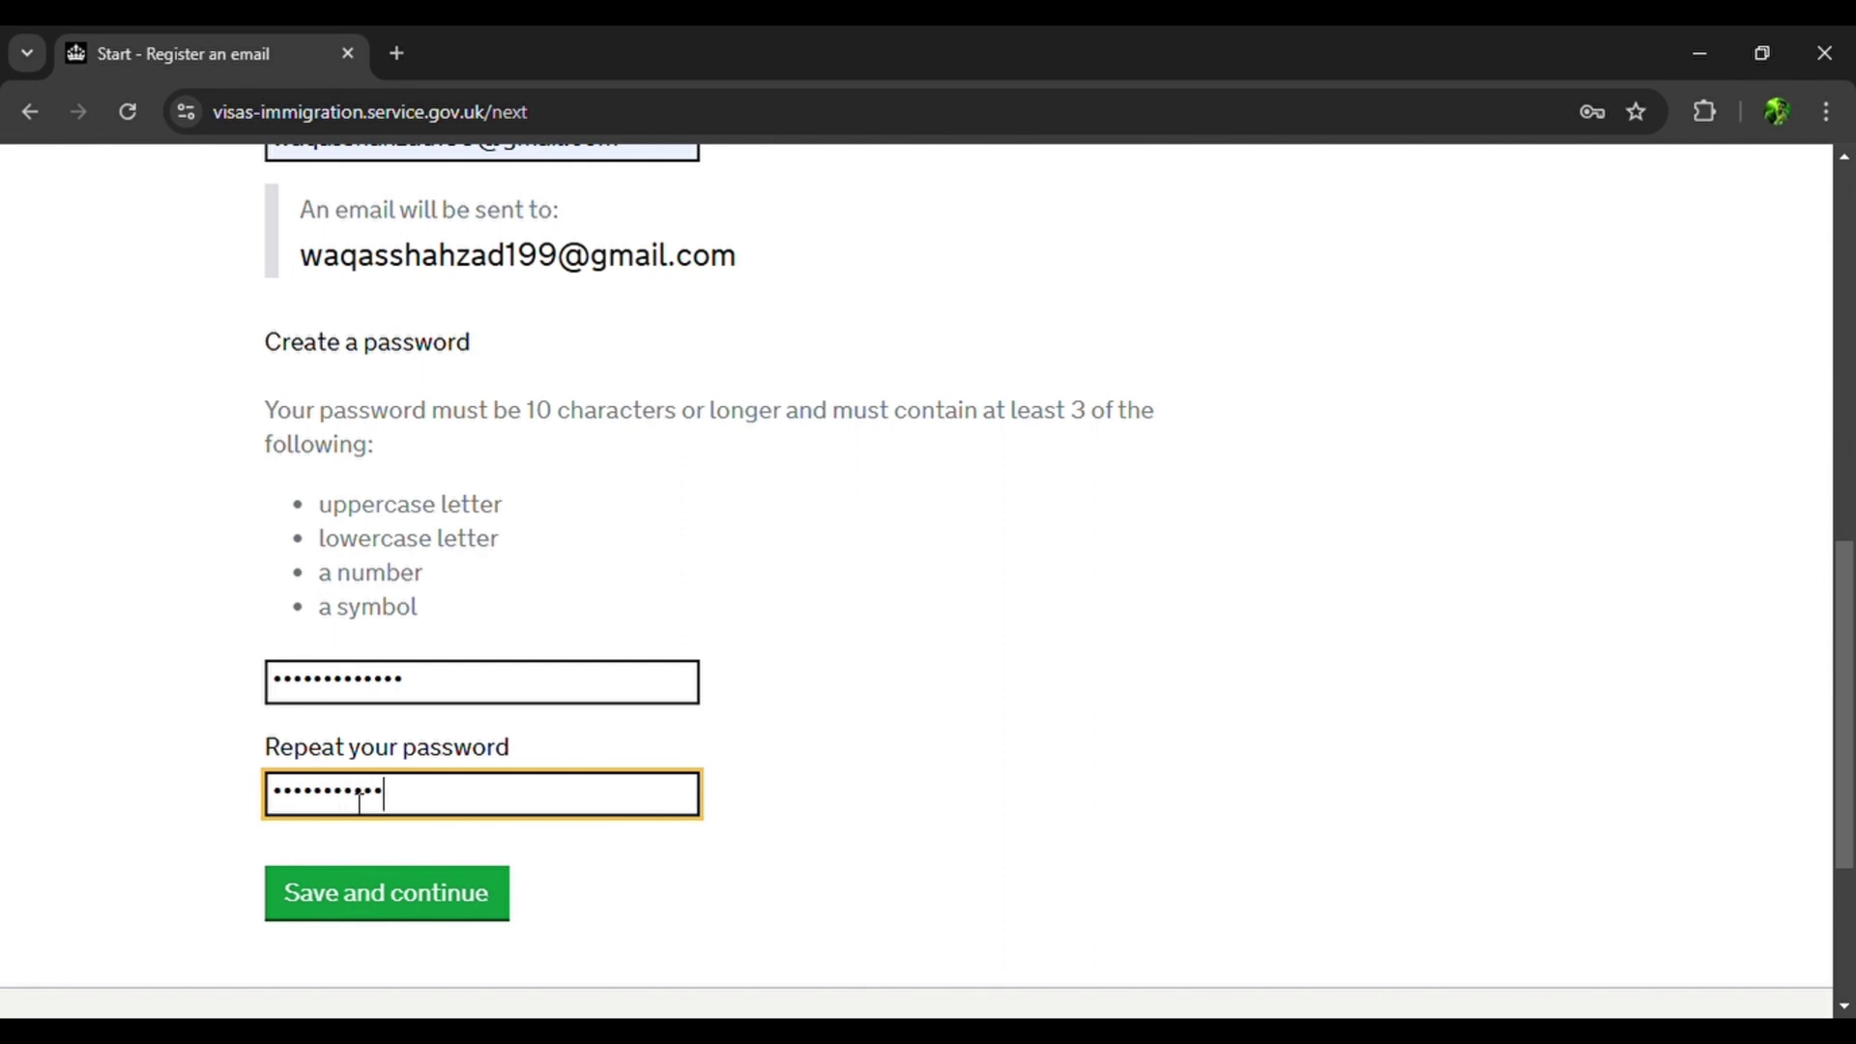
{"action": "left_click", "coordinate": [402, 897]}
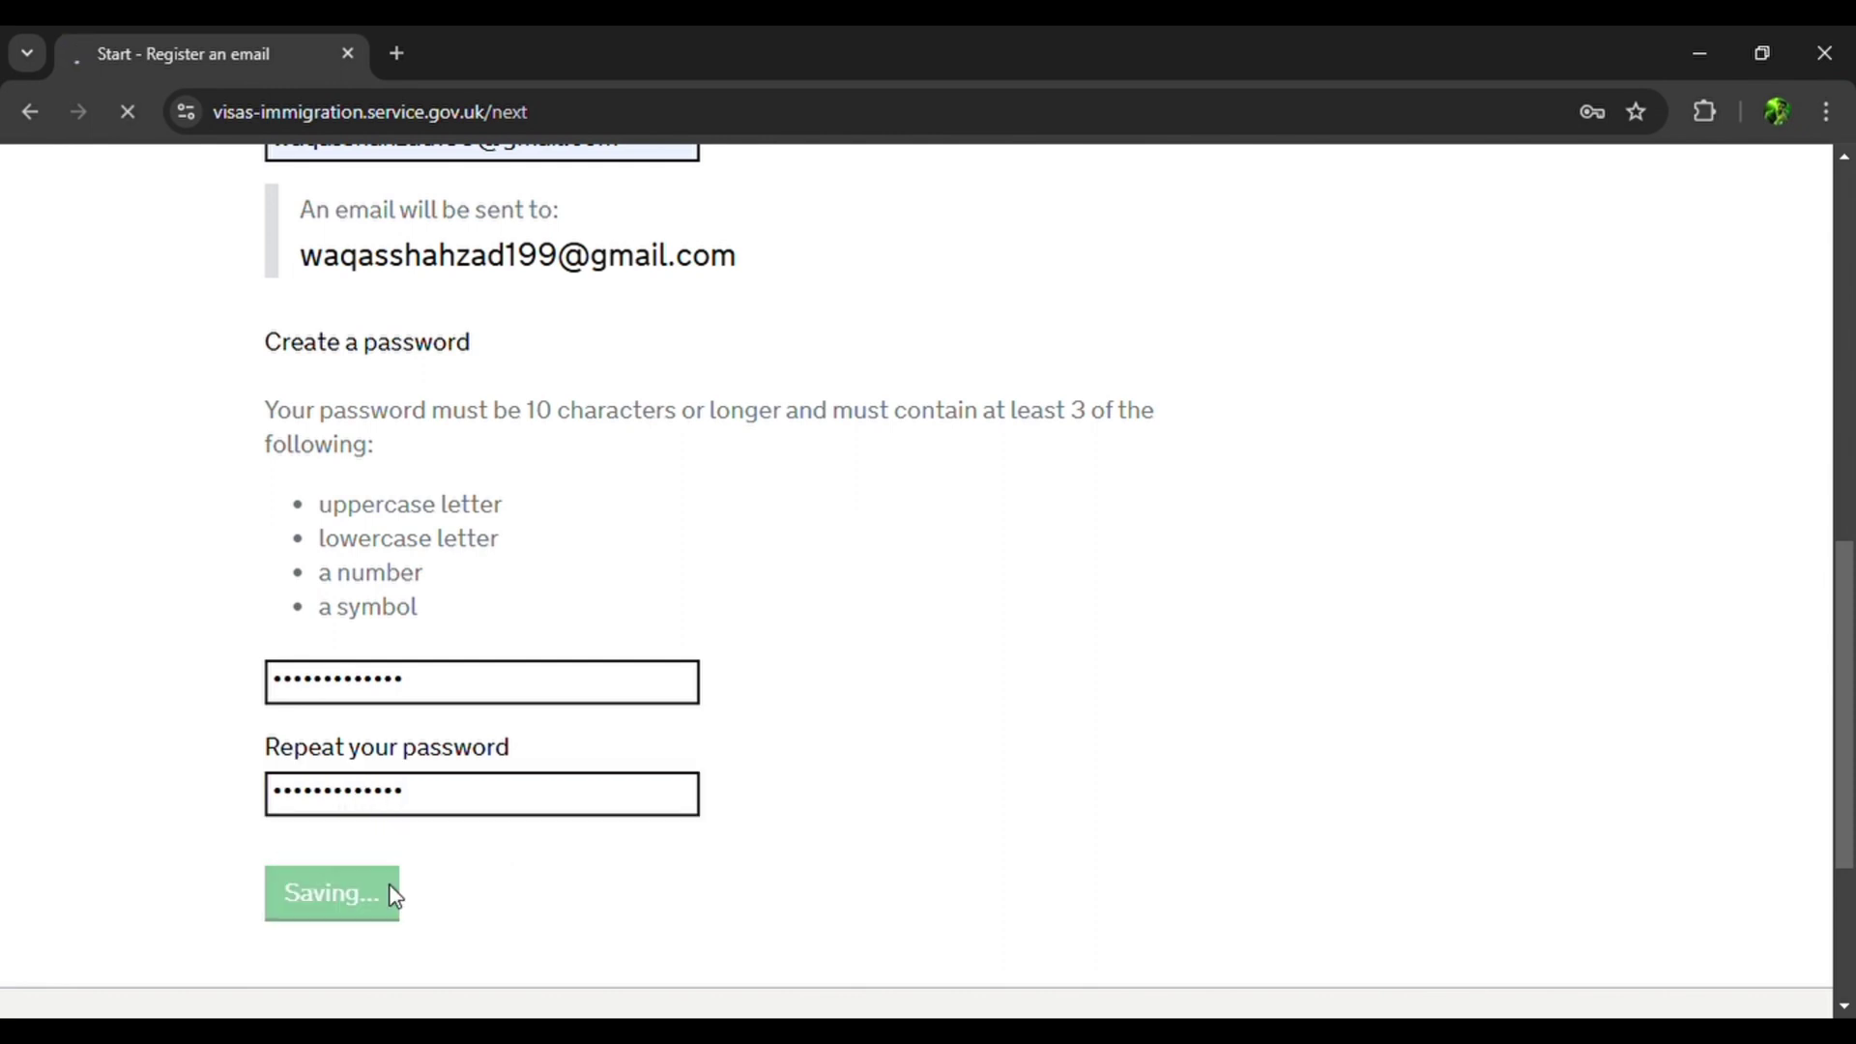
Answer Yes to holding a Certificate of Sponsorship and save past the work date pages.
{"action": "scroll", "coordinate": [403, 897], "scroll_direction": "down", "scroll_amount": 3}
{"action": "left_click", "coordinate": [289, 637]}
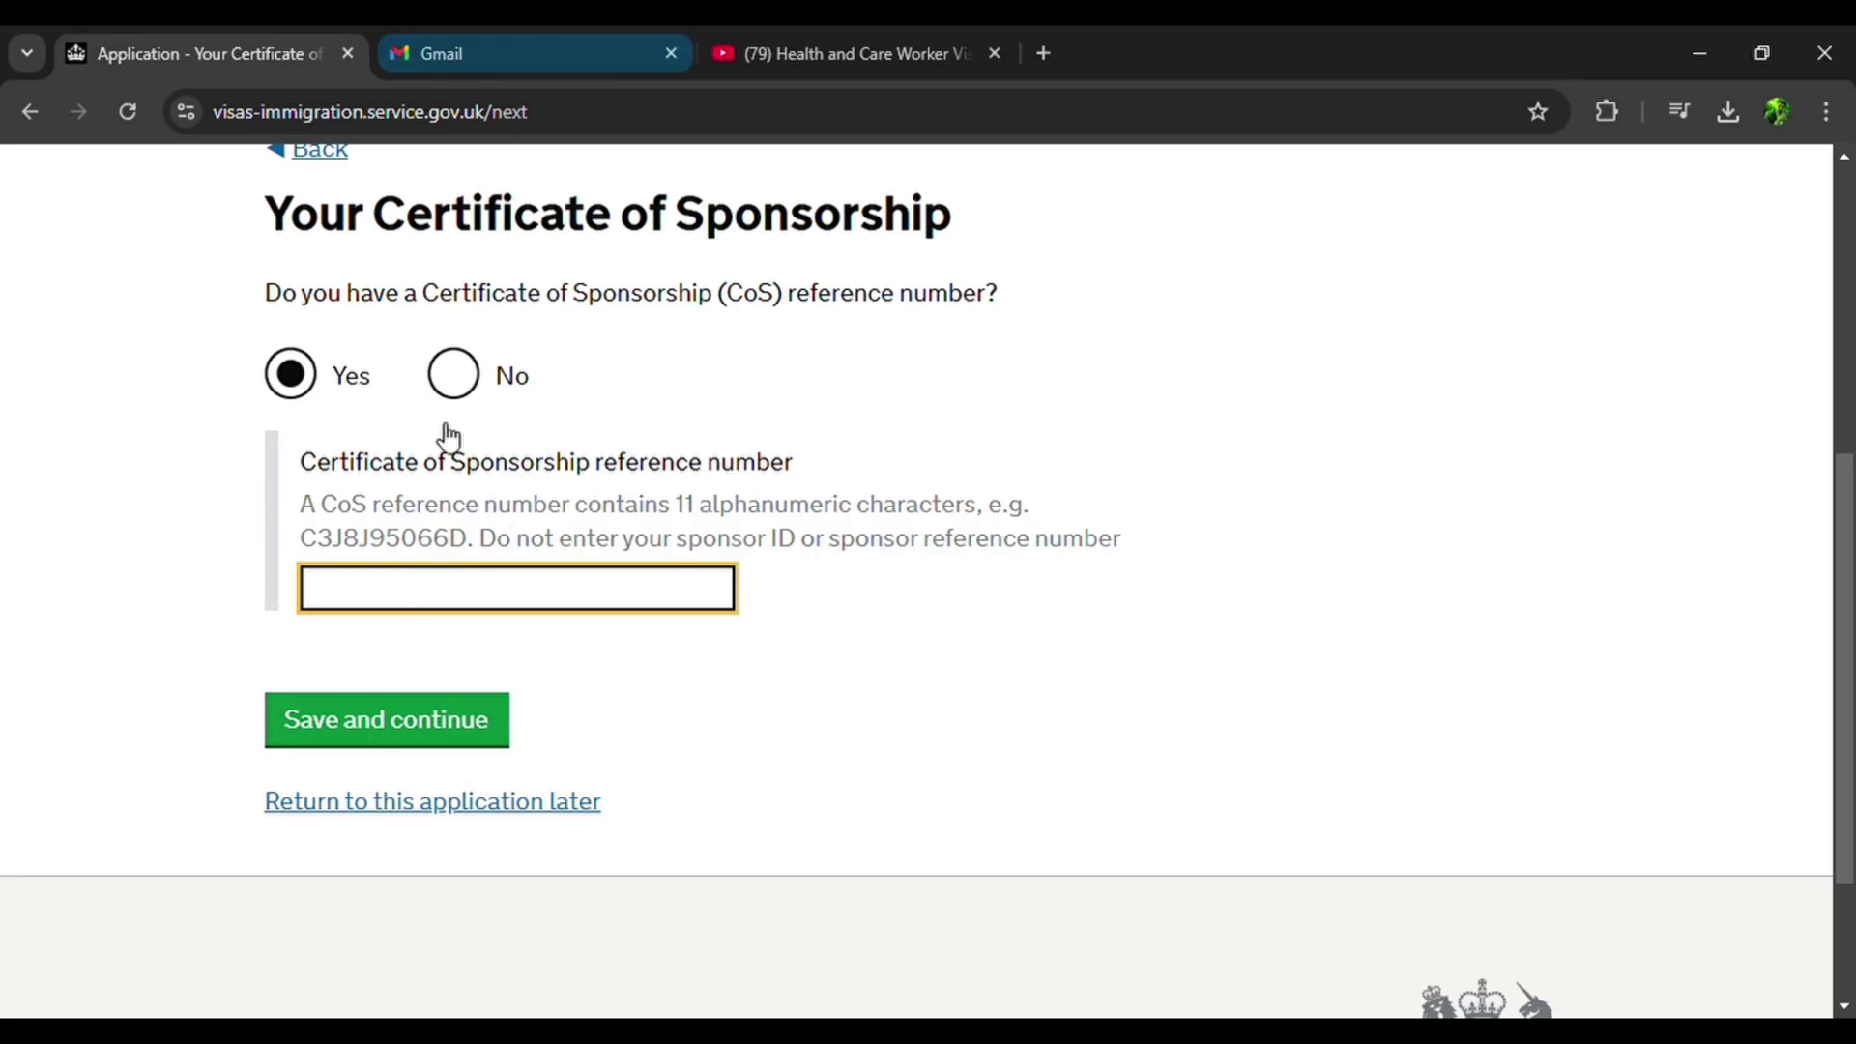
{"action": "scroll", "coordinate": [445, 431], "scroll_direction": "up", "scroll_amount": 3}
{"action": "scroll", "coordinate": [445, 437], "scroll_direction": "down", "scroll_amount": 3}
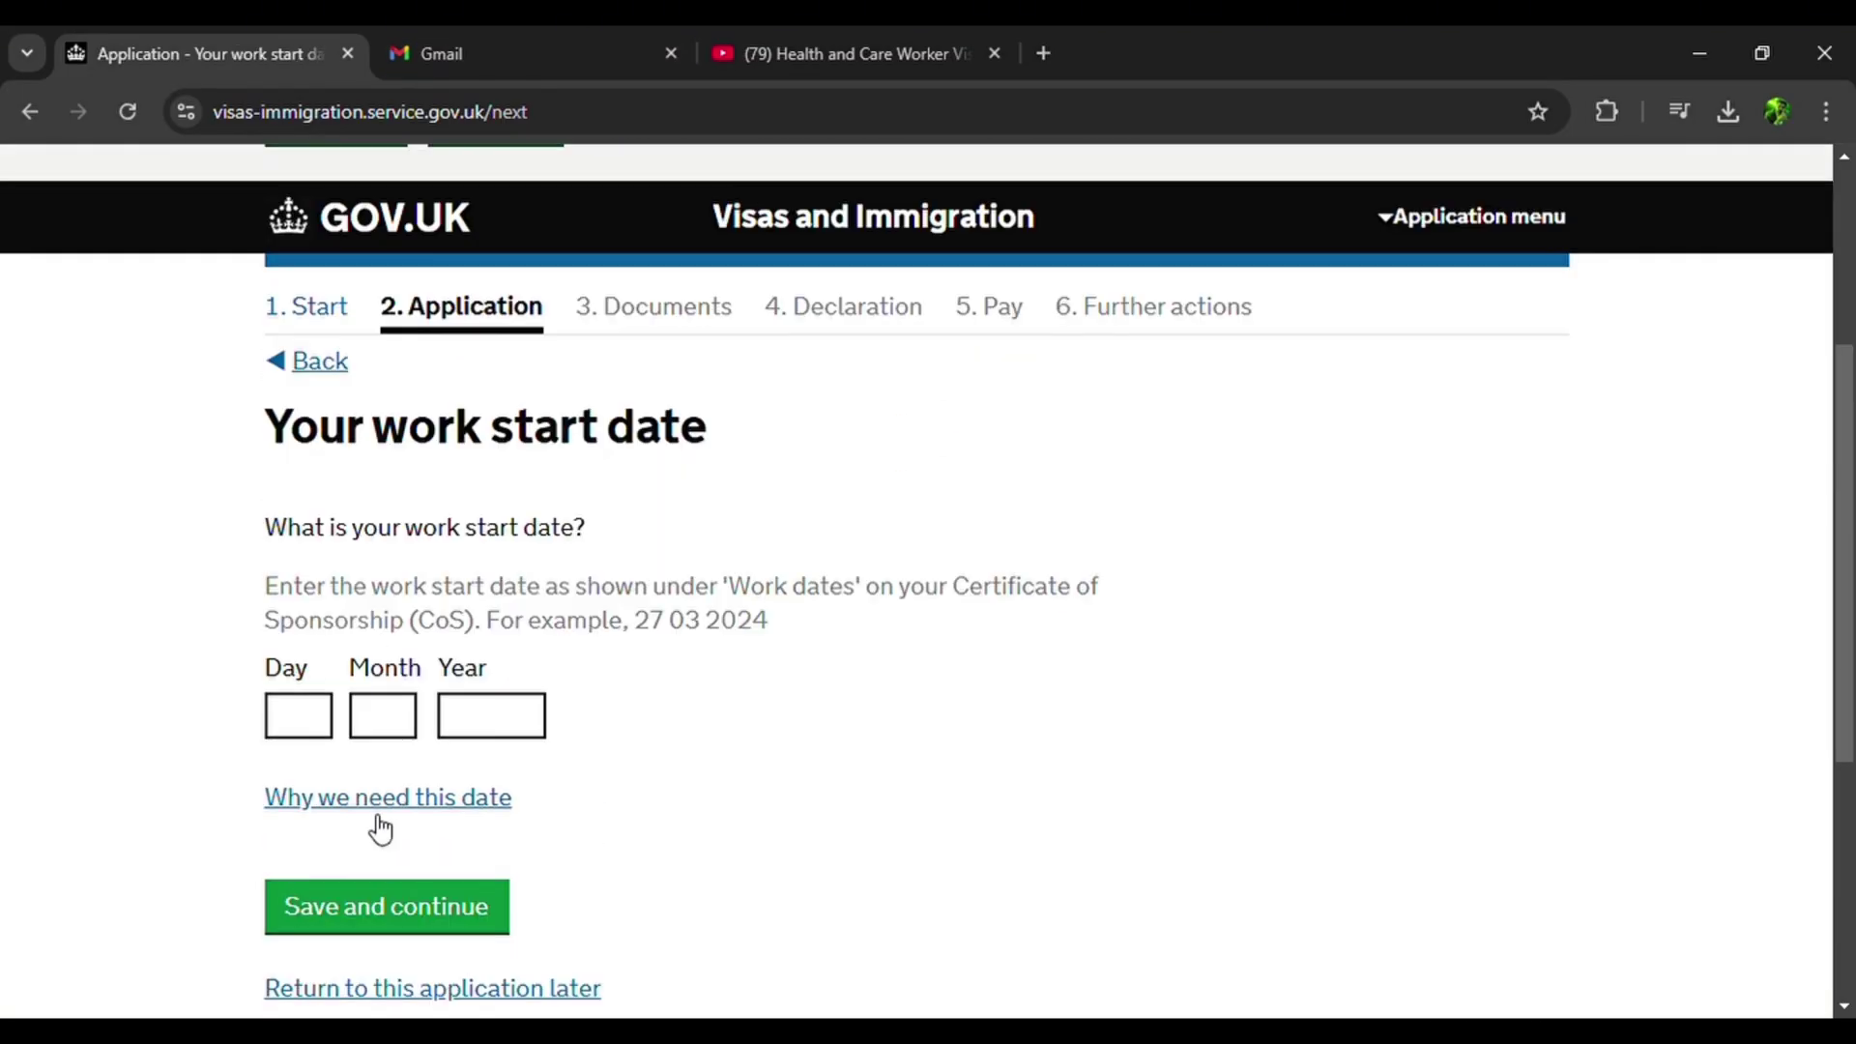
{"action": "scroll", "coordinate": [377, 828], "scroll_direction": "down", "scroll_amount": 1}
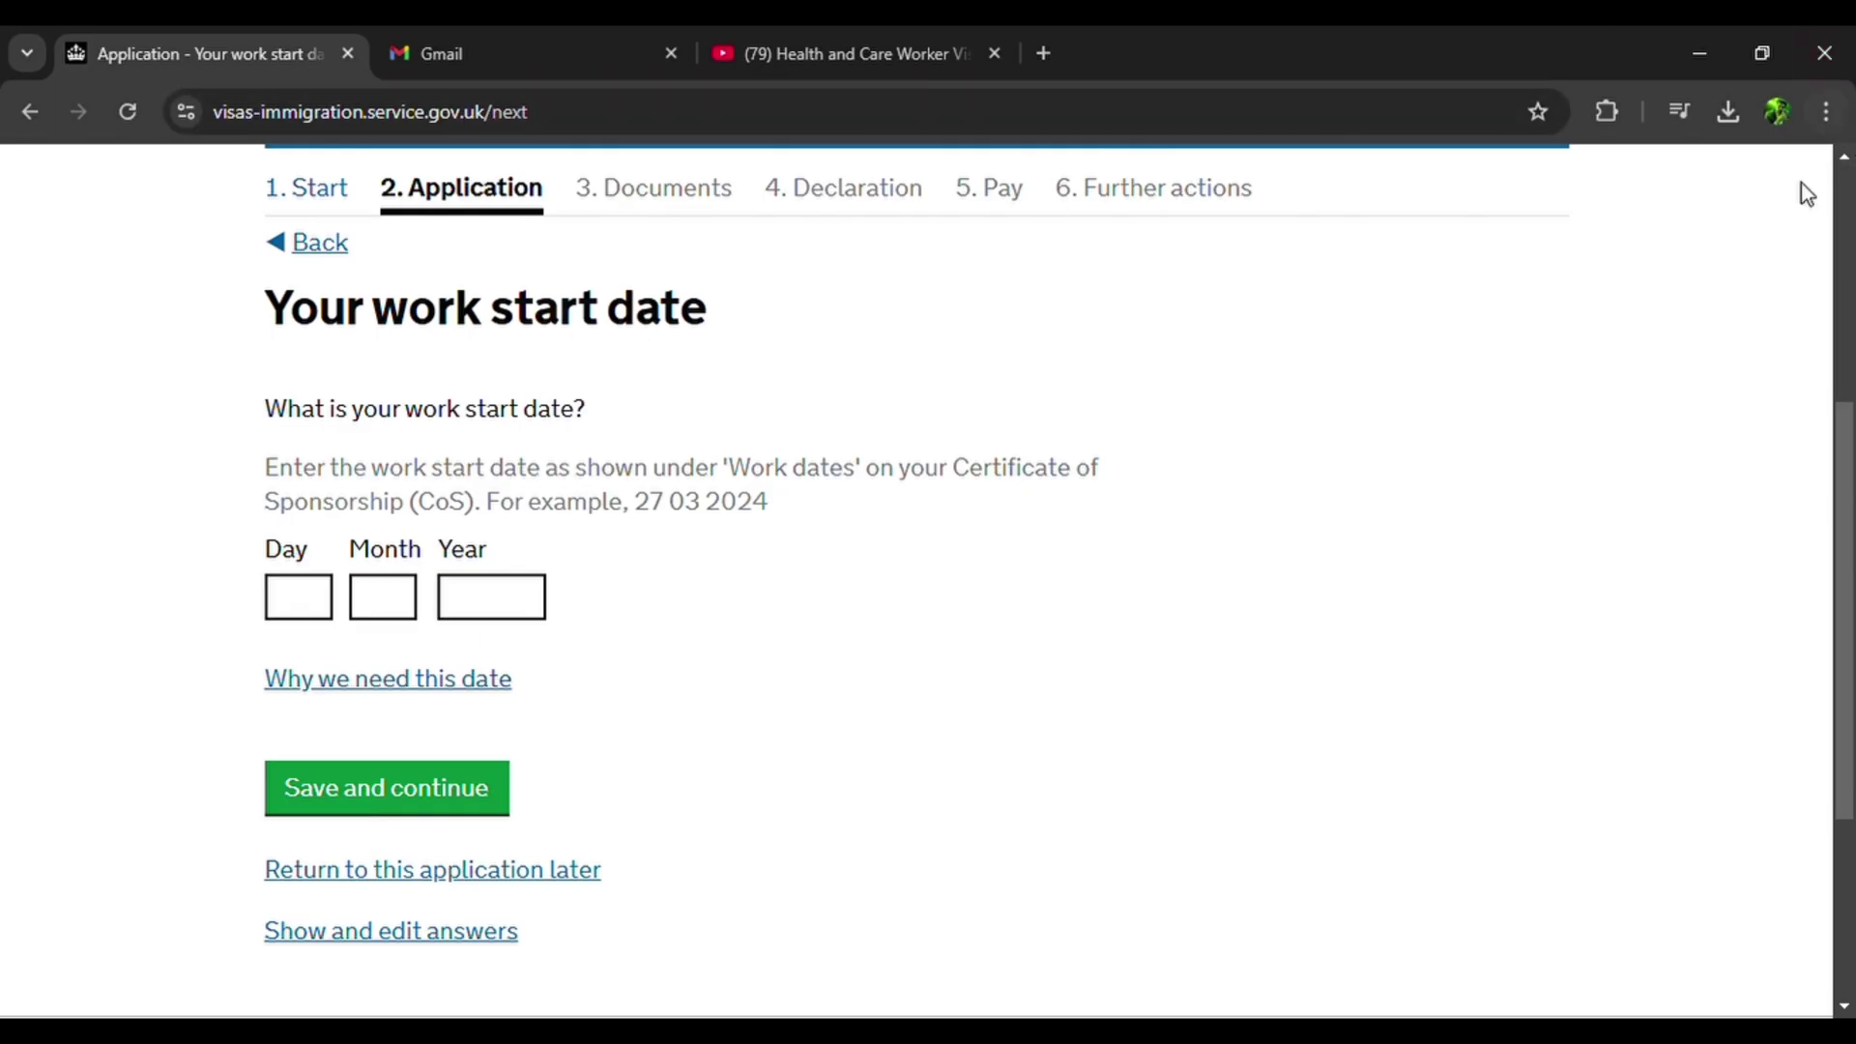
{"action": "left_click", "coordinate": [359, 791]}
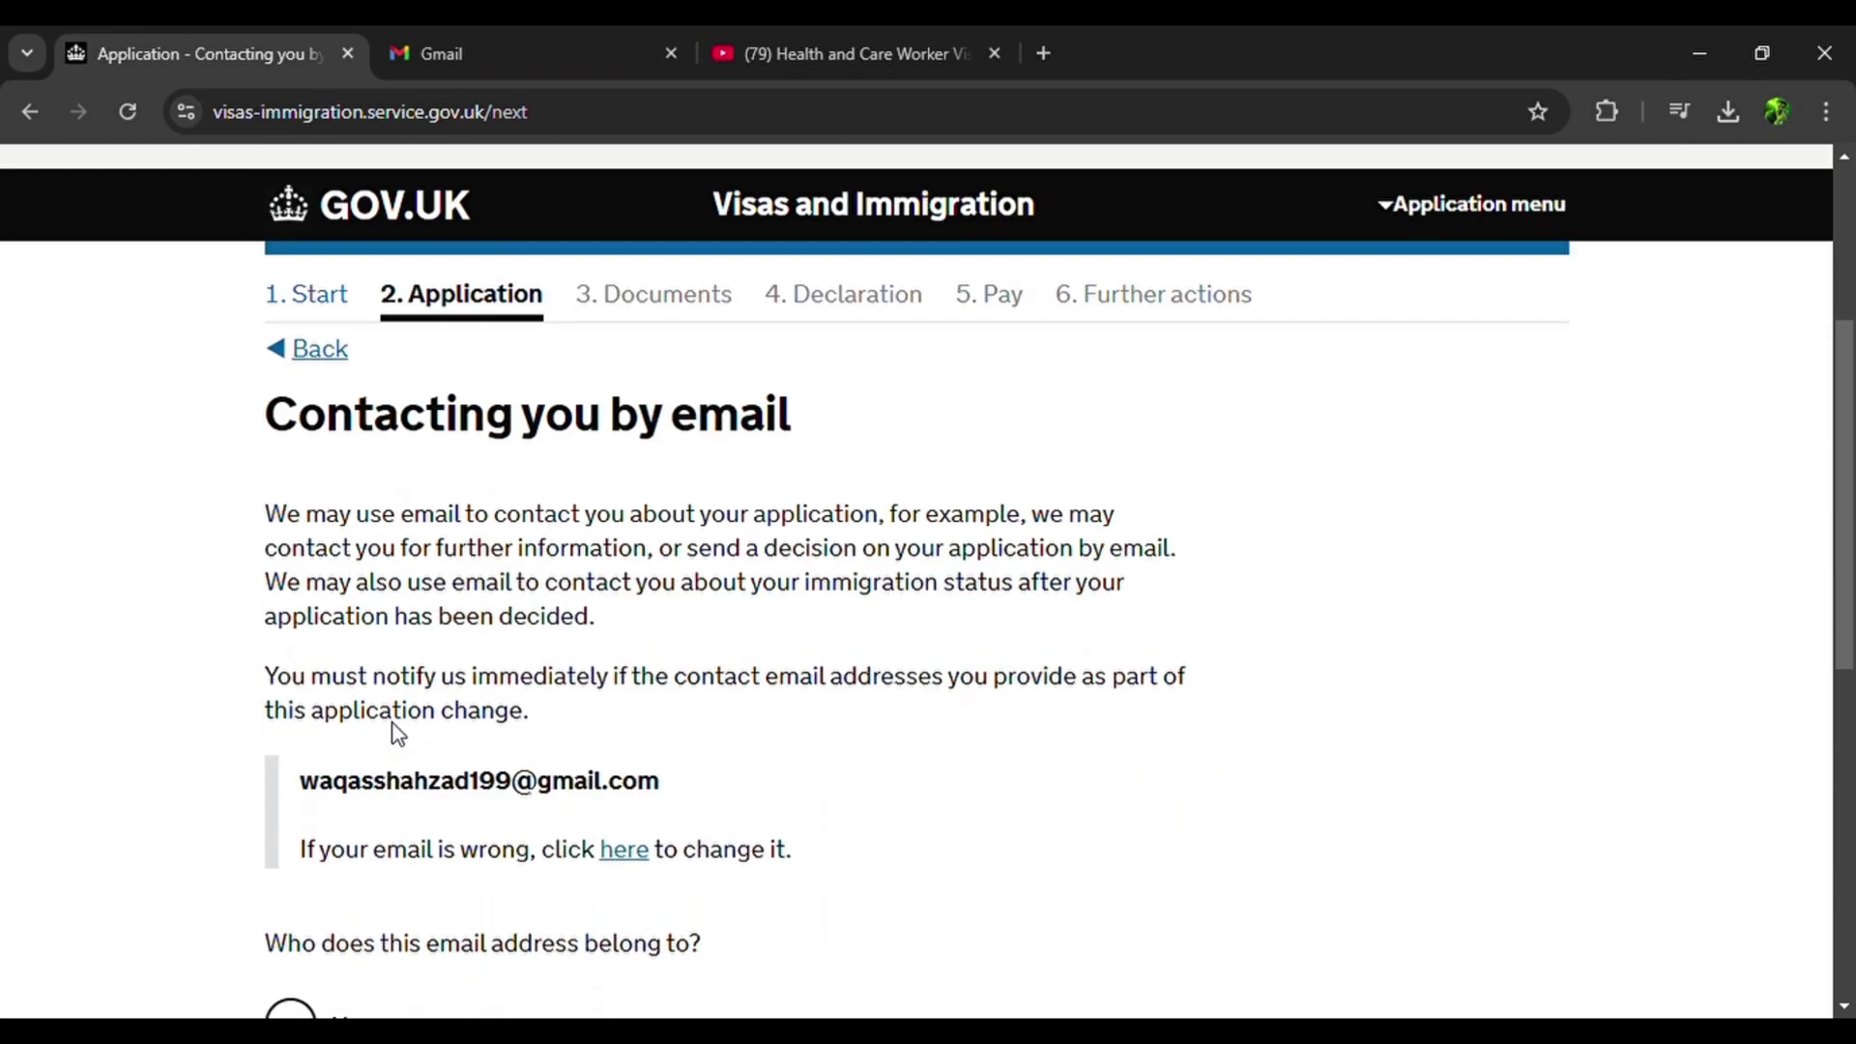
{"action": "scroll", "coordinate": [397, 735], "scroll_direction": "down", "scroll_amount": 4}
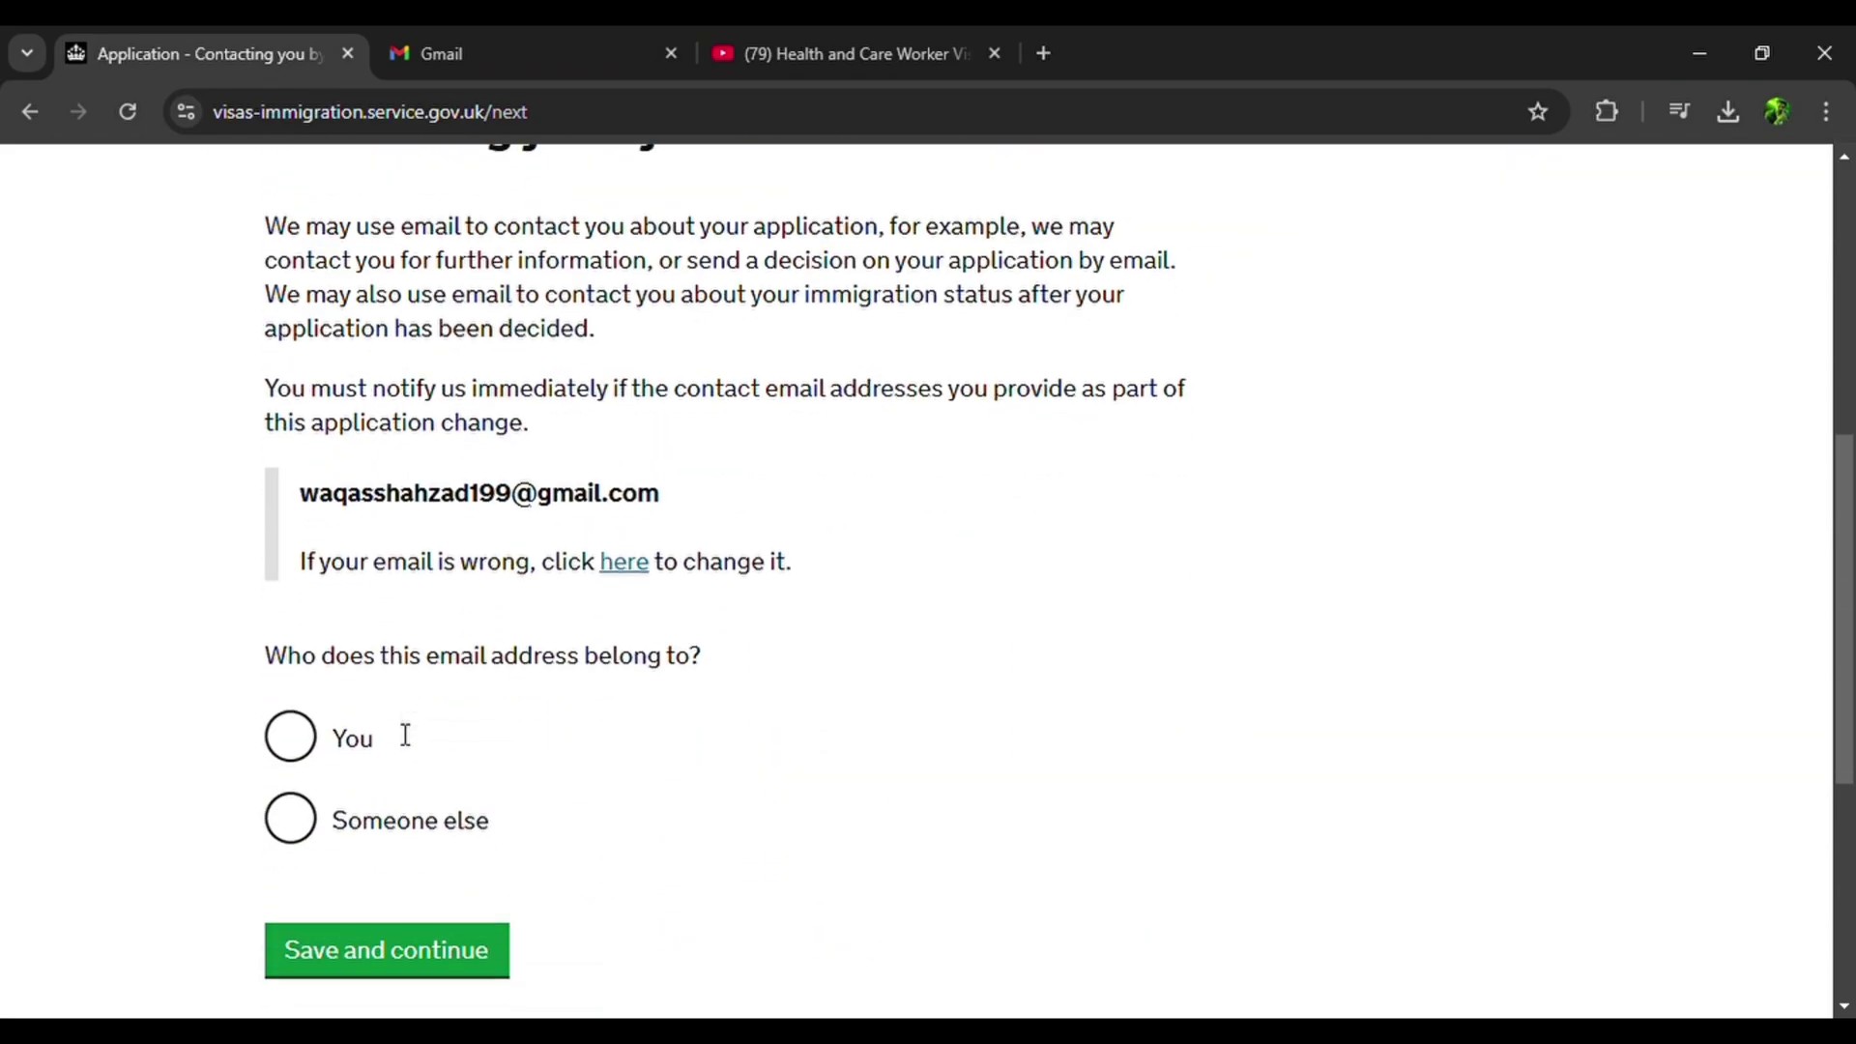
State the email address is your own and that you have no additional email.
{"action": "left_click", "coordinate": [290, 667]}
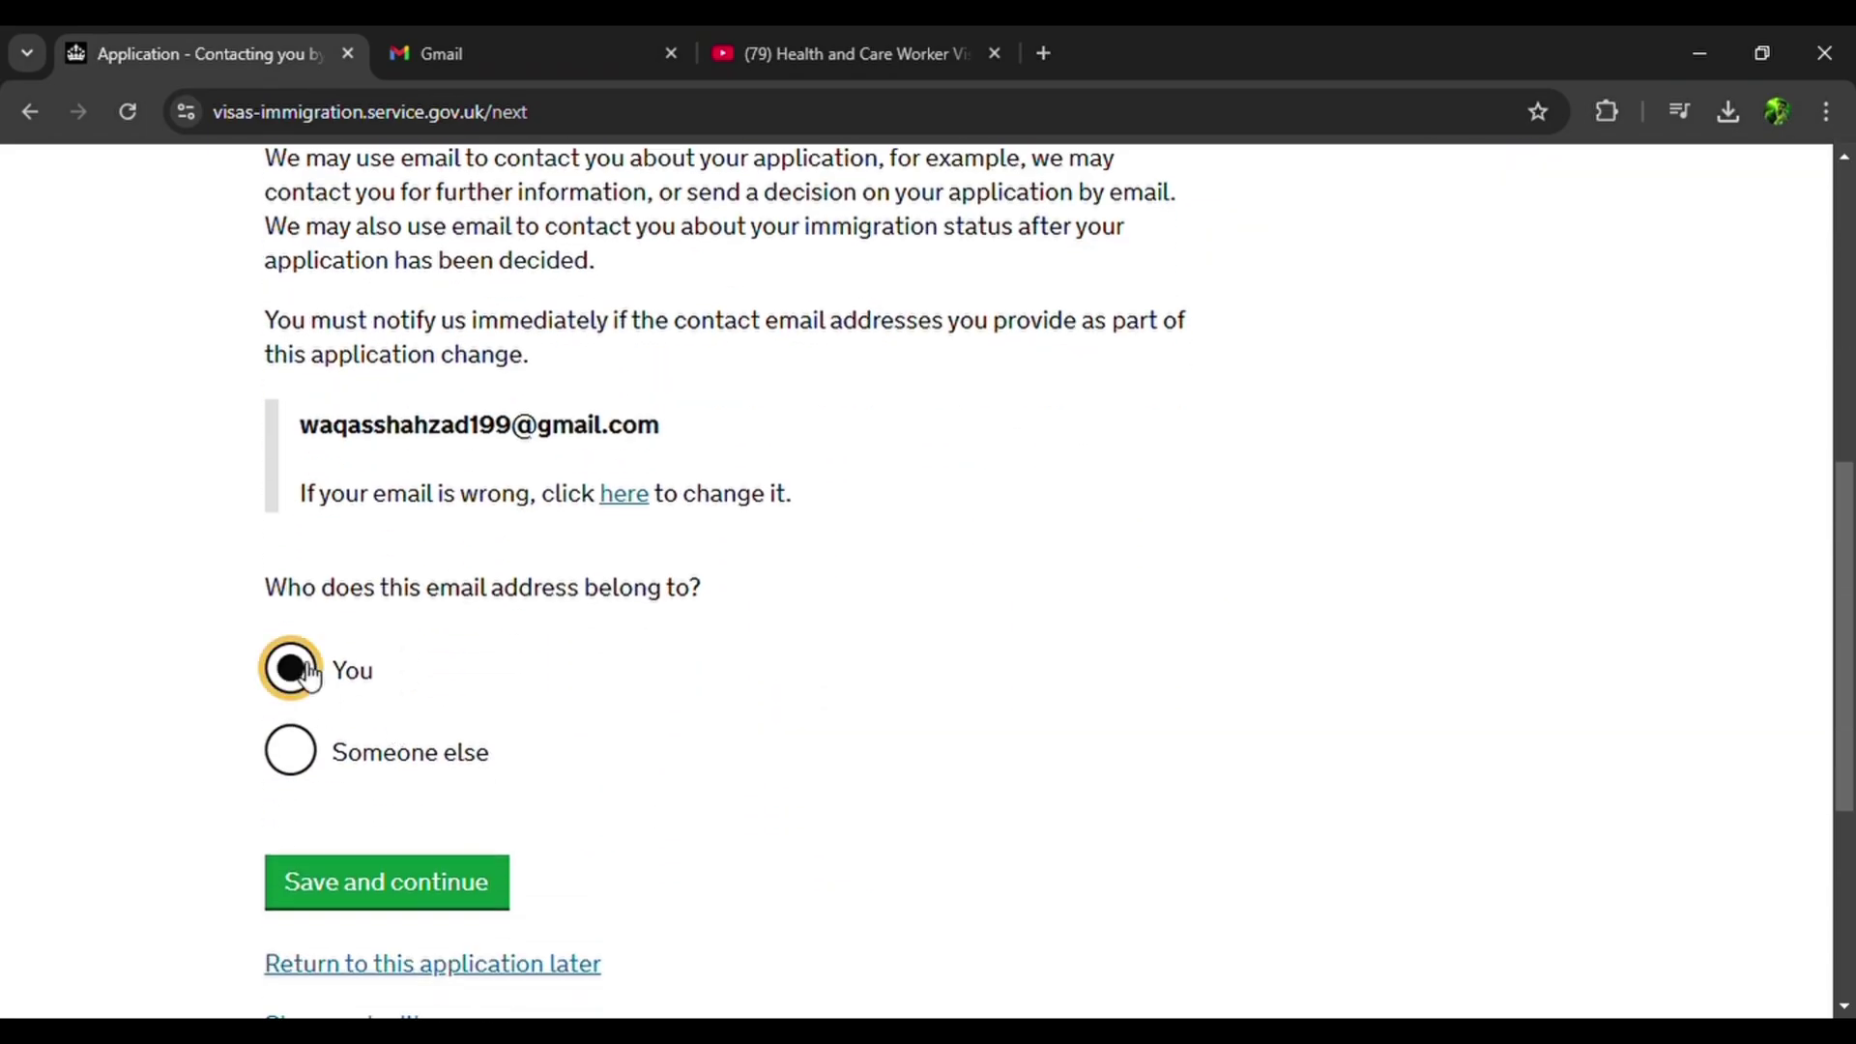
{"action": "scroll", "coordinate": [634, 463], "scroll_direction": "up", "scroll_amount": 3}
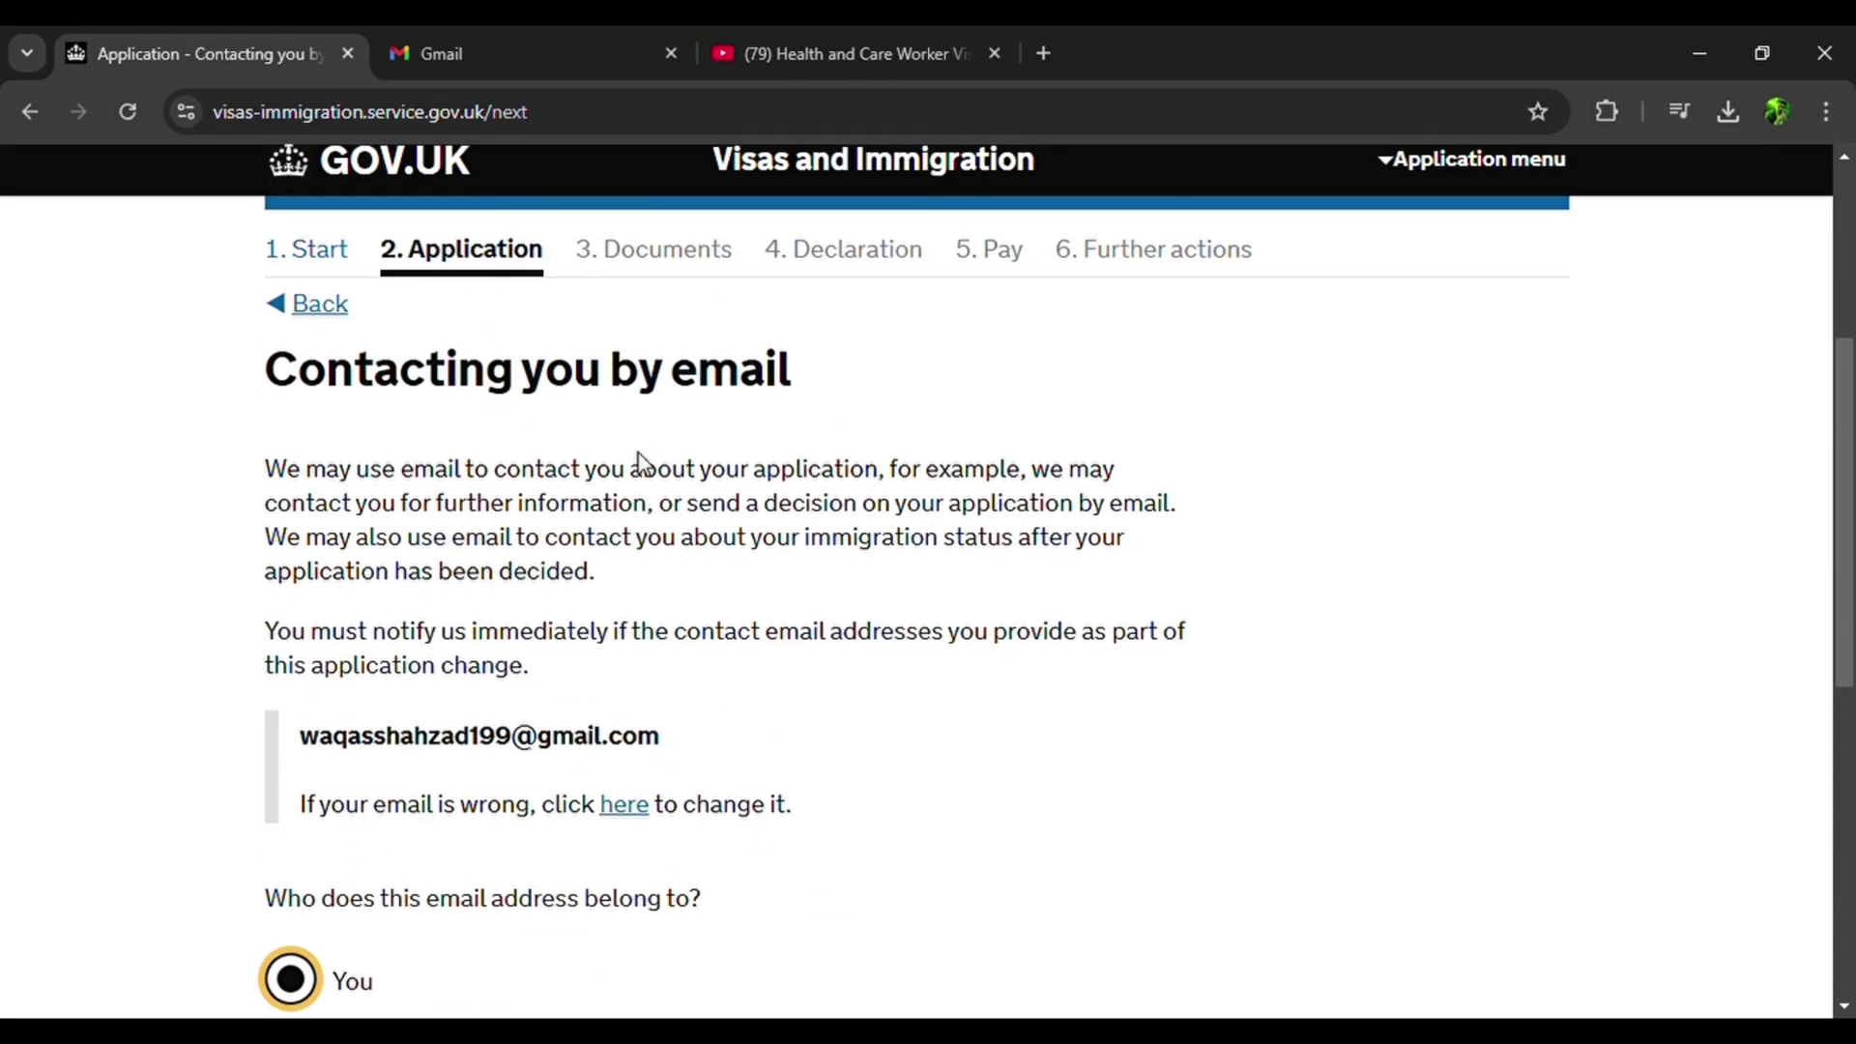
{"action": "scroll", "coordinate": [640, 454], "scroll_direction": "down", "scroll_amount": 4}
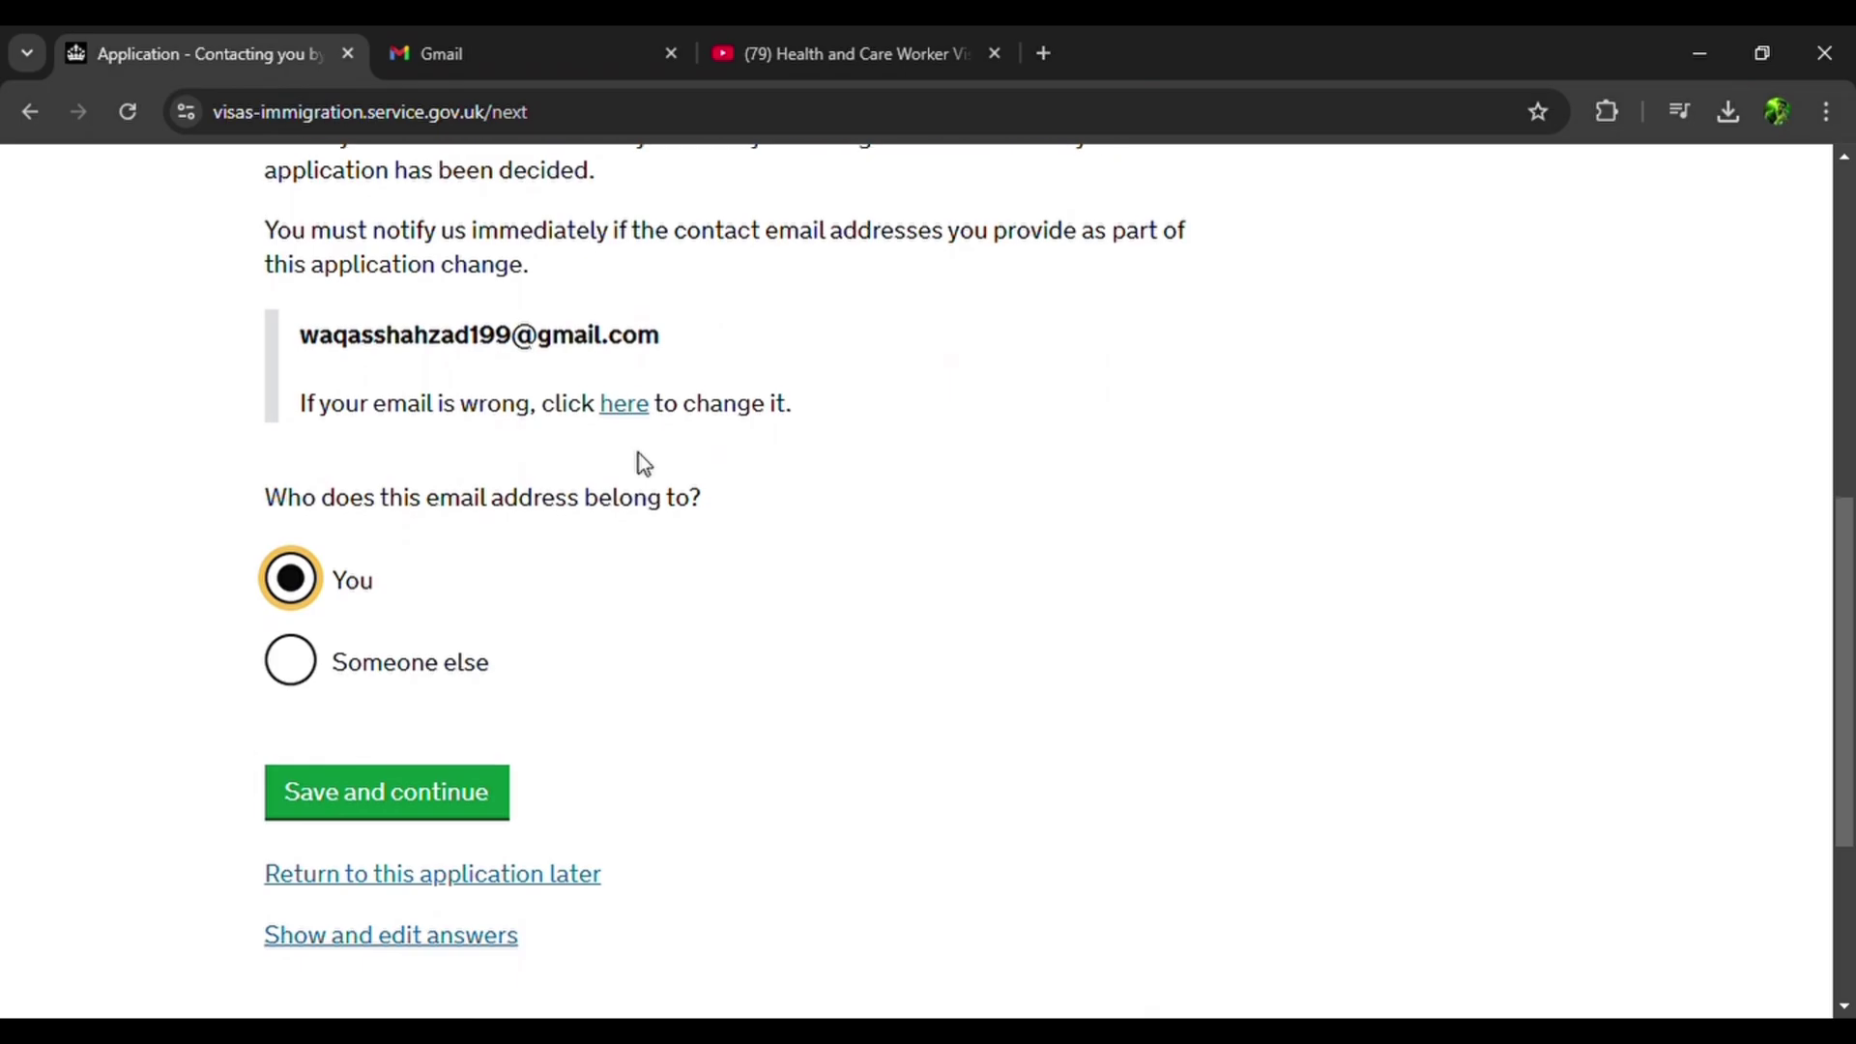
{"action": "left_click", "coordinate": [438, 791]}
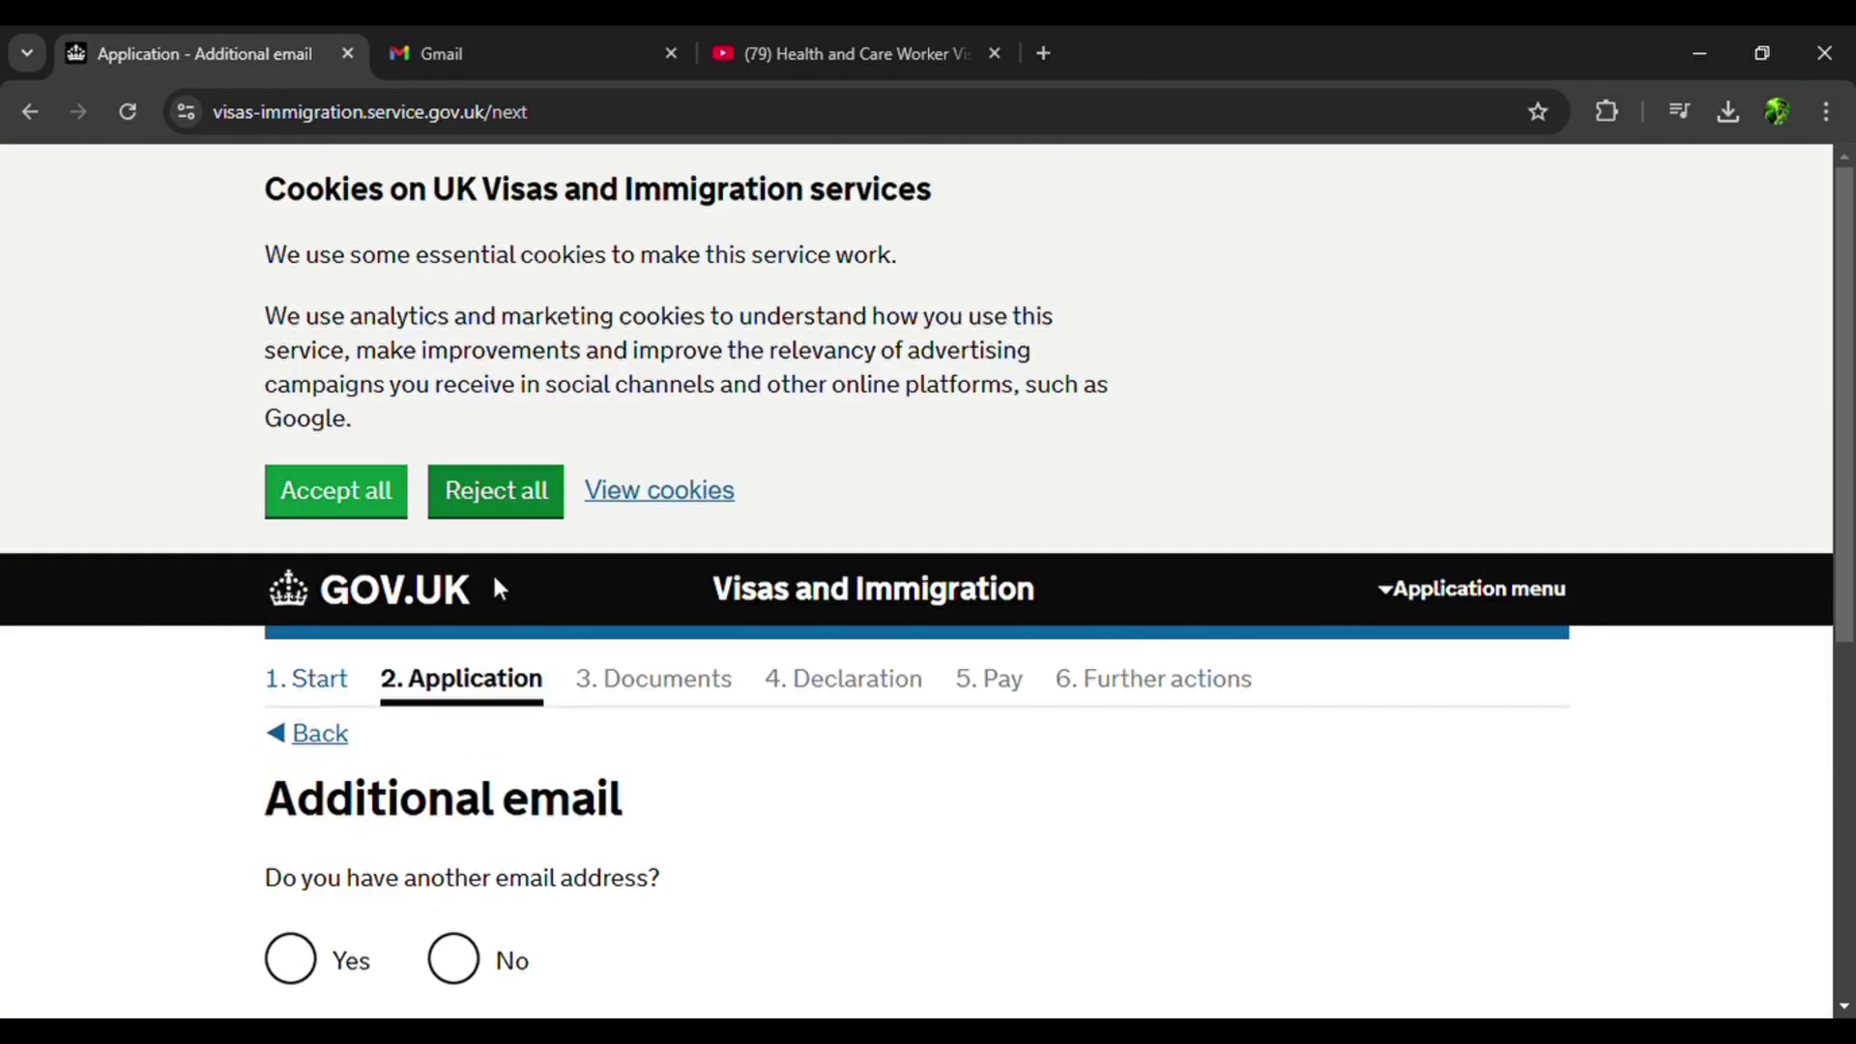
{"action": "scroll", "coordinate": [576, 440], "scroll_direction": "down", "scroll_amount": 3}
{"action": "left_click", "coordinate": [453, 594]}
{"action": "left_click", "coordinate": [418, 707]}
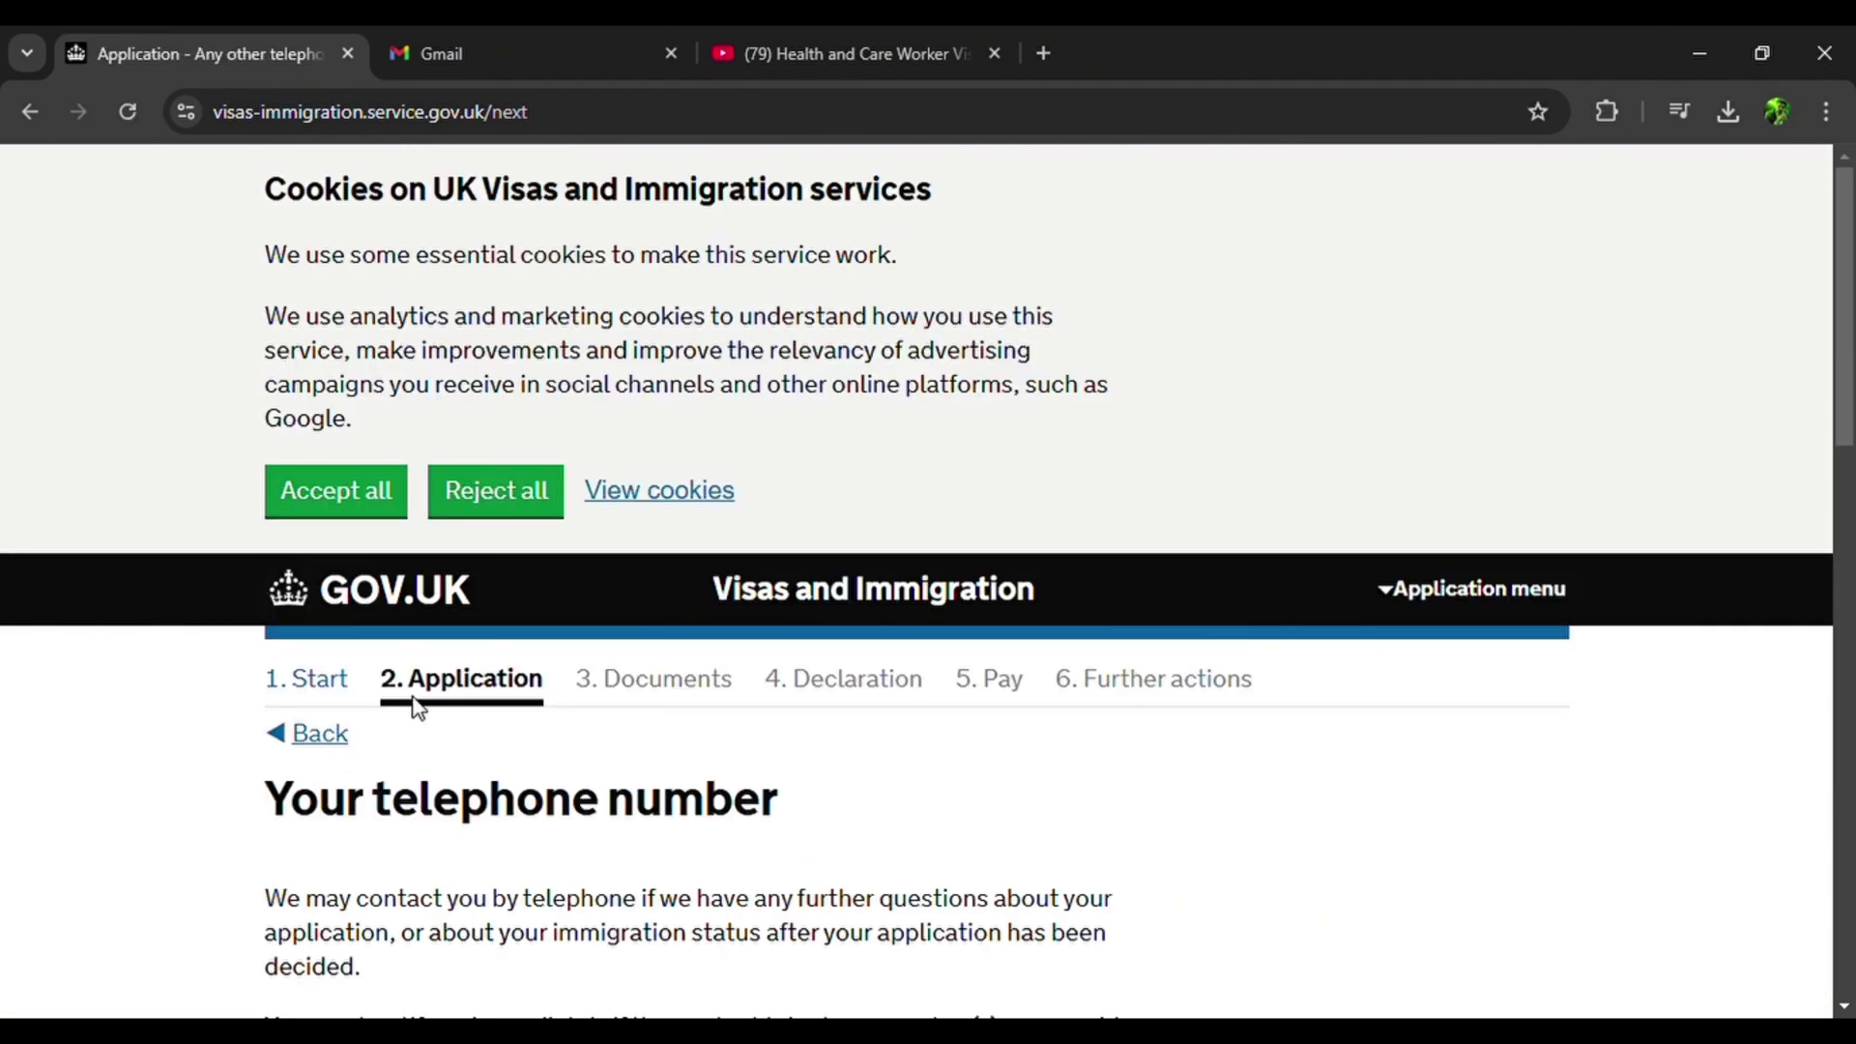
Add the applicant's phone number as a mobile usable outside the UK.
{"action": "scroll", "coordinate": [418, 706], "scroll_direction": "down", "scroll_amount": 5}
{"action": "left_click", "coordinate": [425, 708]}
{"action": "scroll", "coordinate": [422, 708], "scroll_direction": "down", "scroll_amount": 5}
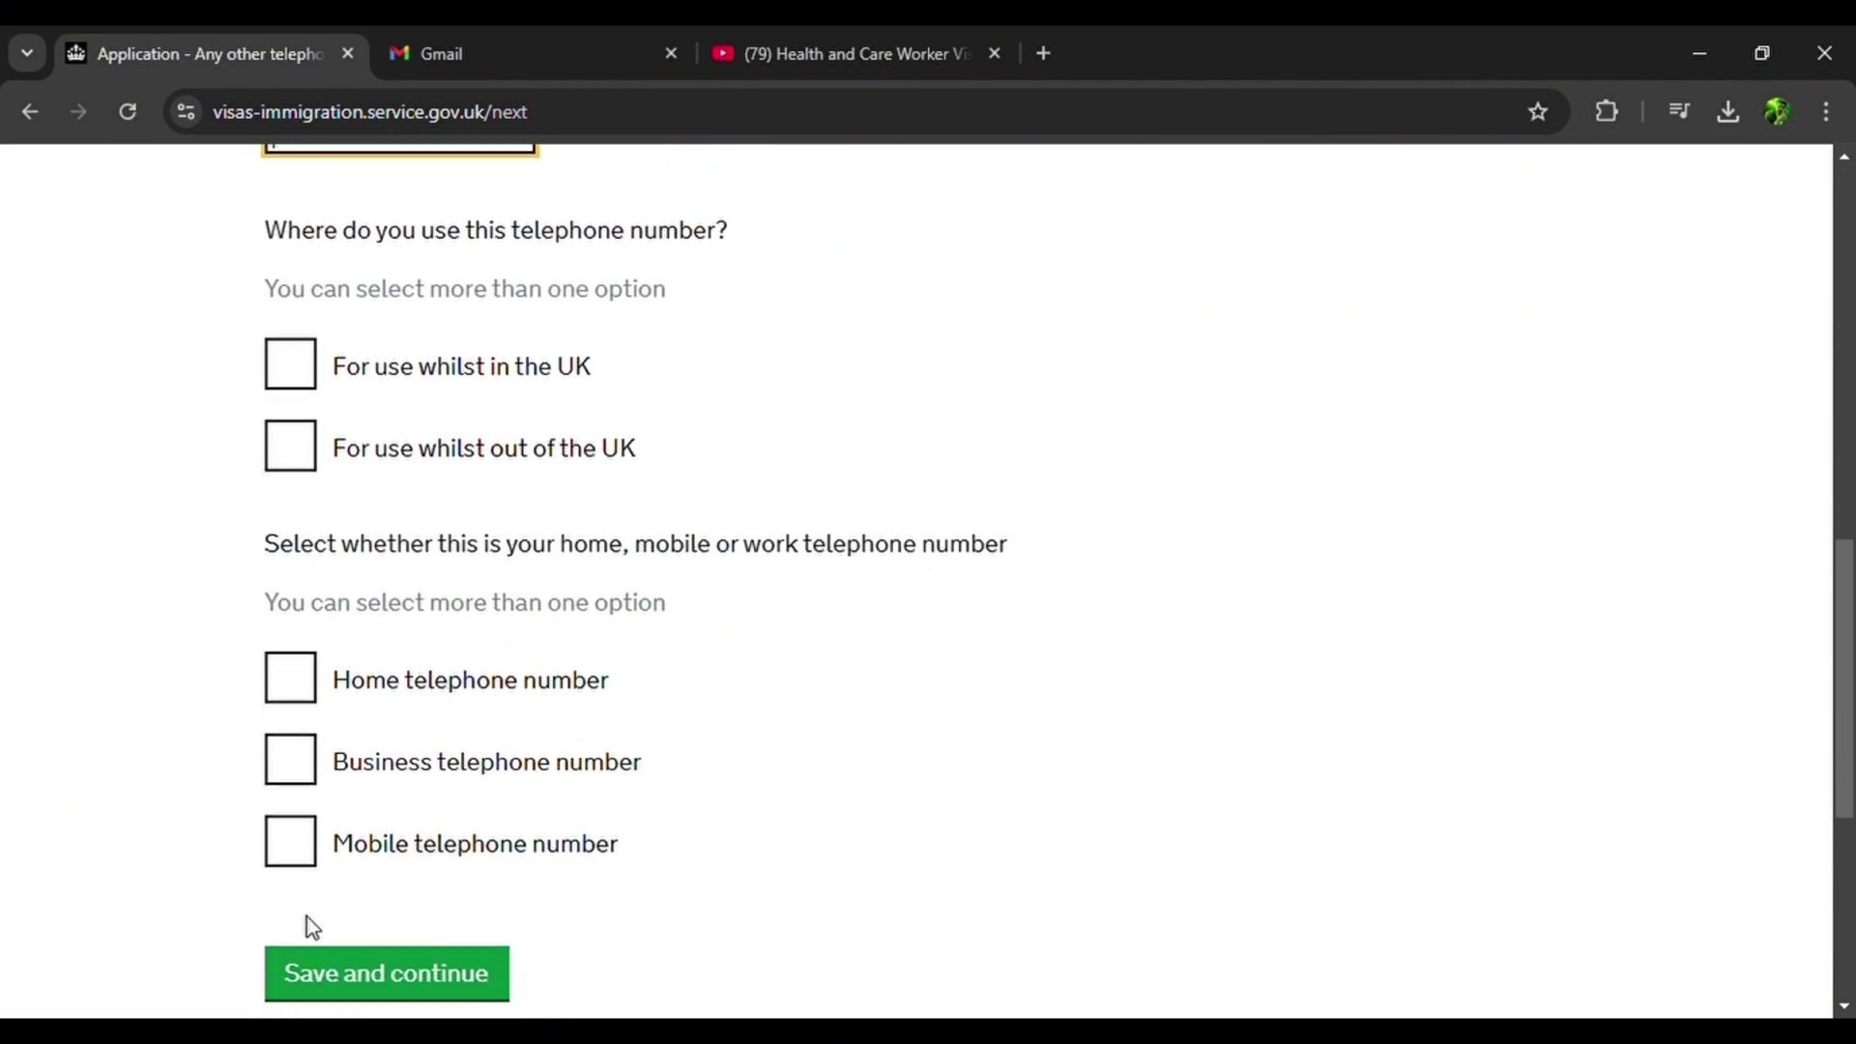
{"action": "scroll", "coordinate": [373, 895], "scroll_direction": "up", "scroll_amount": 2}
{"action": "scroll", "coordinate": [381, 899], "scroll_direction": "down", "scroll_amount": 3}
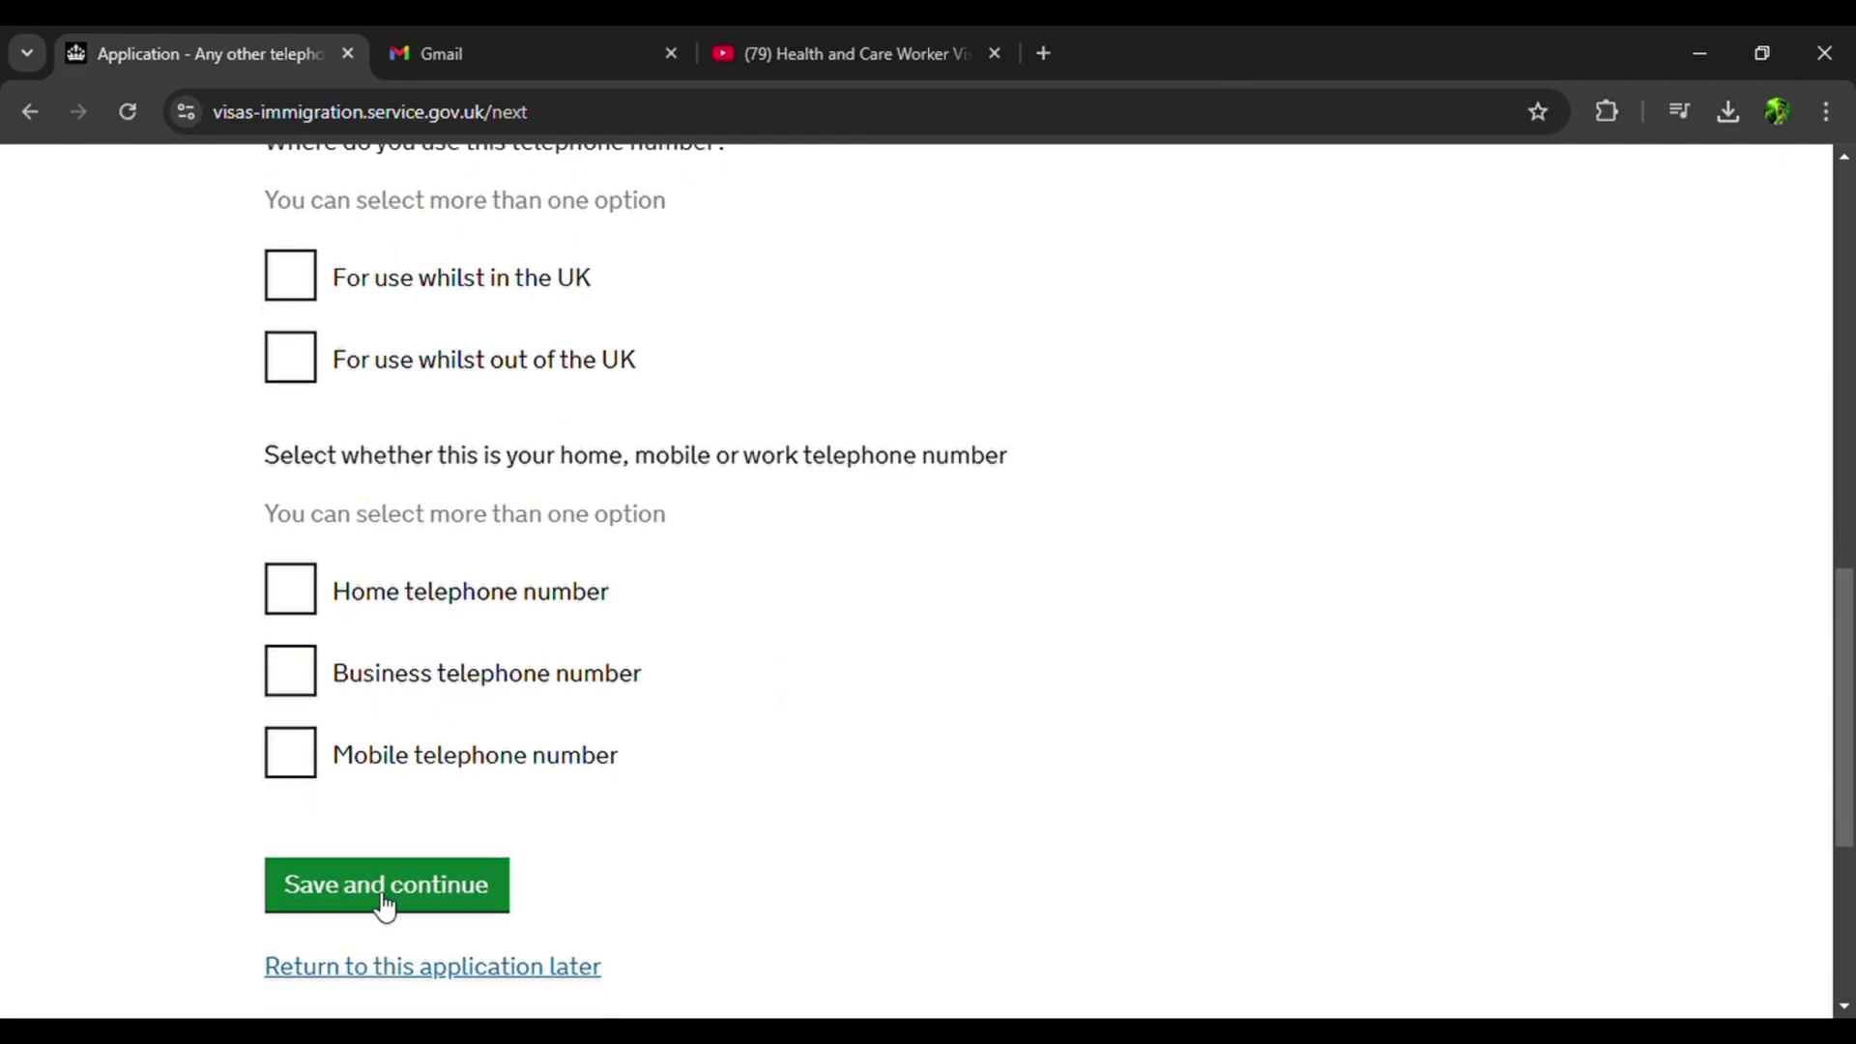
{"action": "scroll", "coordinate": [396, 851], "scroll_direction": "up", "scroll_amount": 7}
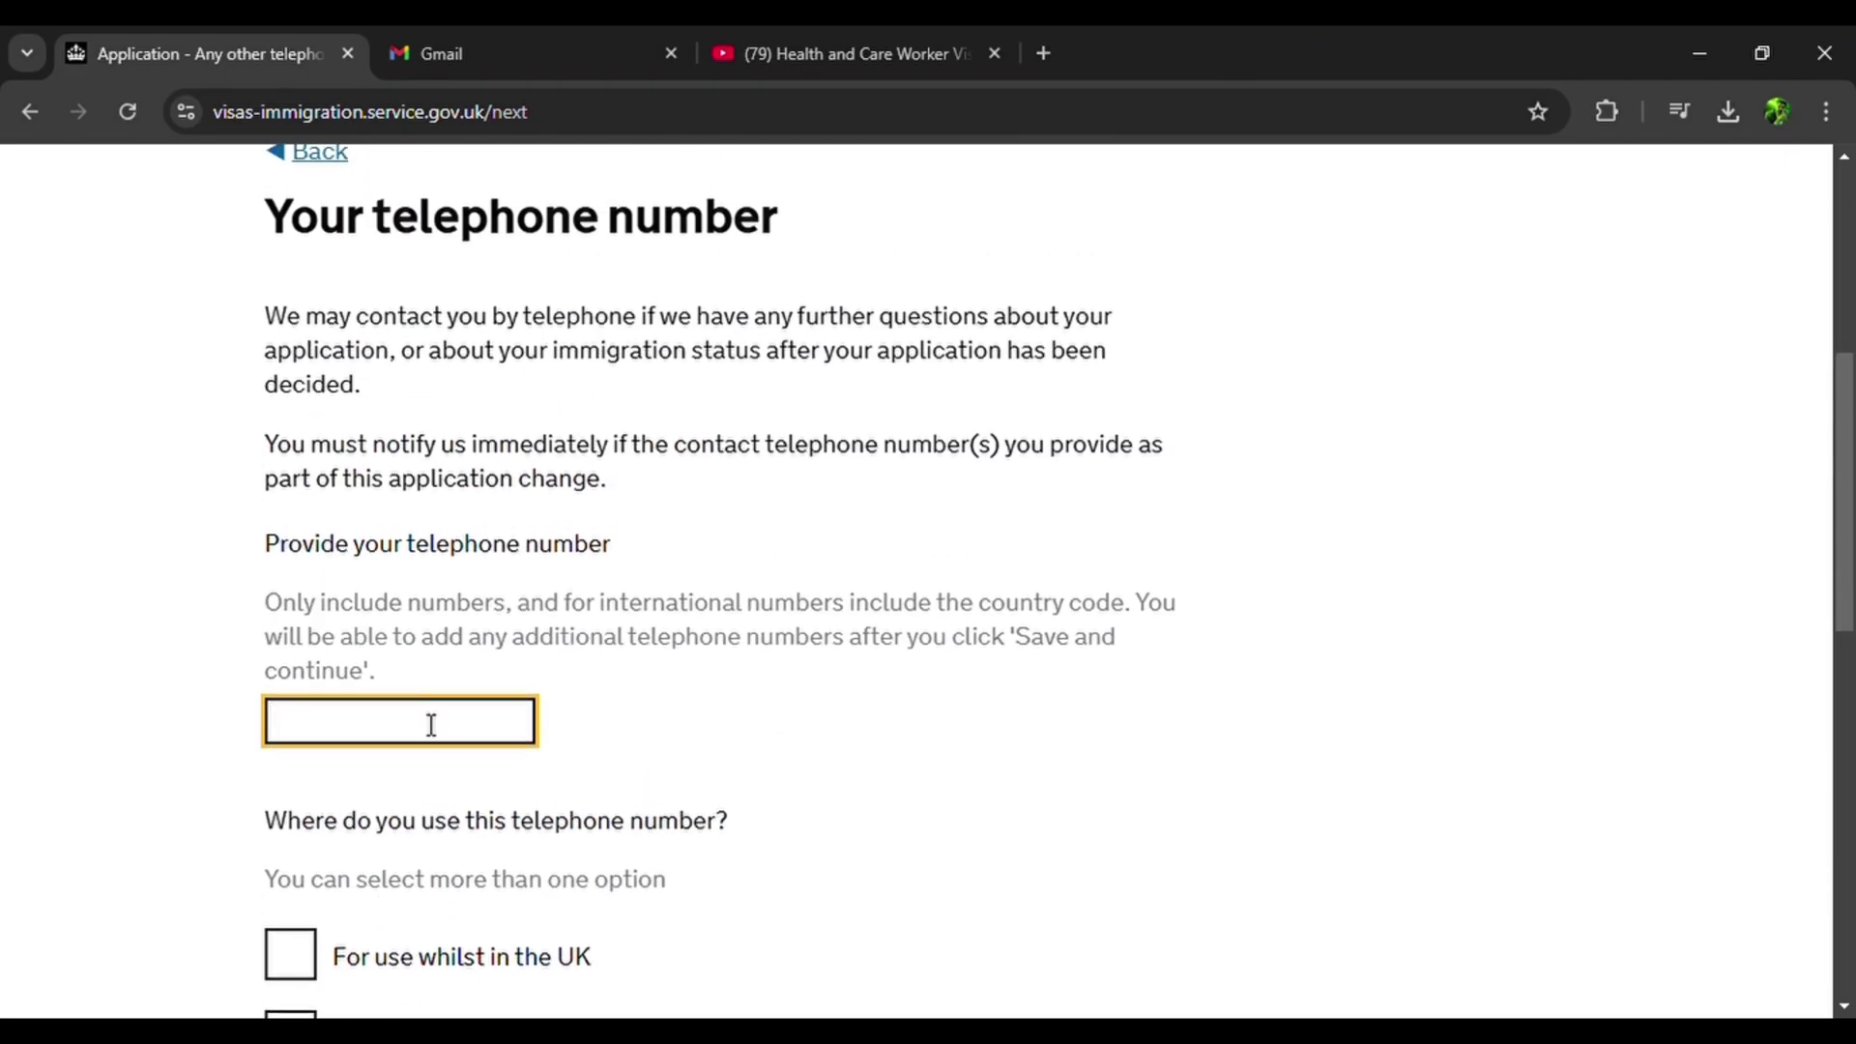
{"action": "scroll", "coordinate": [426, 724], "scroll_direction": "down", "scroll_amount": 3}
{"action": "left_click", "coordinate": [296, 752]}
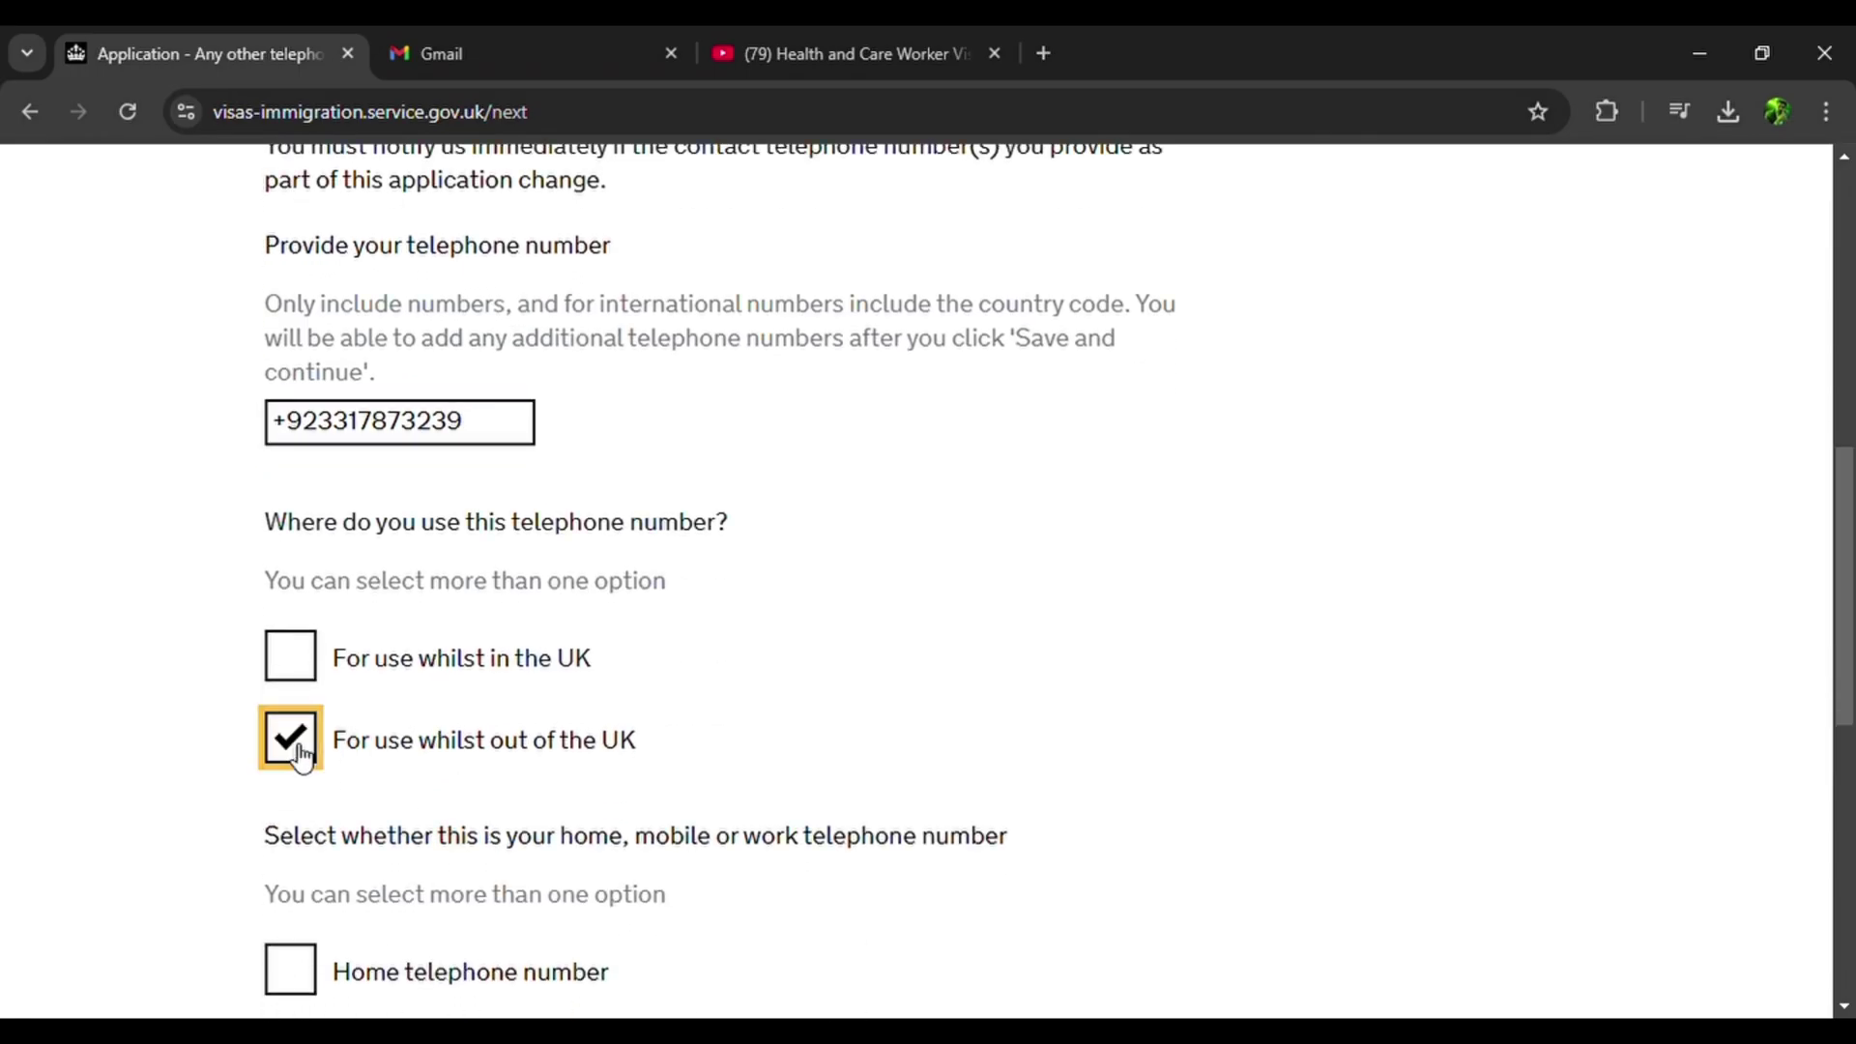
{"action": "scroll", "coordinate": [299, 756], "scroll_direction": "down", "scroll_amount": 3}
{"action": "left_click", "coordinate": [301, 820]}
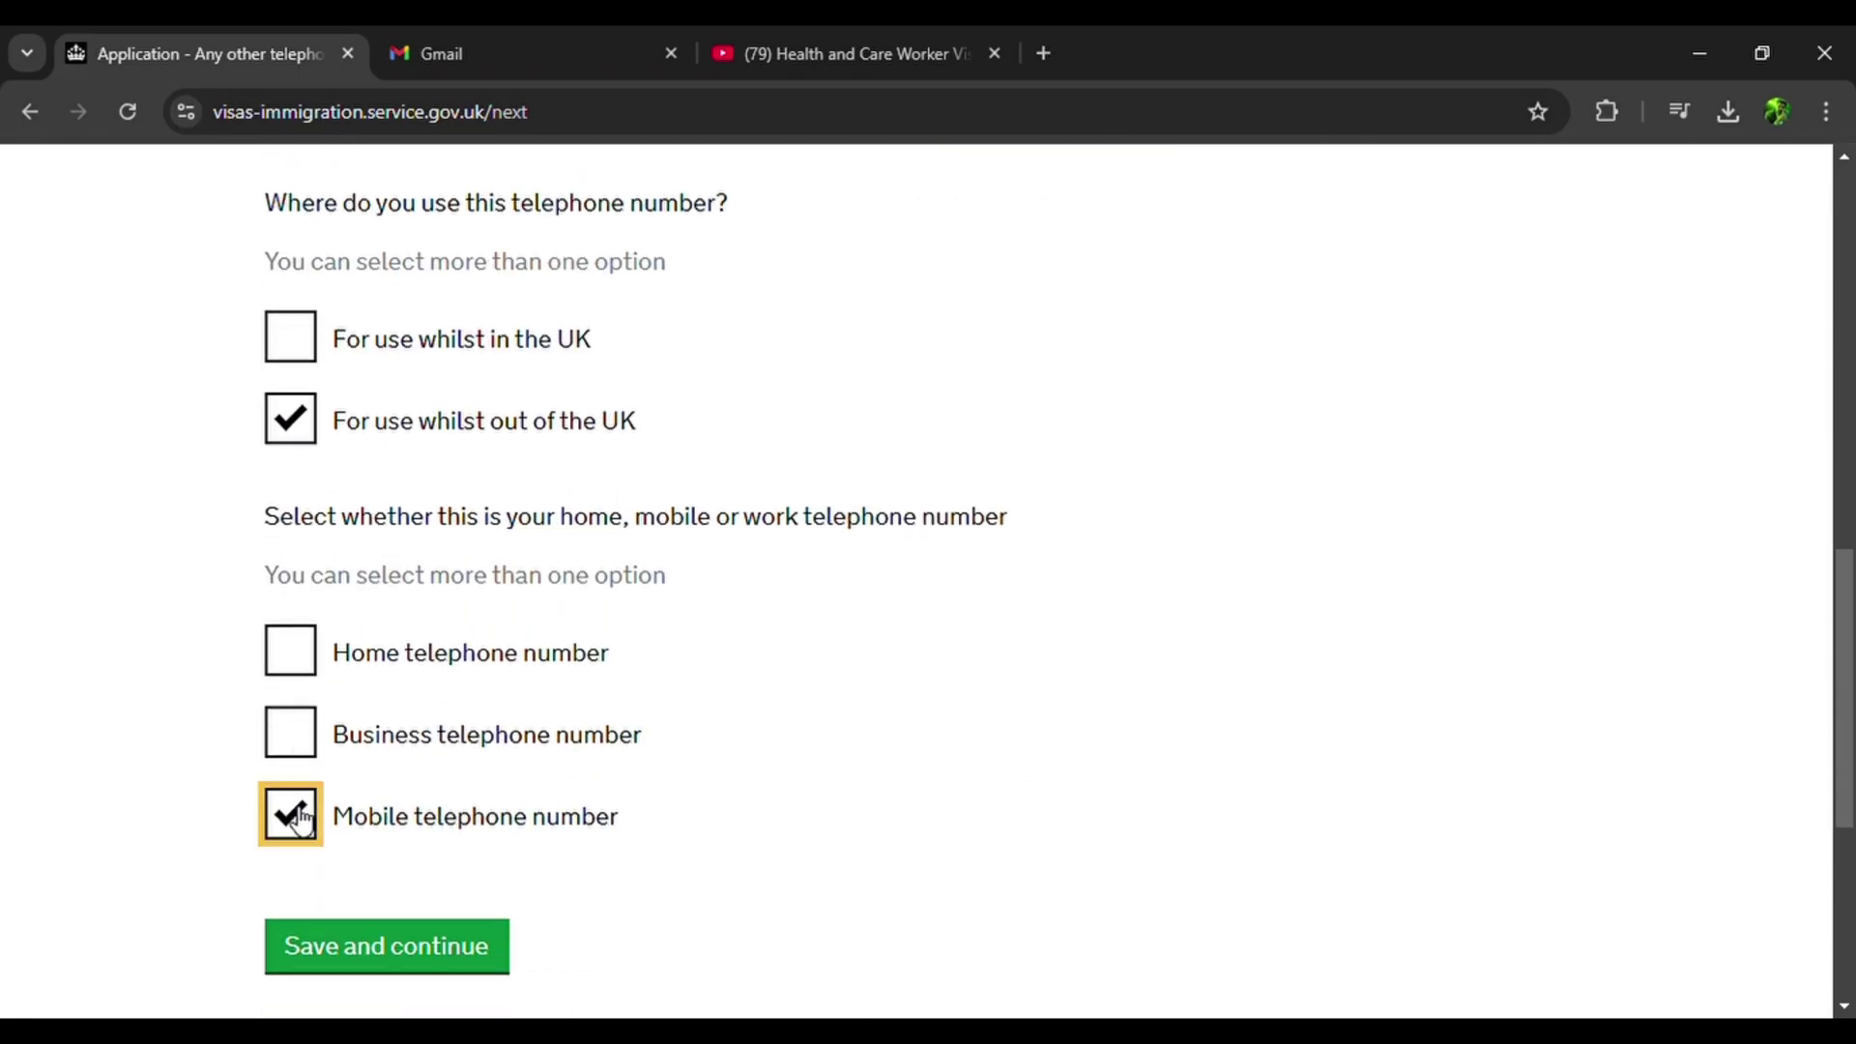
{"action": "left_click", "coordinate": [395, 932]}
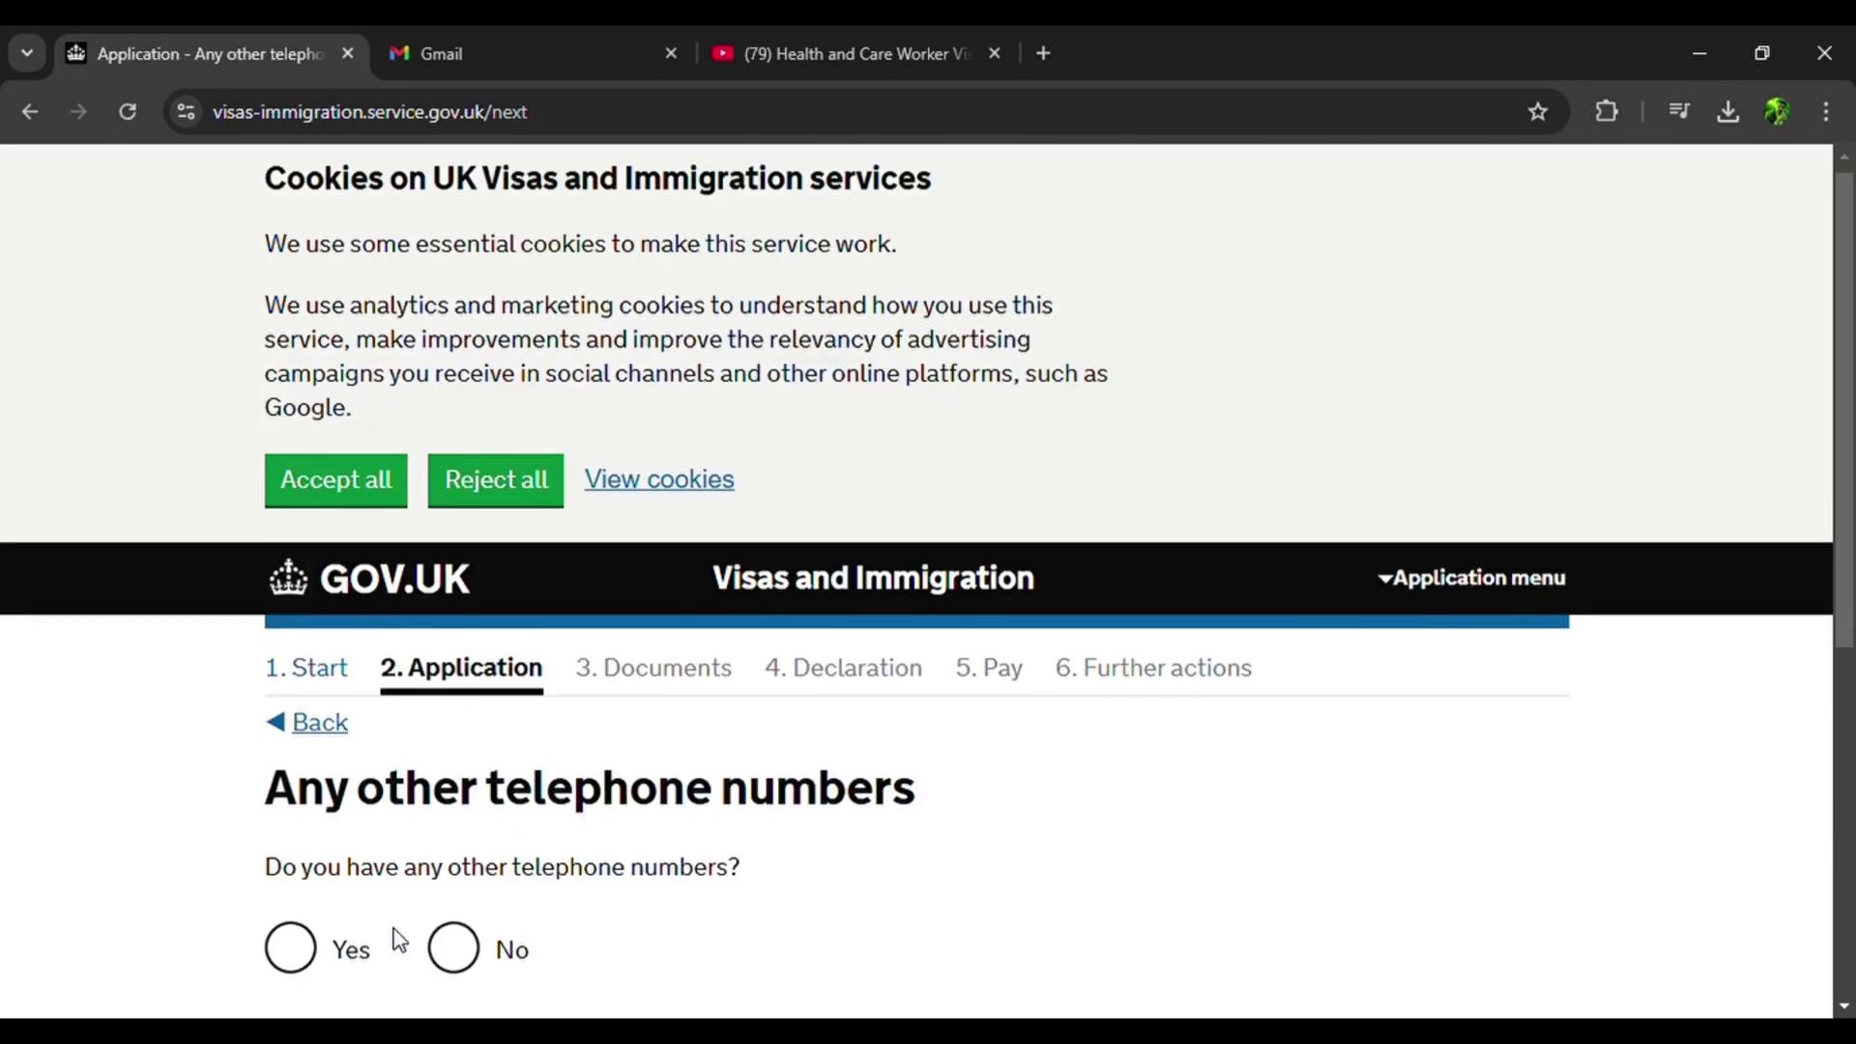
Add a second number as a home number usable outside the UK, with no further numbers.
{"action": "scroll", "coordinate": [399, 940], "scroll_direction": "down", "scroll_amount": 3}
{"action": "left_click", "coordinate": [292, 676]}
{"action": "left_click", "coordinate": [384, 786]}
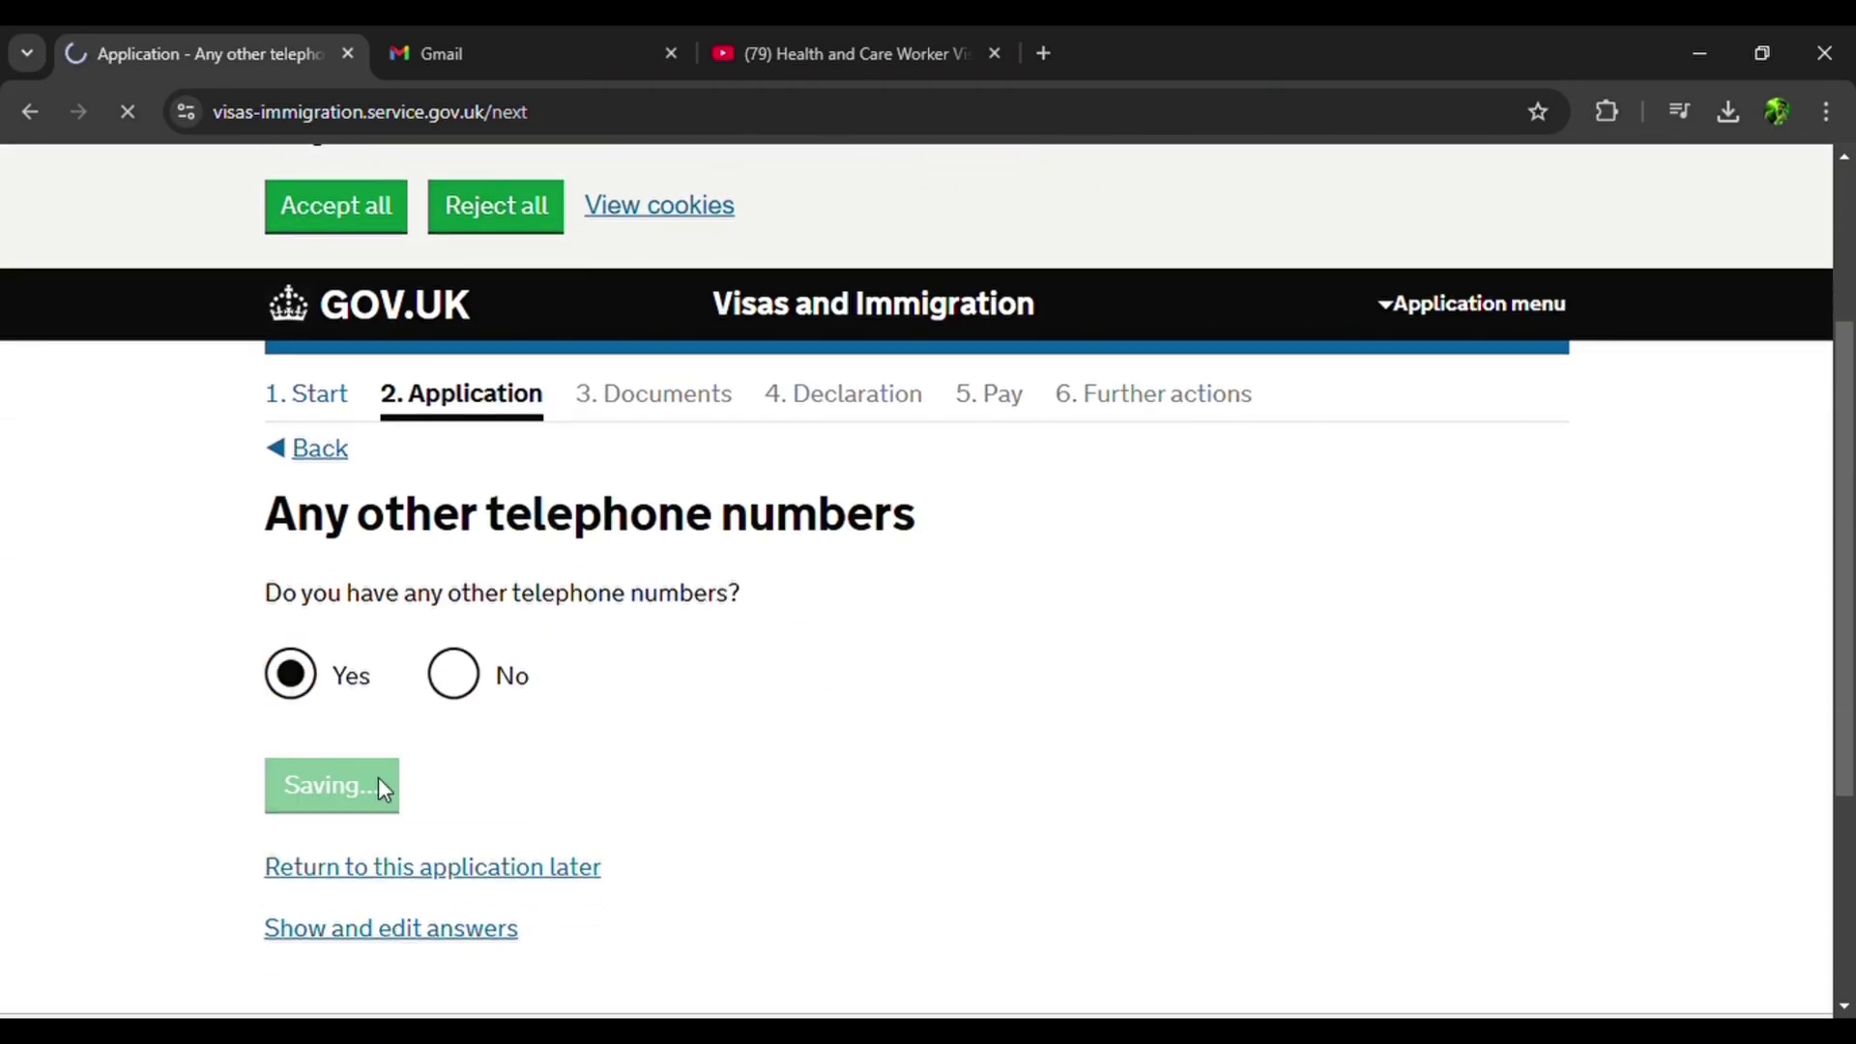
{"action": "scroll", "coordinate": [379, 777], "scroll_direction": "down", "scroll_amount": 12}
{"action": "left_click", "coordinate": [302, 660]}
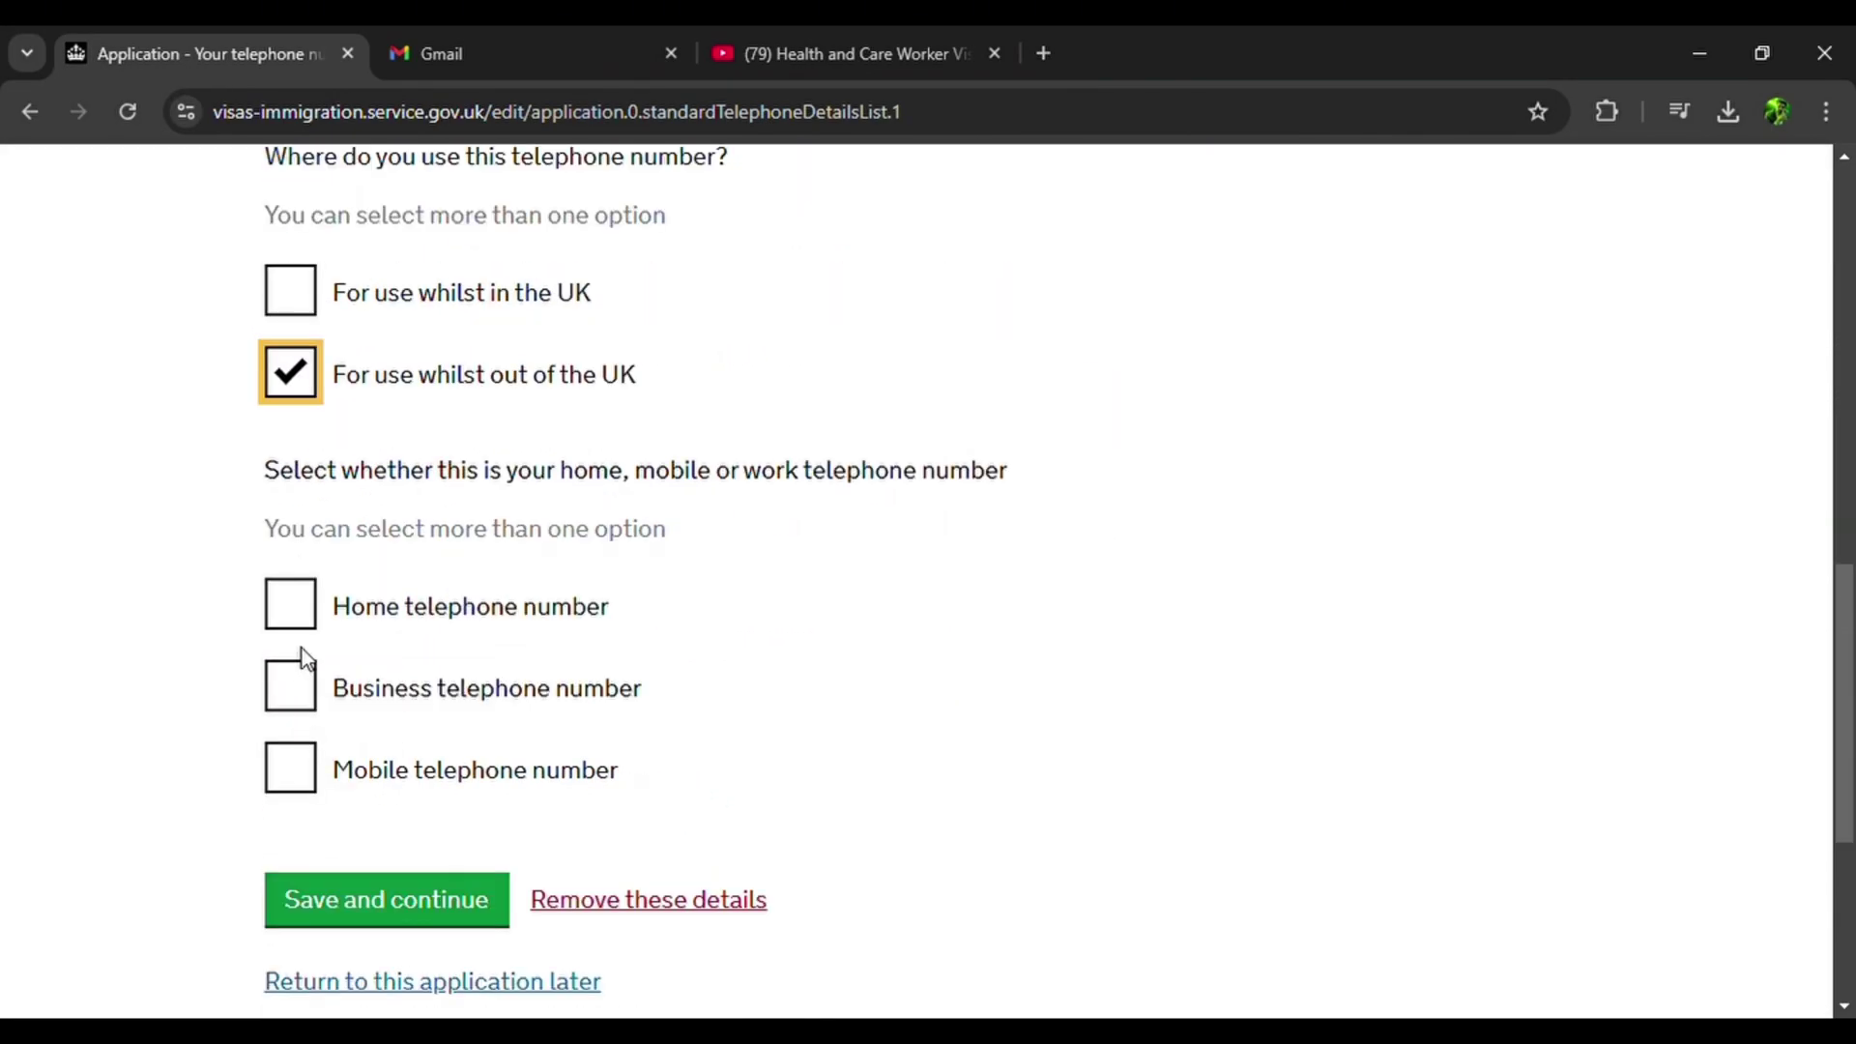
{"action": "left_click", "coordinate": [303, 609]}
{"action": "scroll", "coordinate": [303, 614], "scroll_direction": "down", "scroll_amount": 2}
{"action": "left_click", "coordinate": [388, 779]}
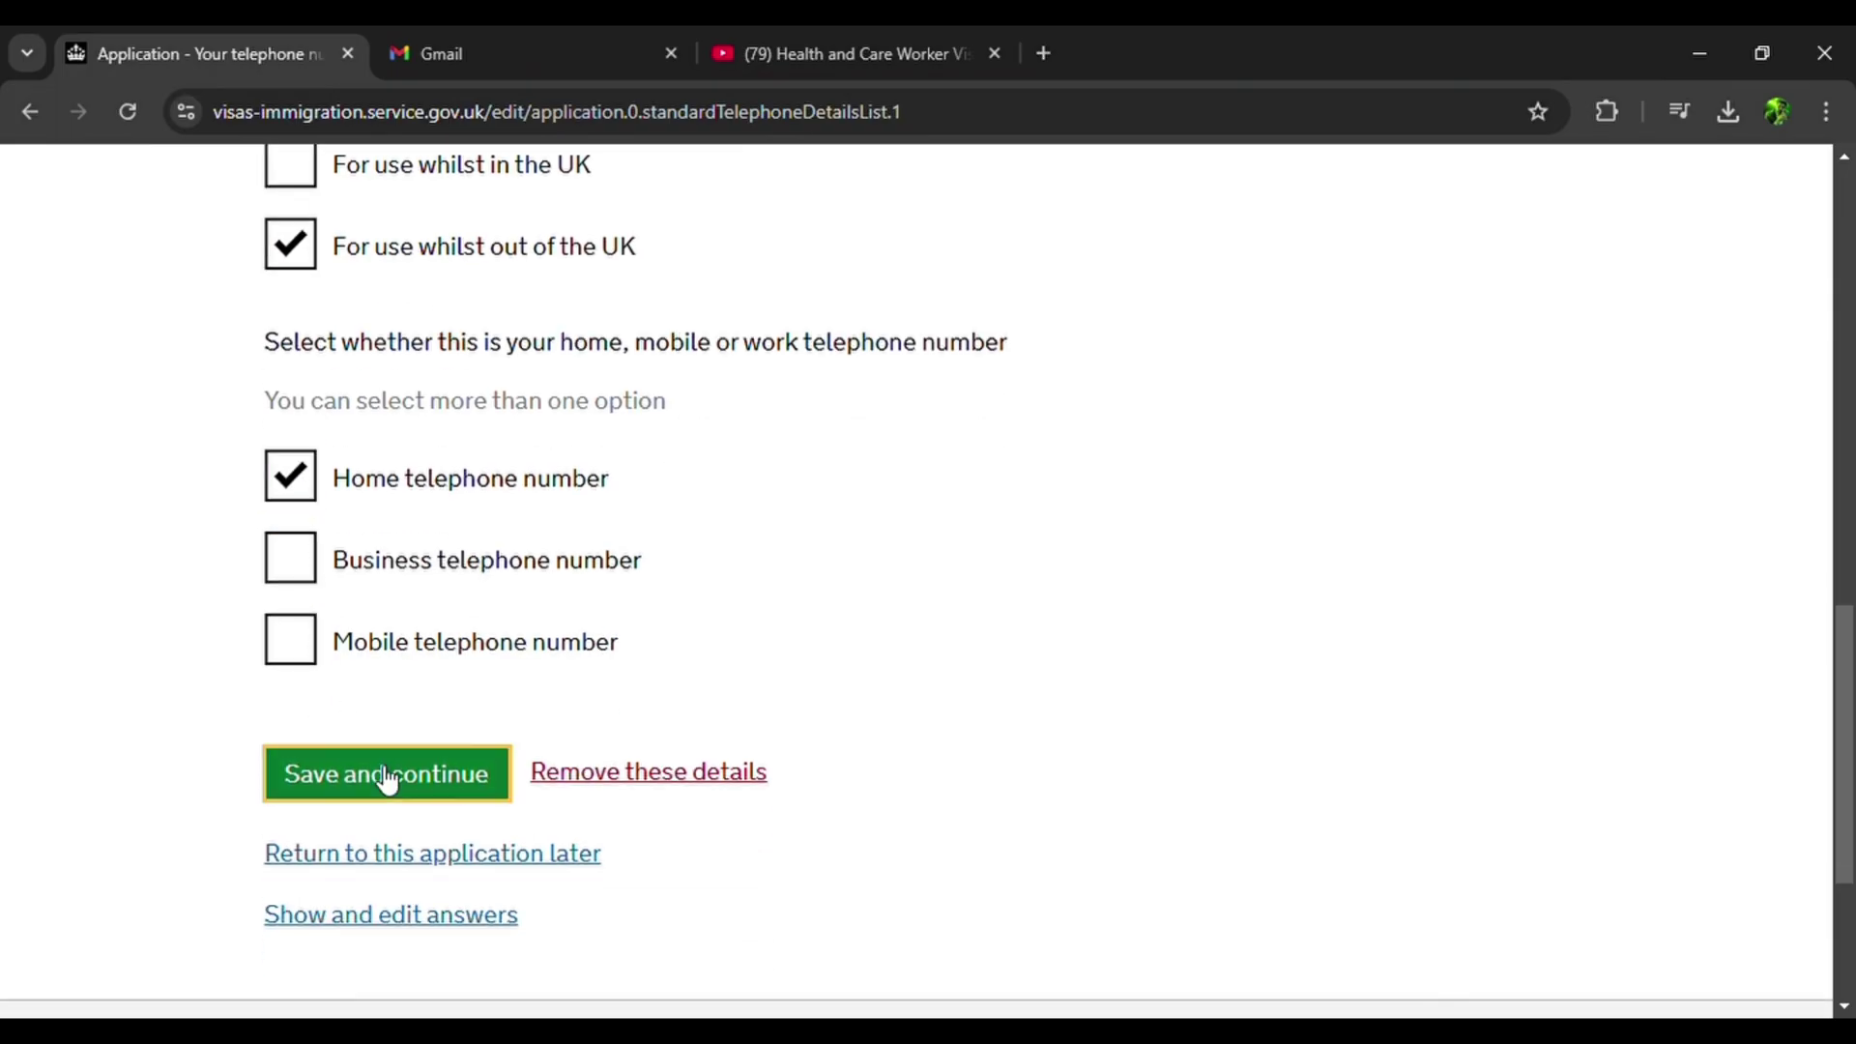
{"action": "scroll", "coordinate": [379, 774], "scroll_direction": "down", "scroll_amount": 5}
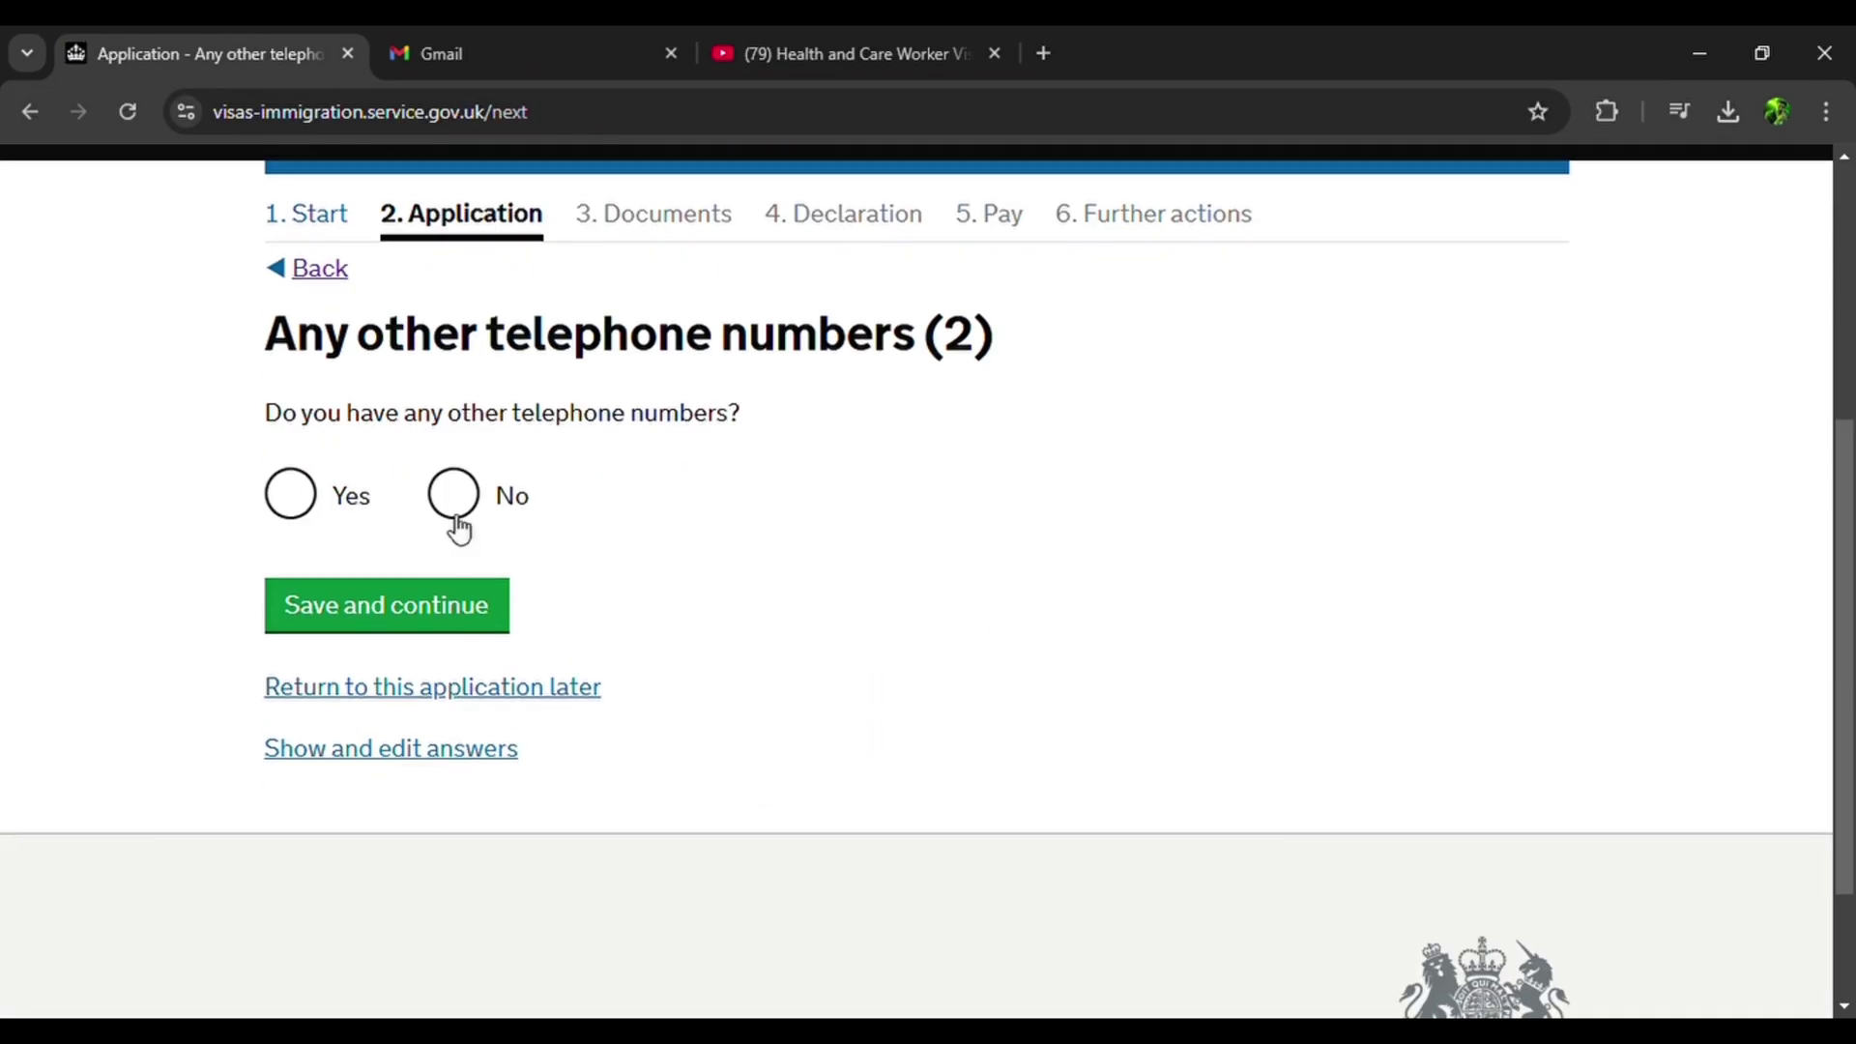
{"action": "left_click", "coordinate": [450, 494]}
{"action": "left_click", "coordinate": [445, 611]}
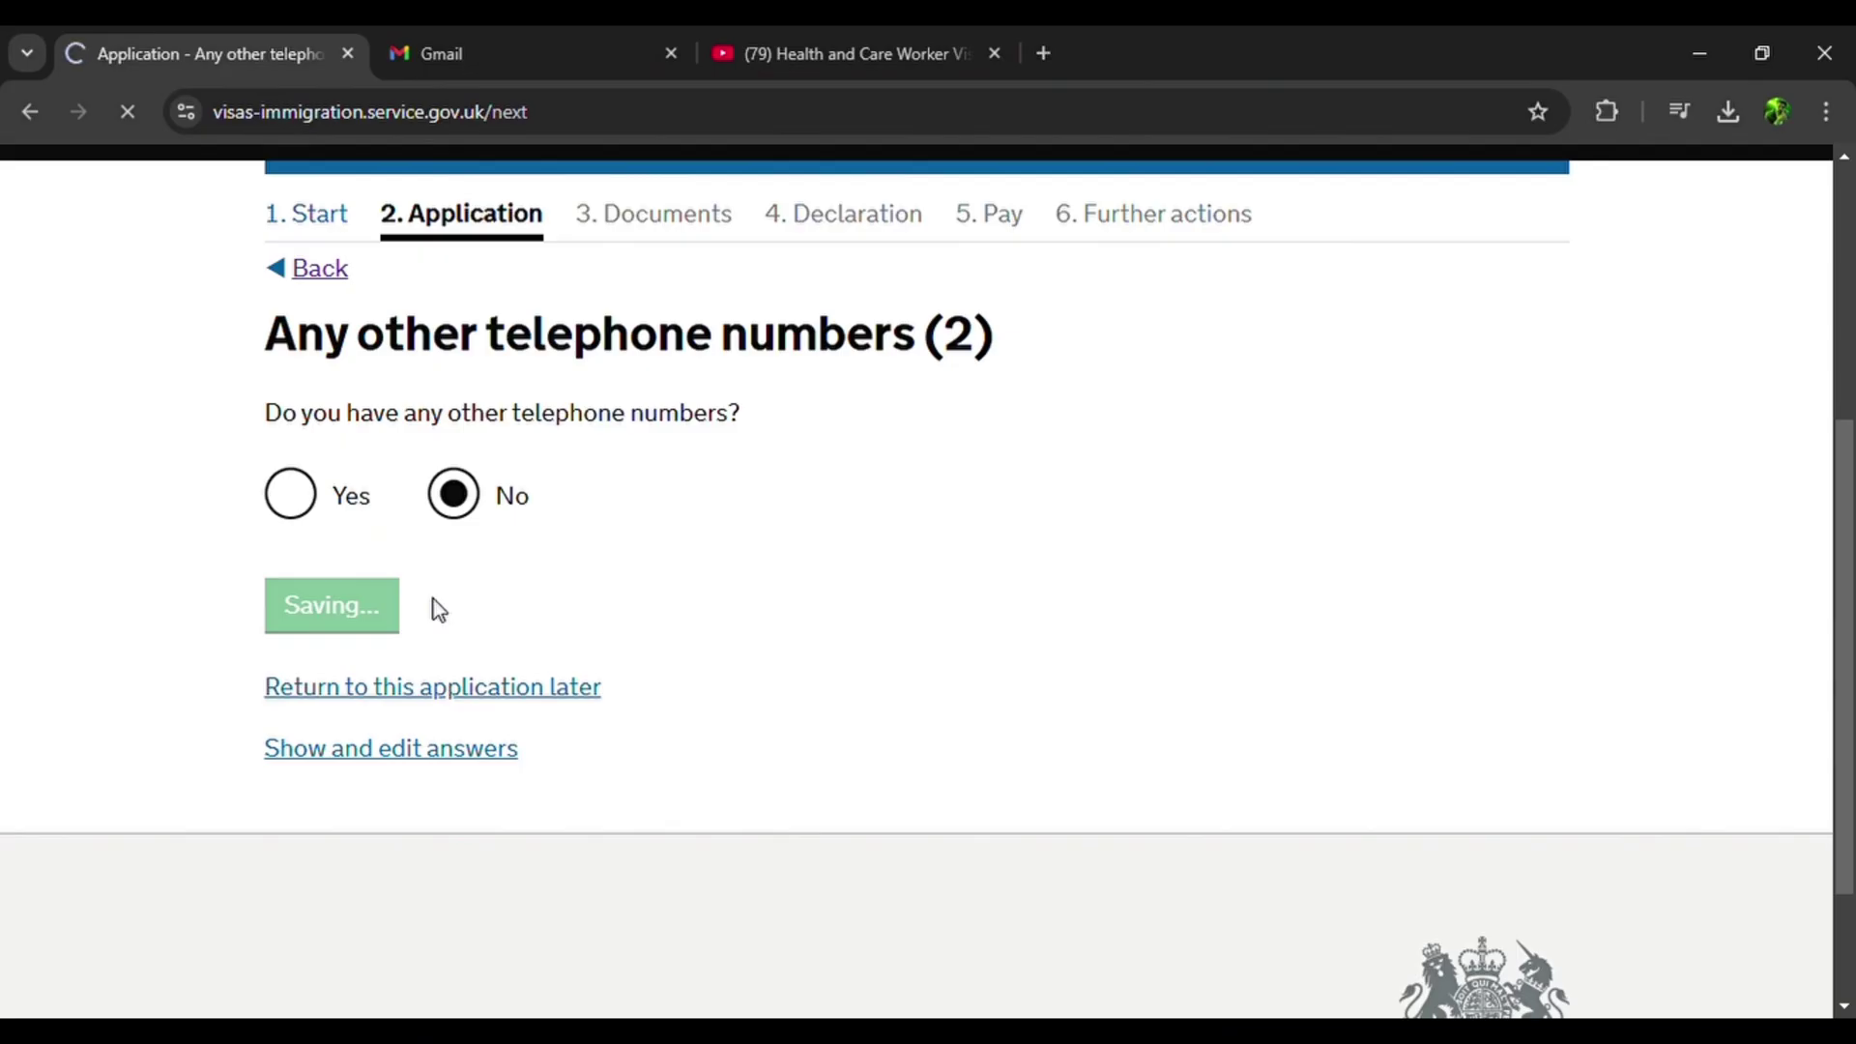
Allow contact by both telephone calls and SMS, and save the preferred contact number.
{"action": "scroll", "coordinate": [439, 609], "scroll_direction": "down", "scroll_amount": 4}
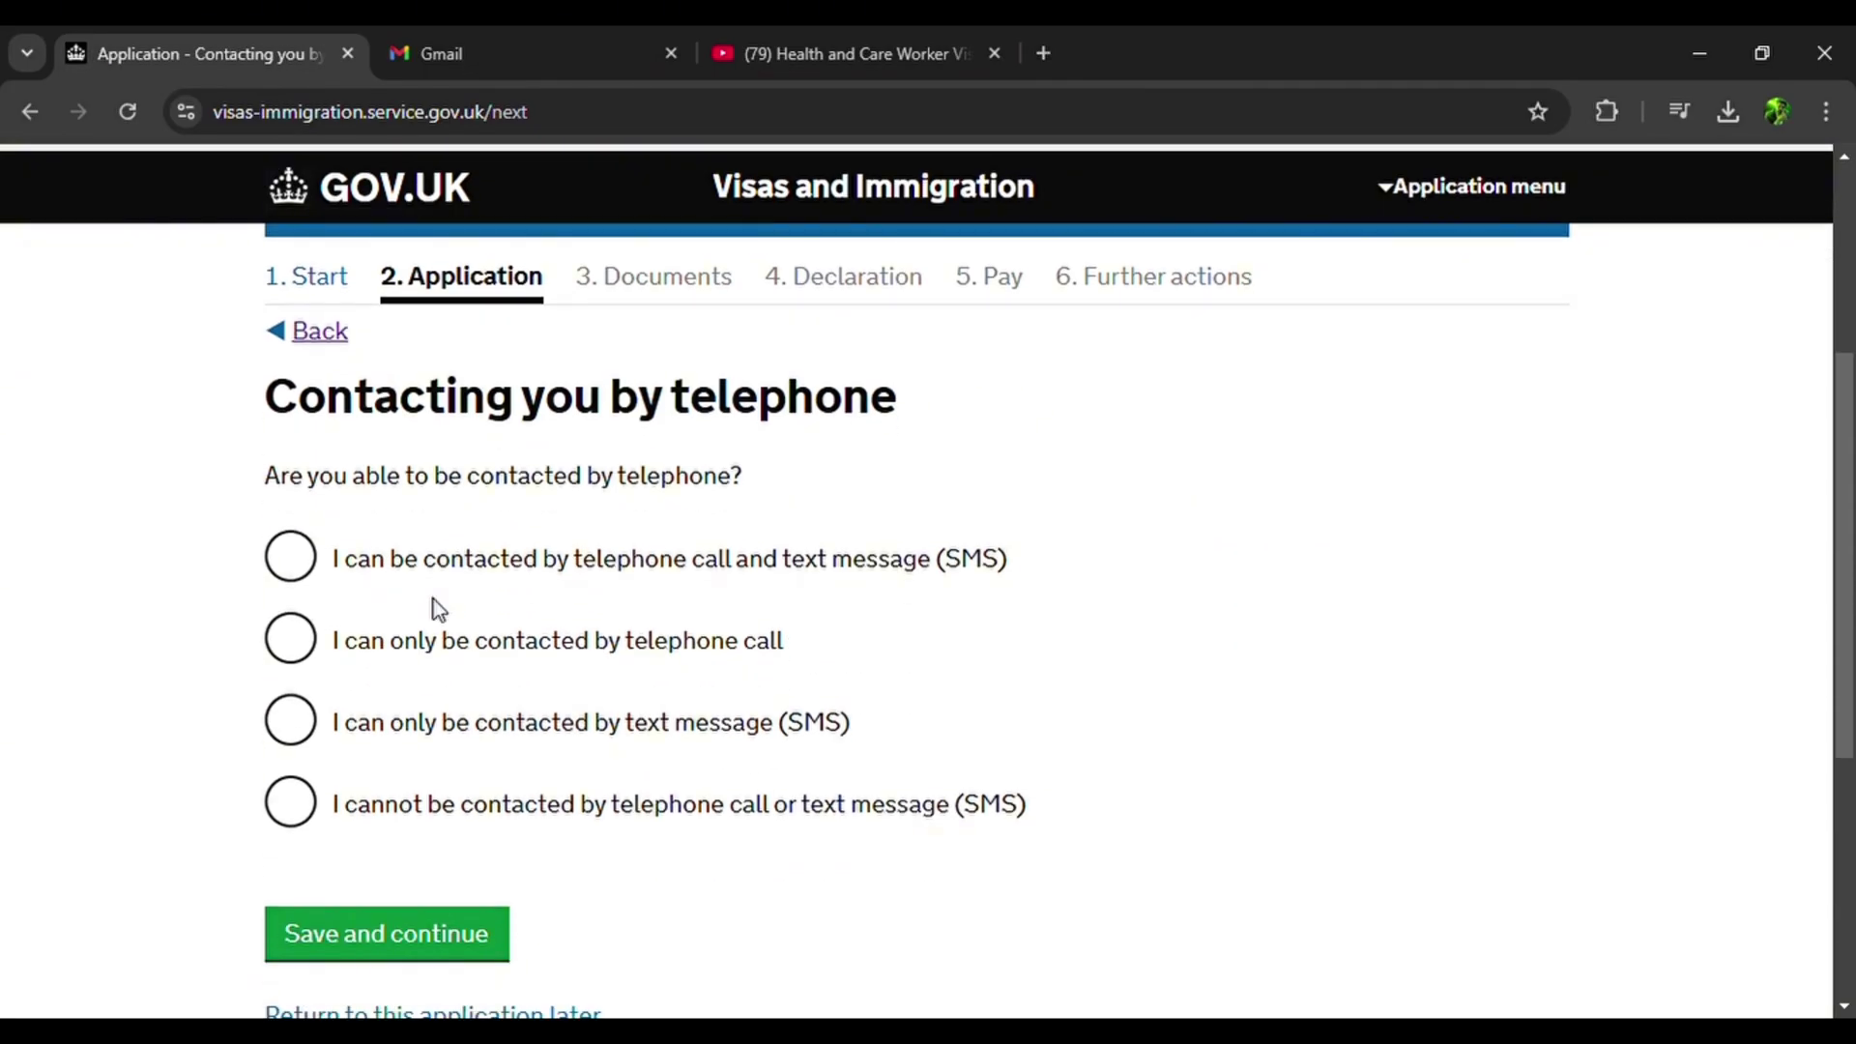
{"action": "left_click", "coordinate": [312, 572]}
{"action": "scroll", "coordinate": [385, 860], "scroll_direction": "down", "scroll_amount": 2}
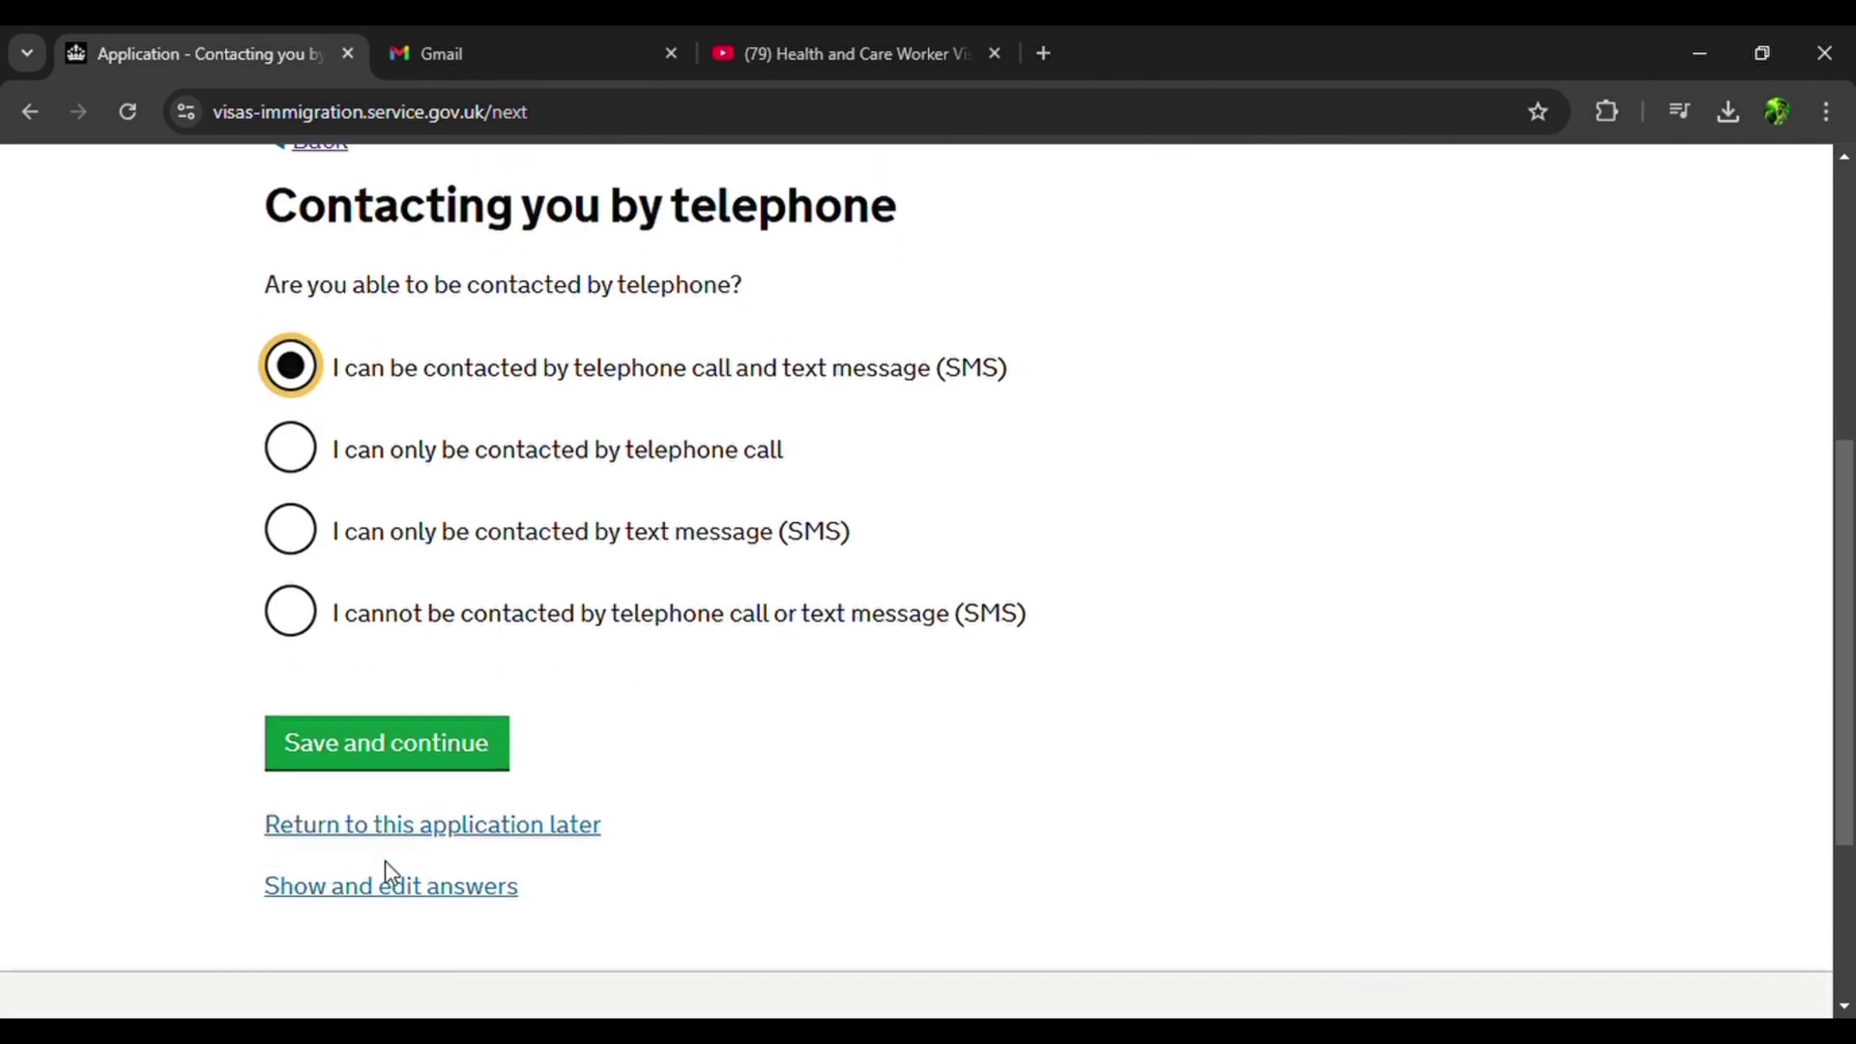
{"action": "left_click", "coordinate": [389, 742]}
{"action": "scroll", "coordinate": [386, 764], "scroll_direction": "down", "scroll_amount": 3}
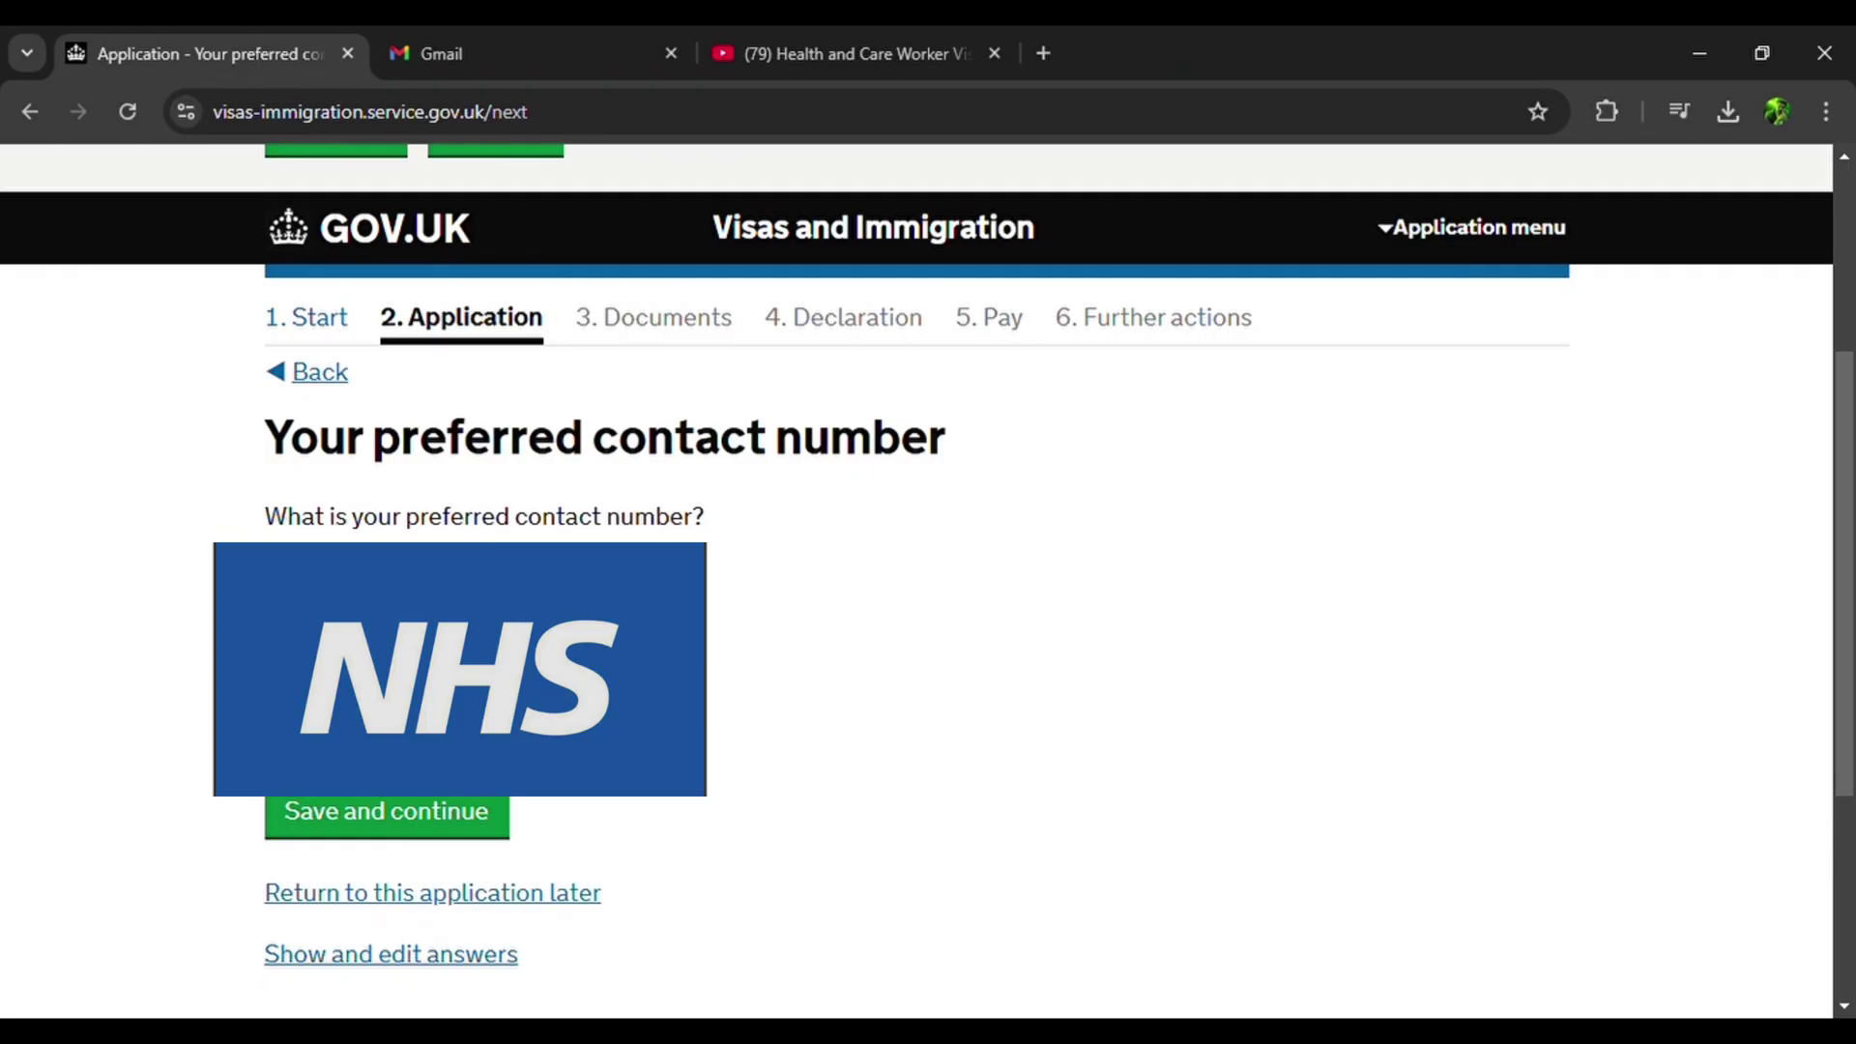
{"action": "left_click", "coordinate": [399, 810]}
Save the given and family names and answer No to having other names.
{"action": "scroll", "coordinate": [391, 802], "scroll_direction": "down", "scroll_amount": 5}
{"action": "scroll", "coordinate": [392, 803], "scroll_direction": "down", "scroll_amount": 1}
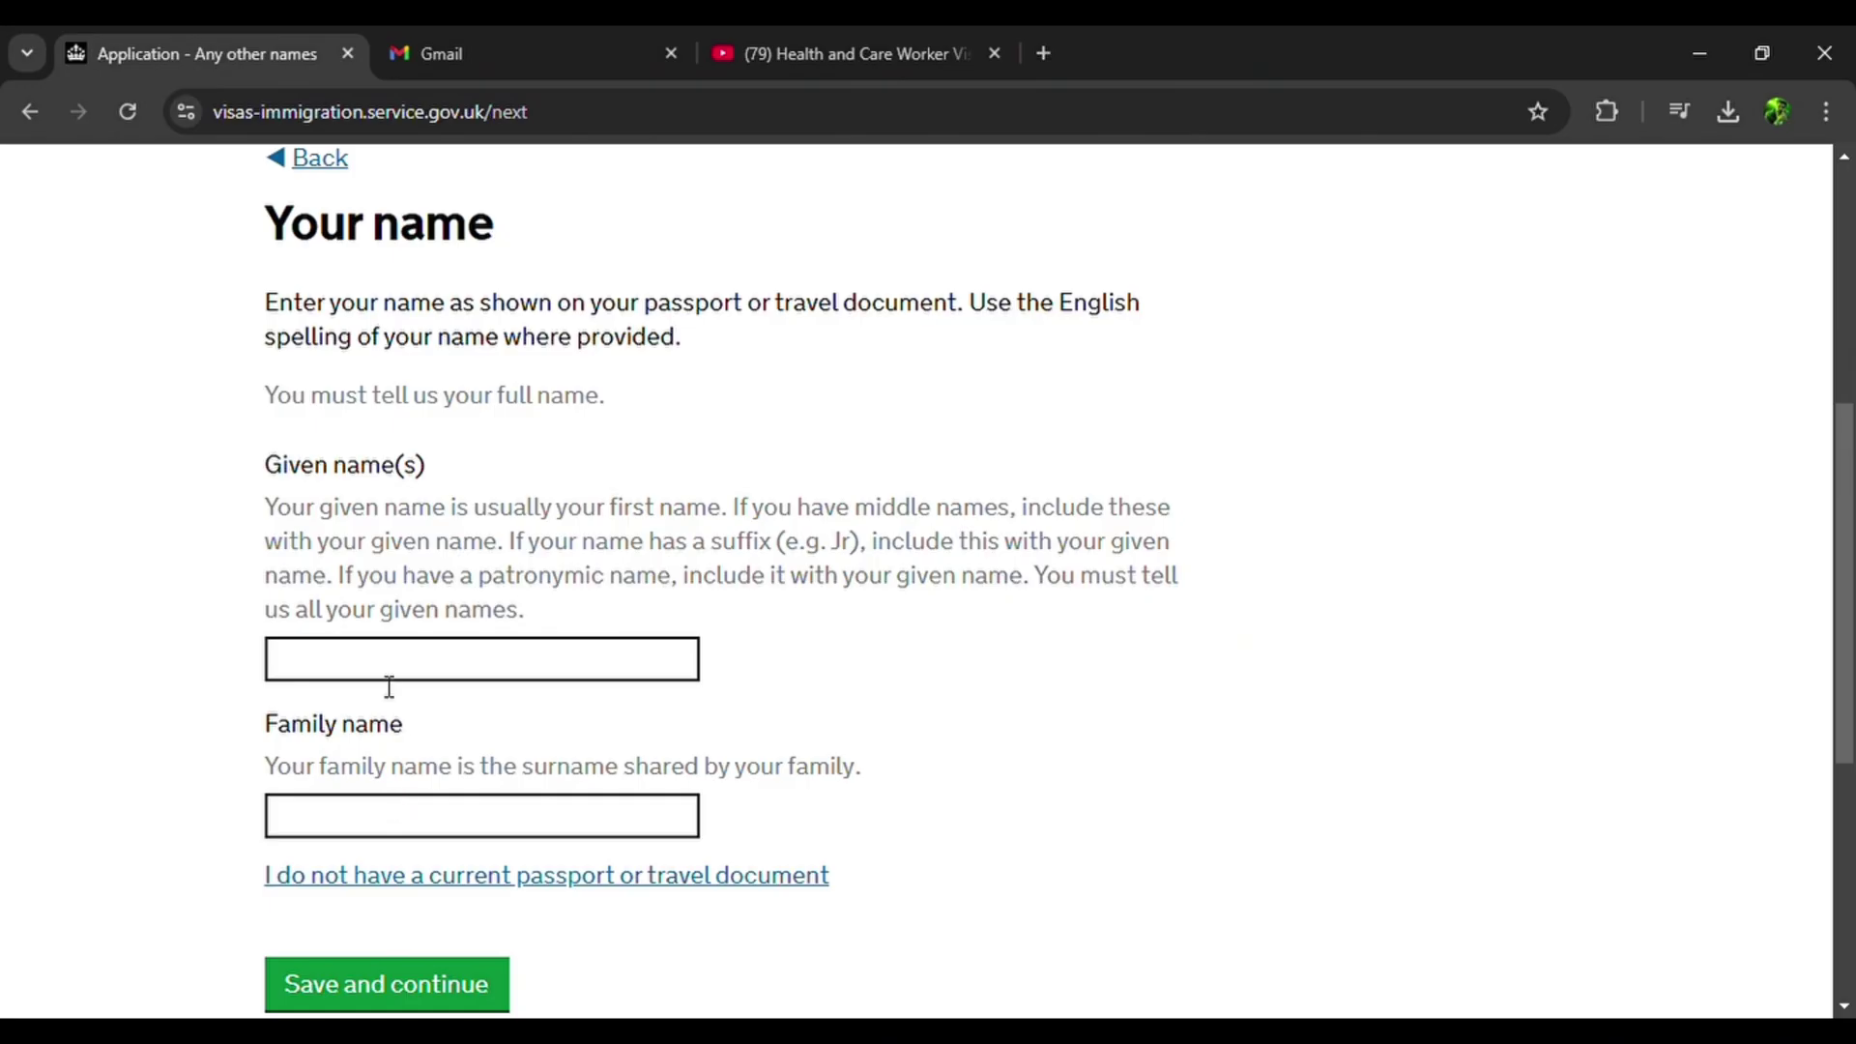
{"action": "scroll", "coordinate": [646, 690], "scroll_direction": "down", "scroll_amount": 1}
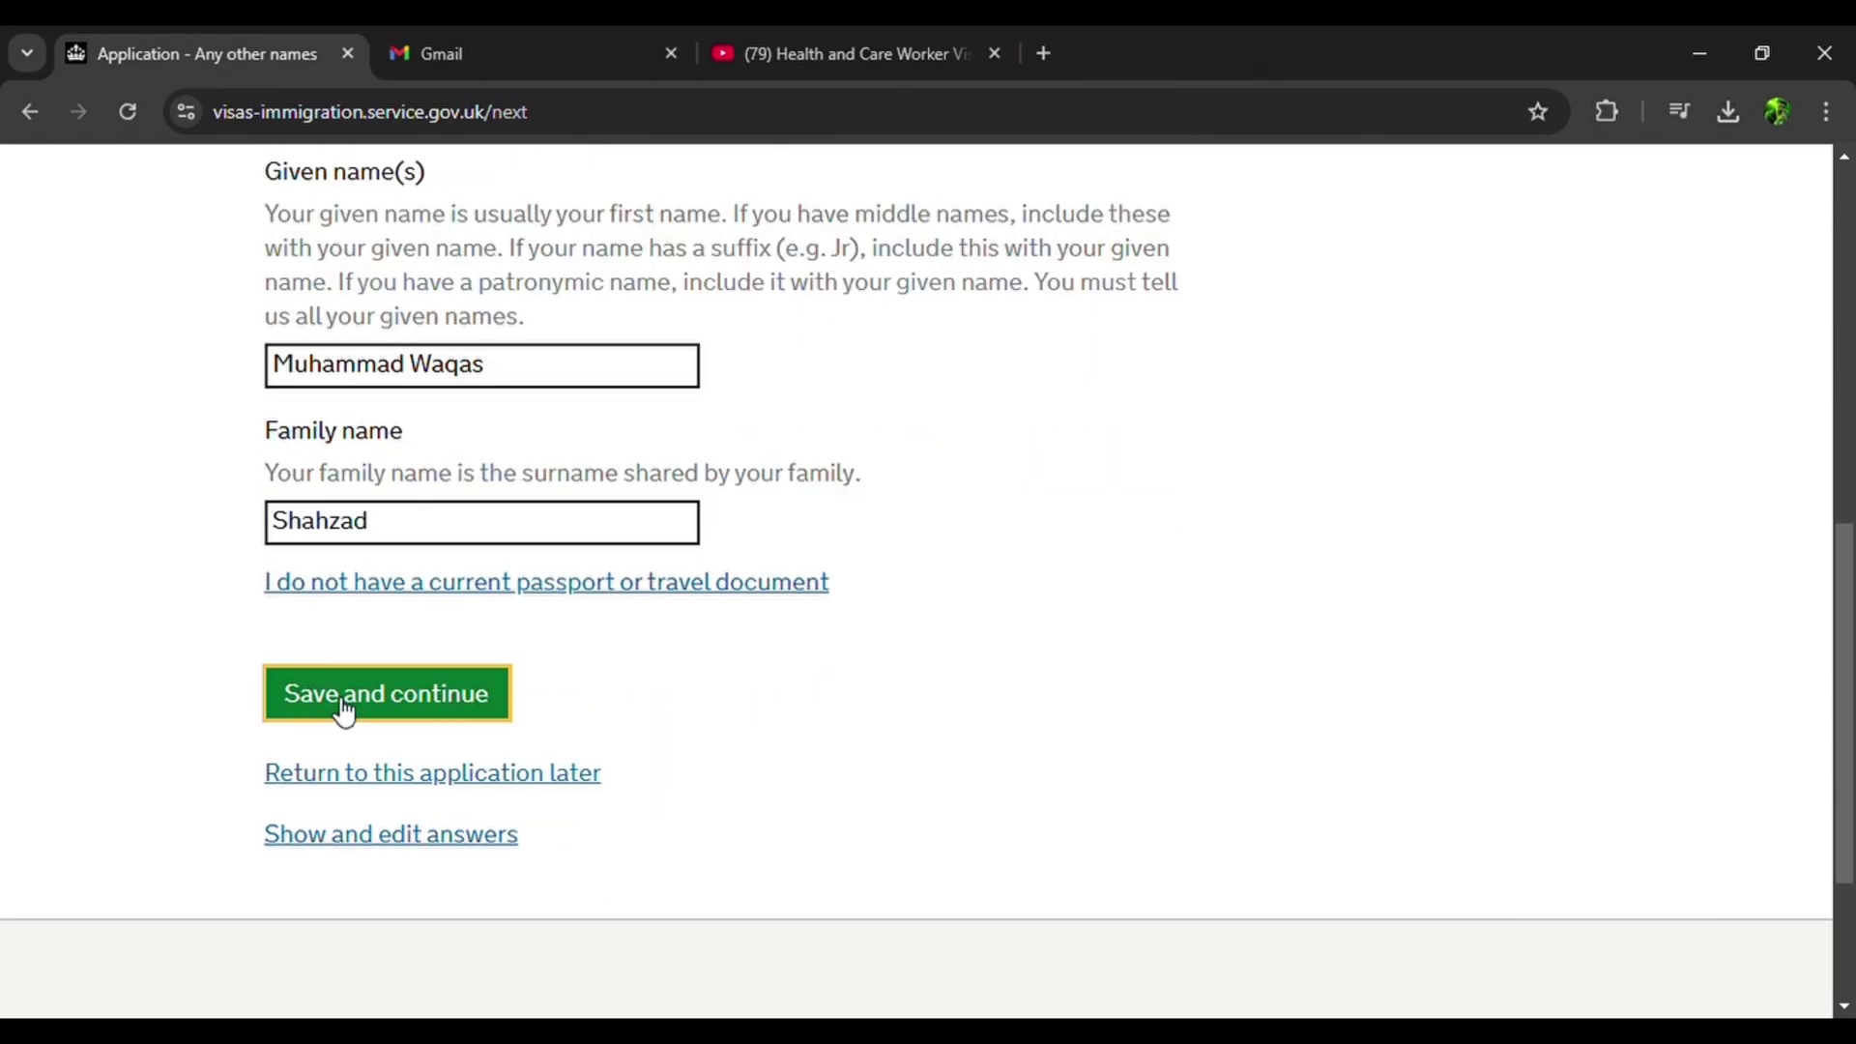
{"action": "left_click", "coordinate": [333, 698]}
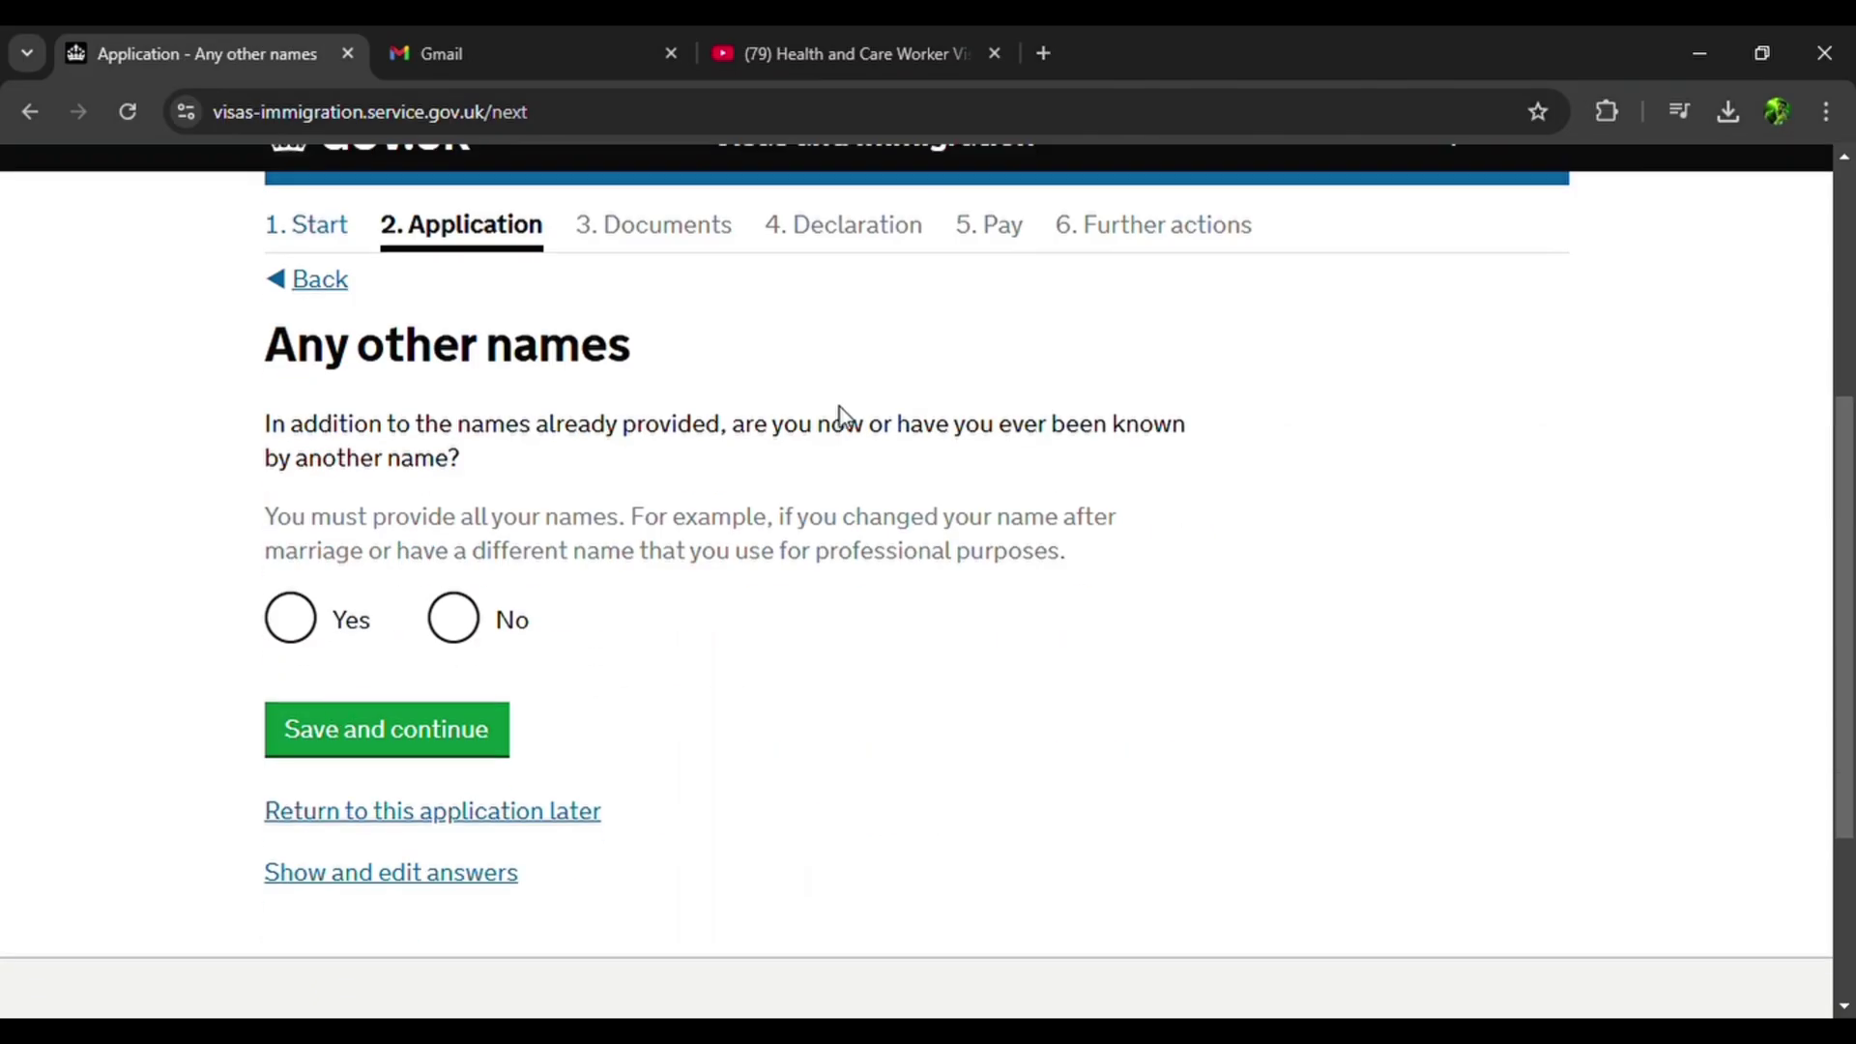
{"action": "left_click", "coordinate": [470, 627]}
{"action": "left_click", "coordinate": [440, 744]}
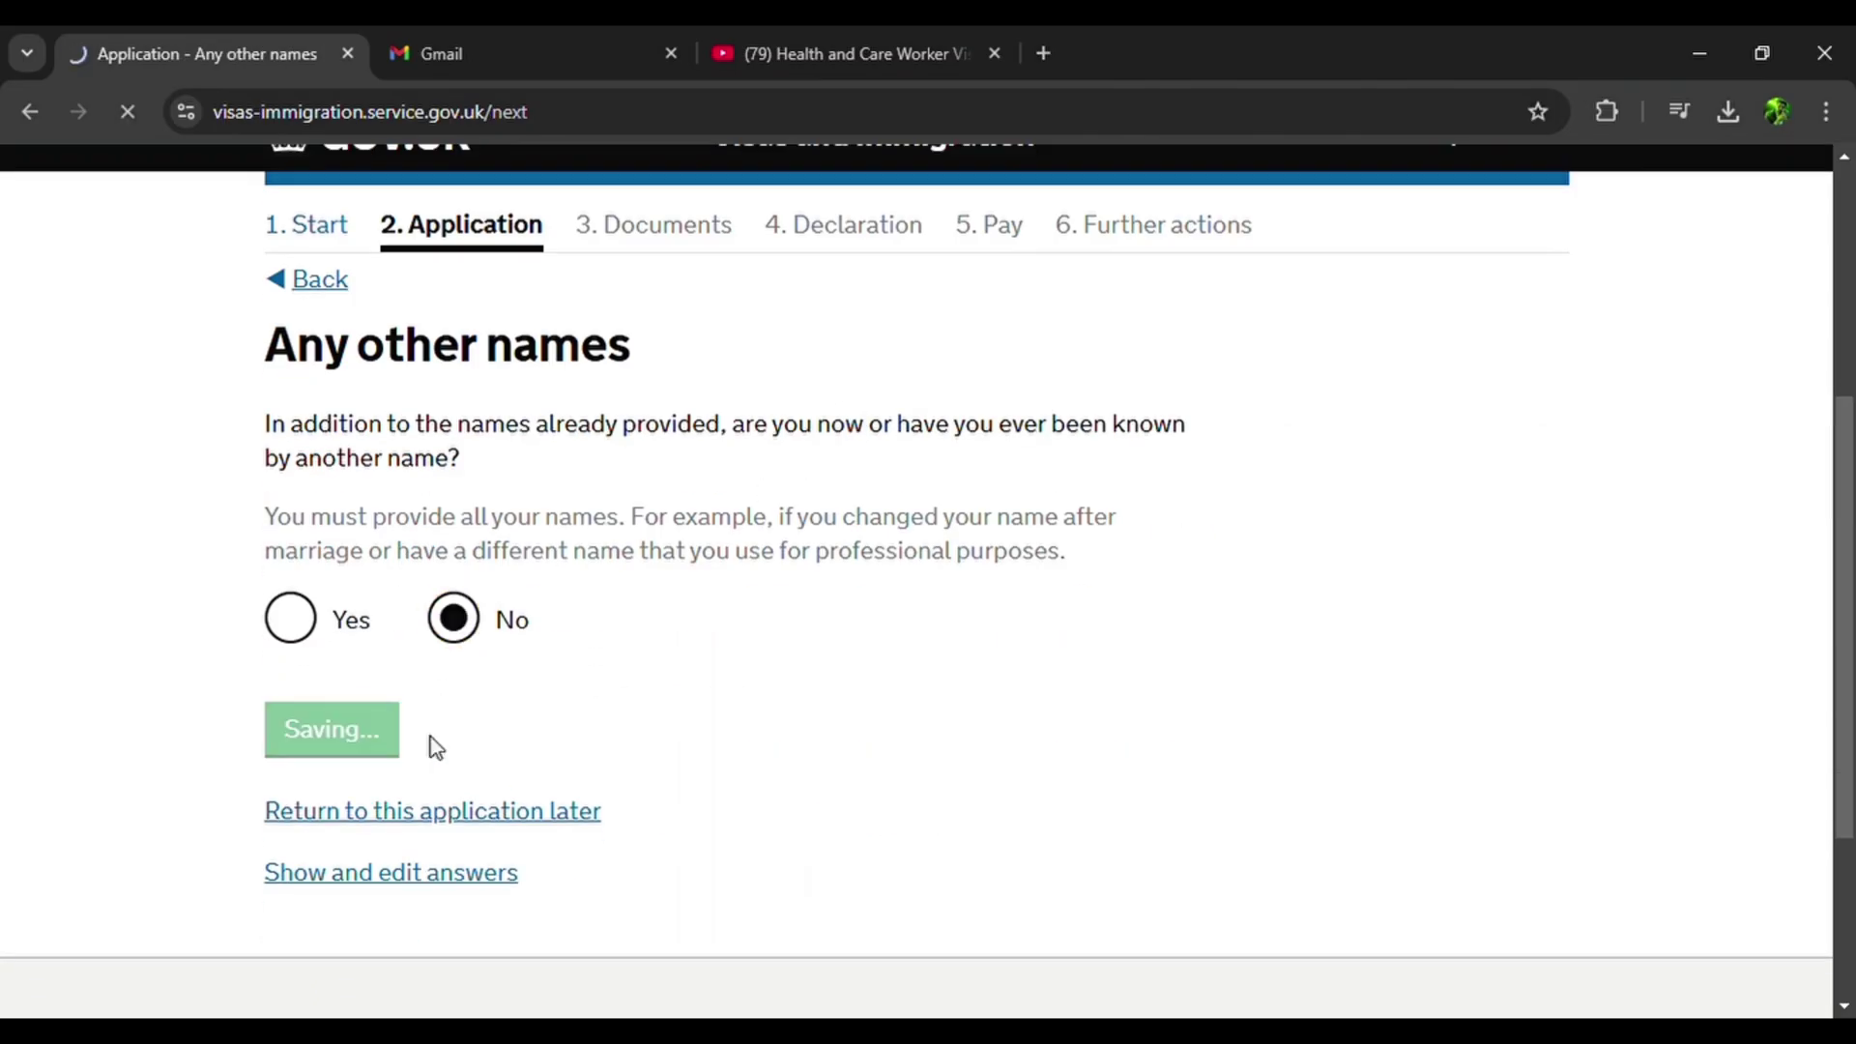
Set sex to Male and relationship status to Single, then save.
{"action": "scroll", "coordinate": [436, 748], "scroll_direction": "down", "scroll_amount": 3}
{"action": "scroll", "coordinate": [440, 747], "scroll_direction": "down", "scroll_amount": 2}
{"action": "left_click", "coordinate": [290, 450]}
{"action": "left_click", "coordinate": [413, 804]}
{"action": "left_click", "coordinate": [360, 526]}
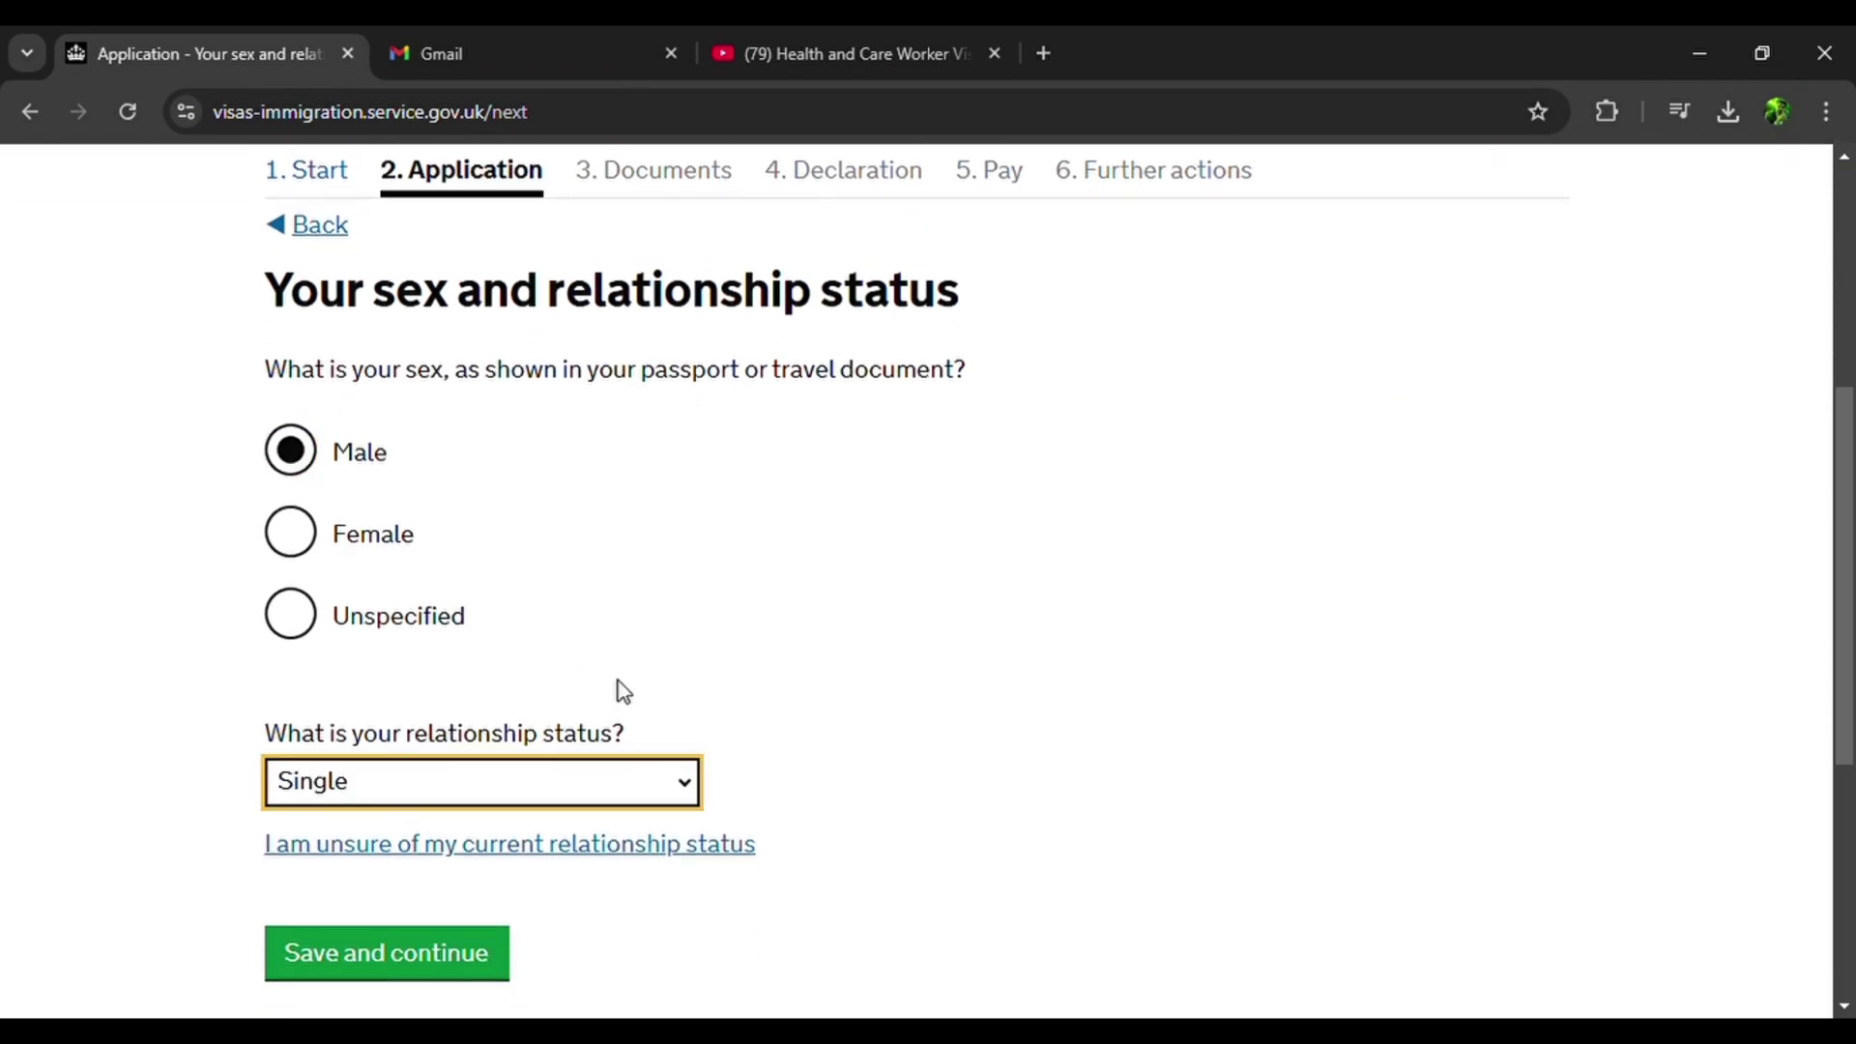
{"action": "scroll", "coordinate": [627, 692], "scroll_direction": "down", "scroll_amount": 2}
{"action": "scroll", "coordinate": [651, 564], "scroll_direction": "up", "scroll_amount": 3}
{"action": "scroll", "coordinate": [580, 704], "scroll_direction": "down", "scroll_amount": 3}
{"action": "scroll", "coordinate": [510, 770], "scroll_direction": "up", "scroll_amount": 2}
{"action": "scroll", "coordinate": [442, 935], "scroll_direction": "down", "scroll_amount": 1}
{"action": "left_click", "coordinate": [443, 935]}
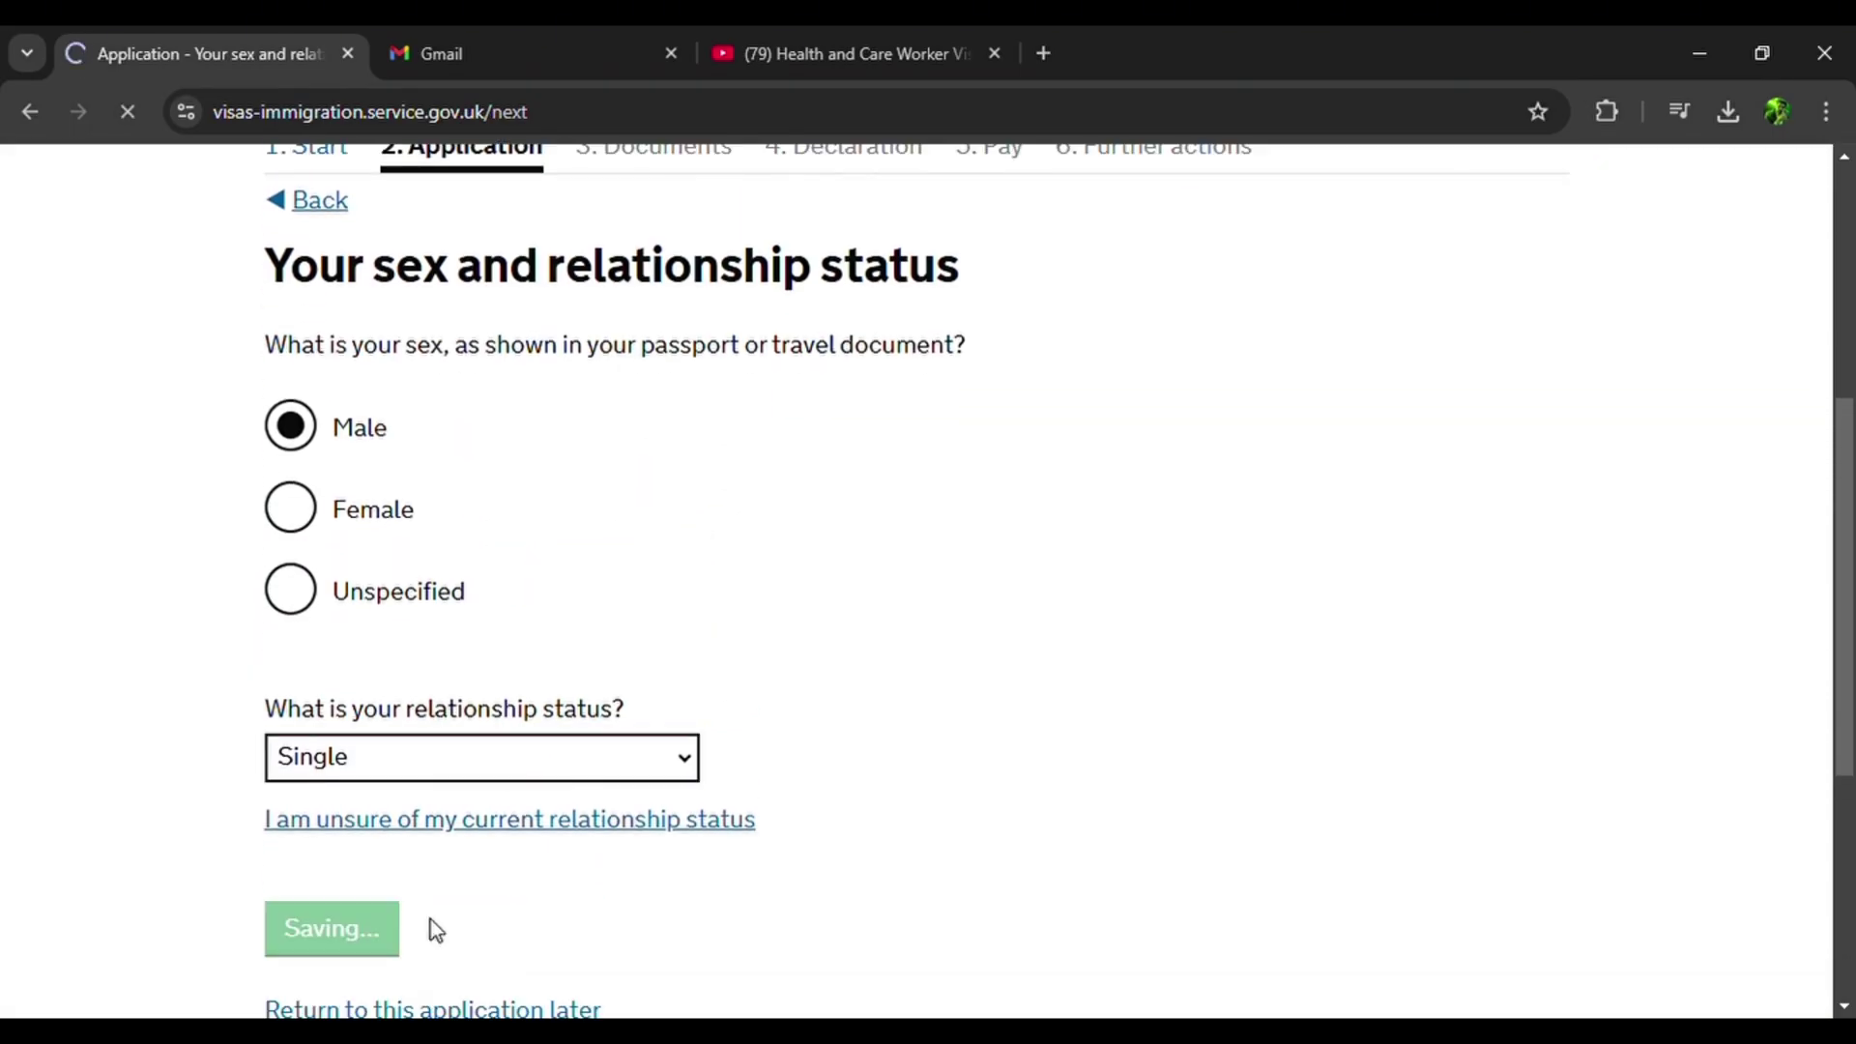
{"action": "scroll", "coordinate": [435, 930], "scroll_direction": "down", "scroll_amount": 4}
Mark the correspondence address as different and enter its address line.
{"action": "scroll", "coordinate": [435, 930], "scroll_direction": "down", "scroll_amount": 2}
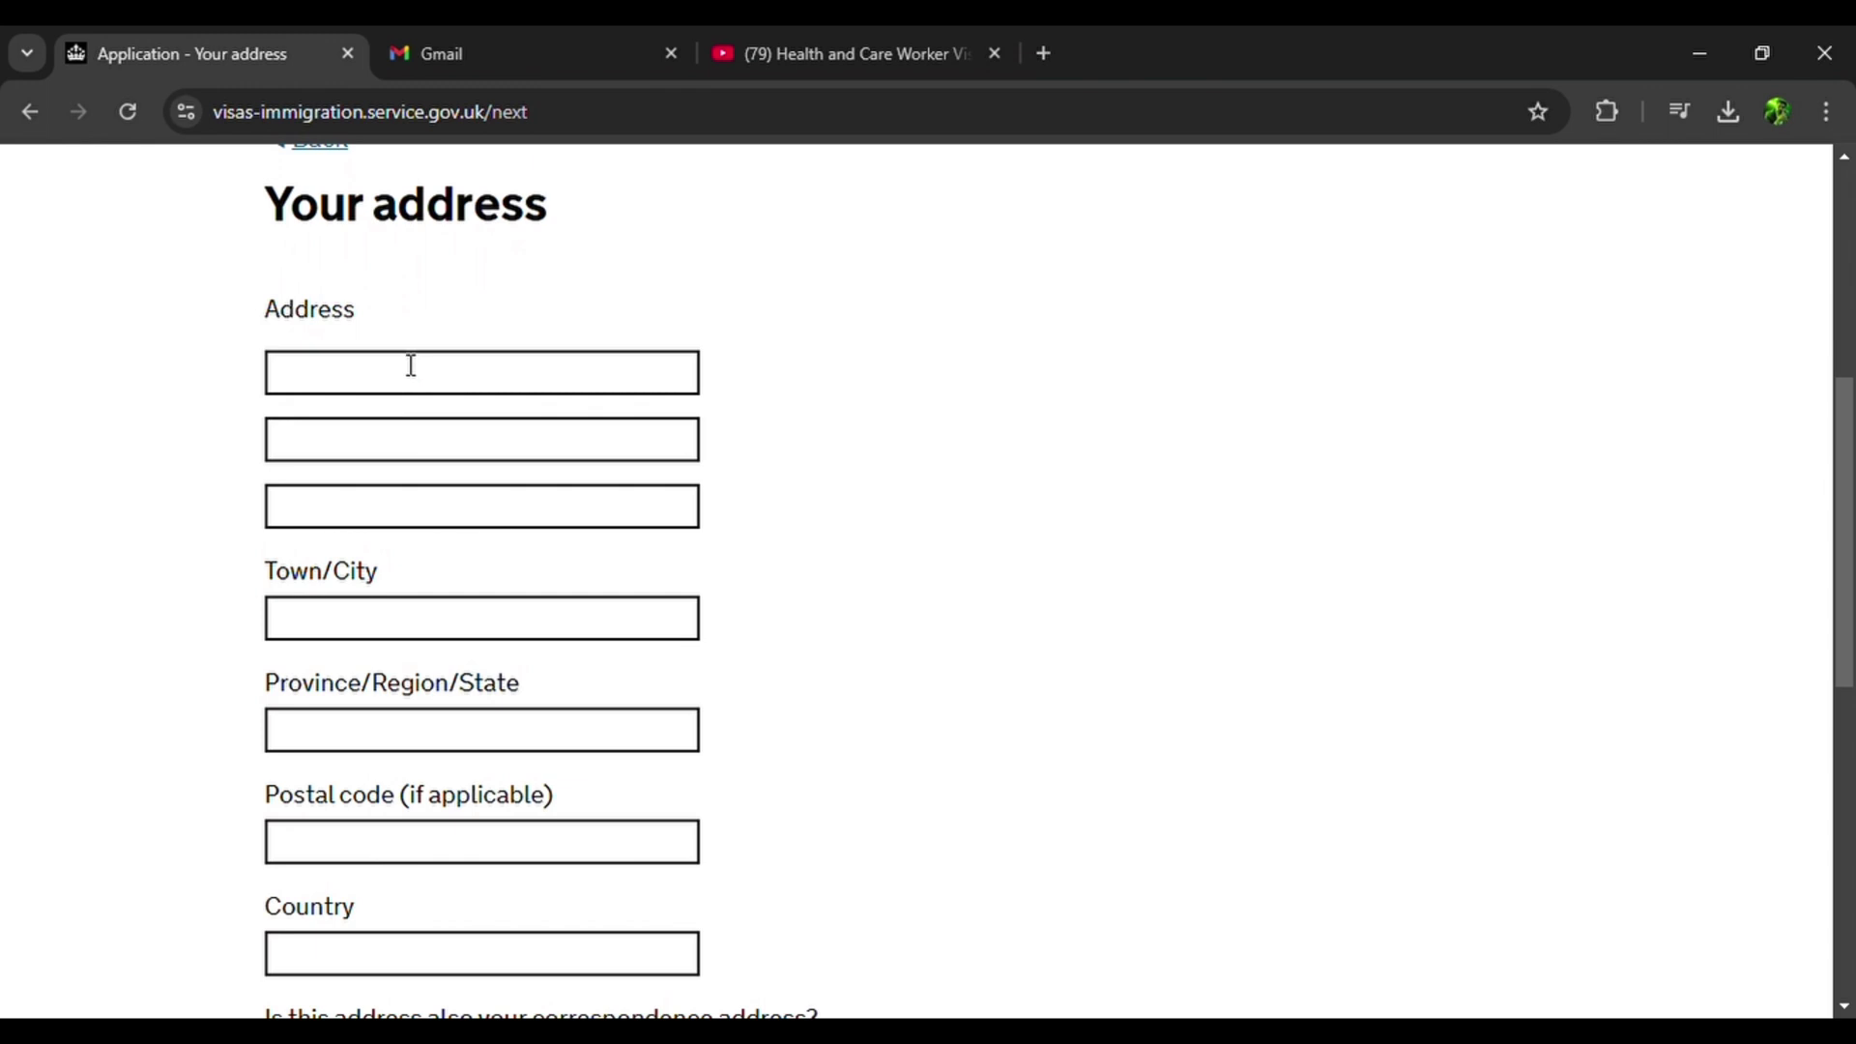
{"action": "scroll", "coordinate": [411, 385], "scroll_direction": "down", "scroll_amount": 3}
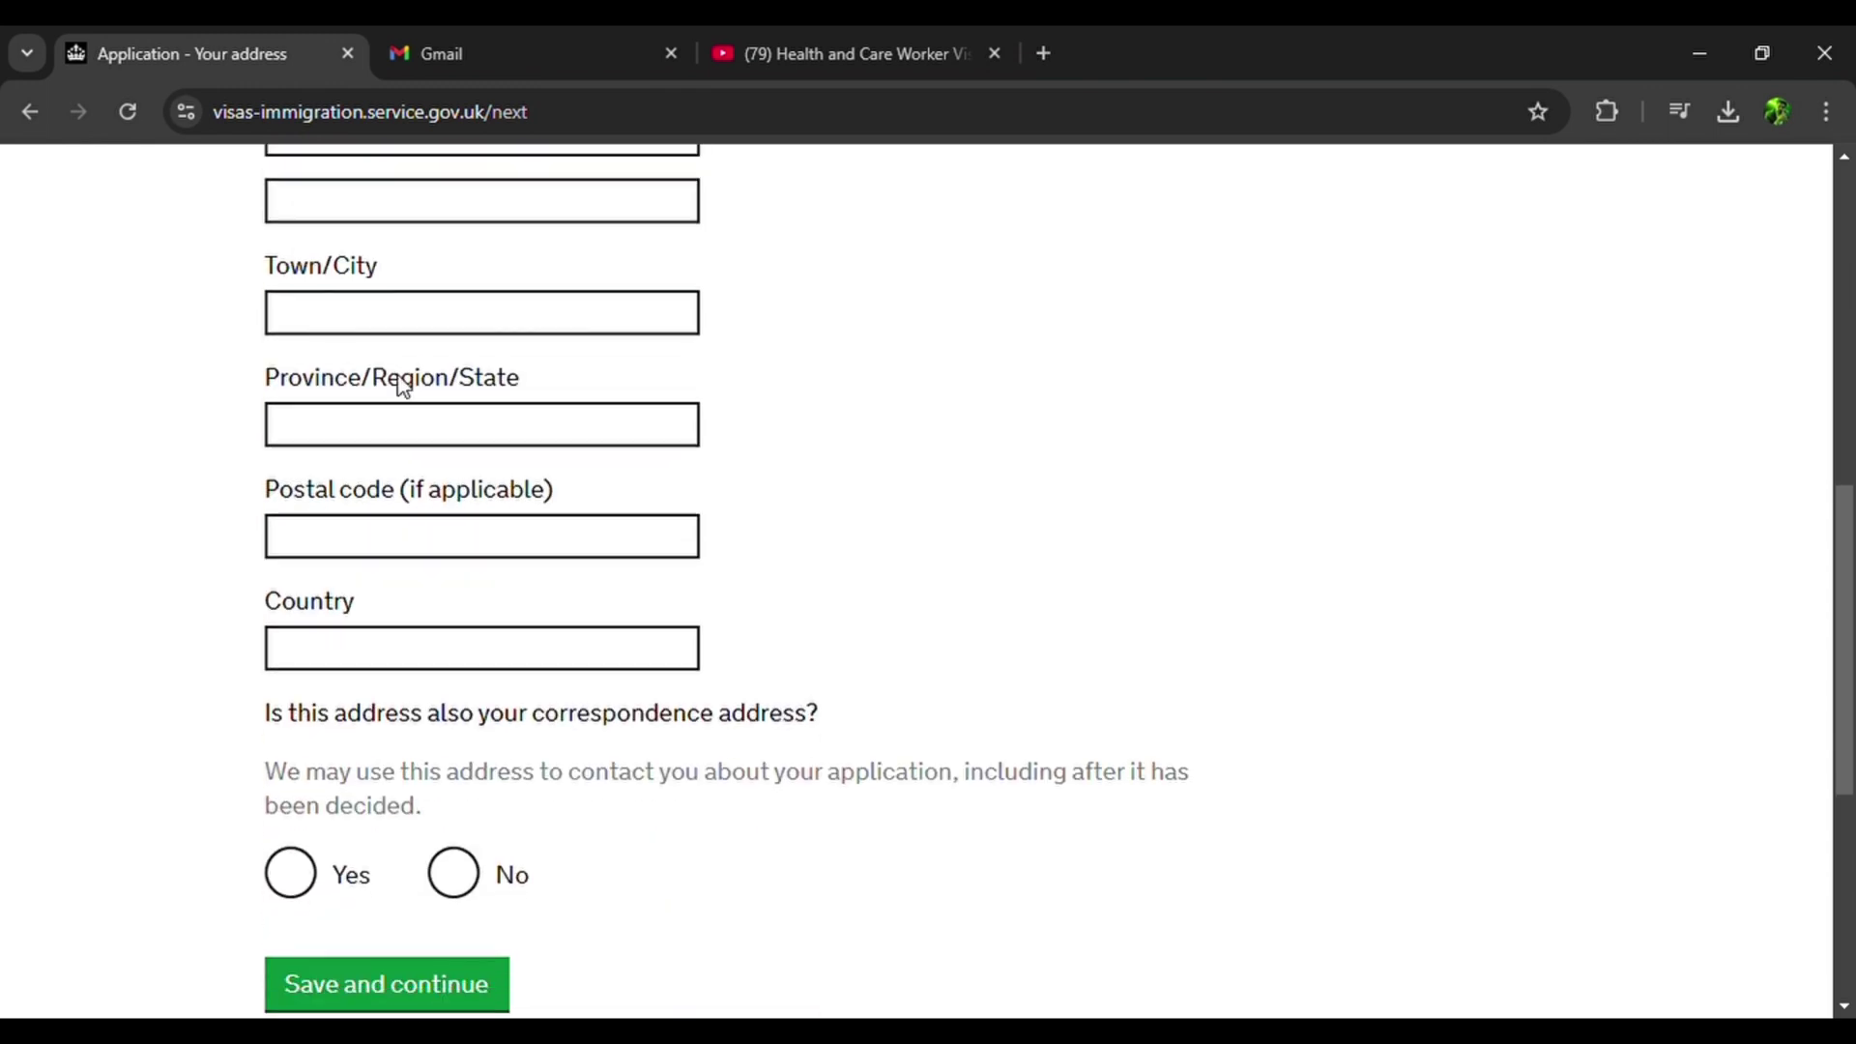
{"action": "left_click", "coordinate": [454, 874]}
{"action": "scroll", "coordinate": [468, 513], "scroll_direction": "down", "scroll_amount": 5}
{"action": "left_click", "coordinate": [470, 514]}
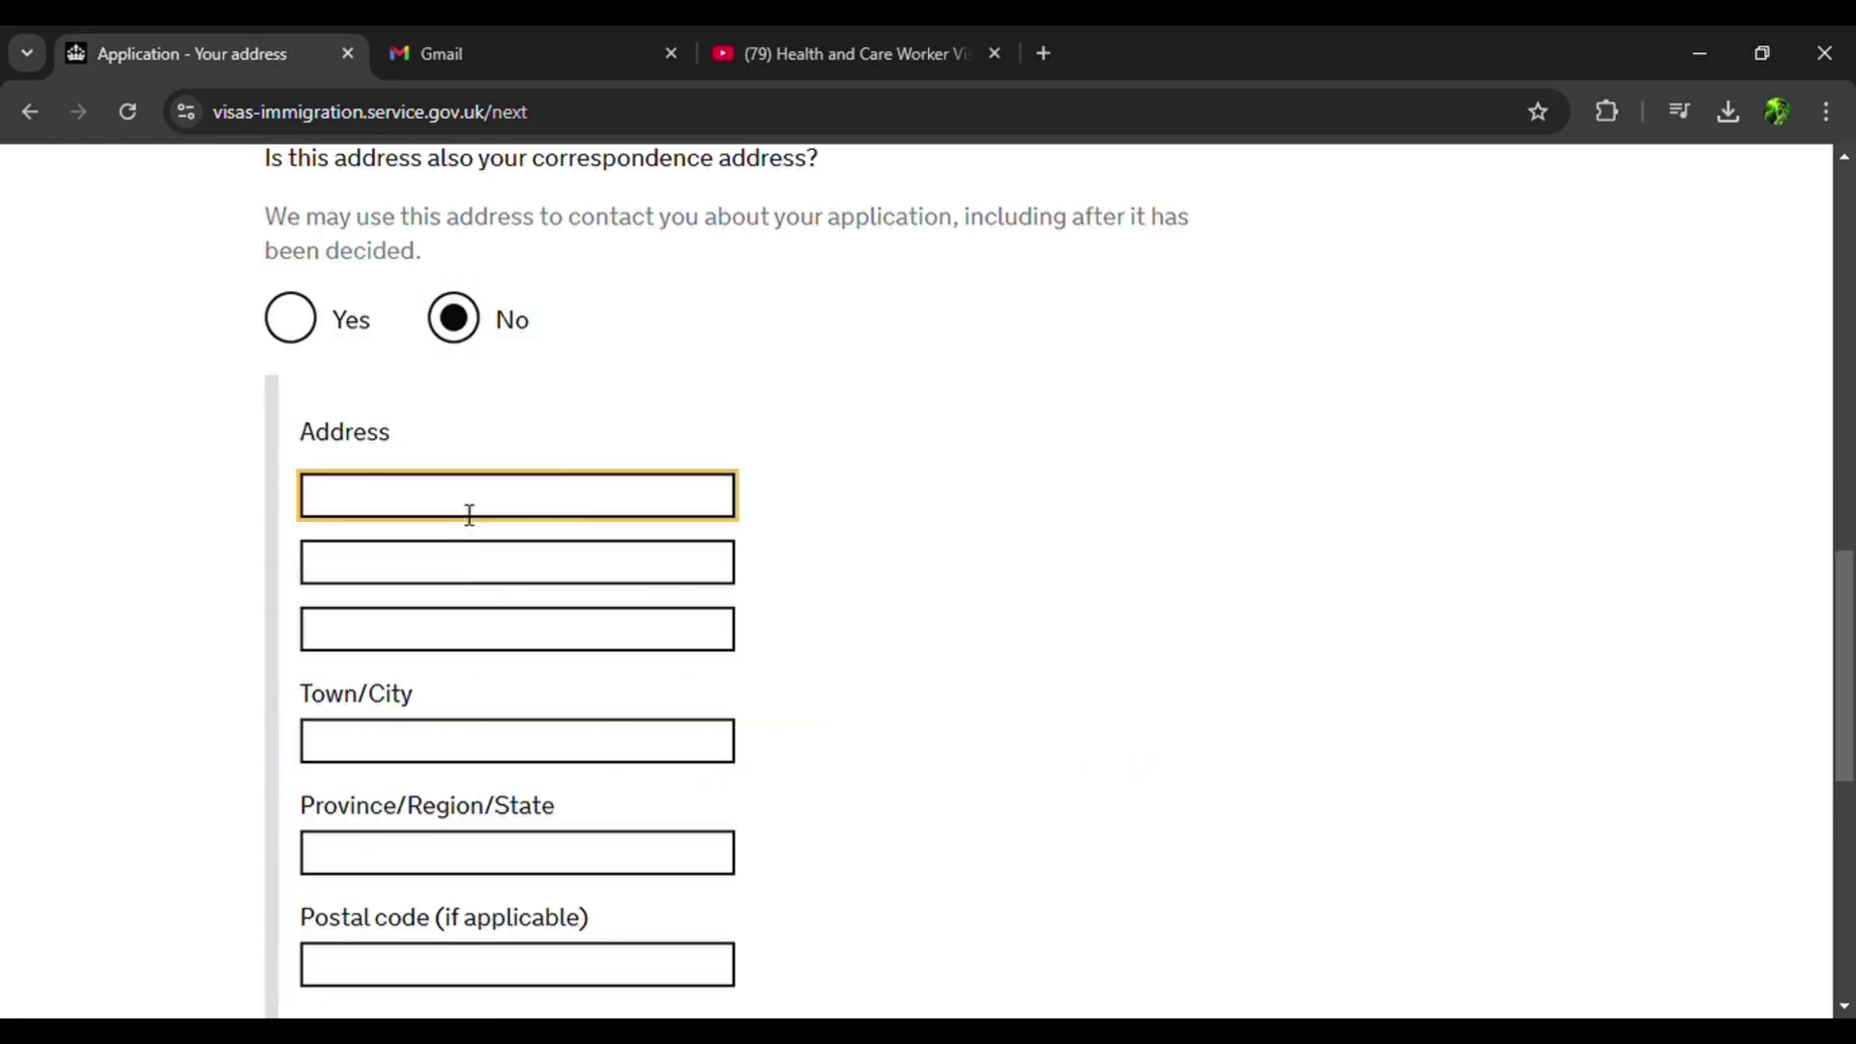
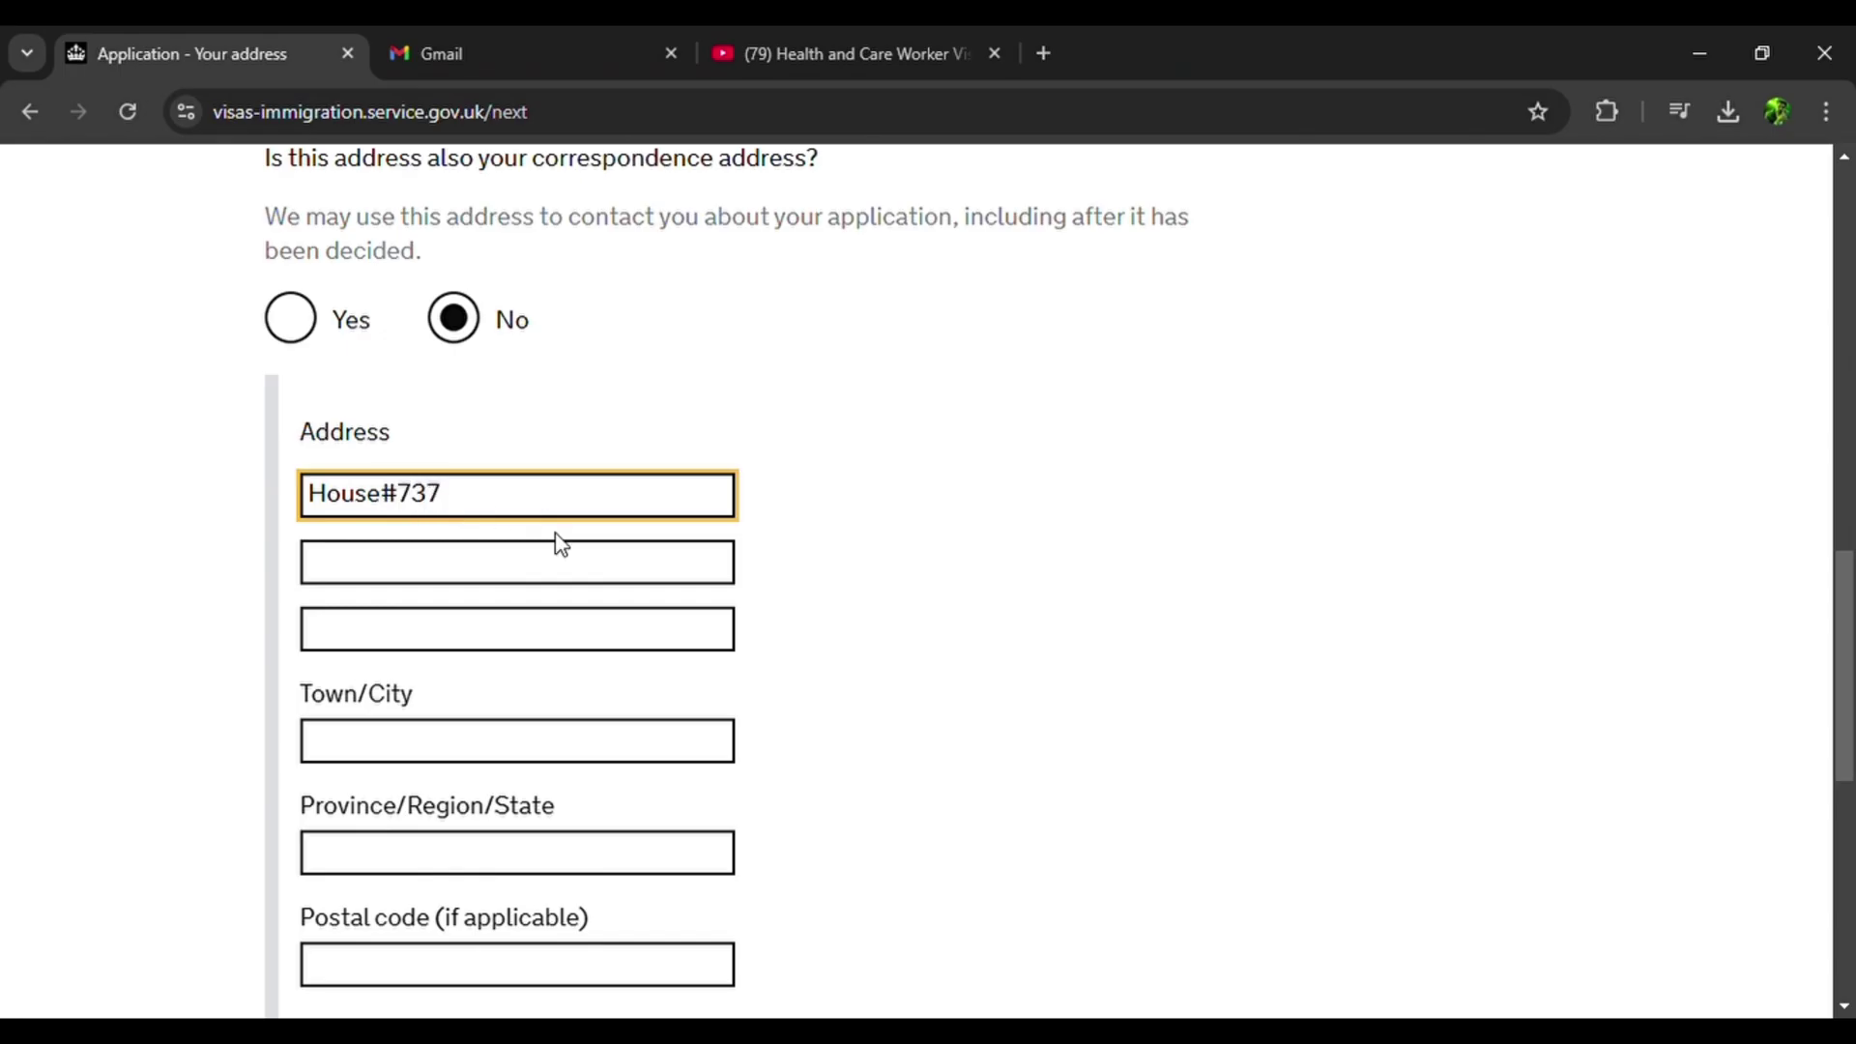
{"action": "left_click", "coordinate": [576, 585]}
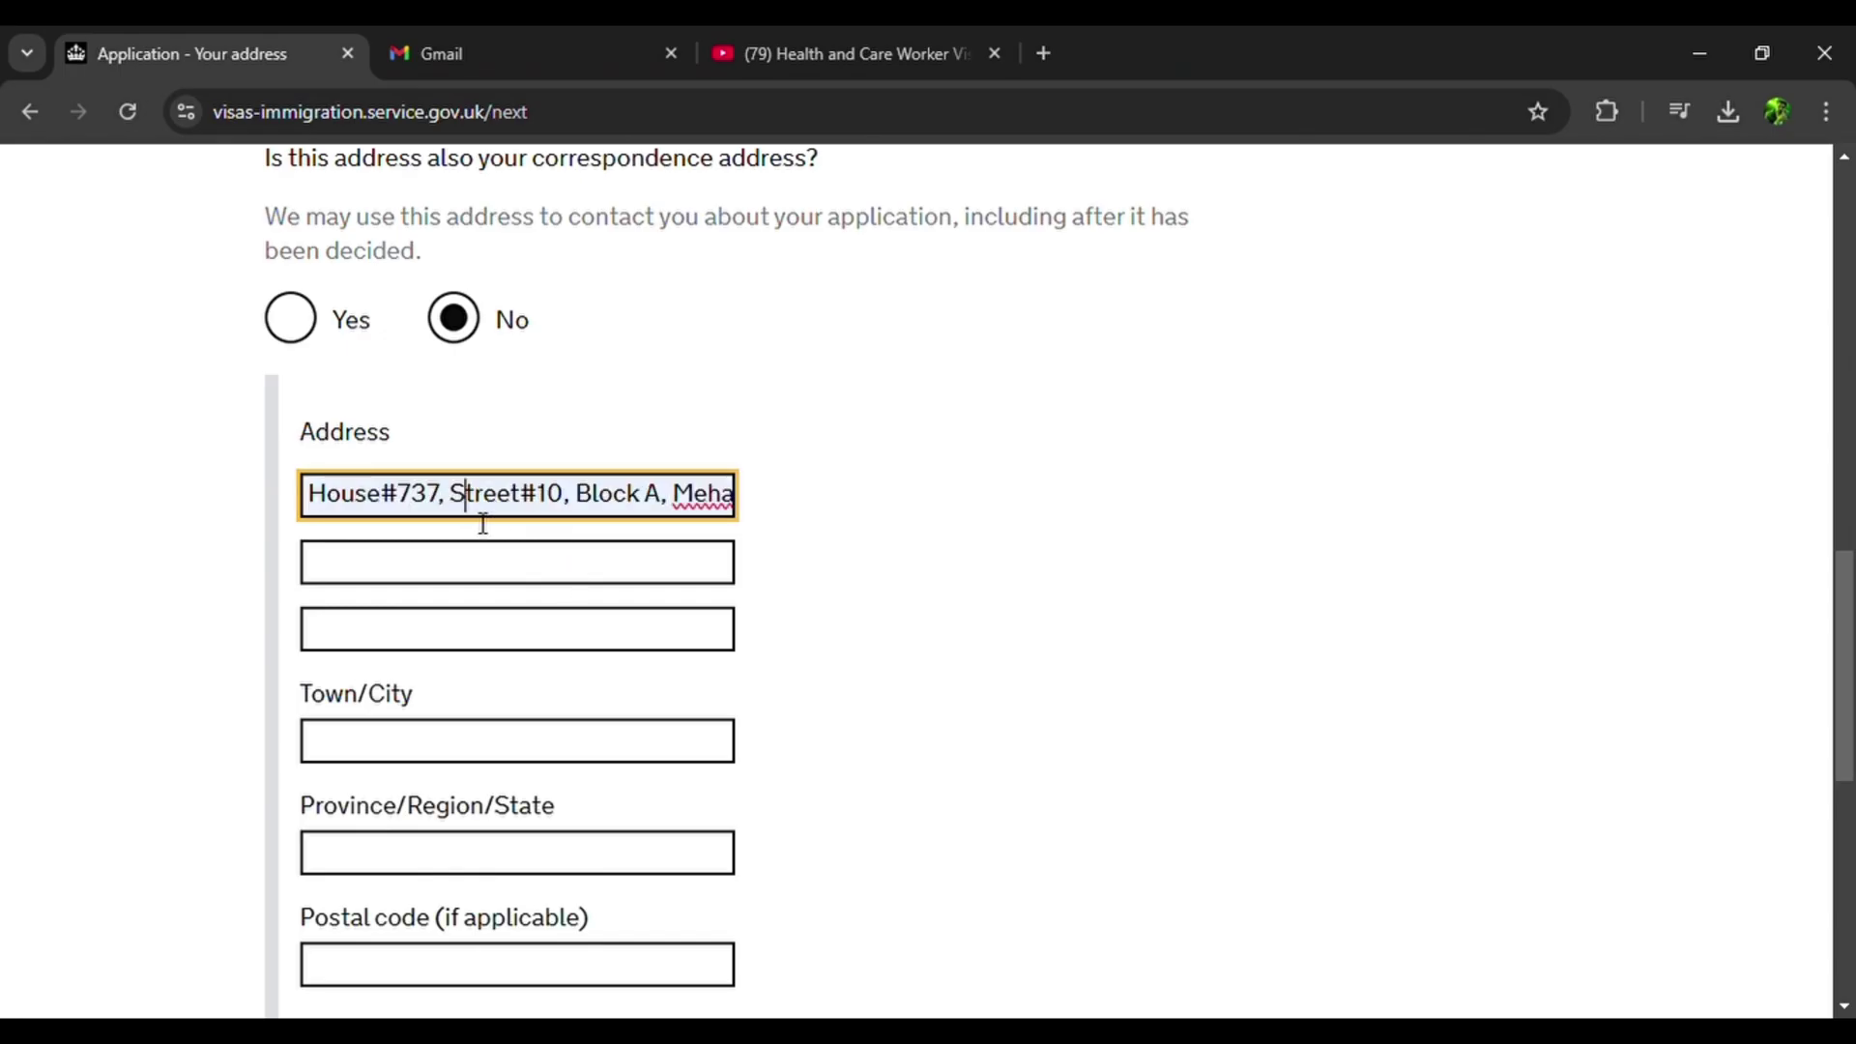
{"action": "key", "text": "Right"}
{"action": "key", "text": "Right"}
{"action": "key", "text": "Right"}
{"action": "key", "text": "Right"}
{"action": "key", "text": "Right"}
{"action": "key", "text": "Right"}
{"action": "key", "text": "Right"}
{"action": "key", "text": "Right"}
{"action": "key", "text": "Right"}
{"action": "key", "text": "Right"}
{"action": "key", "text": "Right"}
{"action": "key", "text": "Right"}
{"action": "key", "text": "Right"}
{"action": "key", "text": "Right"}
{"action": "key", "text": "Right"}
{"action": "key", "text": "Right"}
{"action": "key", "text": "Right"}
{"action": "key", "text": "Right"}
{"action": "key", "text": "Right"}
{"action": "key", "text": "Right"}
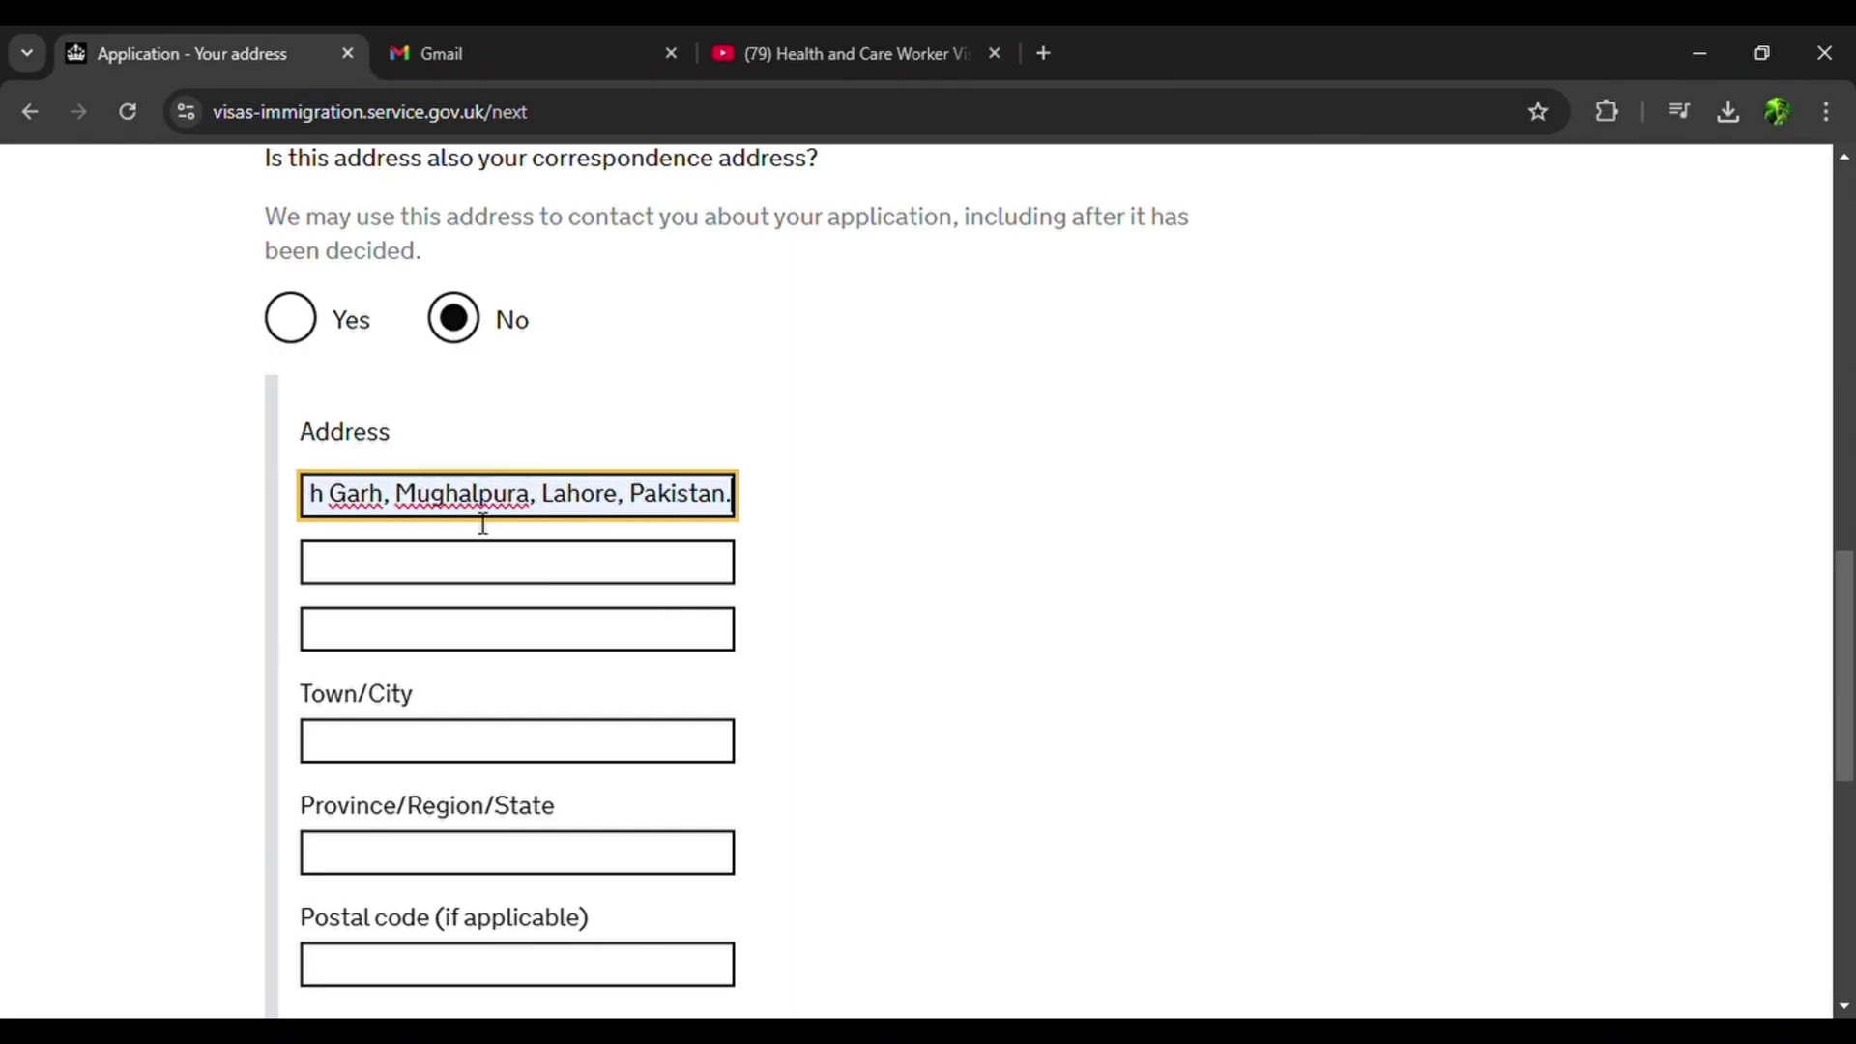
{"action": "left_click", "coordinate": [357, 755]}
Enter Punjab as the province, autofill postal code and country, and save the address.
{"action": "scroll", "coordinate": [357, 756], "scroll_direction": "down", "scroll_amount": 2}
{"action": "left_click", "coordinate": [375, 727]}
{"action": "type", "text": "Punjab"}
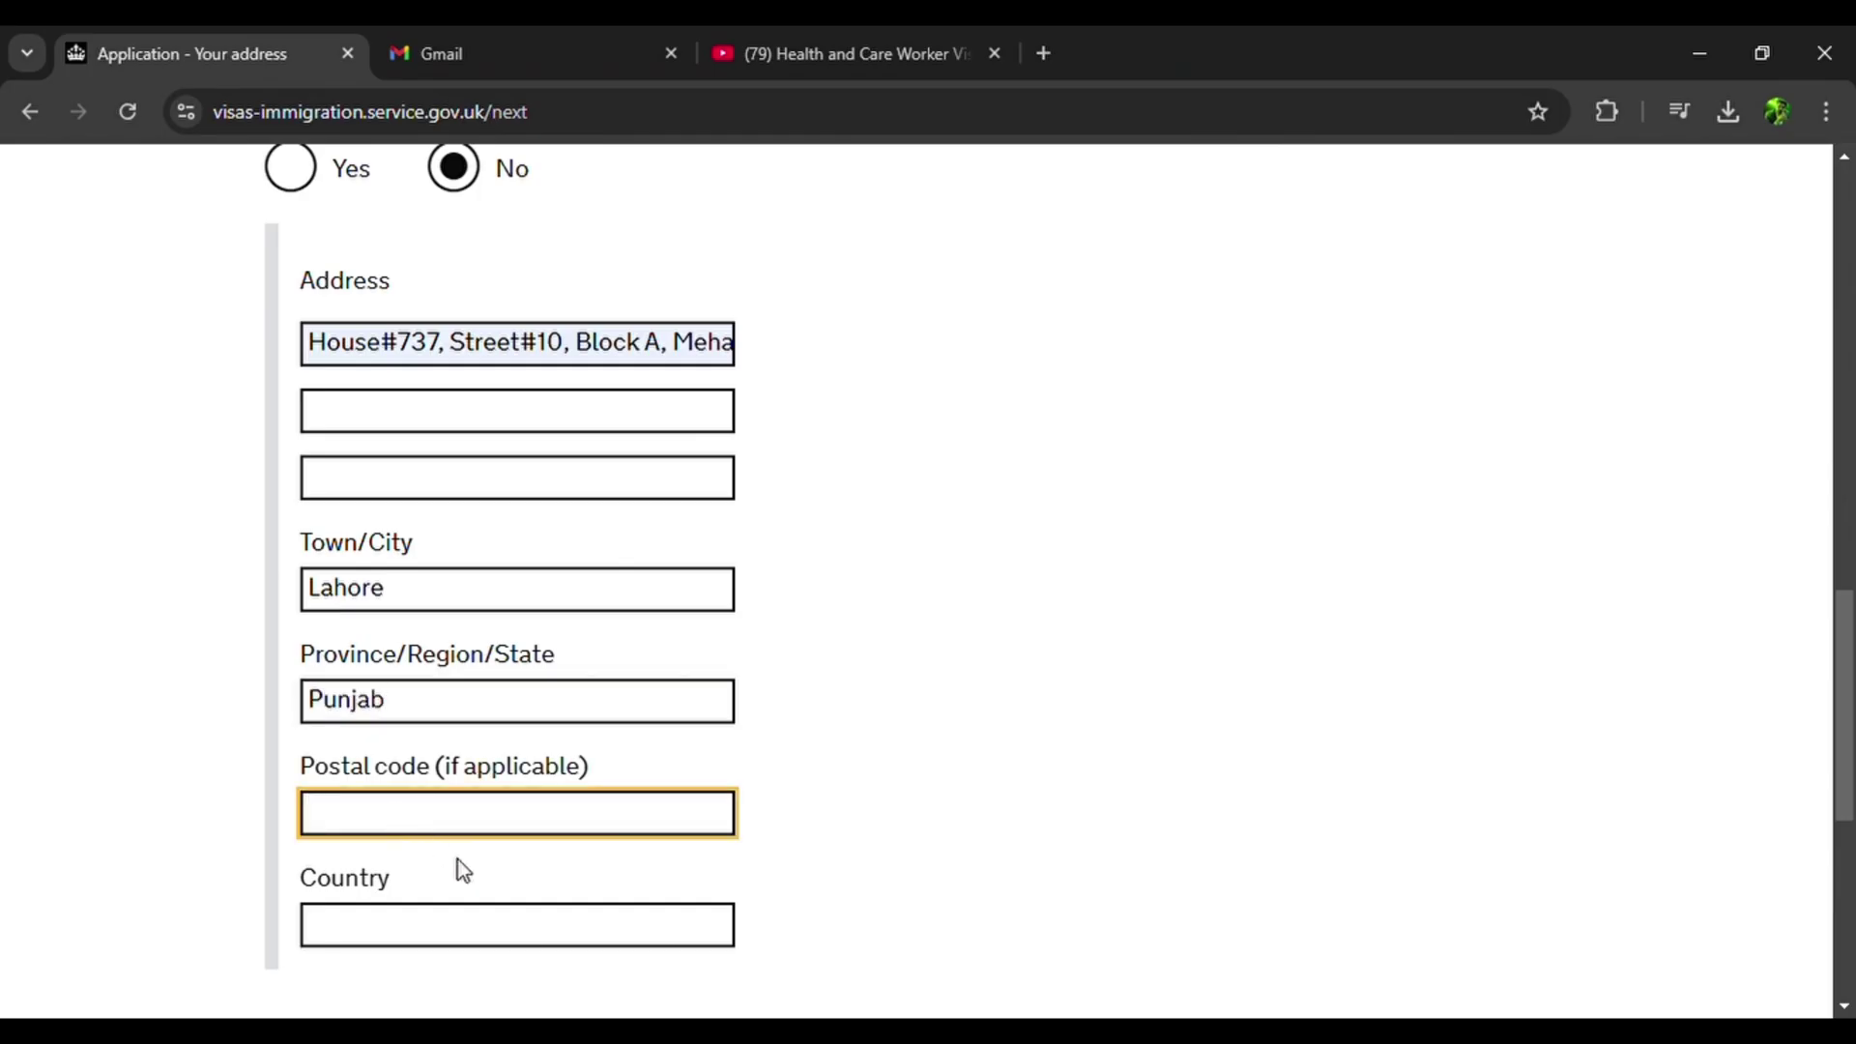
{"action": "left_click", "coordinate": [503, 883]}
{"action": "scroll", "coordinate": [503, 884], "scroll_direction": "down", "scroll_amount": 1}
{"action": "scroll", "coordinate": [502, 883], "scroll_direction": "up", "scroll_amount": 3}
{"action": "scroll", "coordinate": [502, 884], "scroll_direction": "up", "scroll_amount": 7}
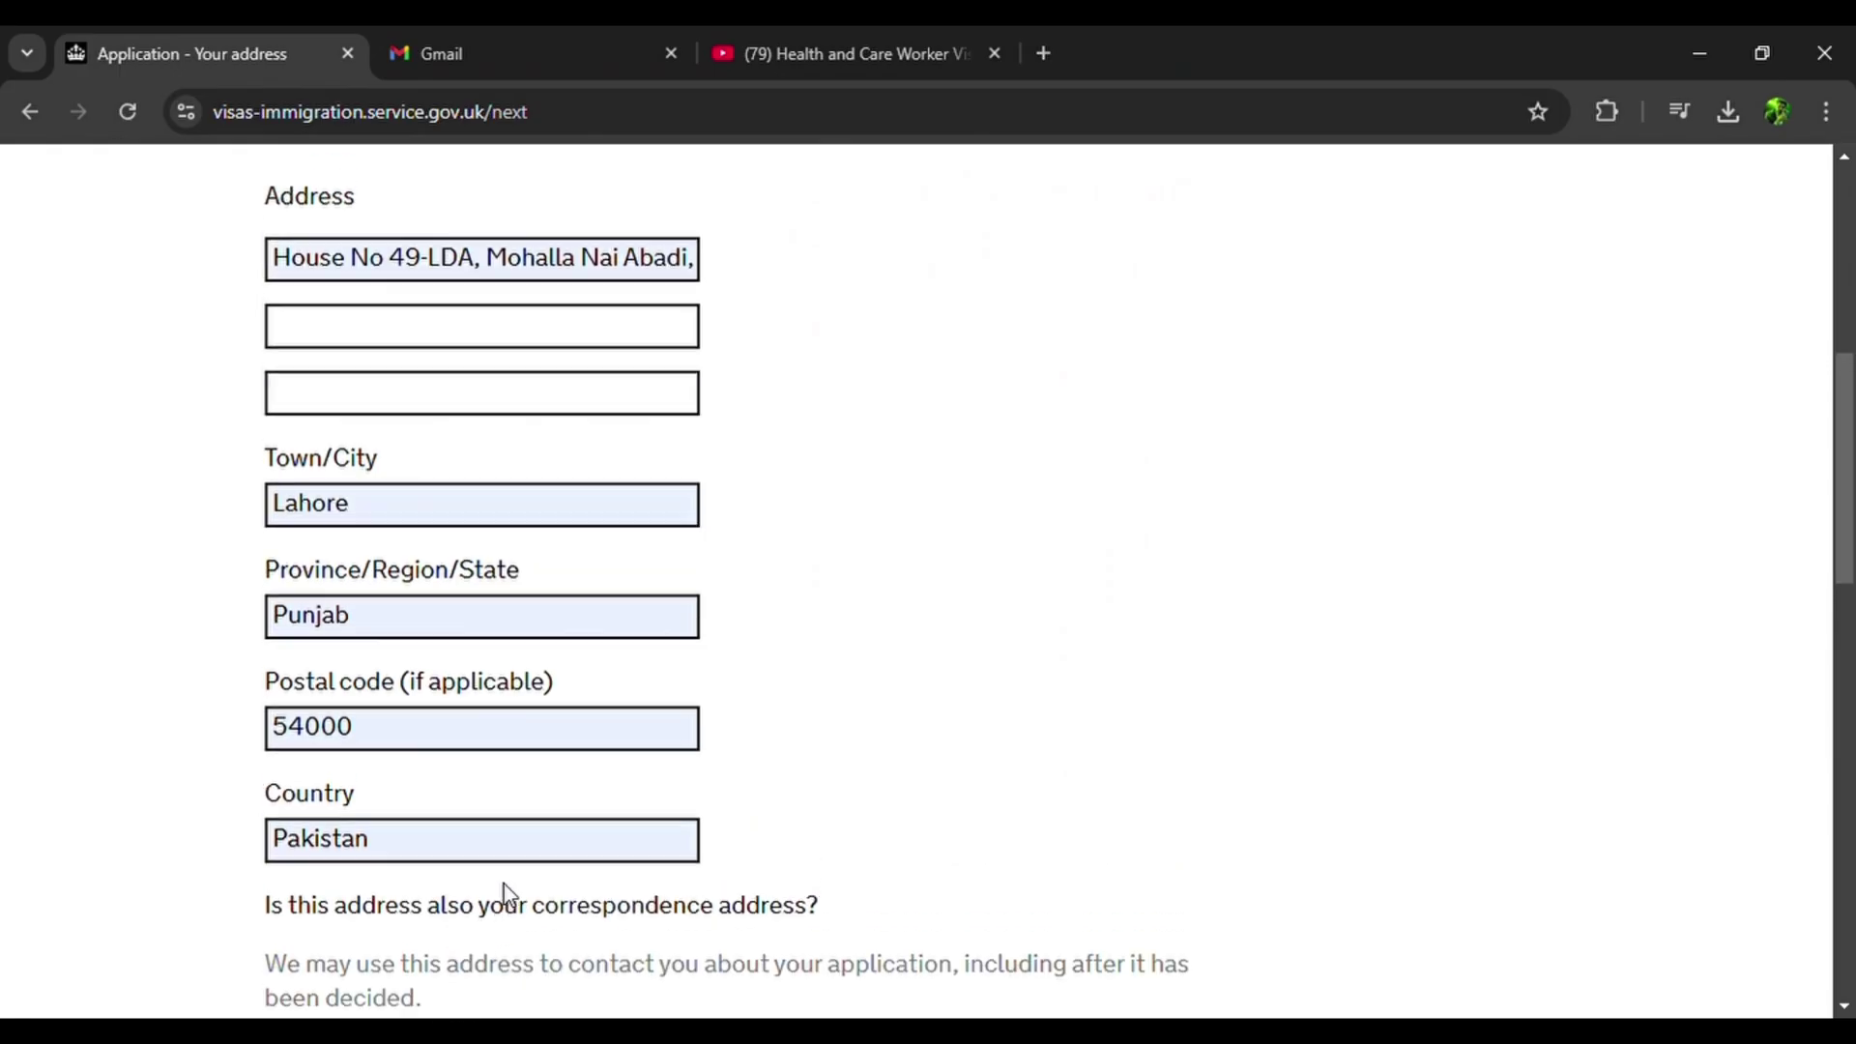
{"action": "scroll", "coordinate": [512, 894], "scroll_direction": "down", "scroll_amount": 1}
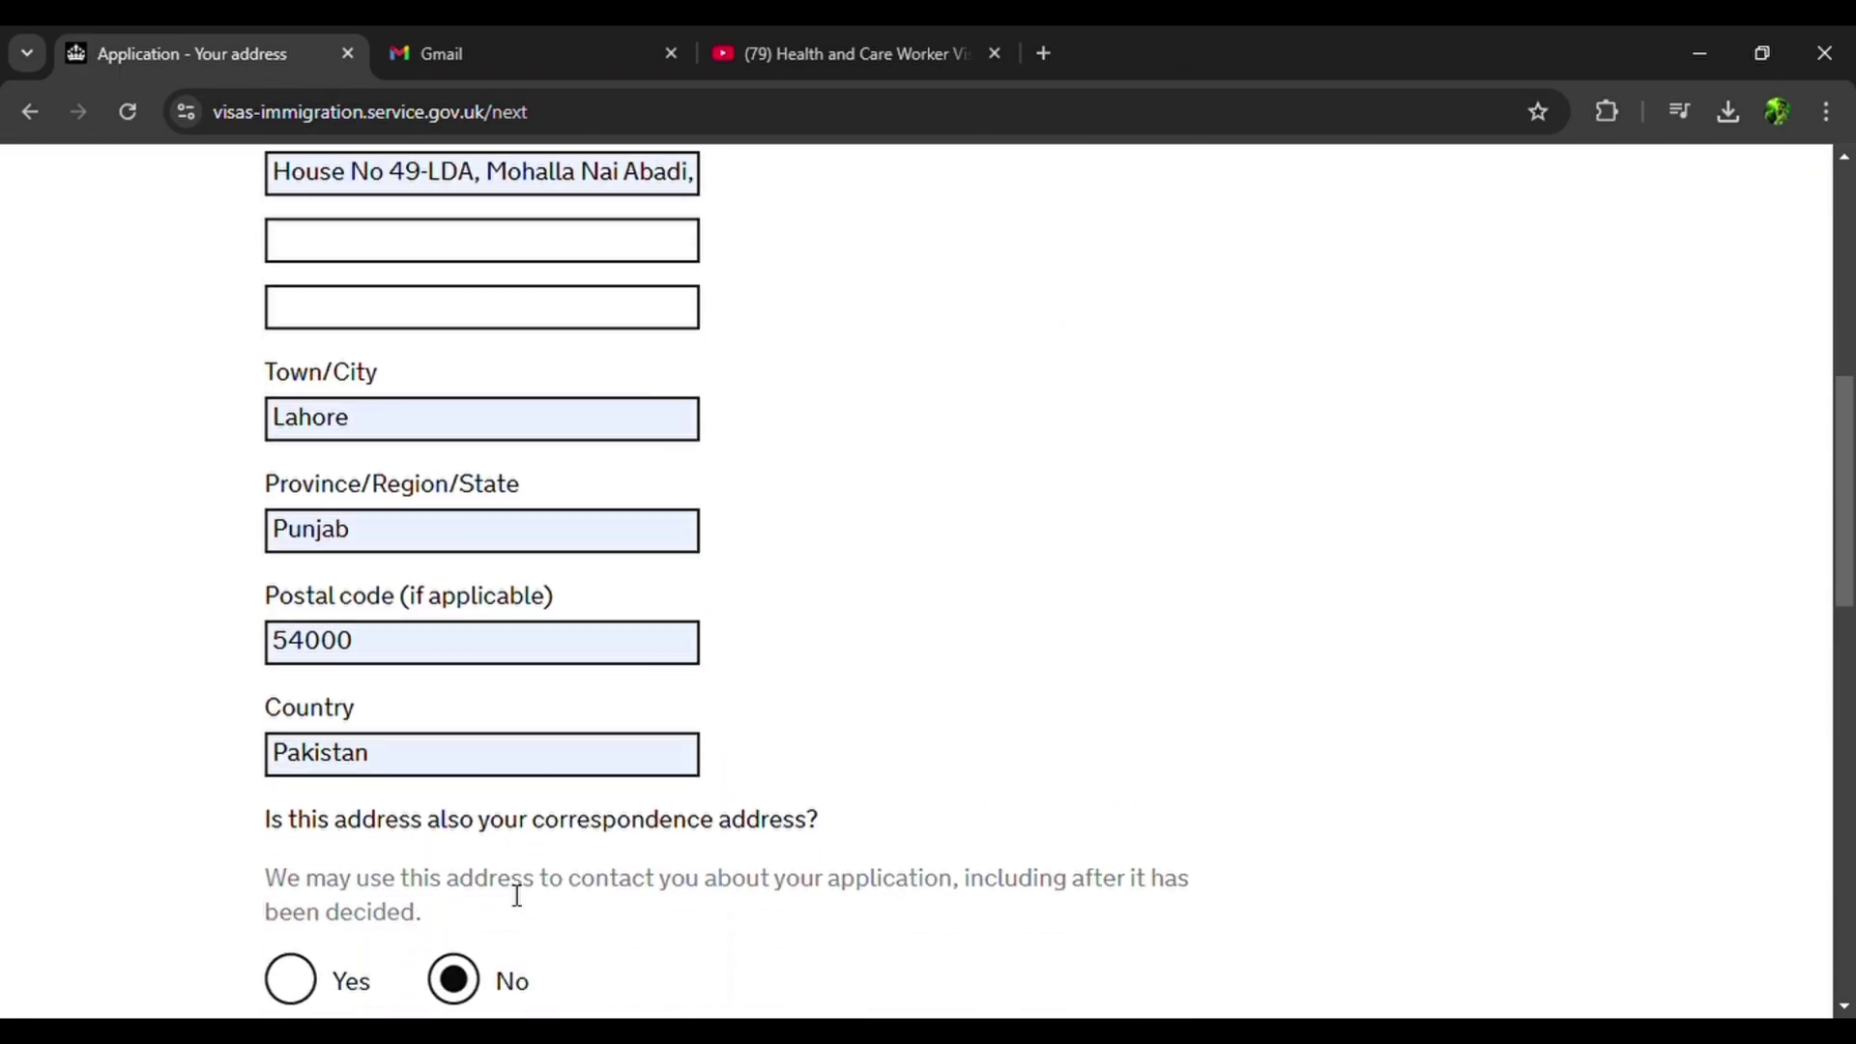
{"action": "scroll", "coordinate": [518, 896], "scroll_direction": "down", "scroll_amount": 5}
{"action": "scroll", "coordinate": [513, 895], "scroll_direction": "down", "scroll_amount": 5}
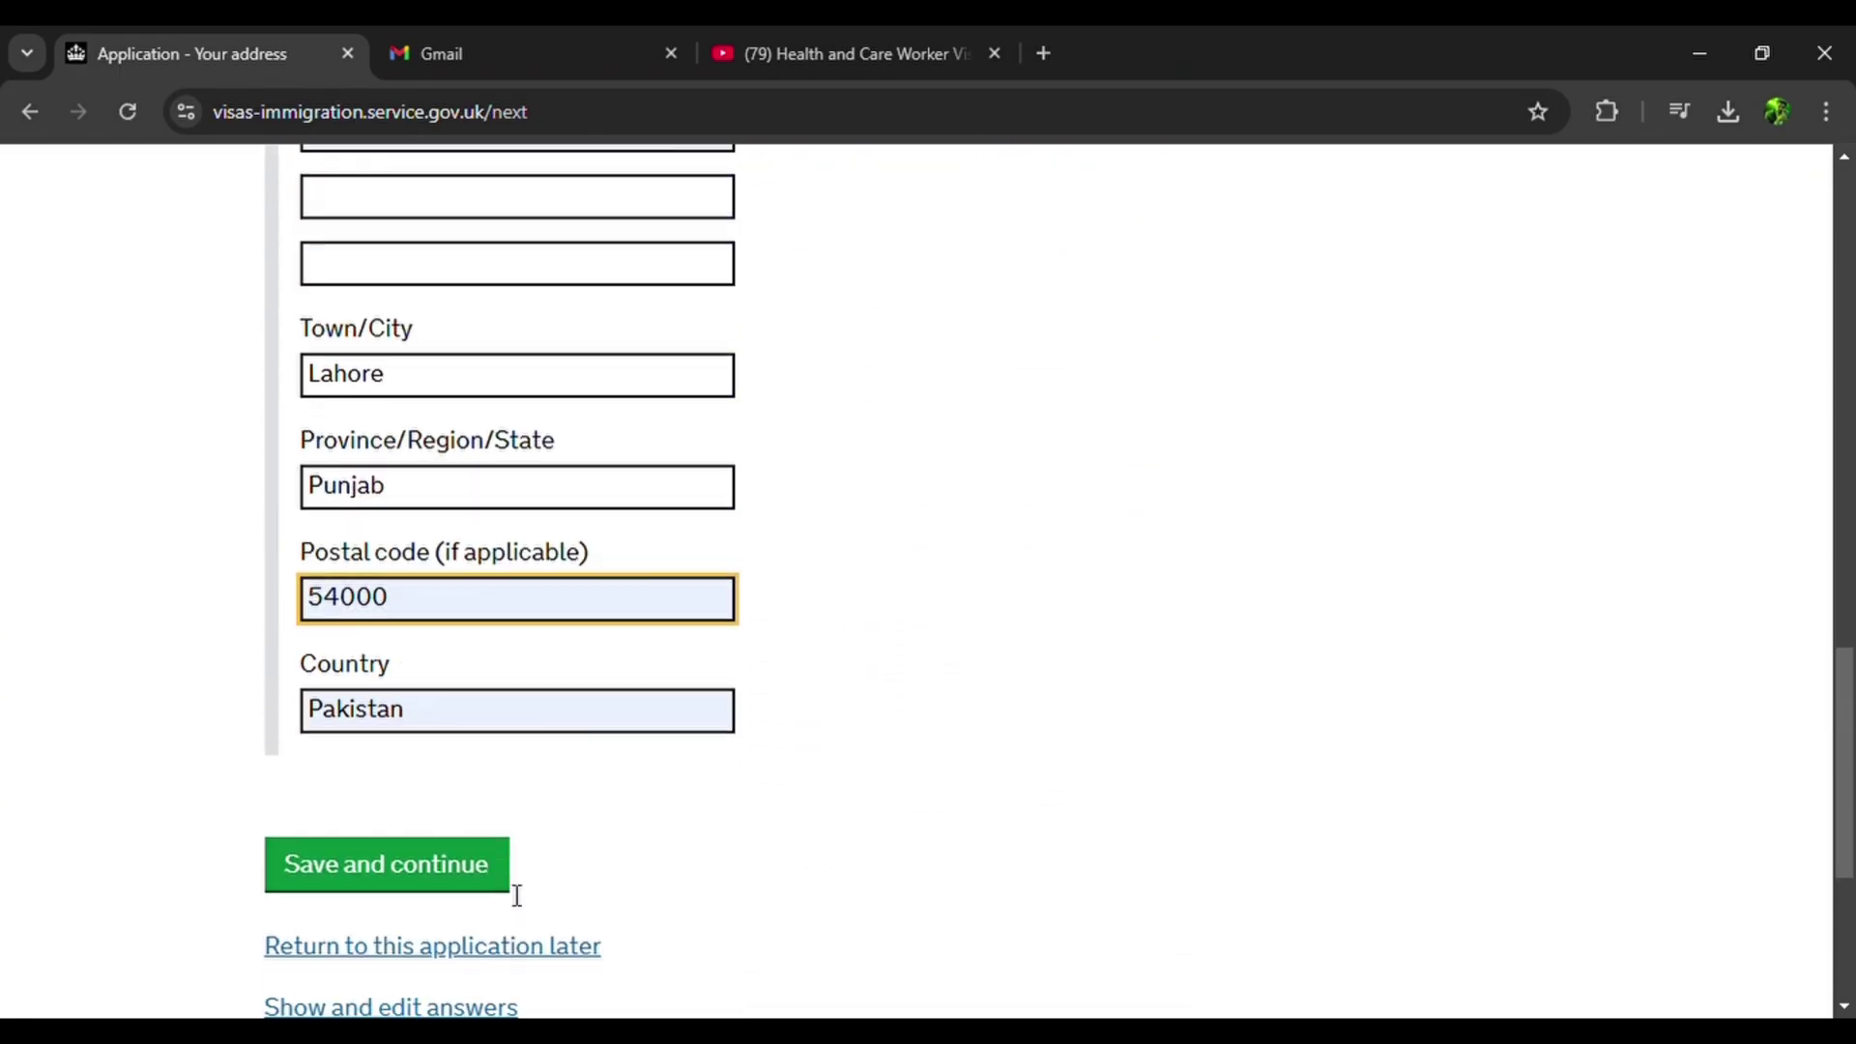
{"action": "left_click", "coordinate": [445, 851]}
{"action": "scroll", "coordinate": [440, 841], "scroll_direction": "down", "scroll_amount": 3}
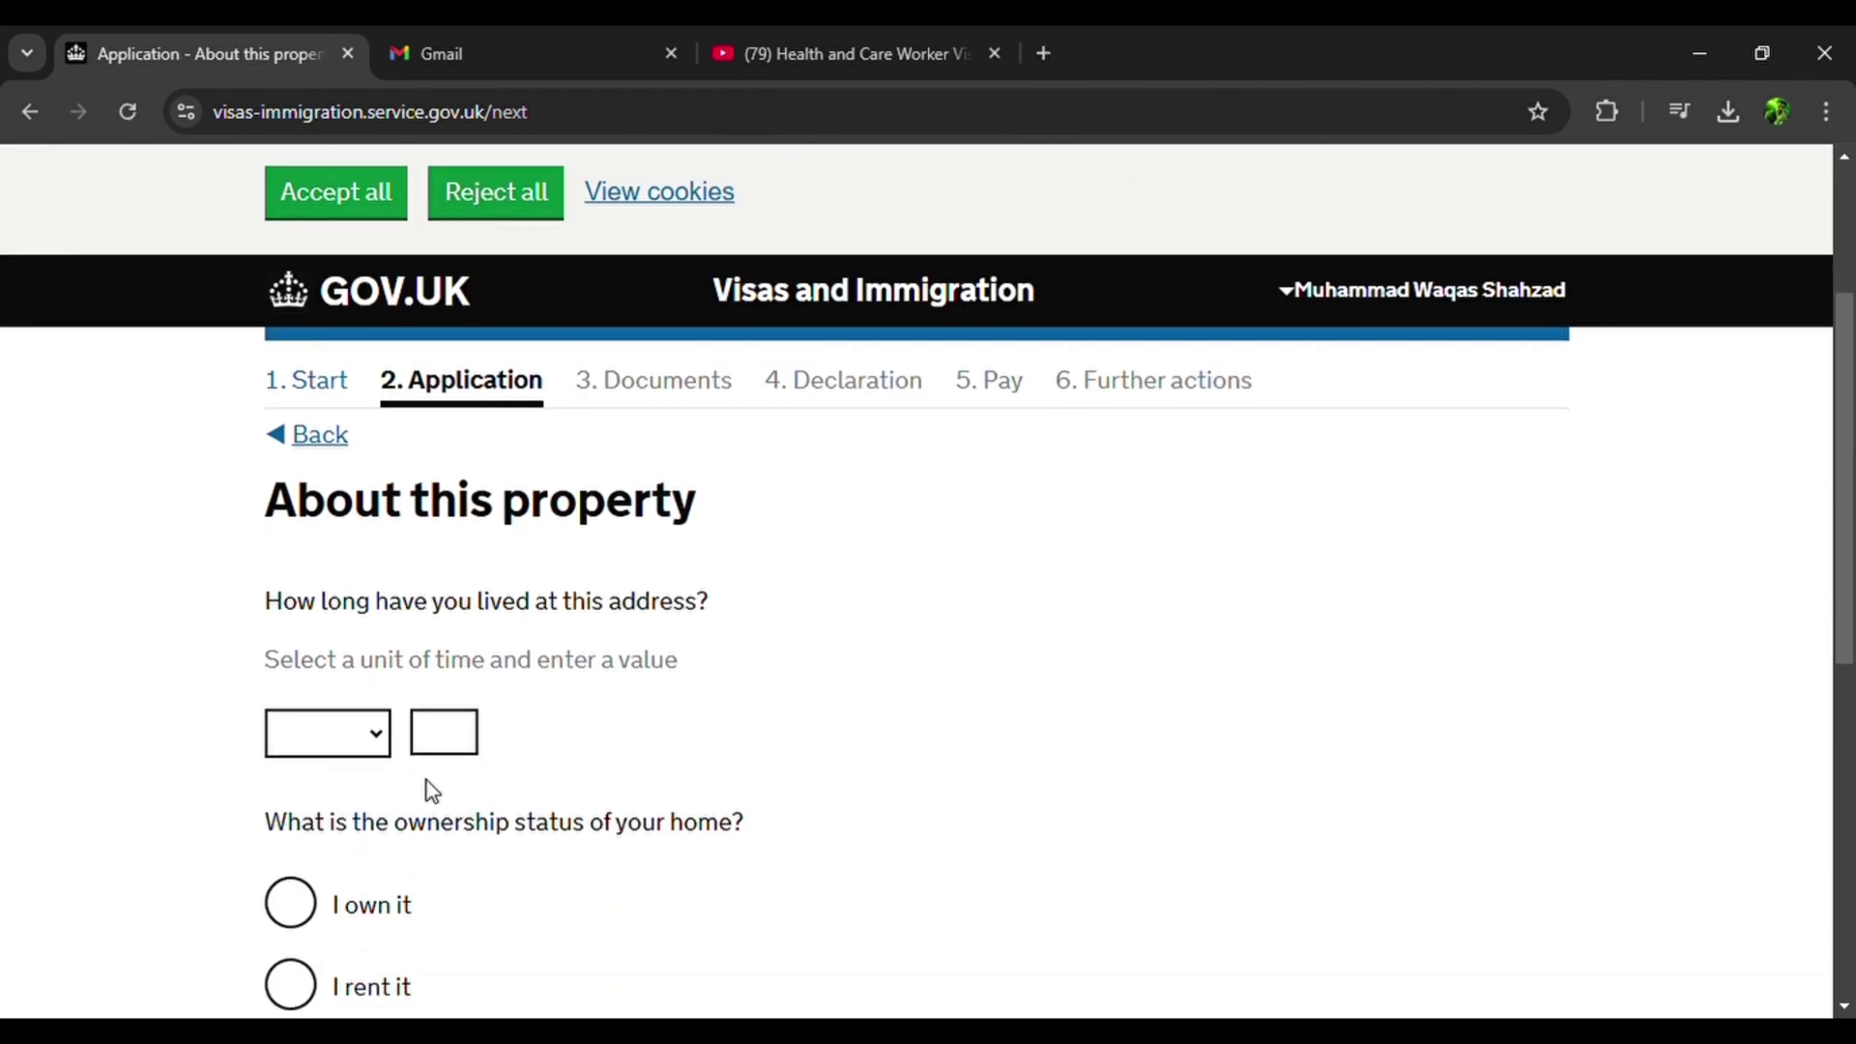
Record 23 years lived at the address with Other as the ownership status.
{"action": "left_click", "coordinate": [362, 737]}
{"action": "left_click", "coordinate": [328, 934]}
{"action": "left_click", "coordinate": [445, 752]}
{"action": "type", "text": "23"}
{"action": "scroll", "coordinate": [443, 752], "scroll_direction": "down", "scroll_amount": 2}
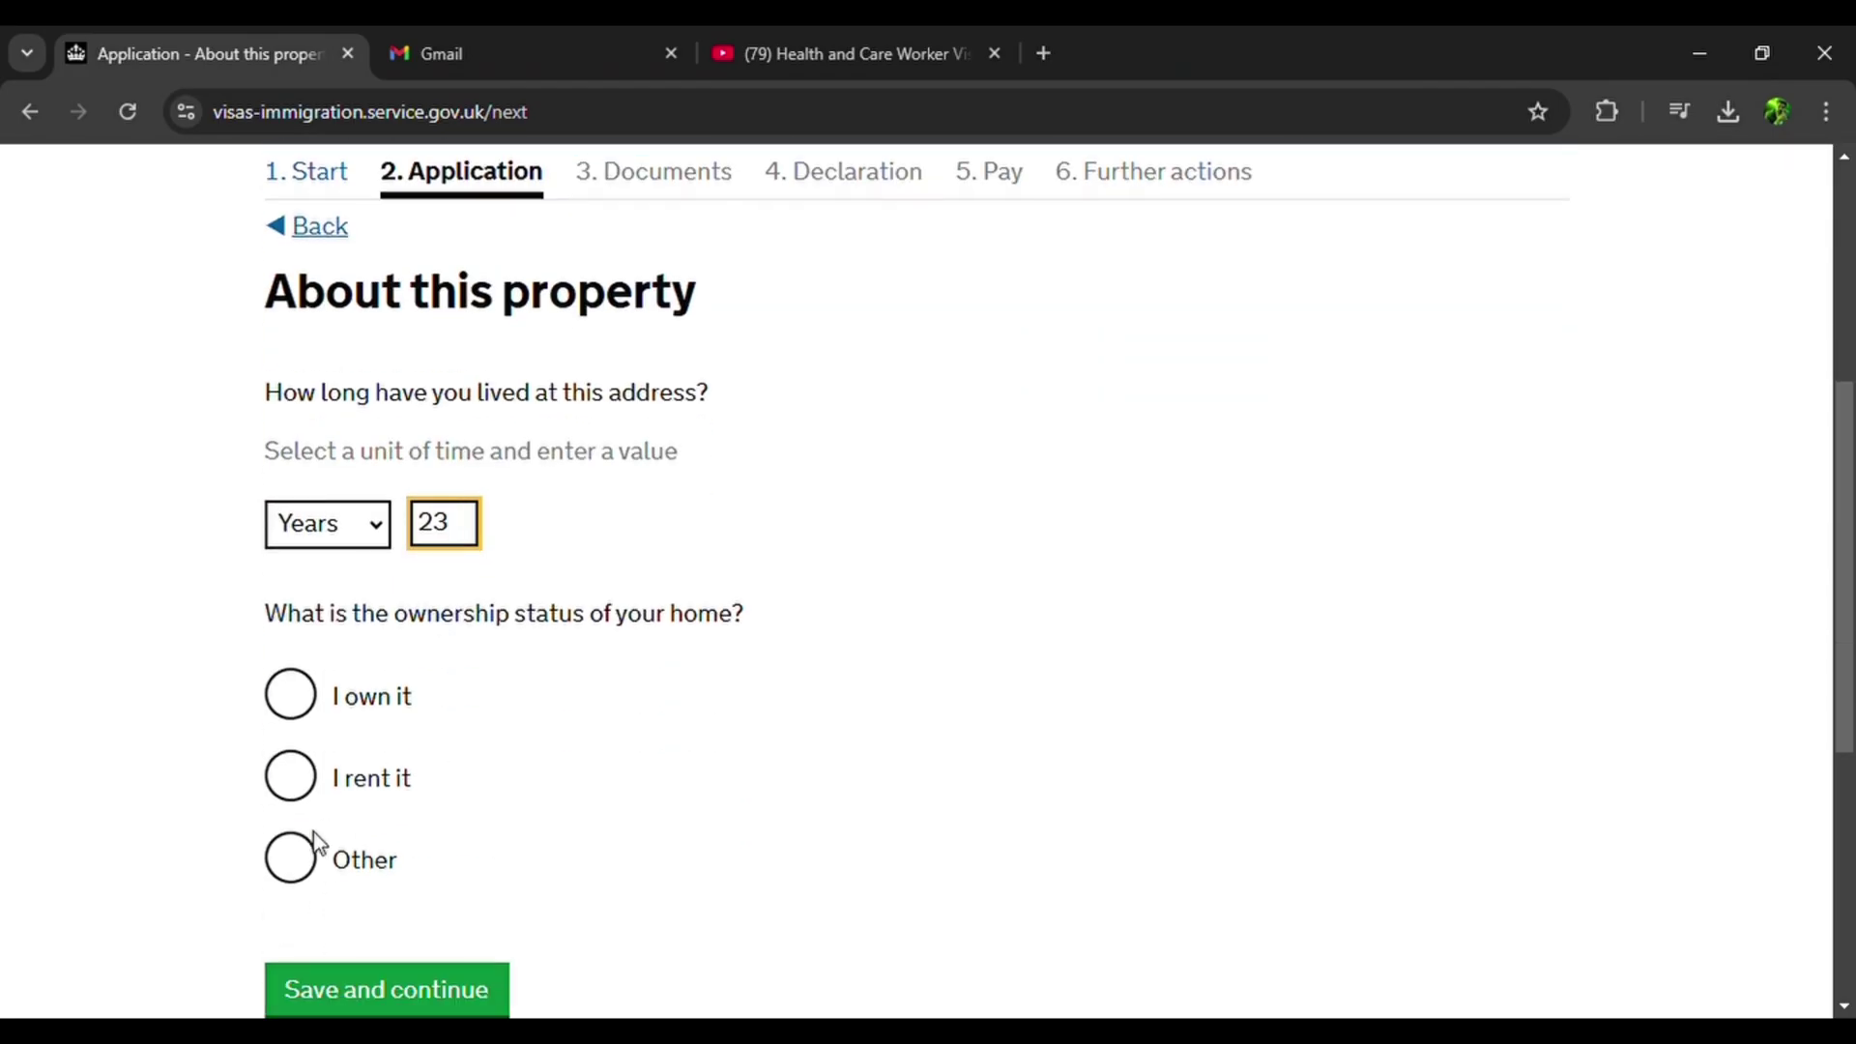
{"action": "left_click", "coordinate": [292, 871]}
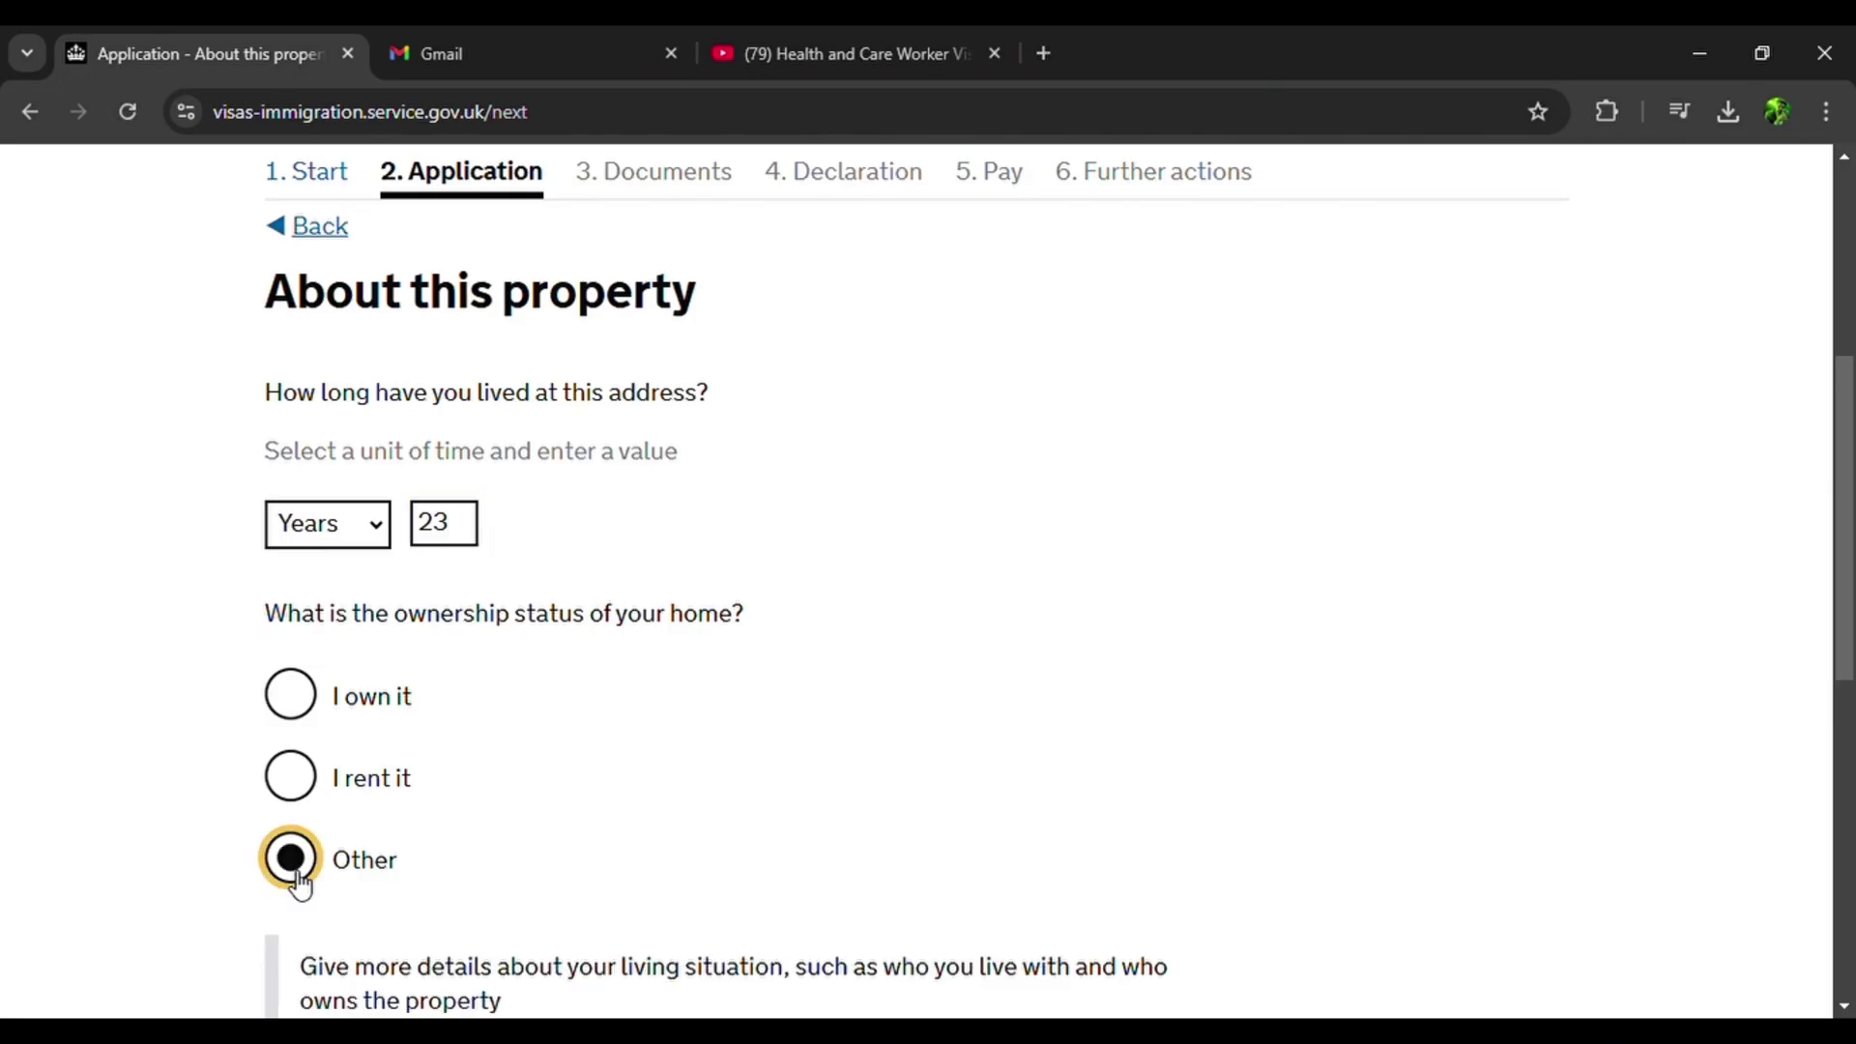
Describe the living situation, starting 'I live with my family. My Grand'.
{"action": "scroll", "coordinate": [500, 820], "scroll_direction": "down", "scroll_amount": 3}
{"action": "left_click", "coordinate": [538, 725]}
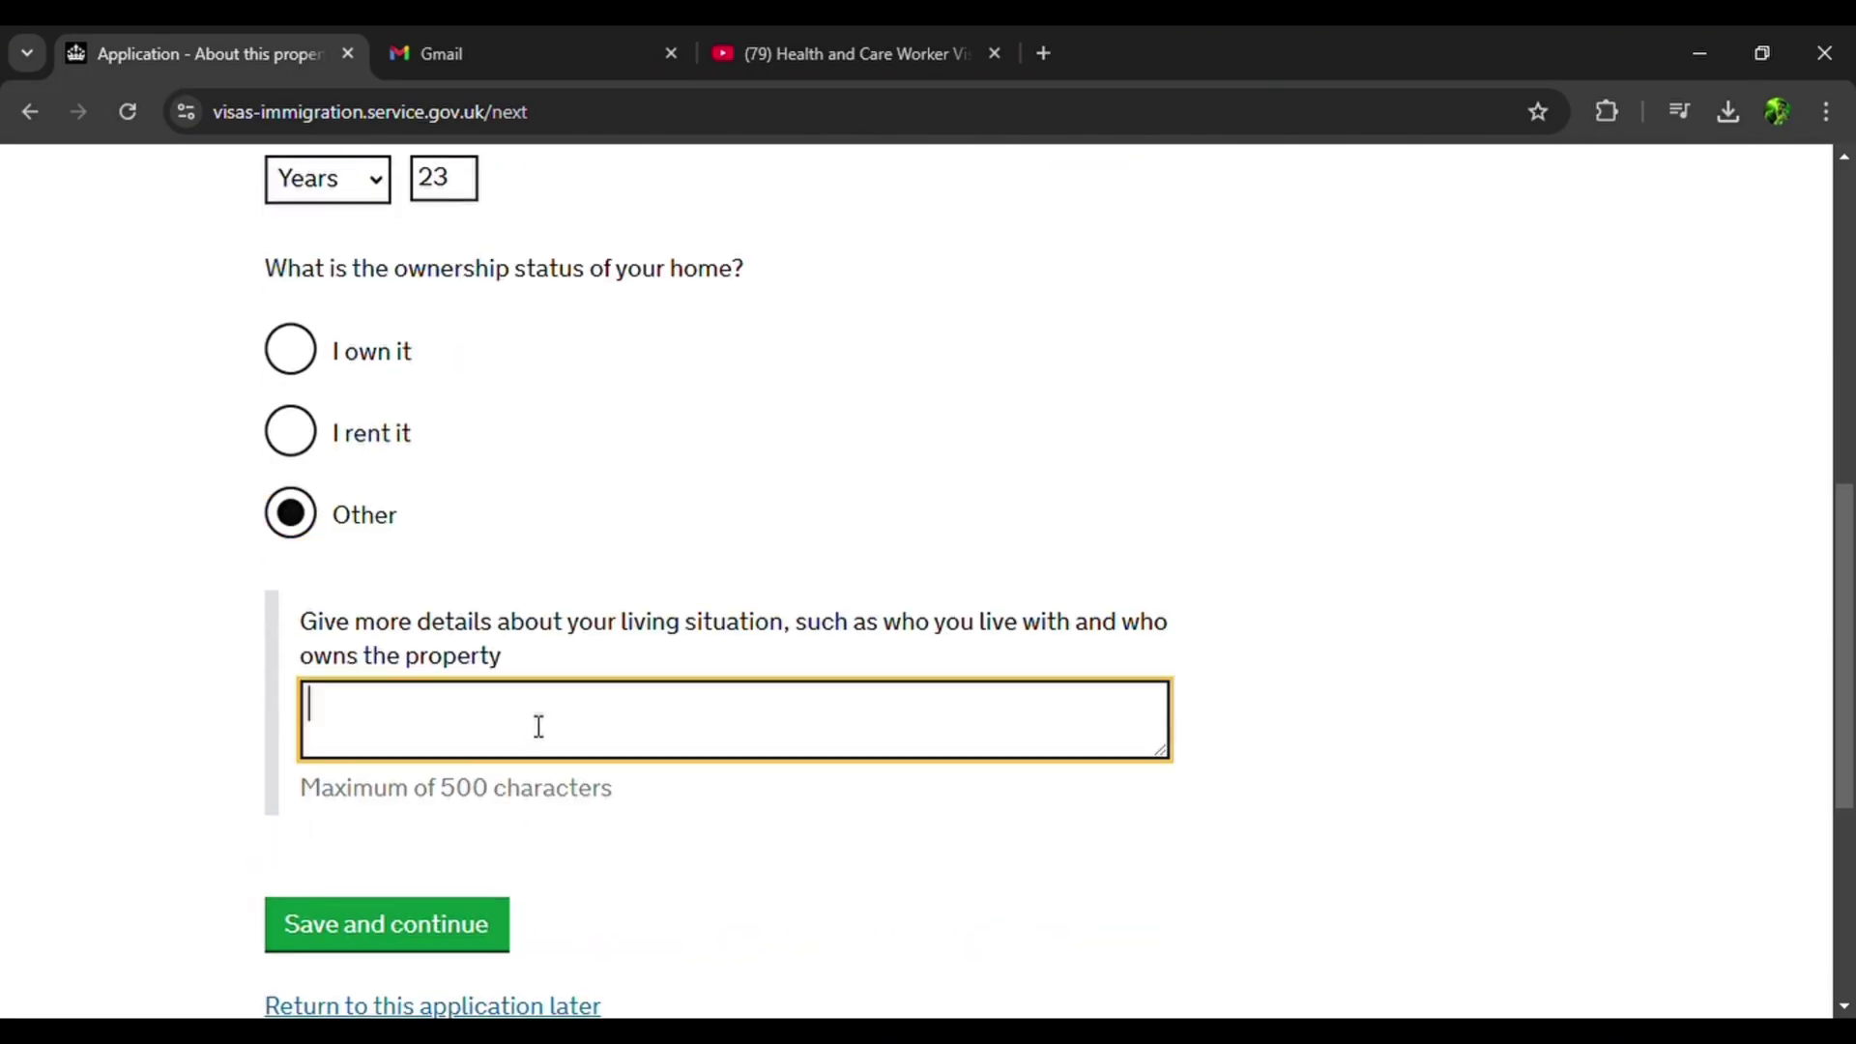
{"action": "type", "text": "I livew="}
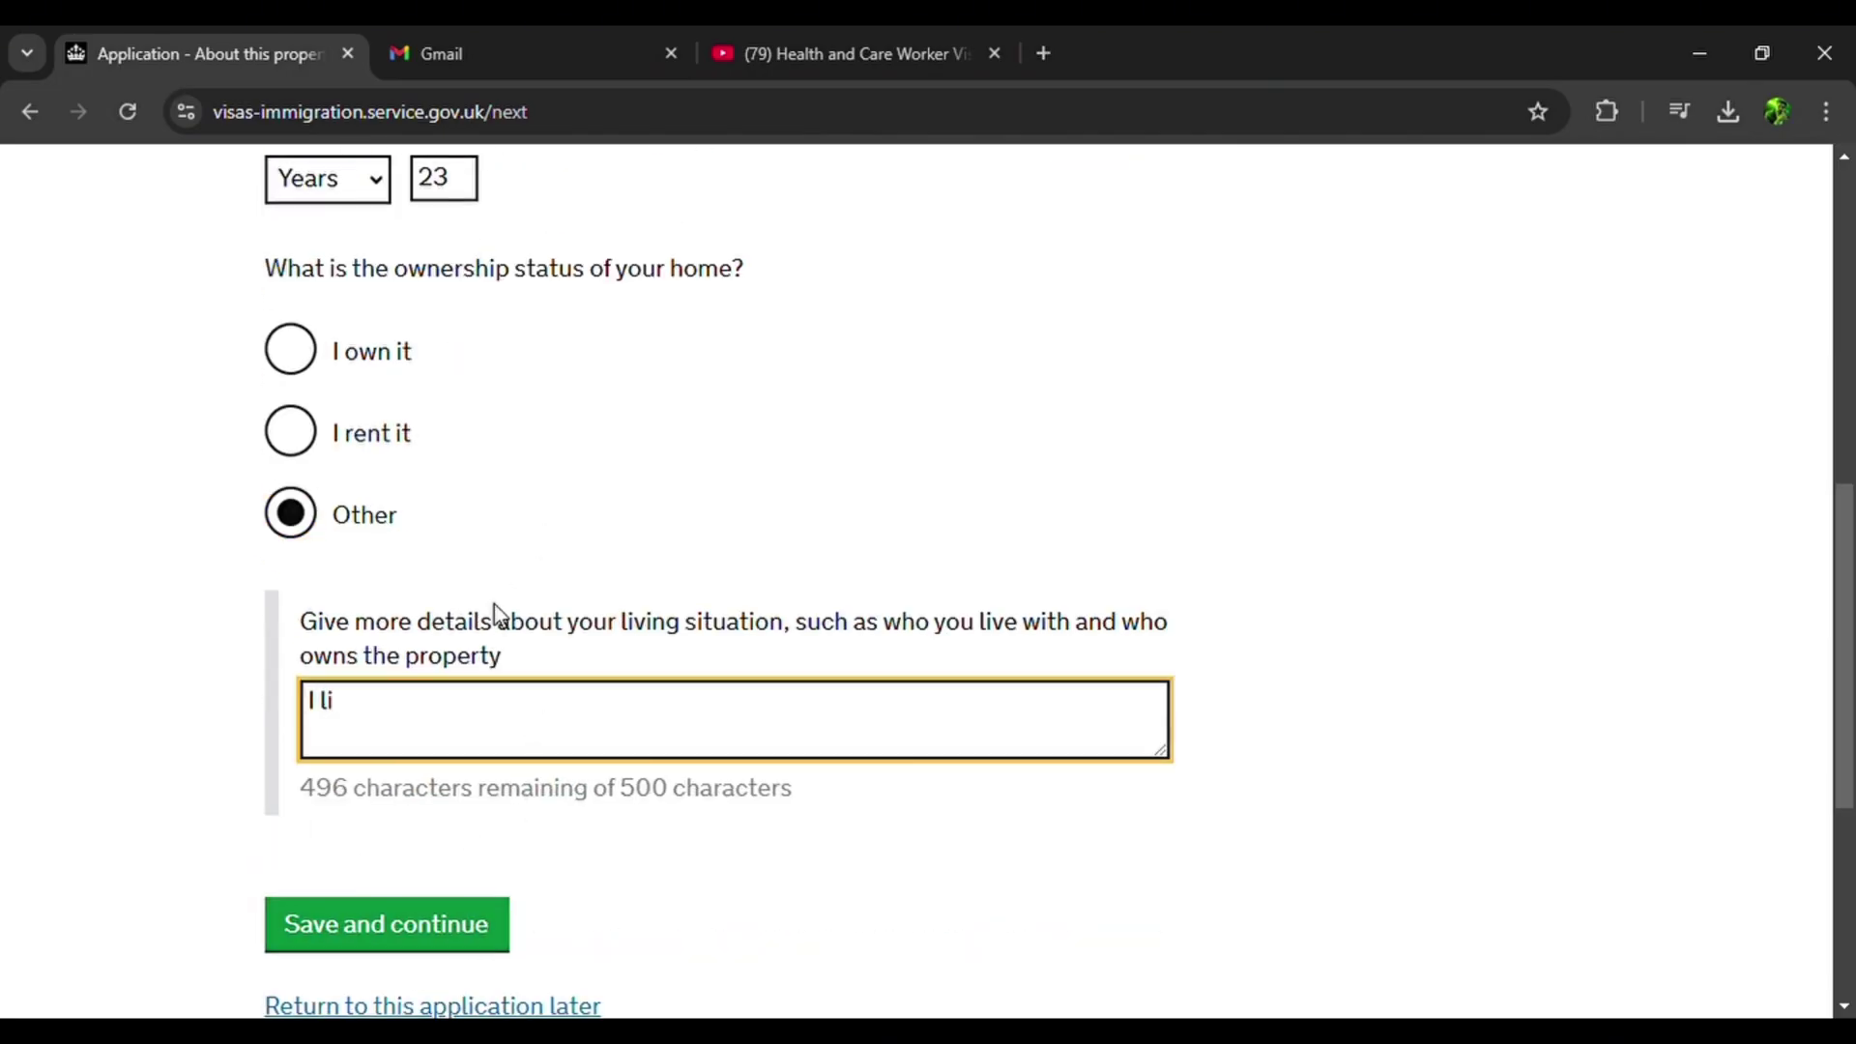
{"action": "key", "text": "BackSpace"}
{"action": "key", "text": "BackSpace"}
{"action": "type", "text": "with my family"}
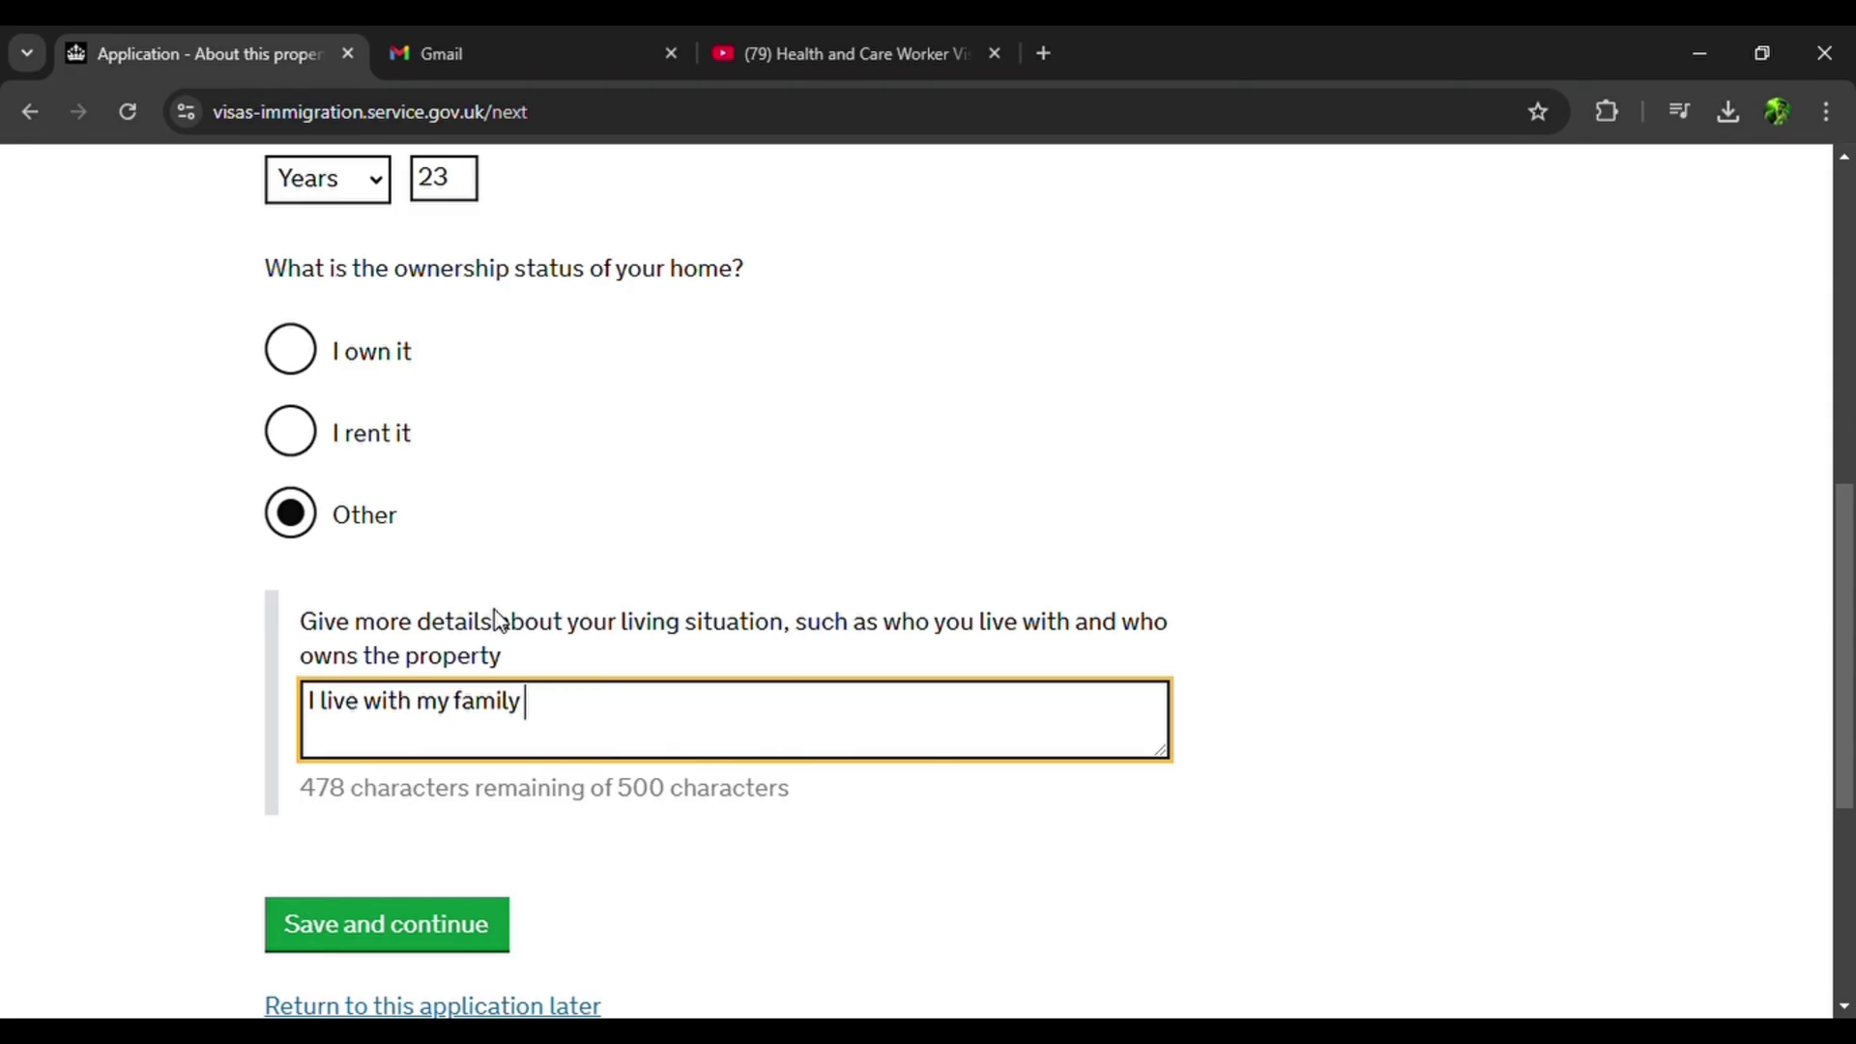
{"action": "type", "text": ". My Grand"}
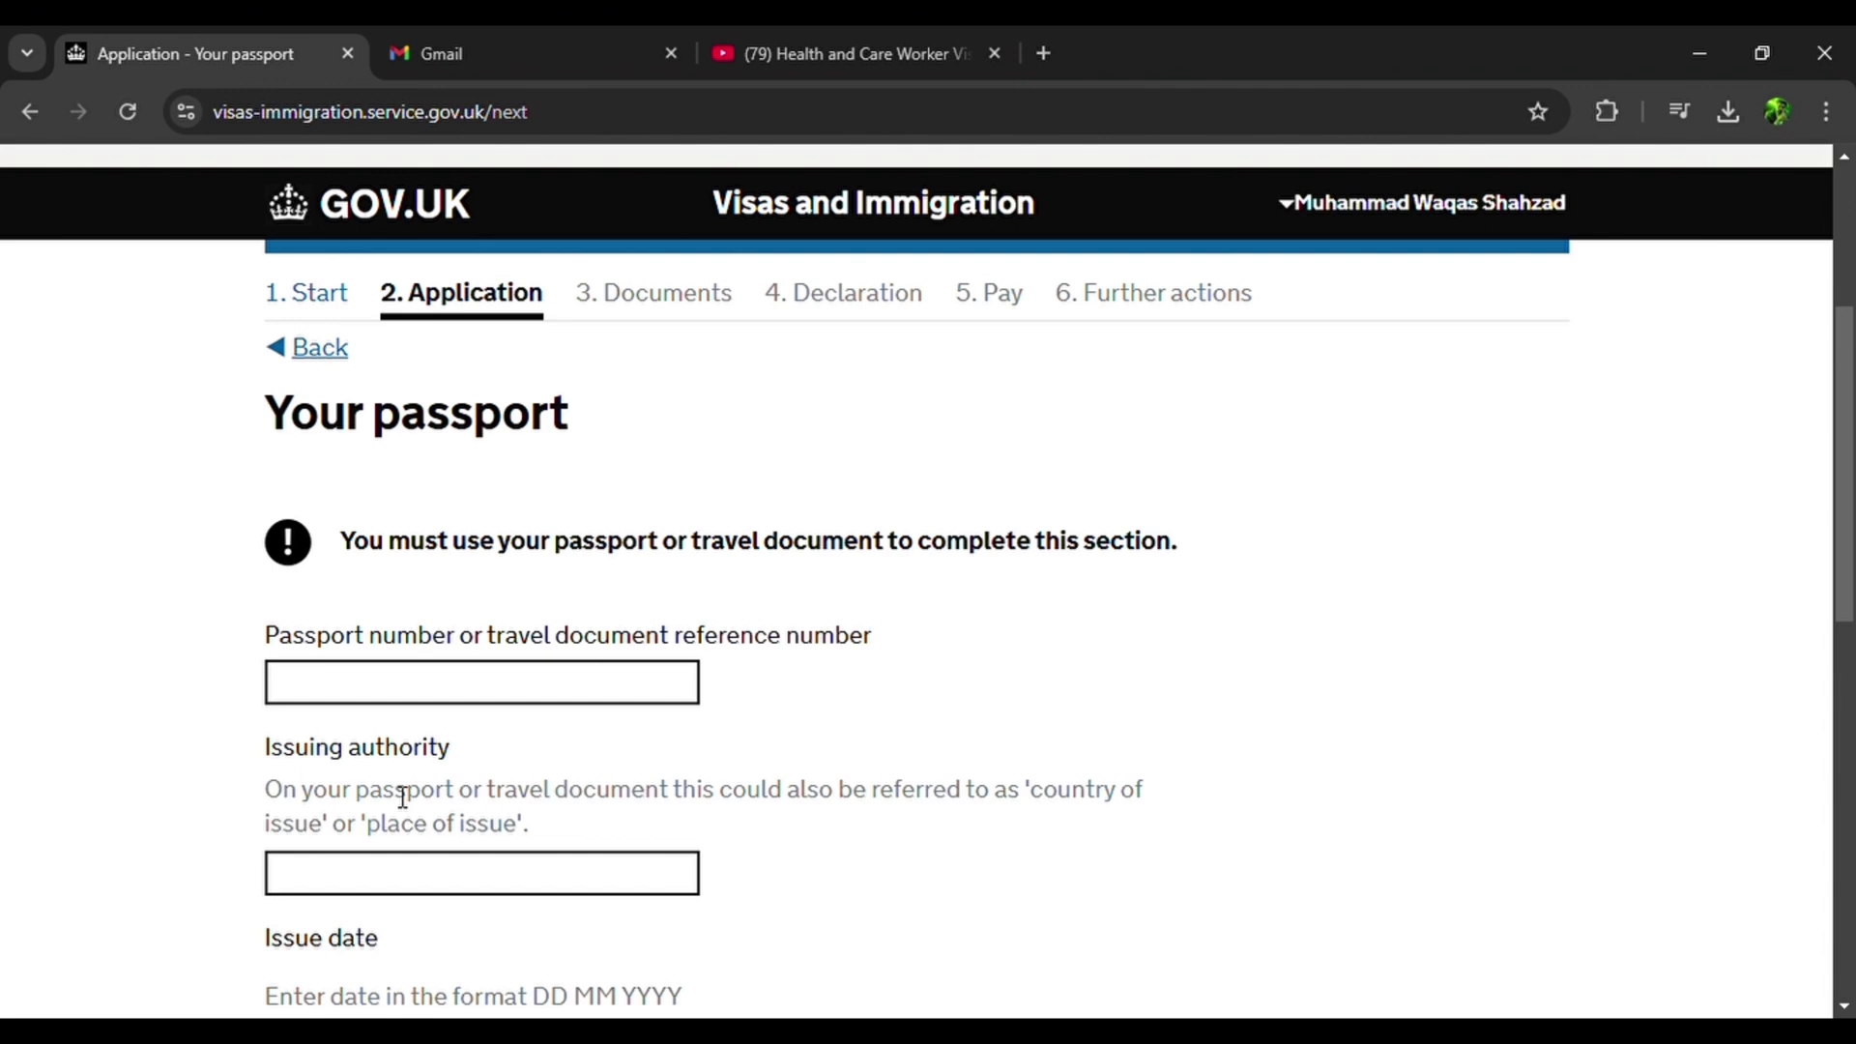
Save the passport page without changes.
{"action": "scroll", "coordinate": [431, 855], "scroll_direction": "down", "scroll_amount": 3}
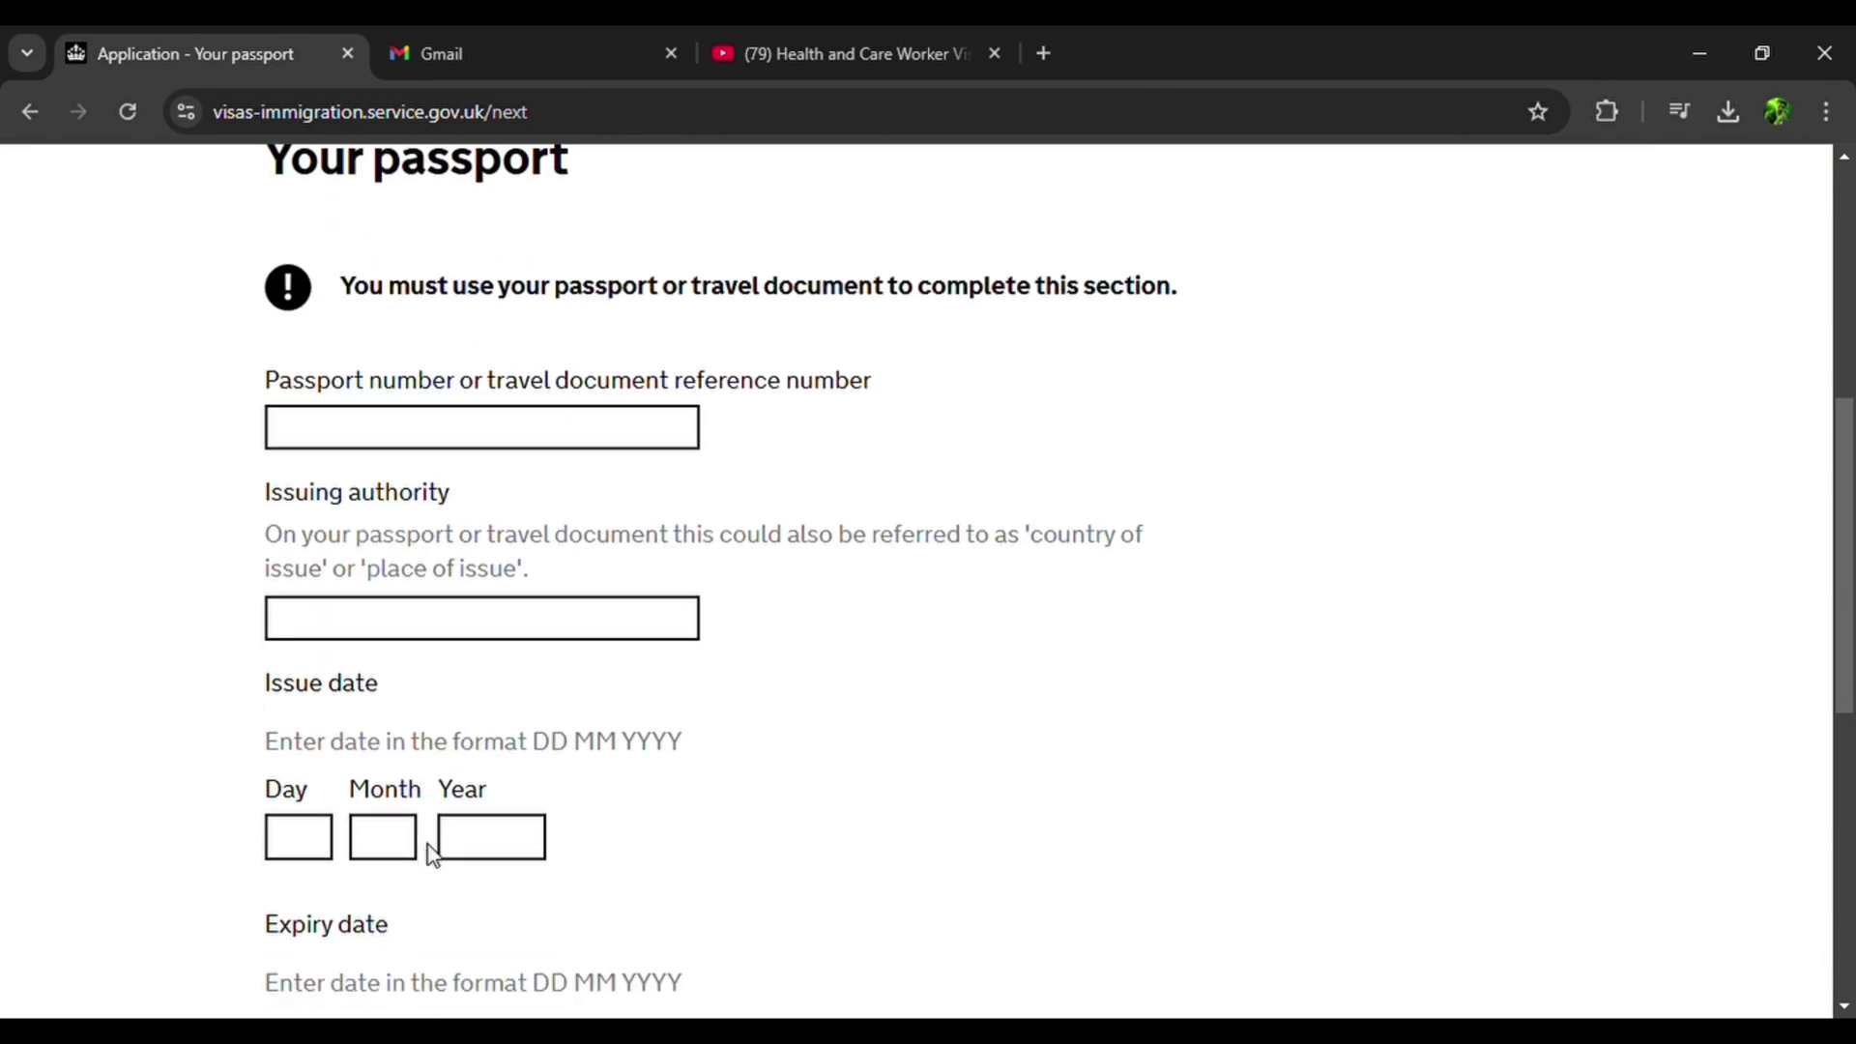
{"action": "scroll", "coordinate": [376, 598], "scroll_direction": "down", "scroll_amount": 3}
{"action": "left_click", "coordinate": [368, 944]}
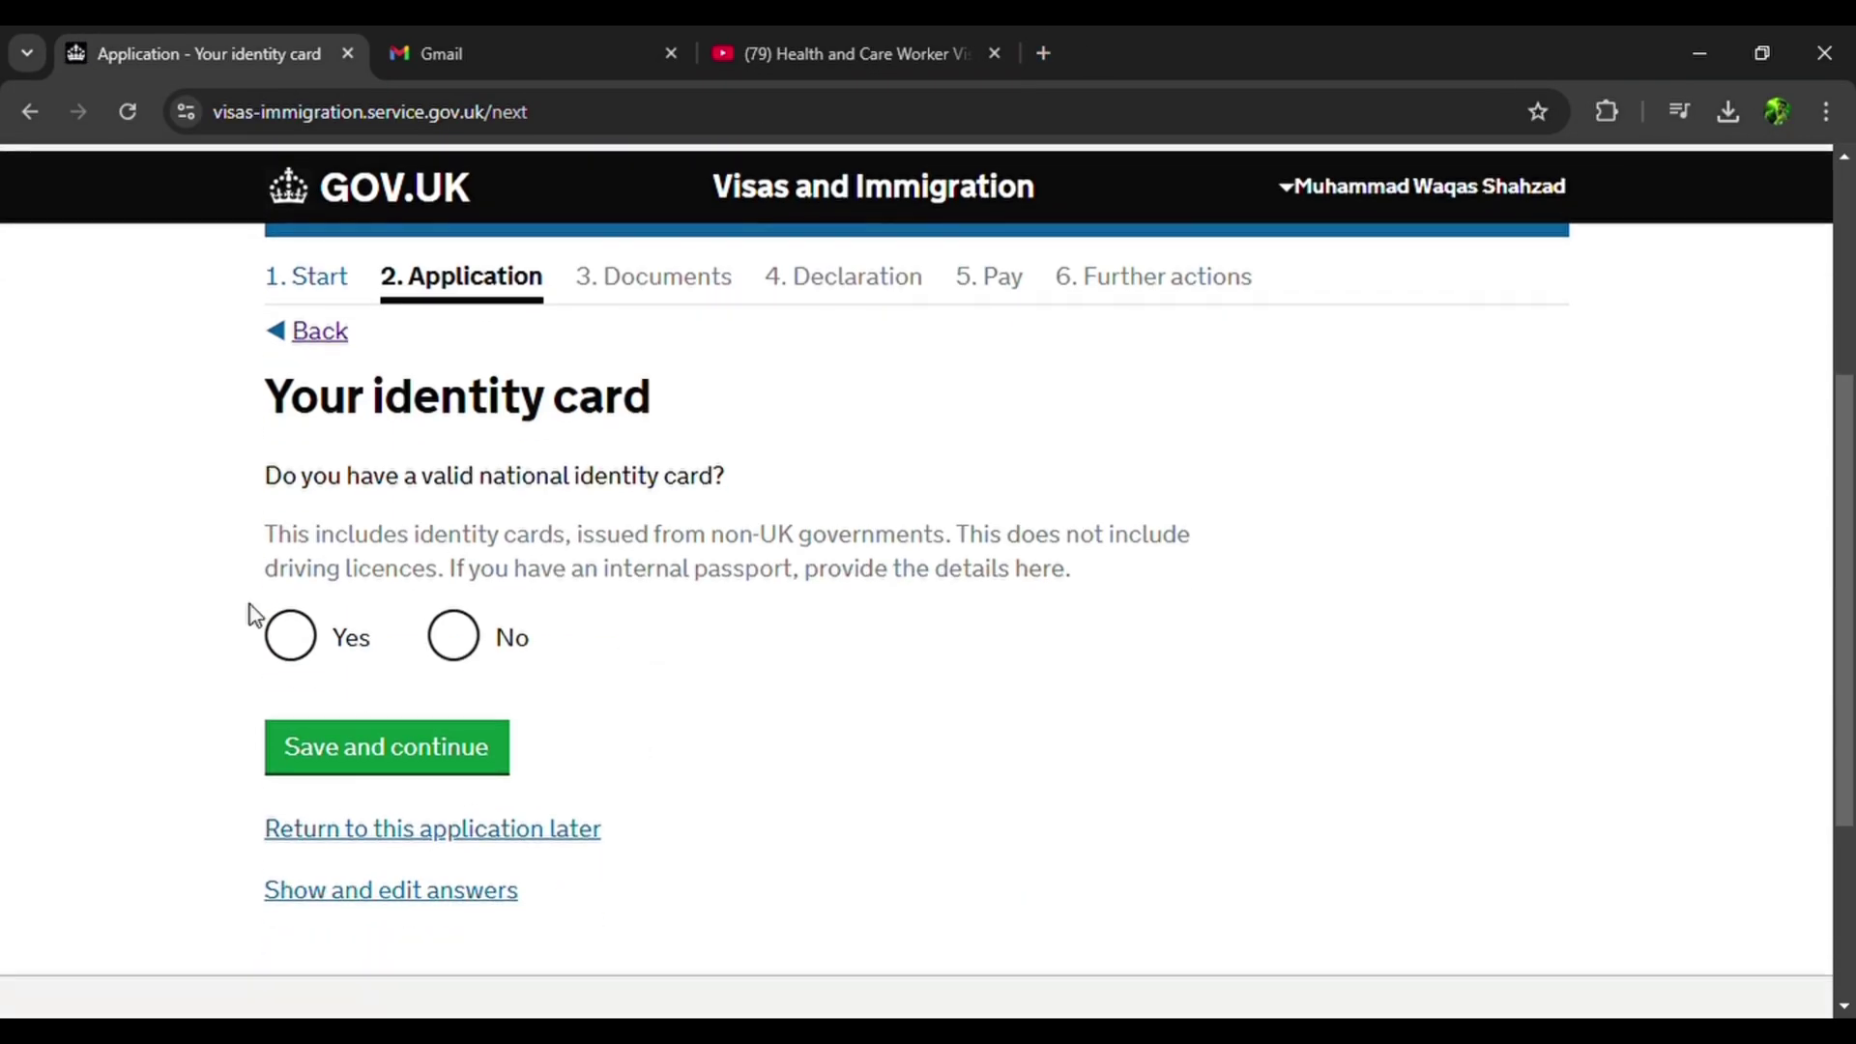
Answer Yes to holding a national identity card and fill in the card details.
{"action": "left_click", "coordinate": [301, 661]}
{"action": "left_click", "coordinate": [426, 833]}
{"action": "scroll", "coordinate": [715, 571], "scroll_direction": "down", "scroll_amount": 3}
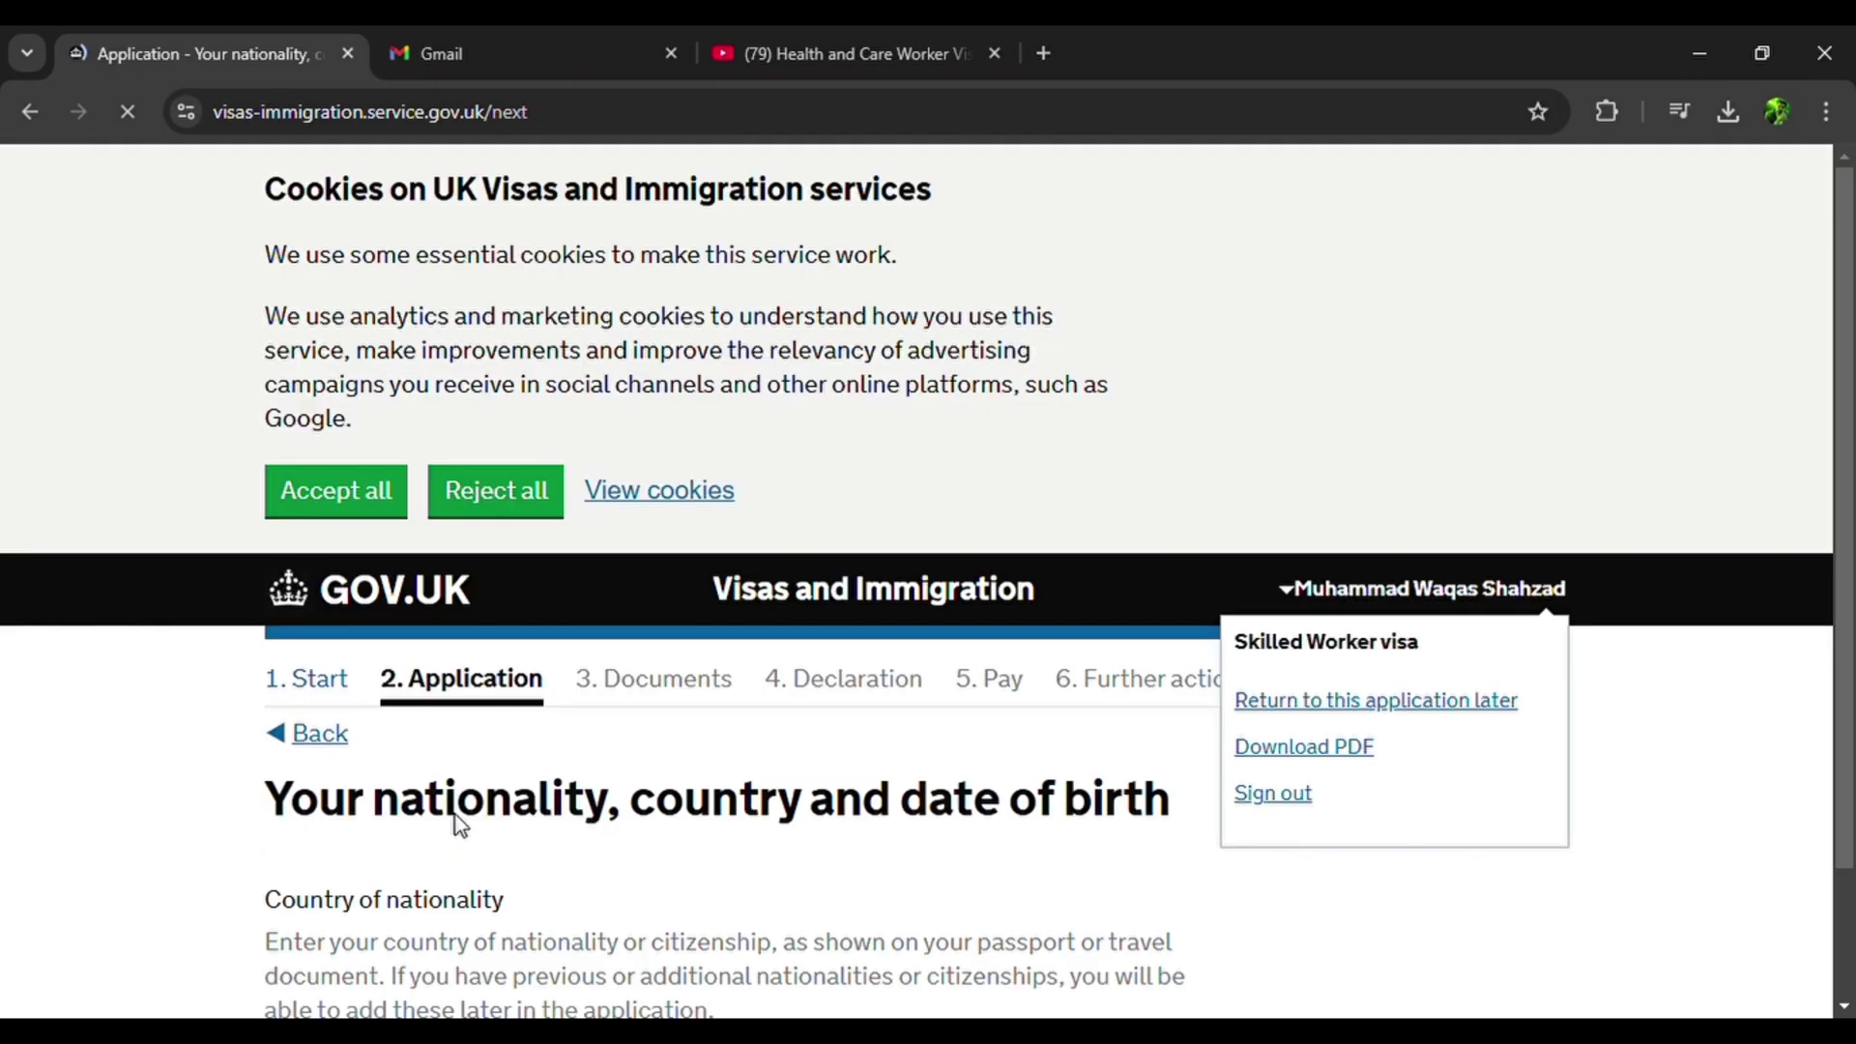
{"action": "scroll", "coordinate": [455, 825], "scroll_direction": "down", "scroll_amount": 6}
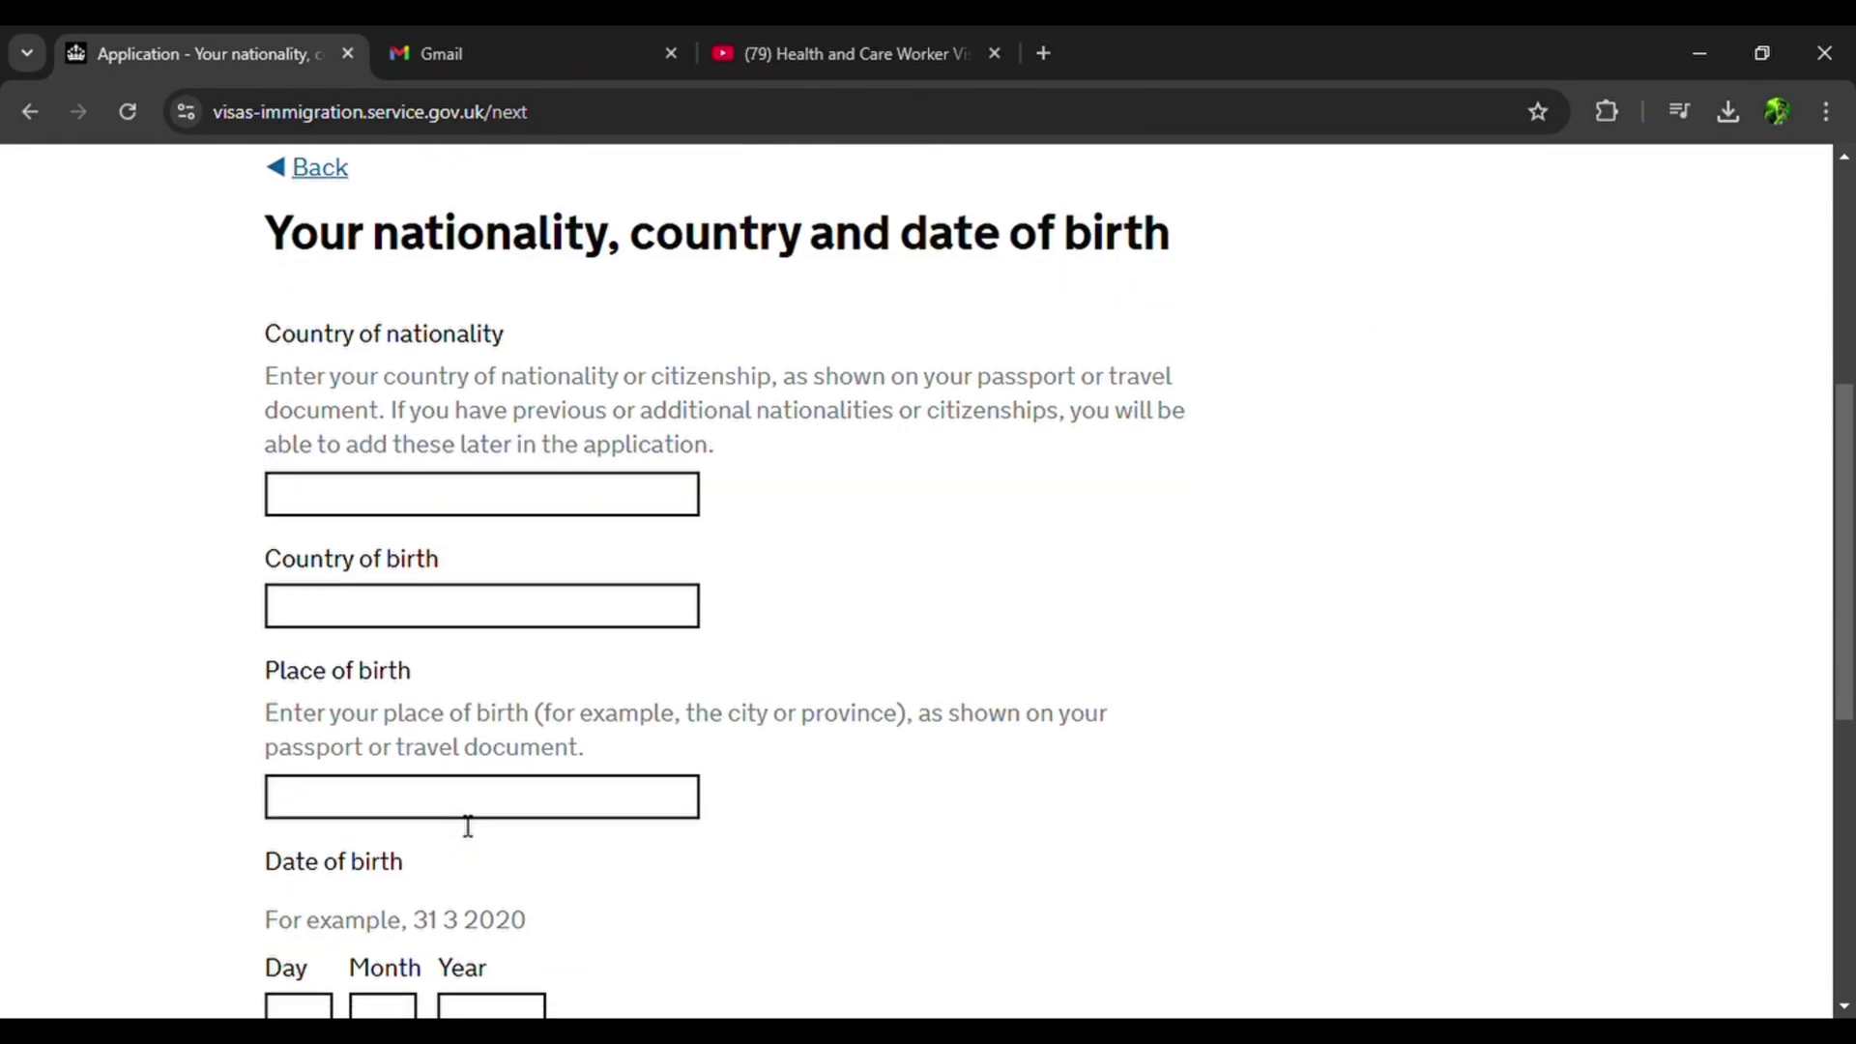
Set Pakistan as both the nationality and the country of birth.
{"action": "left_click", "coordinate": [438, 497]}
{"action": "left_click", "coordinate": [490, 555]}
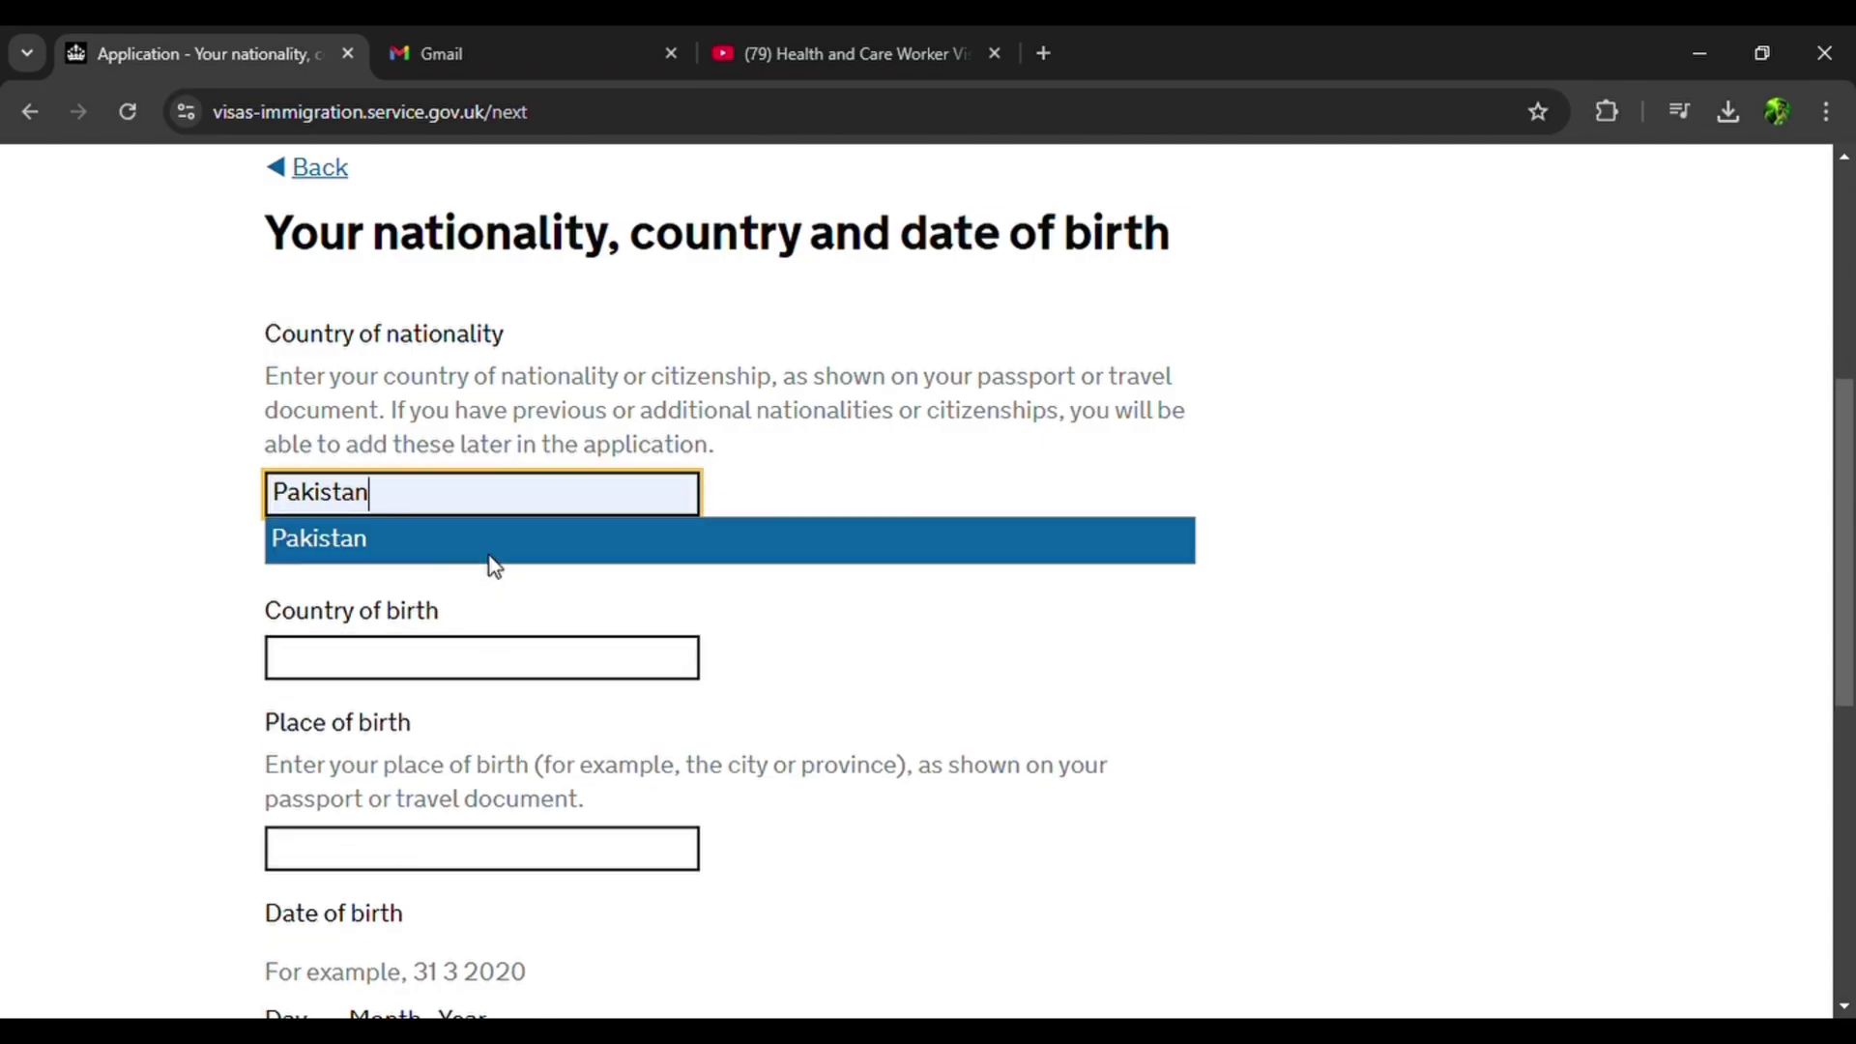
{"action": "left_click", "coordinate": [432, 543]}
{"action": "scroll", "coordinate": [404, 618], "scroll_direction": "down", "scroll_amount": 3}
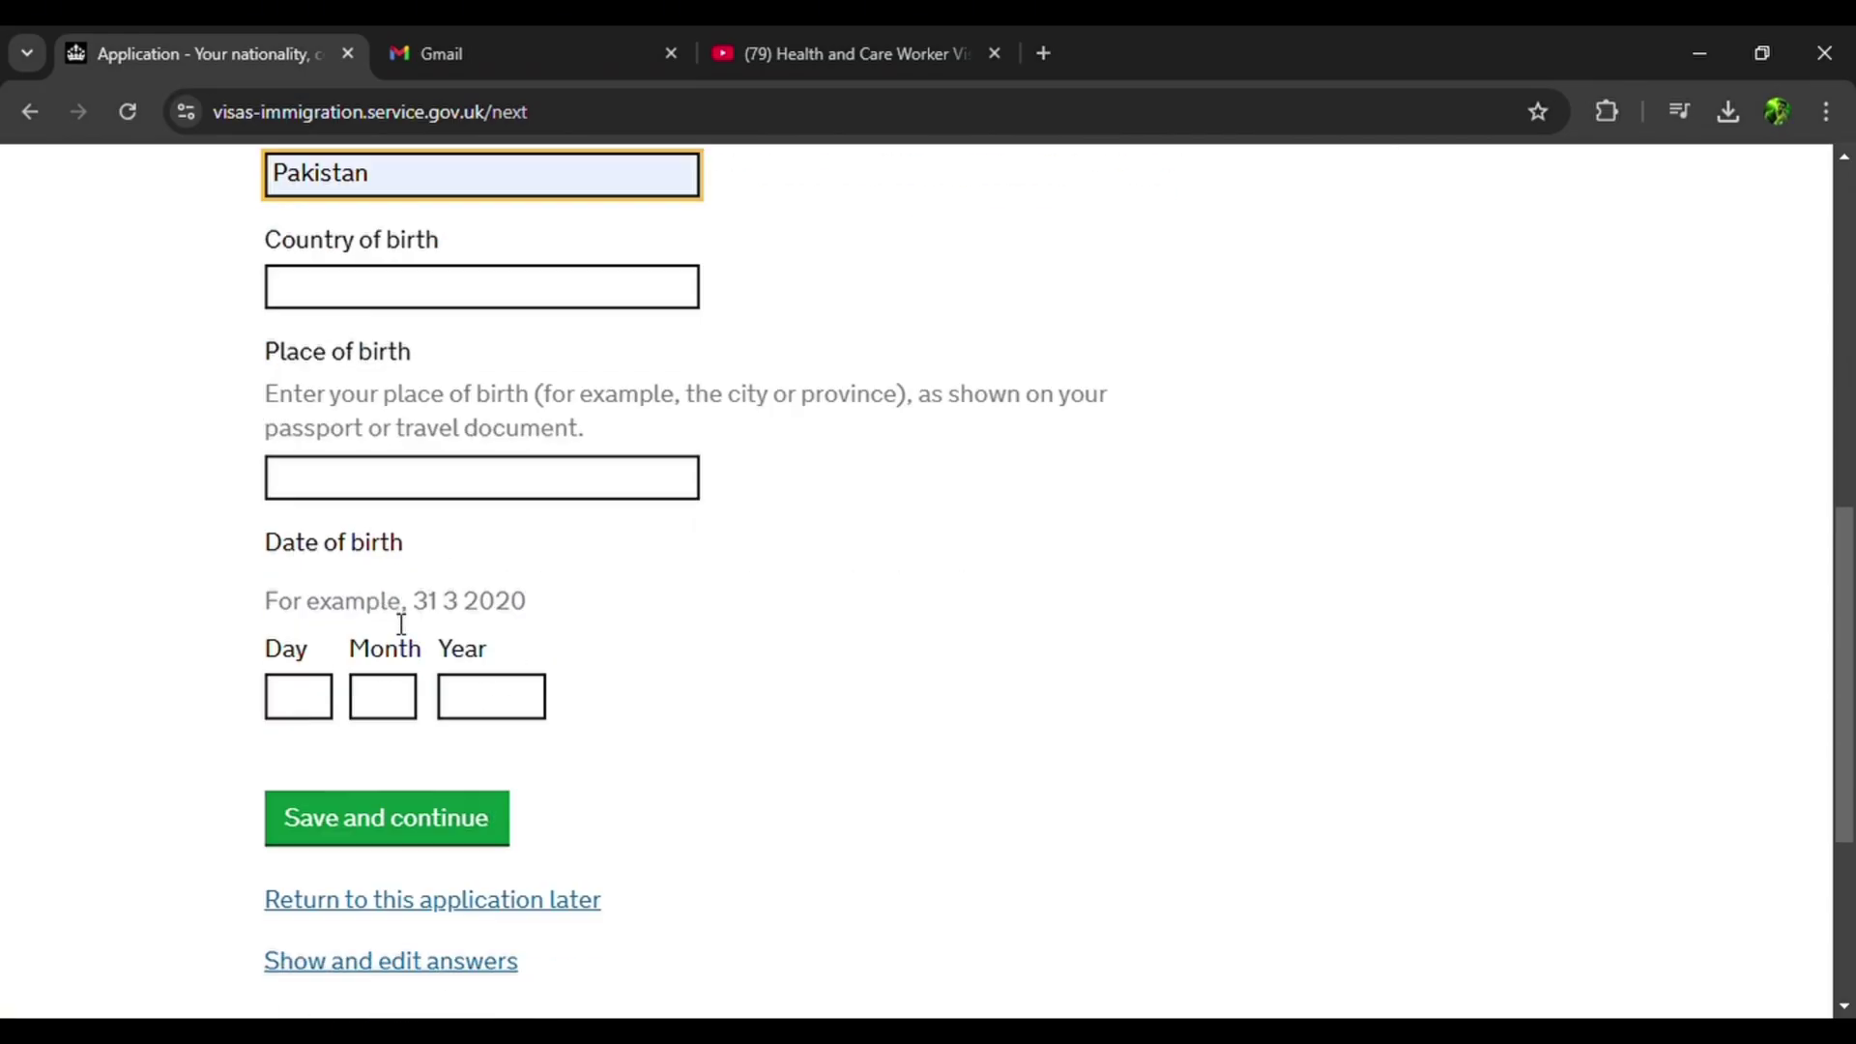
{"action": "scroll", "coordinate": [401, 623], "scroll_direction": "up", "scroll_amount": 2}
{"action": "left_click", "coordinate": [435, 488]}
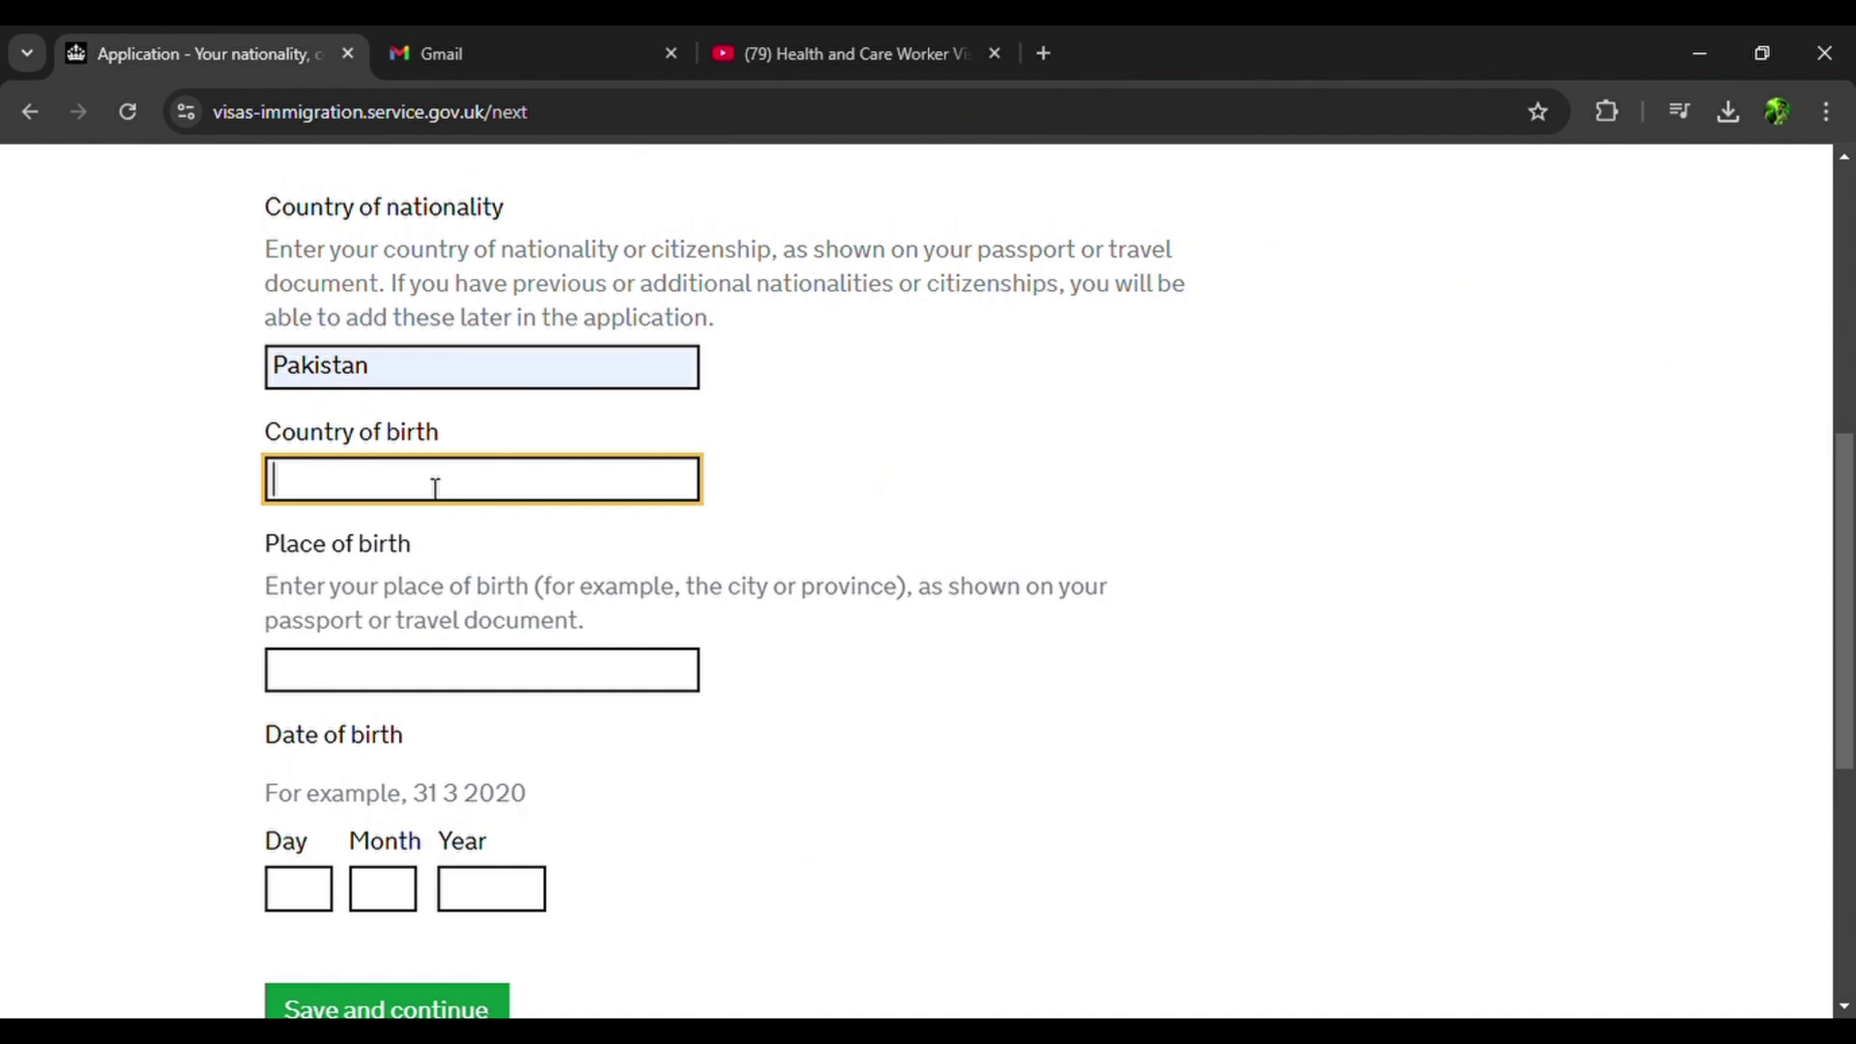
{"action": "type", "text": "Pakis"}
{"action": "left_click", "coordinate": [380, 522]}
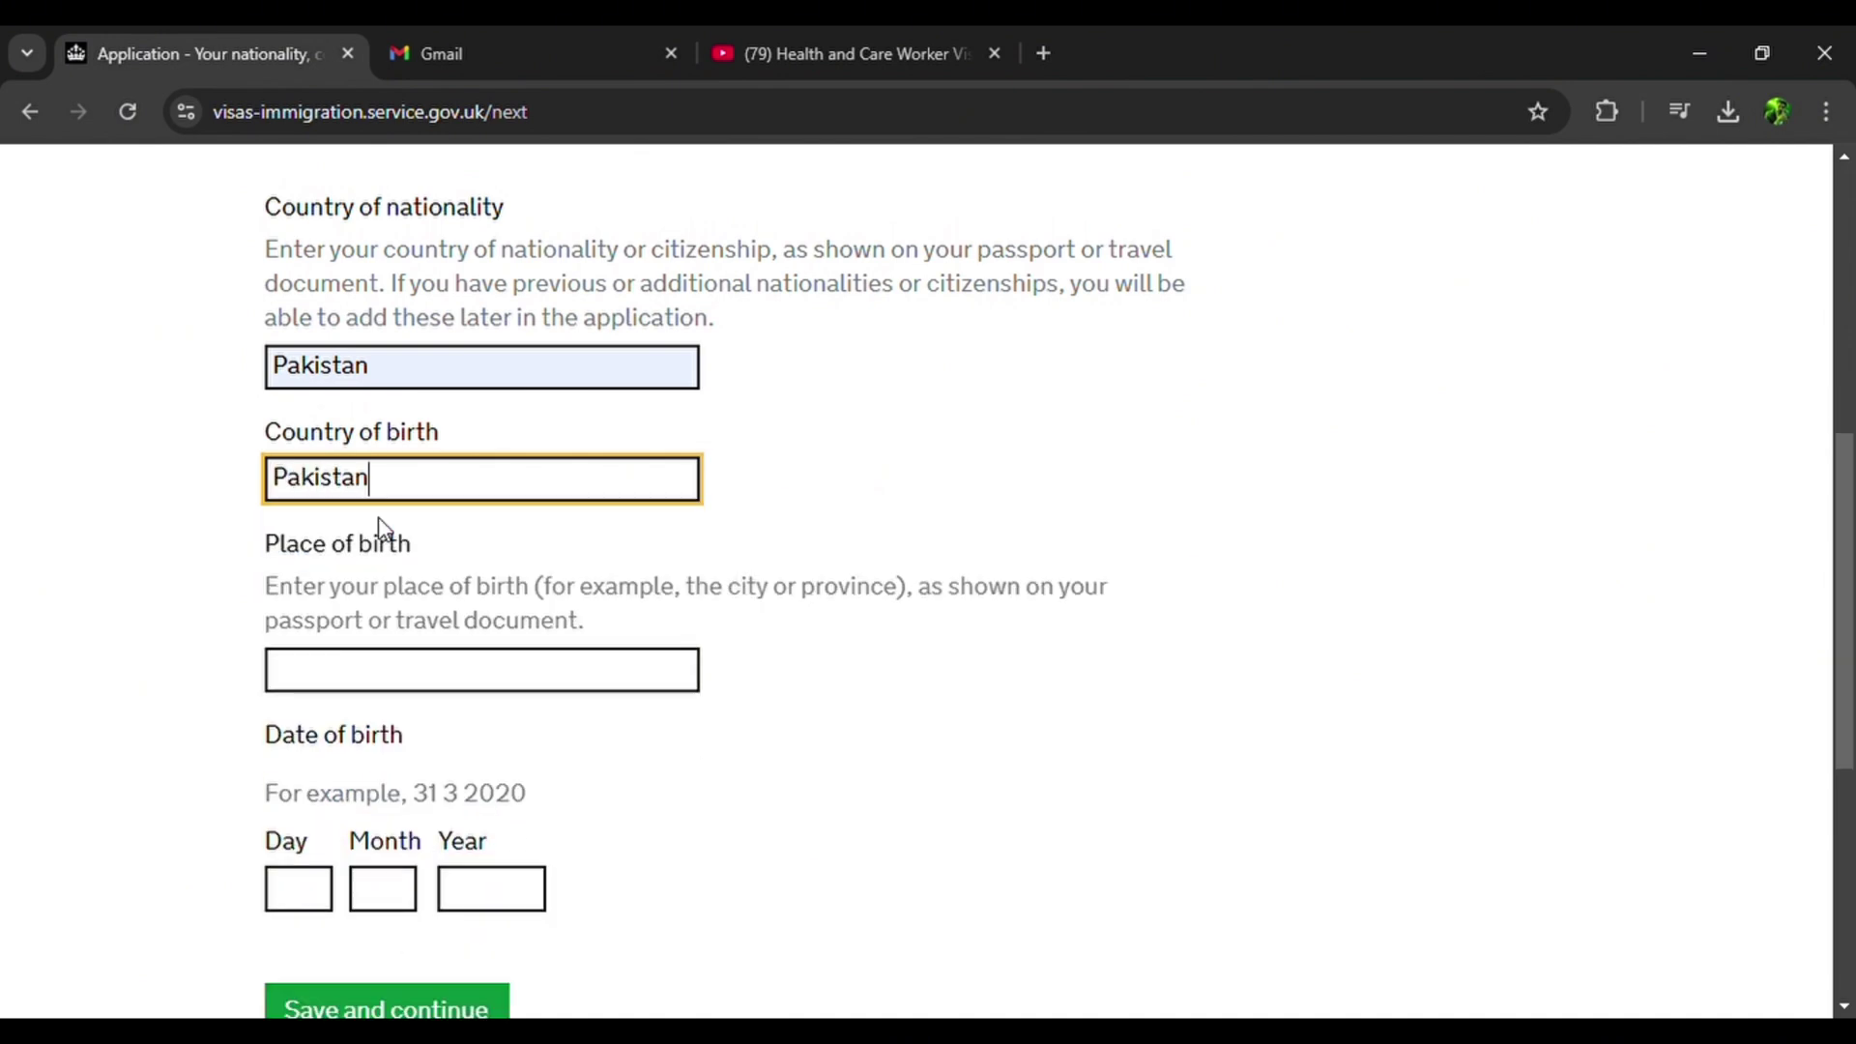
{"action": "left_click", "coordinate": [393, 688]}
{"action": "type", "text": "Lahor"}
{"action": "scroll", "coordinate": [393, 688], "scroll_direction": "down", "scroll_amount": 1}
{"action": "left_click", "coordinate": [290, 764]}
{"action": "key", "text": "Tab"}
{"action": "key", "text": "Tab"}
{"action": "scroll", "coordinate": [387, 676], "scroll_direction": "down", "scroll_amount": 1}
{"action": "left_click", "coordinate": [424, 756]}
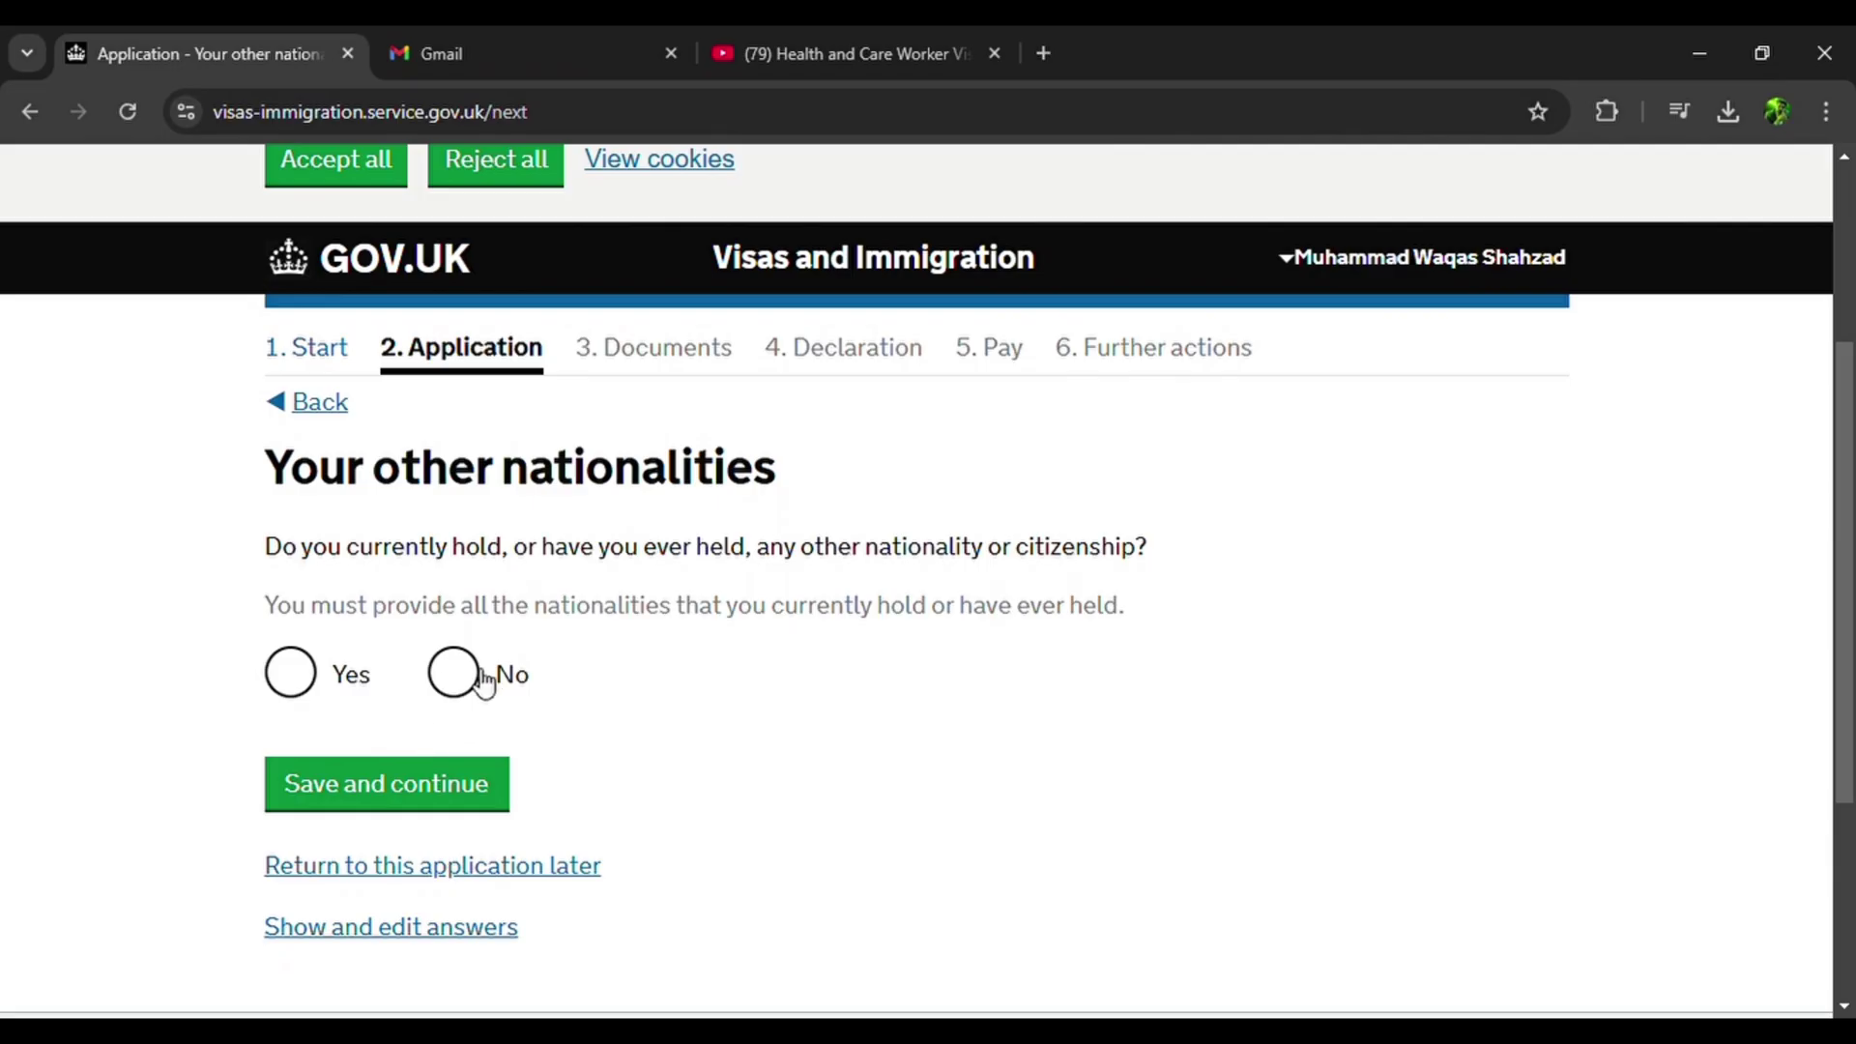
Declare no other nationalities and choose English as the preferred spoken language.
{"action": "left_click", "coordinate": [454, 676]}
{"action": "left_click", "coordinate": [406, 800]}
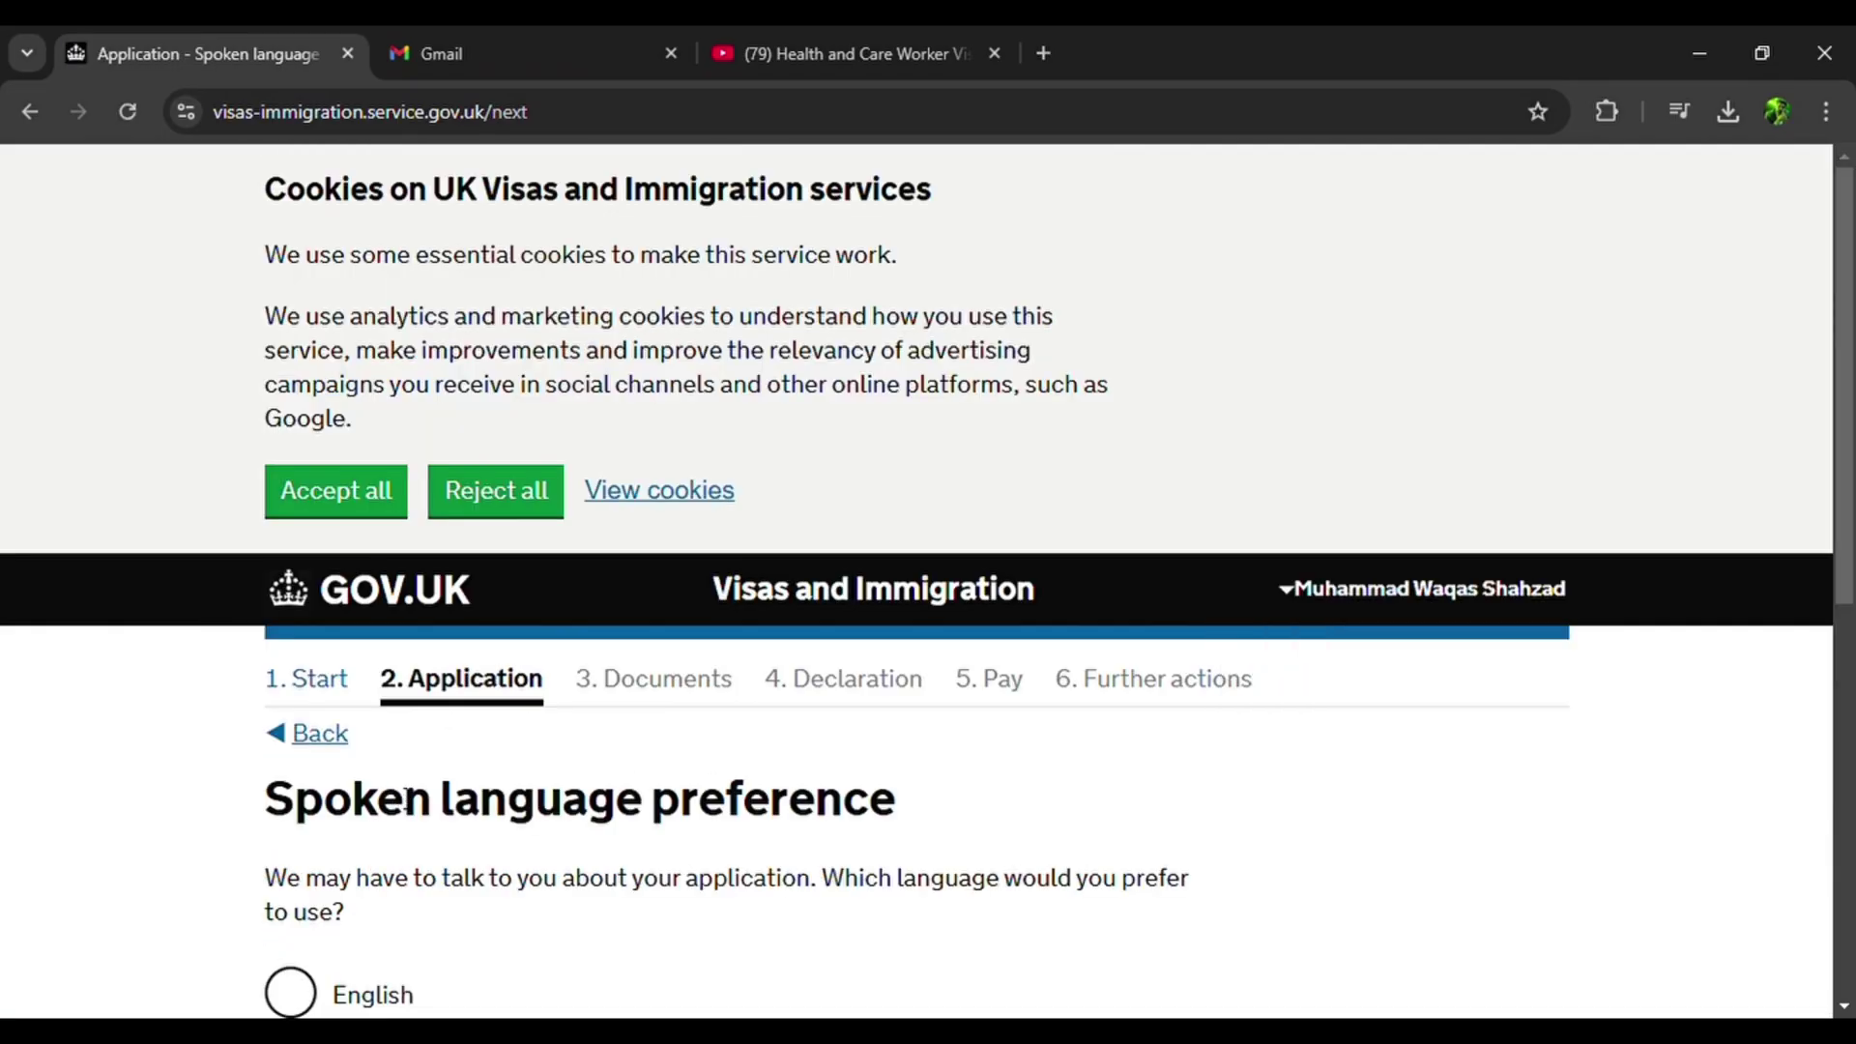
{"action": "scroll", "coordinate": [397, 795], "scroll_direction": "down", "scroll_amount": 4}
{"action": "left_click", "coordinate": [302, 617]}
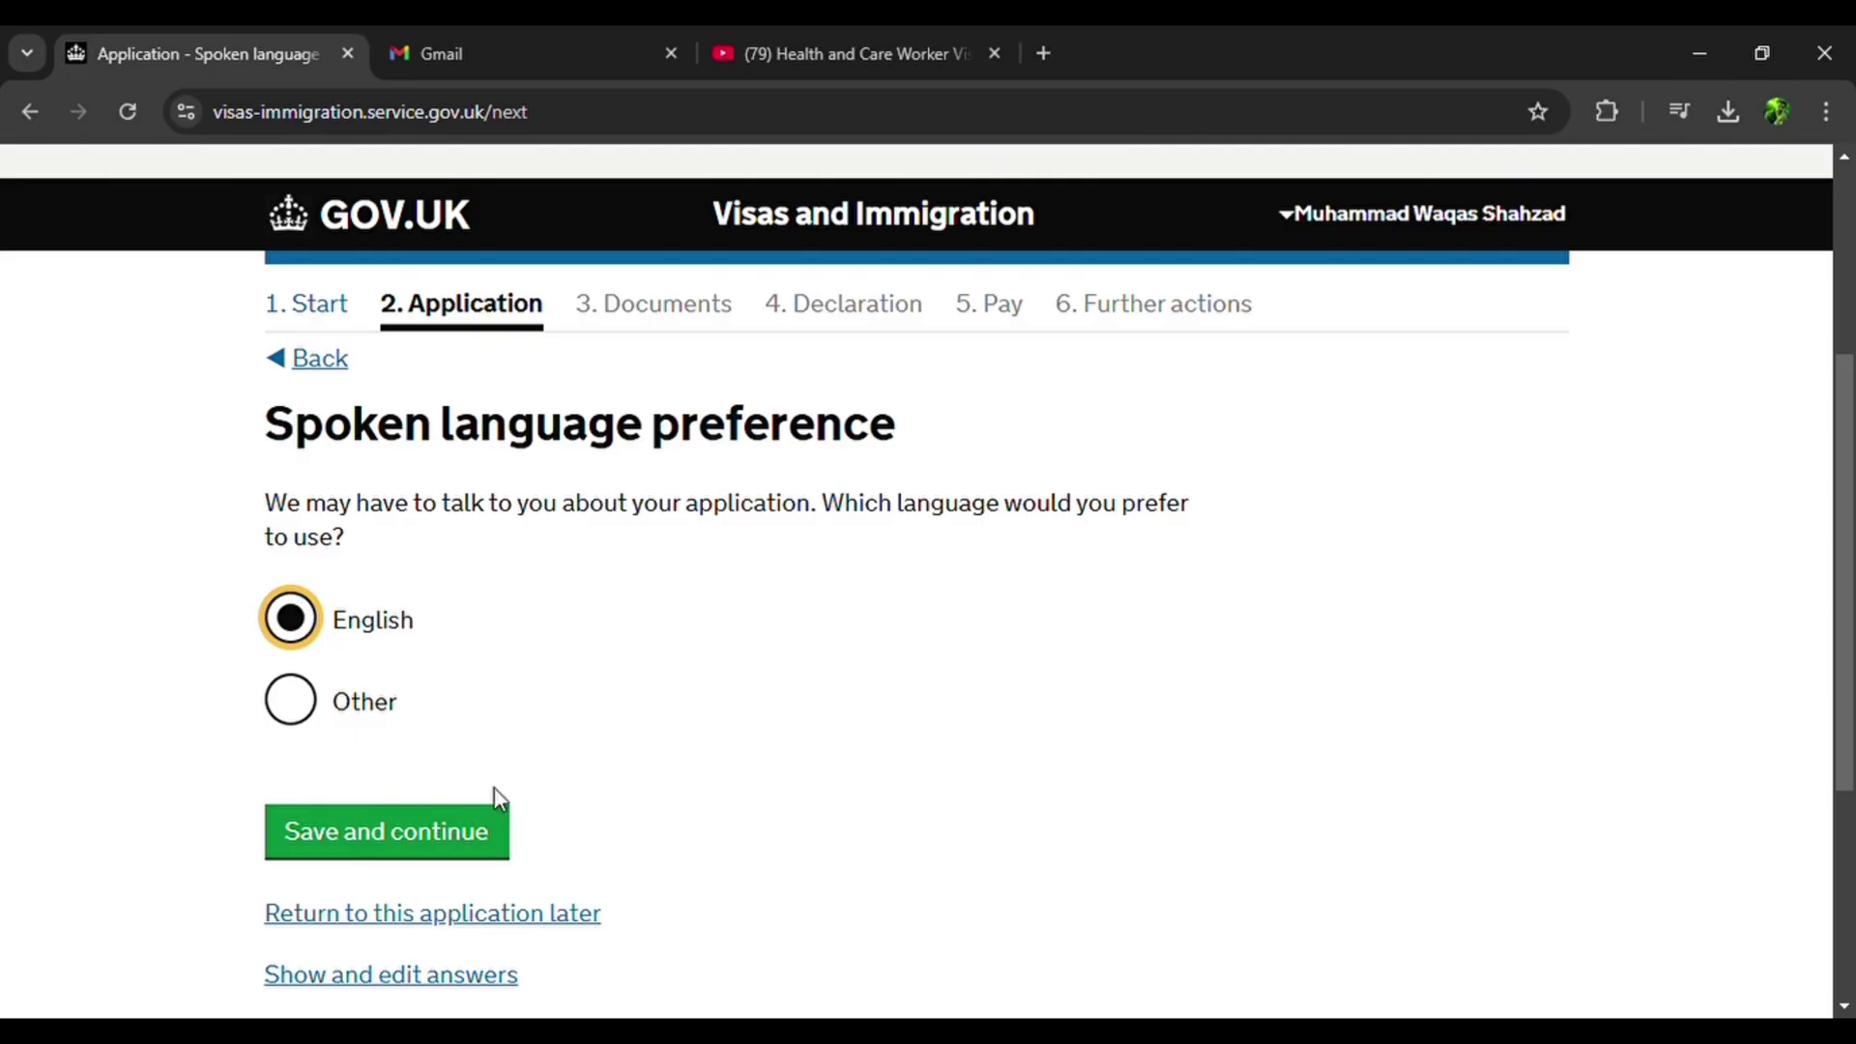
{"action": "left_click", "coordinate": [434, 847]}
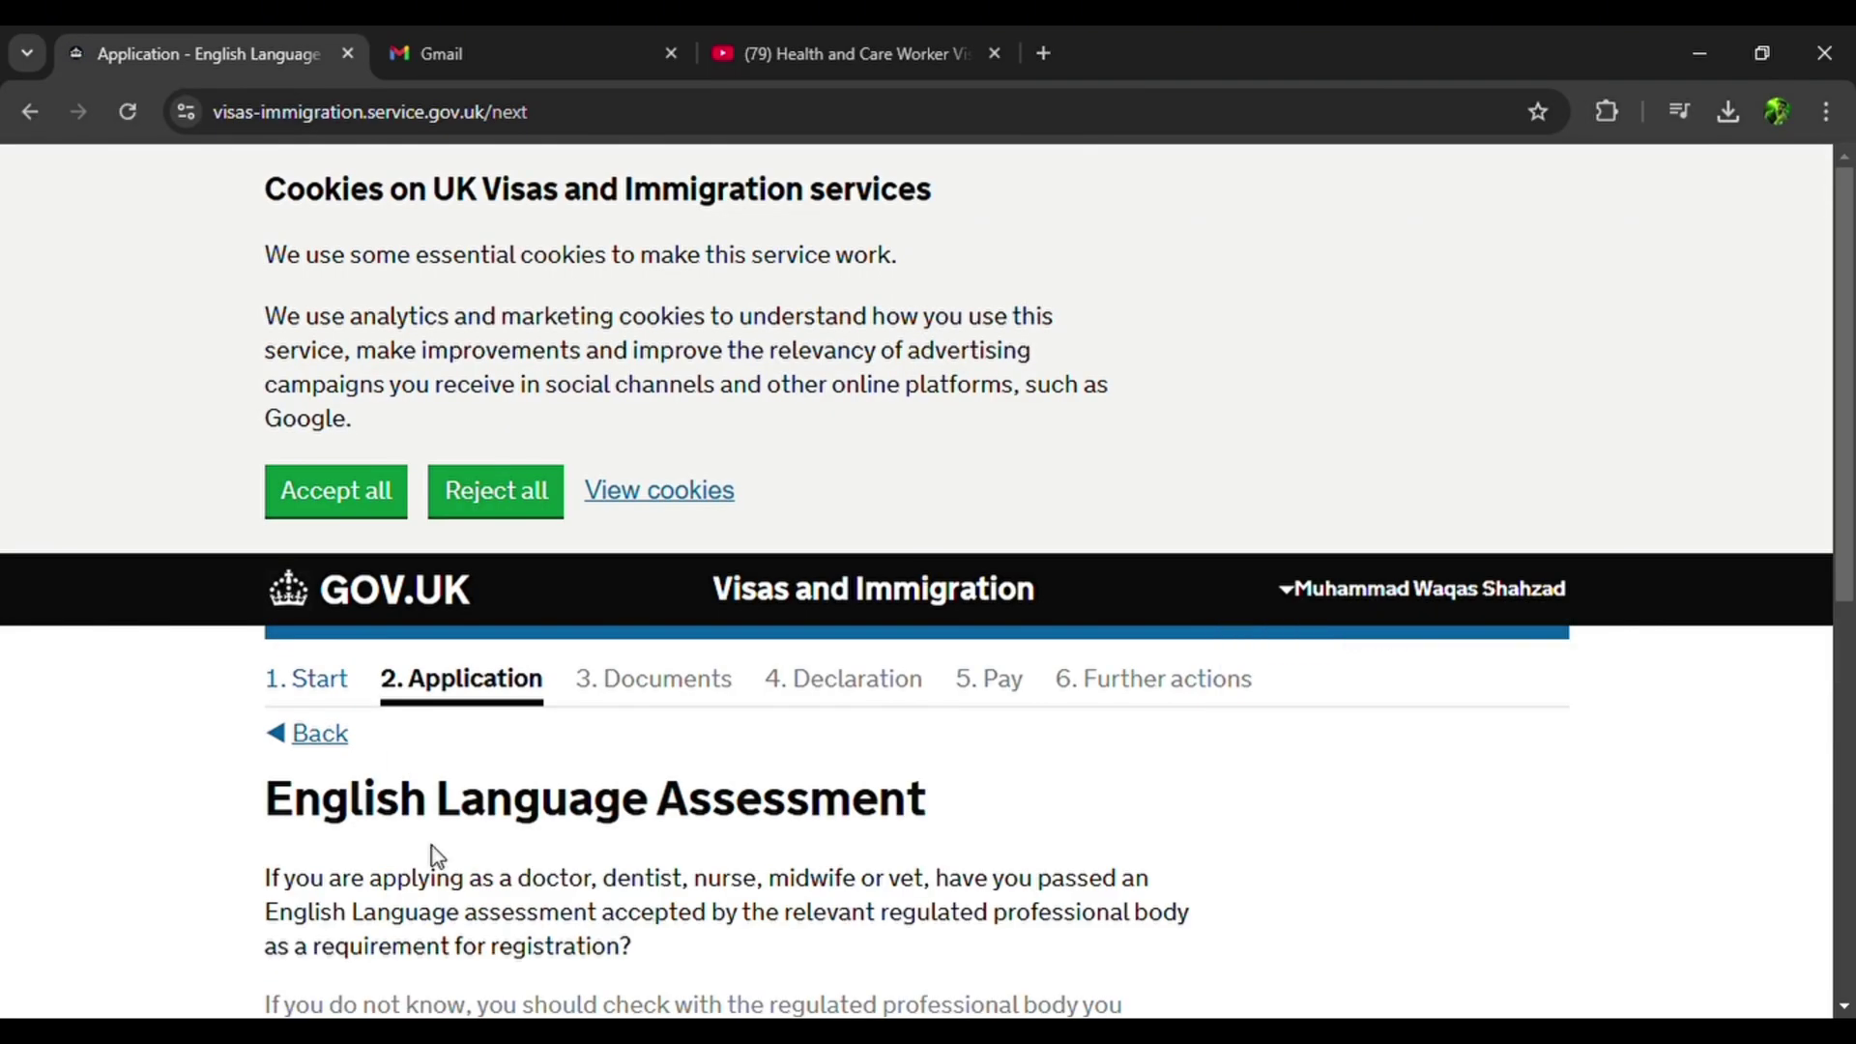
{"action": "scroll", "coordinate": [434, 855], "scroll_direction": "down", "scroll_amount": 5}
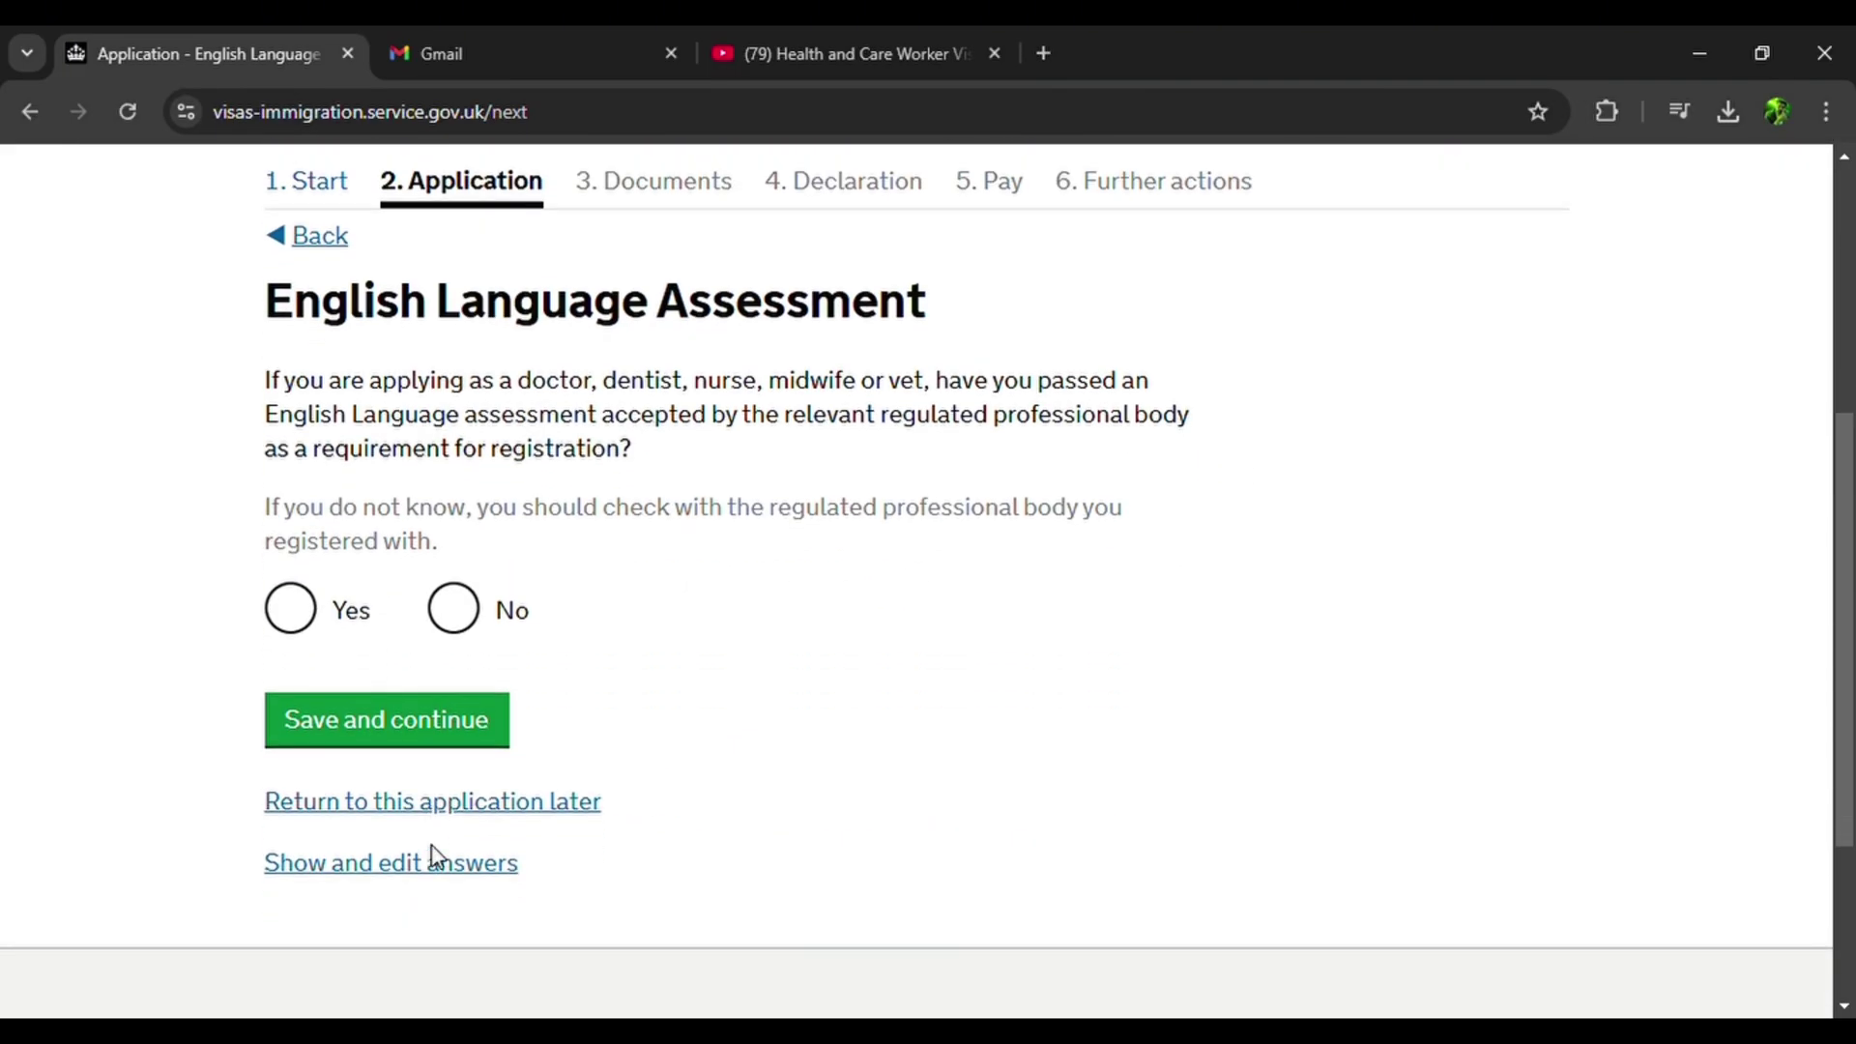
Answer Yes to the English assessment and earlier language evidence, and No to a relevant PhD.
{"action": "left_click", "coordinate": [312, 614]}
{"action": "left_click", "coordinate": [424, 720]}
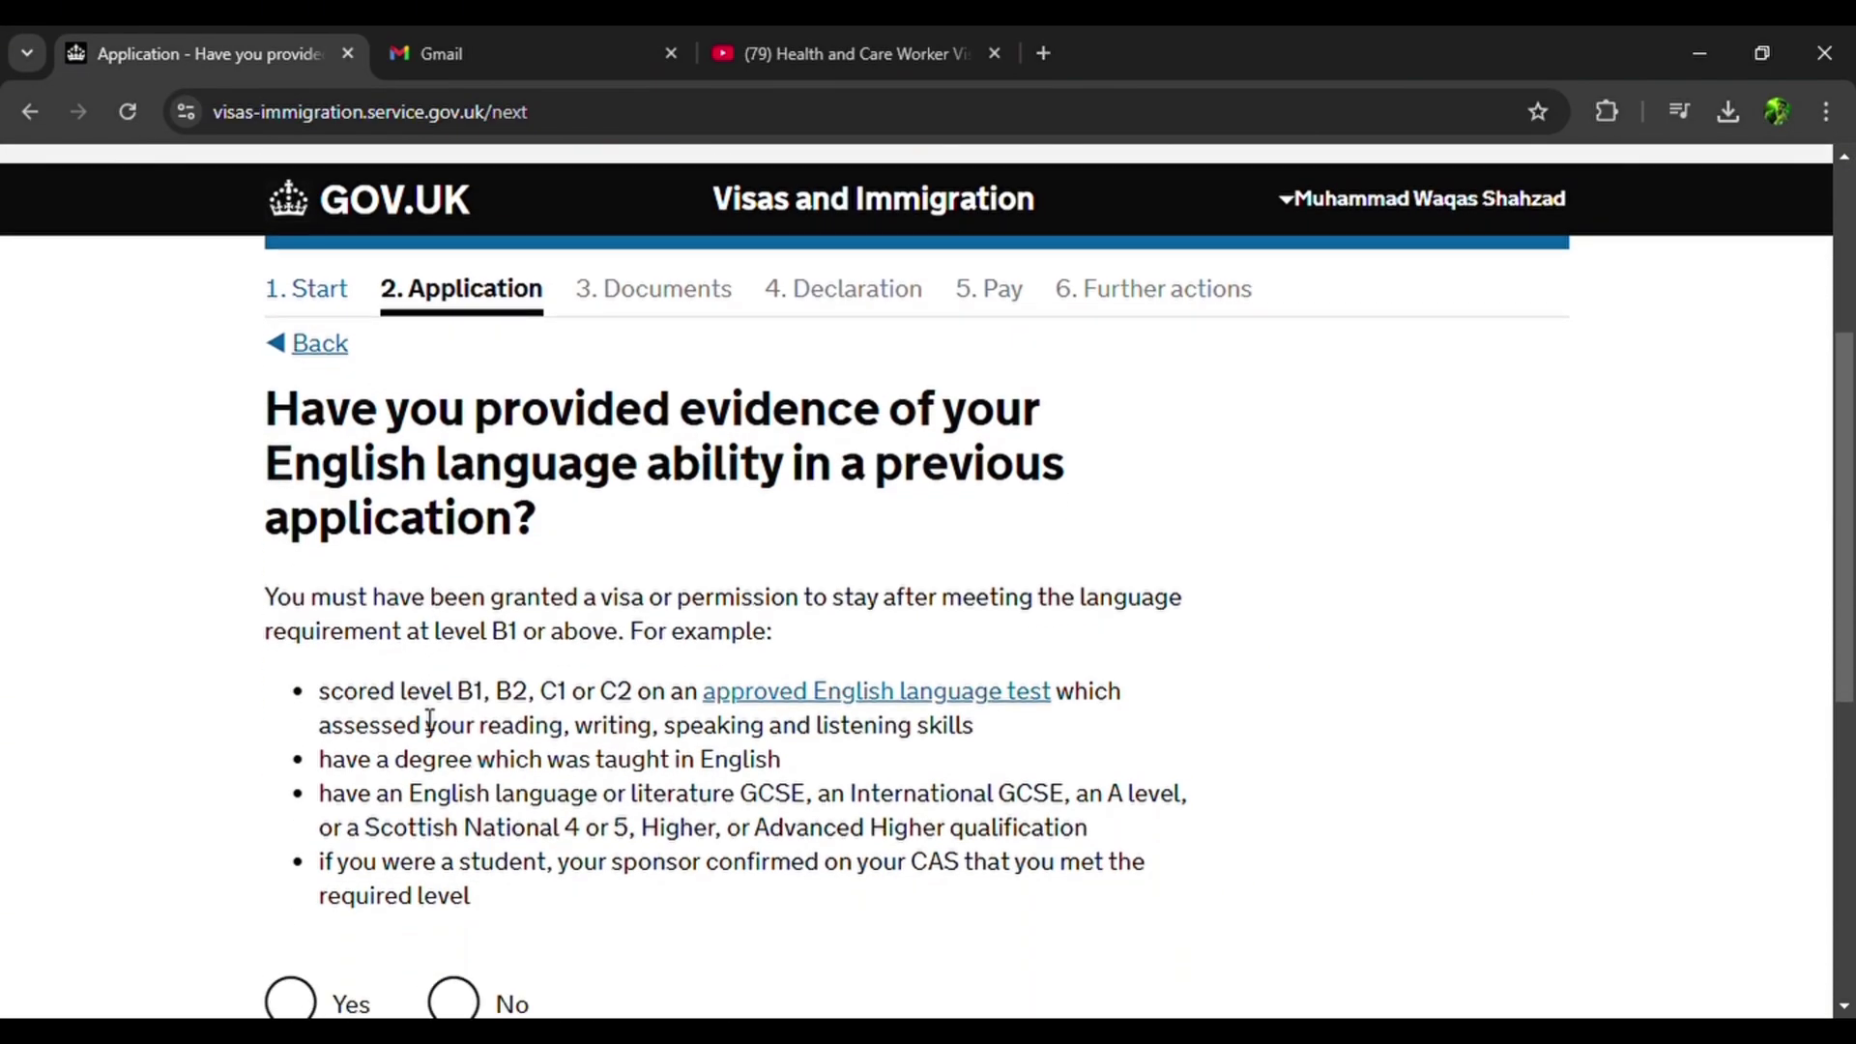
{"action": "scroll", "coordinate": [431, 720], "scroll_direction": "down", "scroll_amount": 2}
{"action": "left_click", "coordinate": [290, 812]}
{"action": "left_click", "coordinate": [353, 937]}
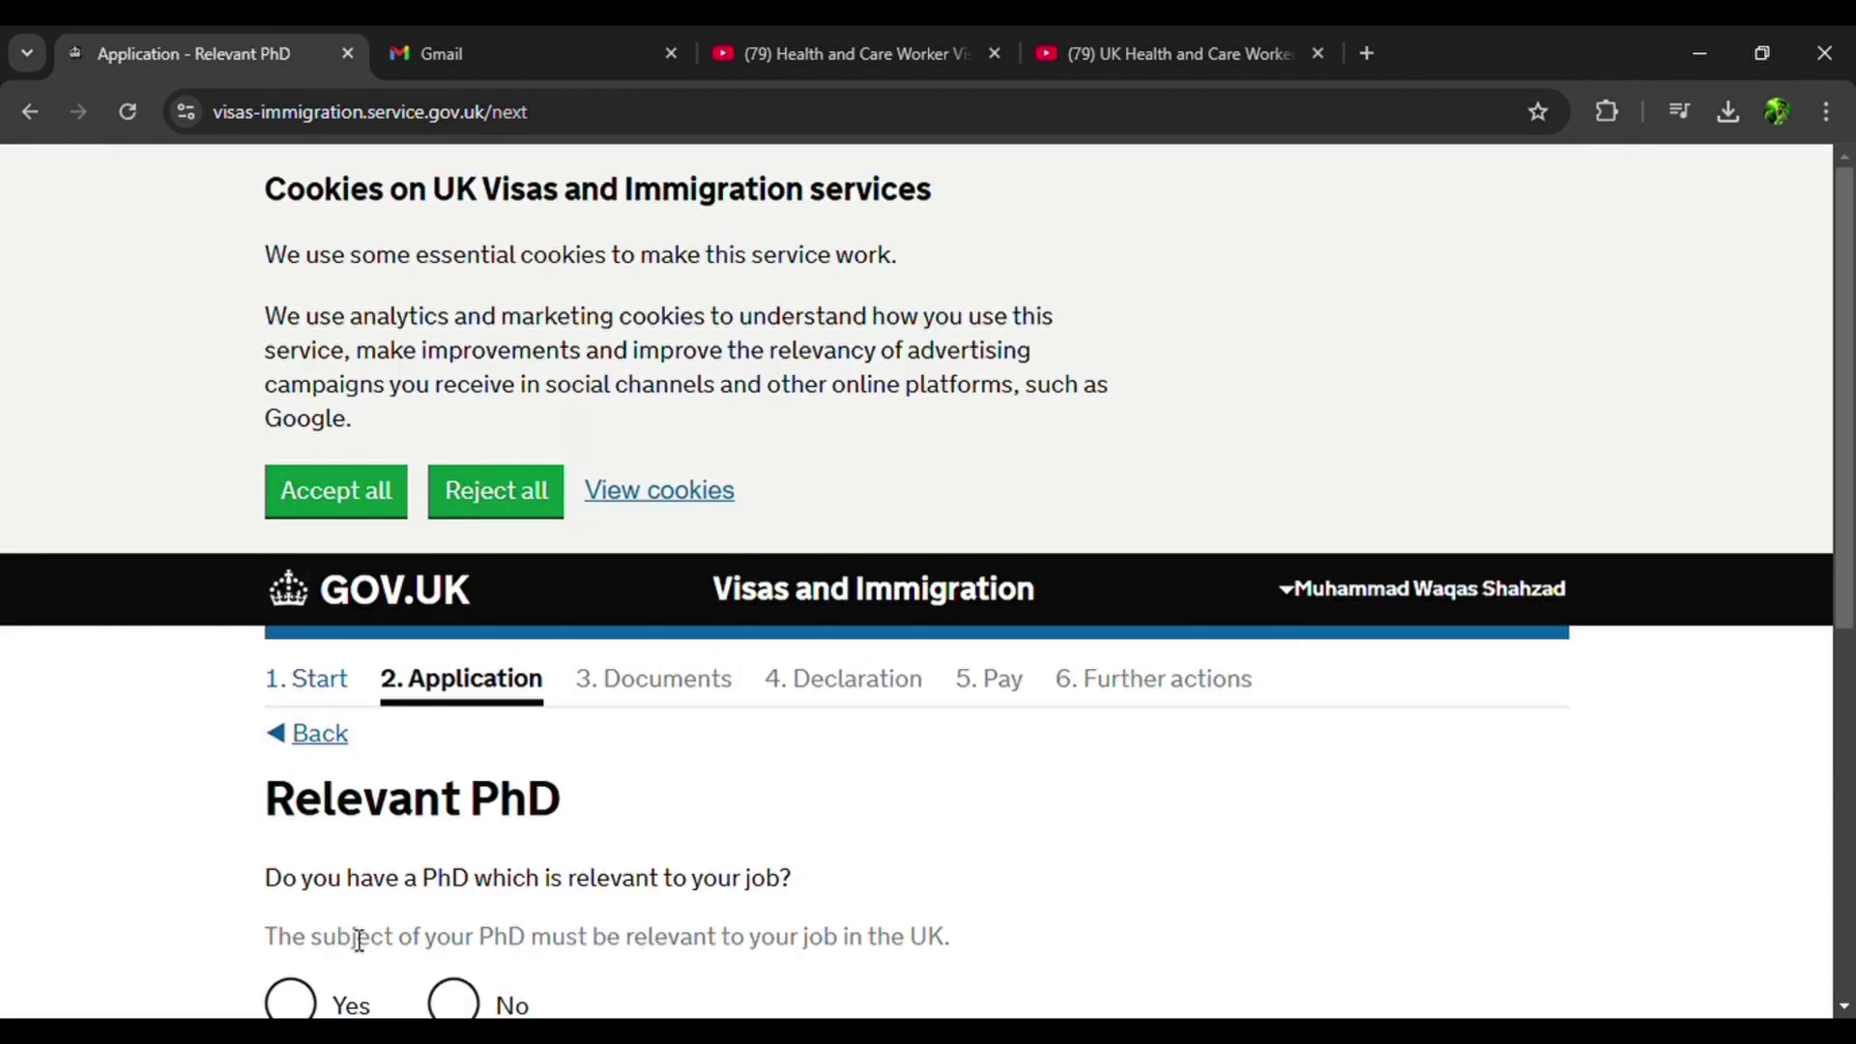
{"action": "scroll", "coordinate": [357, 919], "scroll_direction": "down", "scroll_amount": 2}
{"action": "left_click", "coordinate": [455, 785]}
{"action": "left_click", "coordinate": [430, 901]}
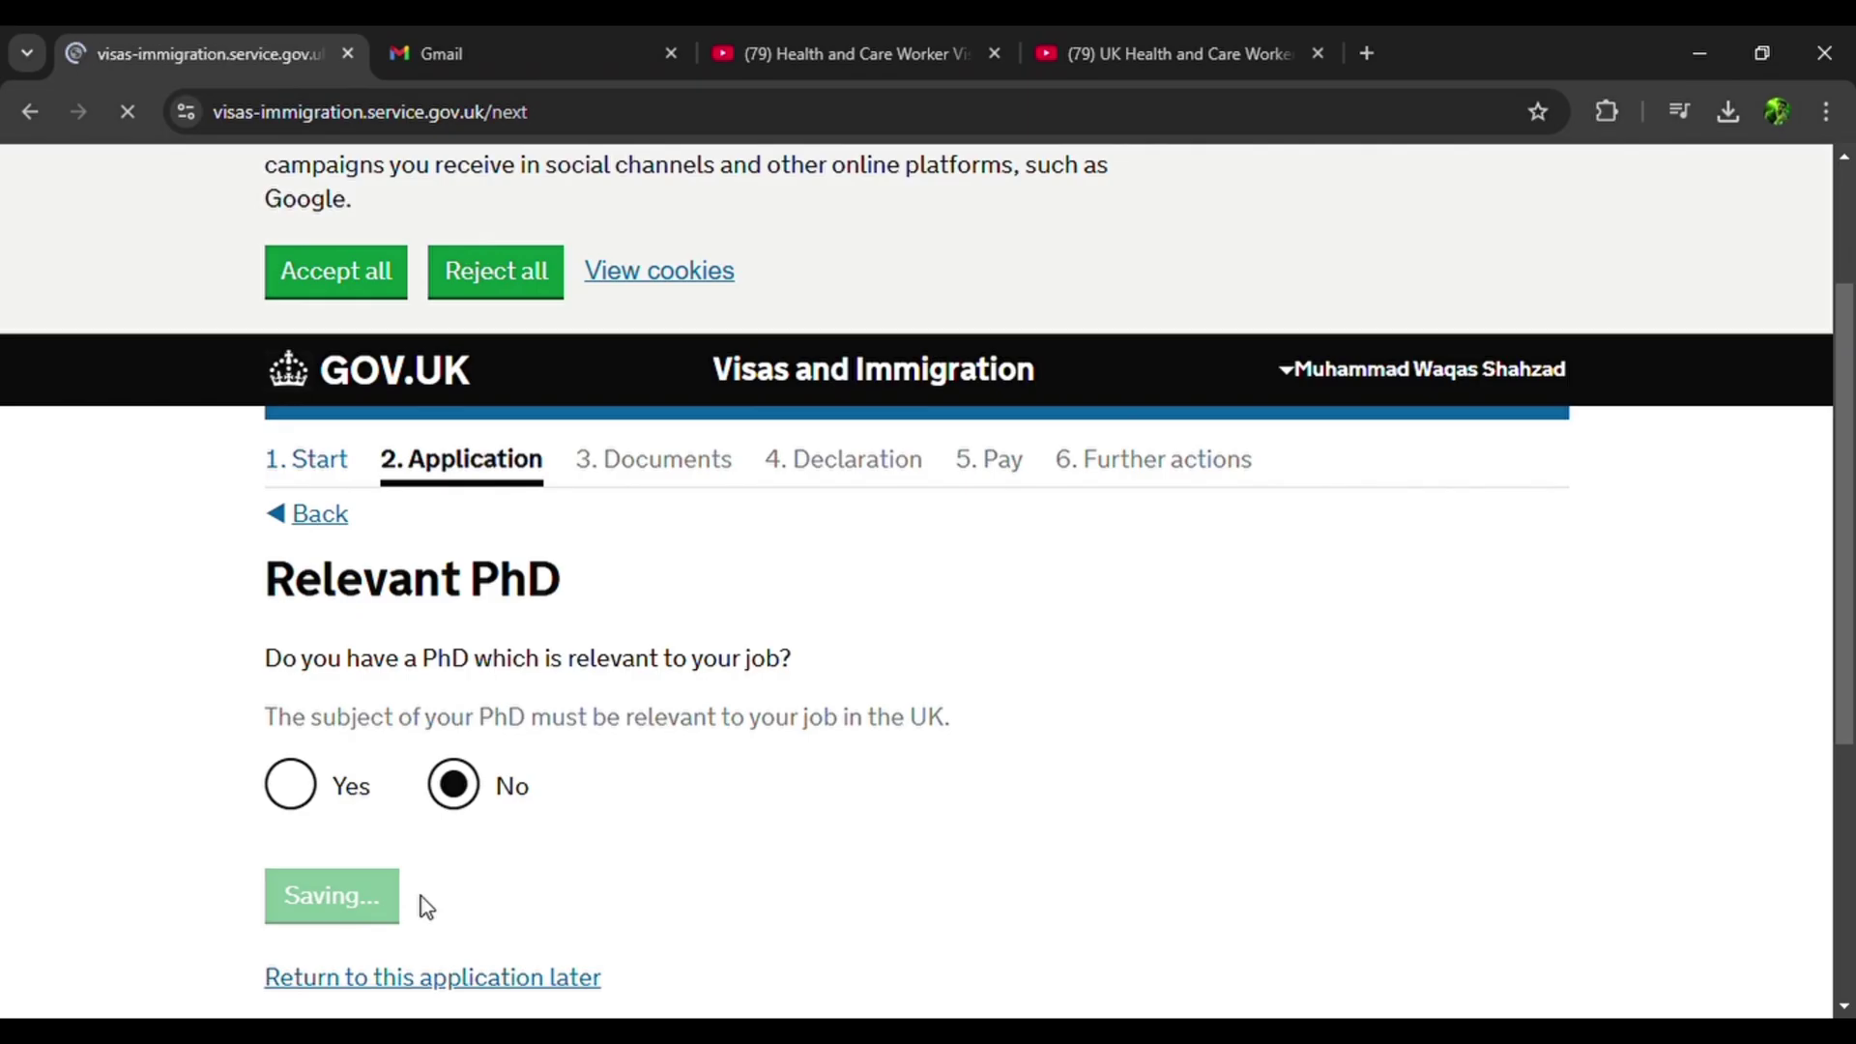
{"action": "scroll", "coordinate": [425, 906], "scroll_direction": "down", "scroll_amount": 5}
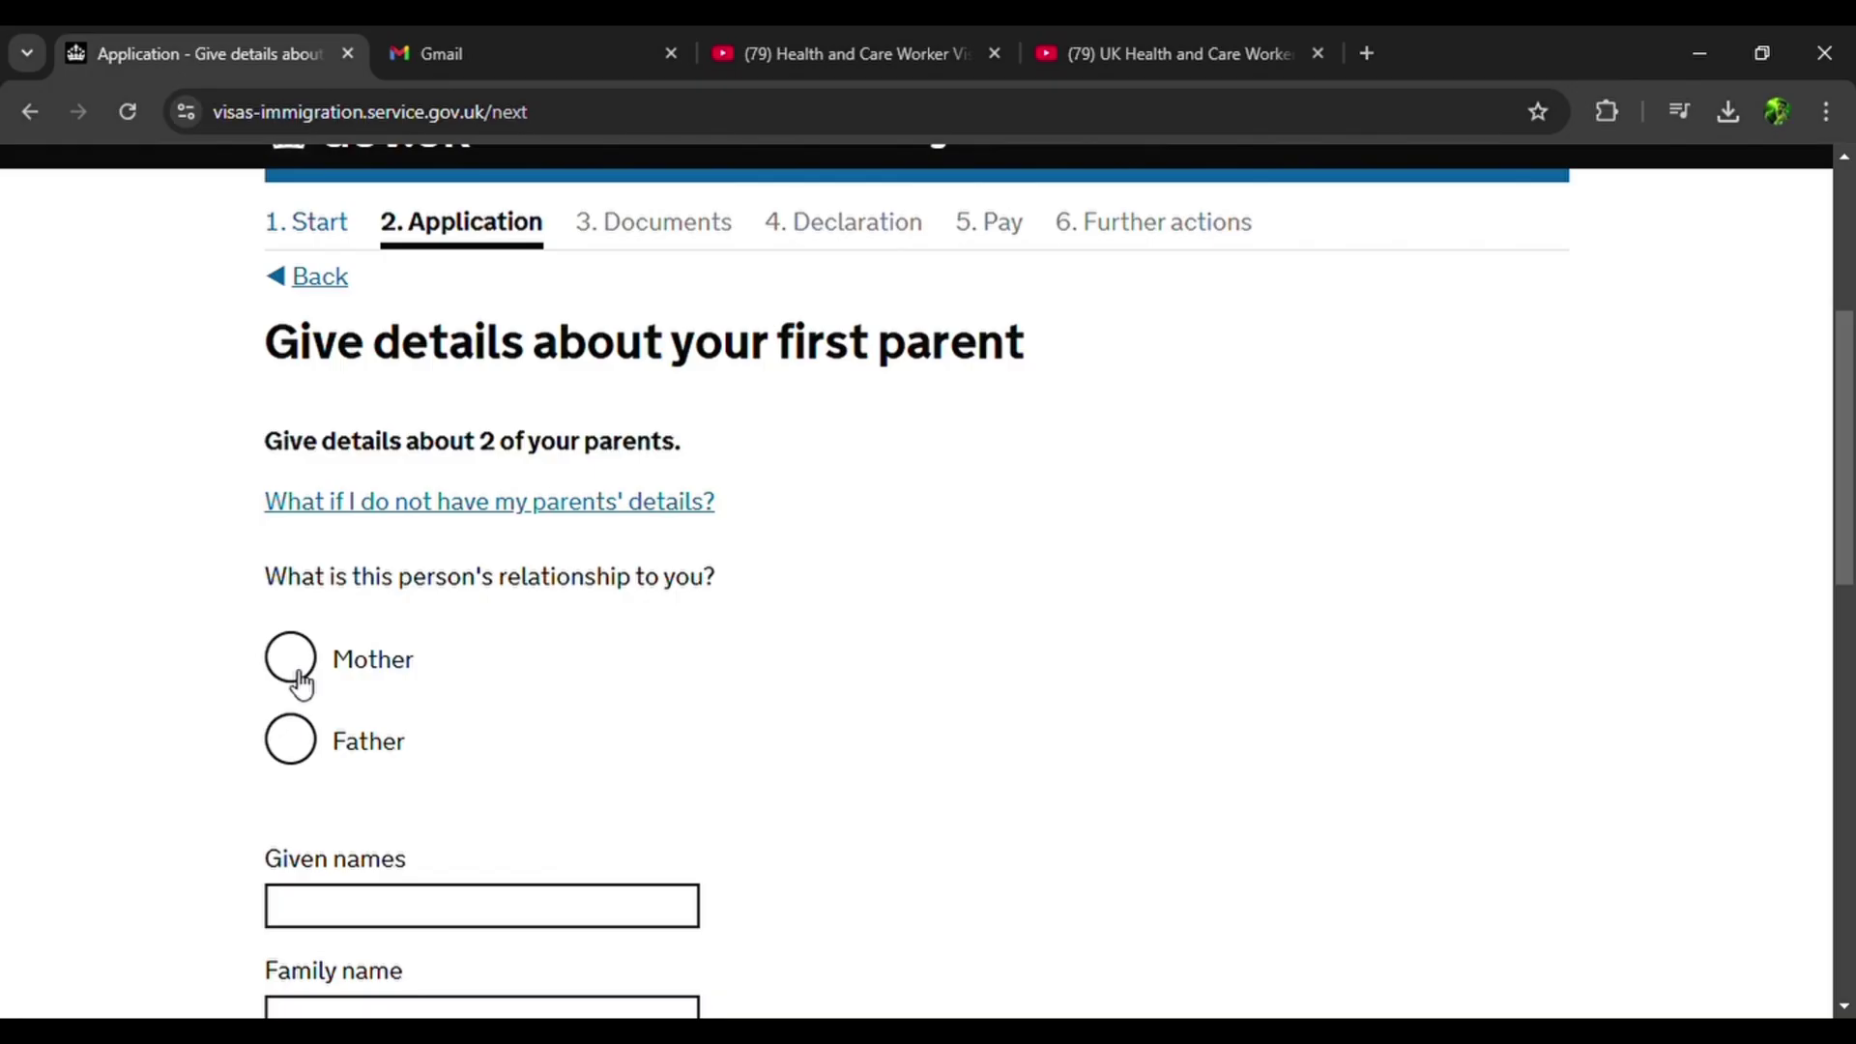
Continue past the first parent details page without changes.
{"action": "scroll", "coordinate": [301, 684], "scroll_direction": "down", "scroll_amount": 10}
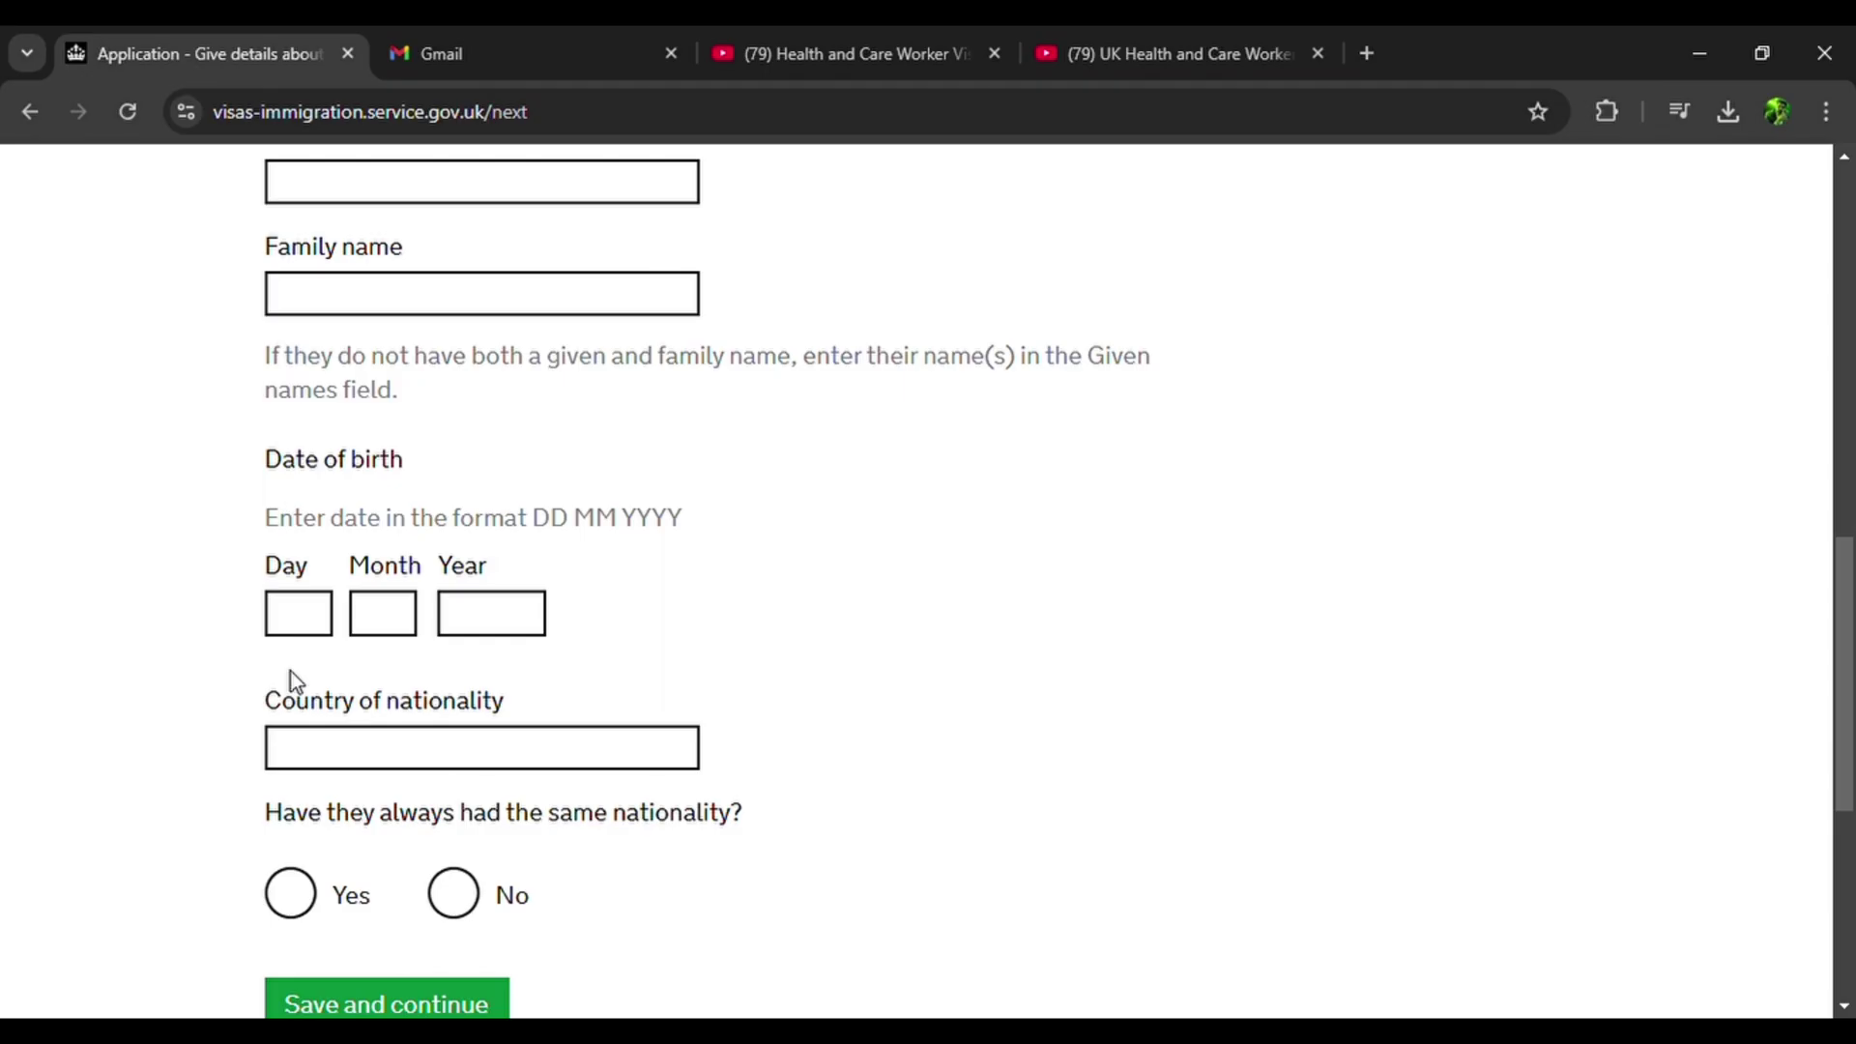
{"action": "scroll", "coordinate": [291, 680], "scroll_direction": "up", "scroll_amount": 1}
{"action": "left_click", "coordinate": [377, 920]}
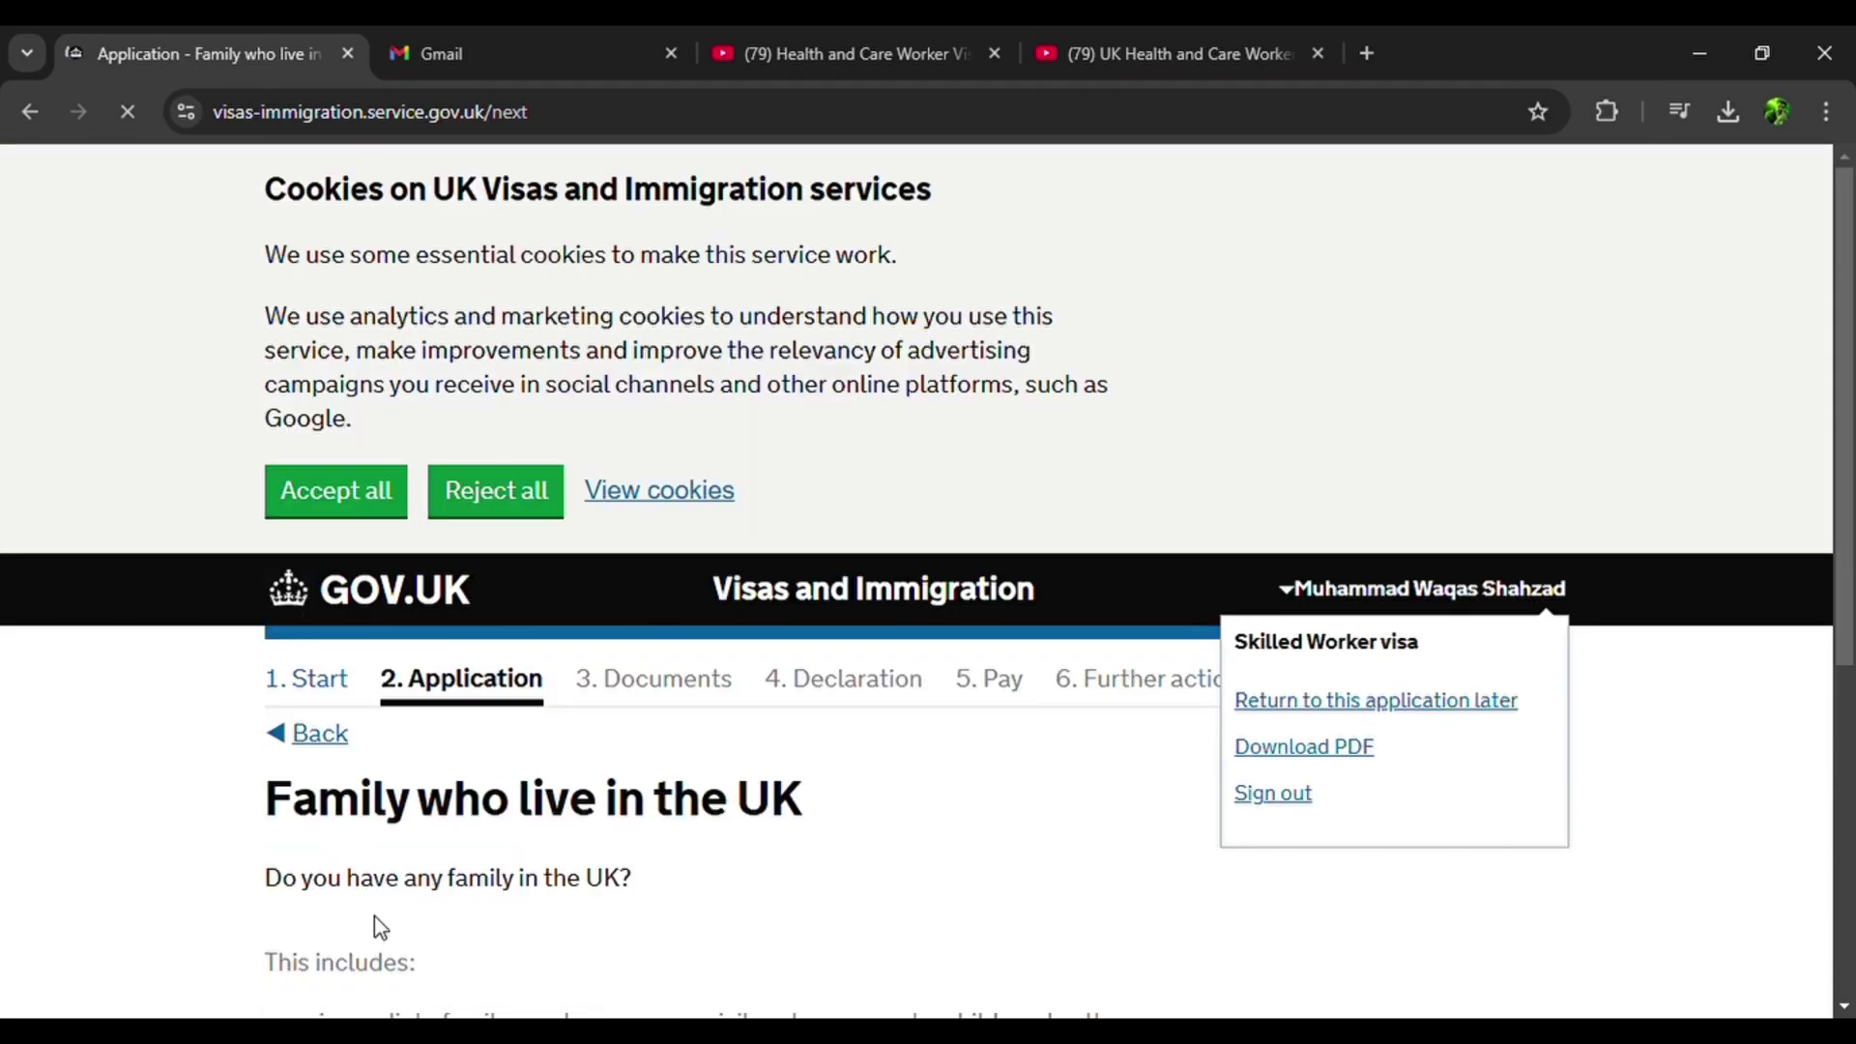
Answer No to having family in the UK.
{"action": "scroll", "coordinate": [374, 915], "scroll_direction": "down", "scroll_amount": 6}
{"action": "scroll", "coordinate": [374, 914], "scroll_direction": "up", "scroll_amount": 1}
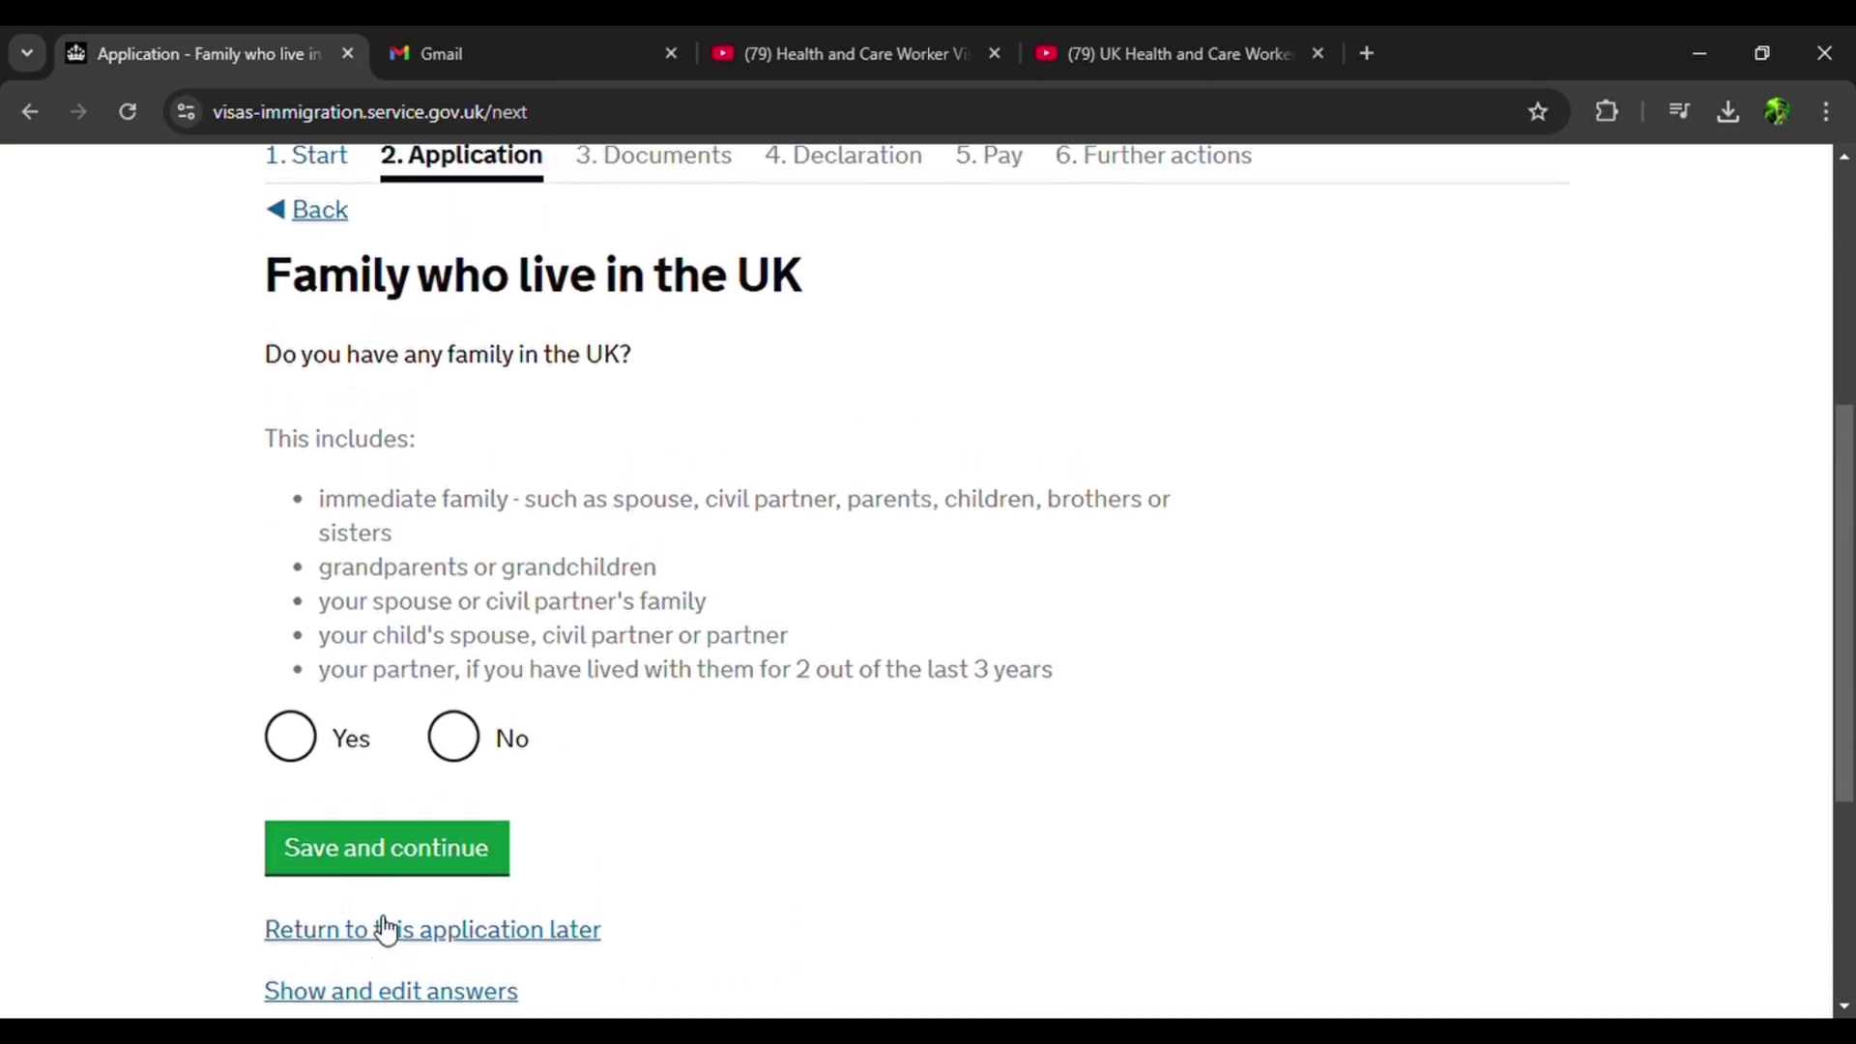
{"action": "scroll", "coordinate": [374, 918], "scroll_direction": "down", "scroll_amount": 2}
{"action": "scroll", "coordinate": [377, 923], "scroll_direction": "up", "scroll_amount": 2}
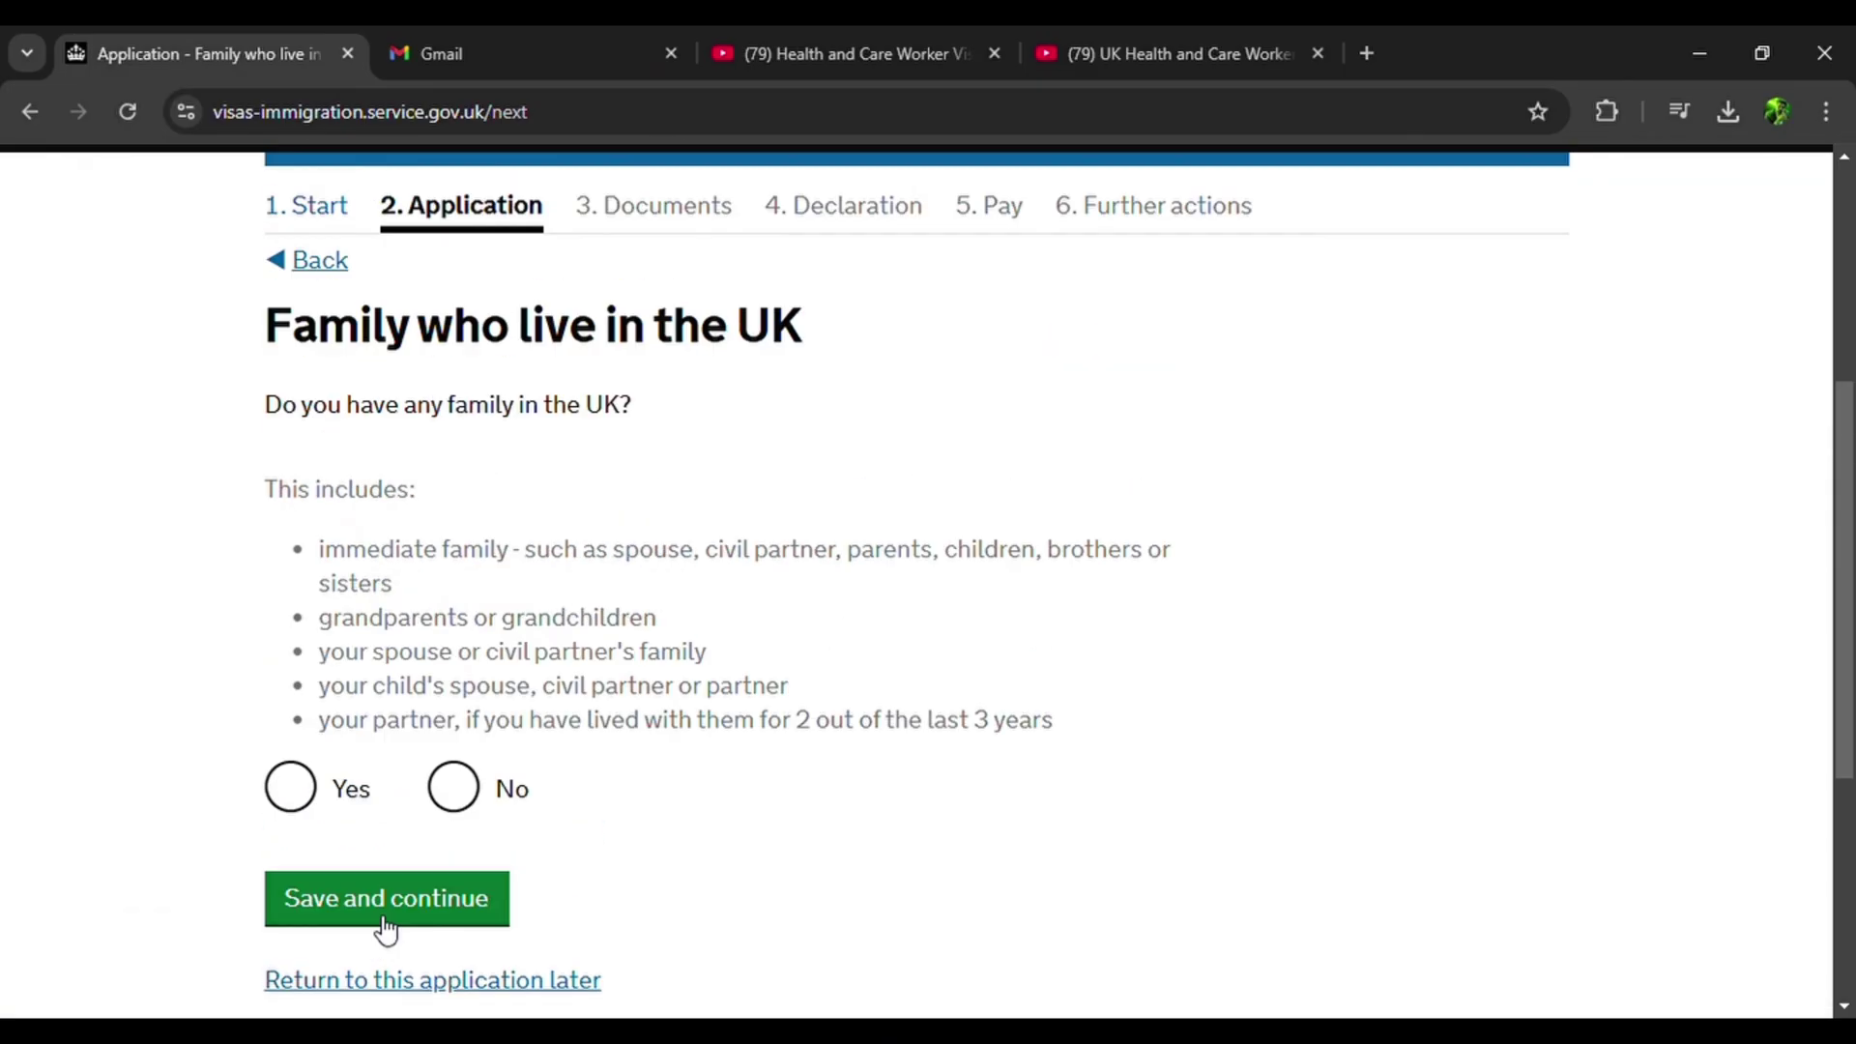
{"action": "scroll", "coordinate": [337, 235], "scroll_direction": "down", "scroll_amount": 2}
{"action": "left_click", "coordinate": [453, 621]}
{"action": "left_click", "coordinate": [386, 731]}
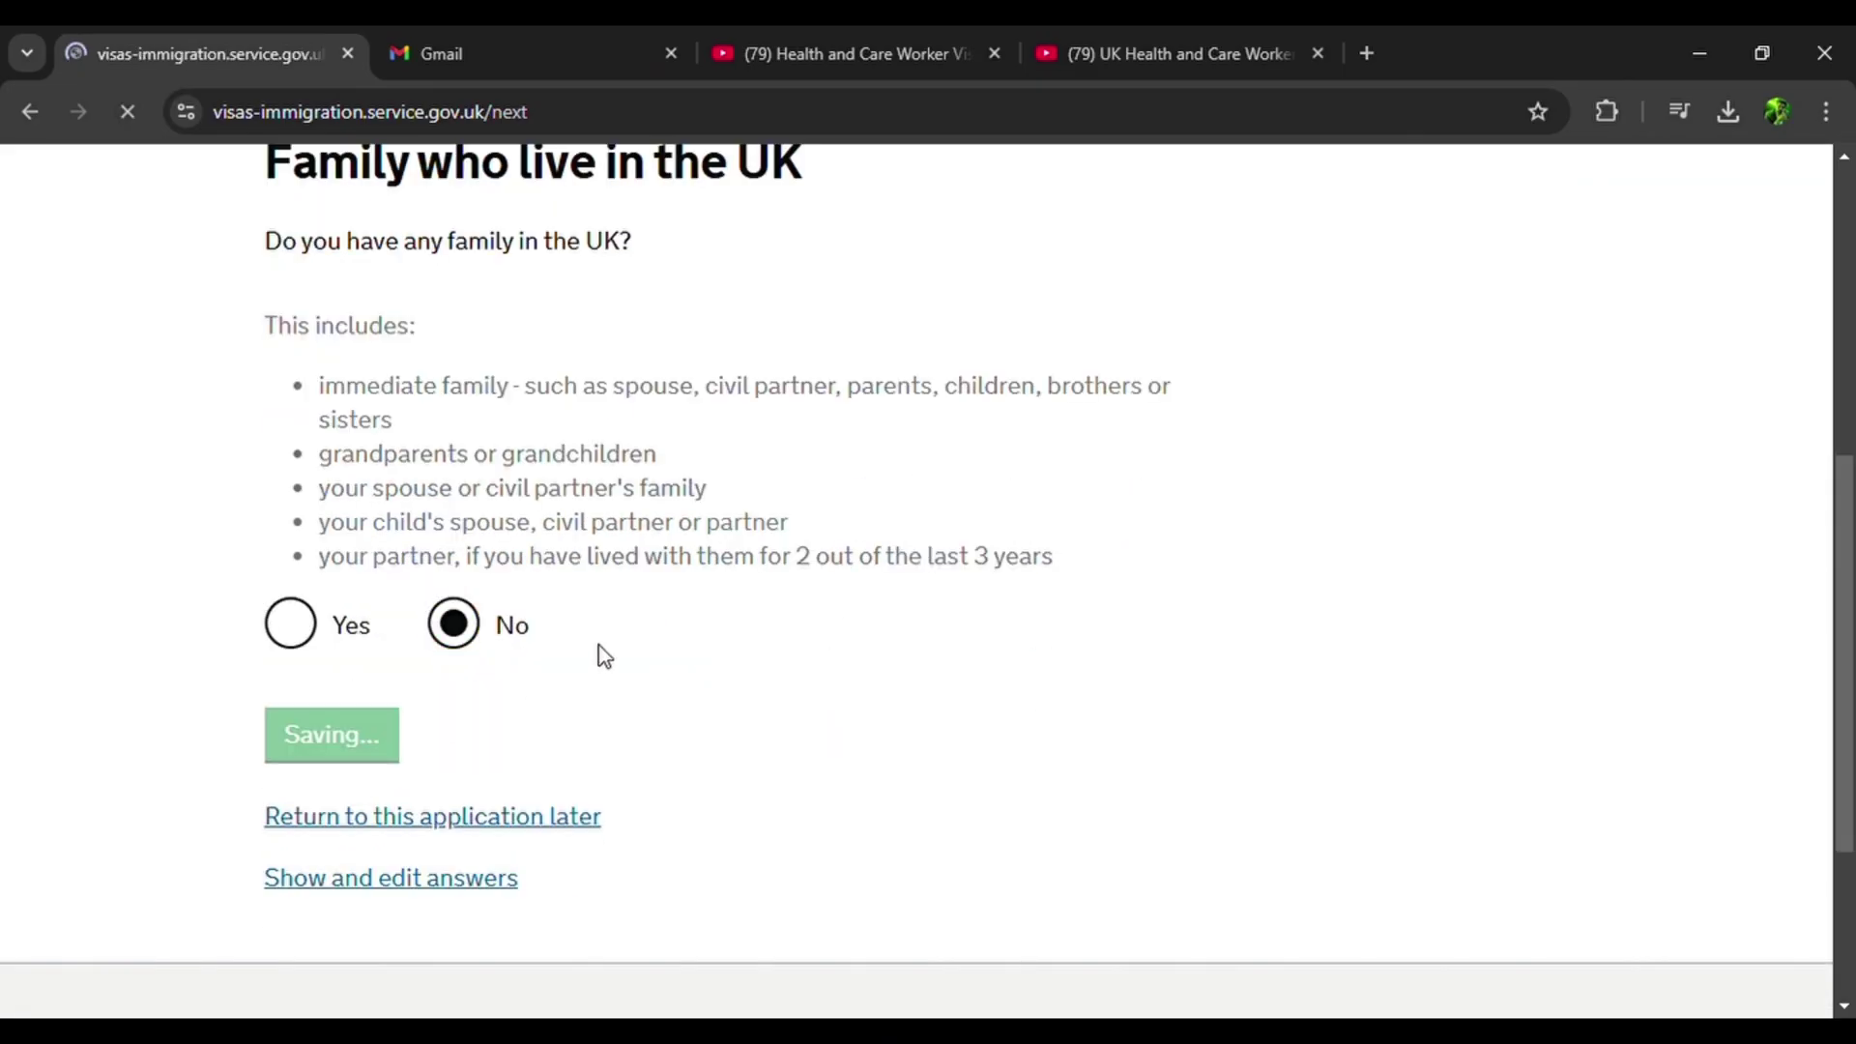
Say you don't know where you'll stay, paste the hospital accommodation plan, and confirm a recent UK visit.
{"action": "scroll", "coordinate": [609, 650], "scroll_direction": "down", "scroll_amount": 3}
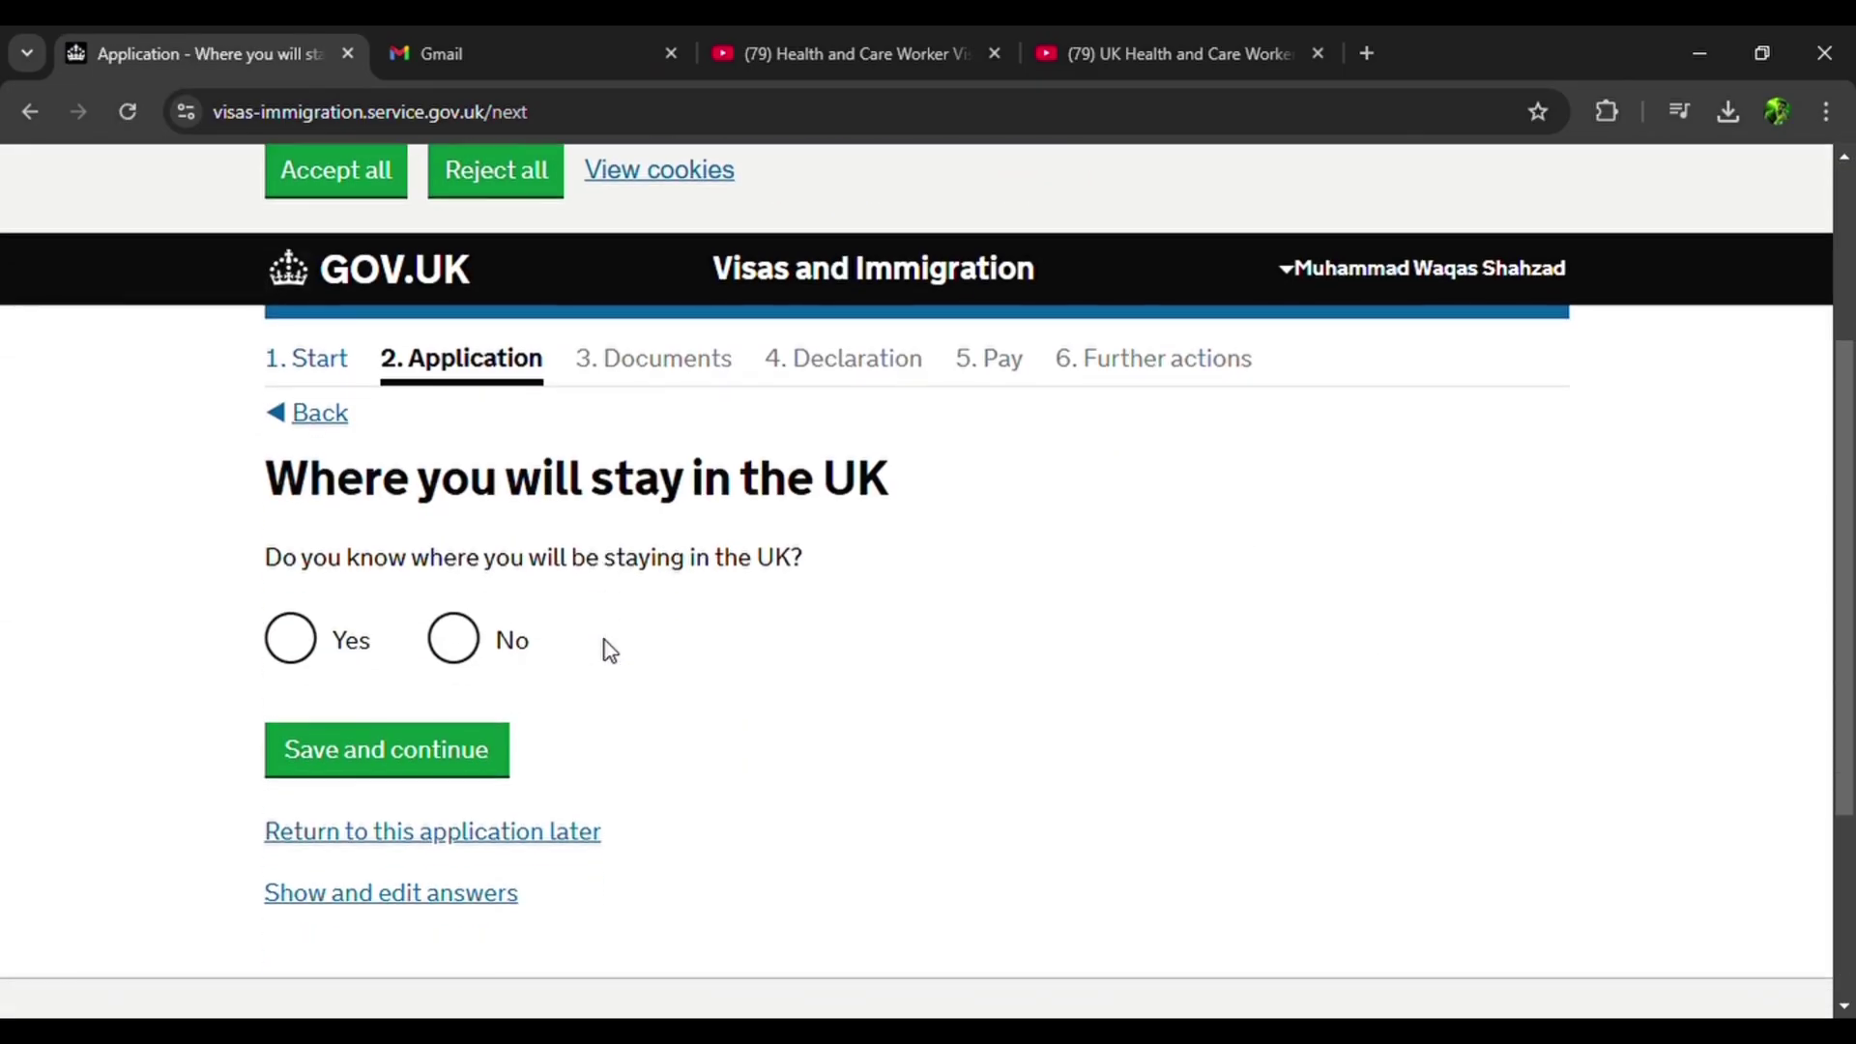
{"action": "left_click", "coordinate": [477, 658]}
{"action": "left_click", "coordinate": [435, 752]}
{"action": "scroll", "coordinate": [431, 751], "scroll_direction": "down", "scroll_amount": 2}
{"action": "scroll", "coordinate": [431, 751], "scroll_direction": "down", "scroll_amount": 1}
{"action": "left_click", "coordinate": [438, 739]}
{"action": "type", "text": "I intend to book hospital accommodation after getting the visa."}
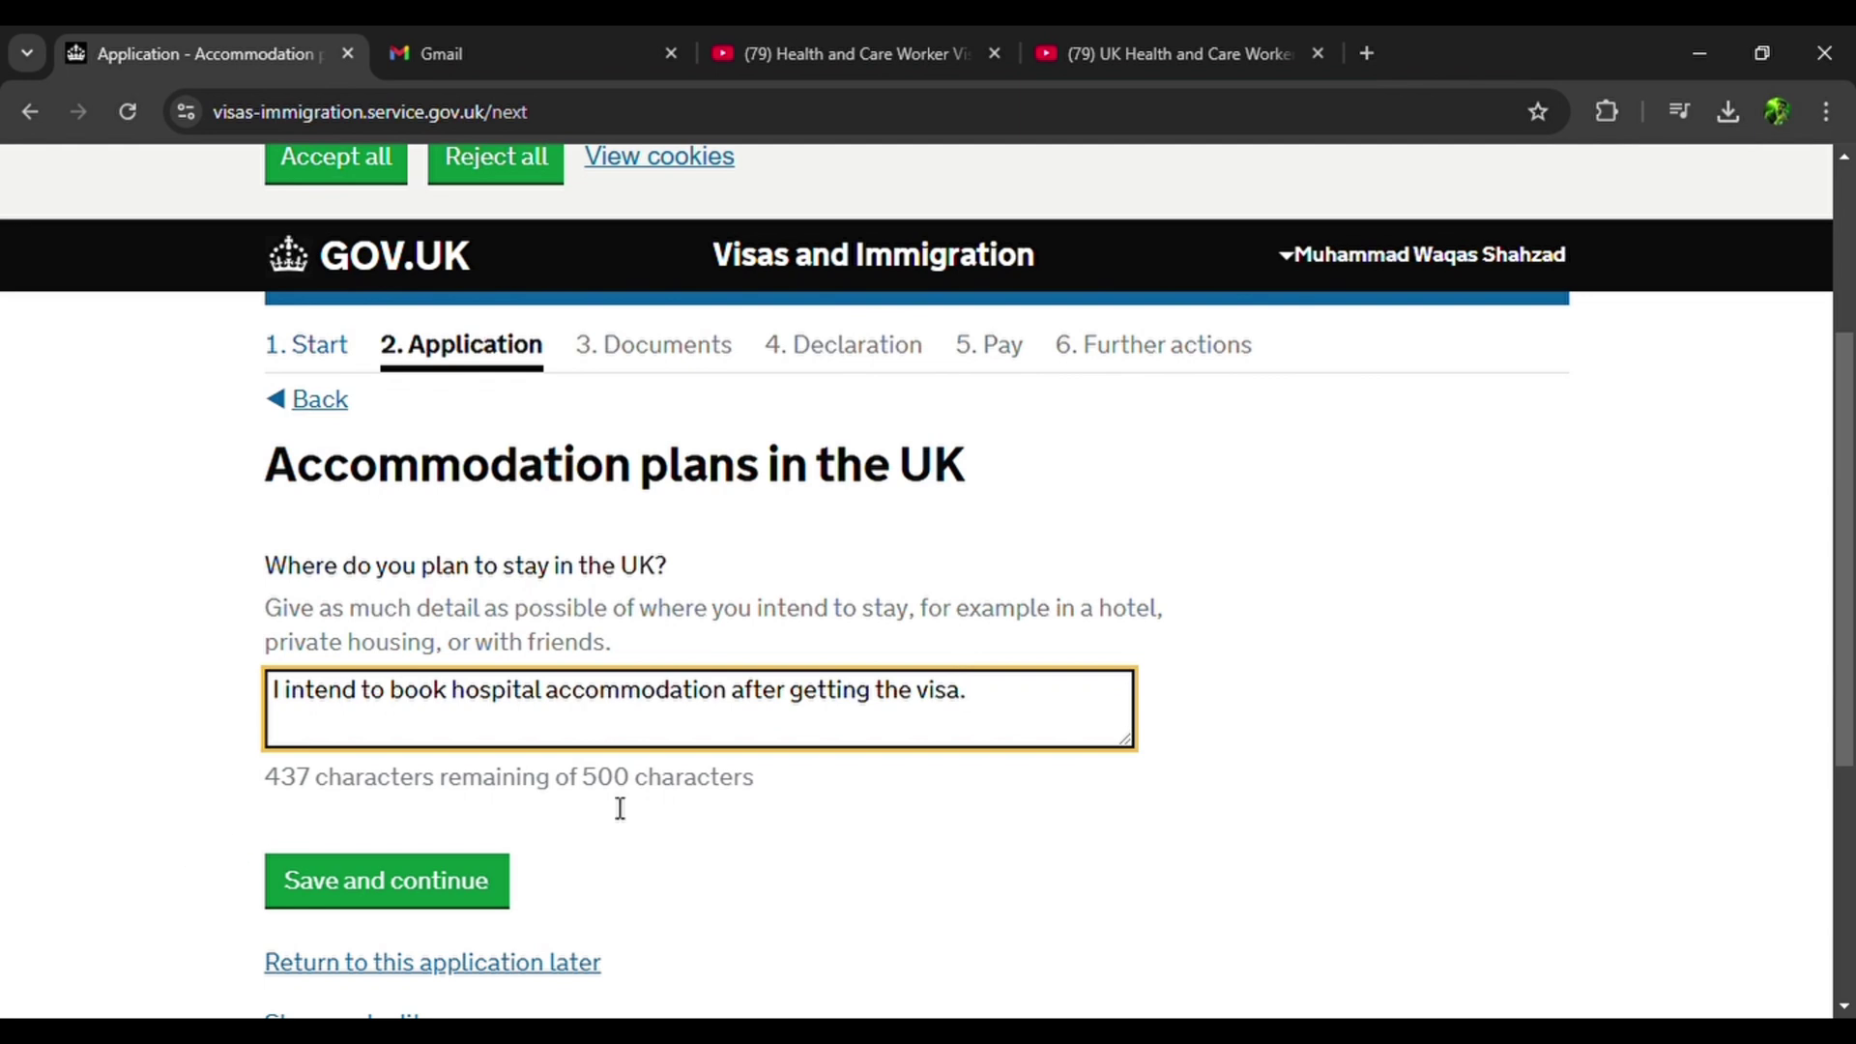
{"action": "left_click", "coordinate": [445, 884]}
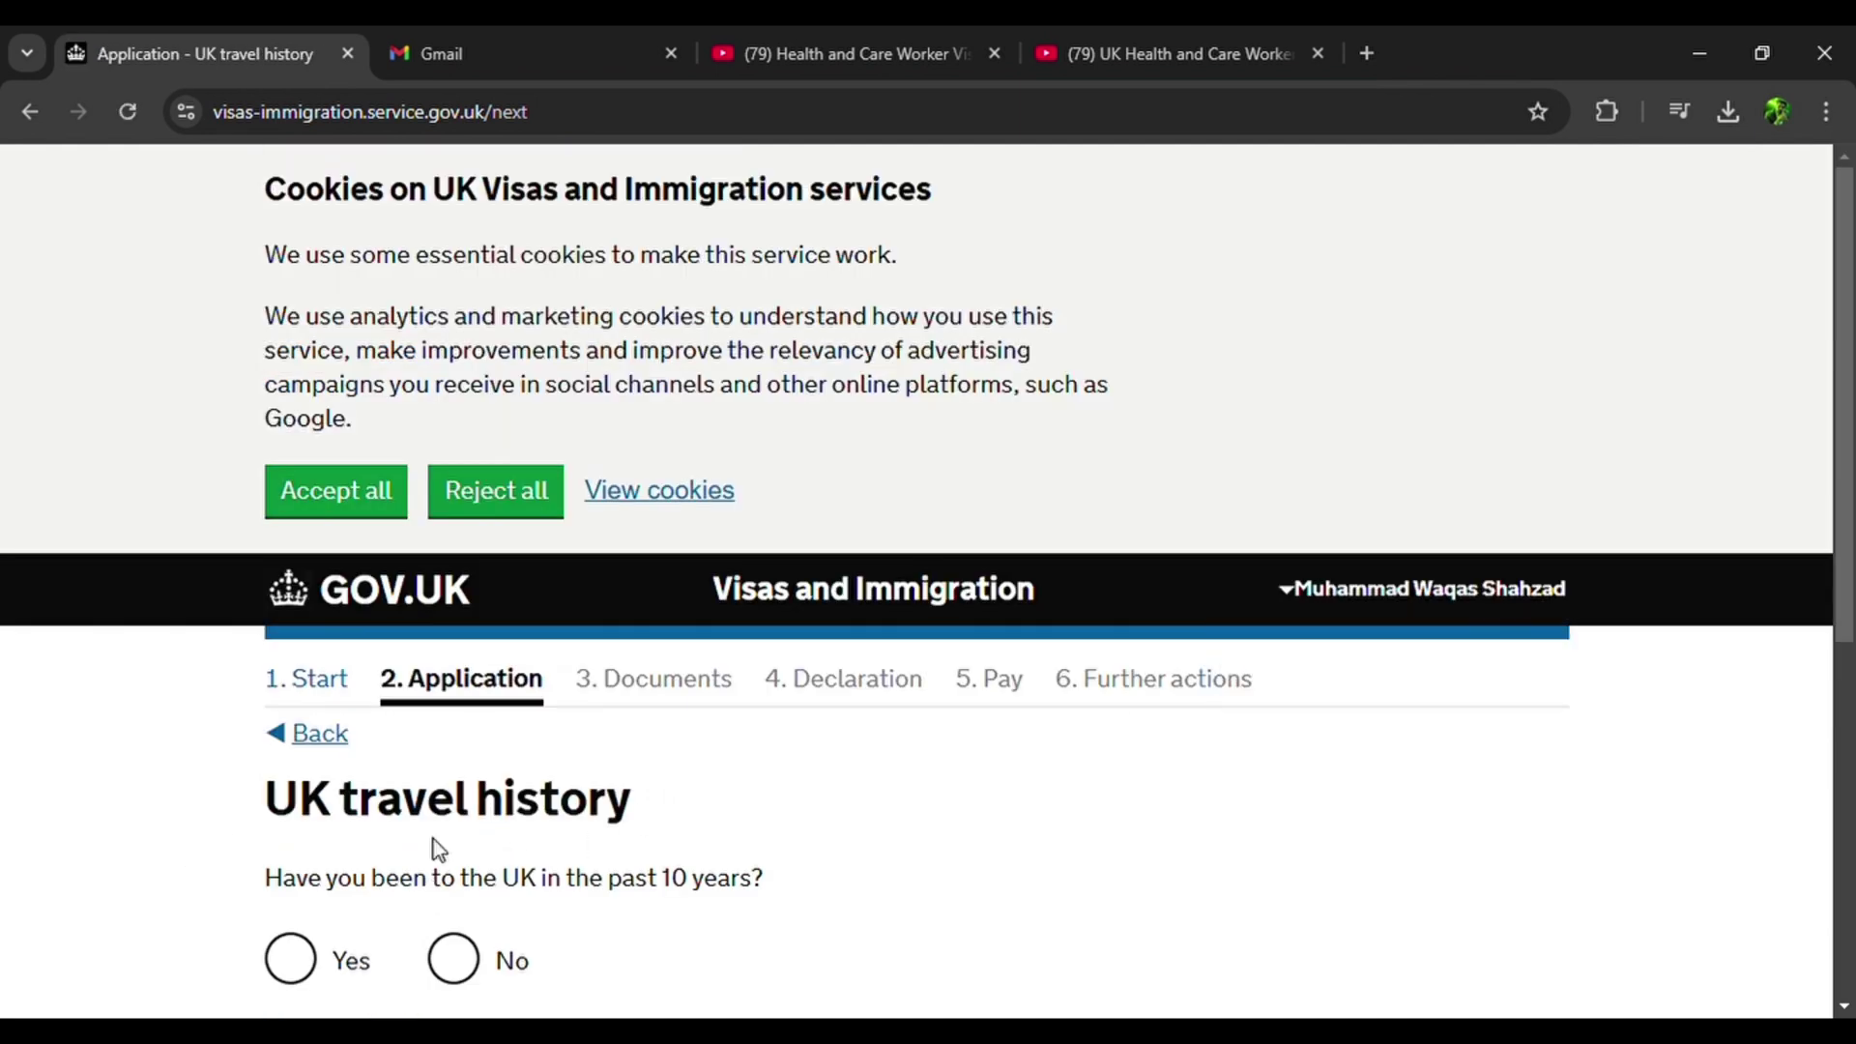
{"action": "scroll", "coordinate": [435, 848], "scroll_direction": "down", "scroll_amount": 2}
{"action": "left_click", "coordinate": [288, 686]}
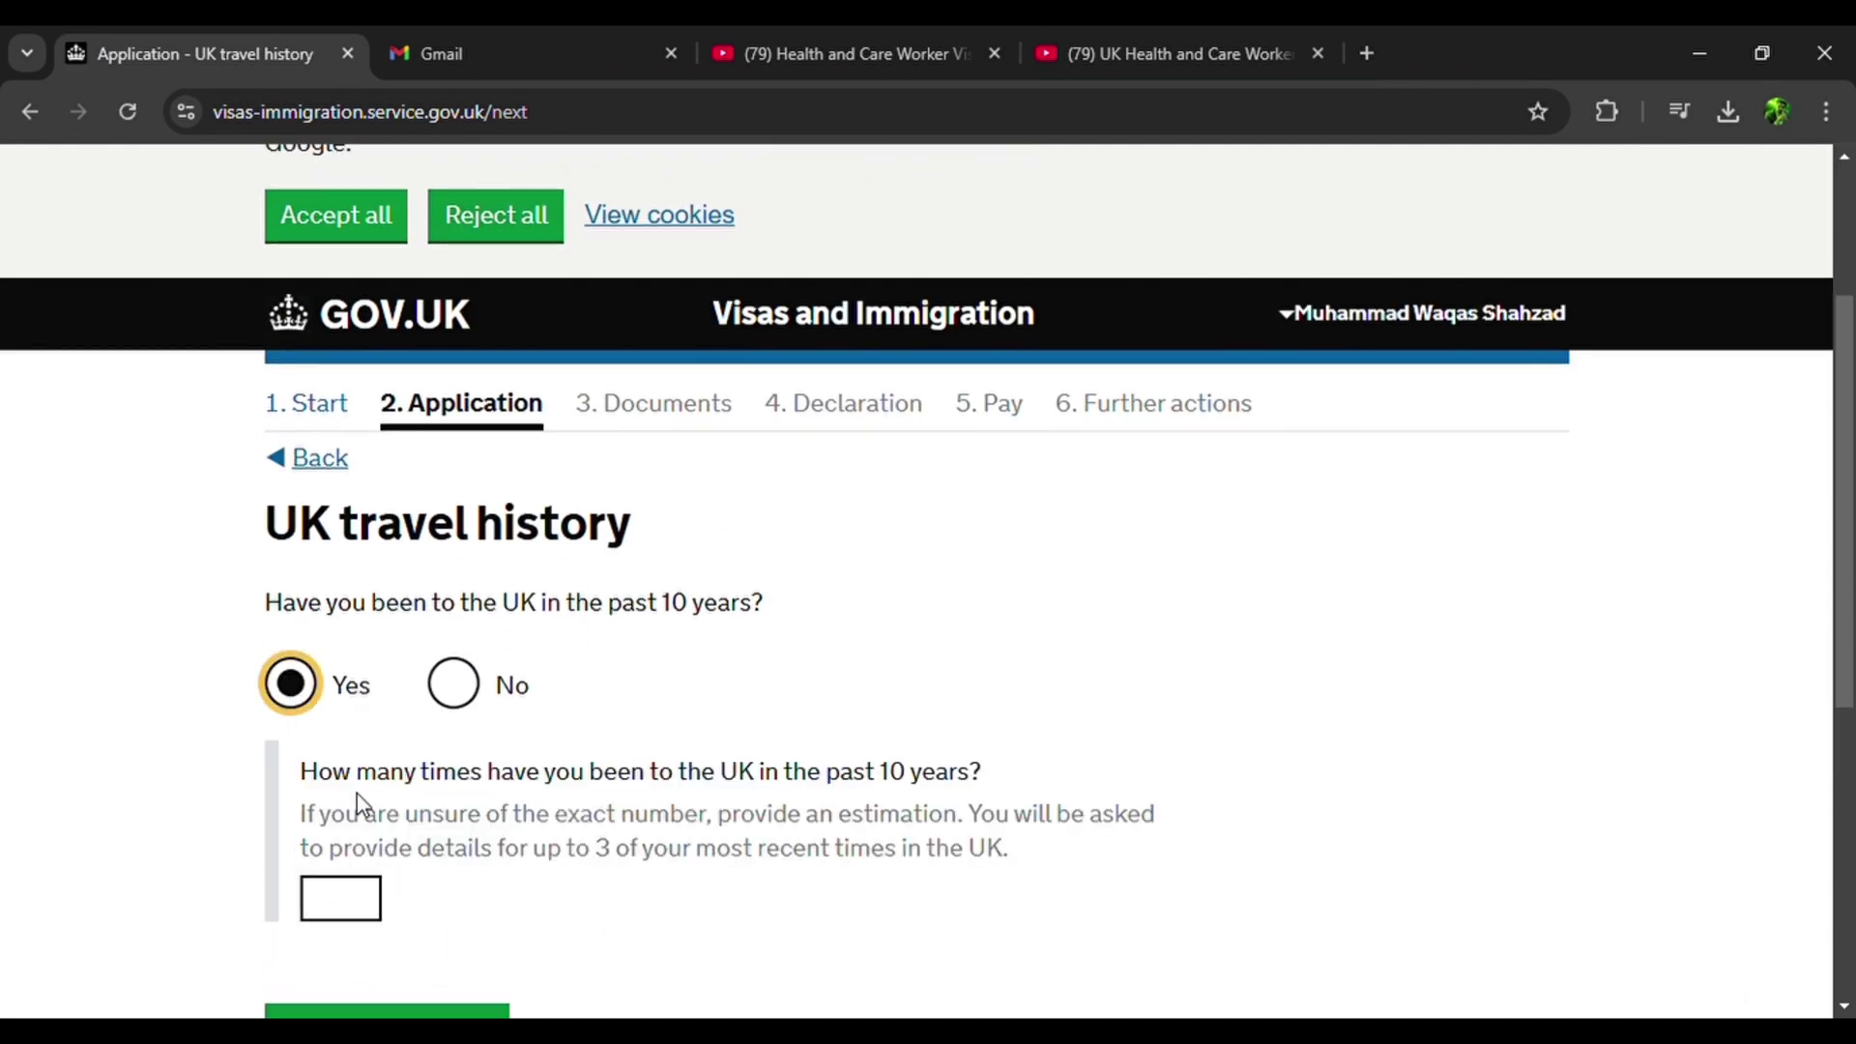
Fill in the UK visit count and give Other as the previous visit reason, starting 'I previously visited'.
{"action": "scroll", "coordinate": [396, 810], "scroll_direction": "down", "scroll_amount": 1}
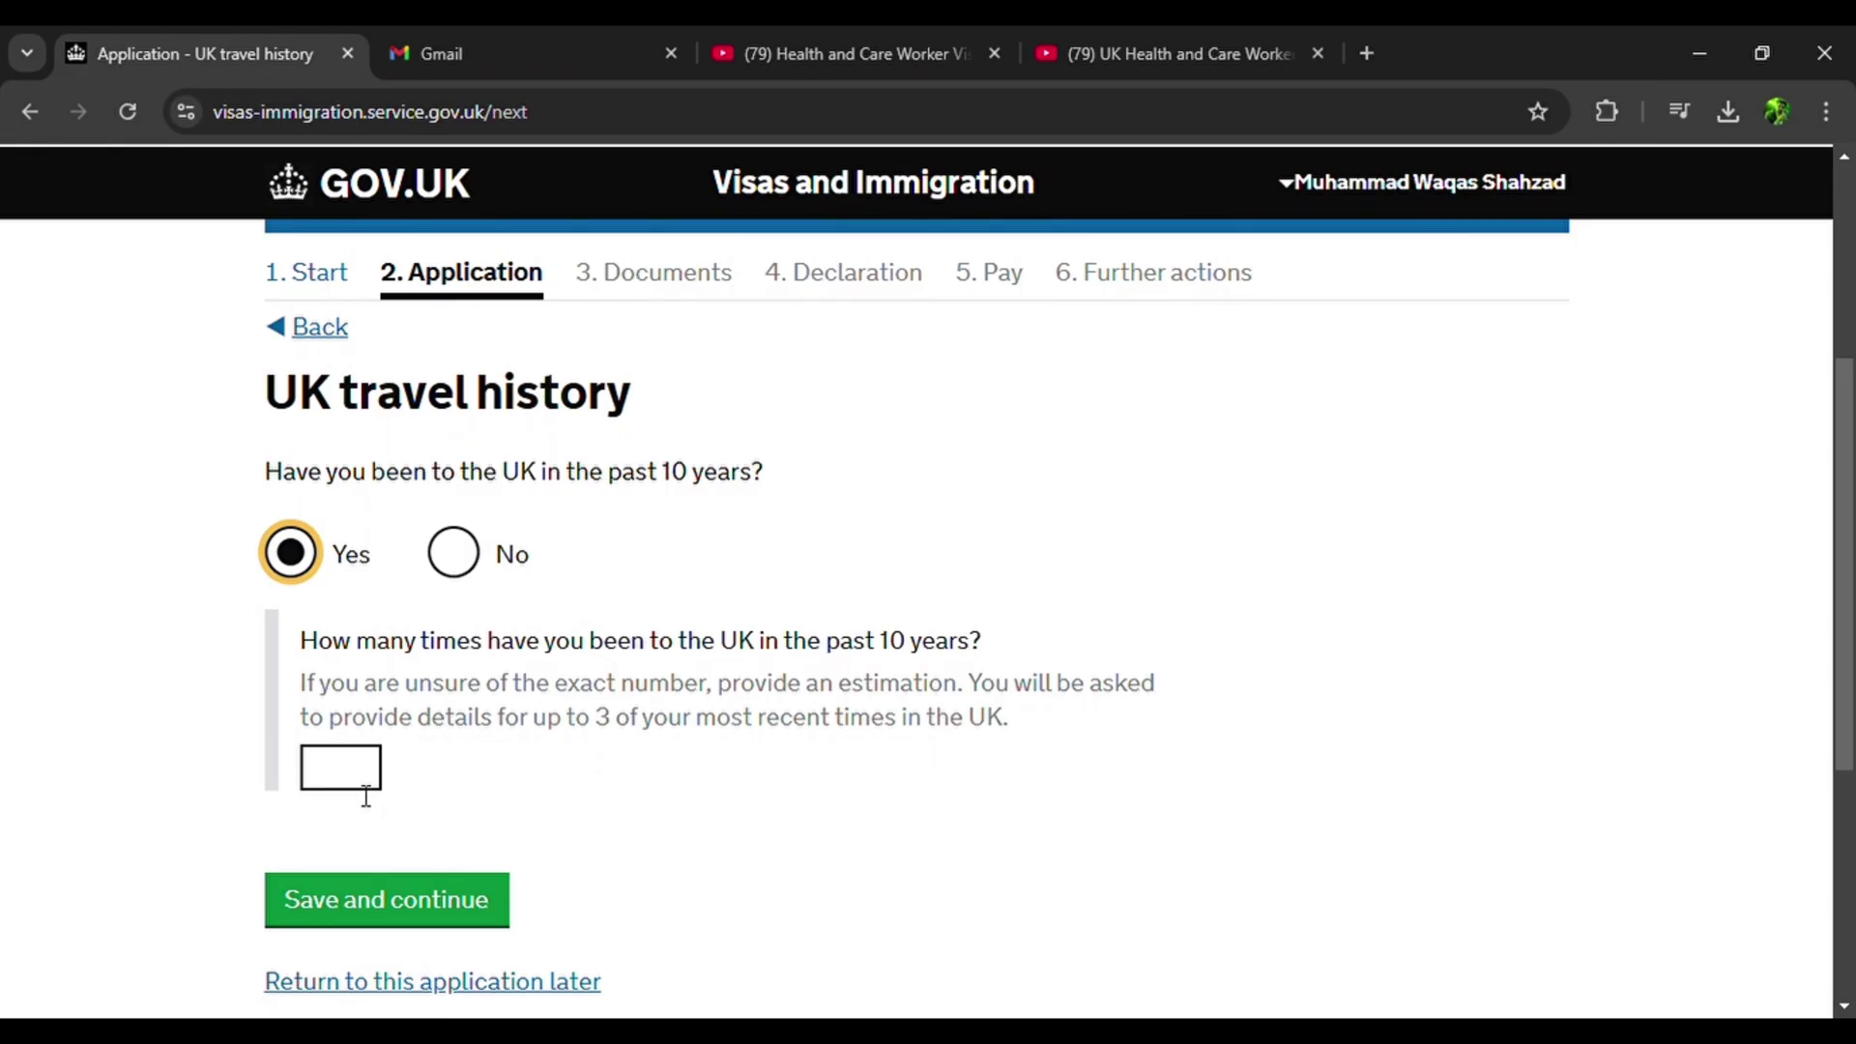
{"action": "left_click", "coordinate": [366, 791]}
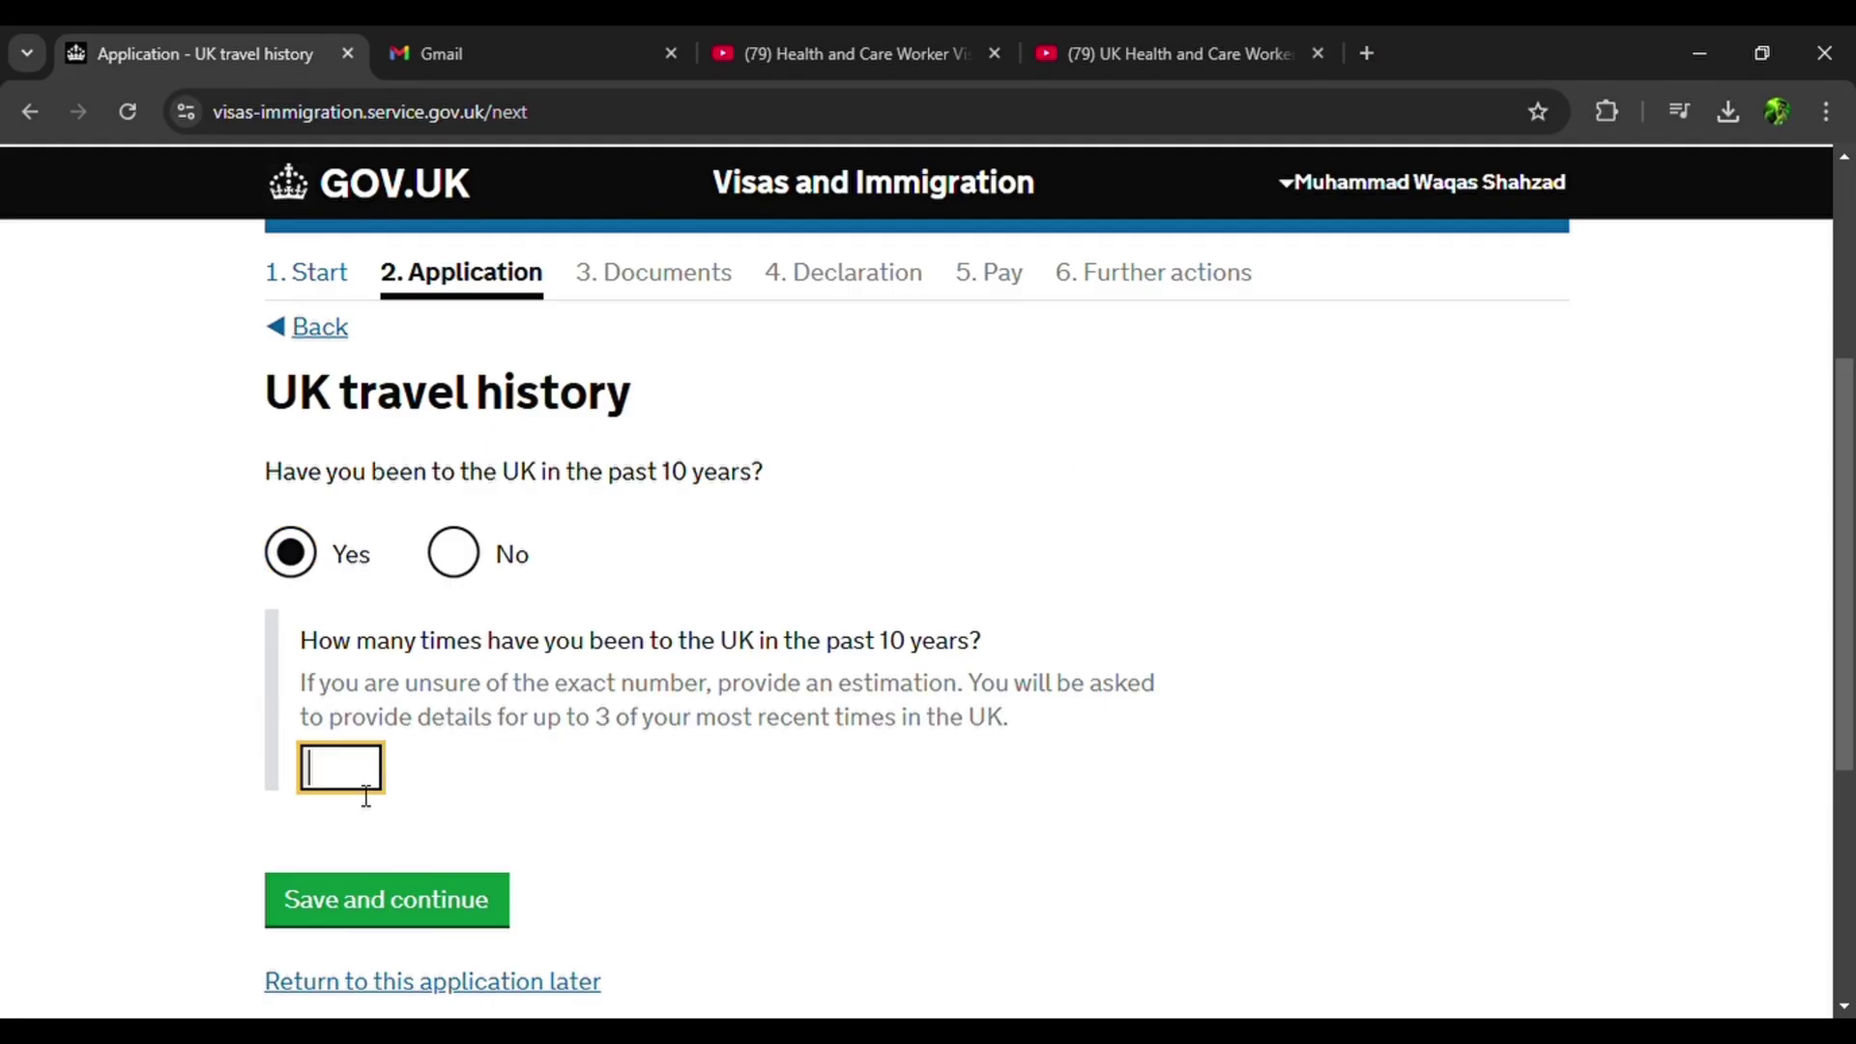
{"action": "left_click", "coordinate": [345, 897]}
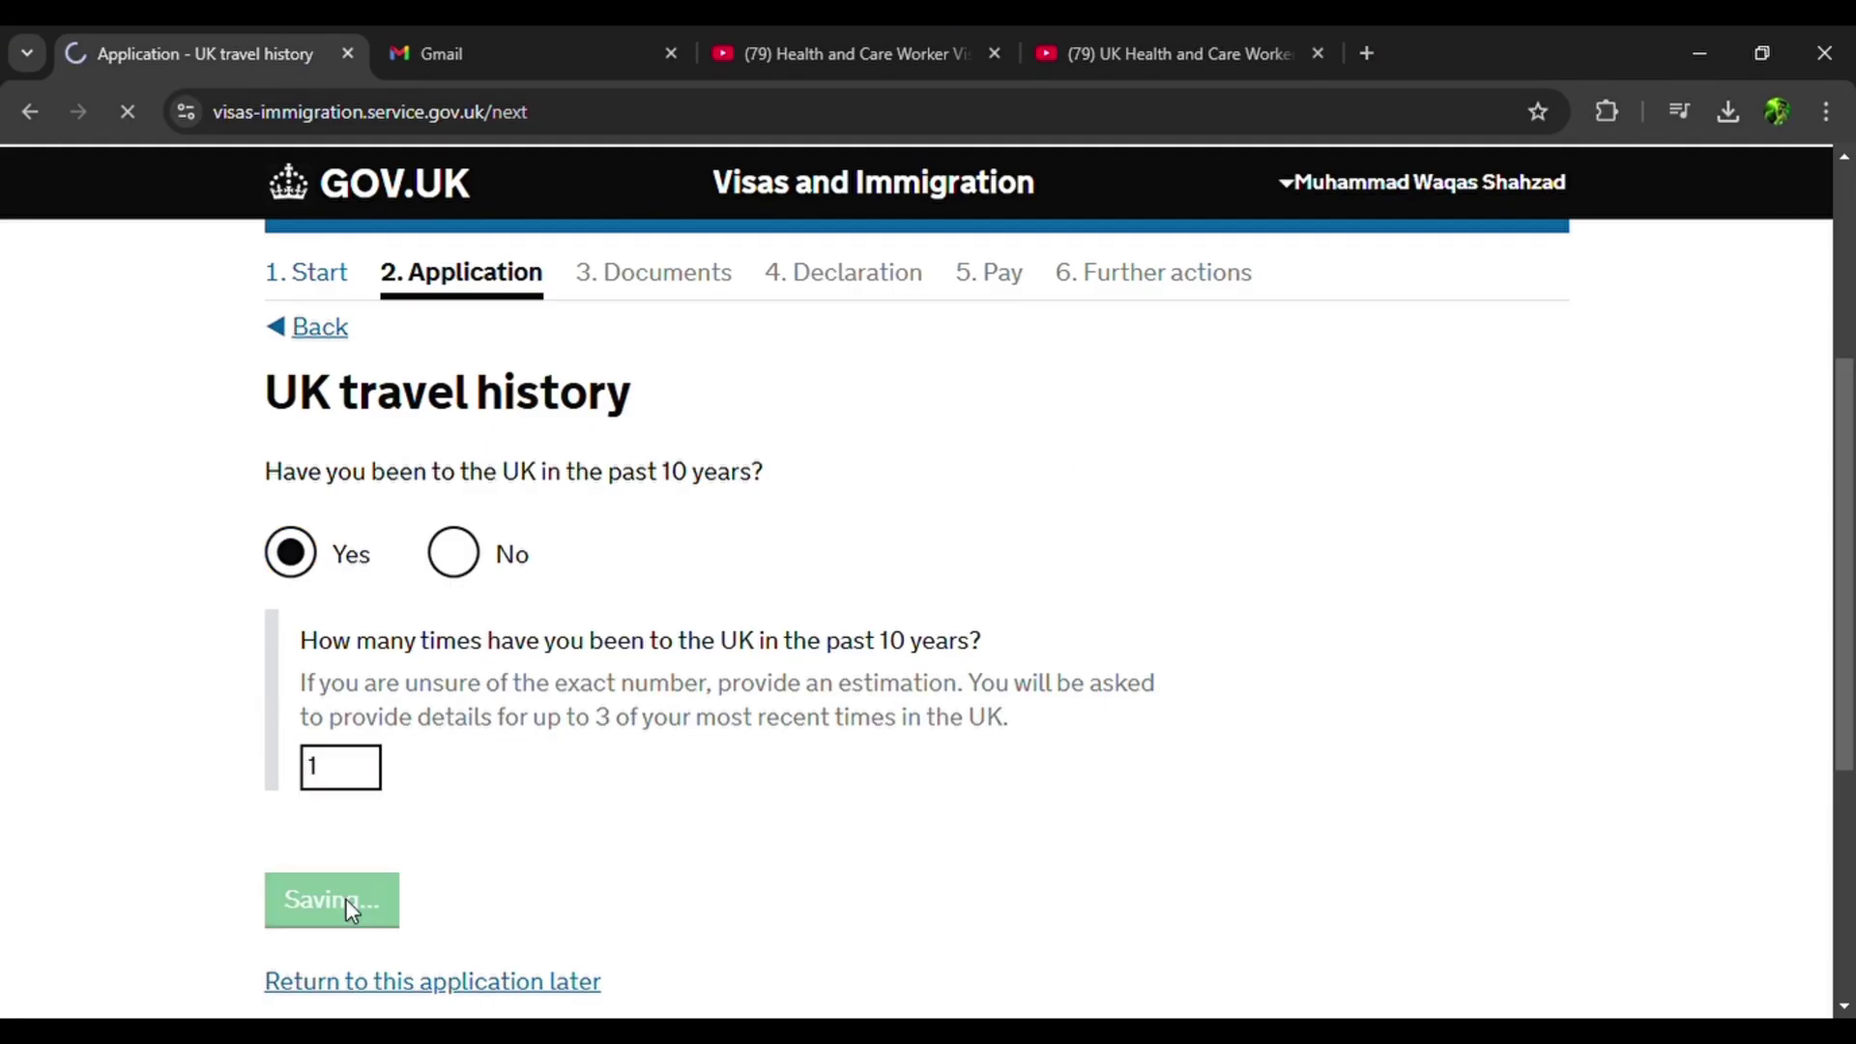
{"action": "scroll", "coordinate": [221, 703], "scroll_direction": "down", "scroll_amount": 3}
{"action": "scroll", "coordinate": [220, 702], "scroll_direction": "up", "scroll_amount": 3}
{"action": "scroll", "coordinate": [220, 703], "scroll_direction": "down", "scroll_amount": 1}
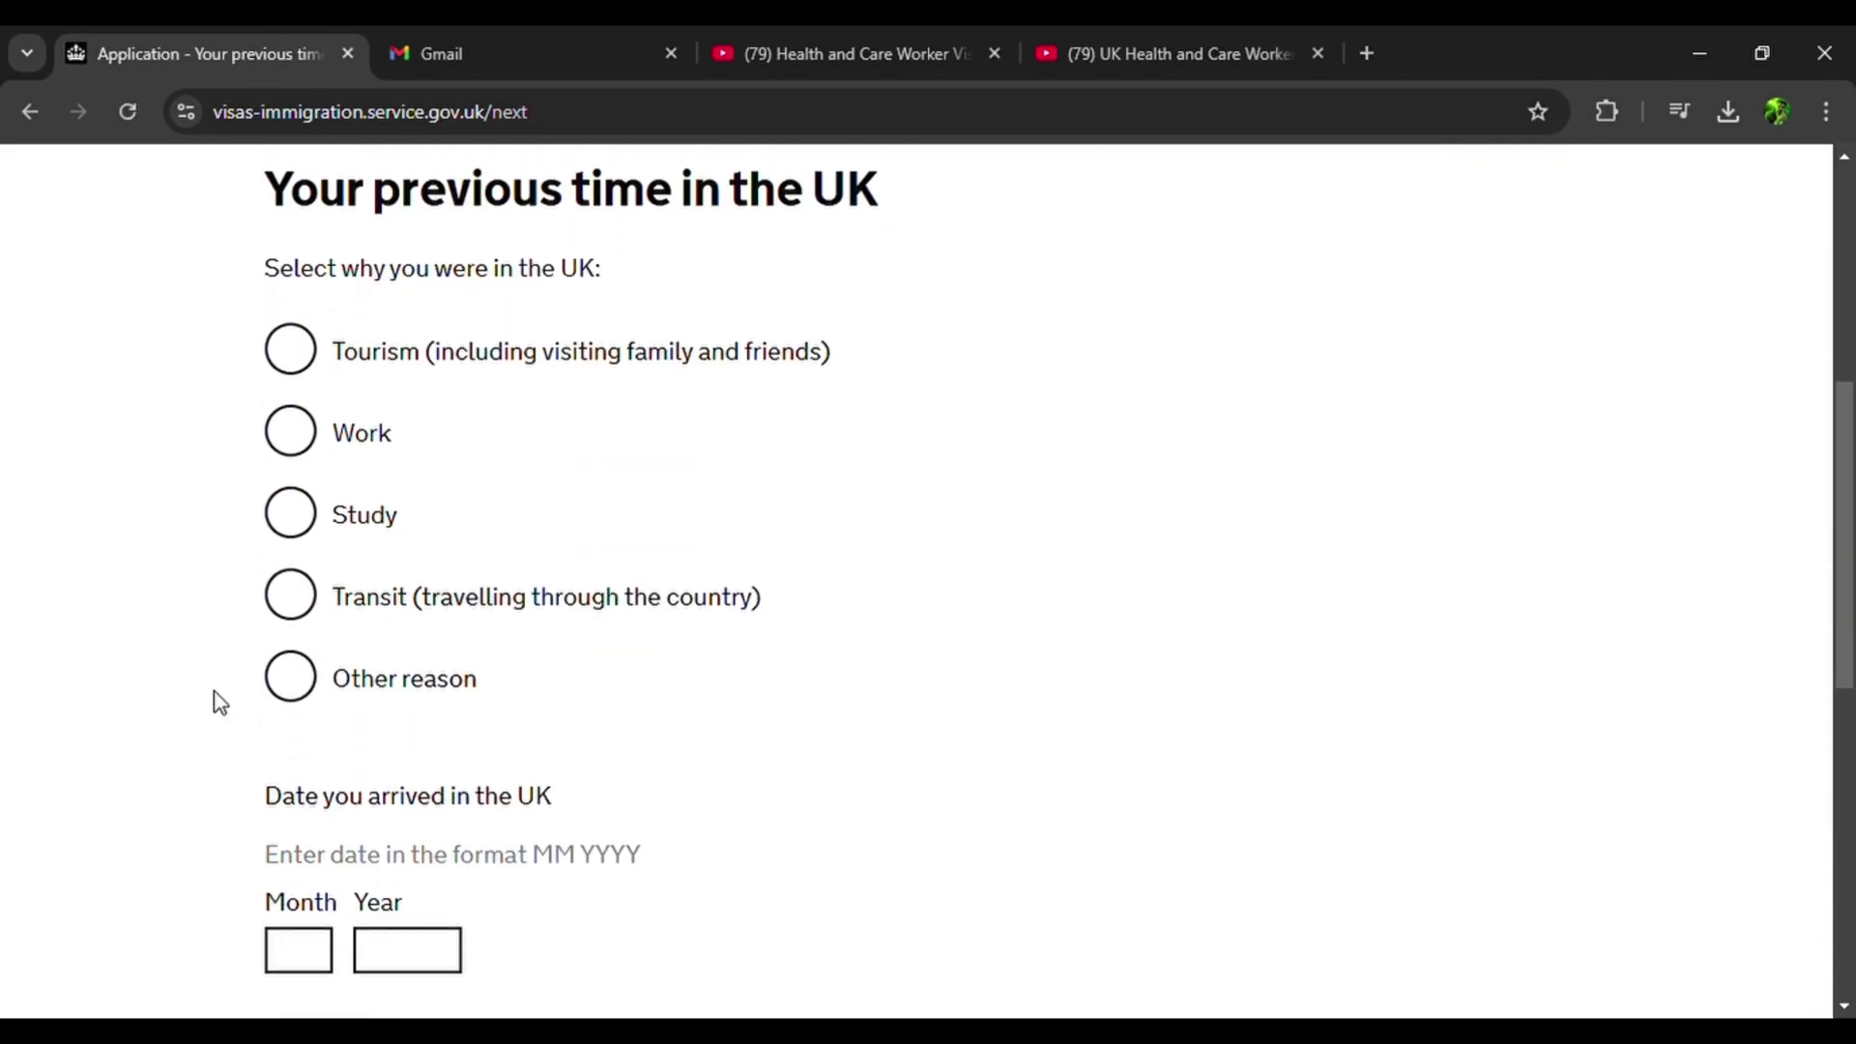
{"action": "left_click", "coordinate": [310, 687]}
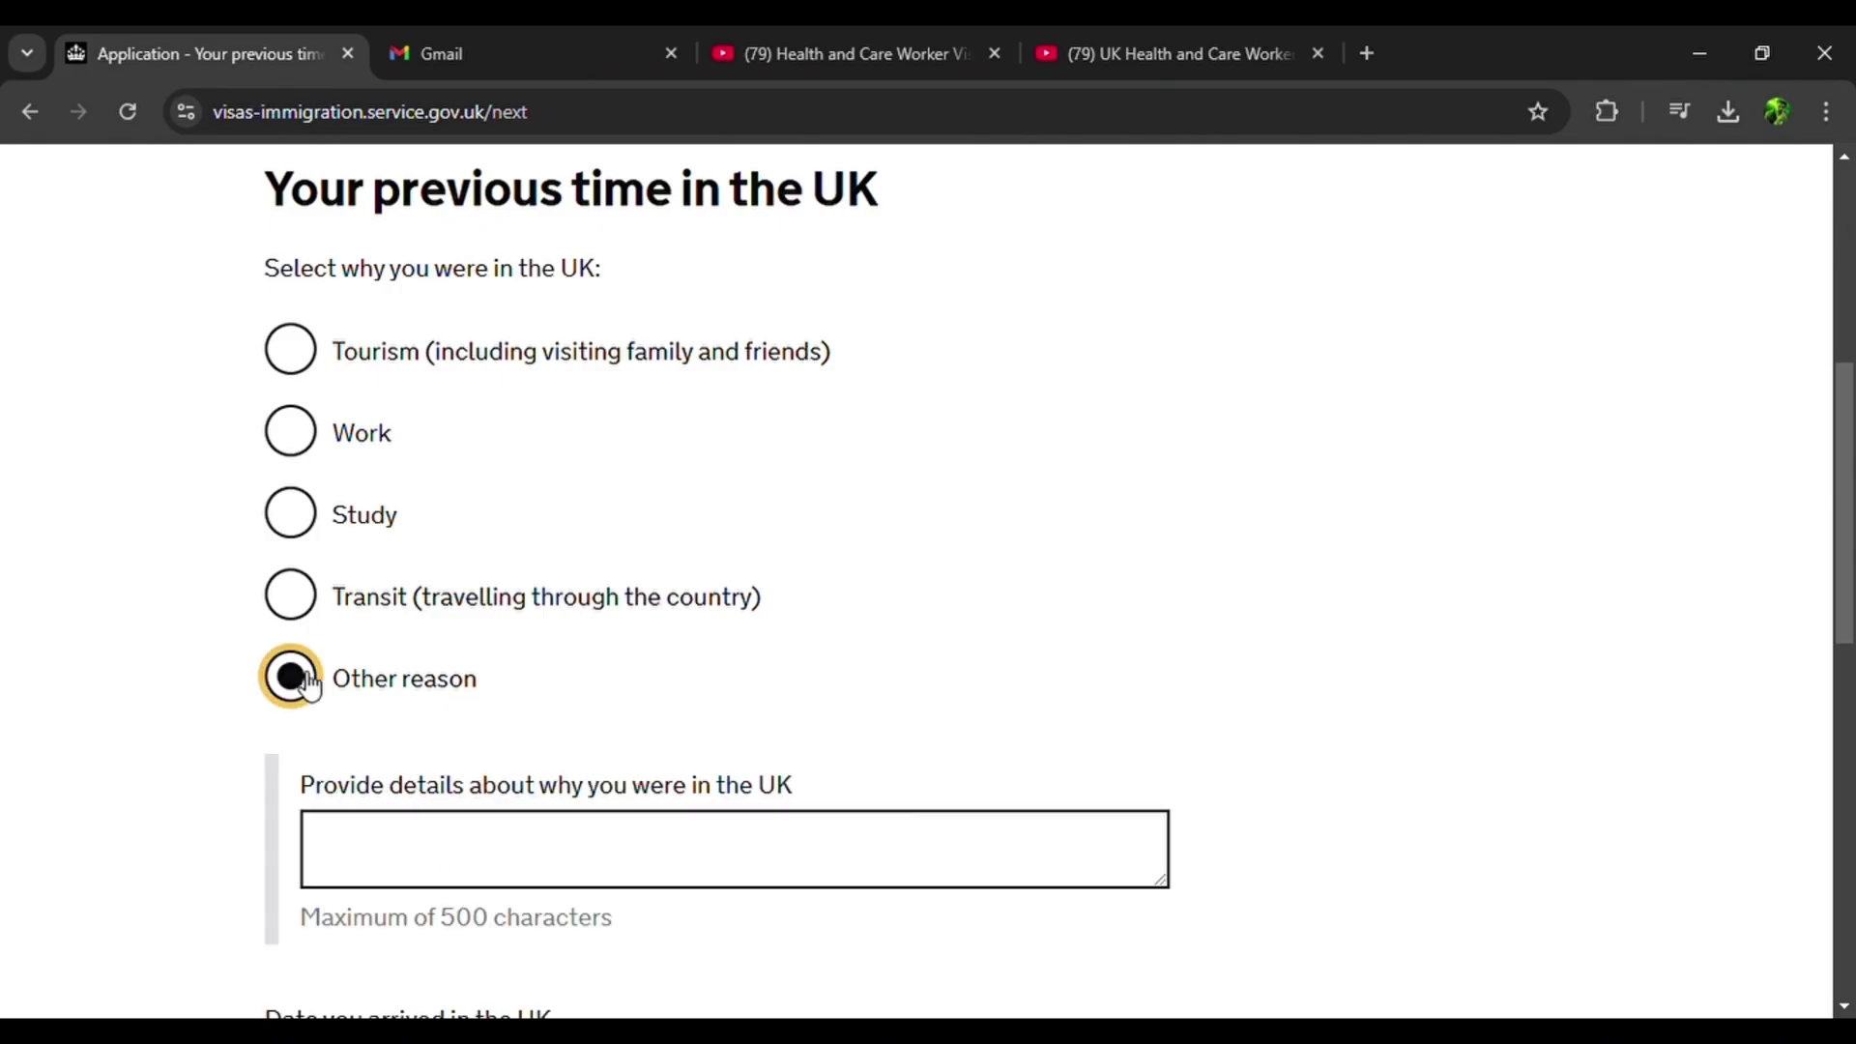
{"action": "left_click", "coordinate": [422, 854]}
{"action": "type", "text": "I previously visited to take my PLAB 2 exam."}
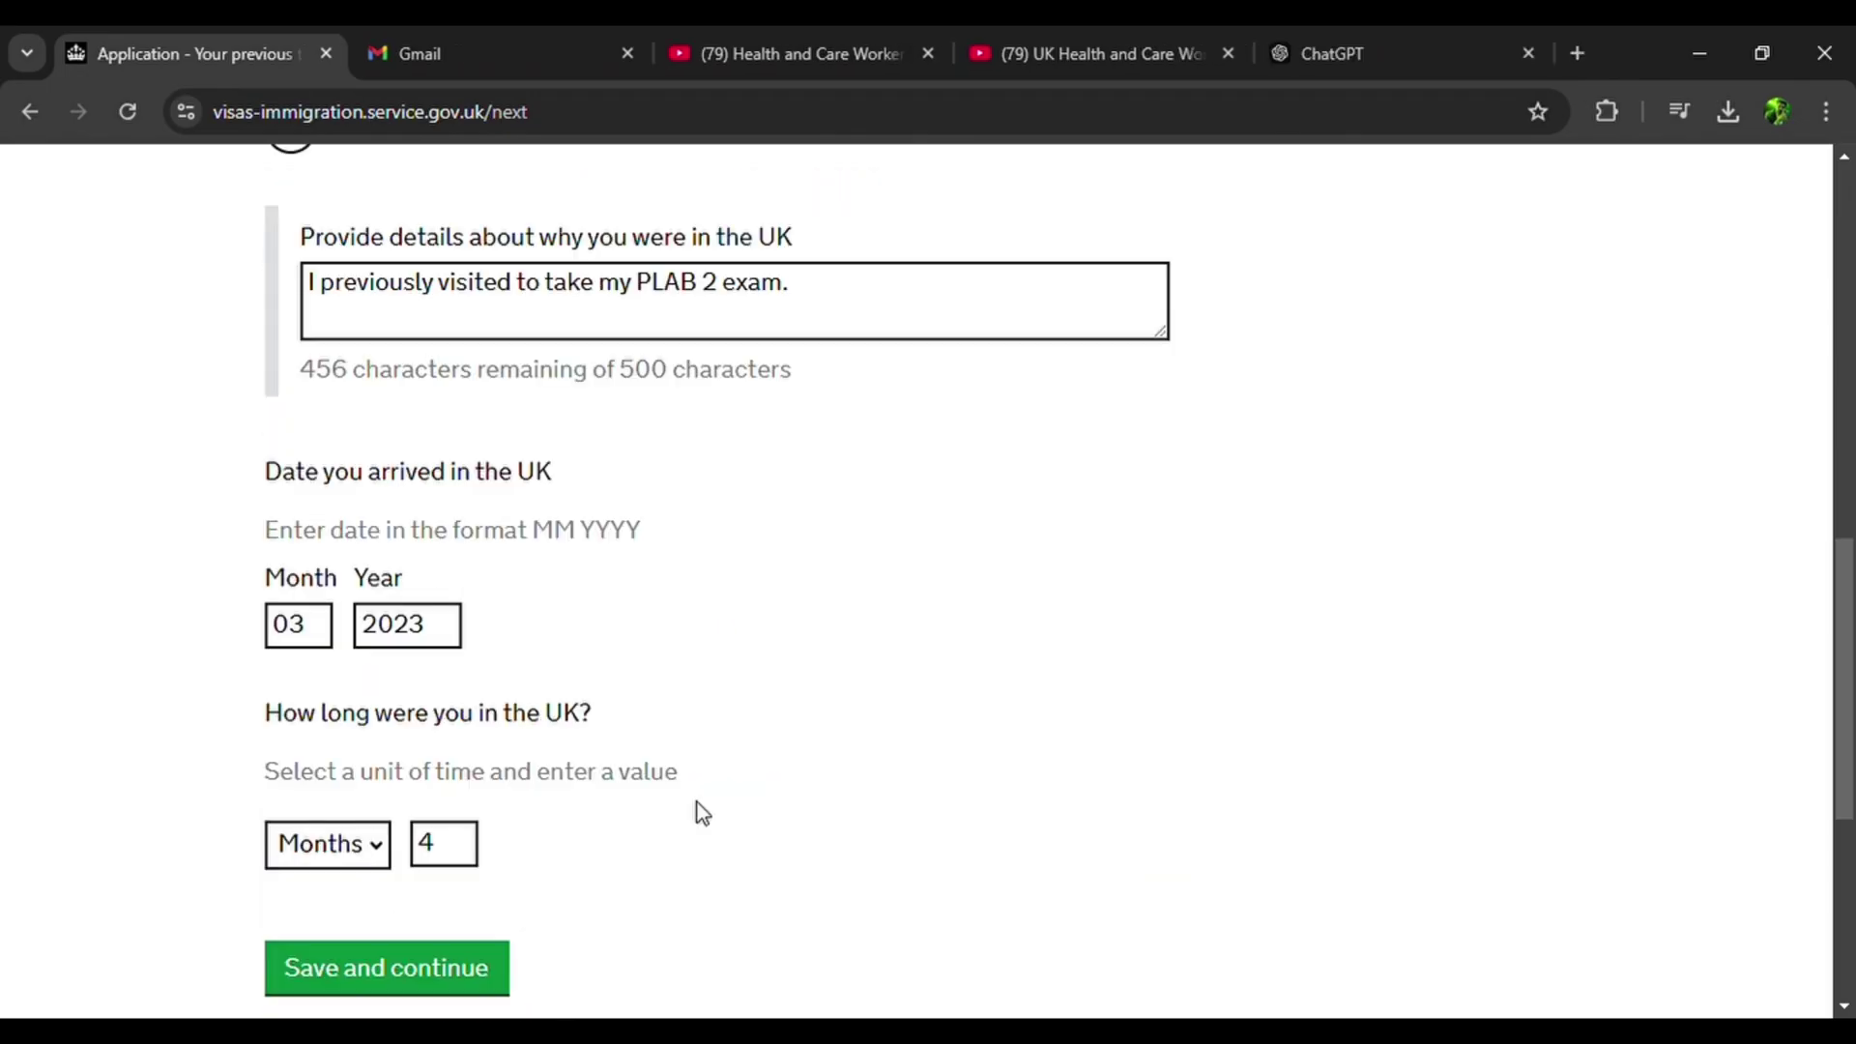
{"action": "left_click", "coordinate": [427, 983]}
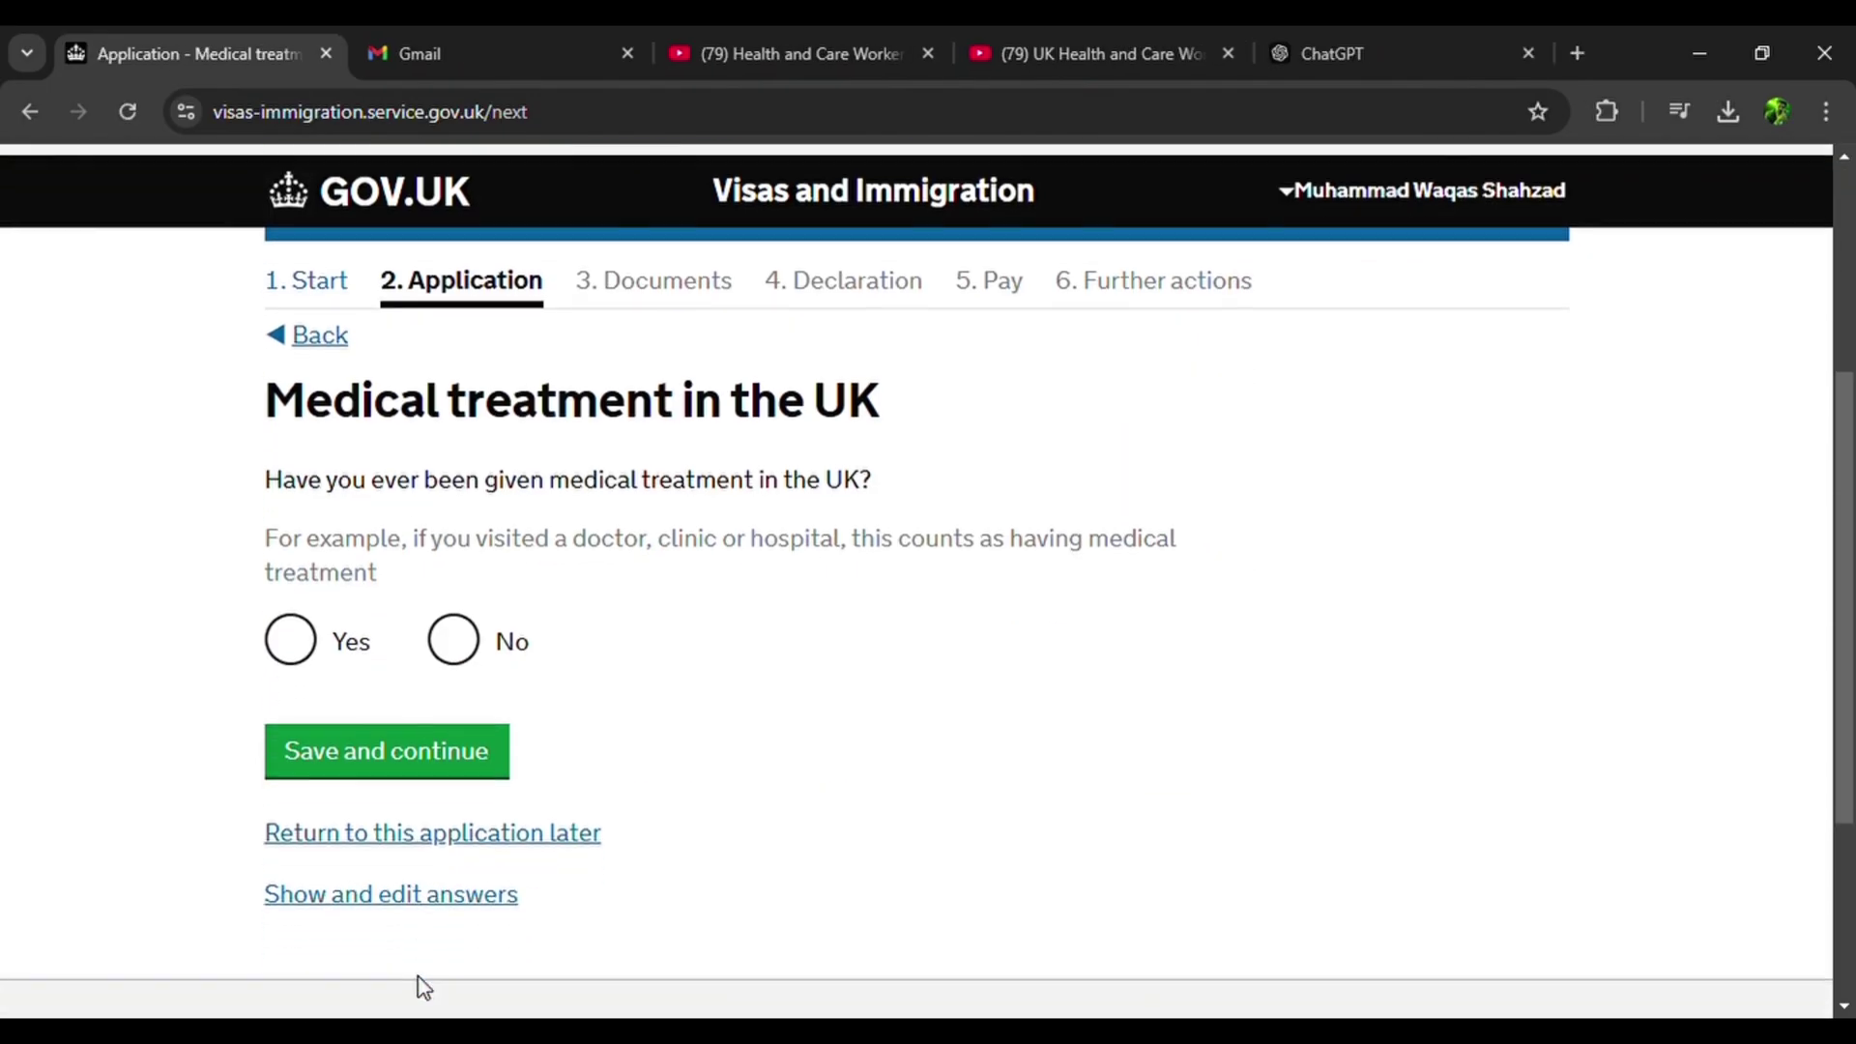
Answer No to medical treatment in the UK and to applying for leave to remain.
{"action": "left_click", "coordinate": [474, 626]}
{"action": "left_click", "coordinate": [431, 745]}
{"action": "scroll", "coordinate": [438, 746], "scroll_direction": "down", "scroll_amount": 3}
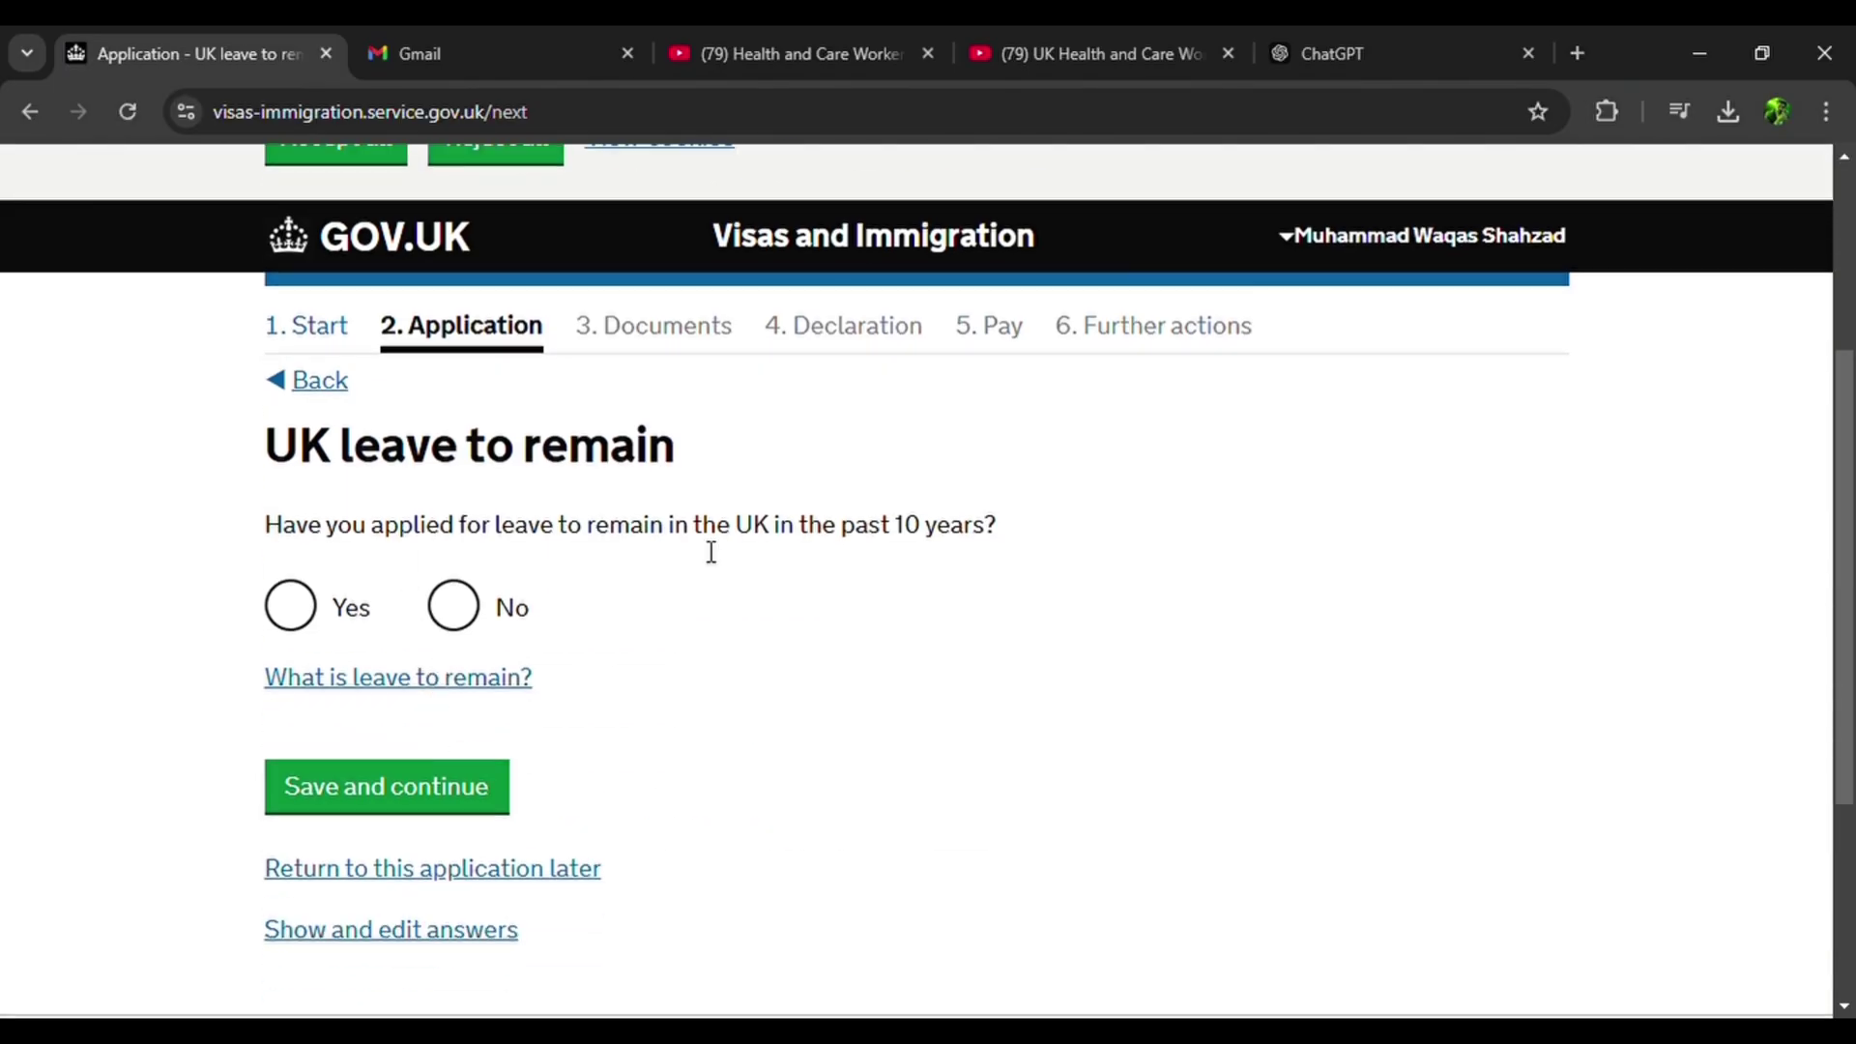
{"action": "left_click", "coordinate": [476, 628]}
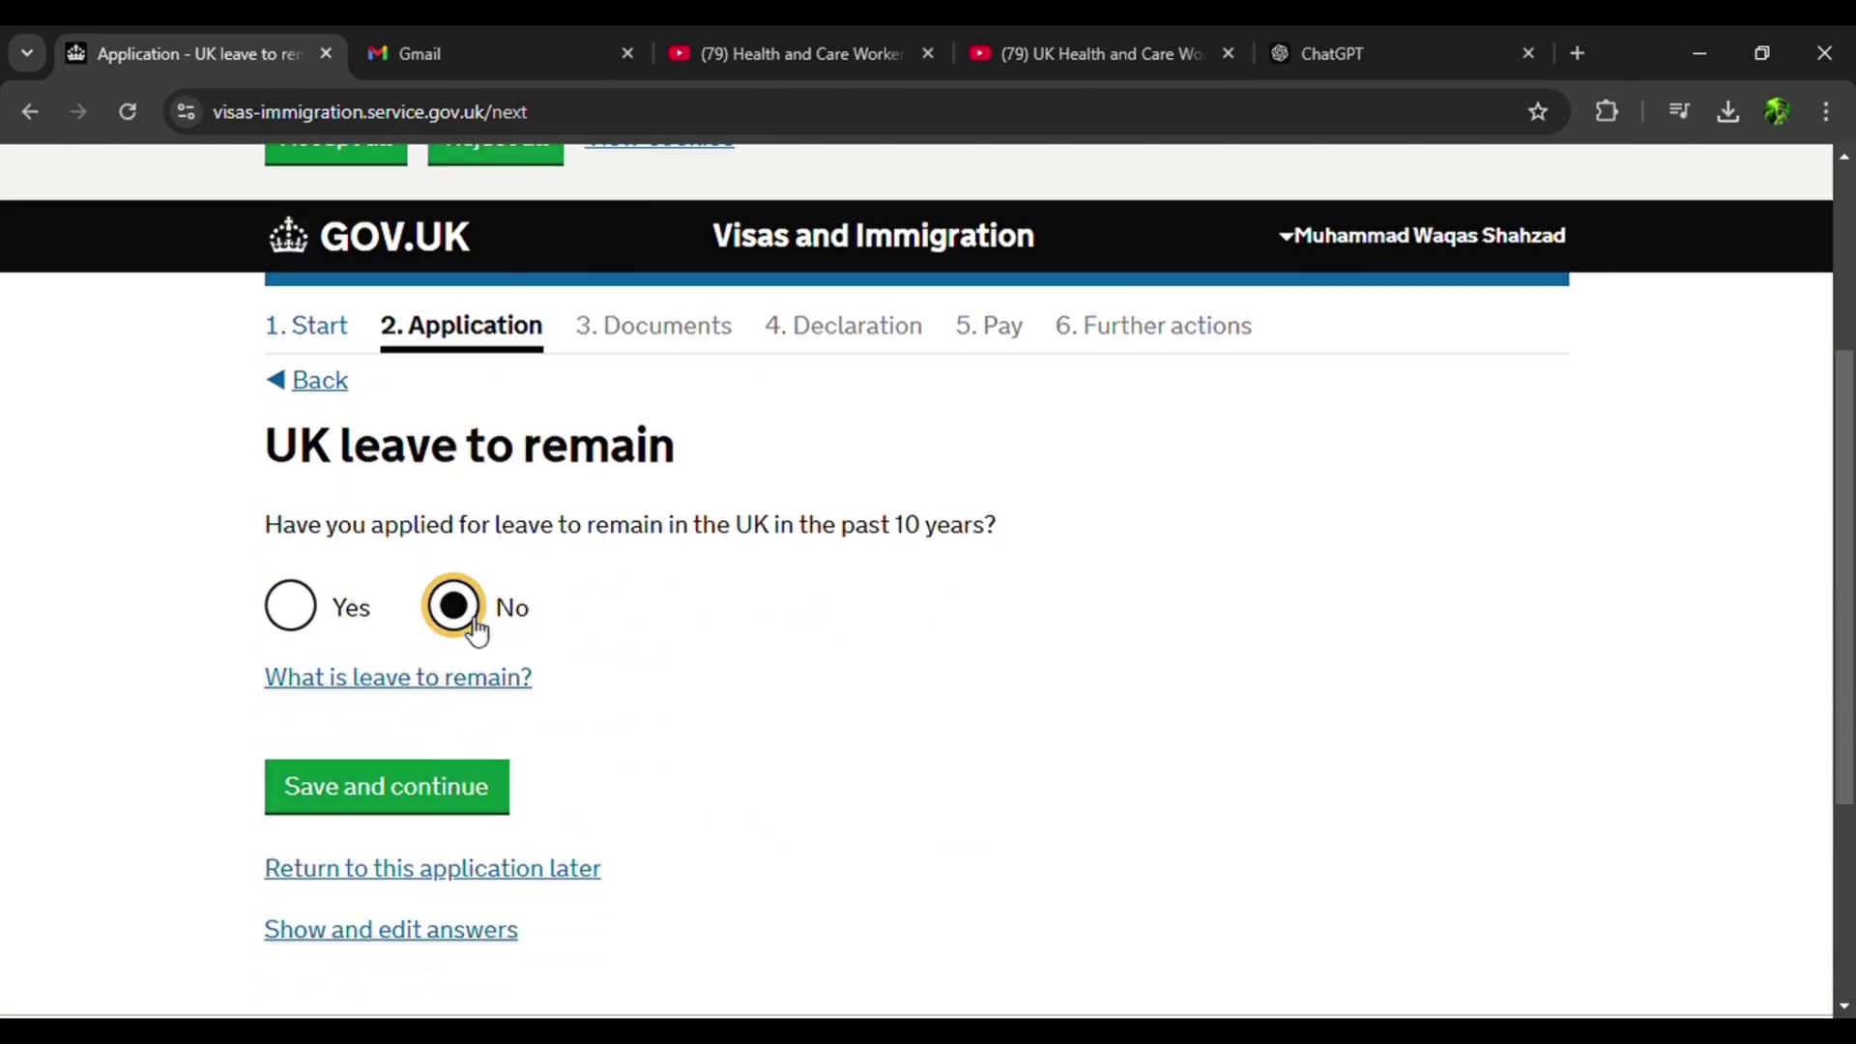
{"action": "left_click", "coordinate": [440, 785]}
{"action": "scroll", "coordinate": [476, 674], "scroll_direction": "down", "scroll_amount": 4}
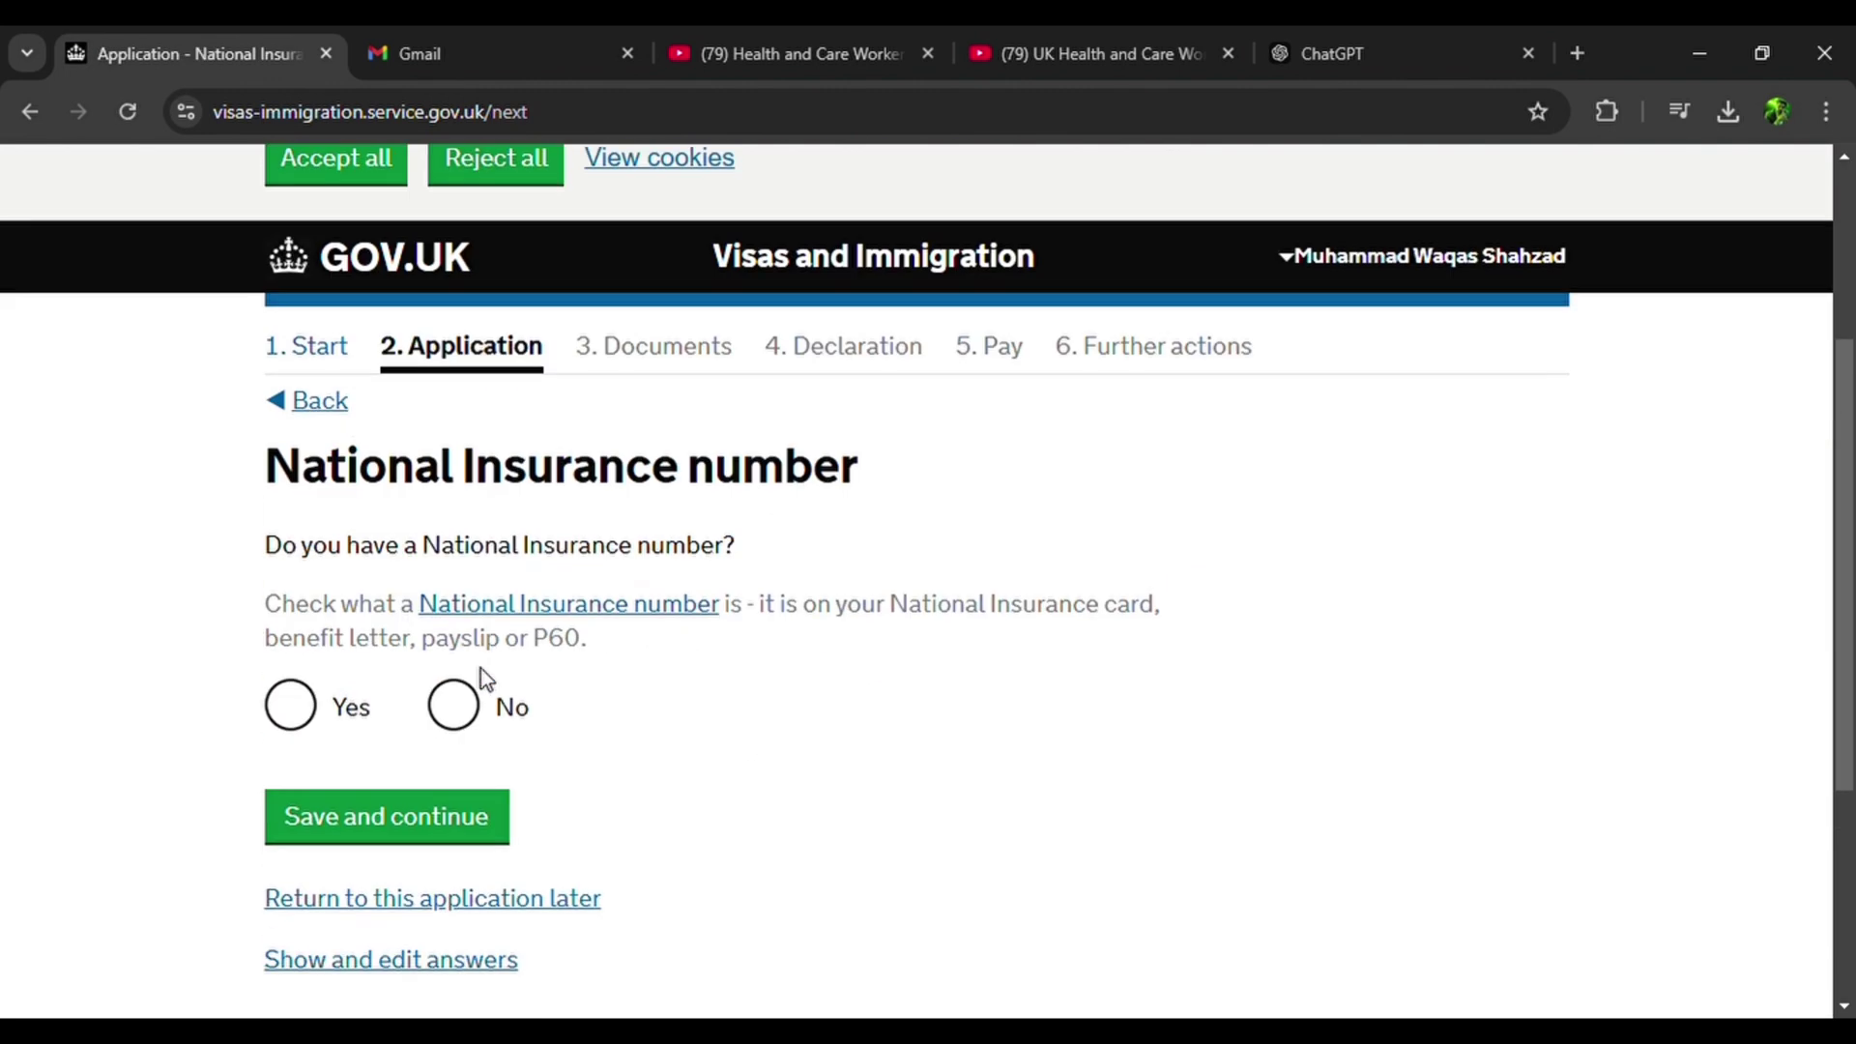
Answer No to holding a National Insurance number, a UK driving licence, and public funds.
{"action": "left_click", "coordinate": [488, 676]}
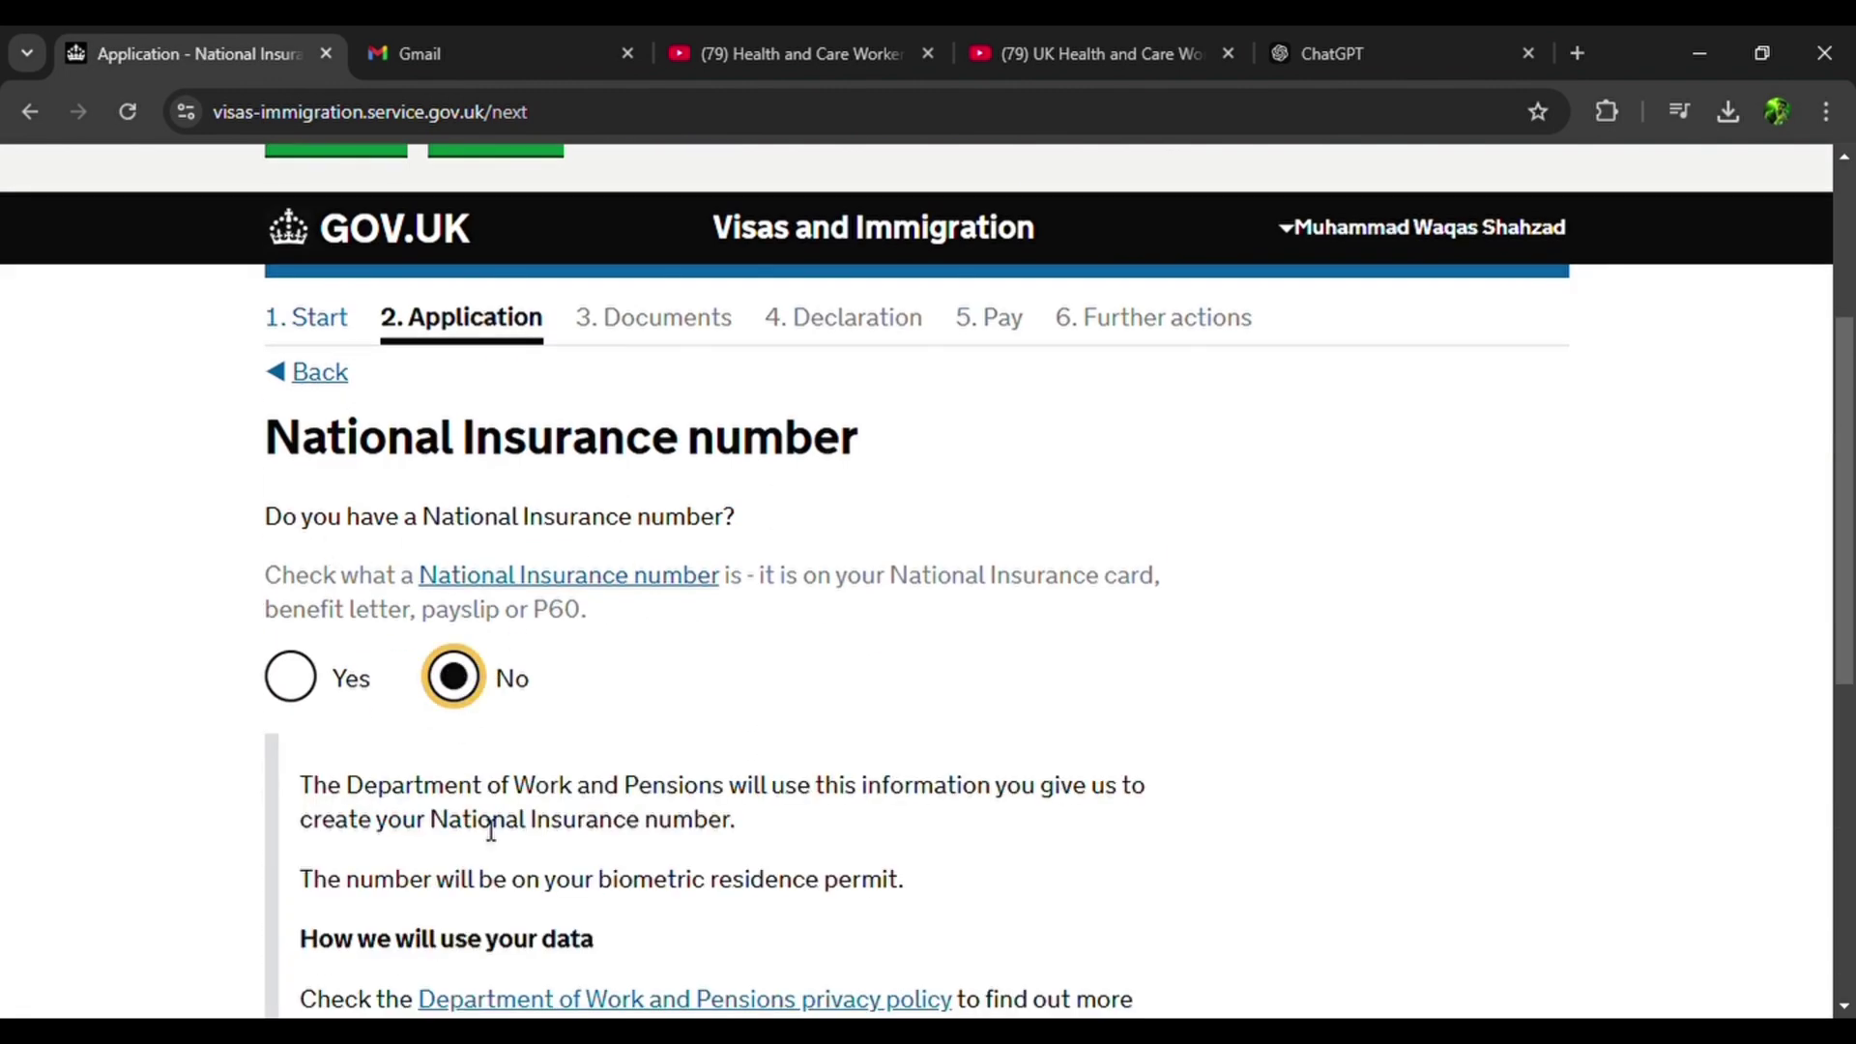
{"action": "scroll", "coordinate": [486, 828], "scroll_direction": "down", "scroll_amount": 3}
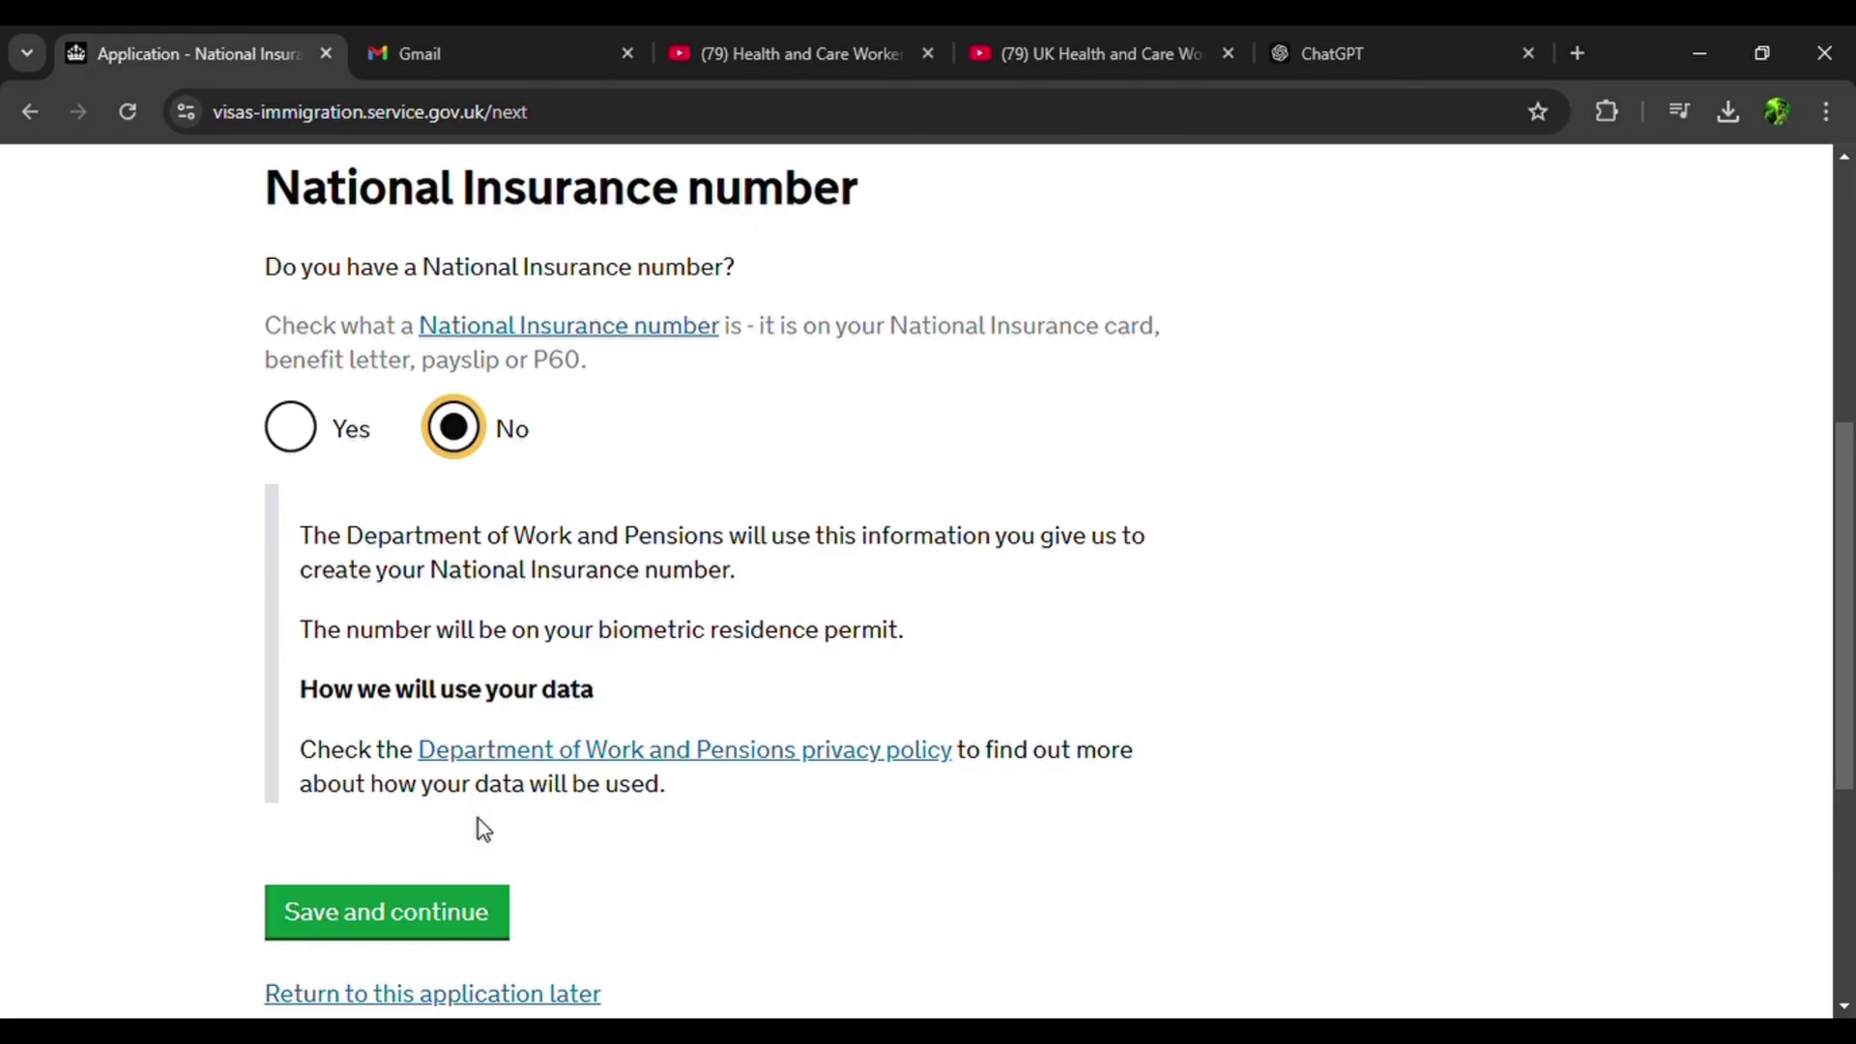
{"action": "scroll", "coordinate": [464, 850], "scroll_direction": "down", "scroll_amount": 1}
{"action": "left_click", "coordinate": [450, 872]}
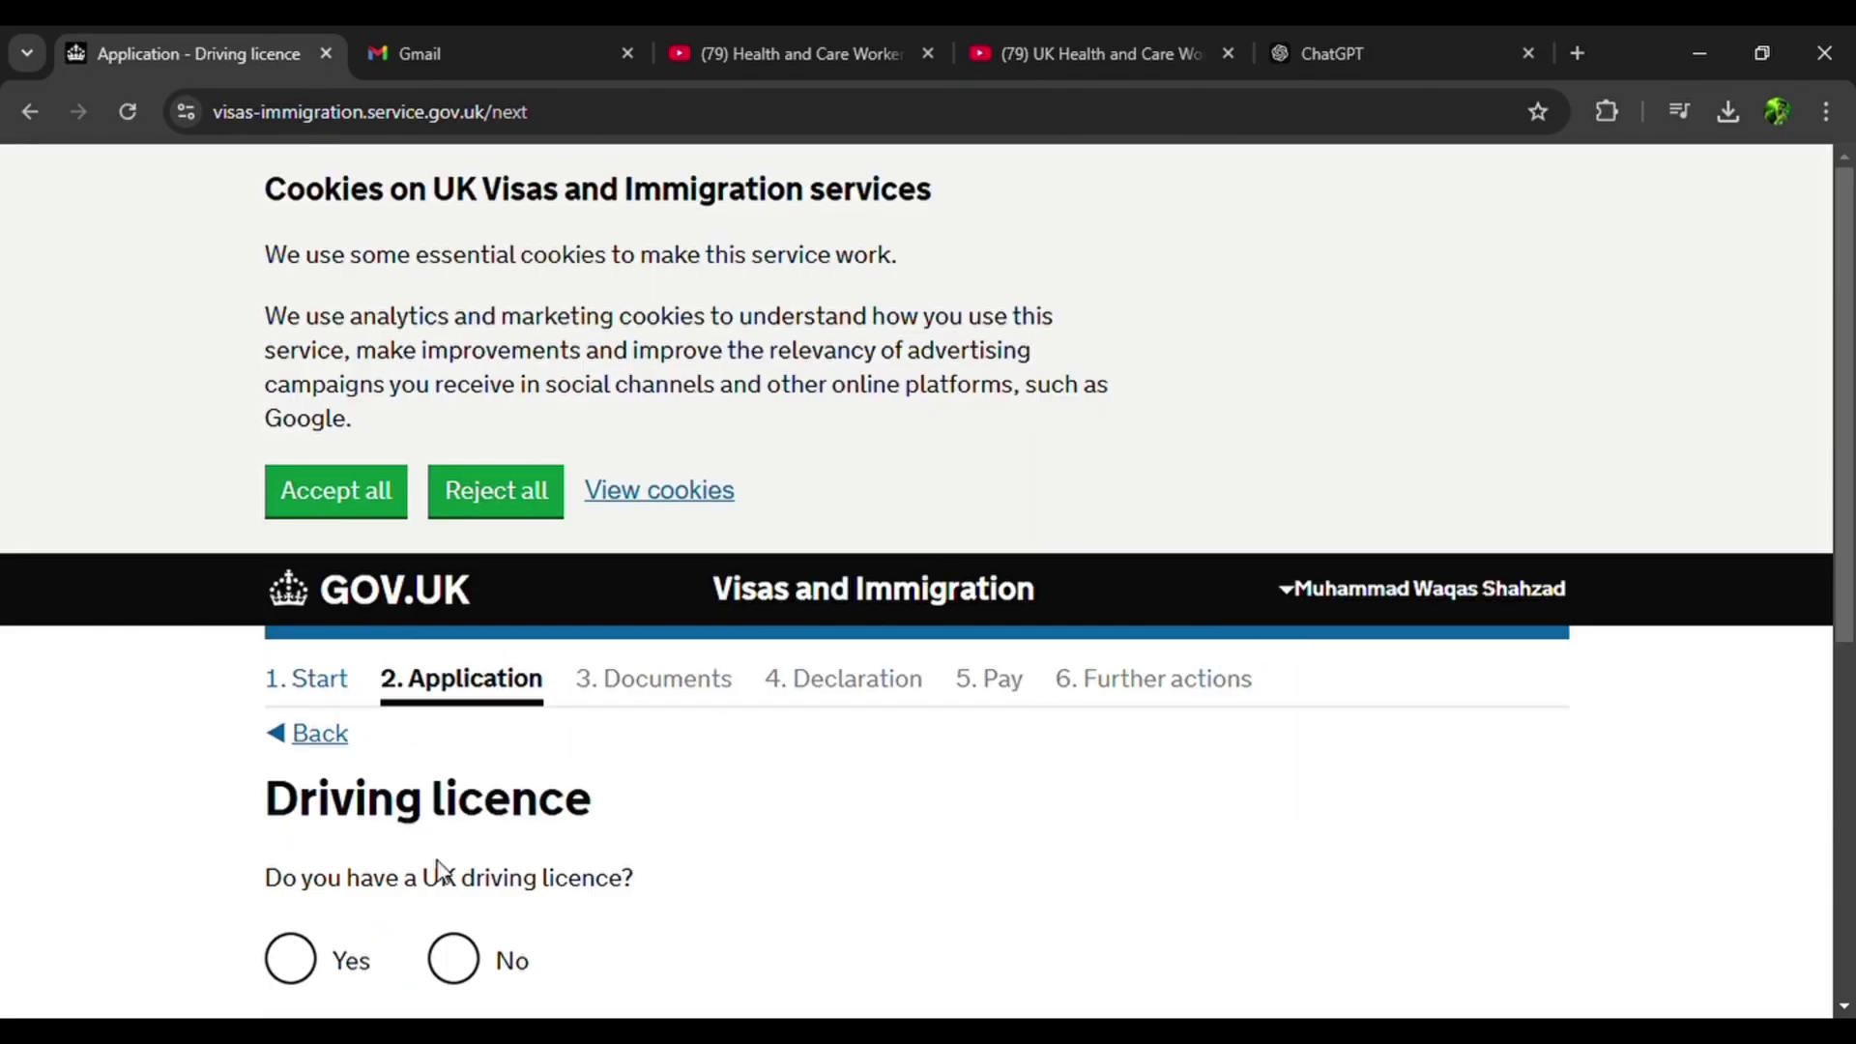
{"action": "scroll", "coordinate": [474, 665], "scroll_direction": "down", "scroll_amount": 4}
{"action": "left_click", "coordinate": [455, 599]}
{"action": "left_click", "coordinate": [388, 733]}
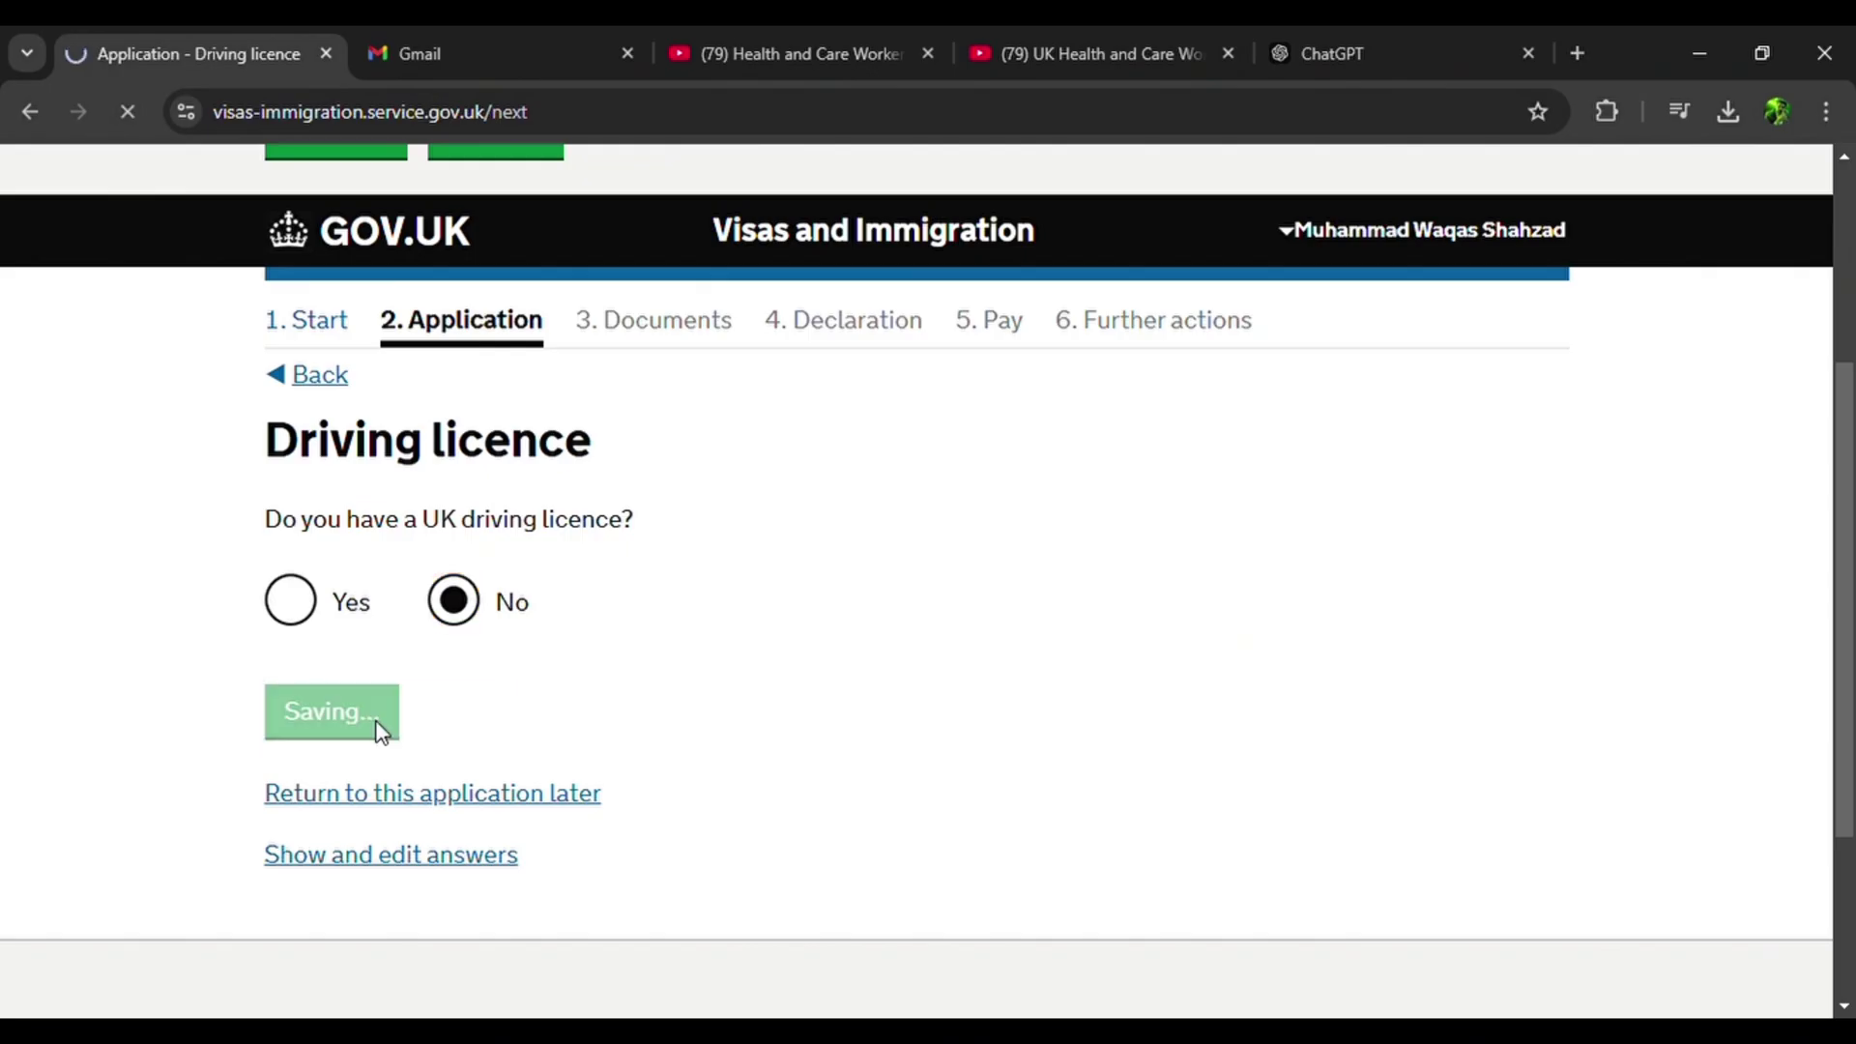
{"action": "scroll", "coordinate": [375, 719], "scroll_direction": "down", "scroll_amount": 4}
{"action": "left_click", "coordinate": [454, 640]}
{"action": "left_click", "coordinate": [429, 742]}
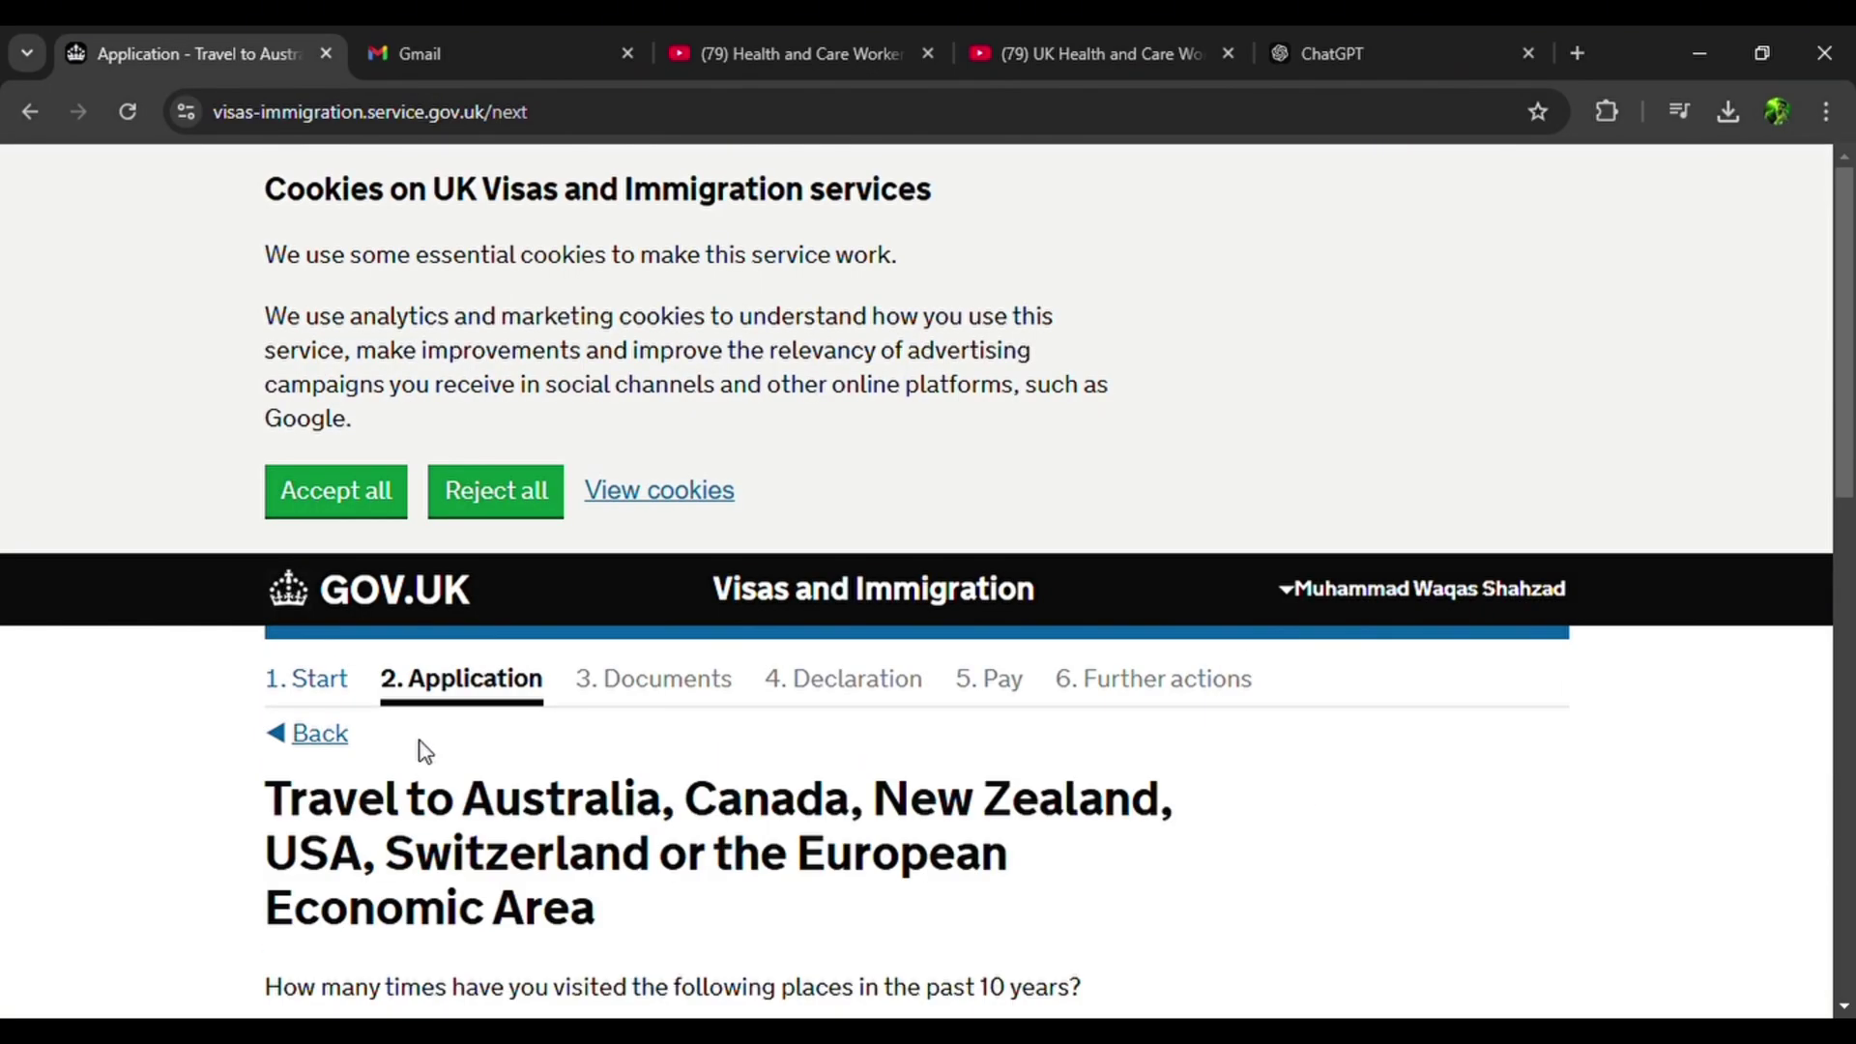
Record Zero visits to the listed countries and No travel to other countries.
{"action": "scroll", "coordinate": [422, 752], "scroll_direction": "down", "scroll_amount": 4}
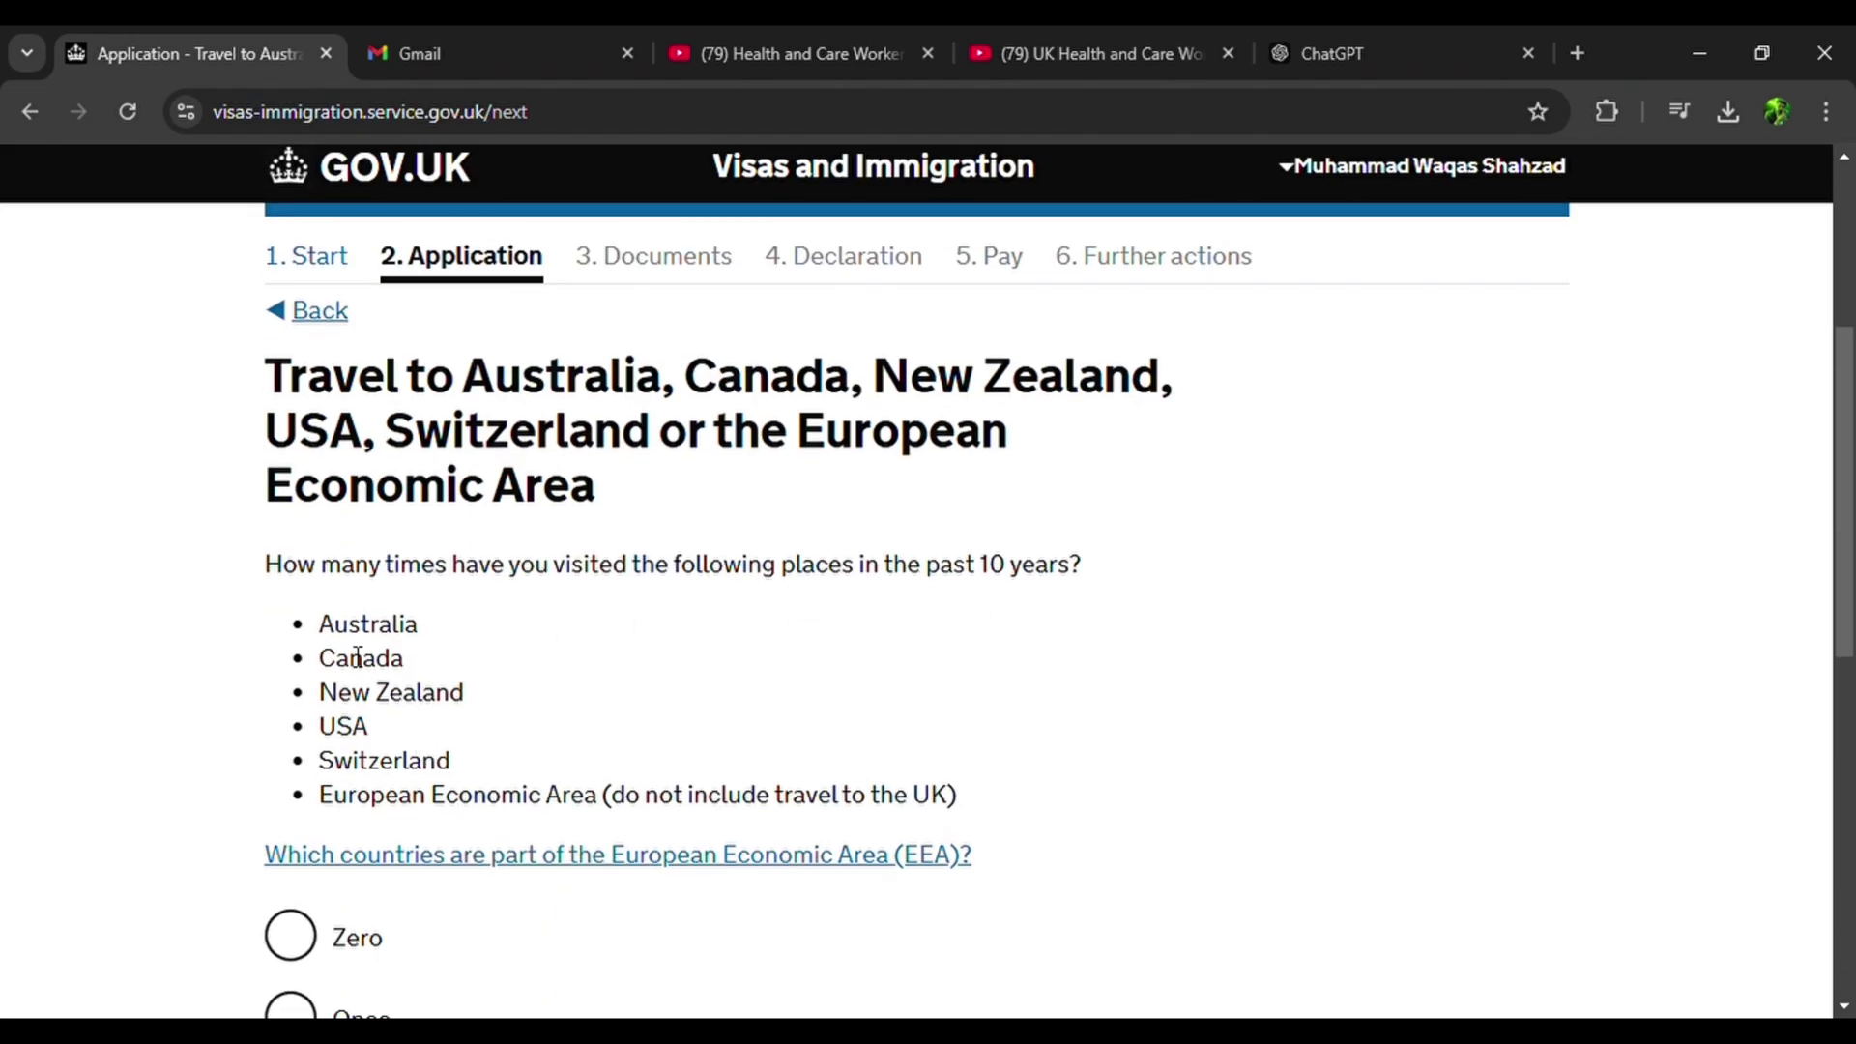
{"action": "scroll", "coordinate": [362, 702], "scroll_direction": "down", "scroll_amount": 3}
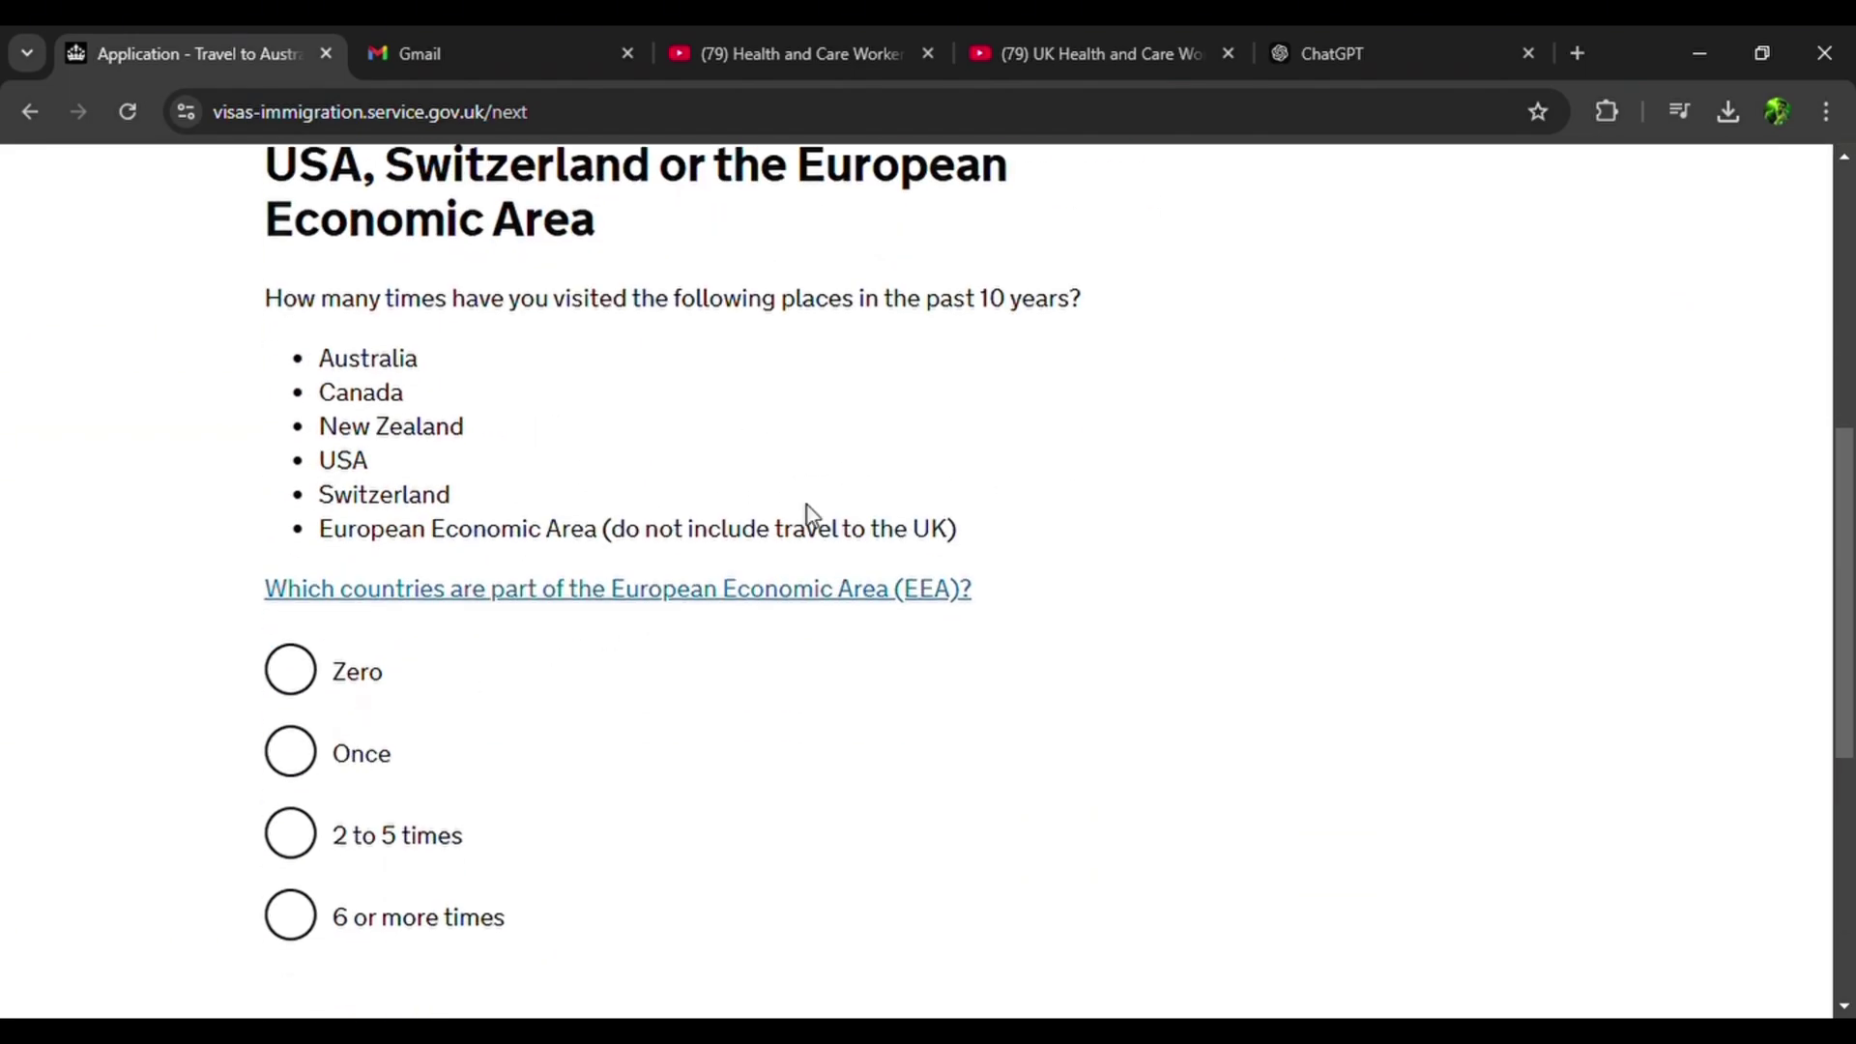
{"action": "left_click", "coordinate": [290, 676]}
{"action": "scroll", "coordinate": [290, 689], "scroll_direction": "down", "scroll_amount": 3}
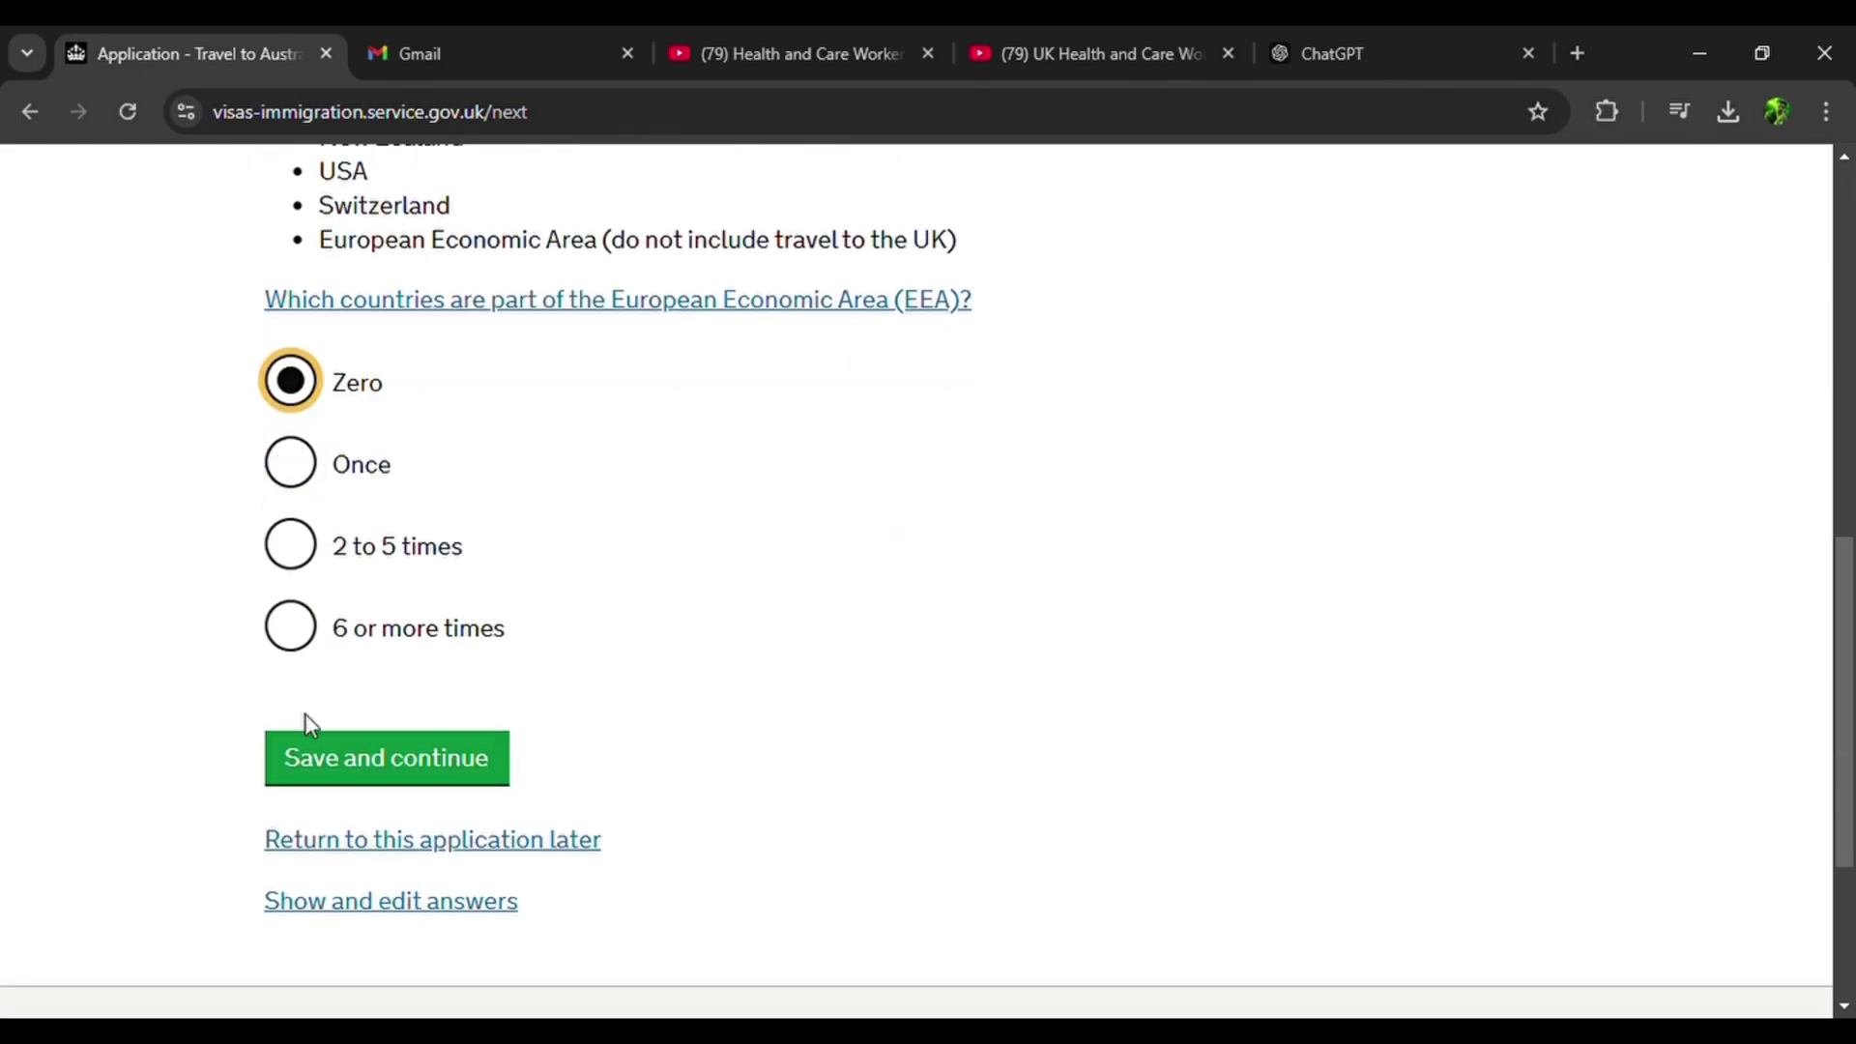
{"action": "left_click", "coordinate": [399, 769]}
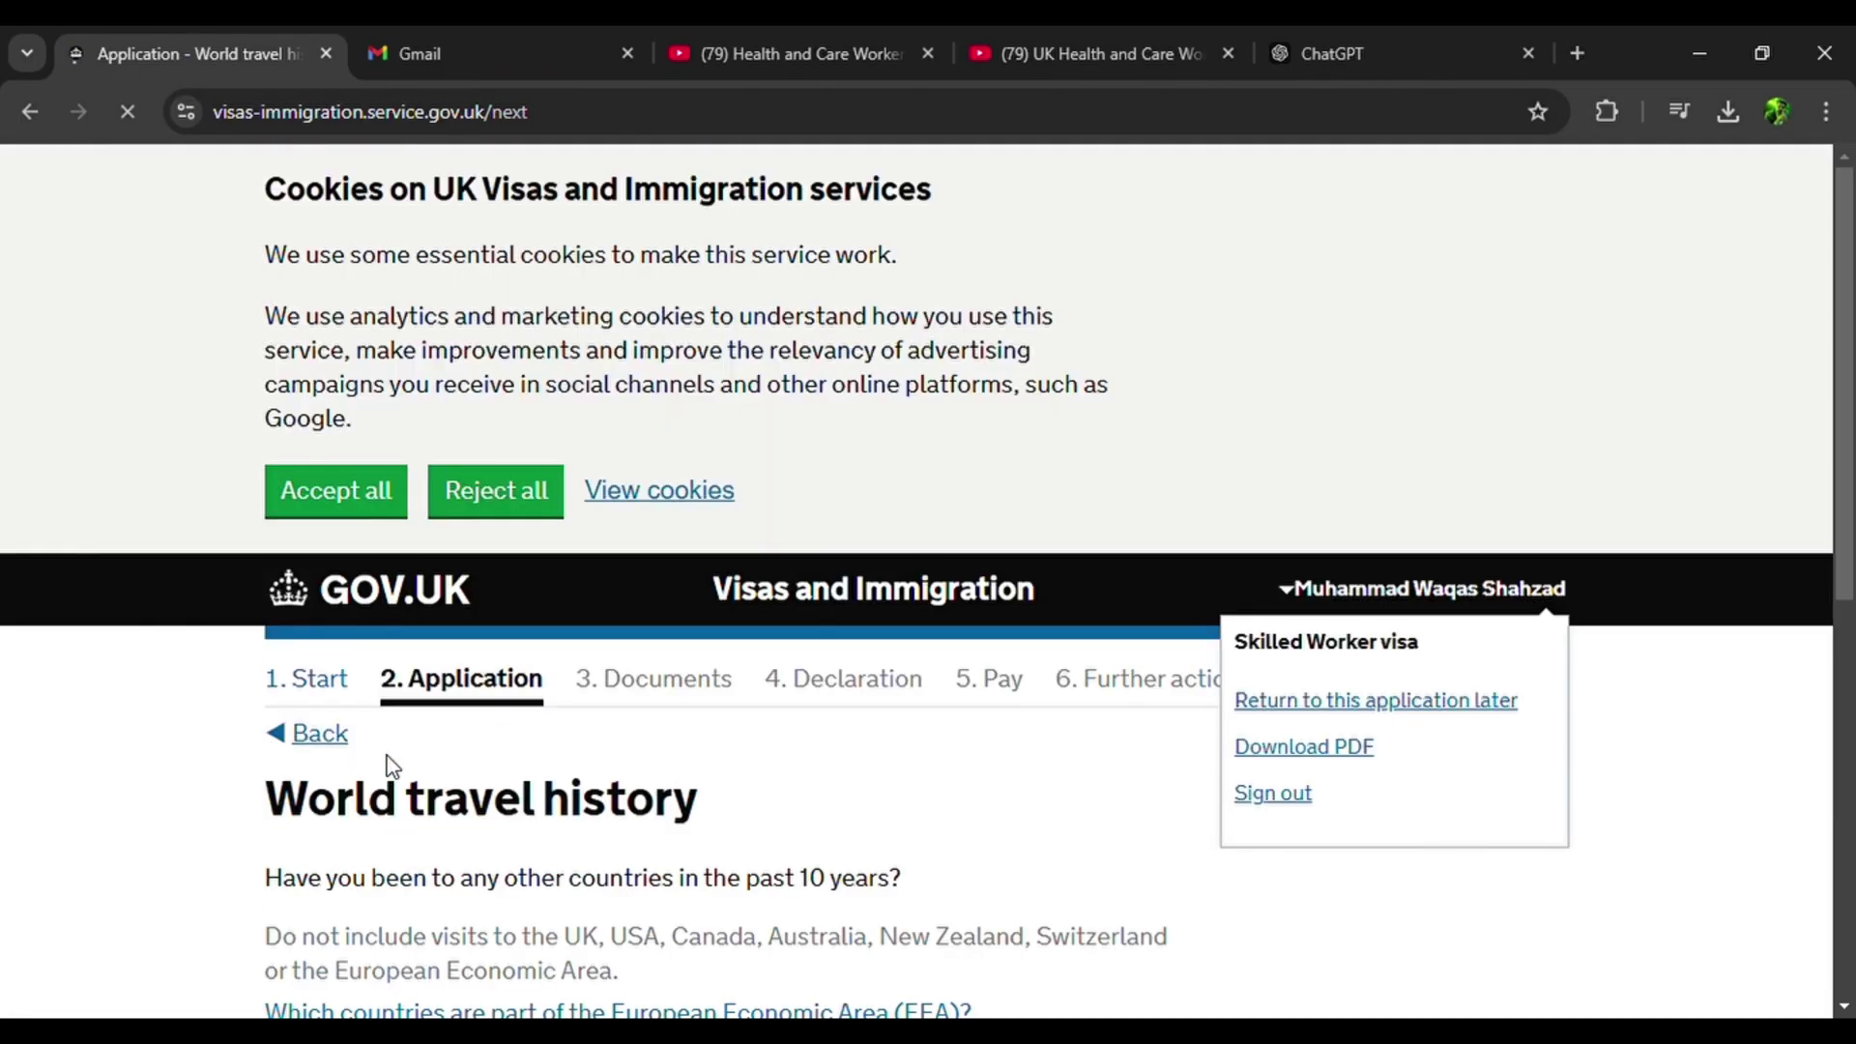
{"action": "scroll", "coordinate": [658, 654], "scroll_direction": "down", "scroll_amount": 3}
{"action": "left_click", "coordinate": [453, 793]}
{"action": "scroll", "coordinate": [118, 549], "scroll_direction": "down", "scroll_amount": 2}
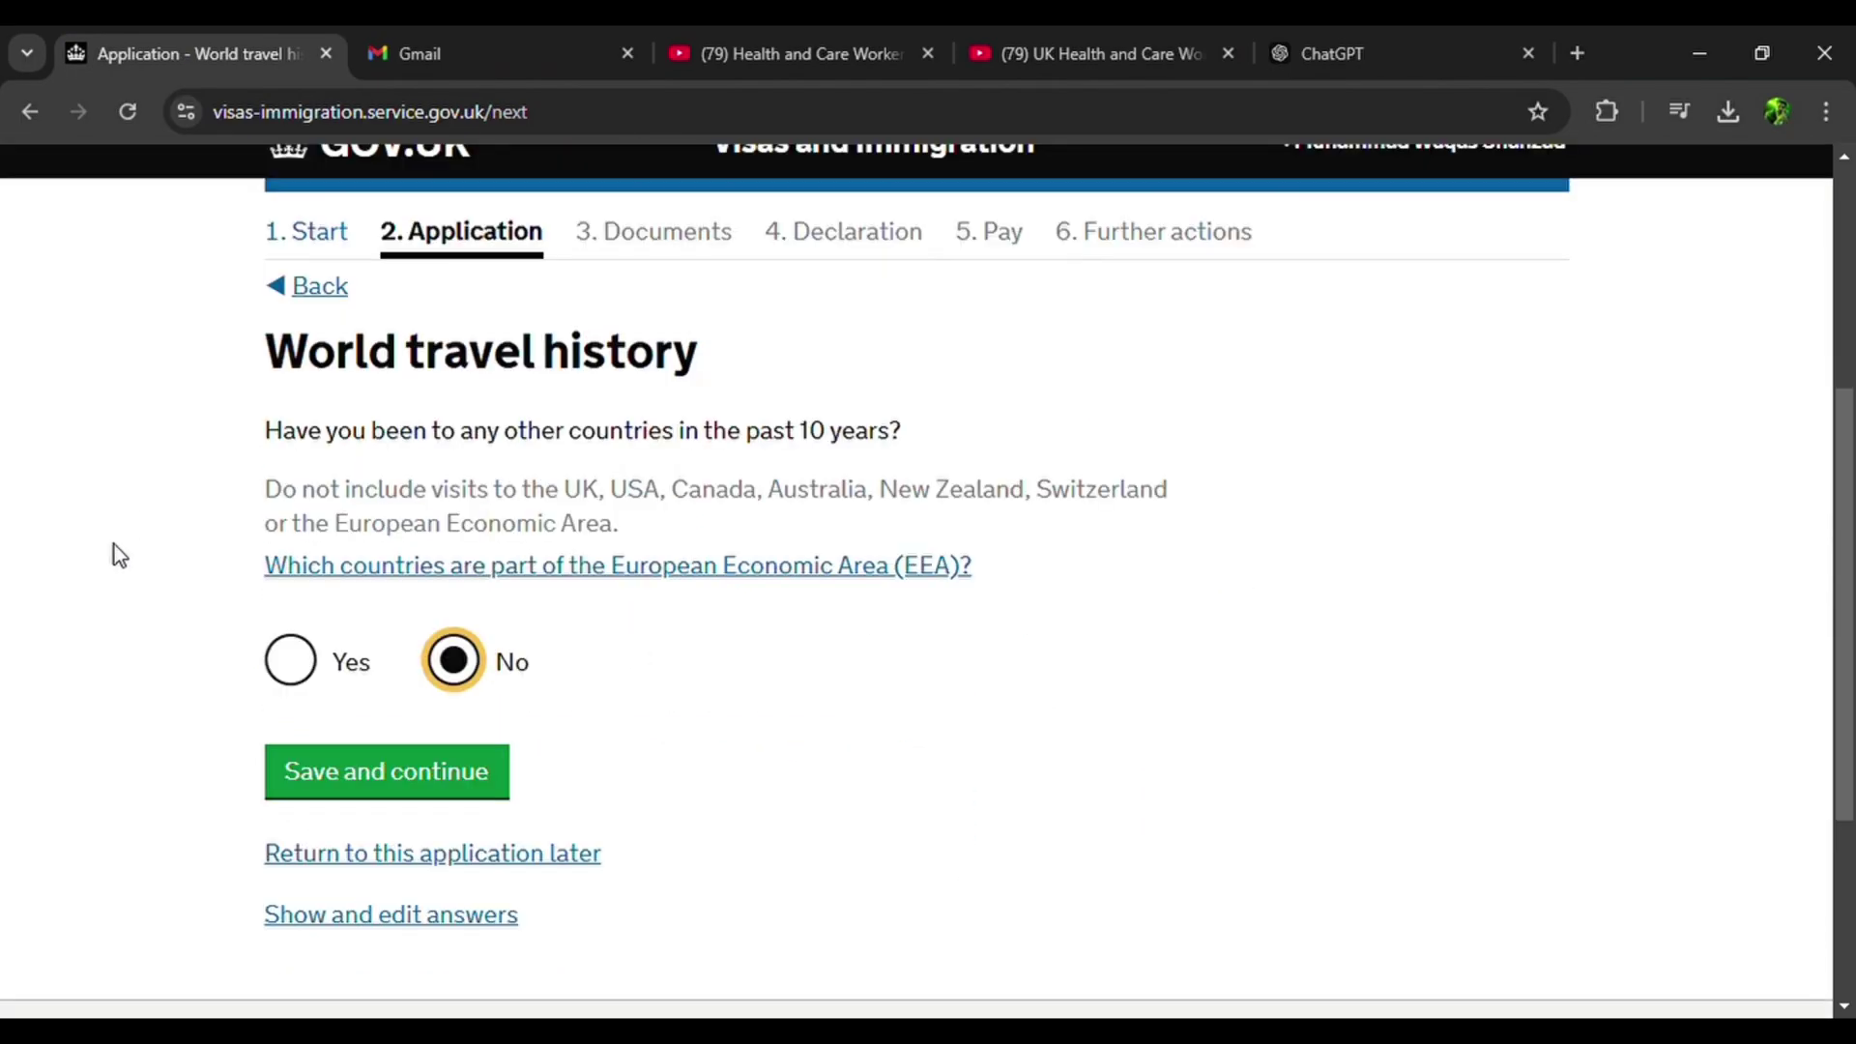
{"action": "left_click", "coordinate": [442, 773]}
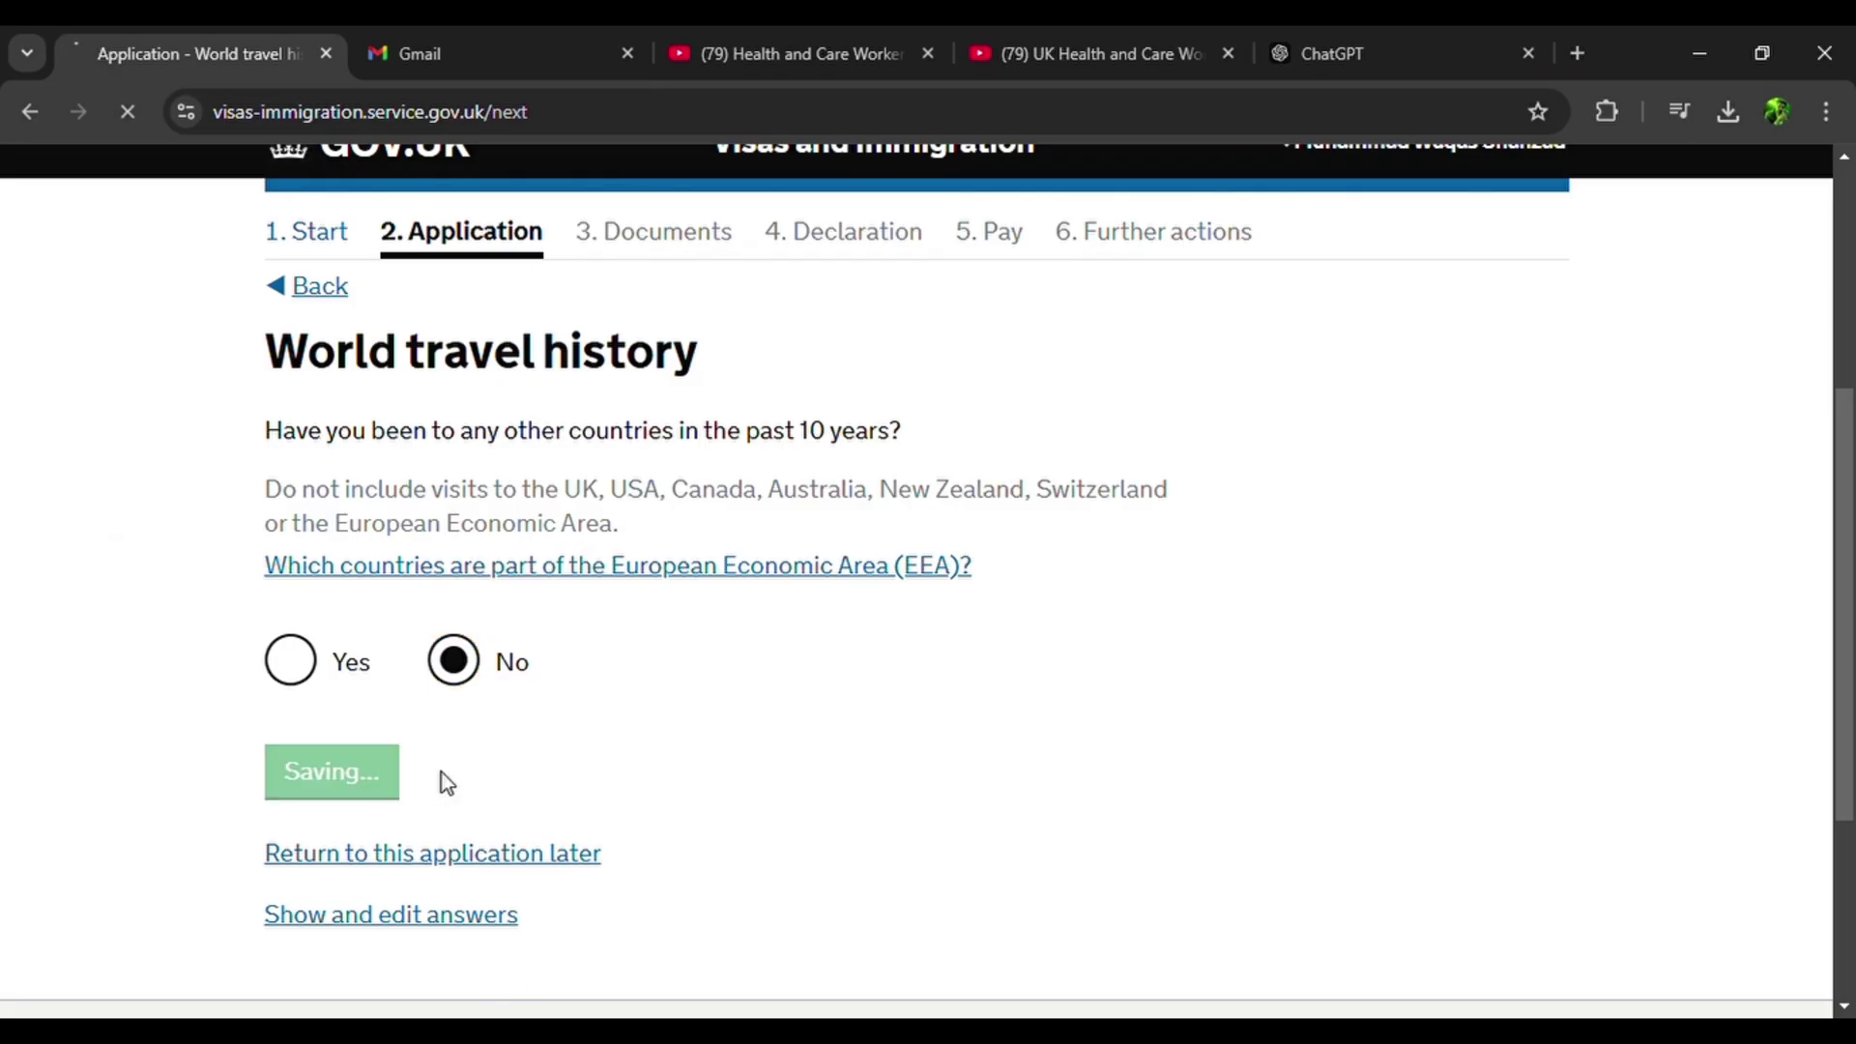
Enter 01 01 2025 as the planned UK arrival date and save it.
{"action": "scroll", "coordinate": [447, 779], "scroll_direction": "down", "scroll_amount": 4}
{"action": "left_click", "coordinate": [299, 657]}
{"action": "type", "text": "01"}
{"action": "left_click", "coordinate": [395, 677]}
{"action": "type", "text": "01"}
{"action": "left_click", "coordinate": [496, 667]}
{"action": "type", "text": "2025"}
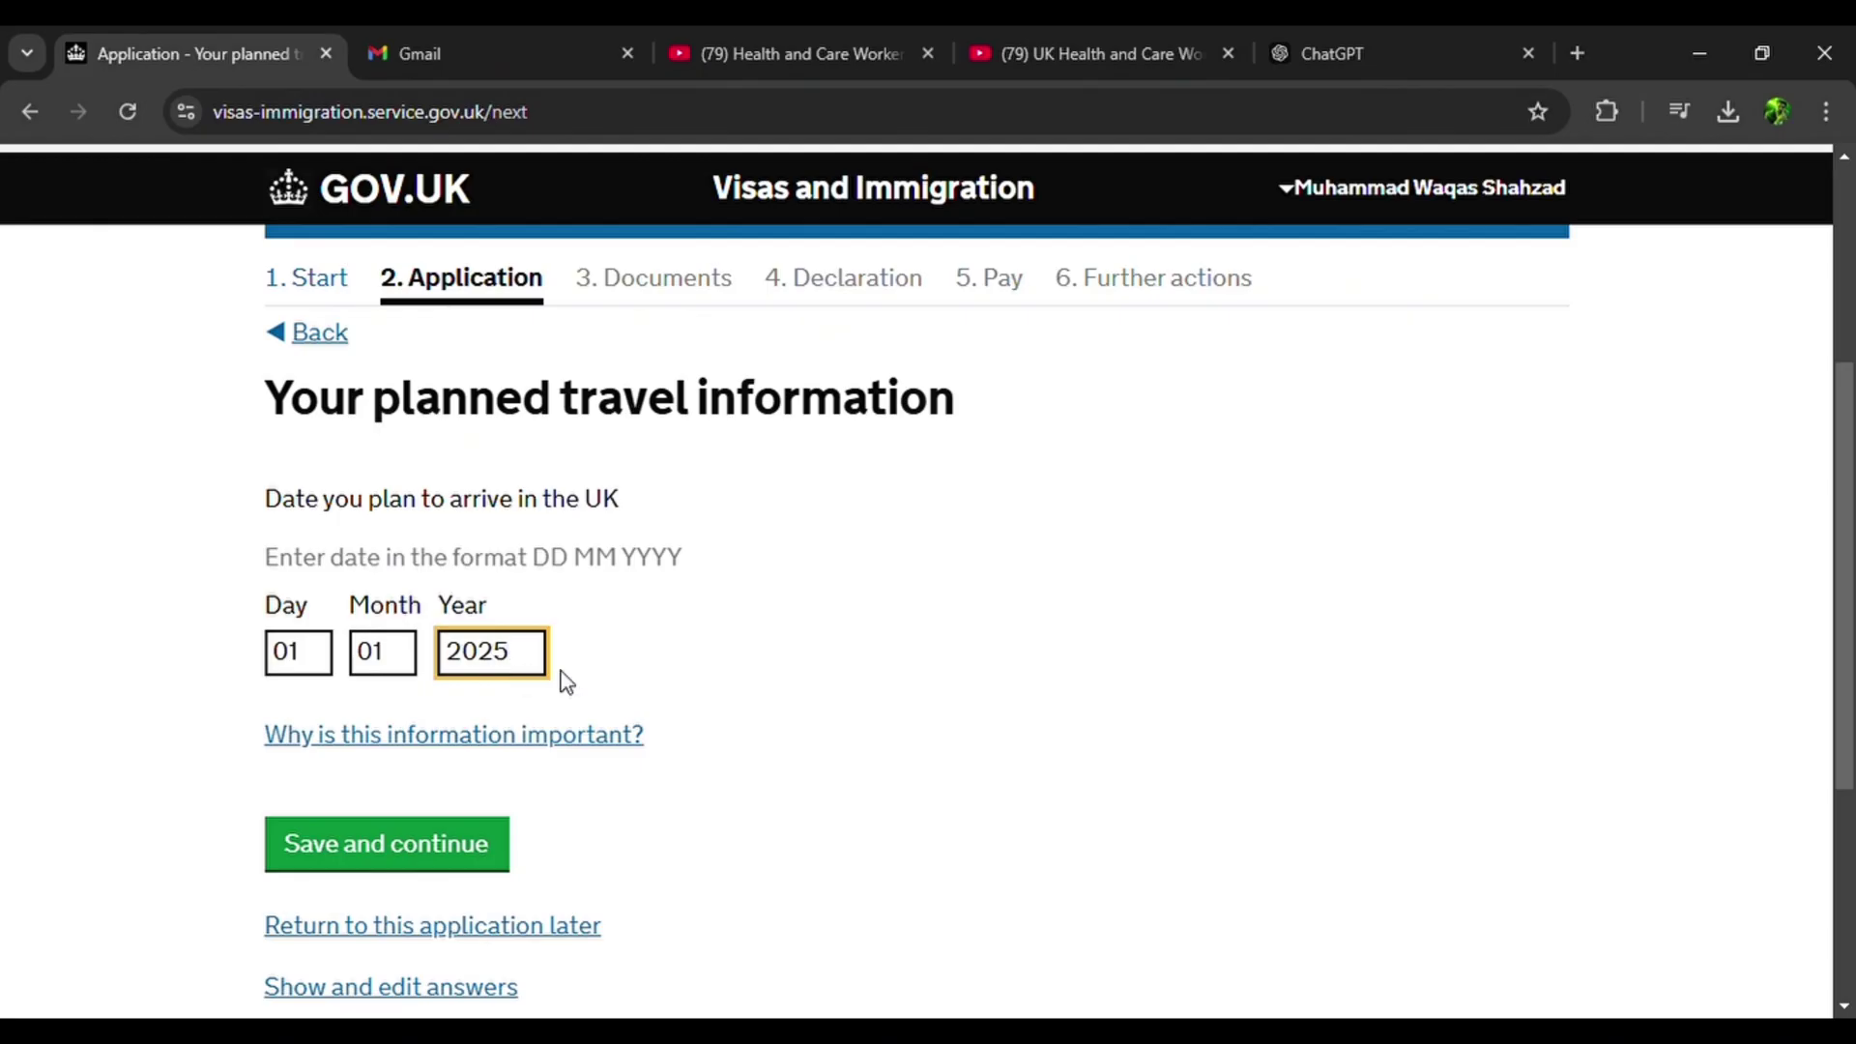
{"action": "left_click", "coordinate": [443, 860]}
{"action": "scroll", "coordinate": [444, 860], "scroll_direction": "down", "scroll_amount": 4}
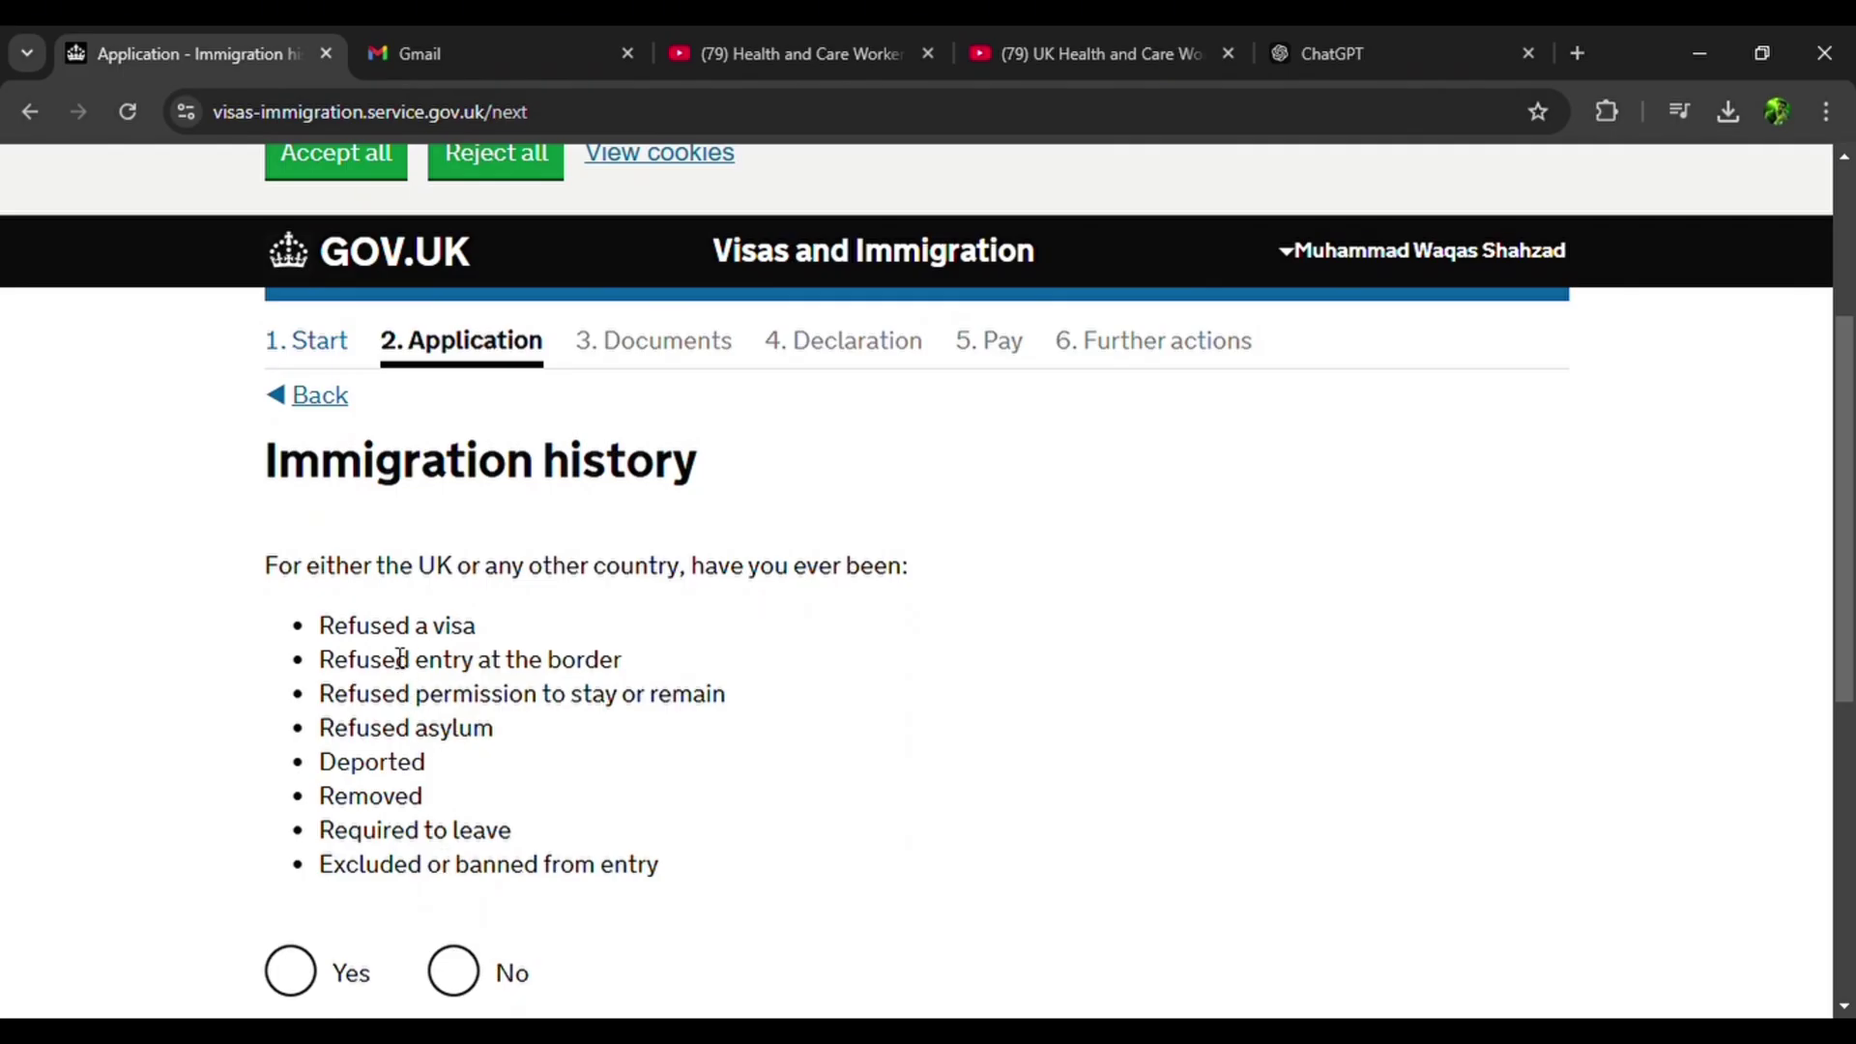
Answer No to past refusals or bans and to breaching UK immigration law.
{"action": "scroll", "coordinate": [400, 659], "scroll_direction": "down", "scroll_amount": 2}
{"action": "left_click", "coordinate": [450, 817]}
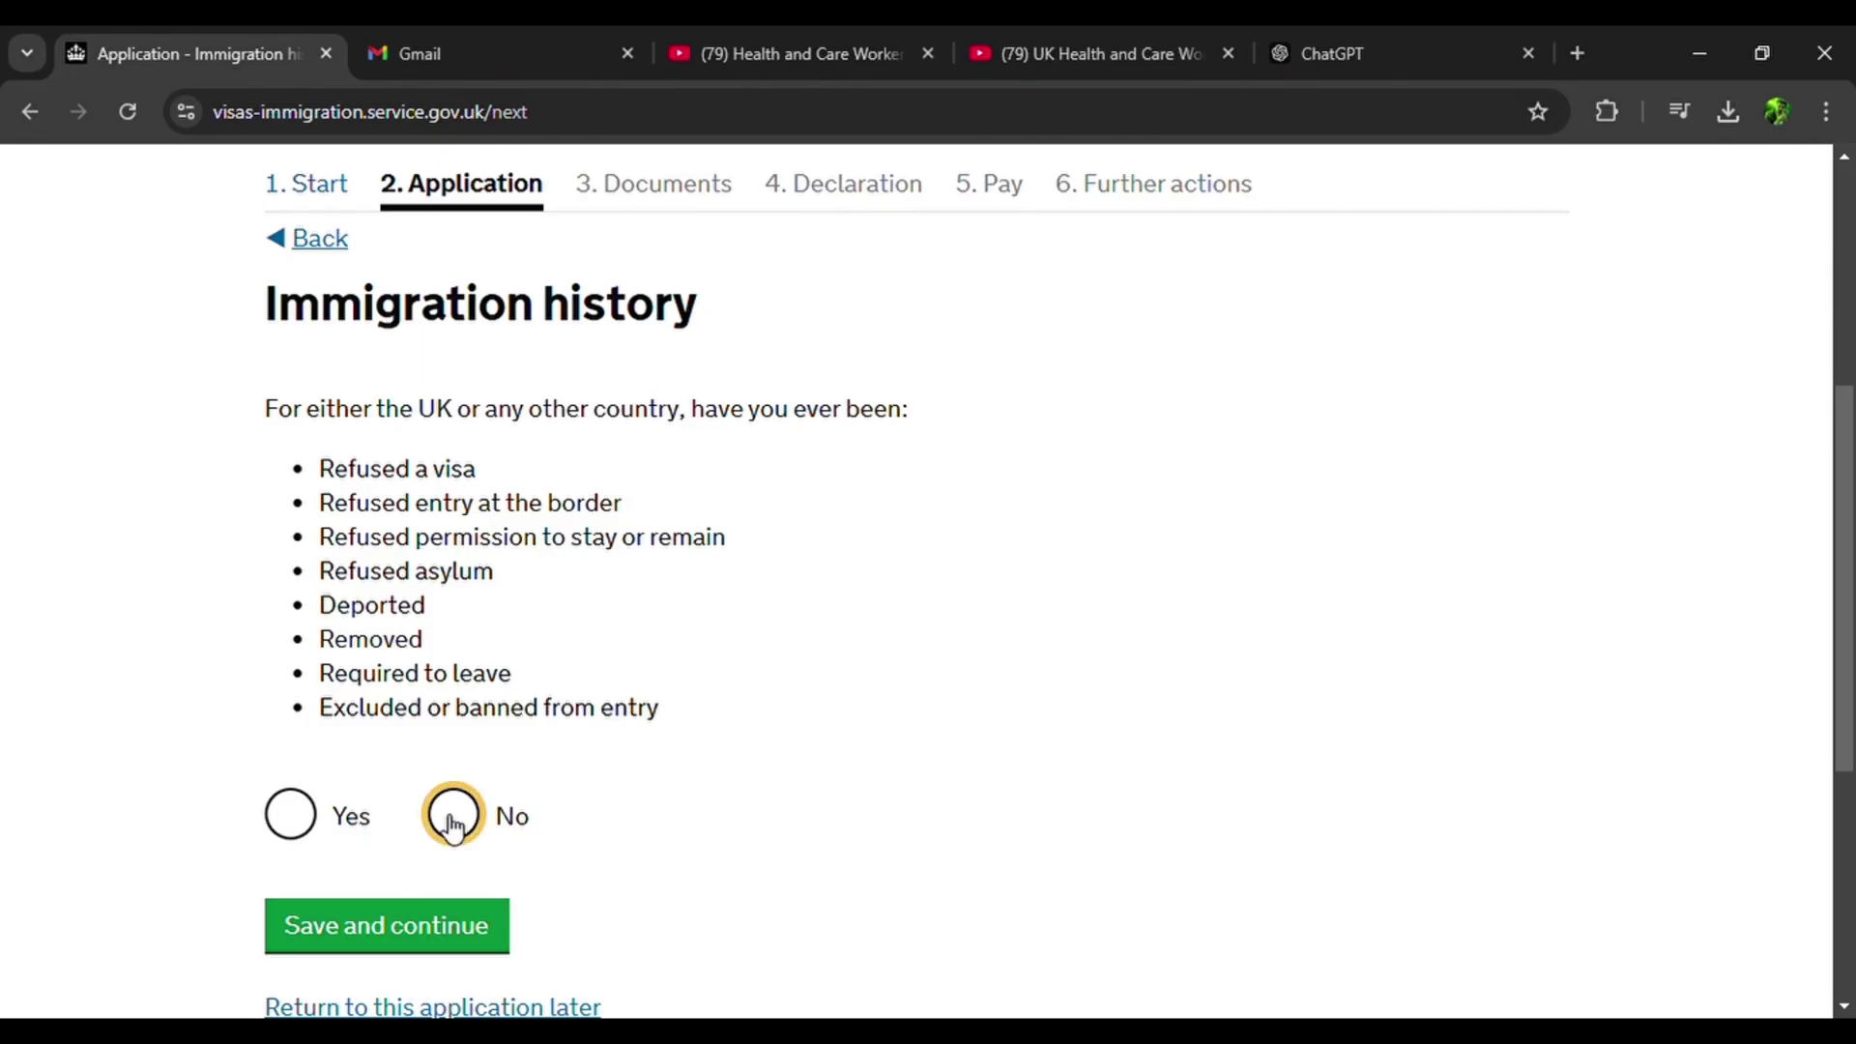
{"action": "left_click", "coordinate": [412, 927]}
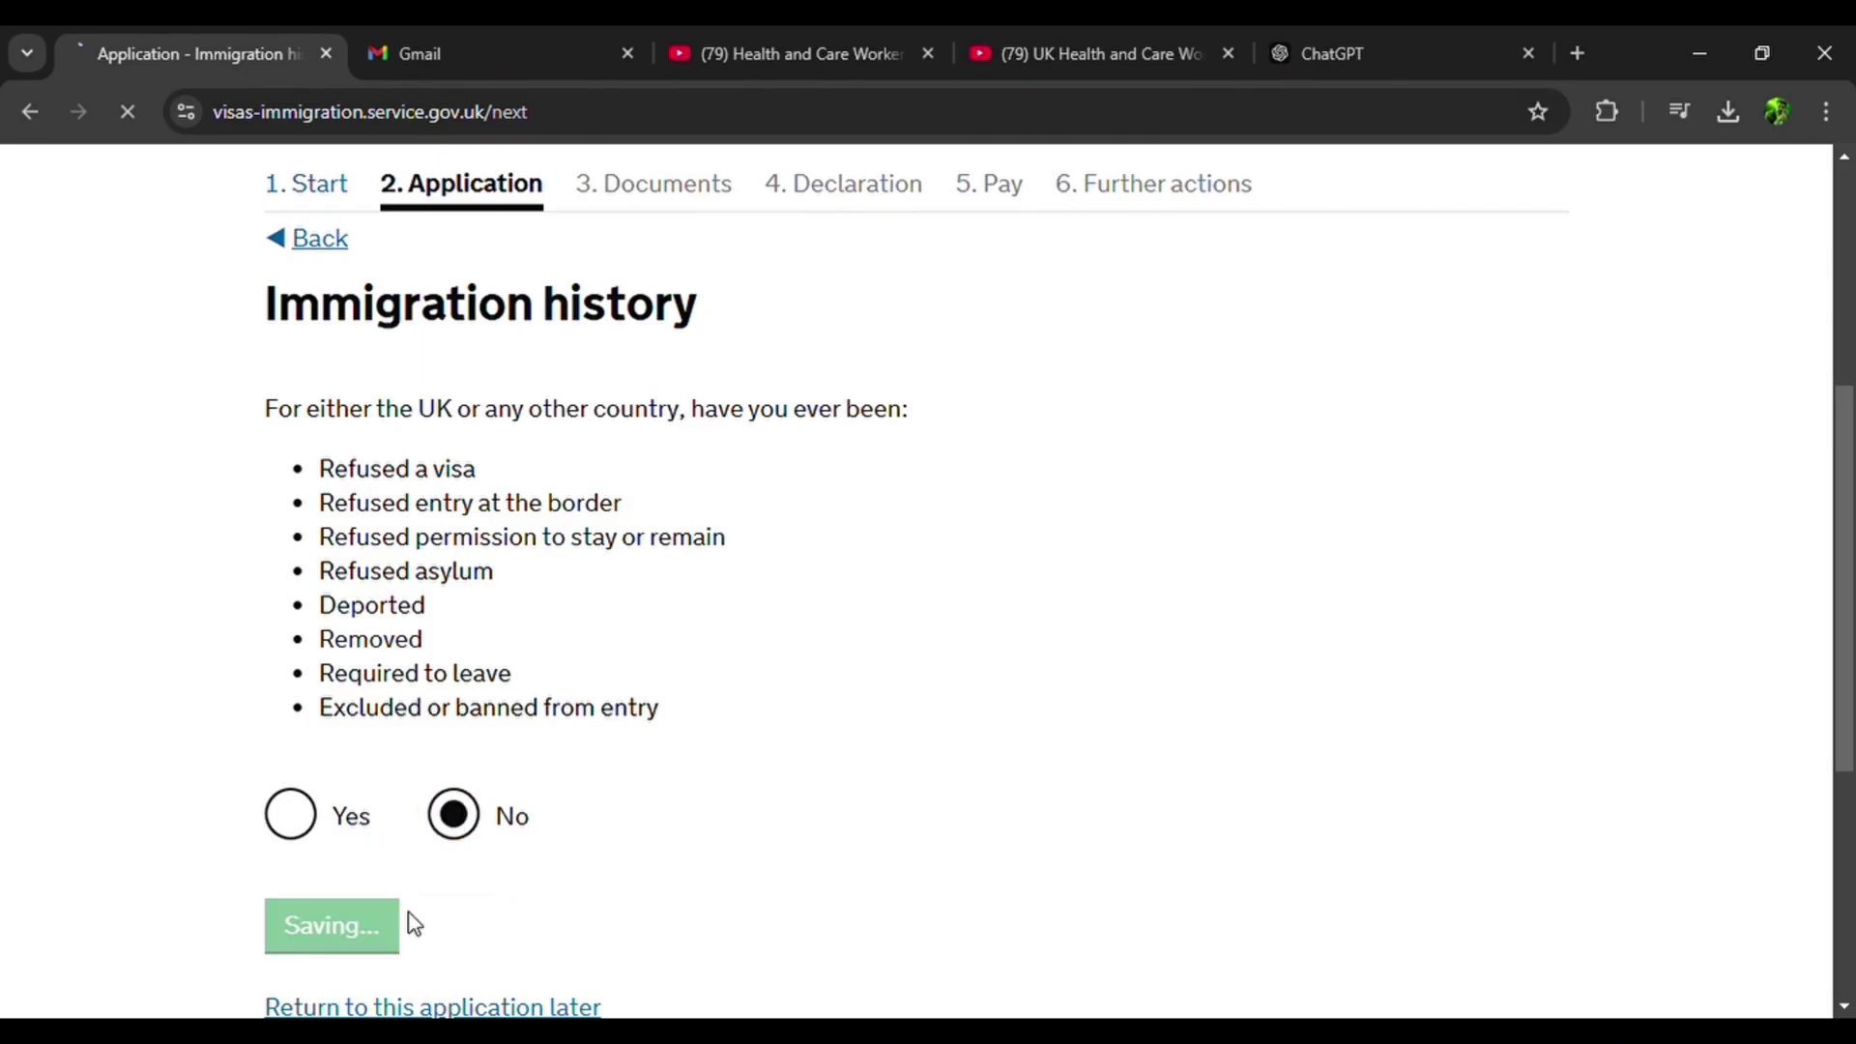
{"action": "scroll", "coordinate": [420, 923], "scroll_direction": "down", "scroll_amount": 1}
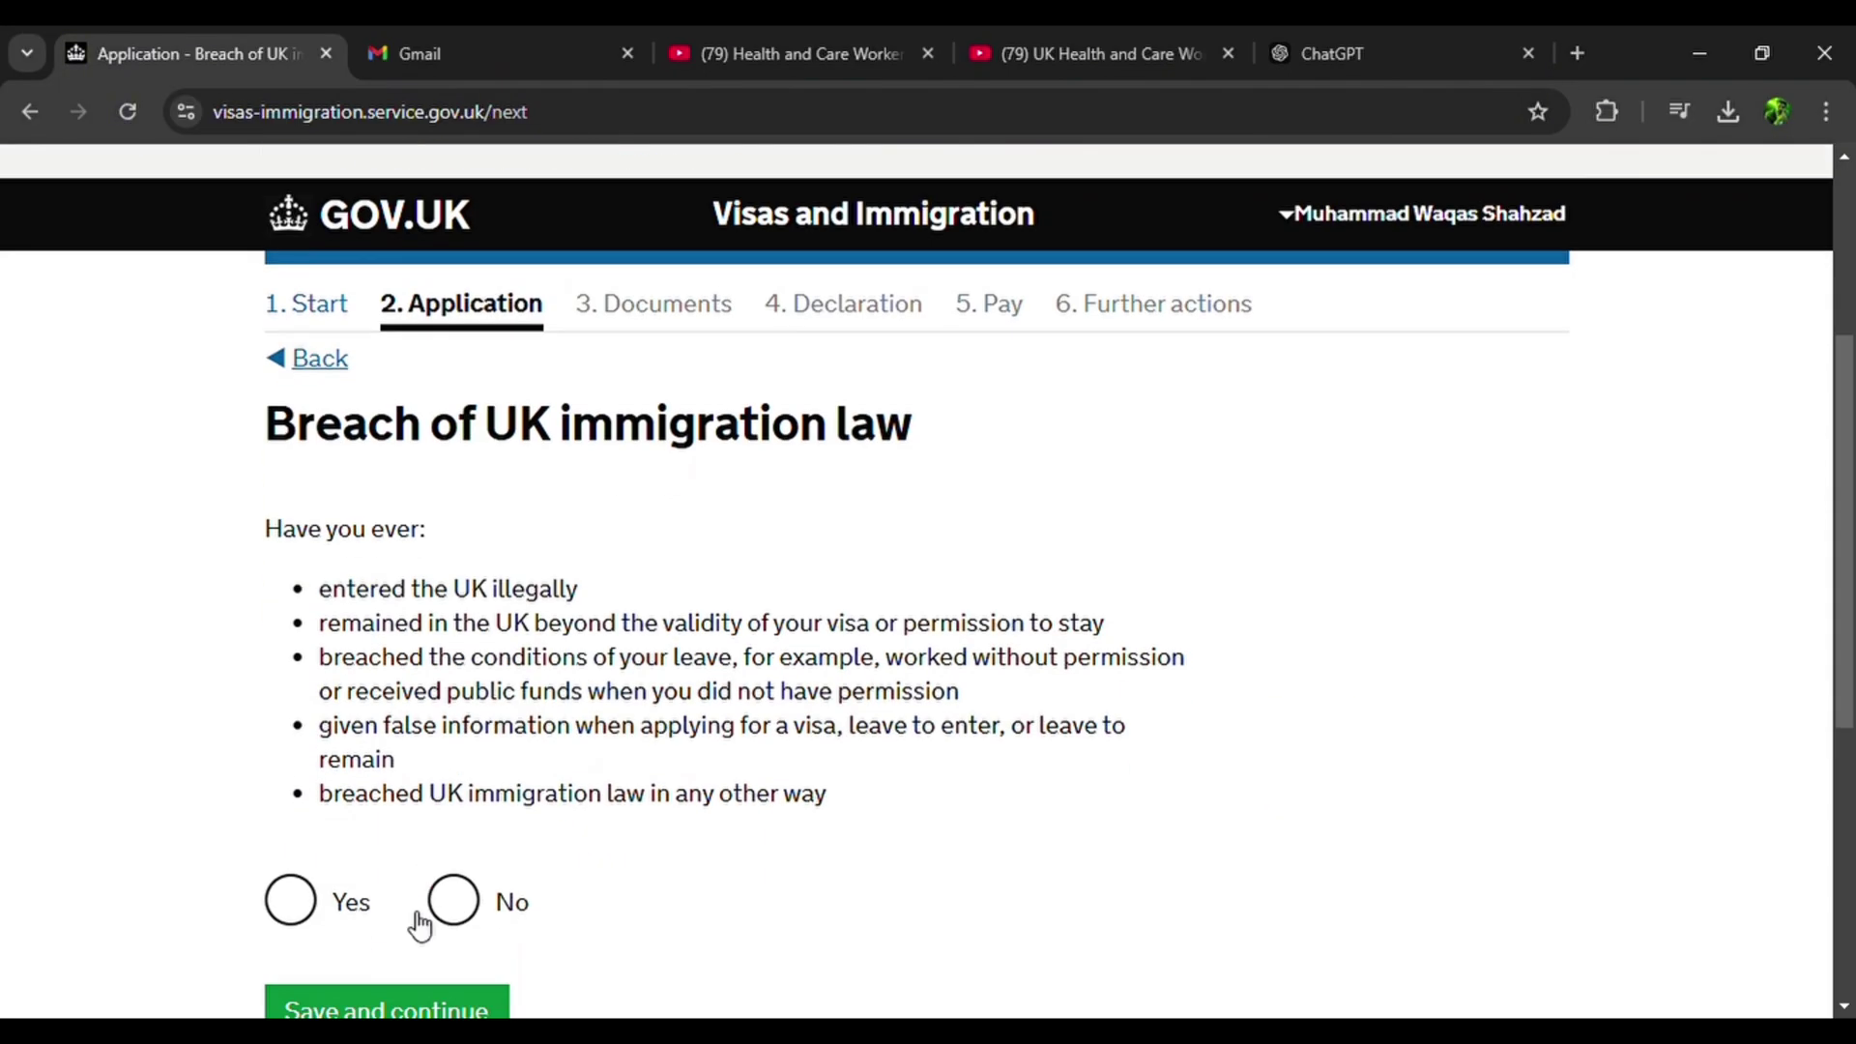
{"action": "left_click", "coordinate": [456, 899]}
{"action": "scroll", "coordinate": [464, 894], "scroll_direction": "down", "scroll_amount": 2}
{"action": "left_click", "coordinate": [436, 831]}
Declare never having had any convictions or penalties.
{"action": "scroll", "coordinate": [436, 831], "scroll_direction": "down", "scroll_amount": 4}
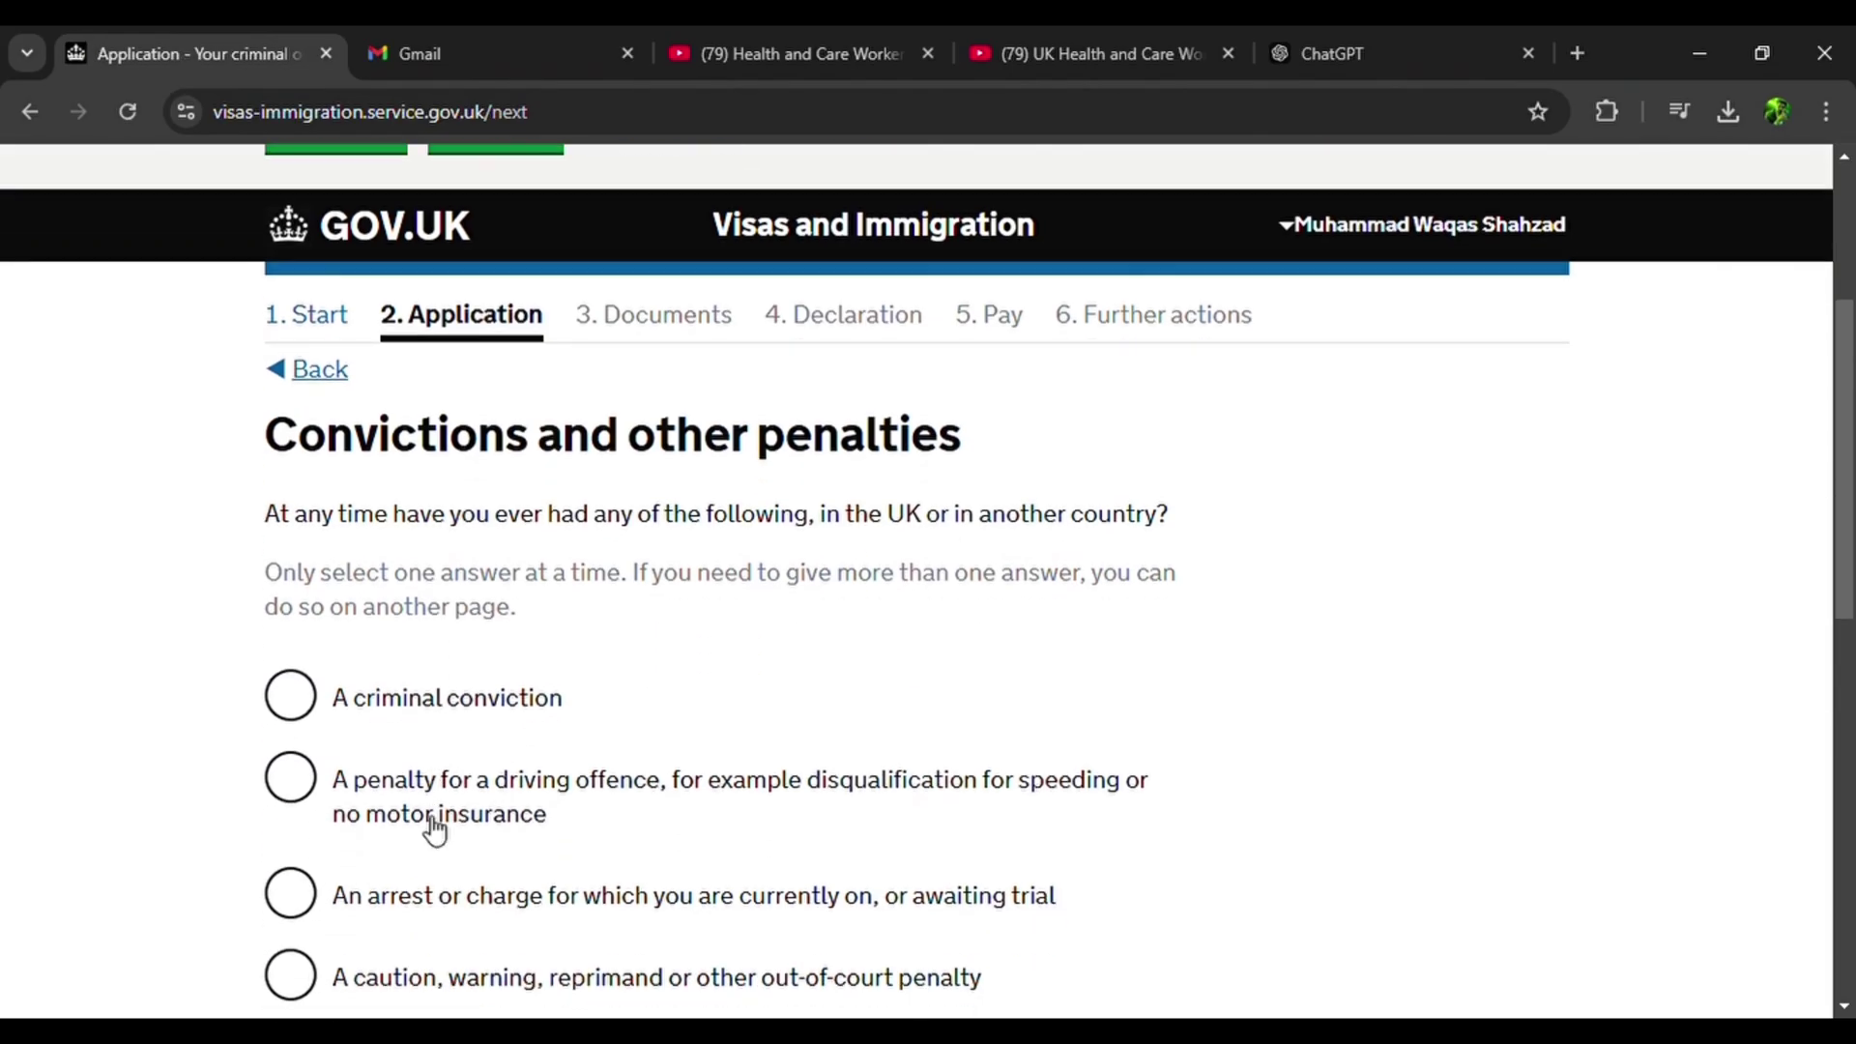
{"action": "scroll", "coordinate": [433, 830], "scroll_direction": "down", "scroll_amount": 2}
{"action": "scroll", "coordinate": [429, 828], "scroll_direction": "down", "scroll_amount": 2}
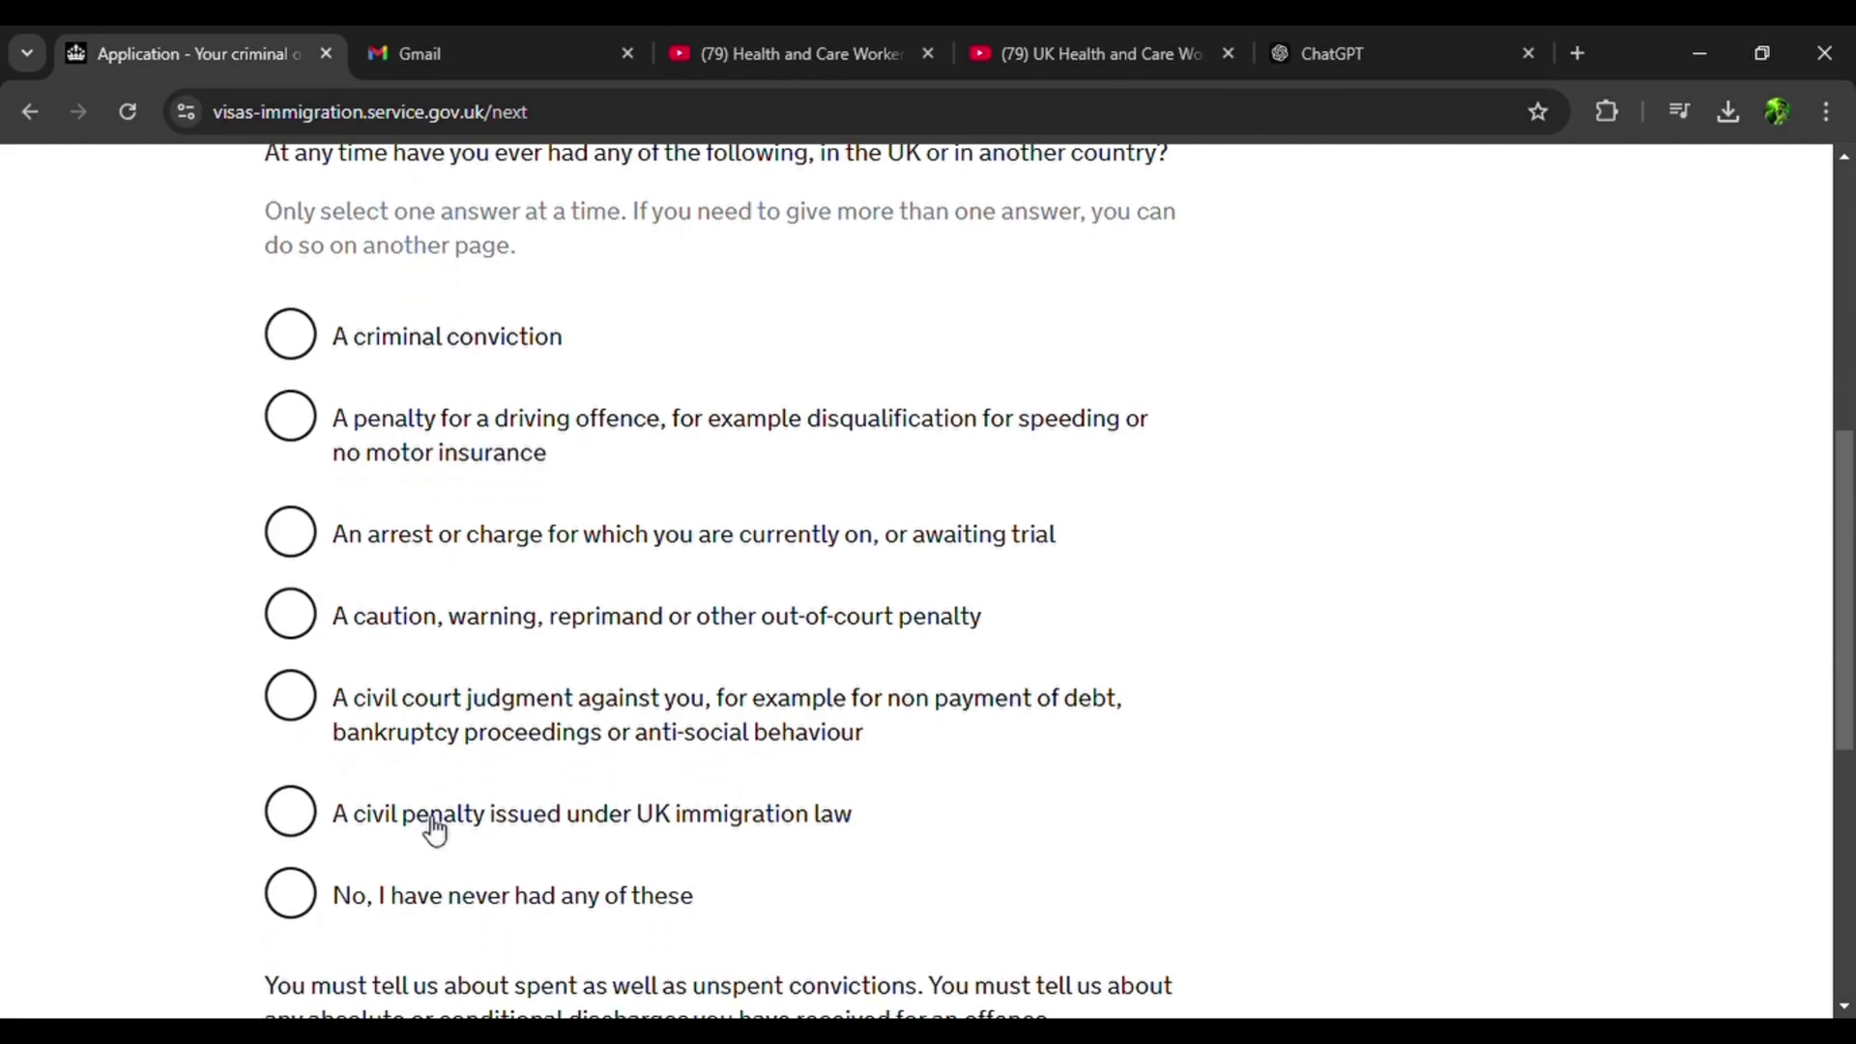
{"action": "left_click", "coordinate": [319, 901]}
{"action": "scroll", "coordinate": [319, 900], "scroll_direction": "down", "scroll_amount": 4}
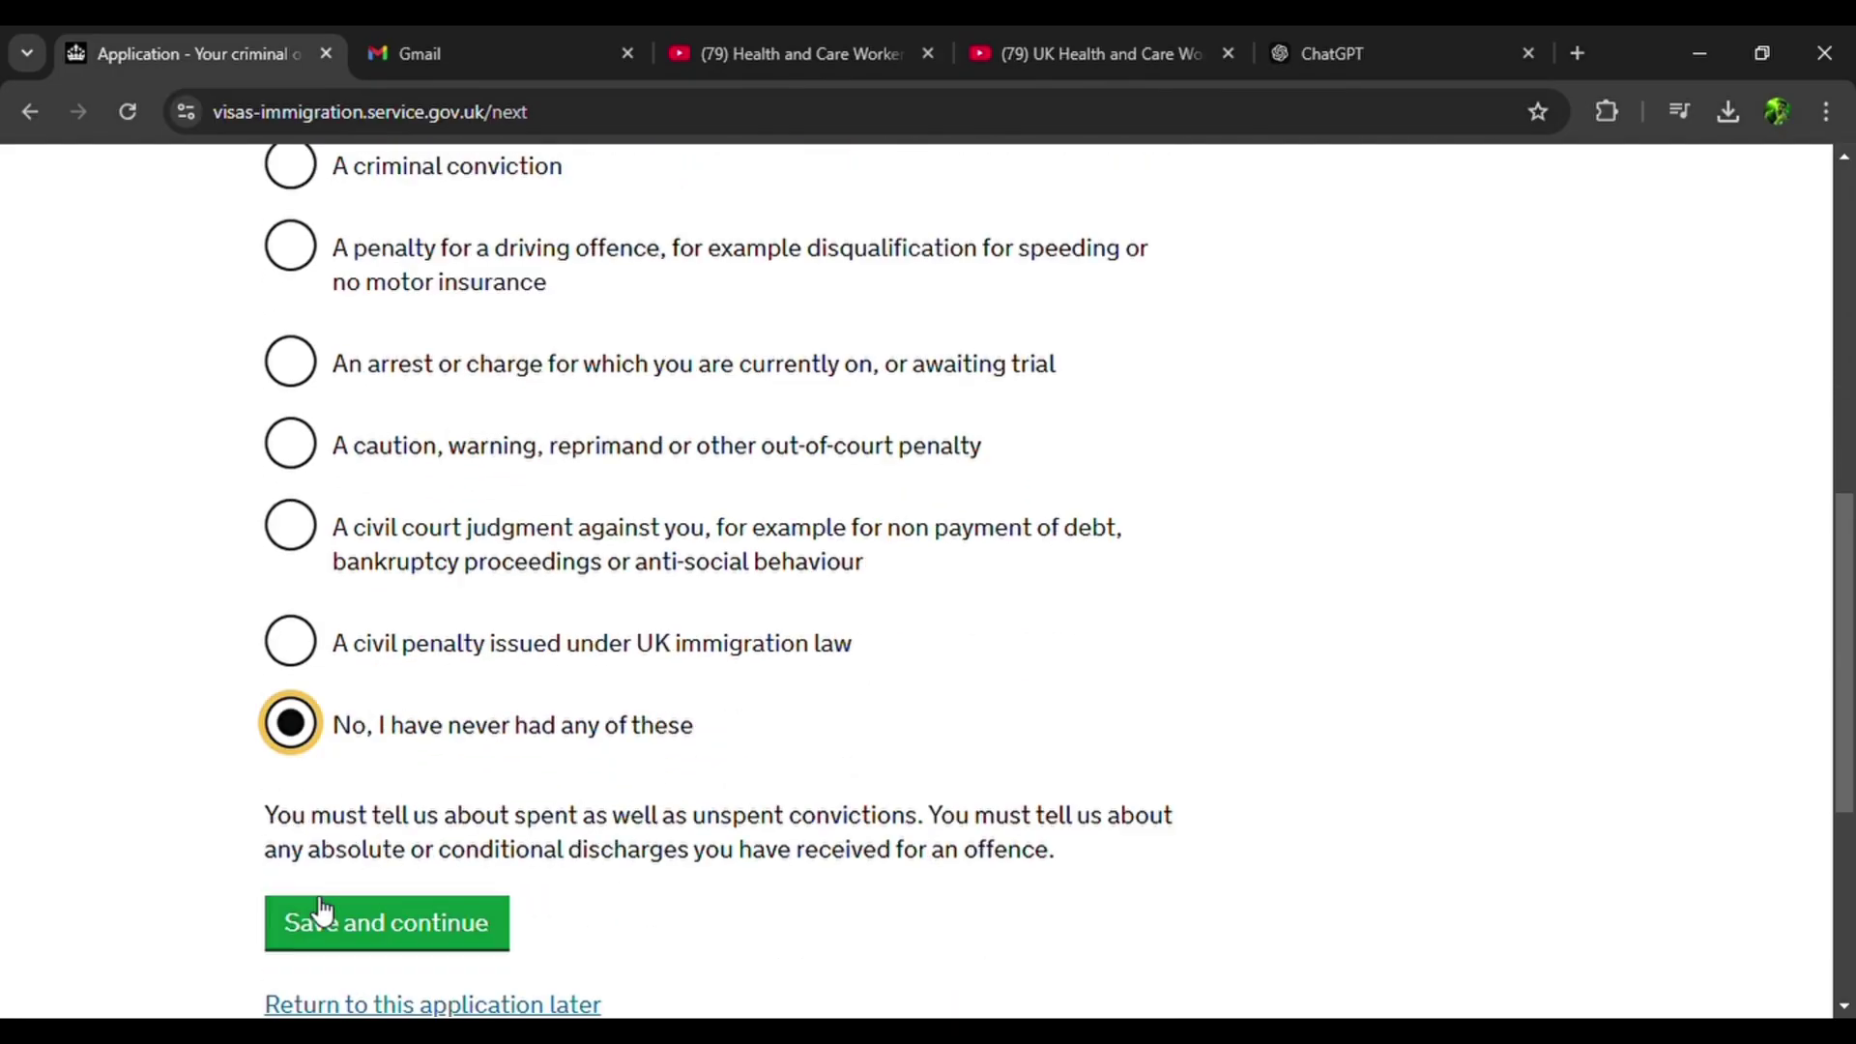
{"action": "left_click", "coordinate": [392, 752]}
Answer No to war crimes involvement and confirm having read the guidance.
{"action": "scroll", "coordinate": [397, 767], "scroll_direction": "down", "scroll_amount": 2}
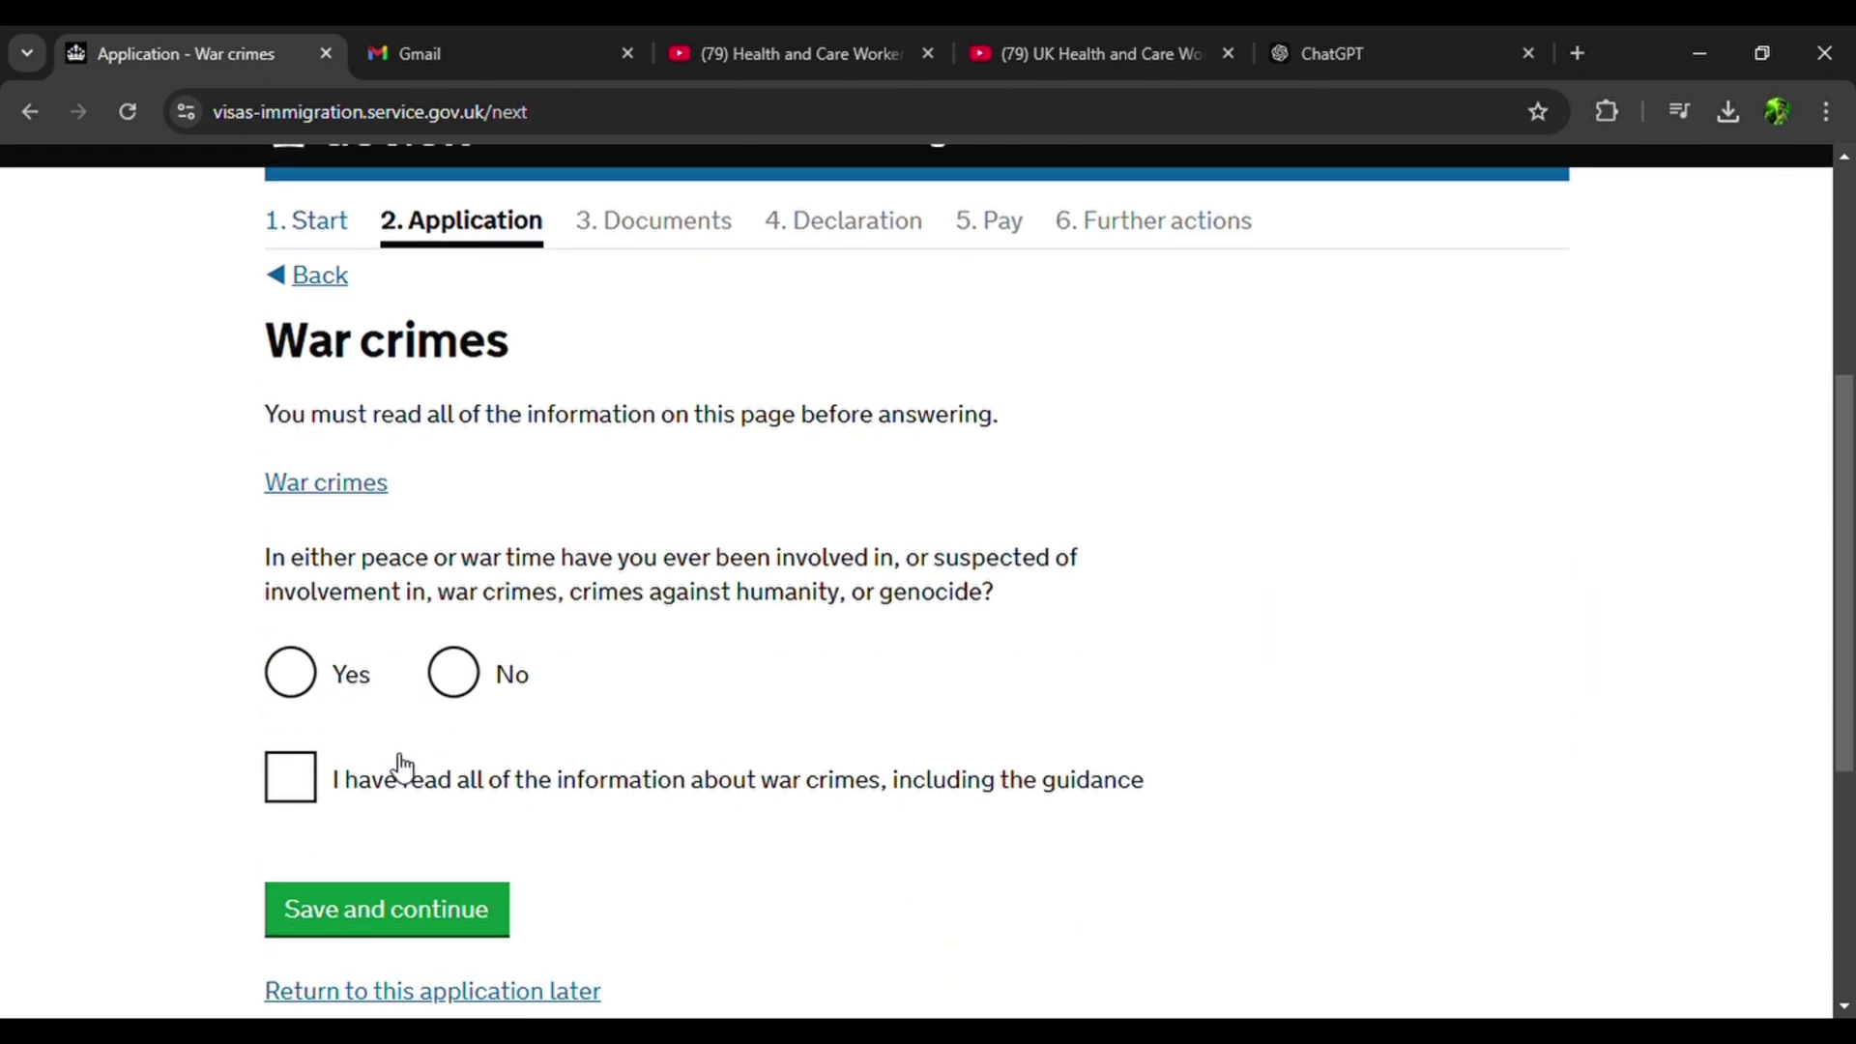
{"action": "left_click", "coordinate": [478, 675]}
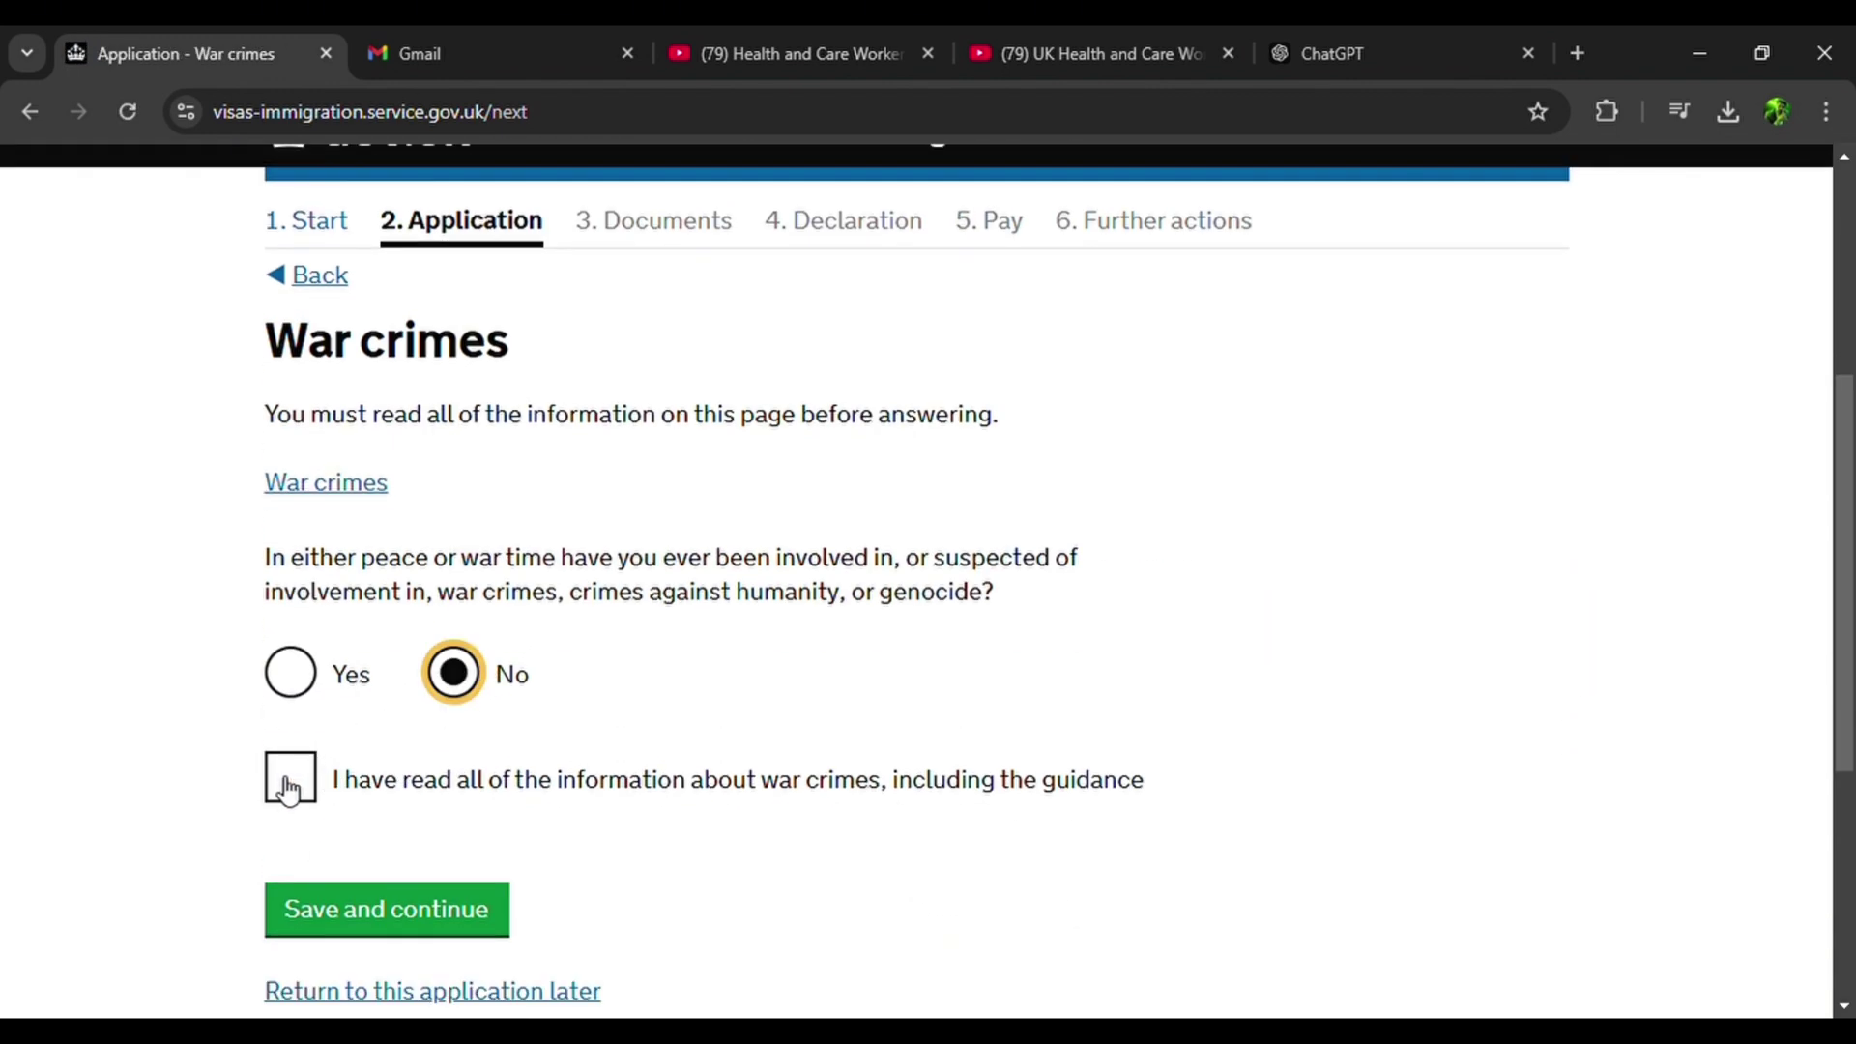
{"action": "left_click", "coordinate": [356, 488]}
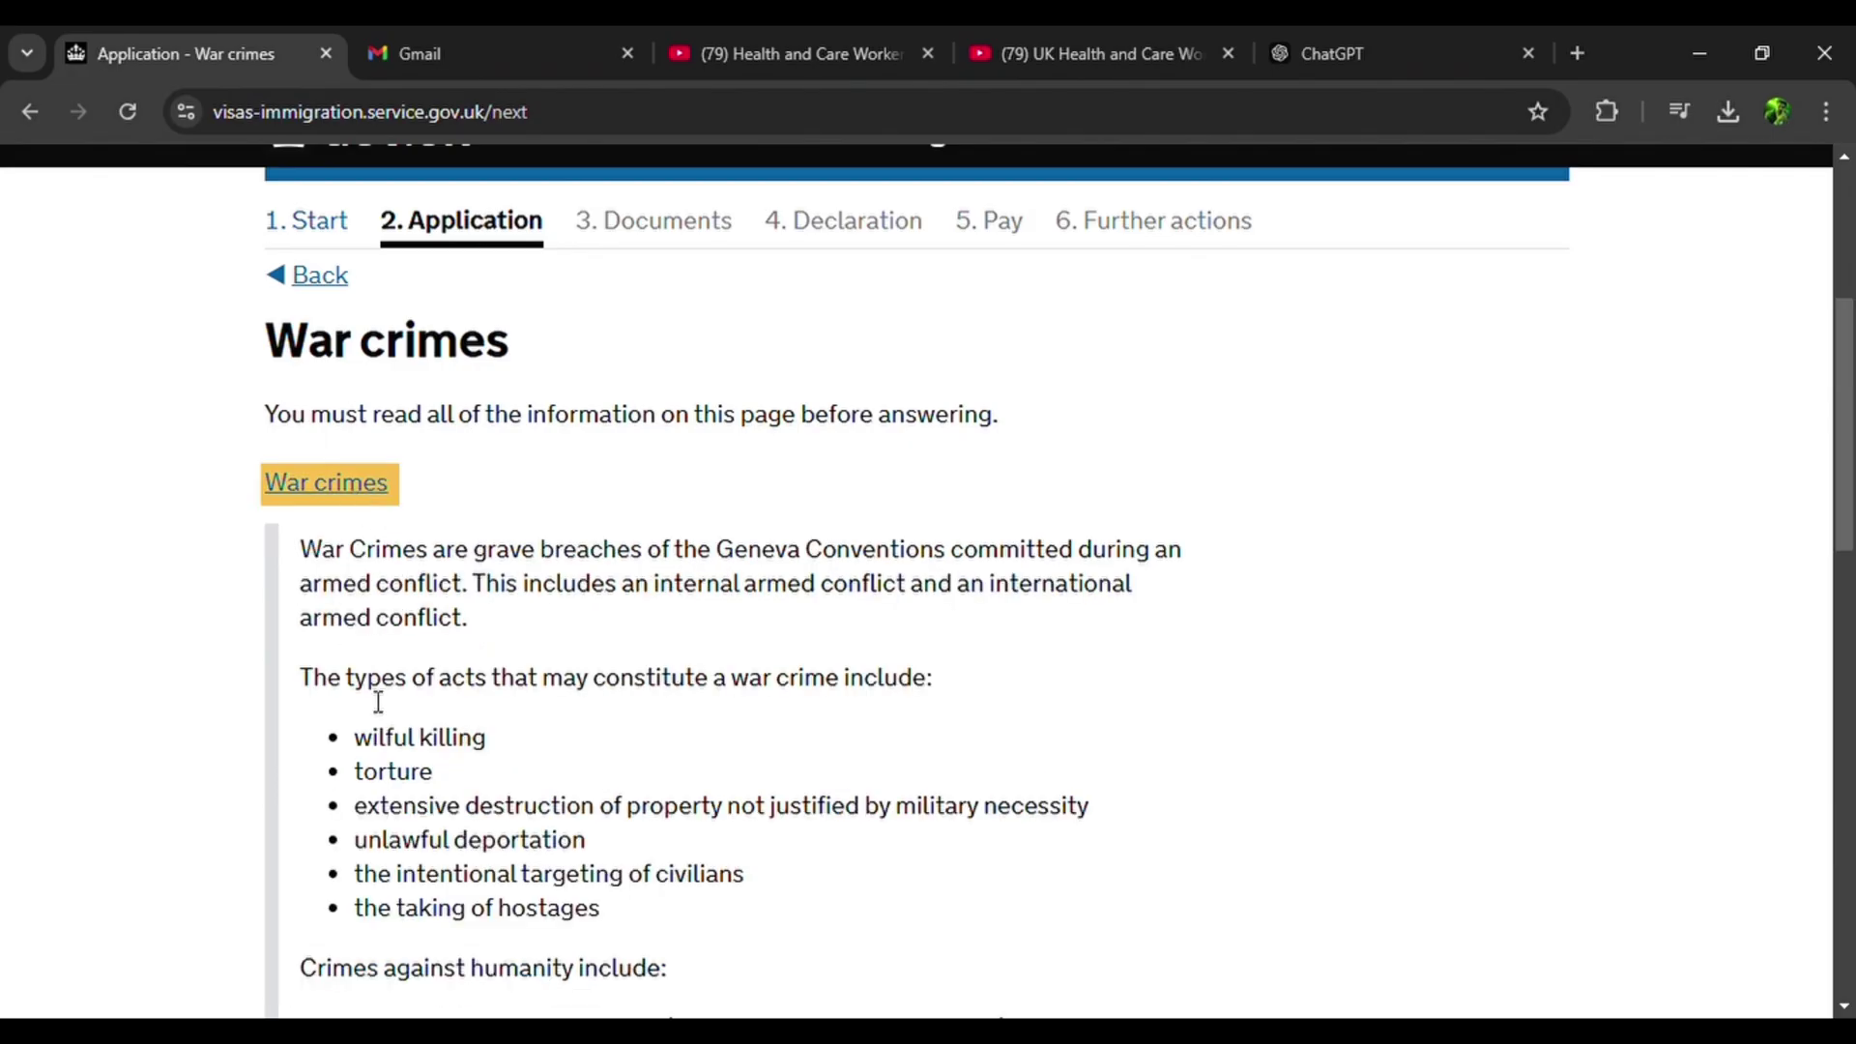
{"action": "scroll", "coordinate": [377, 702], "scroll_direction": "down", "scroll_amount": 10}
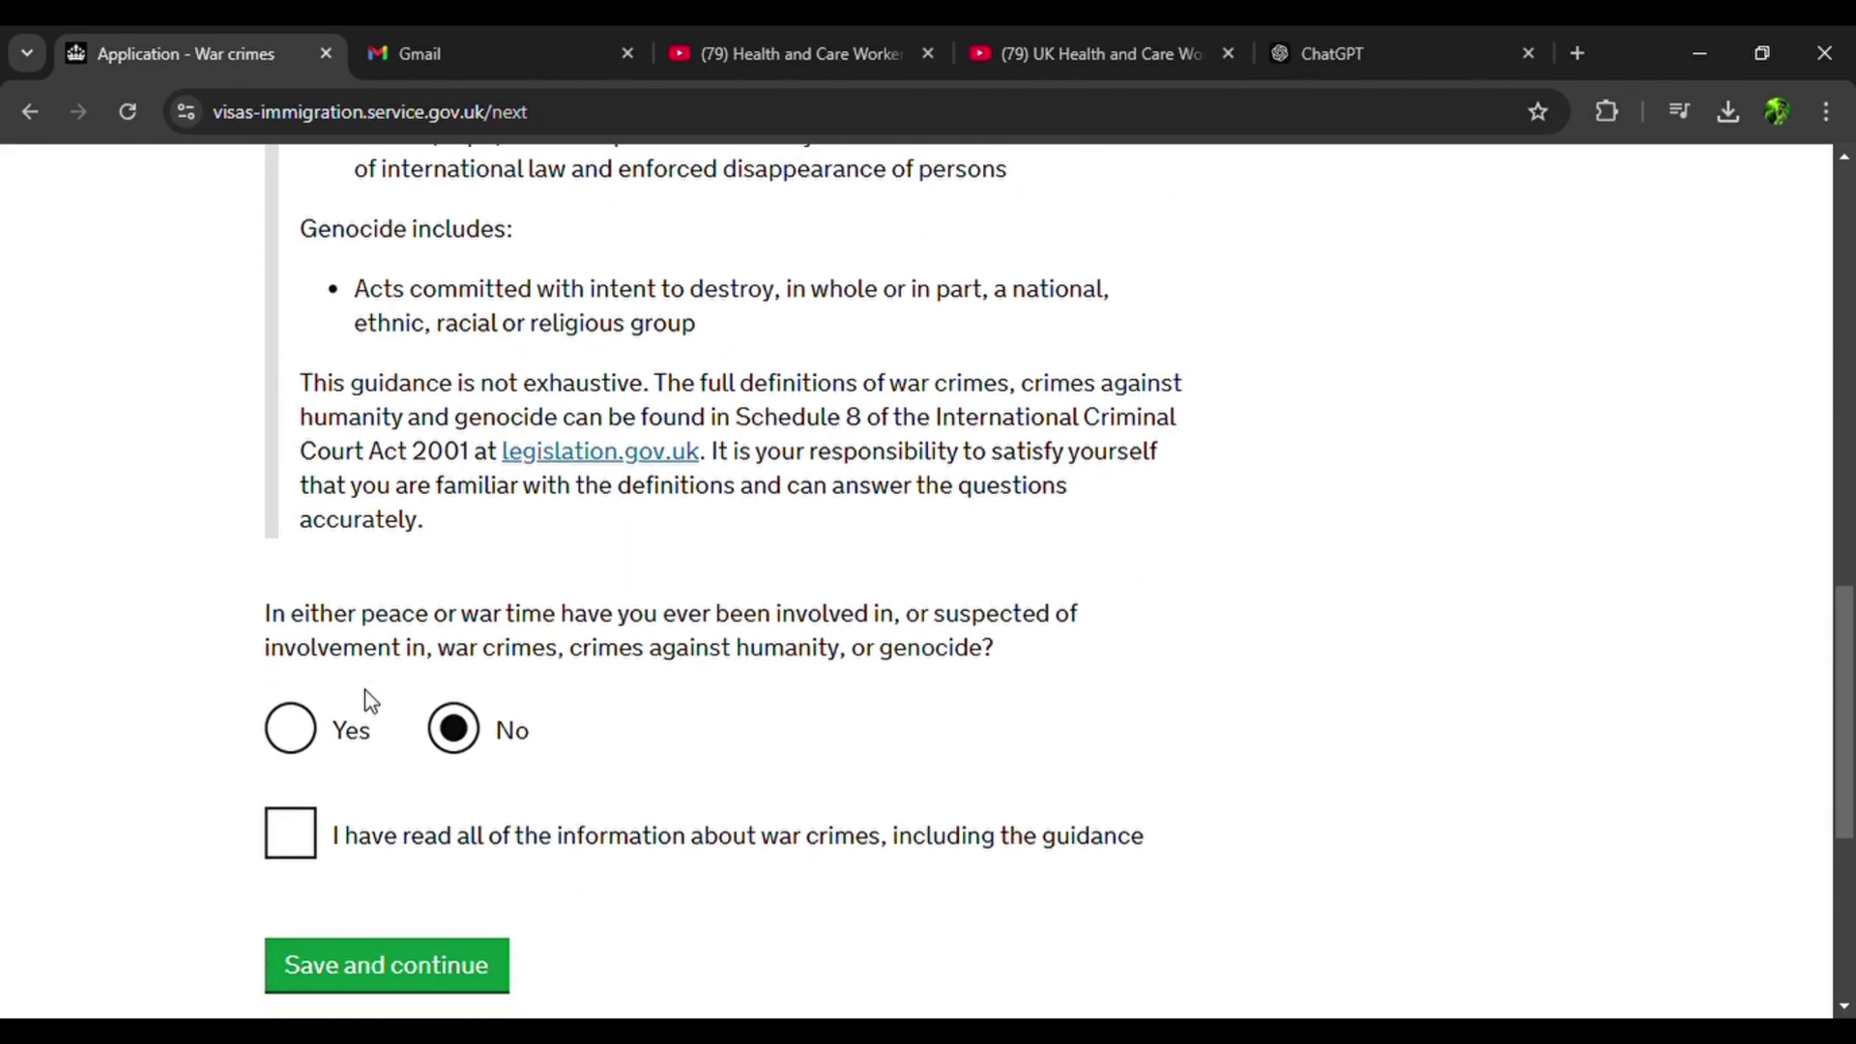
{"action": "left_click", "coordinate": [294, 833]}
{"action": "left_click", "coordinate": [348, 978]}
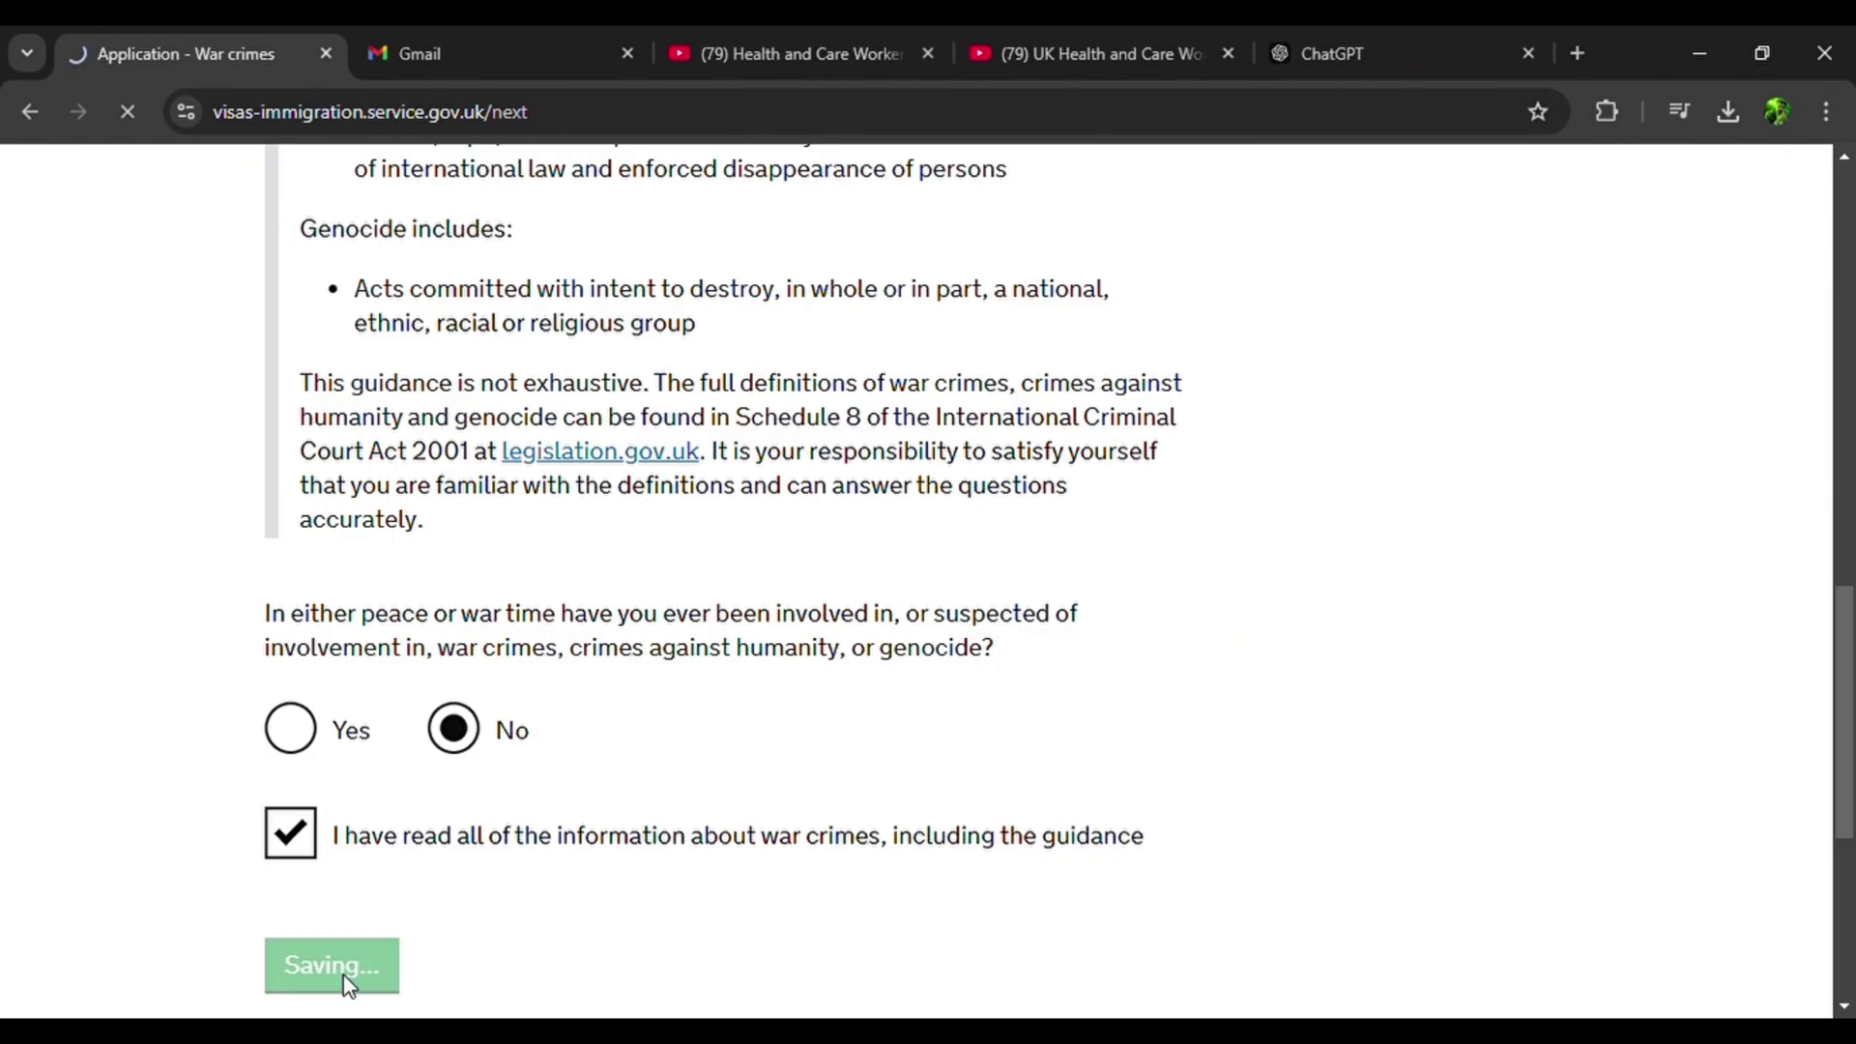
{"action": "scroll", "coordinate": [344, 981], "scroll_direction": "down", "scroll_amount": 3}
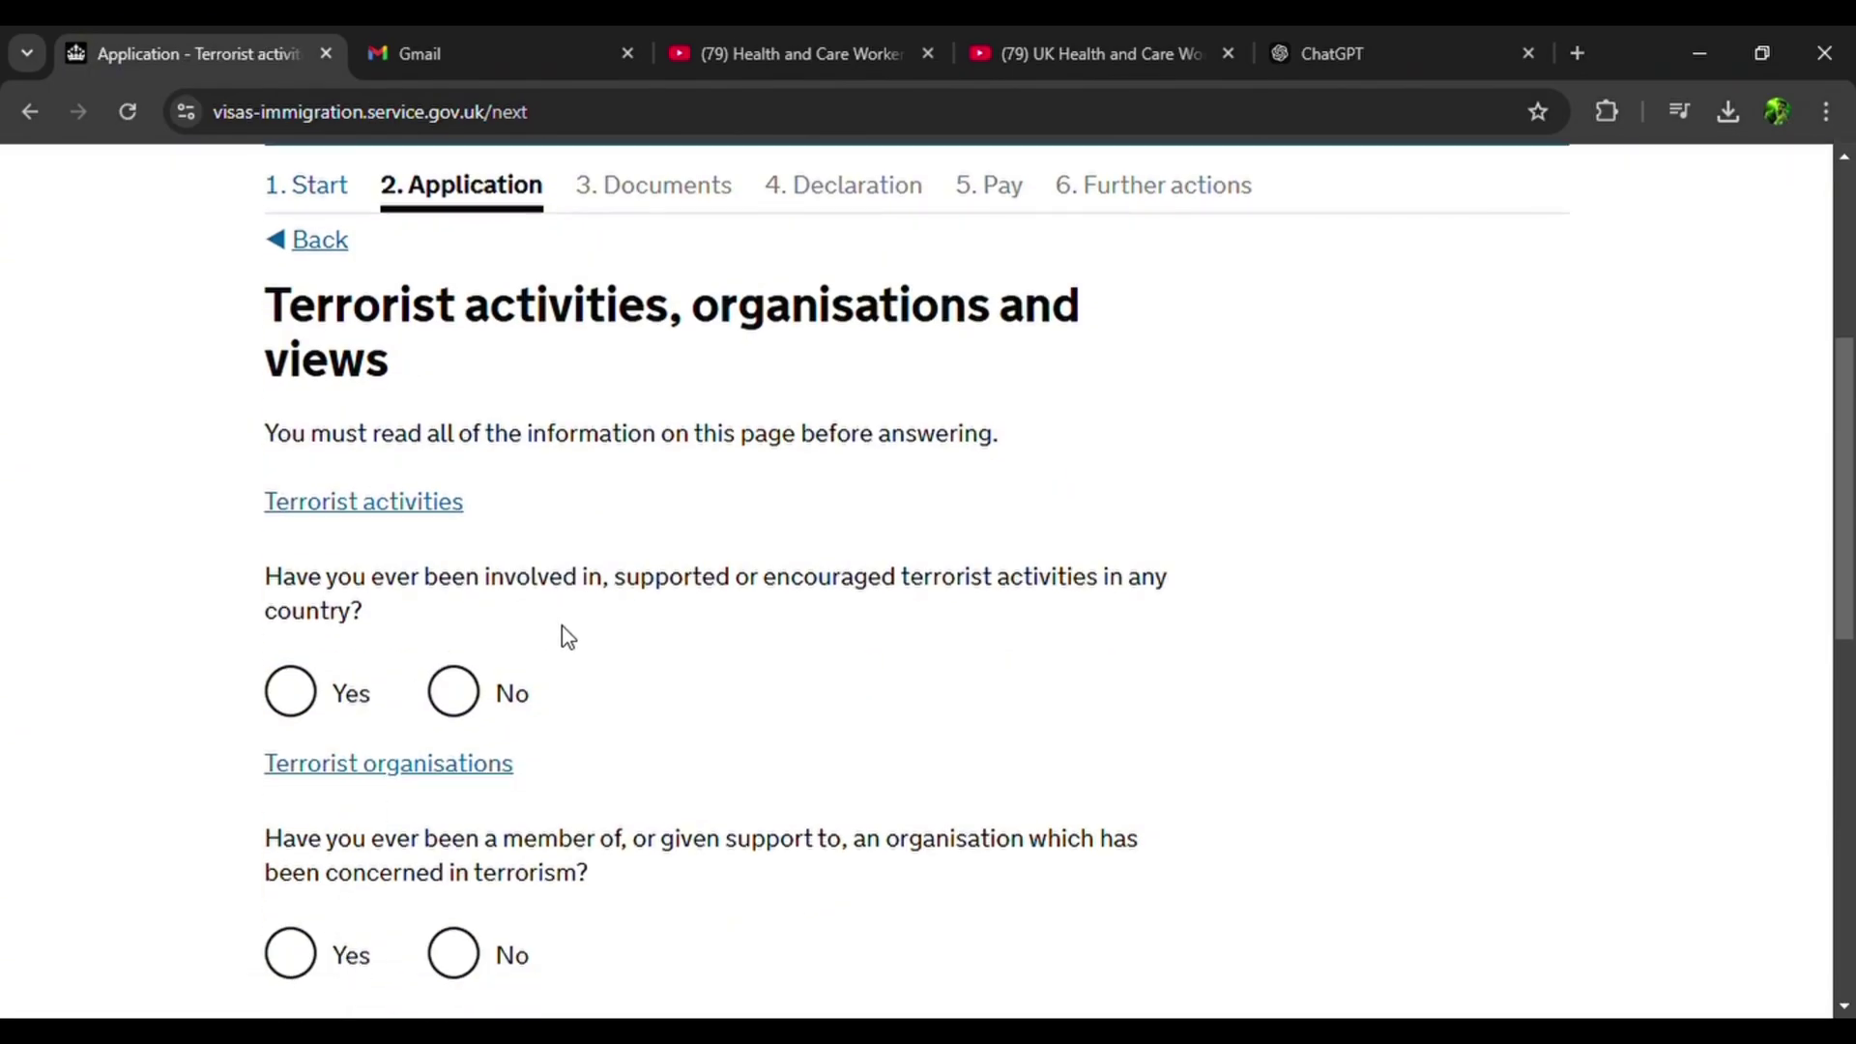
Answer No to all three terrorism questions and confirm having read the terrorism information.
{"action": "left_click", "coordinate": [462, 692]}
{"action": "scroll", "coordinate": [449, 483], "scroll_direction": "down", "scroll_amount": 1}
{"action": "left_click", "coordinate": [432, 369]}
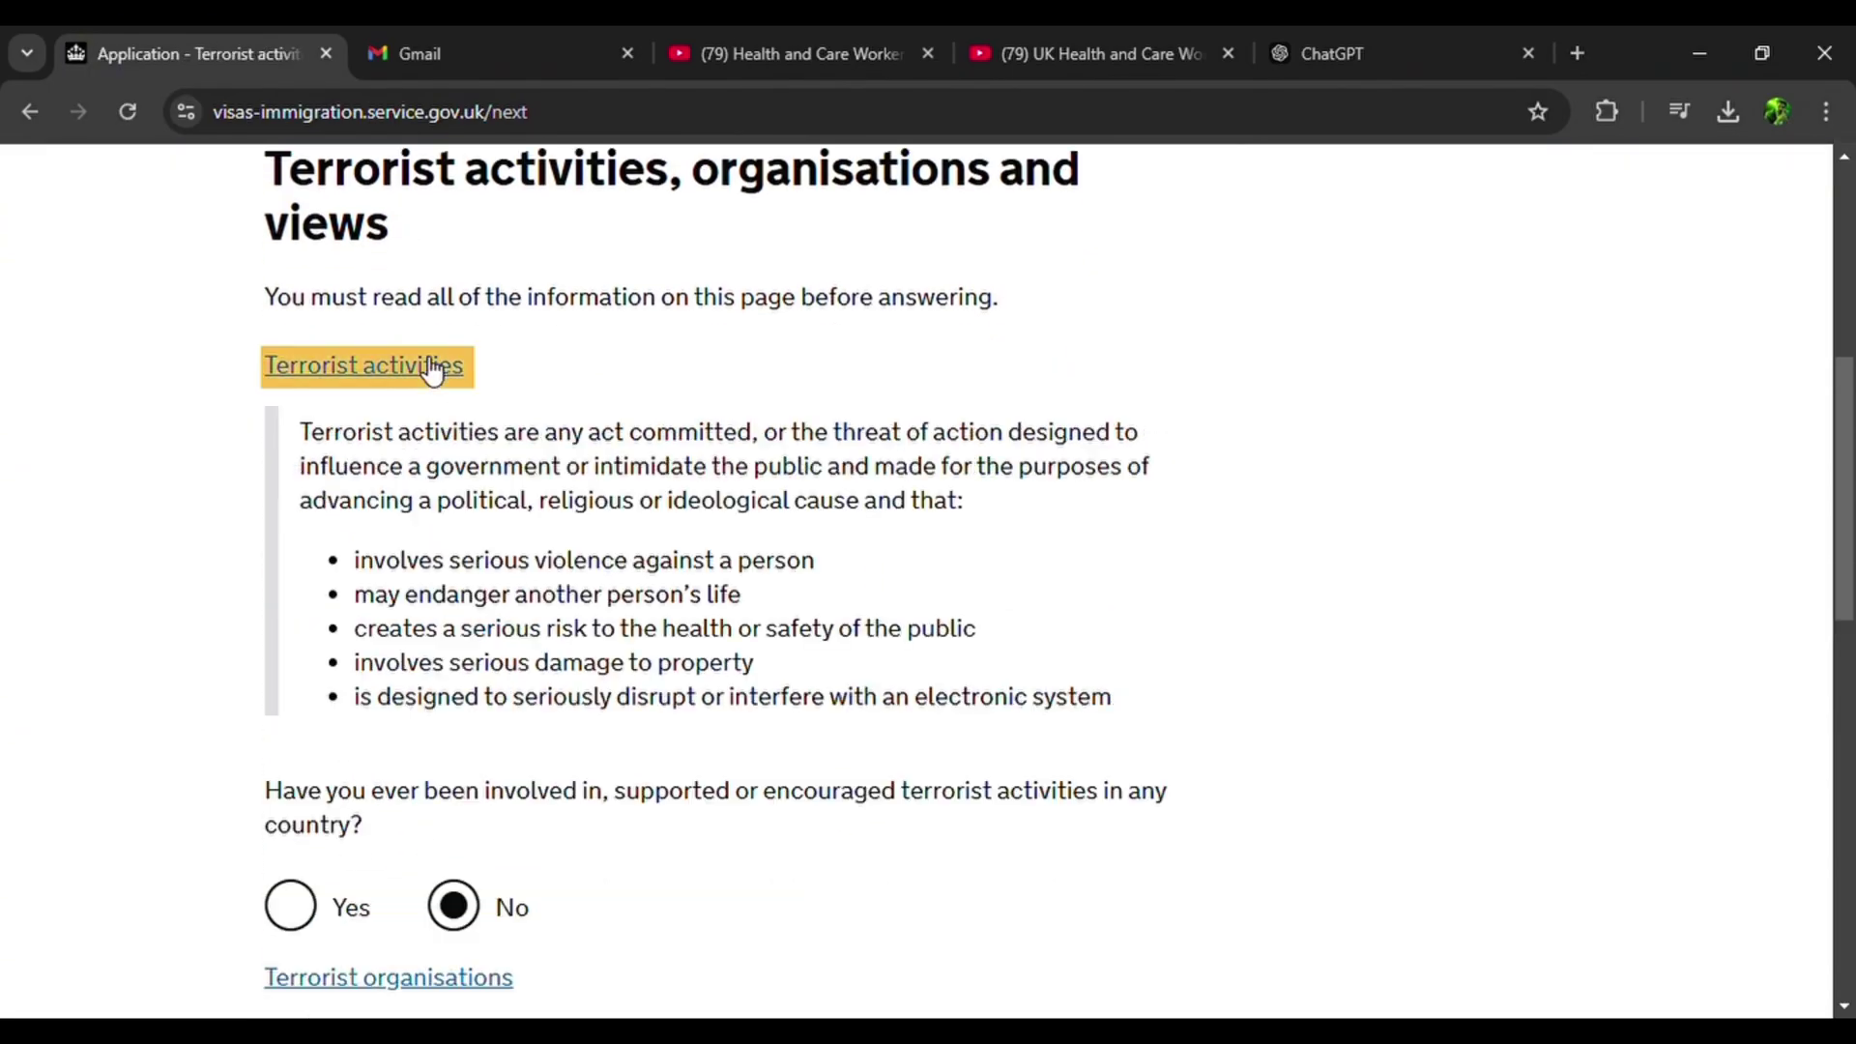
{"action": "left_click", "coordinate": [432, 365]}
{"action": "scroll", "coordinate": [416, 365], "scroll_direction": "down", "scroll_amount": 3}
{"action": "left_click", "coordinate": [404, 360]}
{"action": "left_click", "coordinate": [406, 359]}
{"action": "left_click", "coordinate": [454, 541]}
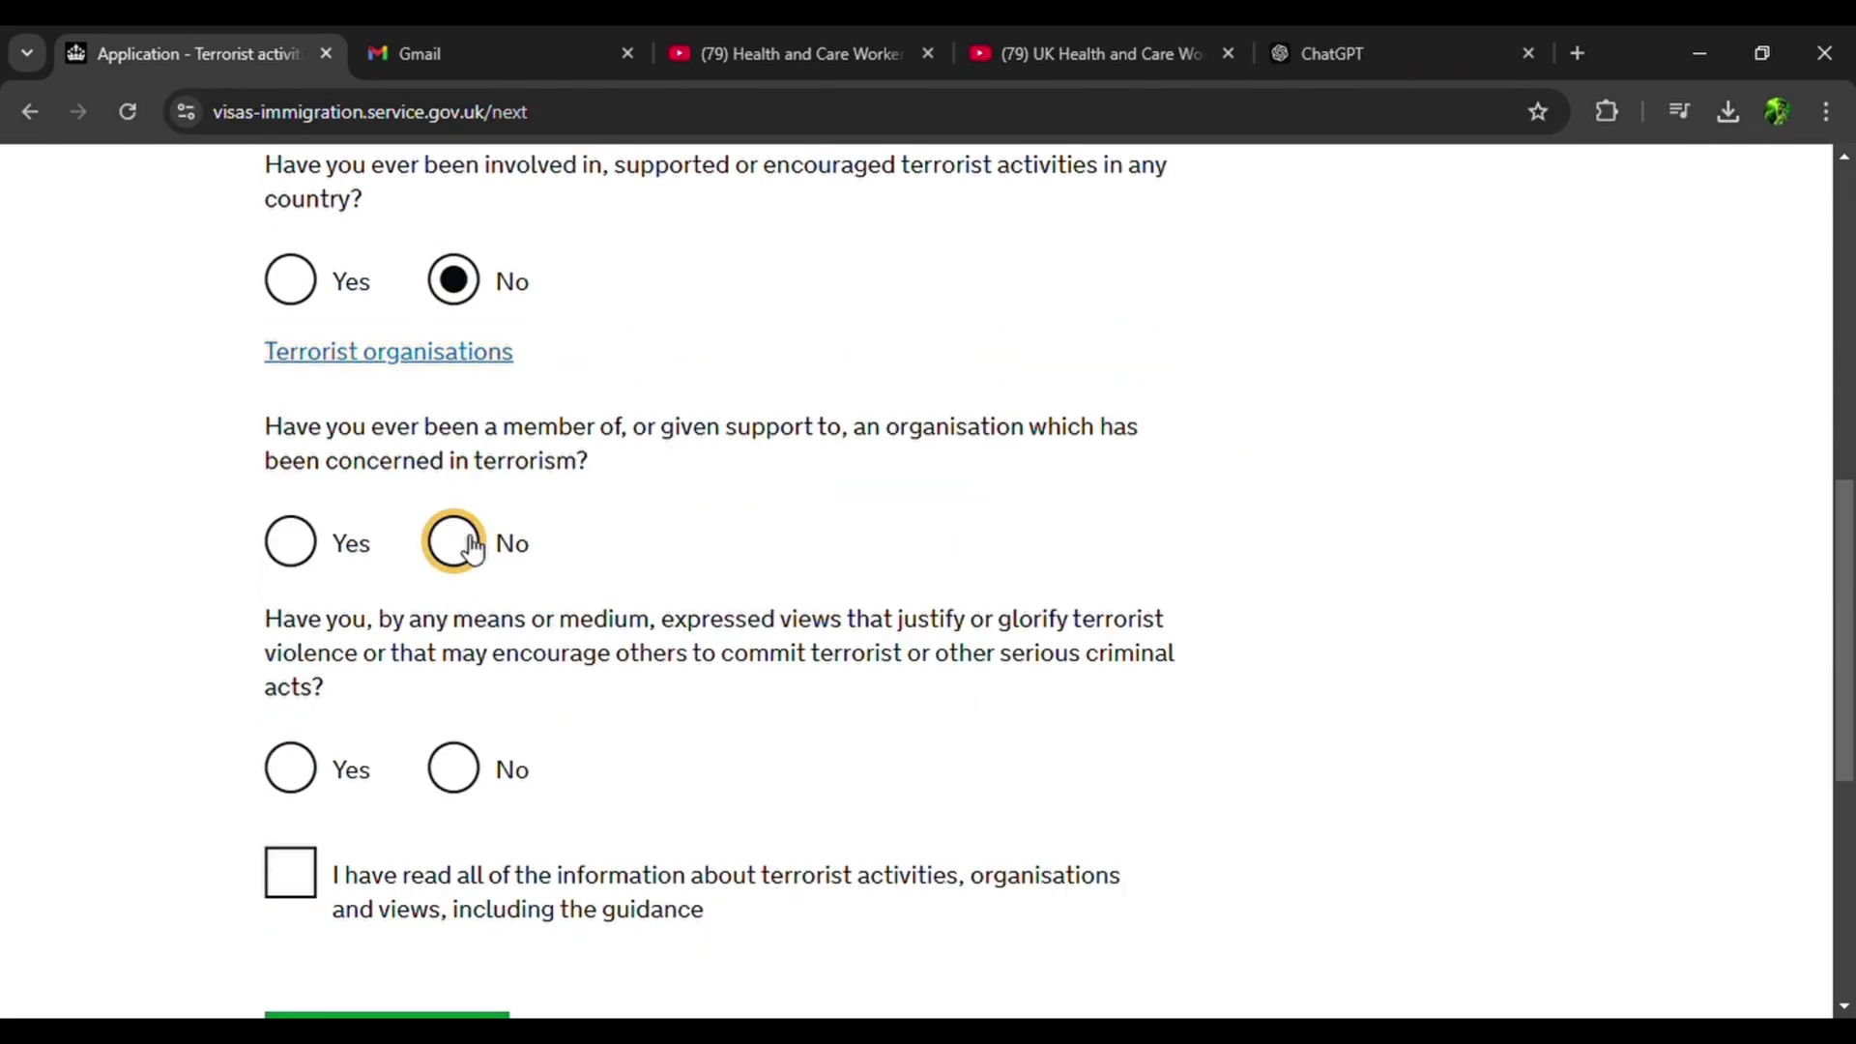
{"action": "scroll", "coordinate": [474, 550], "scroll_direction": "down", "scroll_amount": 1}
{"action": "scroll", "coordinate": [472, 548], "scroll_direction": "down", "scroll_amount": 1}
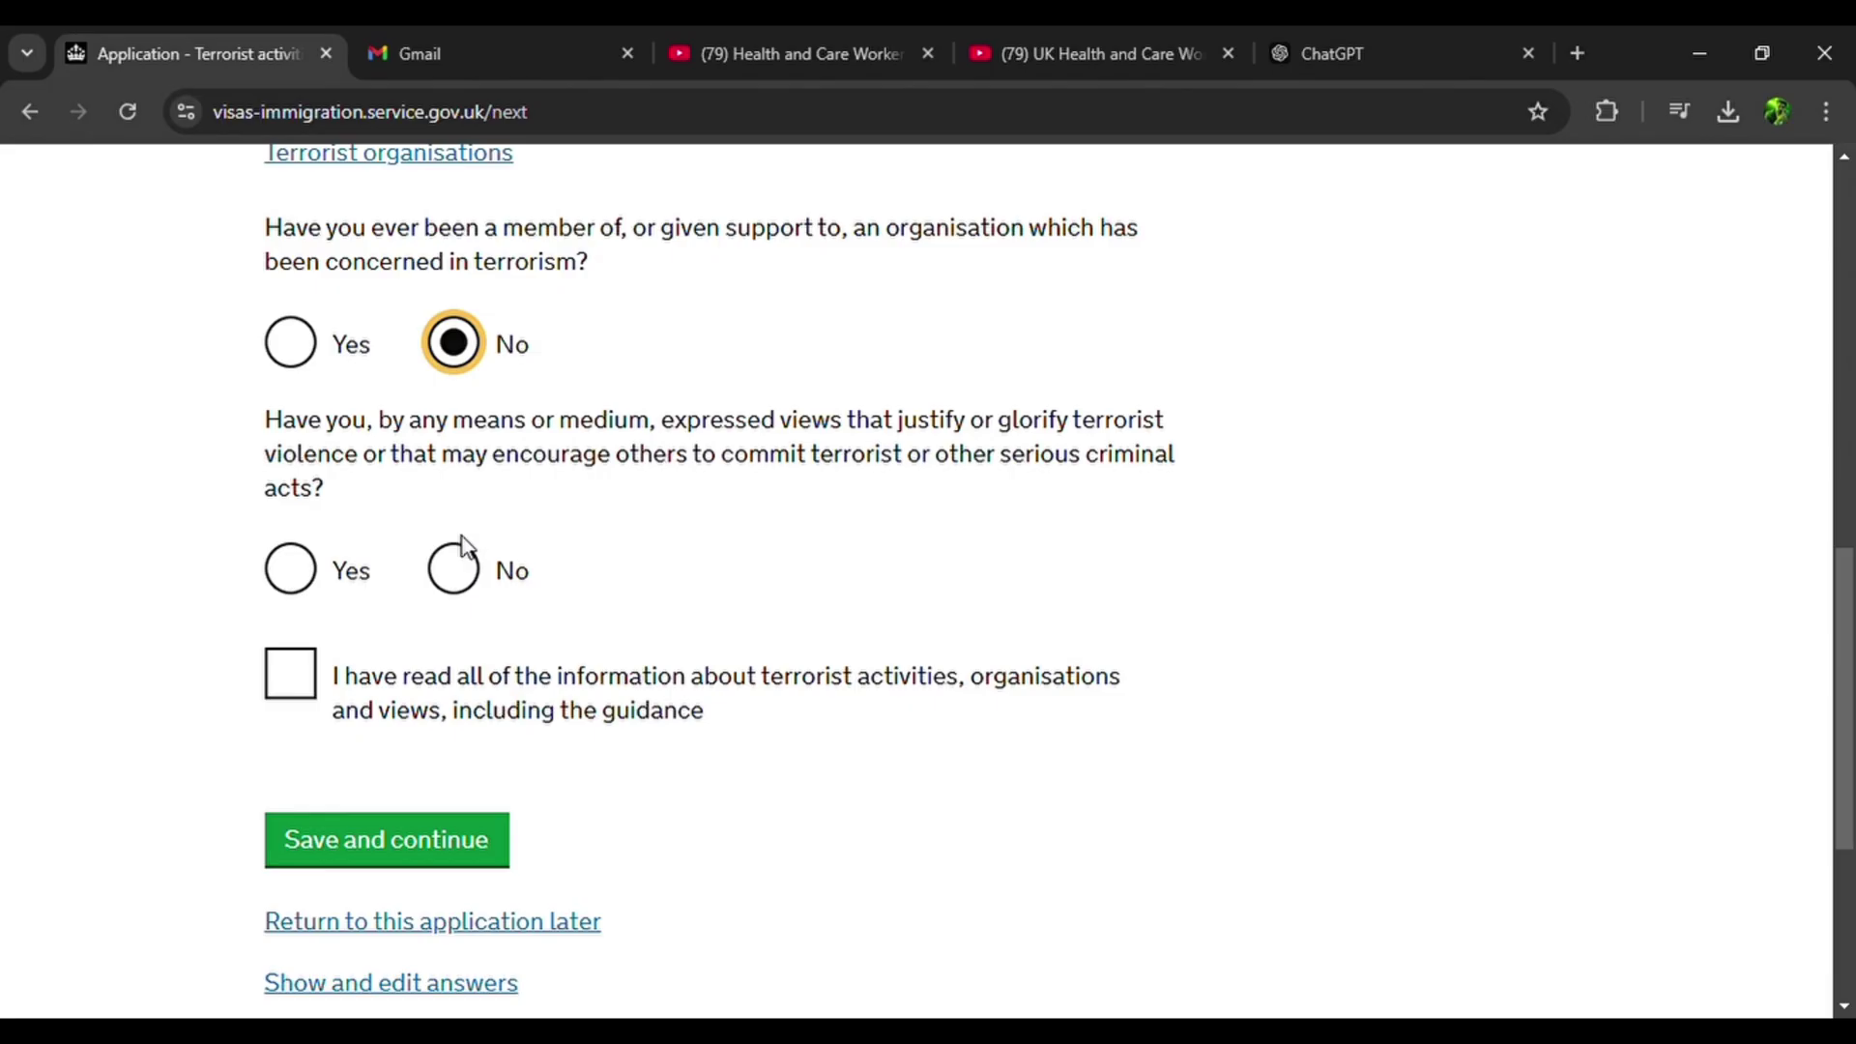
{"action": "left_click", "coordinate": [484, 574]}
{"action": "left_click", "coordinate": [290, 674]}
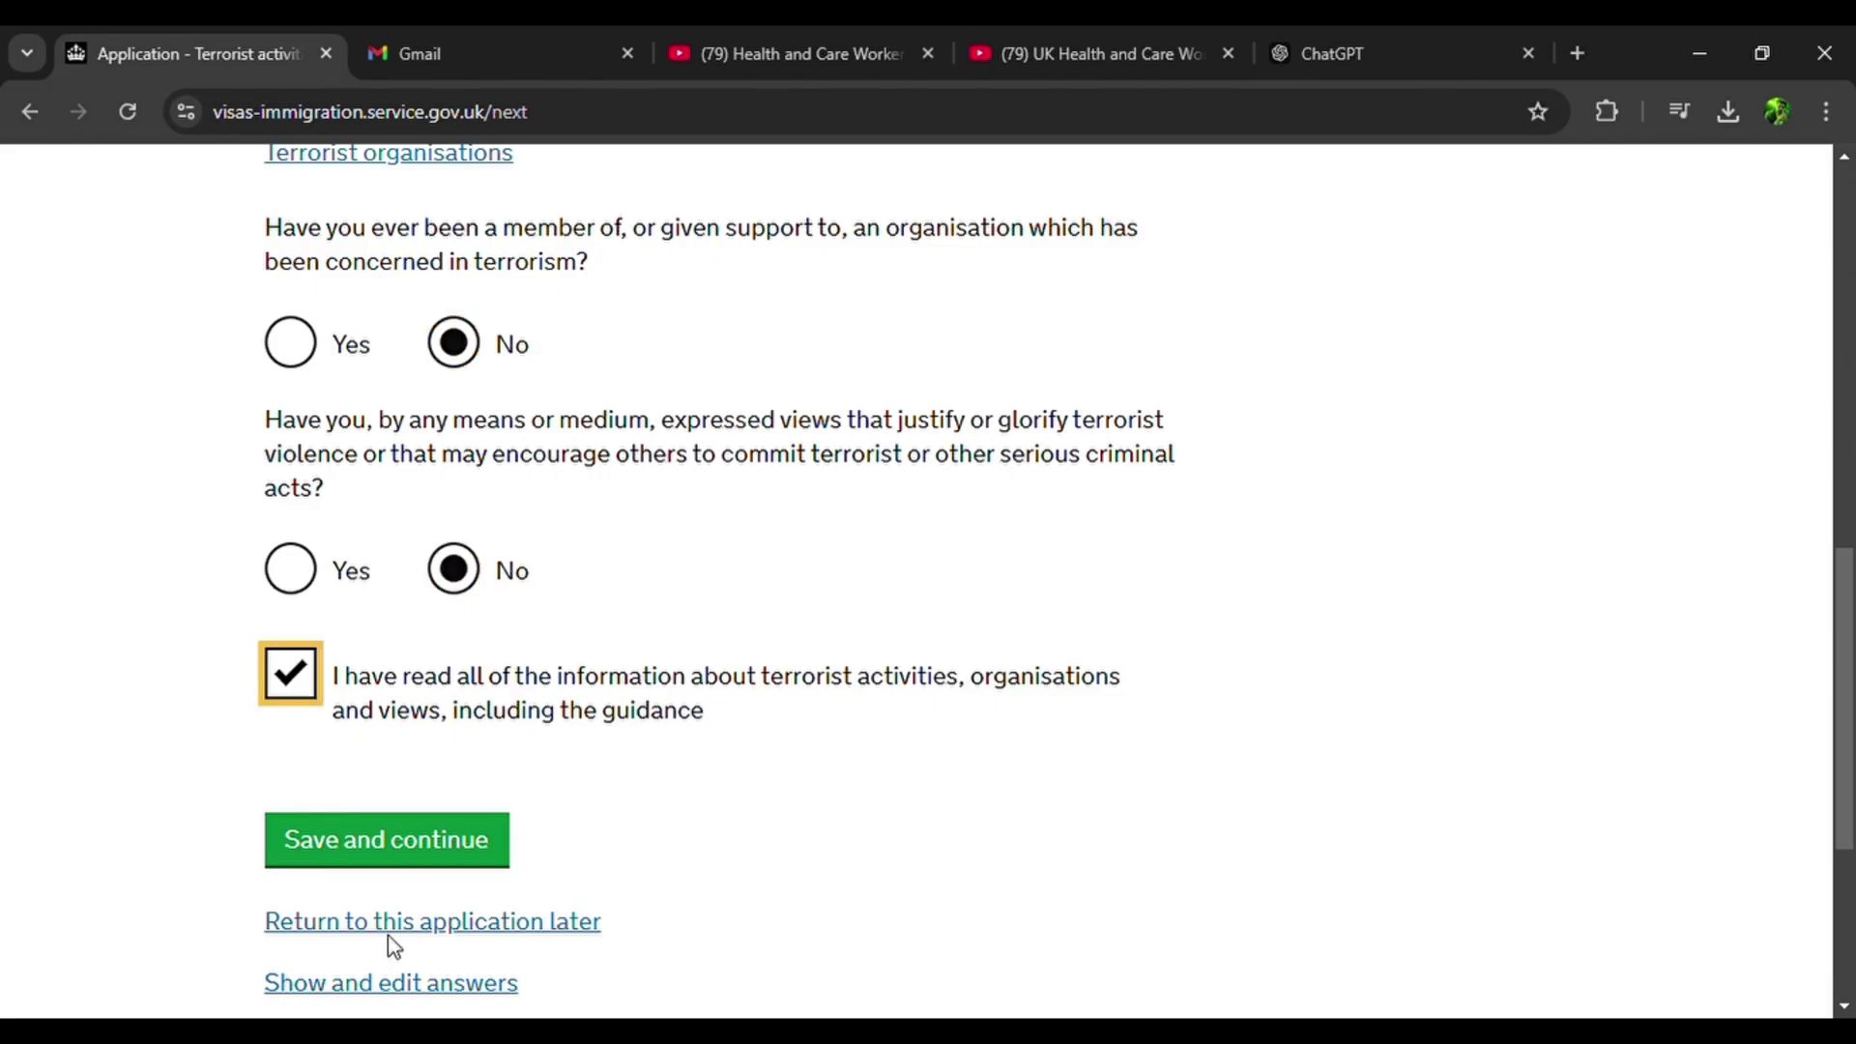
{"action": "left_click", "coordinate": [414, 849]}
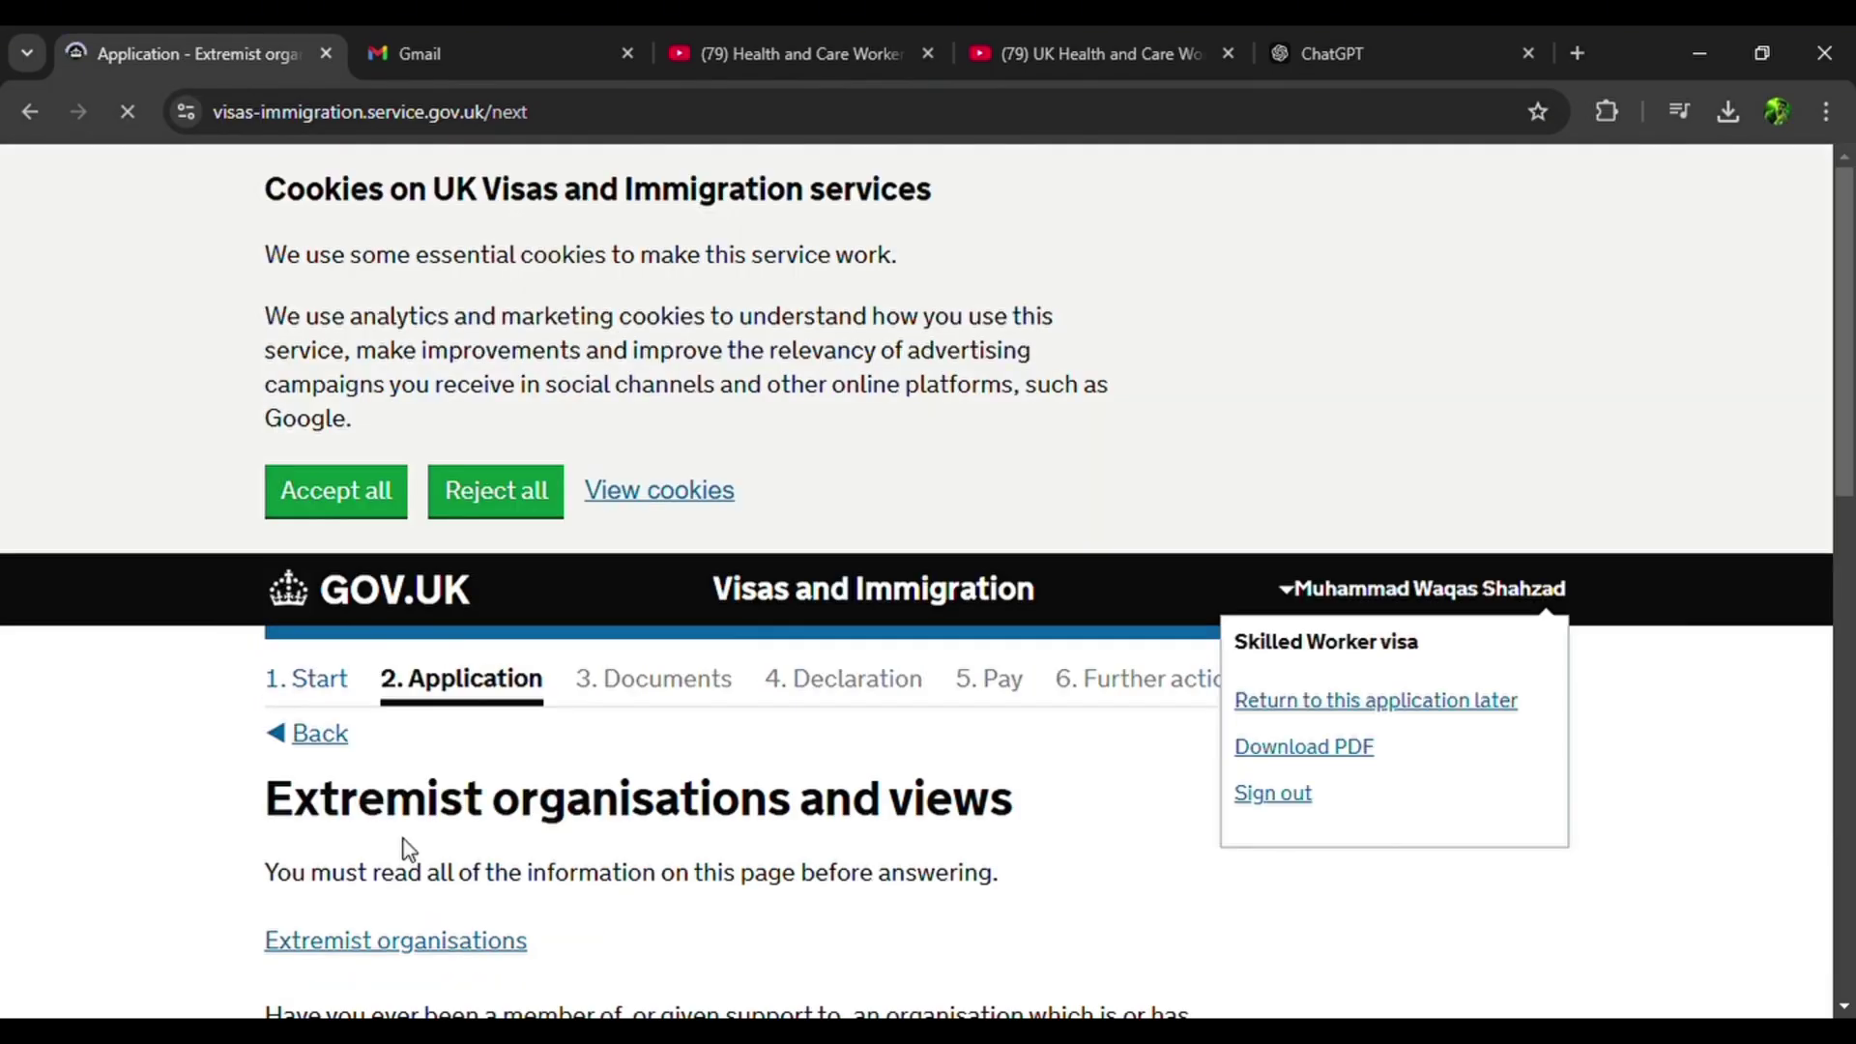
Answer No to the extremist organisations and extremist views questions and confirm reading the guidance.
{"action": "scroll", "coordinate": [406, 850], "scroll_direction": "down", "scroll_amount": 3}
{"action": "scroll", "coordinate": [408, 850], "scroll_direction": "down", "scroll_amount": 2}
{"action": "left_click", "coordinate": [404, 538]}
{"action": "left_click", "coordinate": [404, 537]}
{"action": "scroll", "coordinate": [406, 549], "scroll_direction": "down", "scroll_amount": 2}
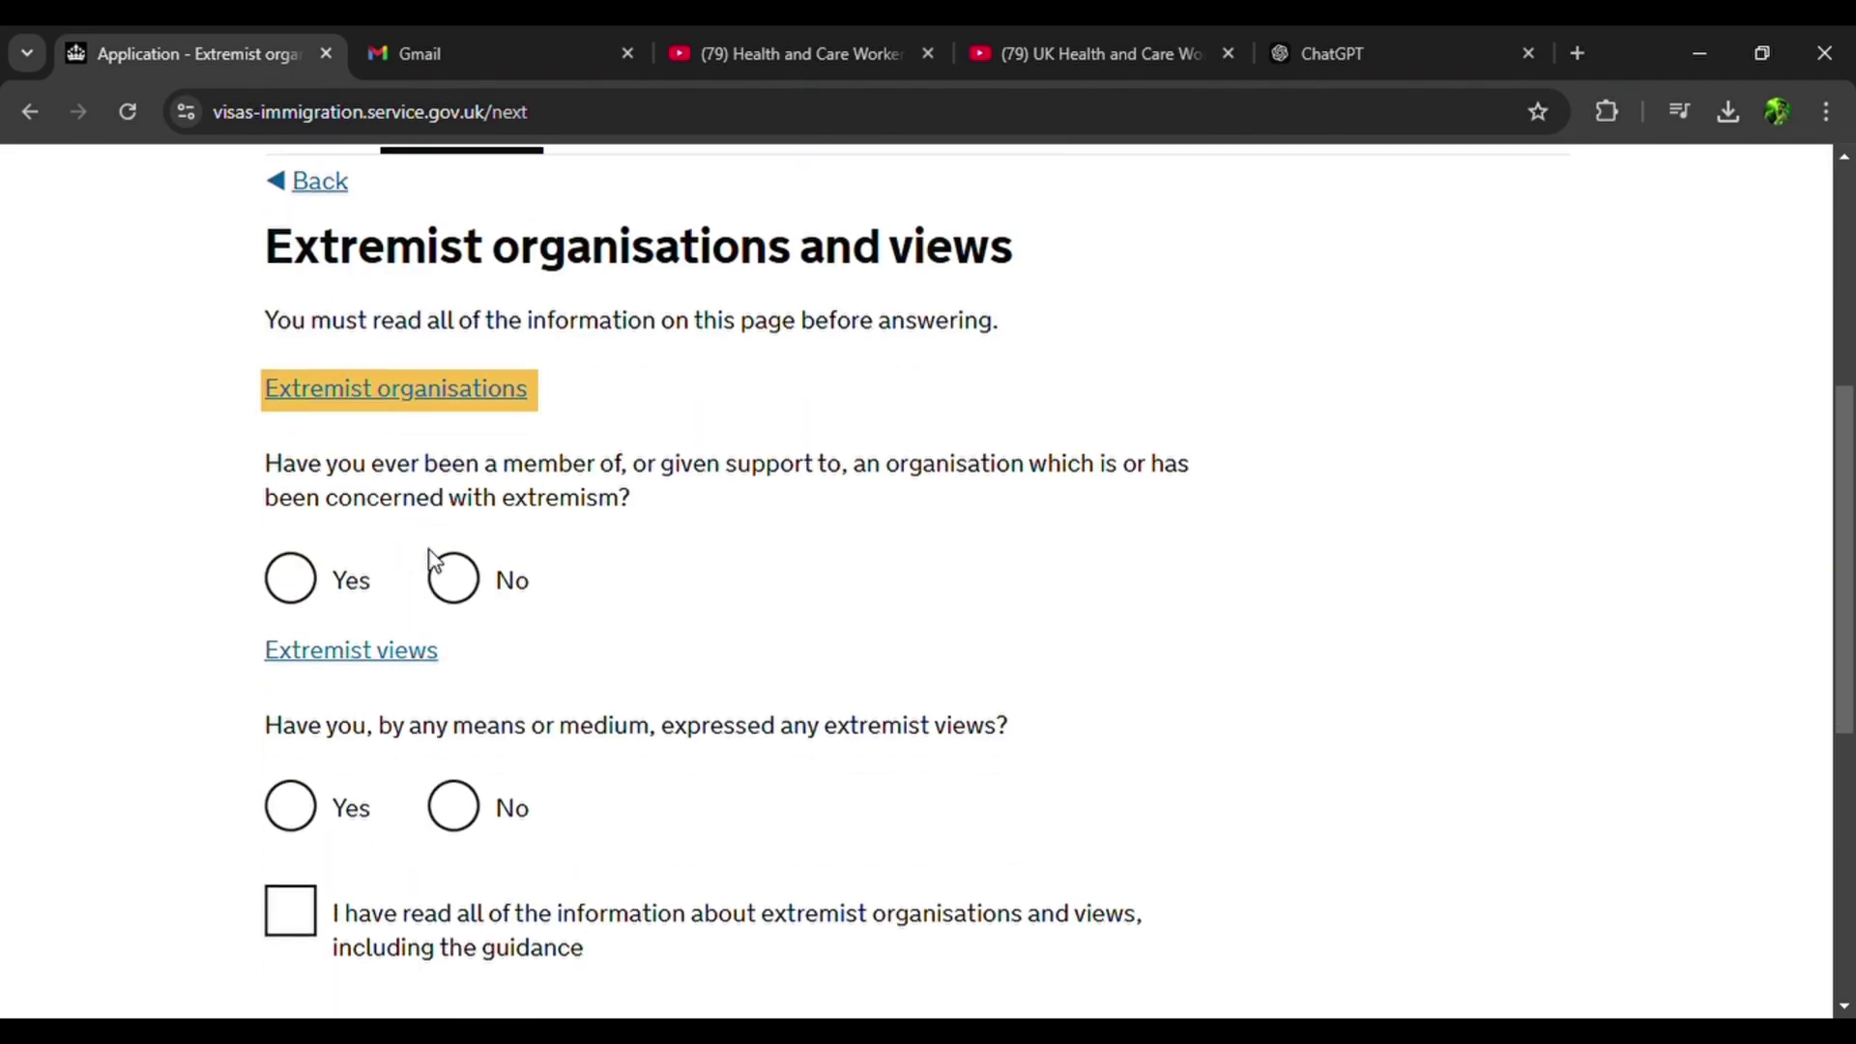
{"action": "left_click", "coordinate": [488, 577]}
{"action": "scroll", "coordinate": [484, 576], "scroll_direction": "down", "scroll_amount": 2}
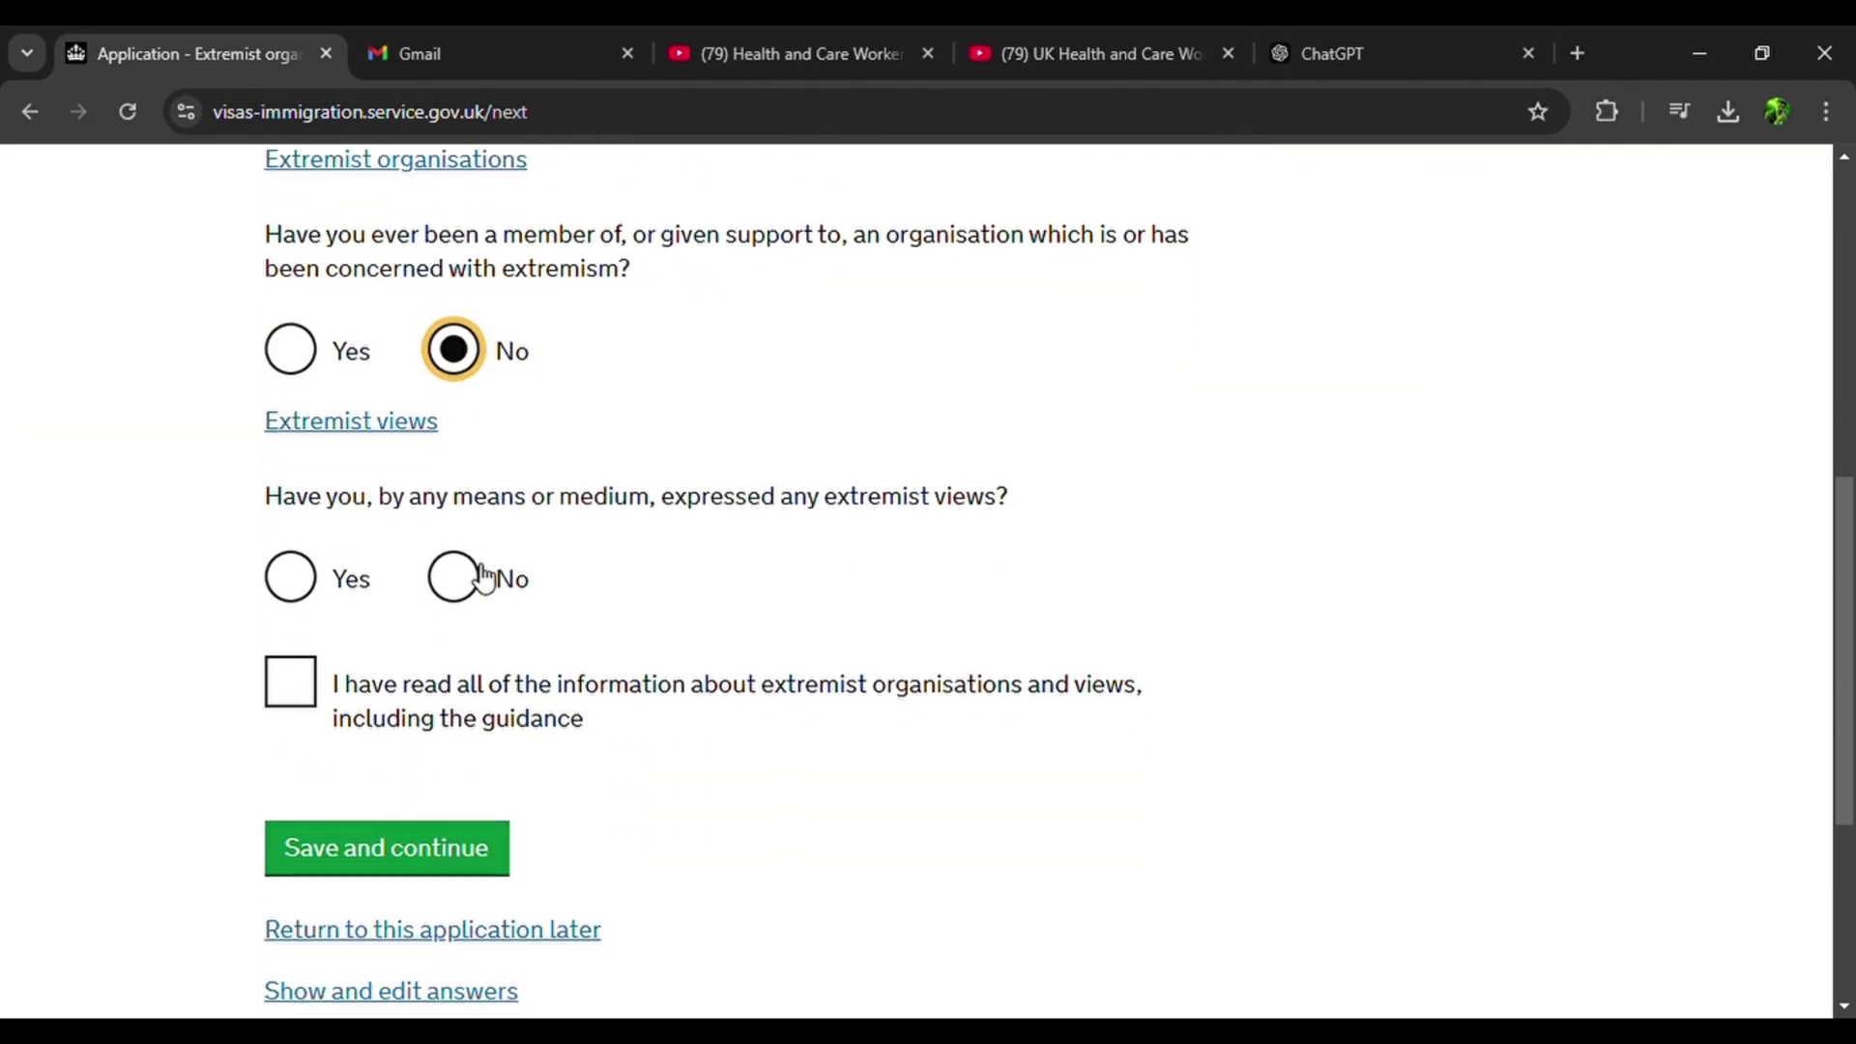
{"action": "left_click", "coordinate": [416, 425]}
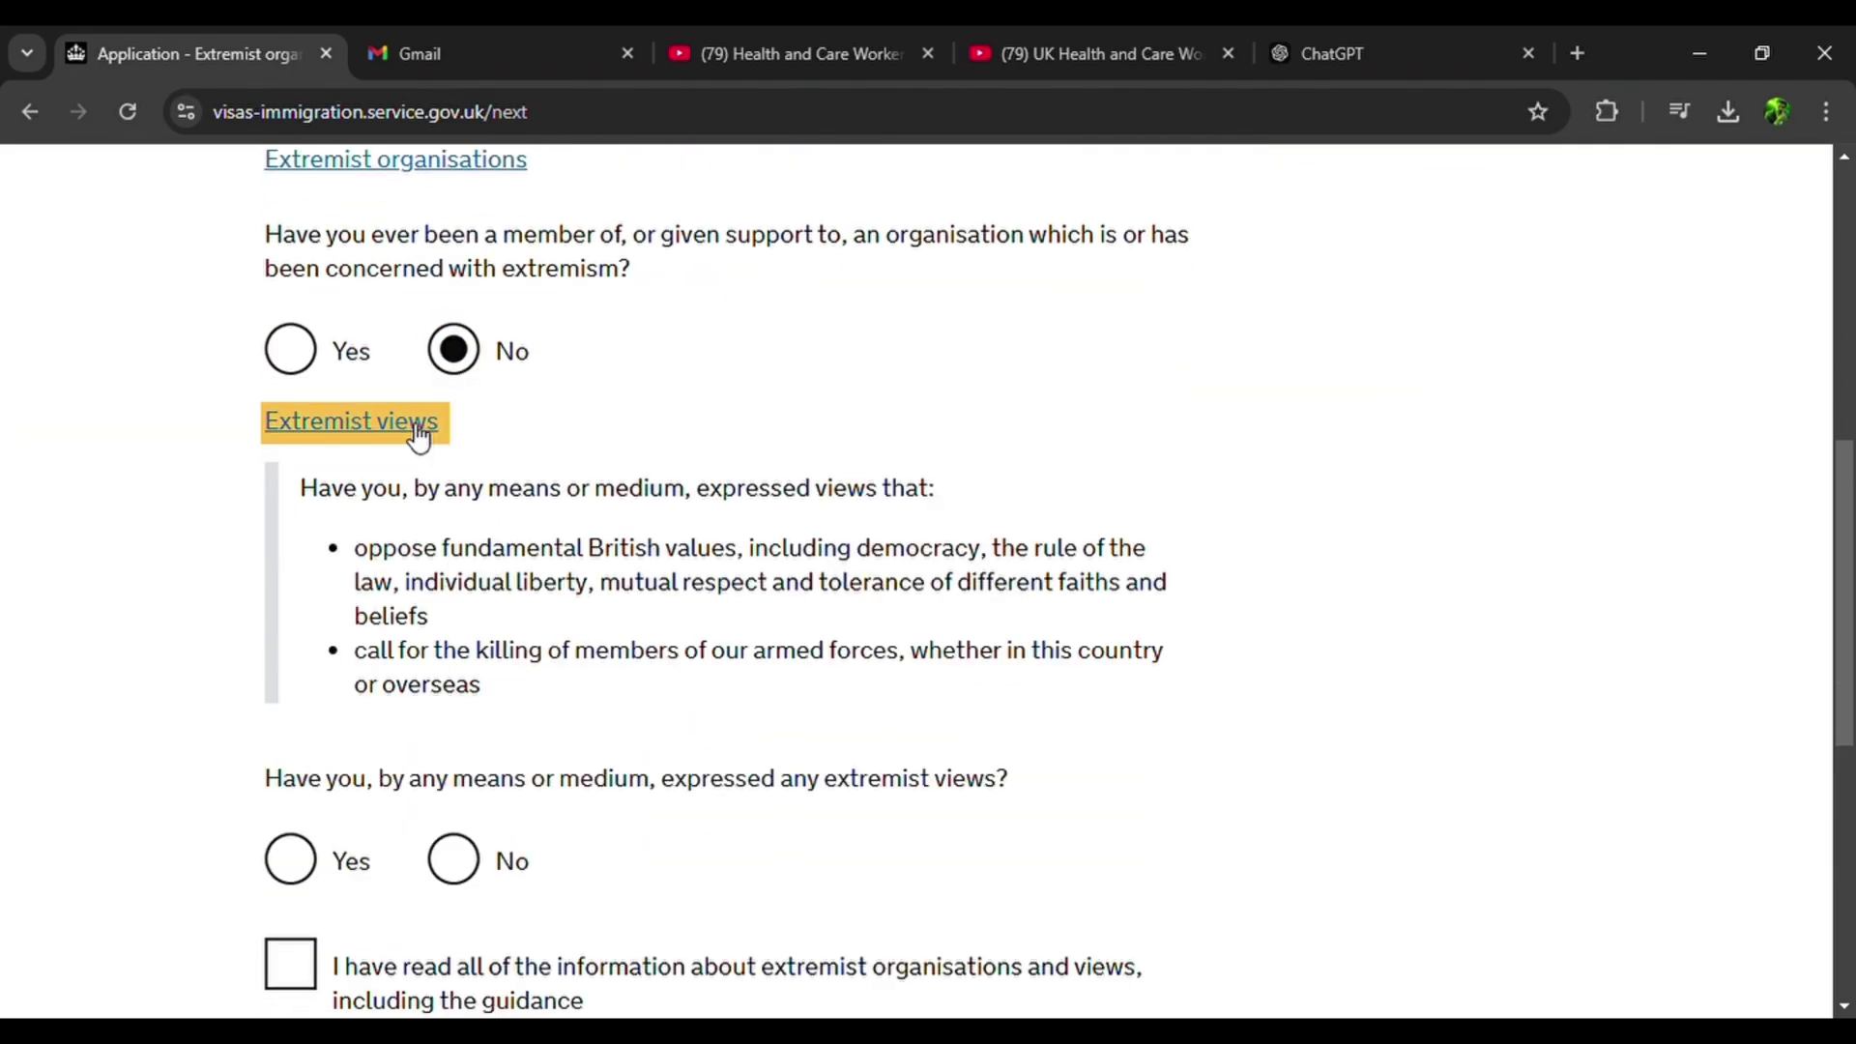
{"action": "left_click", "coordinate": [417, 435]}
{"action": "left_click", "coordinate": [454, 577]}
{"action": "left_click", "coordinate": [292, 676]}
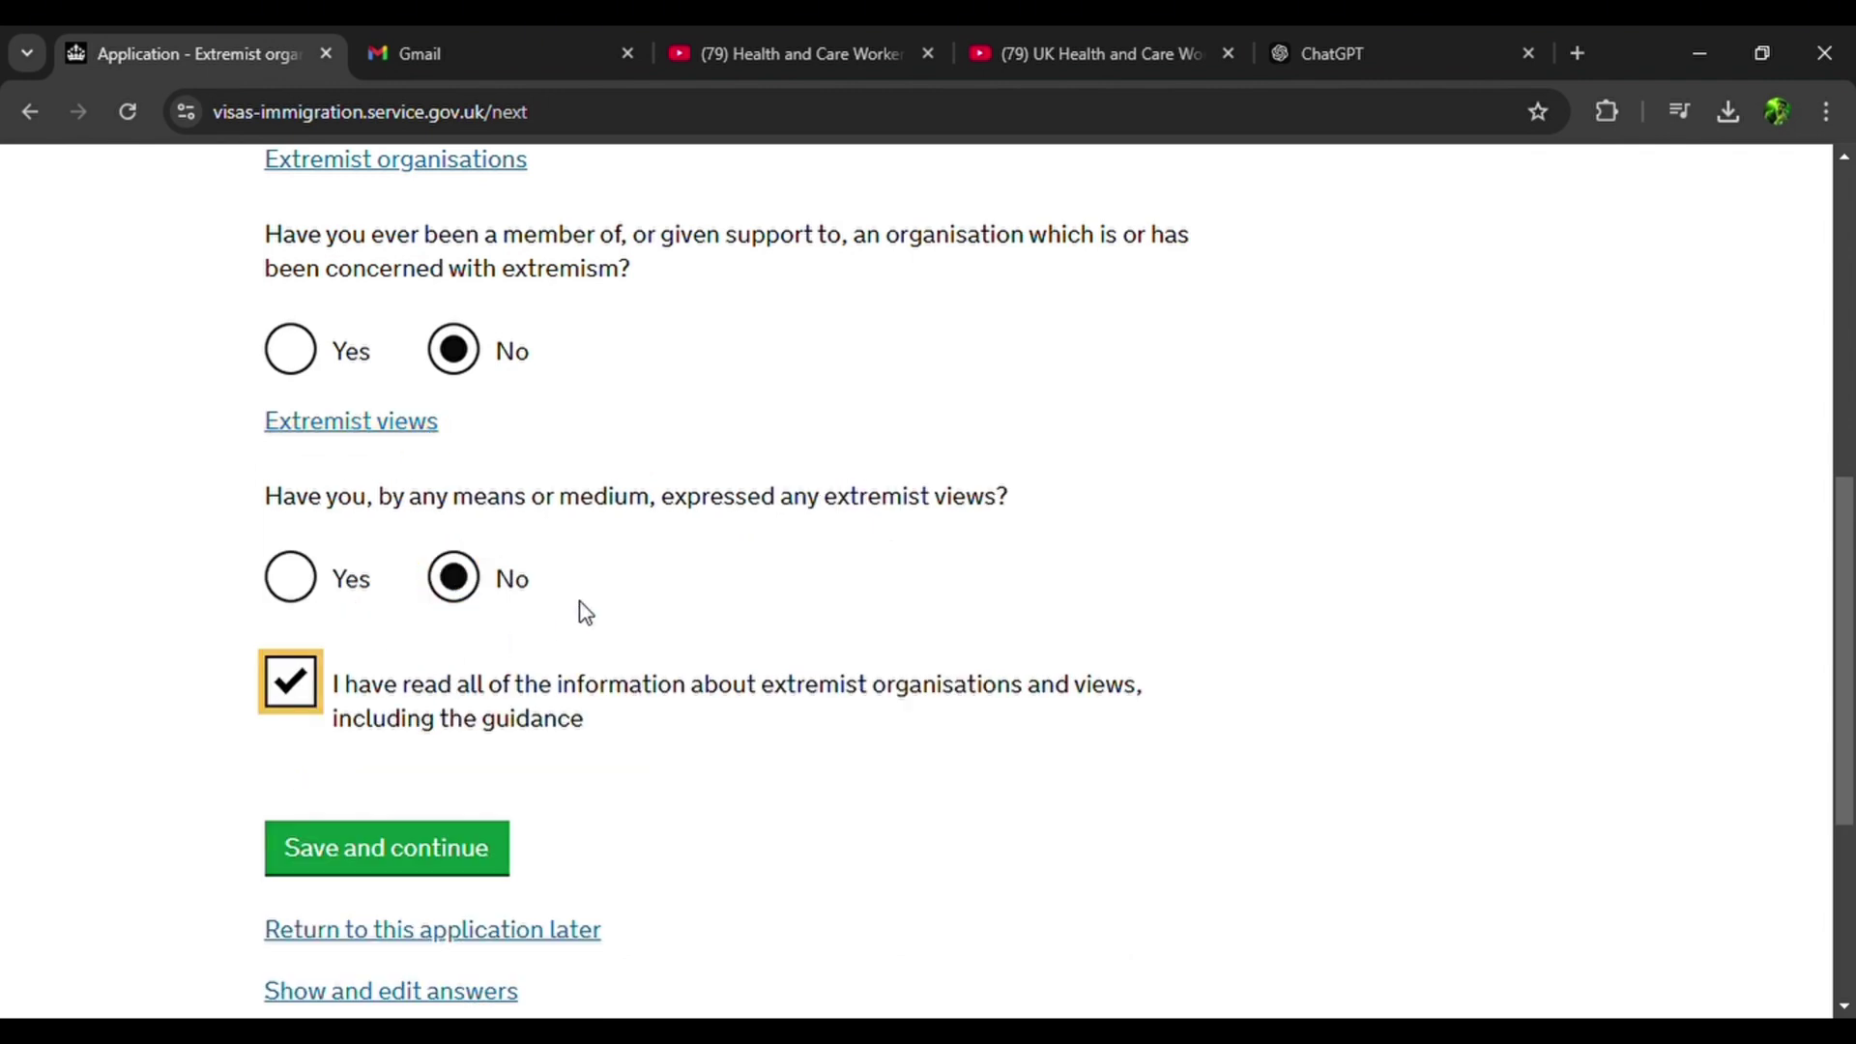
{"action": "scroll", "coordinate": [586, 613], "scroll_direction": "down", "scroll_amount": 1}
{"action": "left_click", "coordinate": [451, 714]}
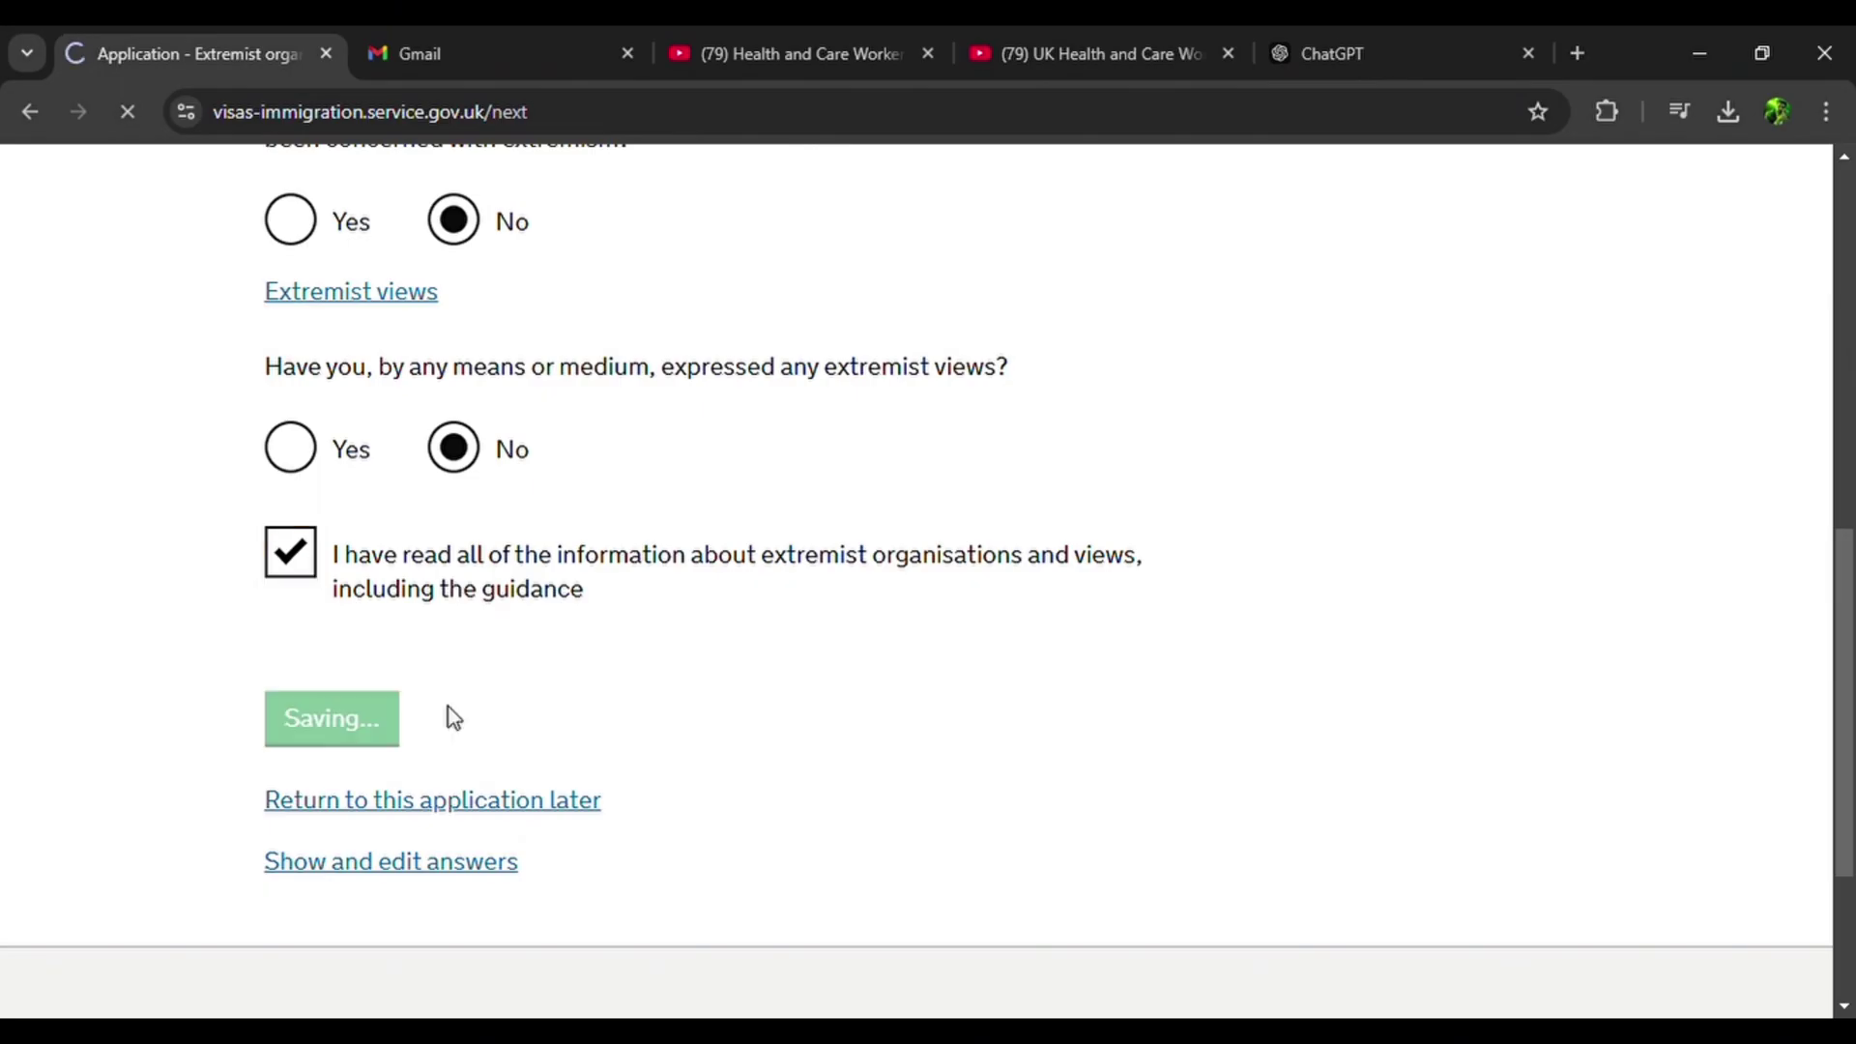
Answer No to the non-UK government, other activities and extra character information questions.
{"action": "scroll", "coordinate": [452, 717], "scroll_direction": "down", "scroll_amount": 3}
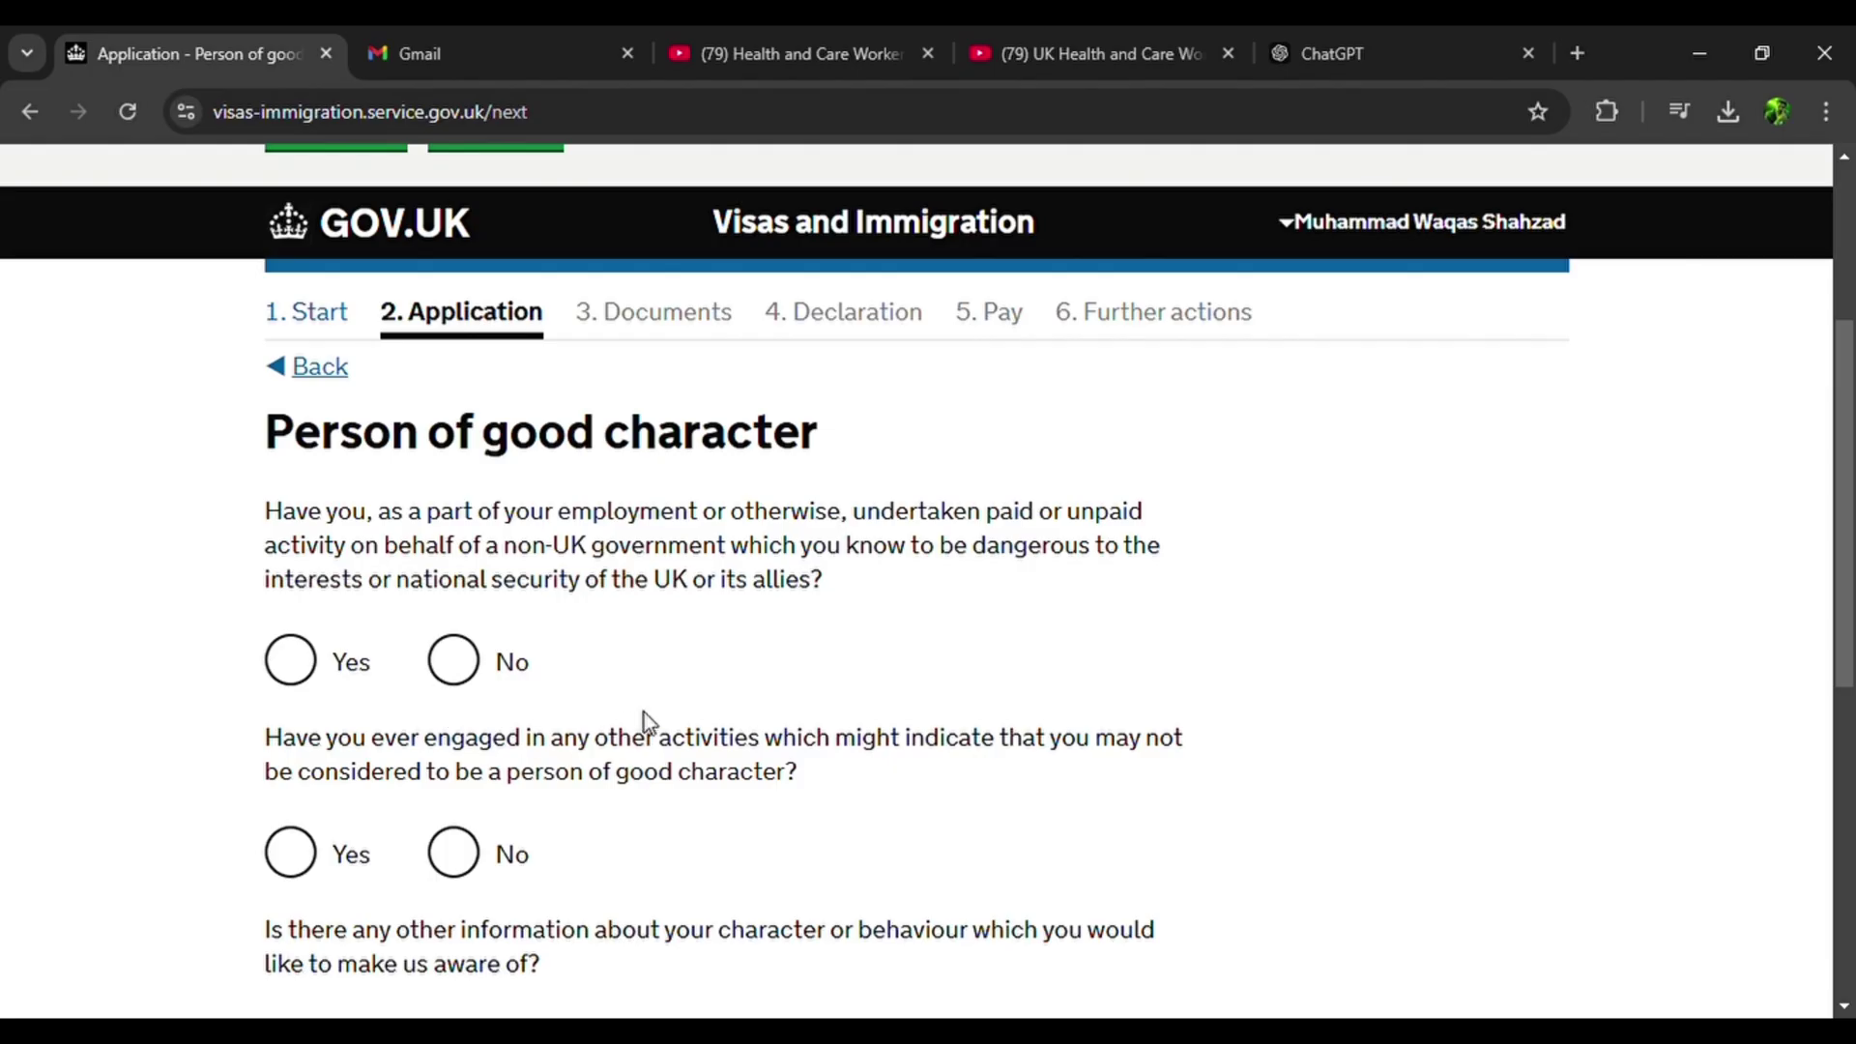
{"action": "left_click", "coordinate": [474, 659]}
{"action": "scroll", "coordinate": [478, 662], "scroll_direction": "down", "scroll_amount": 2}
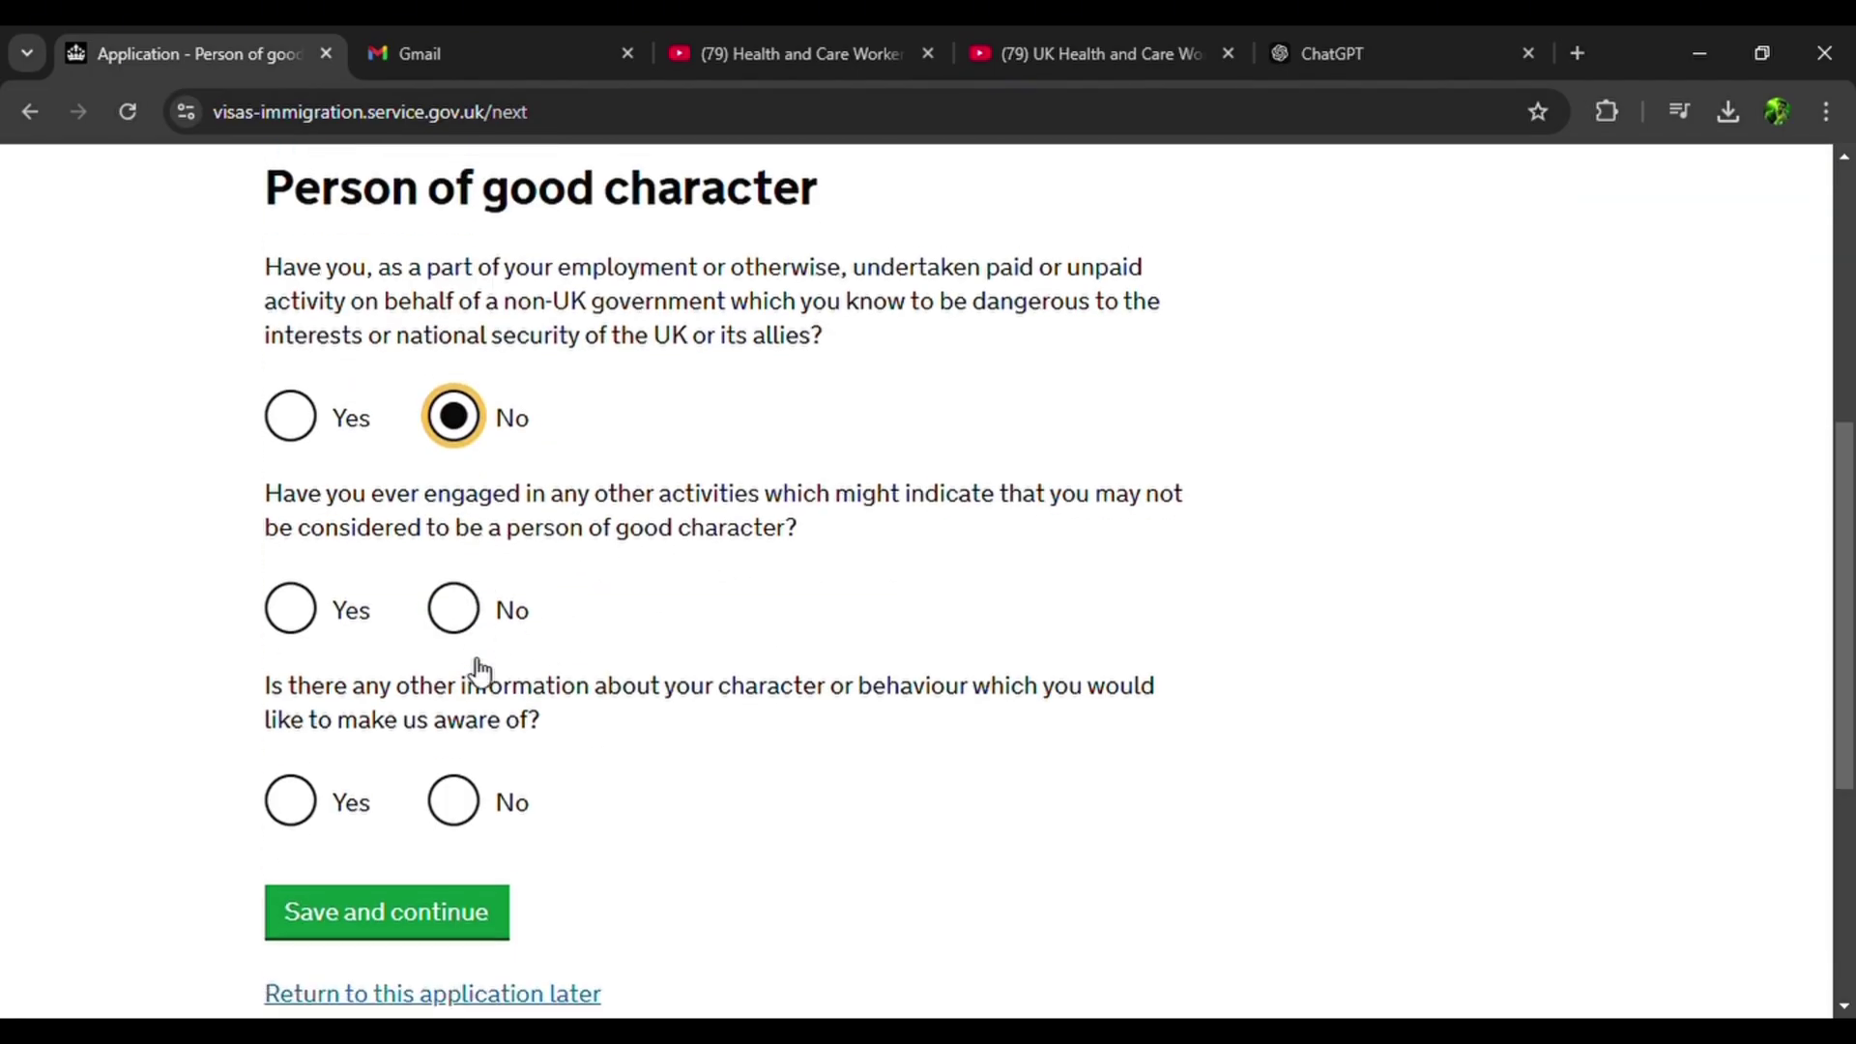
{"action": "left_click", "coordinate": [486, 615]}
{"action": "scroll", "coordinate": [600, 605], "scroll_direction": "down", "scroll_amount": 2}
{"action": "left_click", "coordinate": [456, 633]}
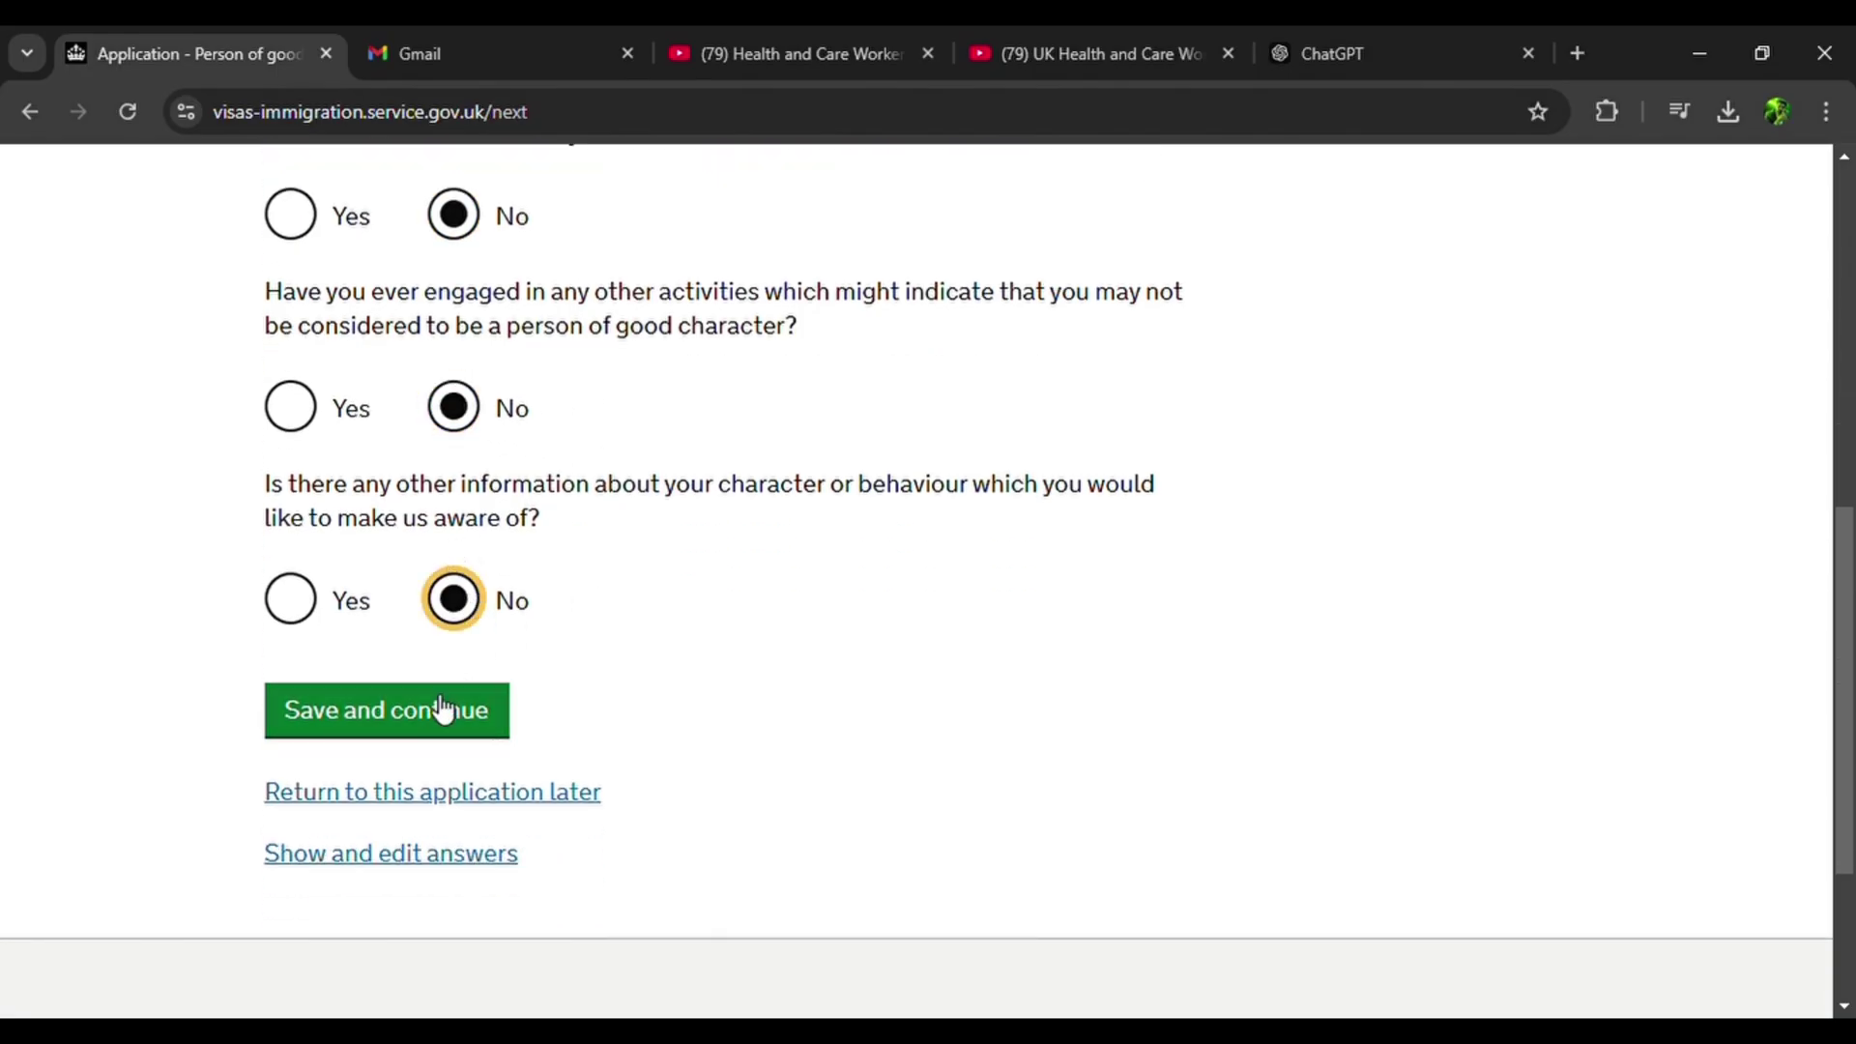
{"action": "scroll", "coordinate": [444, 716], "scroll_direction": "up", "scroll_amount": 1}
{"action": "left_click", "coordinate": [461, 814]}
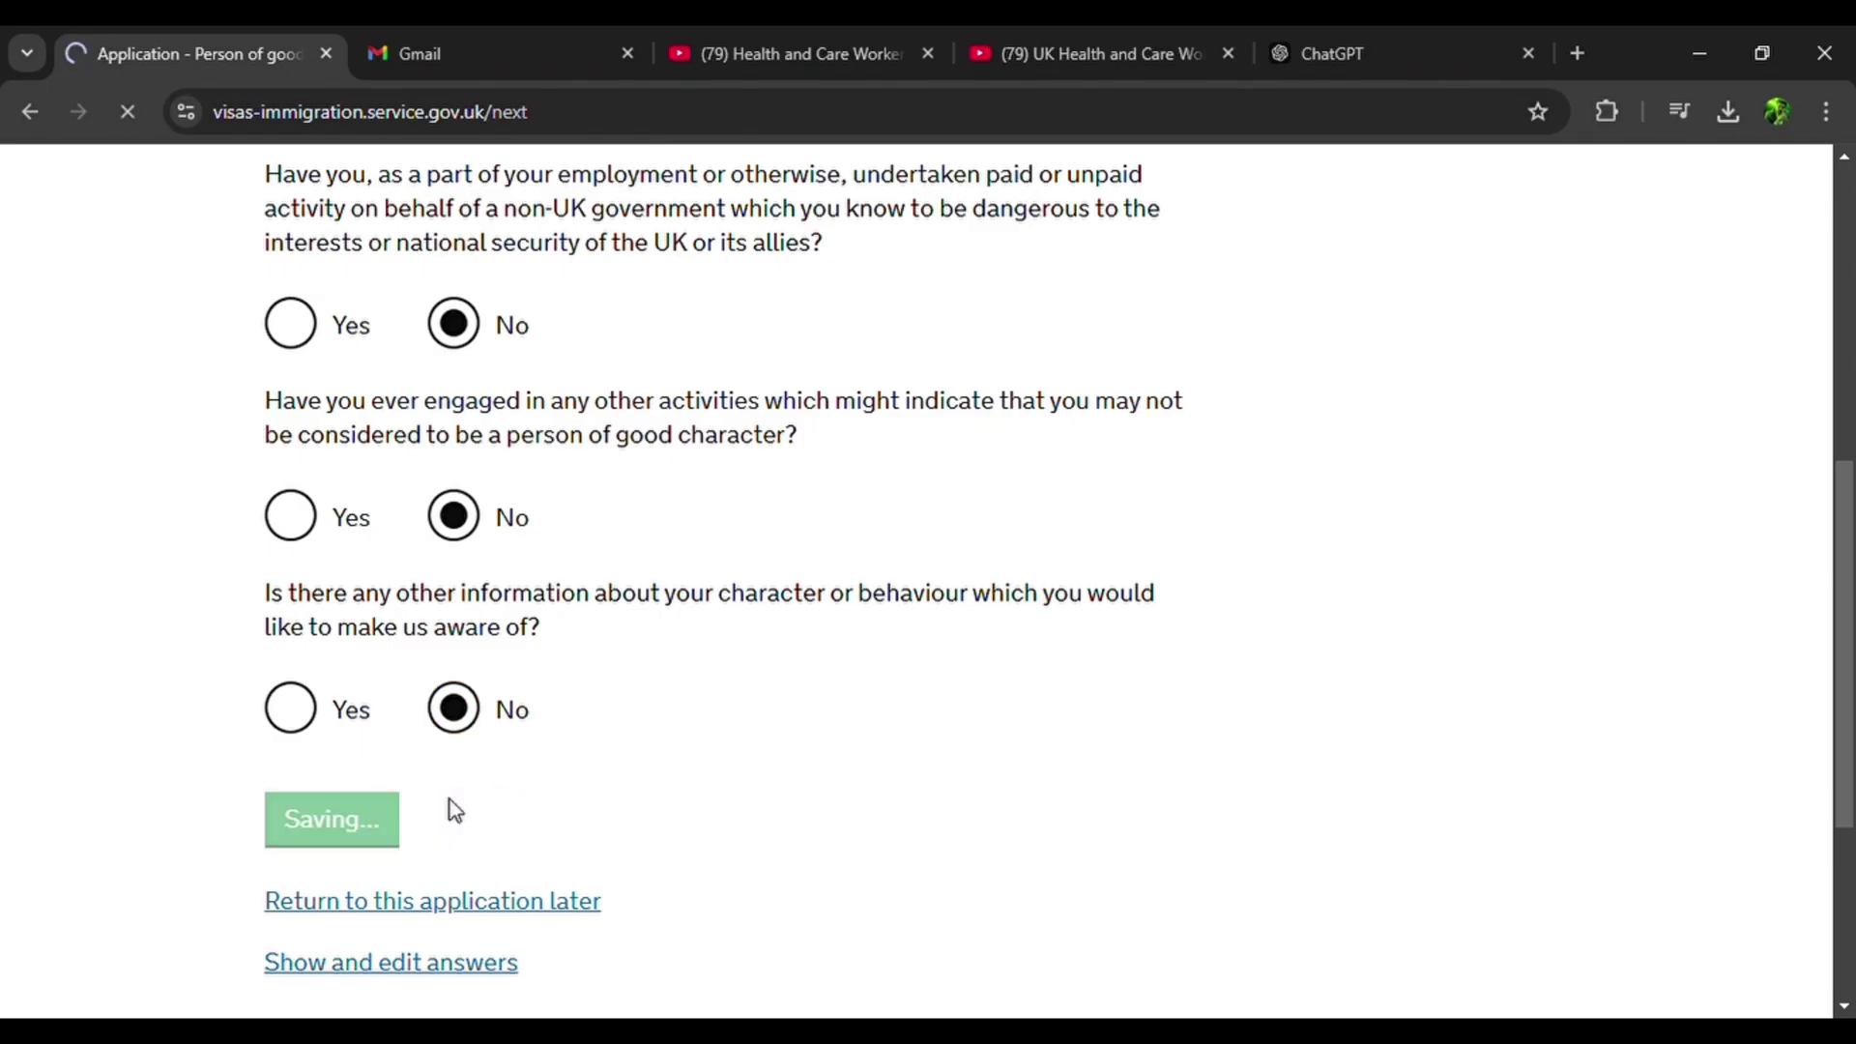
{"action": "scroll", "coordinate": [455, 808], "scroll_direction": "down", "scroll_amount": 5}
{"action": "scroll", "coordinate": [461, 812], "scroll_direction": "down", "scroll_amount": 4}
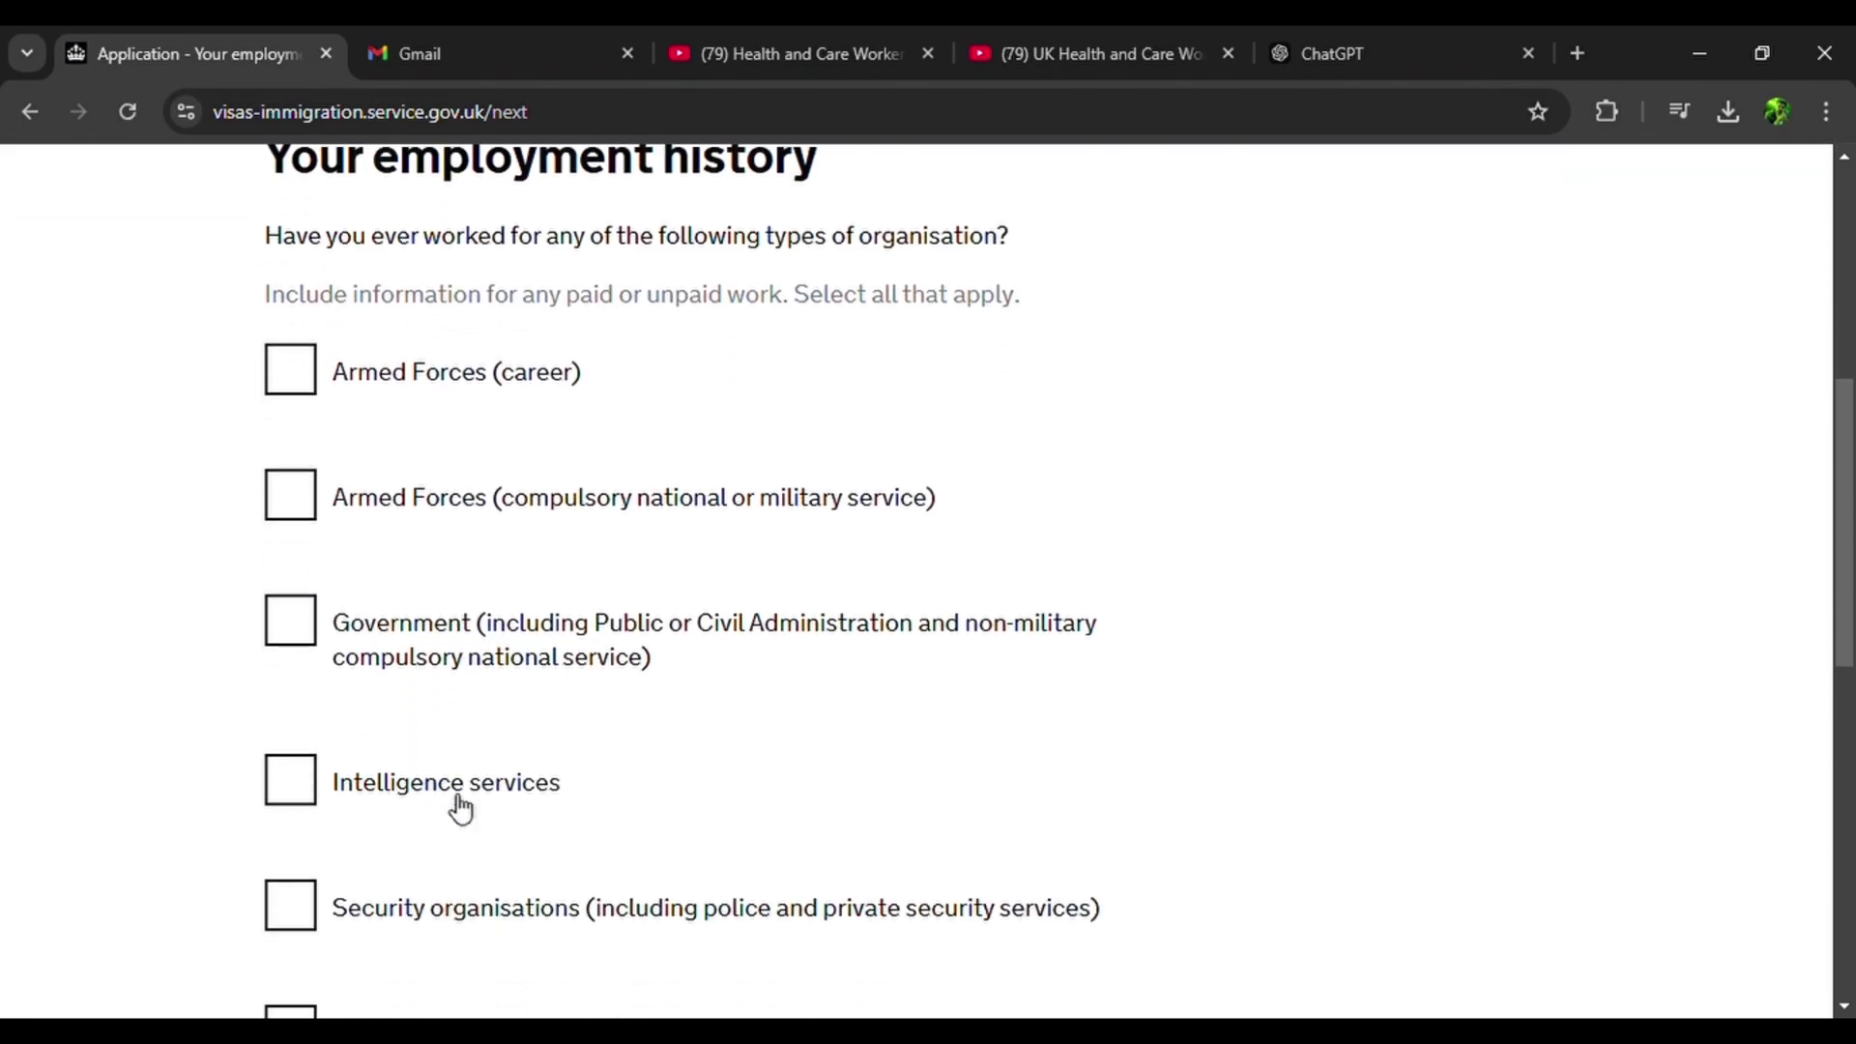
Declare 'I have not worked in any of the jobs listed above' and save.
{"action": "scroll", "coordinate": [450, 797], "scroll_direction": "down", "scroll_amount": 2}
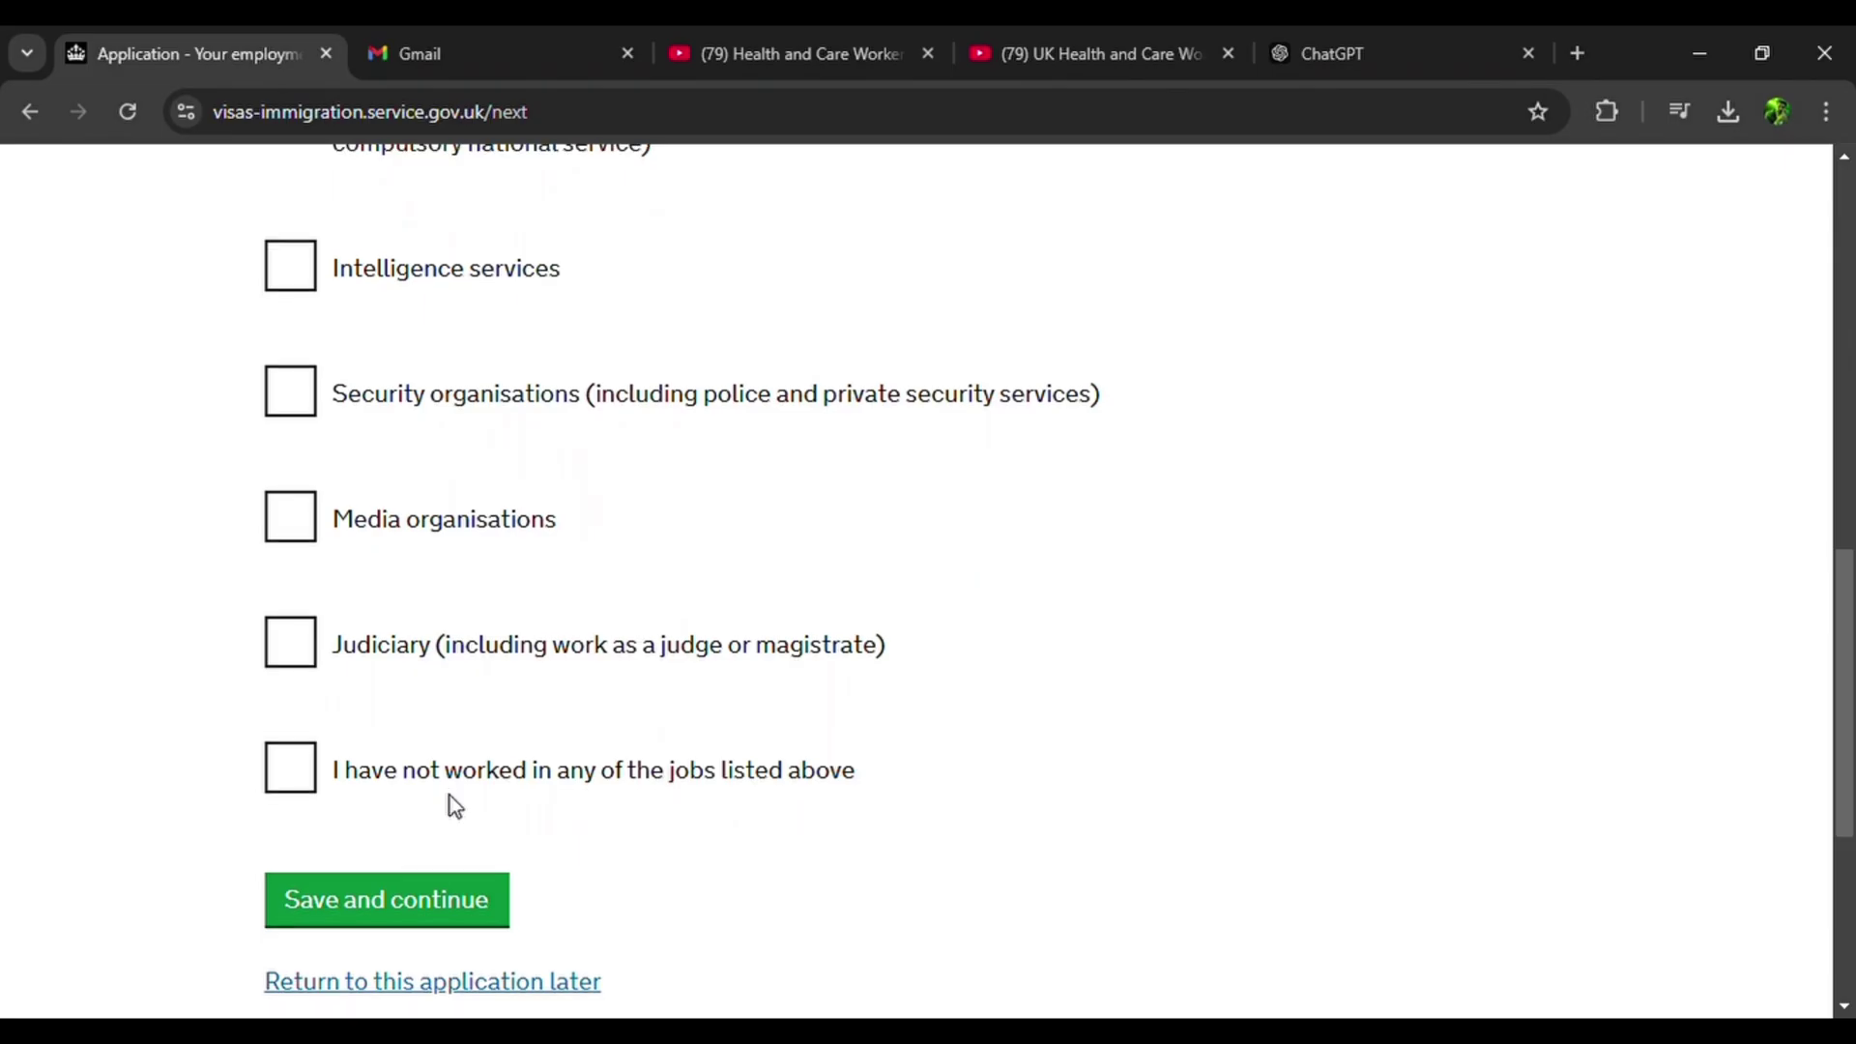
{"action": "left_click", "coordinate": [289, 769]}
{"action": "scroll", "coordinate": [569, 642], "scroll_direction": "up", "scroll_amount": 2}
{"action": "scroll", "coordinate": [565, 642], "scroll_direction": "up", "scroll_amount": 3}
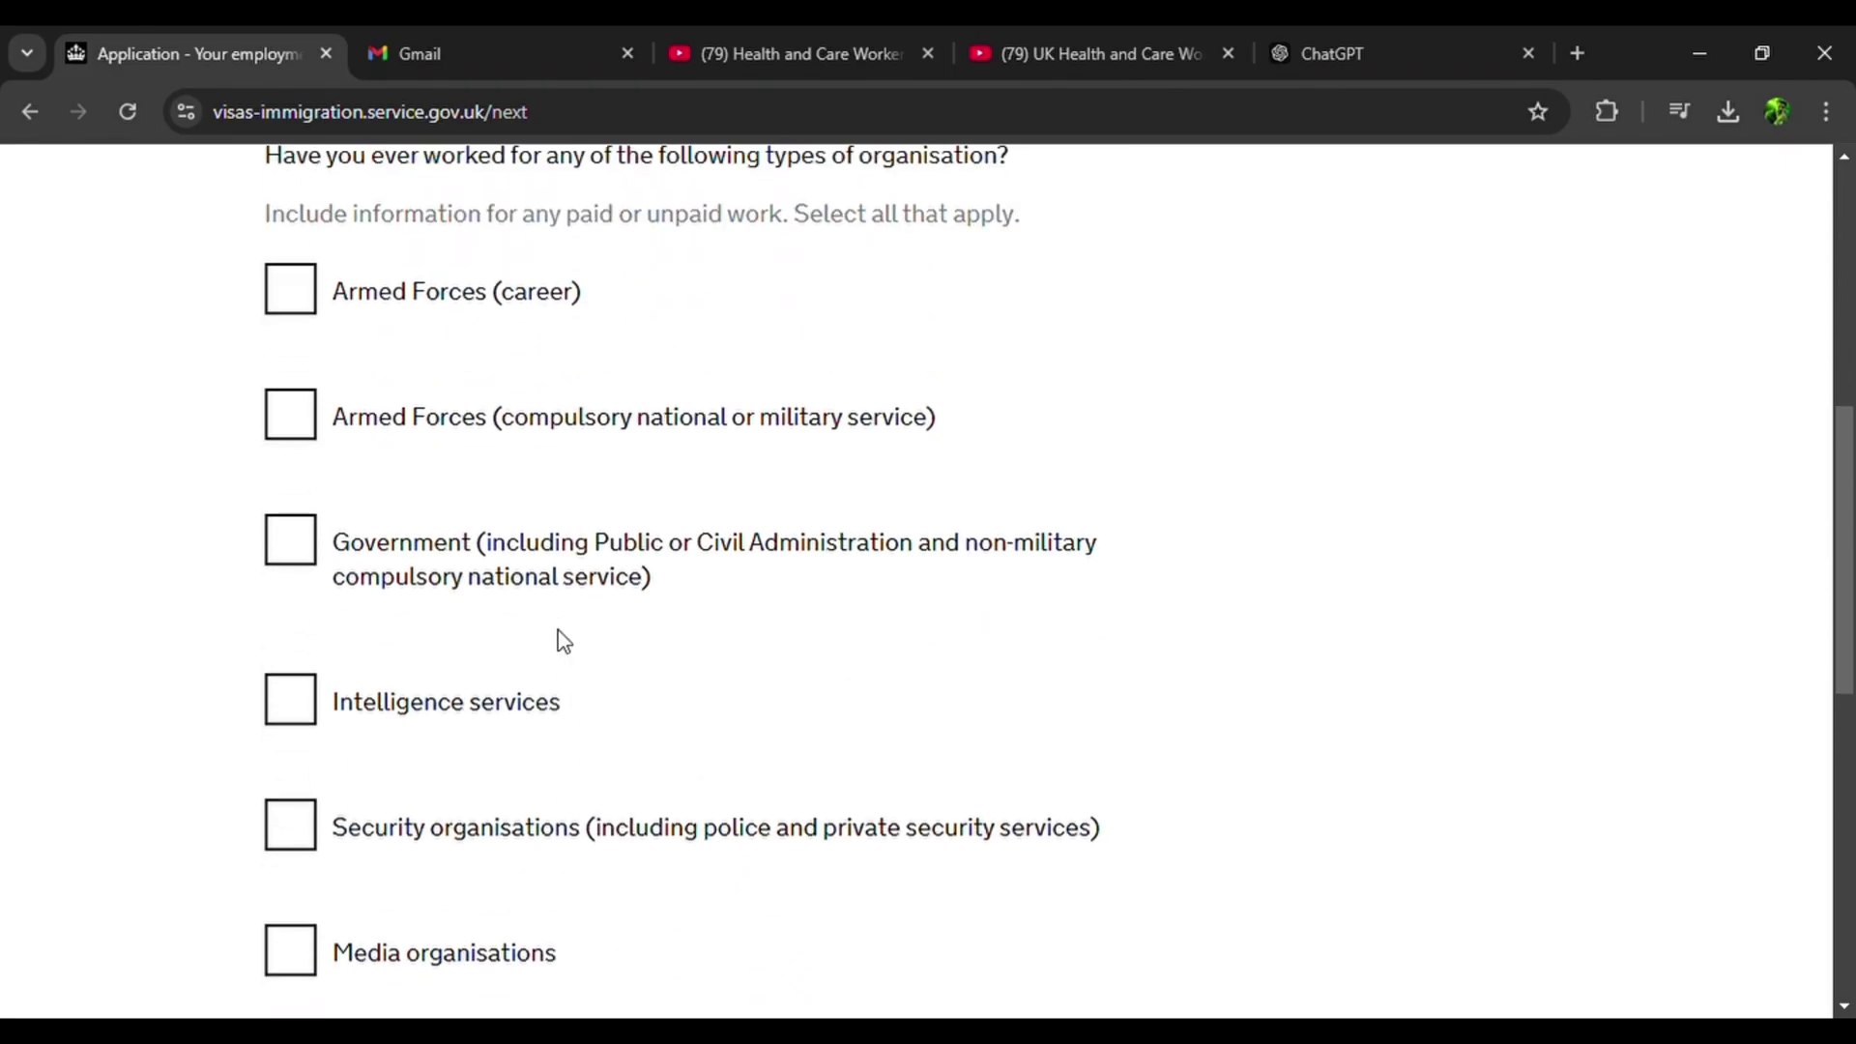
{"action": "scroll", "coordinate": [526, 692], "scroll_direction": "down", "scroll_amount": 5}
{"action": "left_click", "coordinate": [431, 816]}
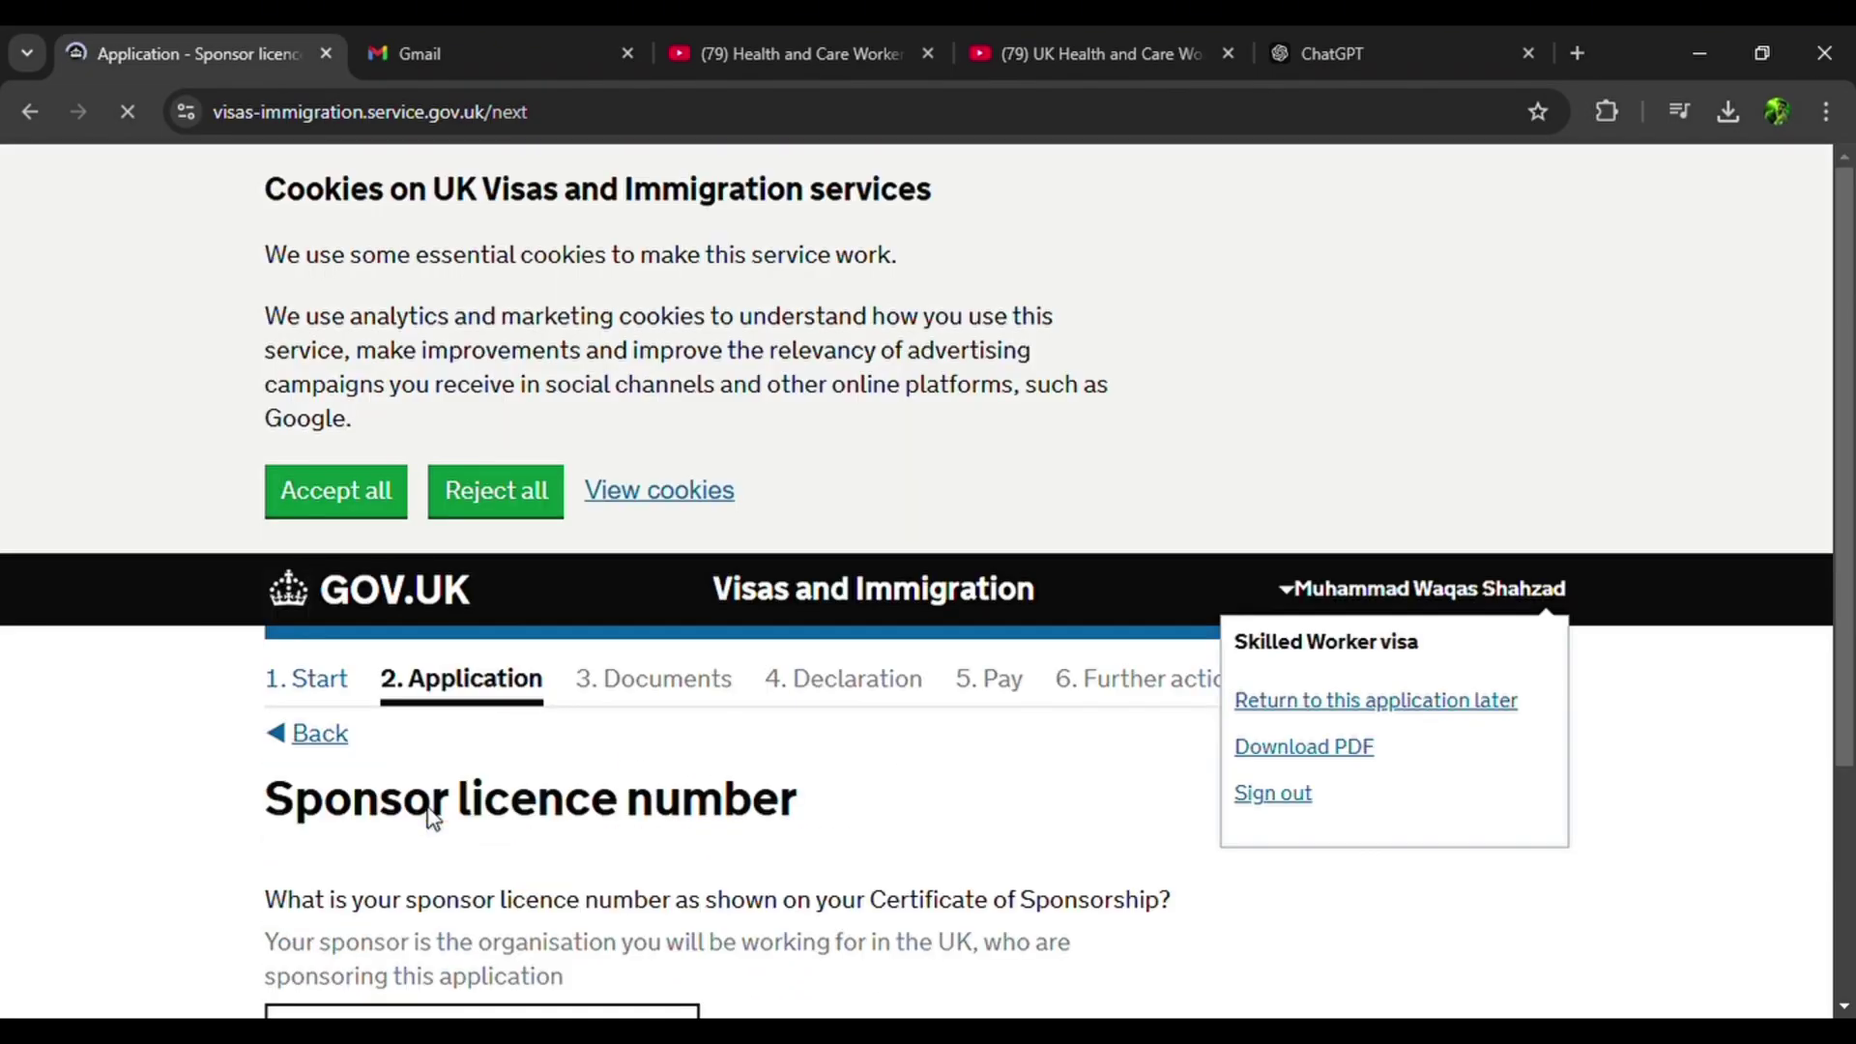
Answer Yes to the sponsor certifying maintenance and save.
{"action": "scroll", "coordinate": [433, 819], "scroll_direction": "down", "scroll_amount": 3}
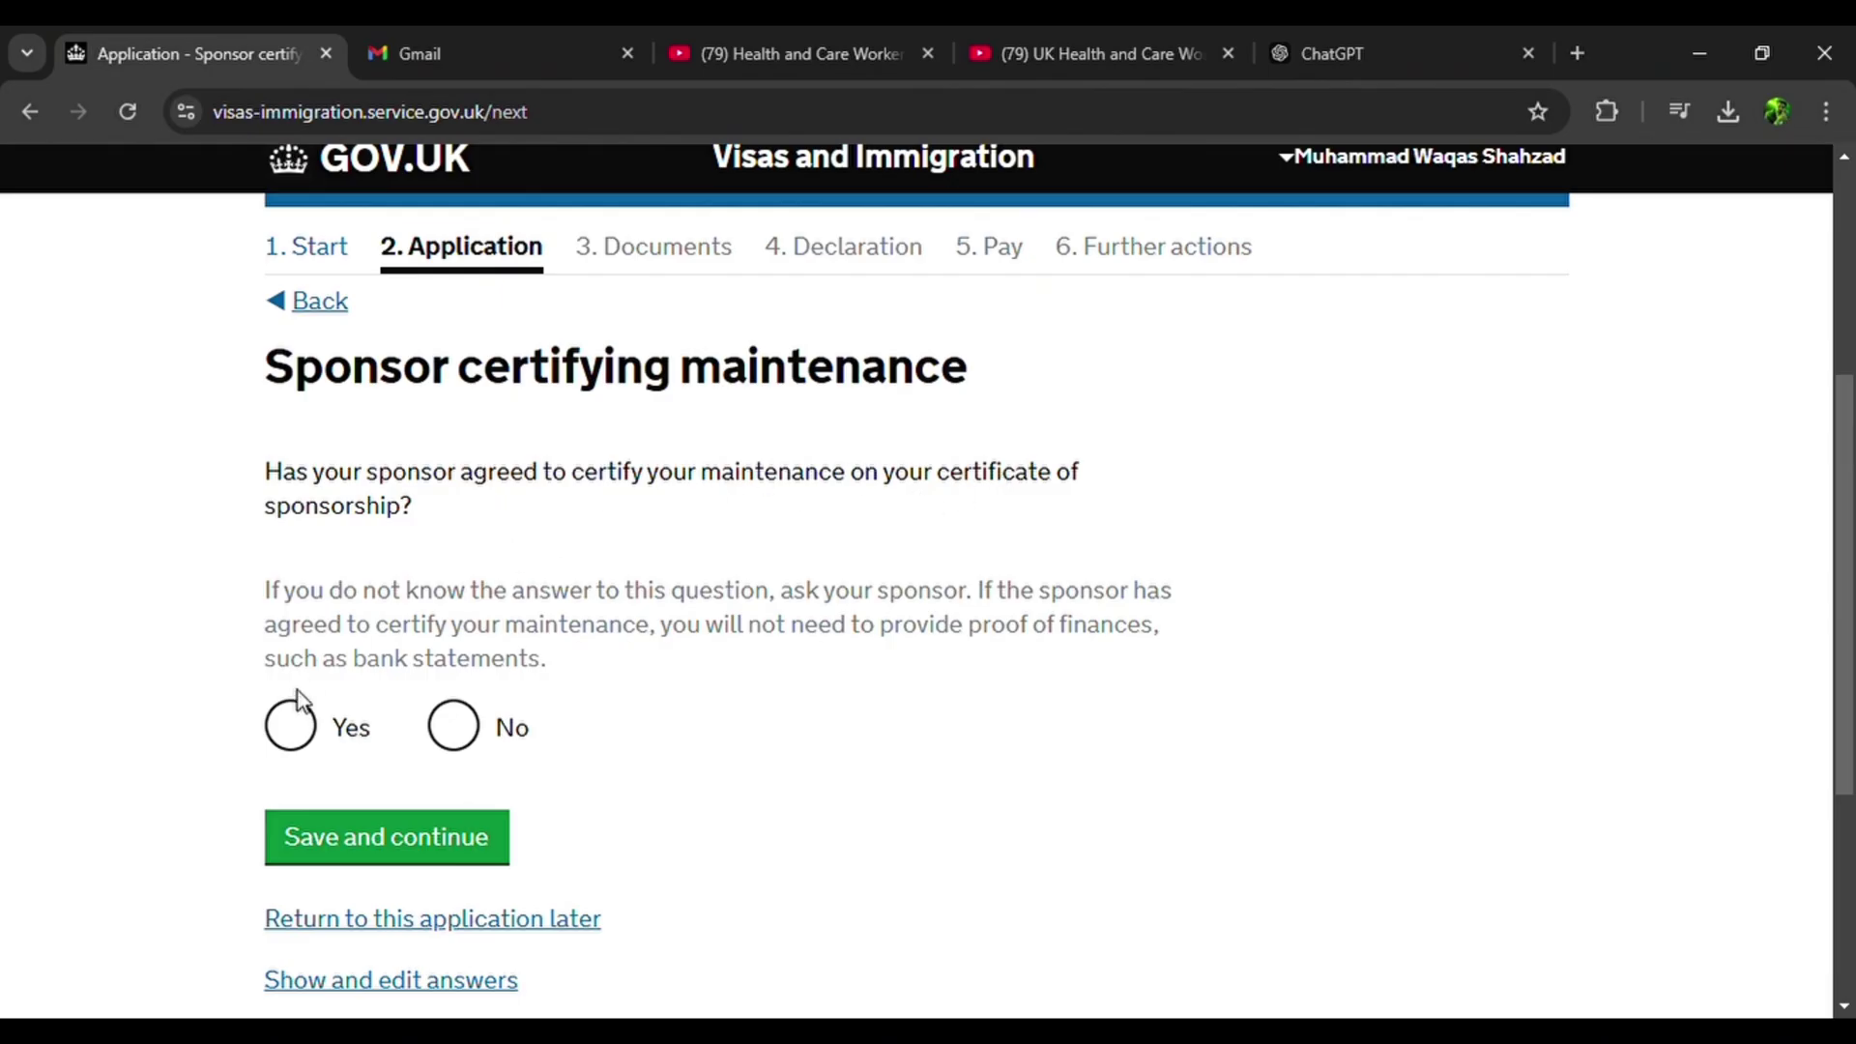
{"action": "left_click", "coordinate": [311, 736]}
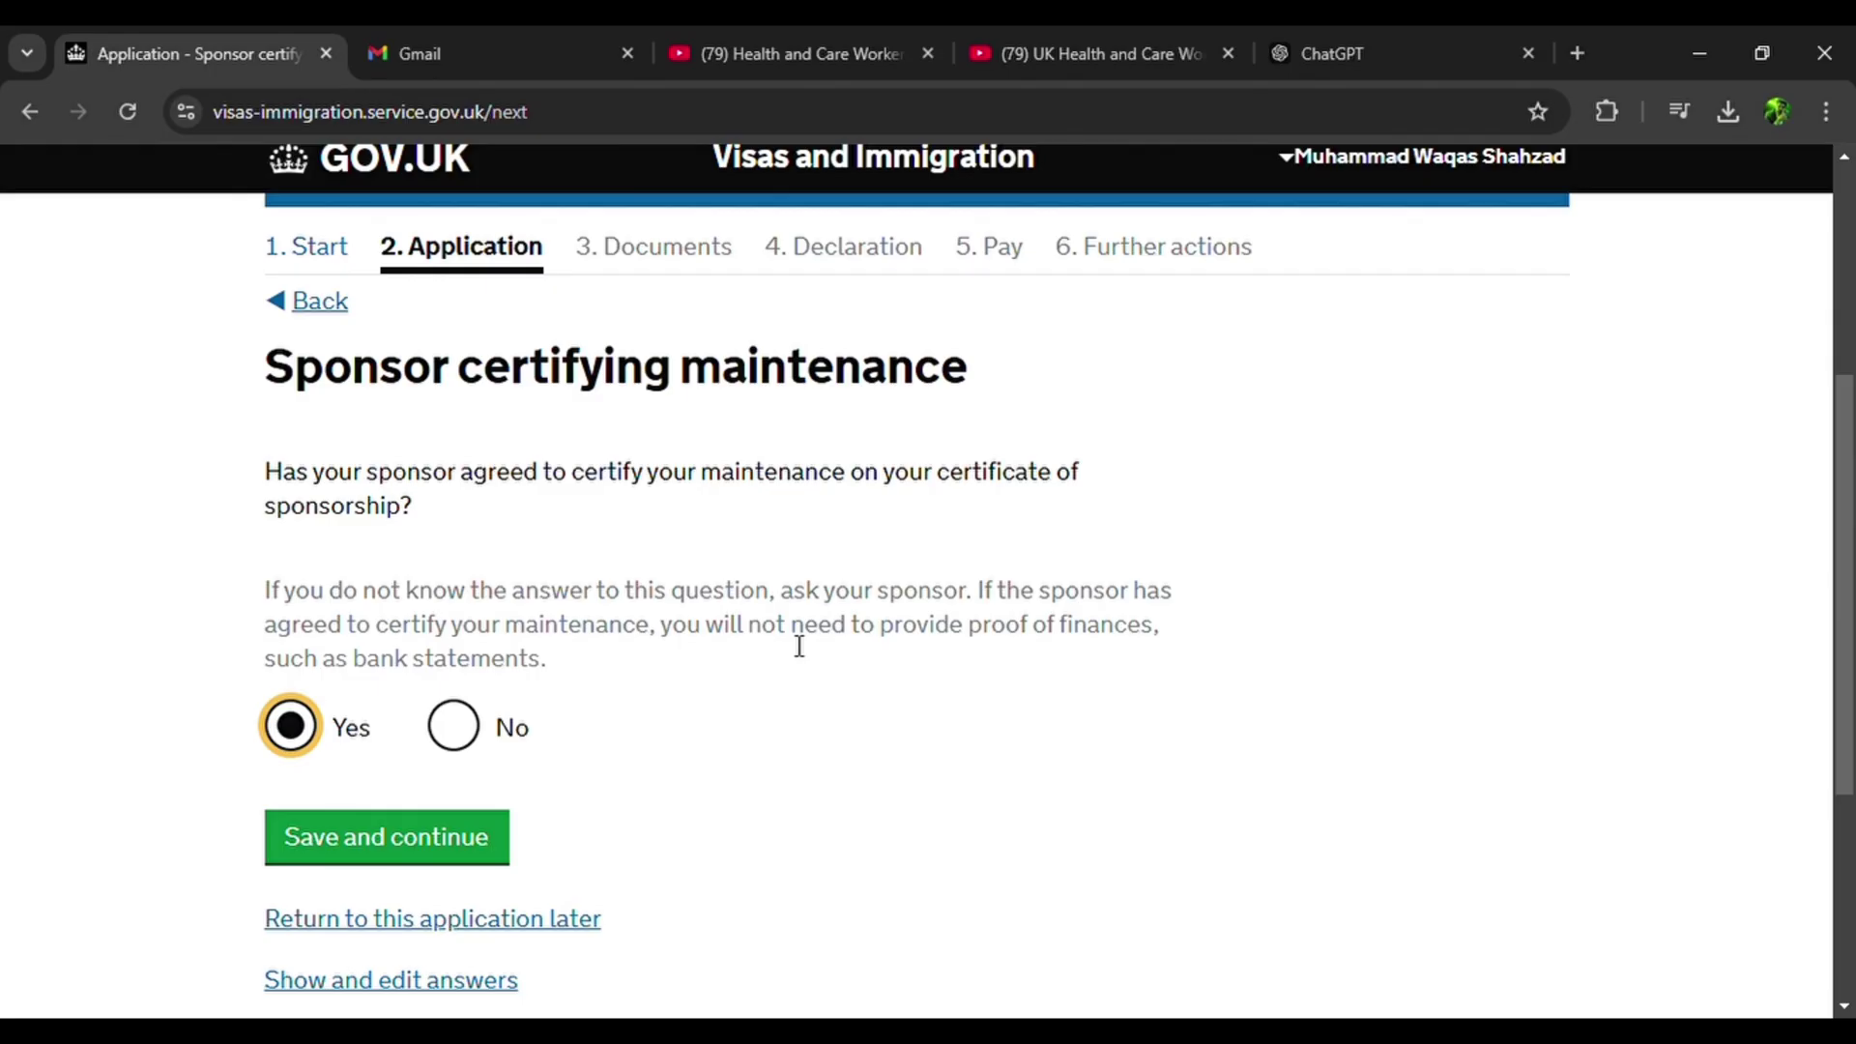
{"action": "left_click", "coordinate": [413, 840]}
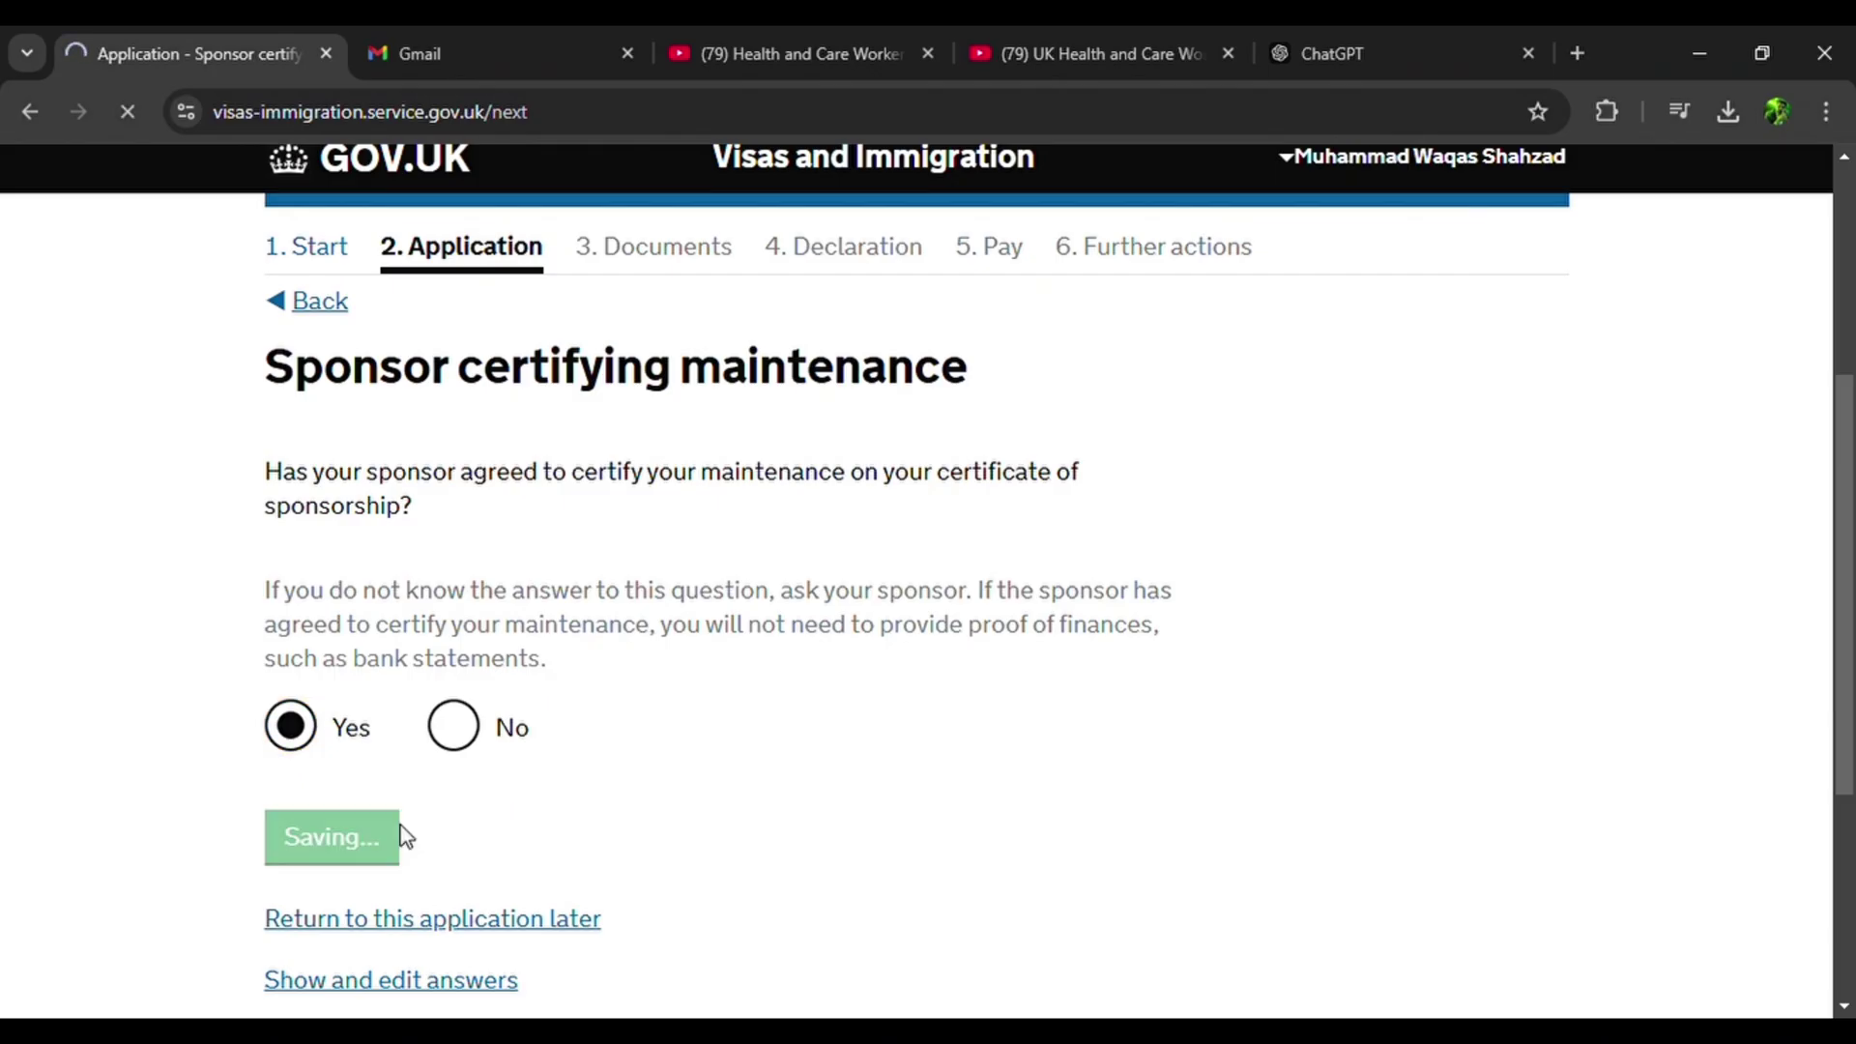
{"action": "scroll", "coordinate": [406, 833], "scroll_direction": "down", "scroll_amount": 3}
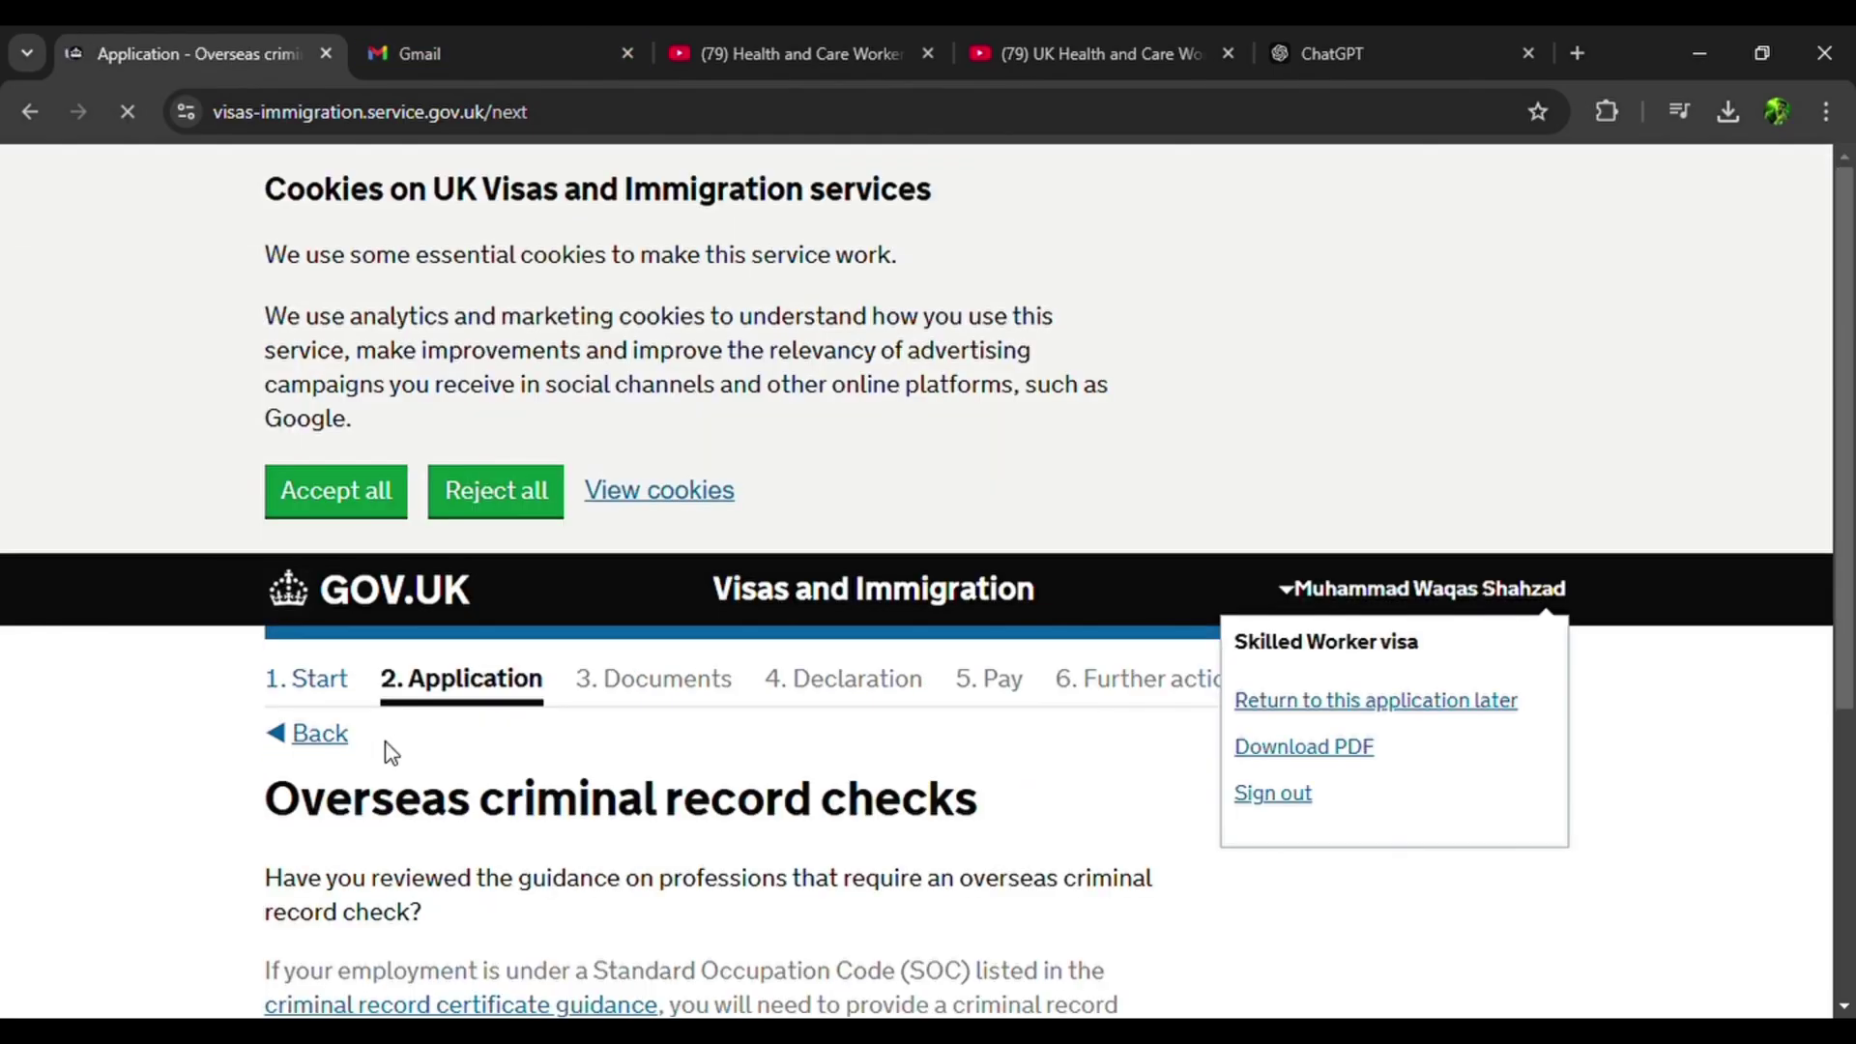
{"action": "scroll", "coordinate": [386, 750], "scroll_direction": "down", "scroll_amount": 4}
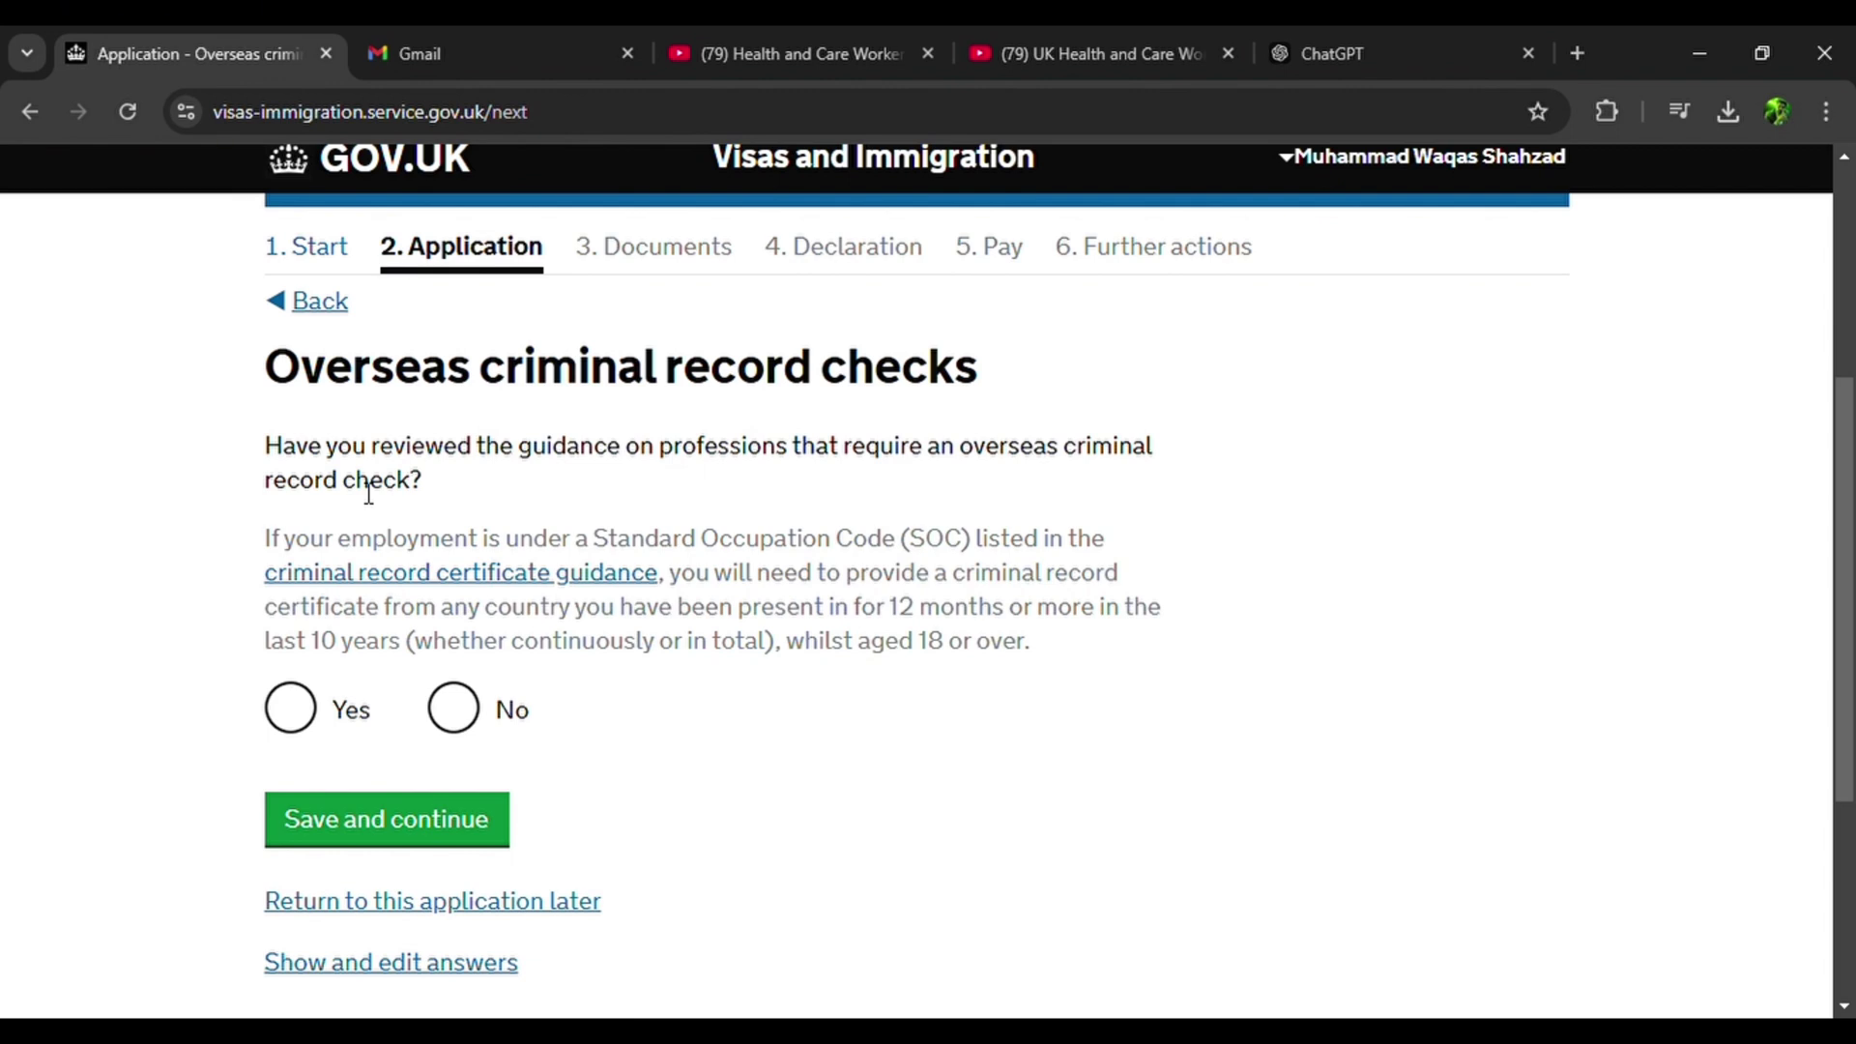
Answer Yes to reviewing the criminal record guidance and to the profession requiring a check.
{"action": "left_click", "coordinate": [290, 709]}
{"action": "left_click", "coordinate": [375, 826]}
{"action": "scroll", "coordinate": [386, 845], "scroll_direction": "down", "scroll_amount": 5}
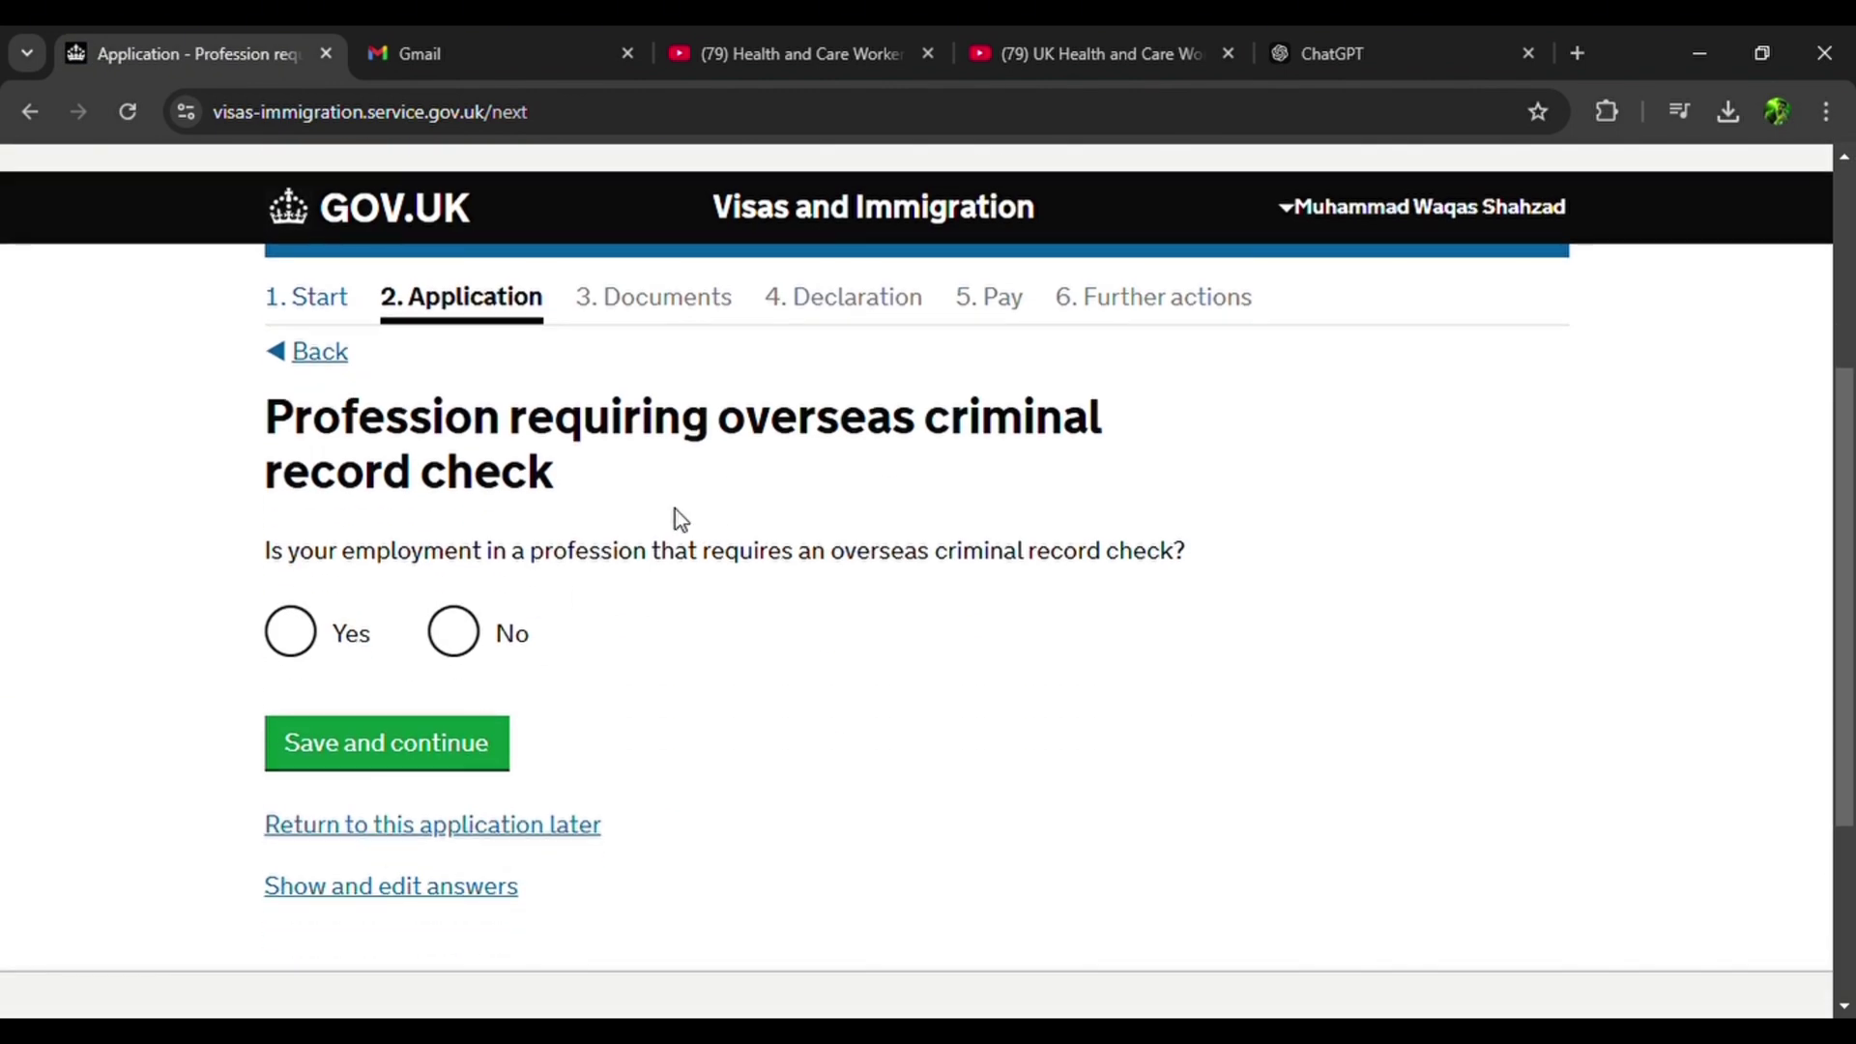
{"action": "left_click", "coordinate": [293, 641]}
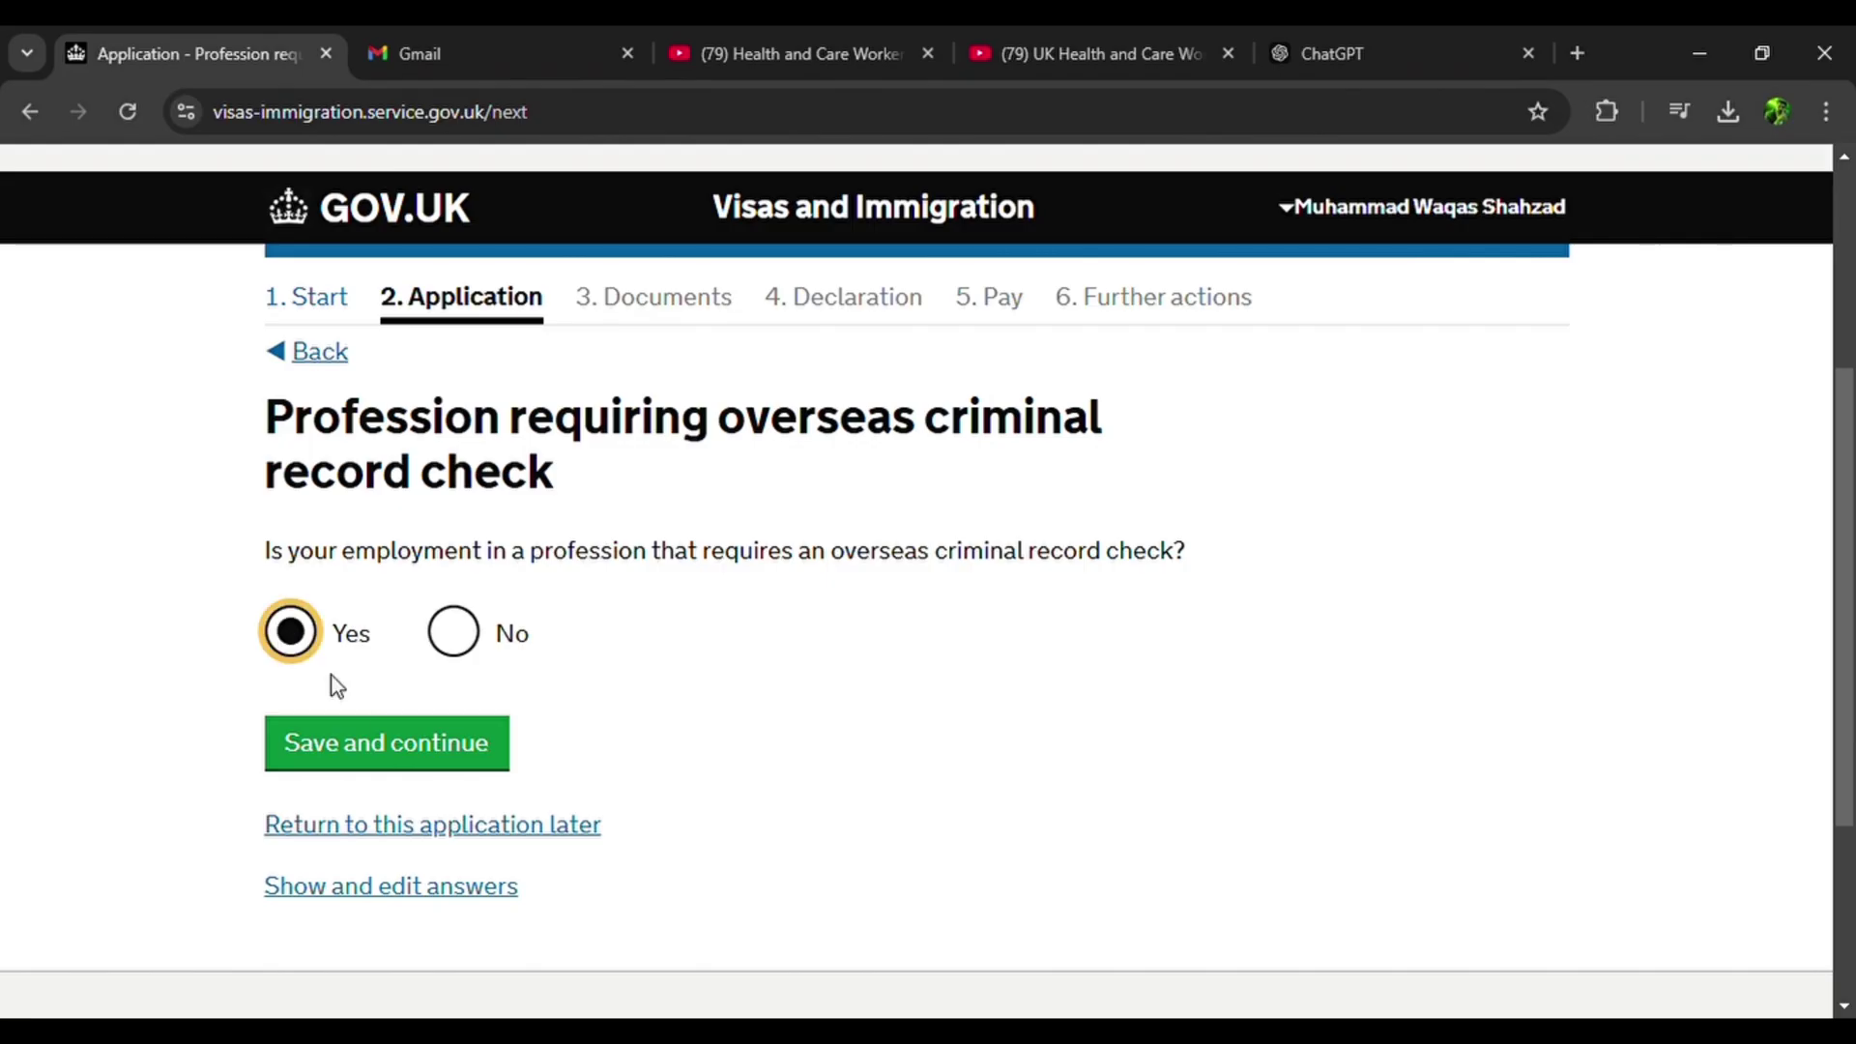
{"action": "left_click", "coordinate": [385, 742]}
Add Pakistan with a criminal record certificate available, and answer No to other countries.
{"action": "scroll", "coordinate": [397, 744], "scroll_direction": "down", "scroll_amount": 4}
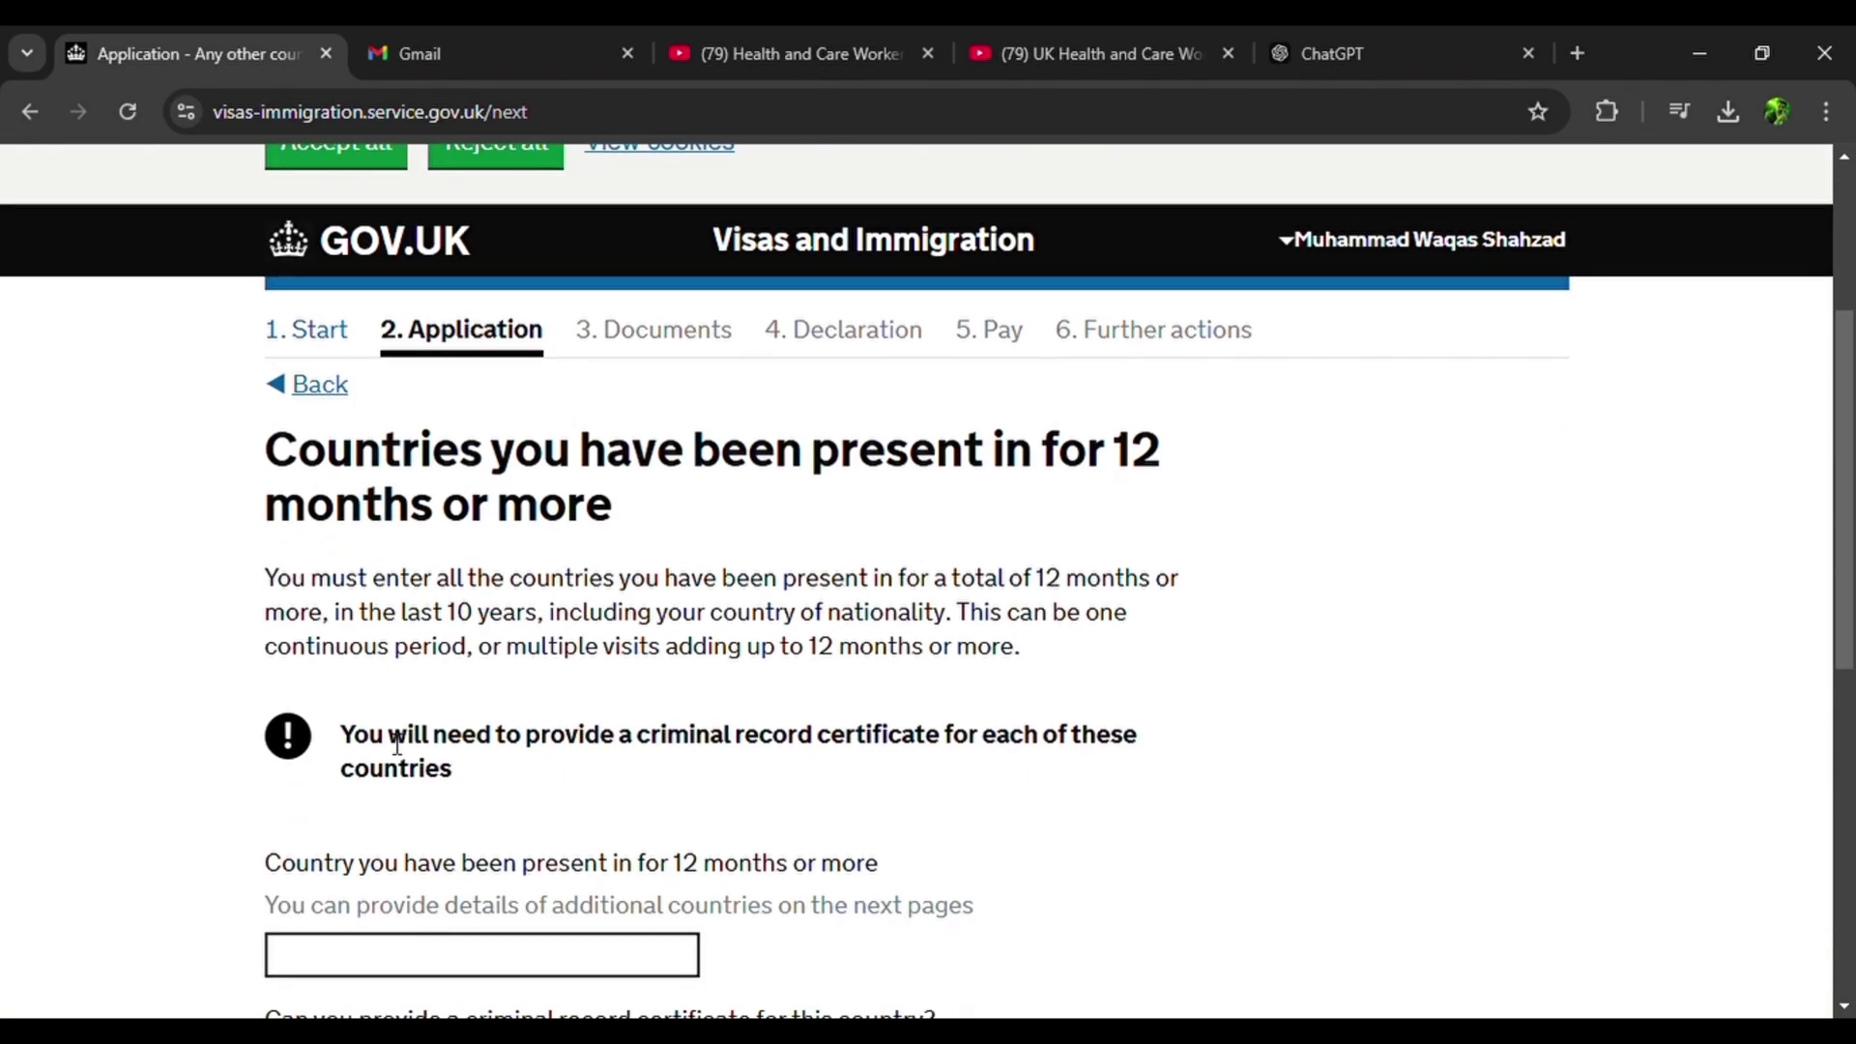
{"action": "scroll", "coordinate": [396, 745], "scroll_direction": "down", "scroll_amount": 3}
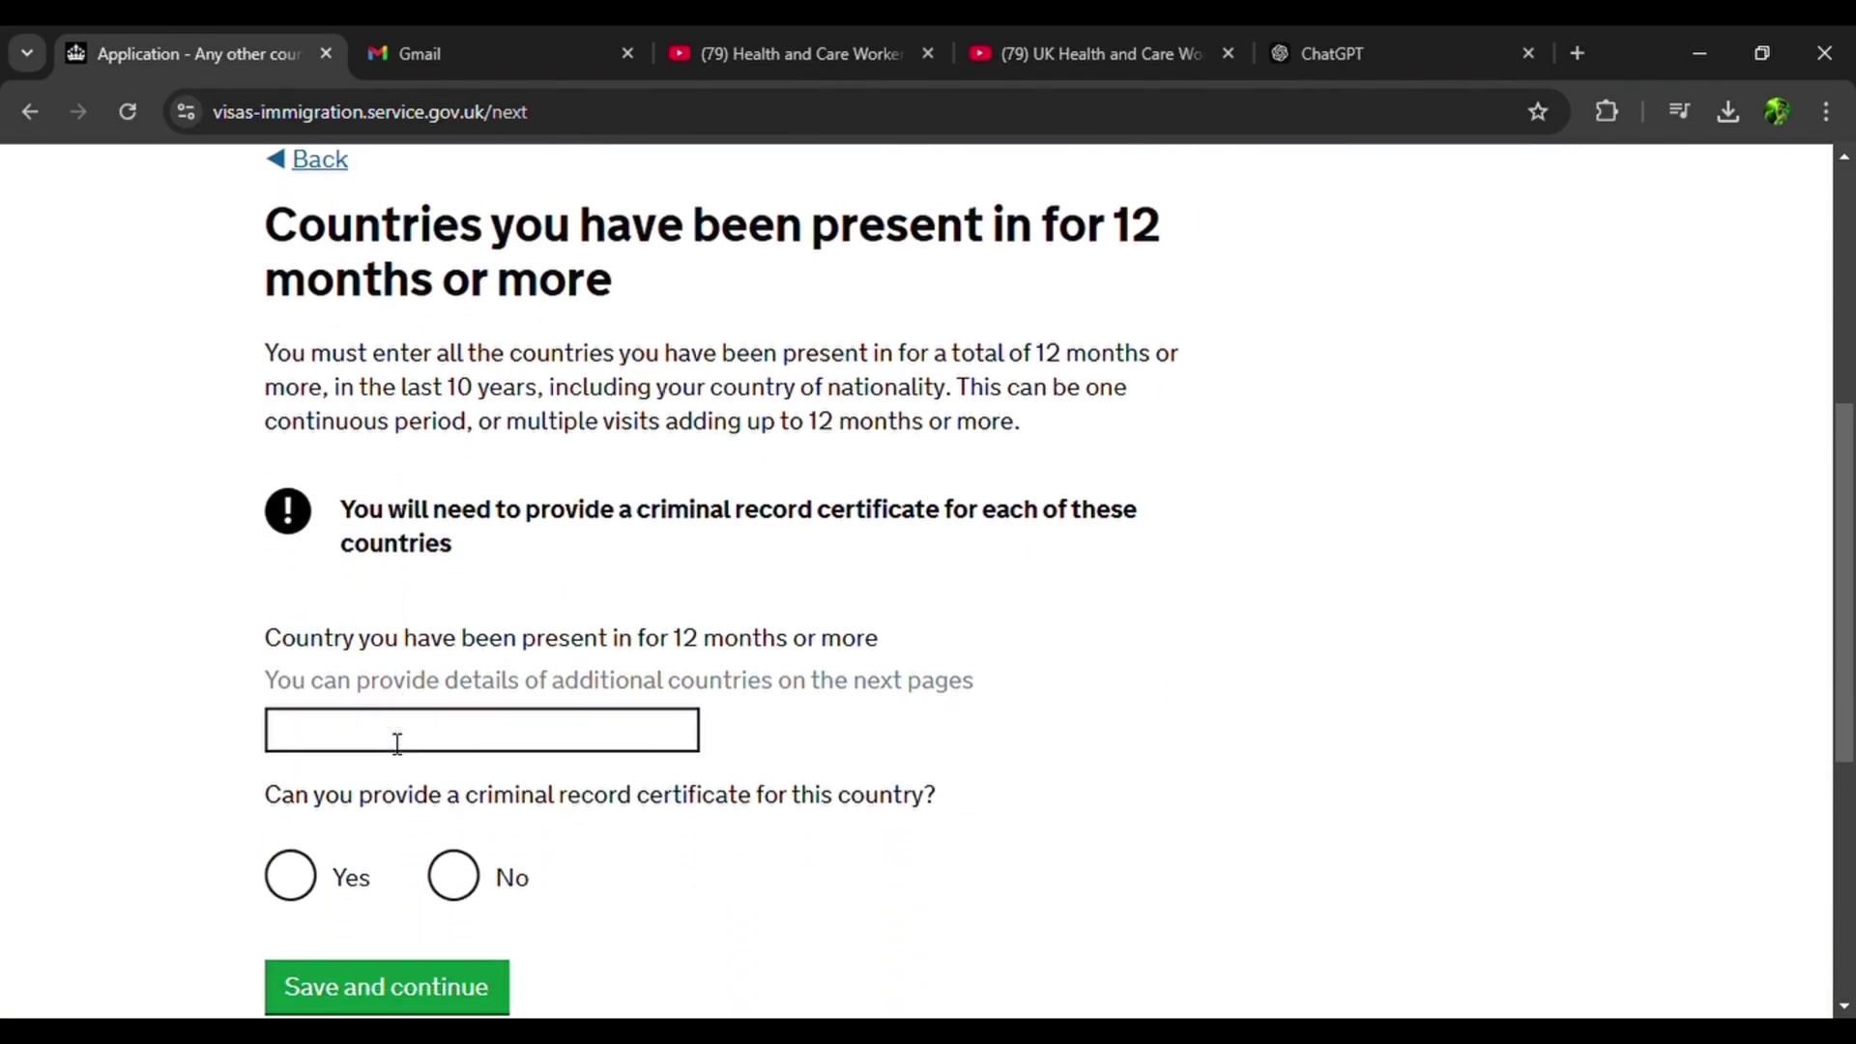
{"action": "left_click", "coordinate": [397, 743]}
{"action": "type", "text": "paki"}
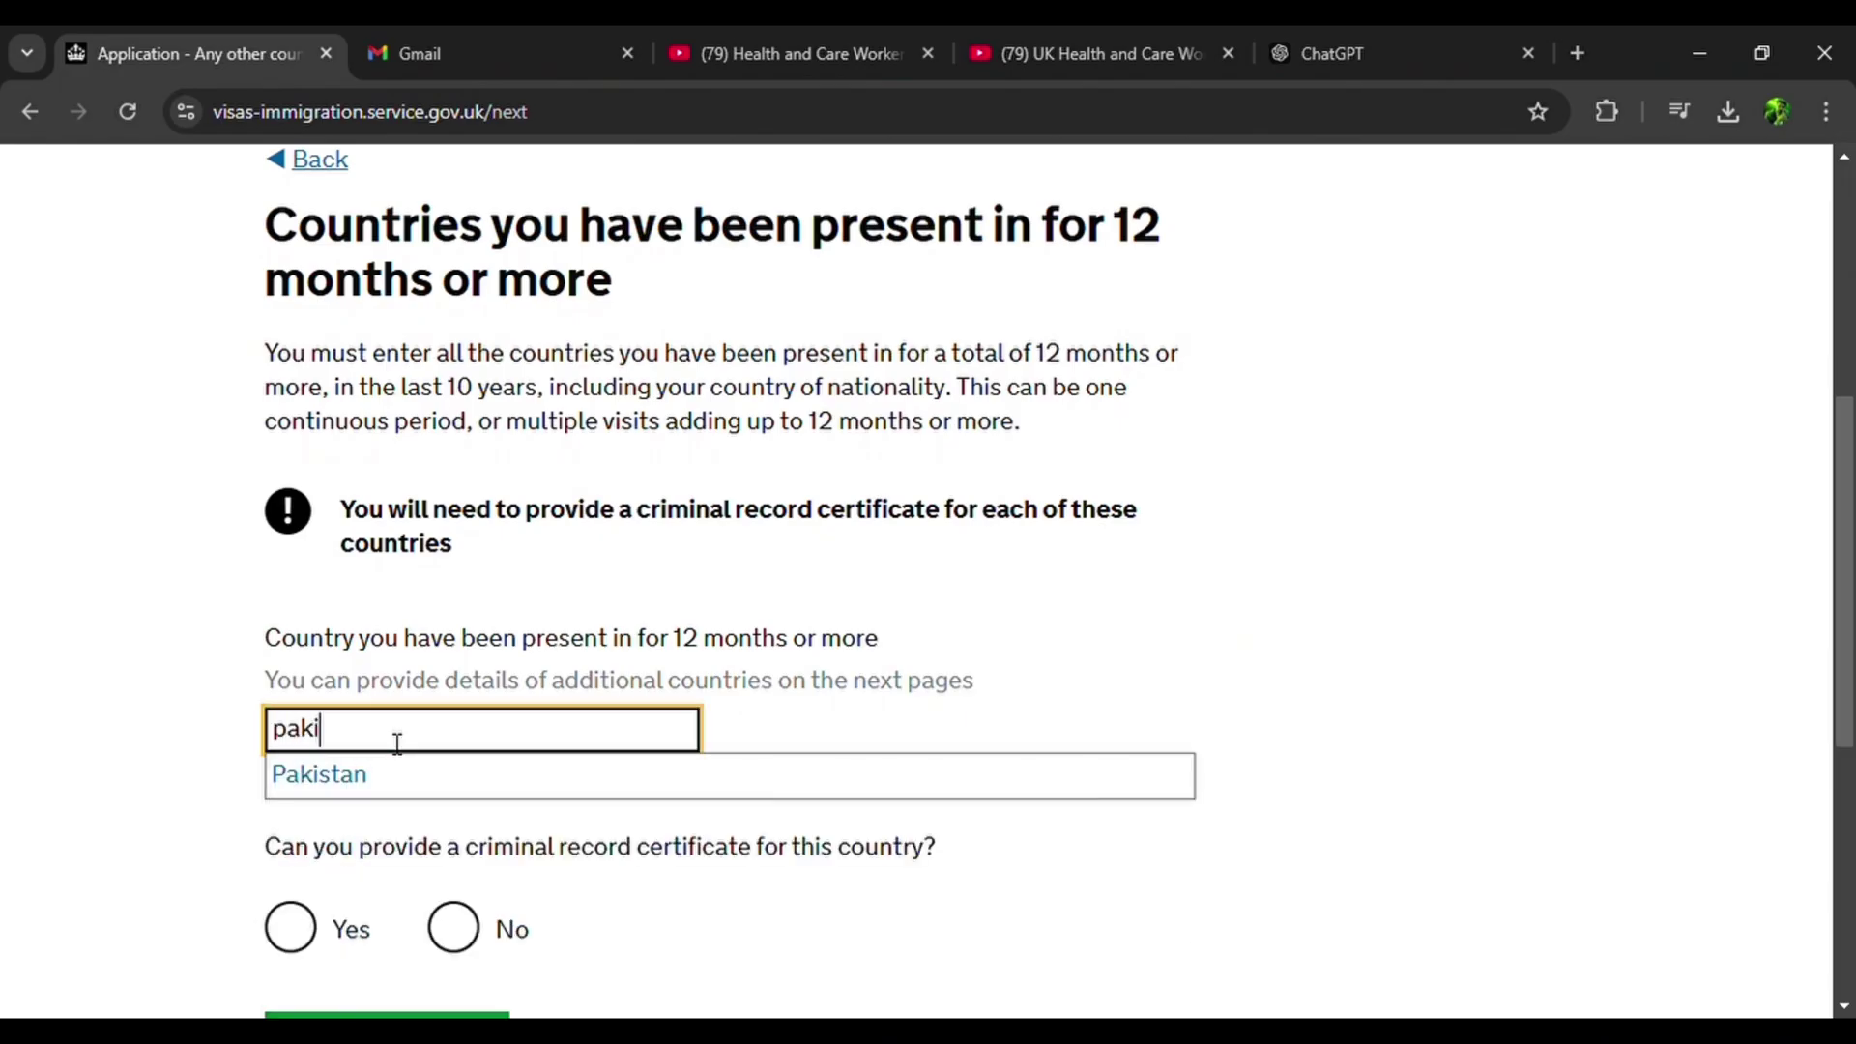
{"action": "left_click", "coordinate": [360, 778]}
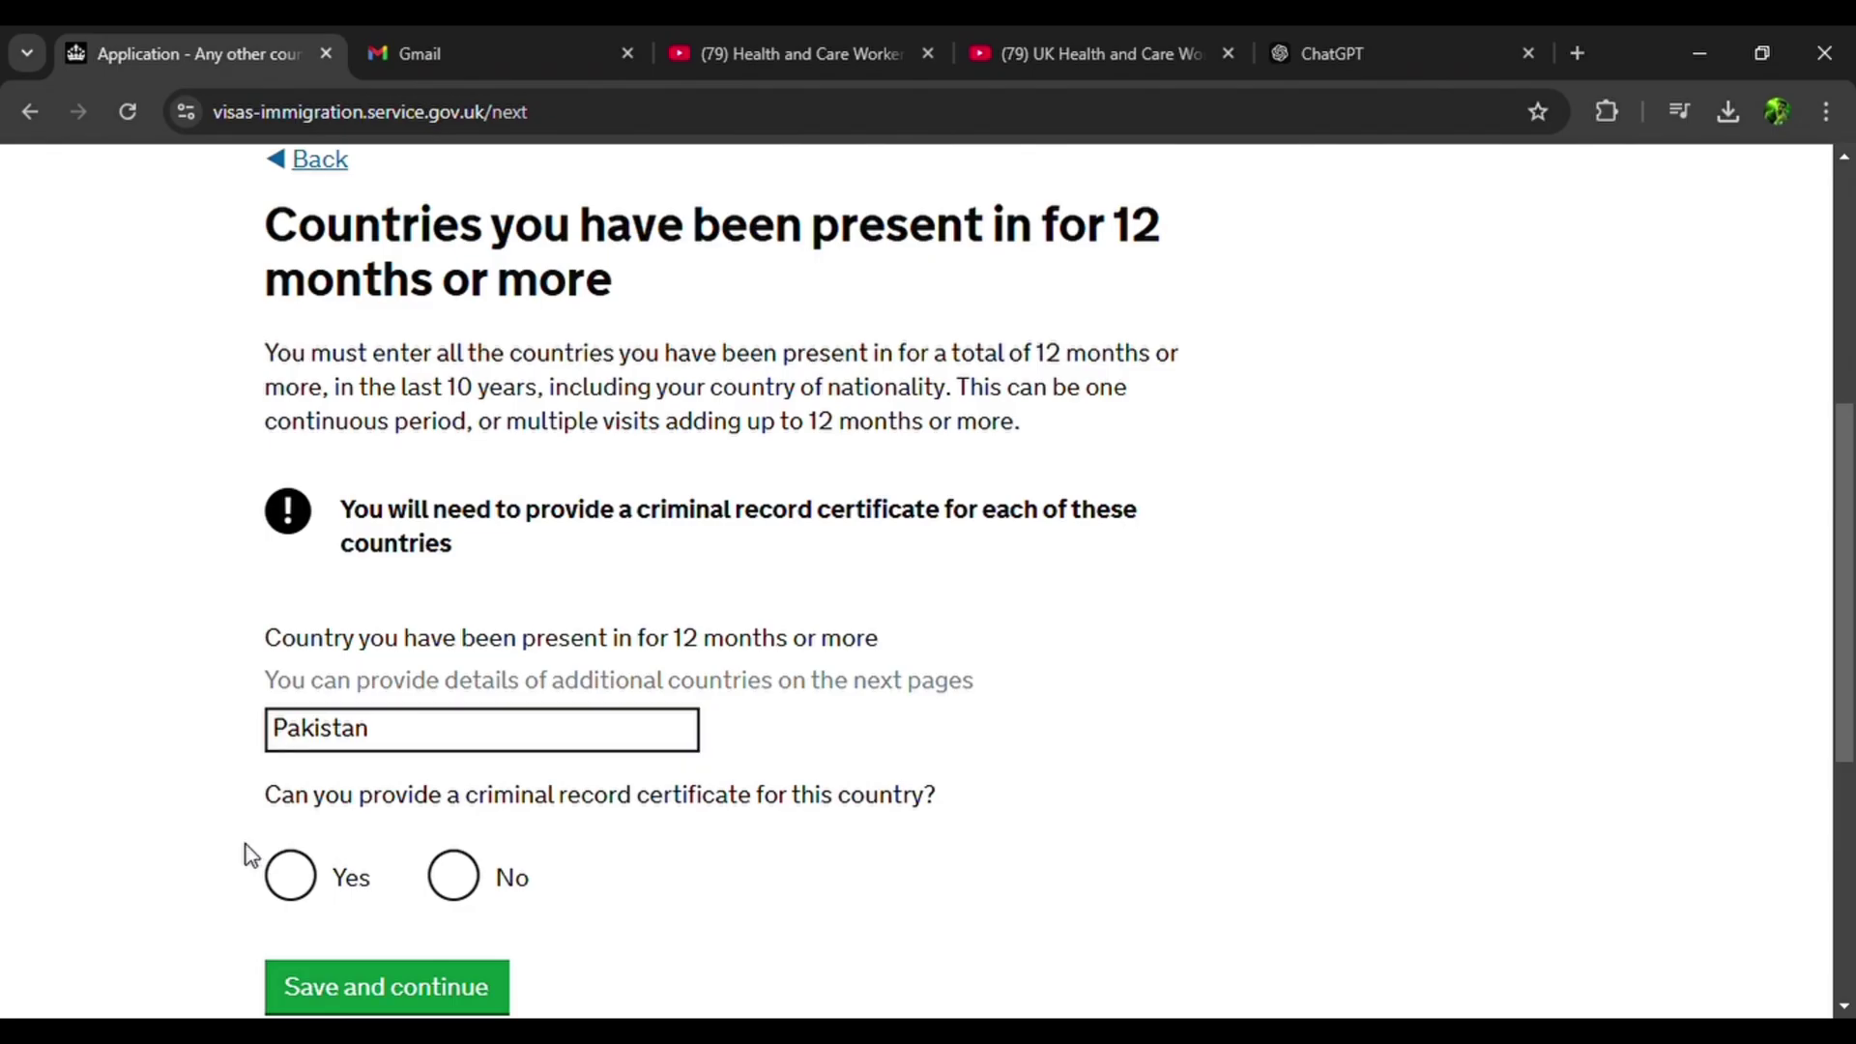
{"action": "left_click", "coordinate": [310, 882]}
{"action": "scroll", "coordinate": [308, 883], "scroll_direction": "down", "scroll_amount": 1}
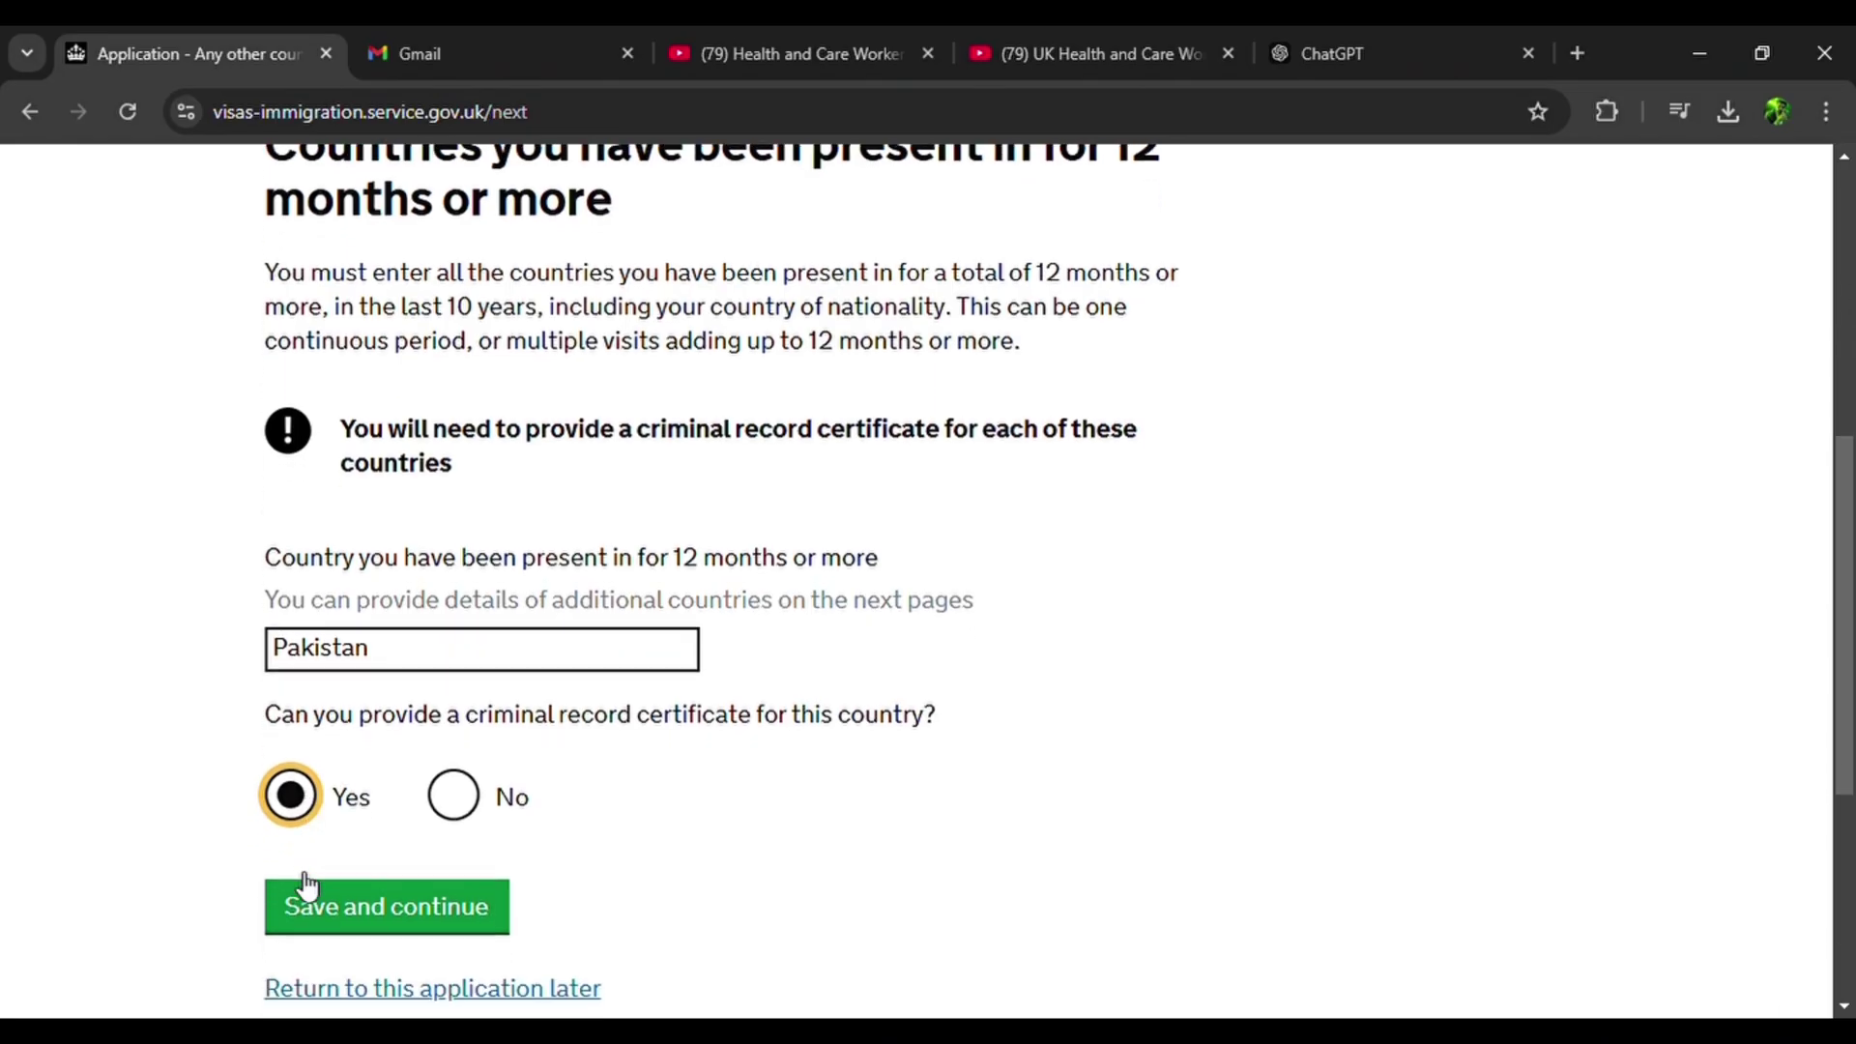
{"action": "left_click", "coordinate": [402, 894]}
{"action": "scroll", "coordinate": [406, 897], "scroll_direction": "down", "scroll_amount": 3}
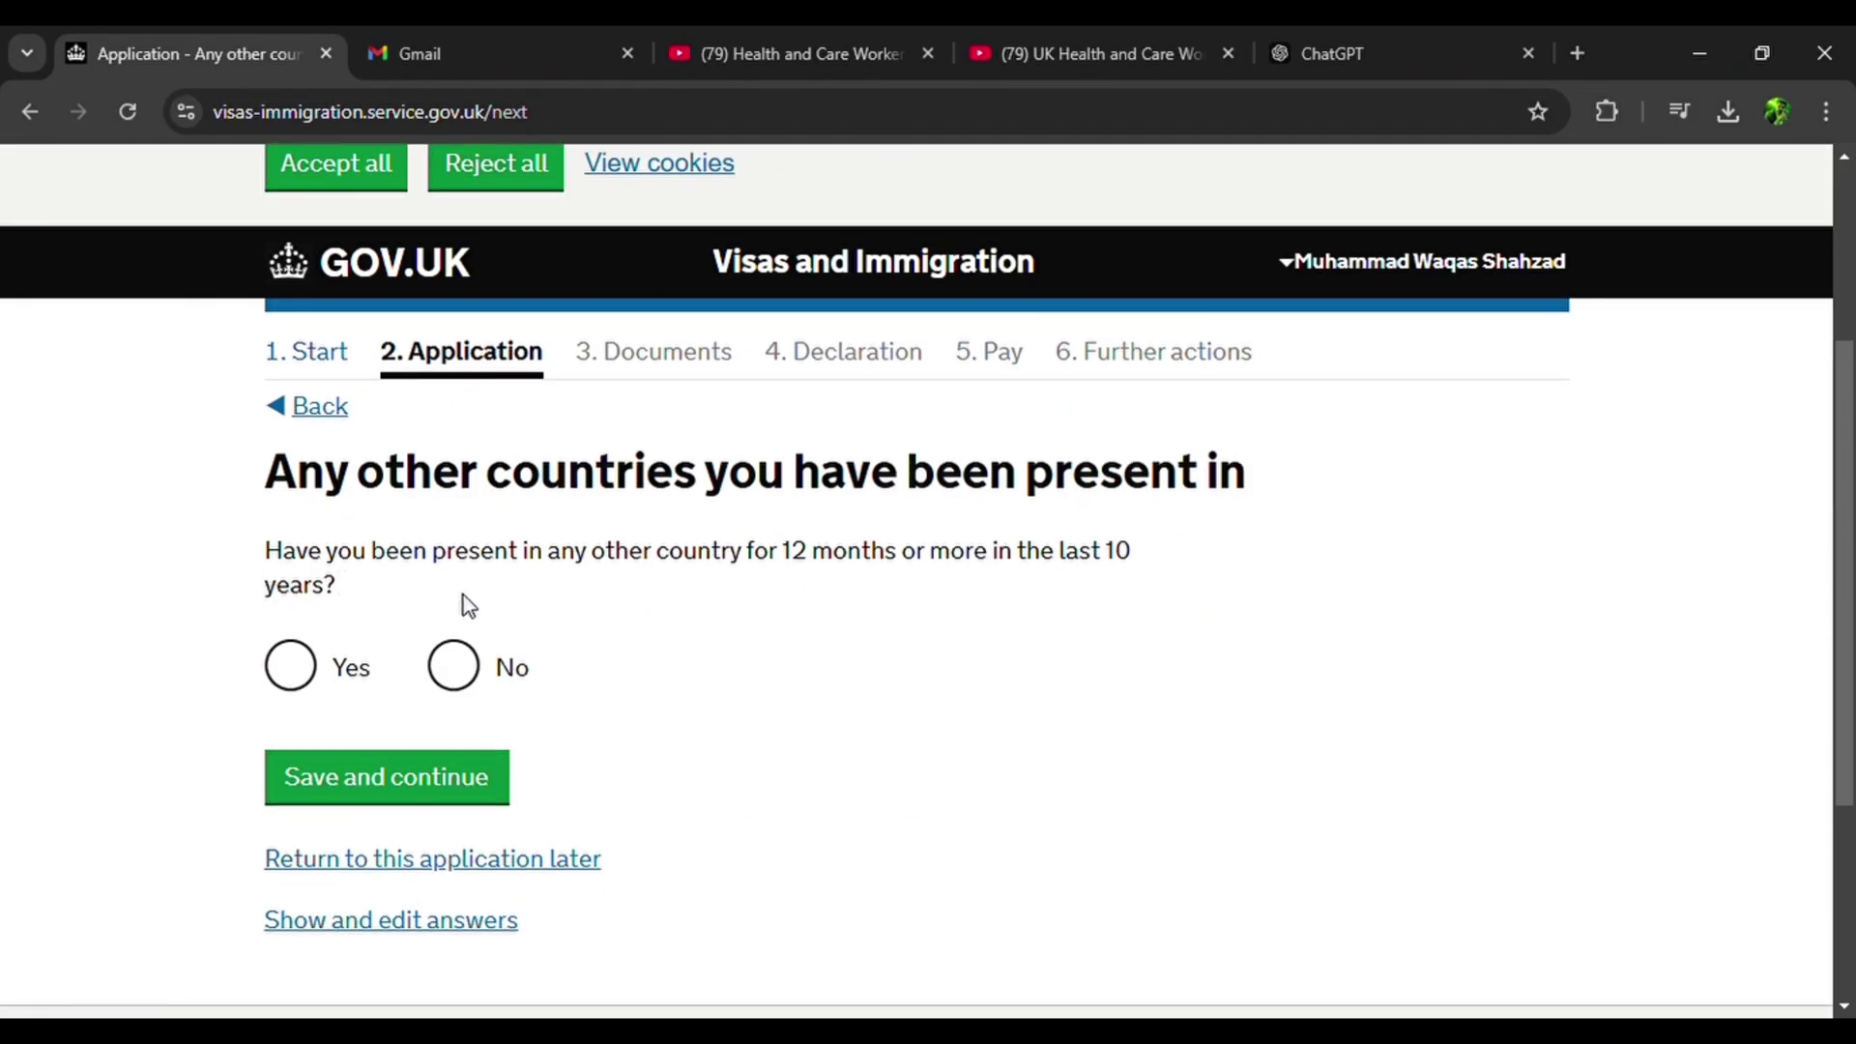
{"action": "left_click", "coordinate": [453, 665]}
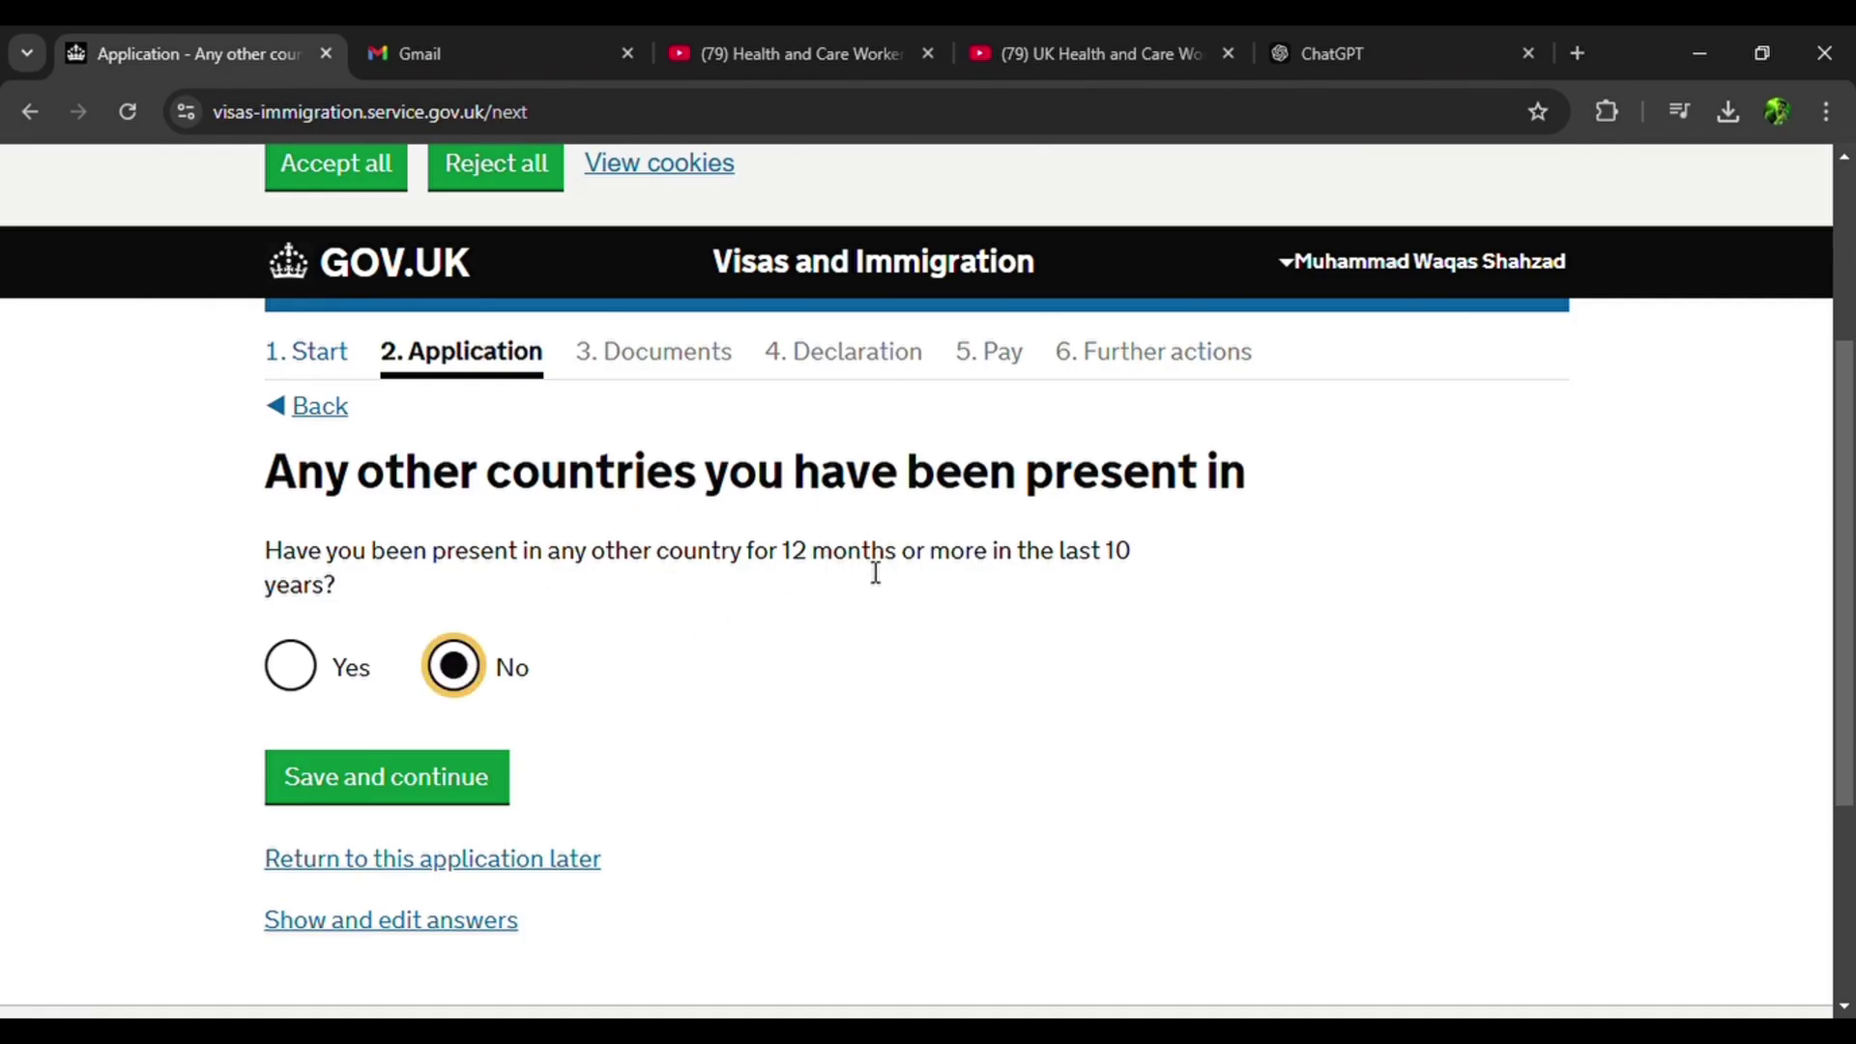
{"action": "left_click", "coordinate": [416, 774]}
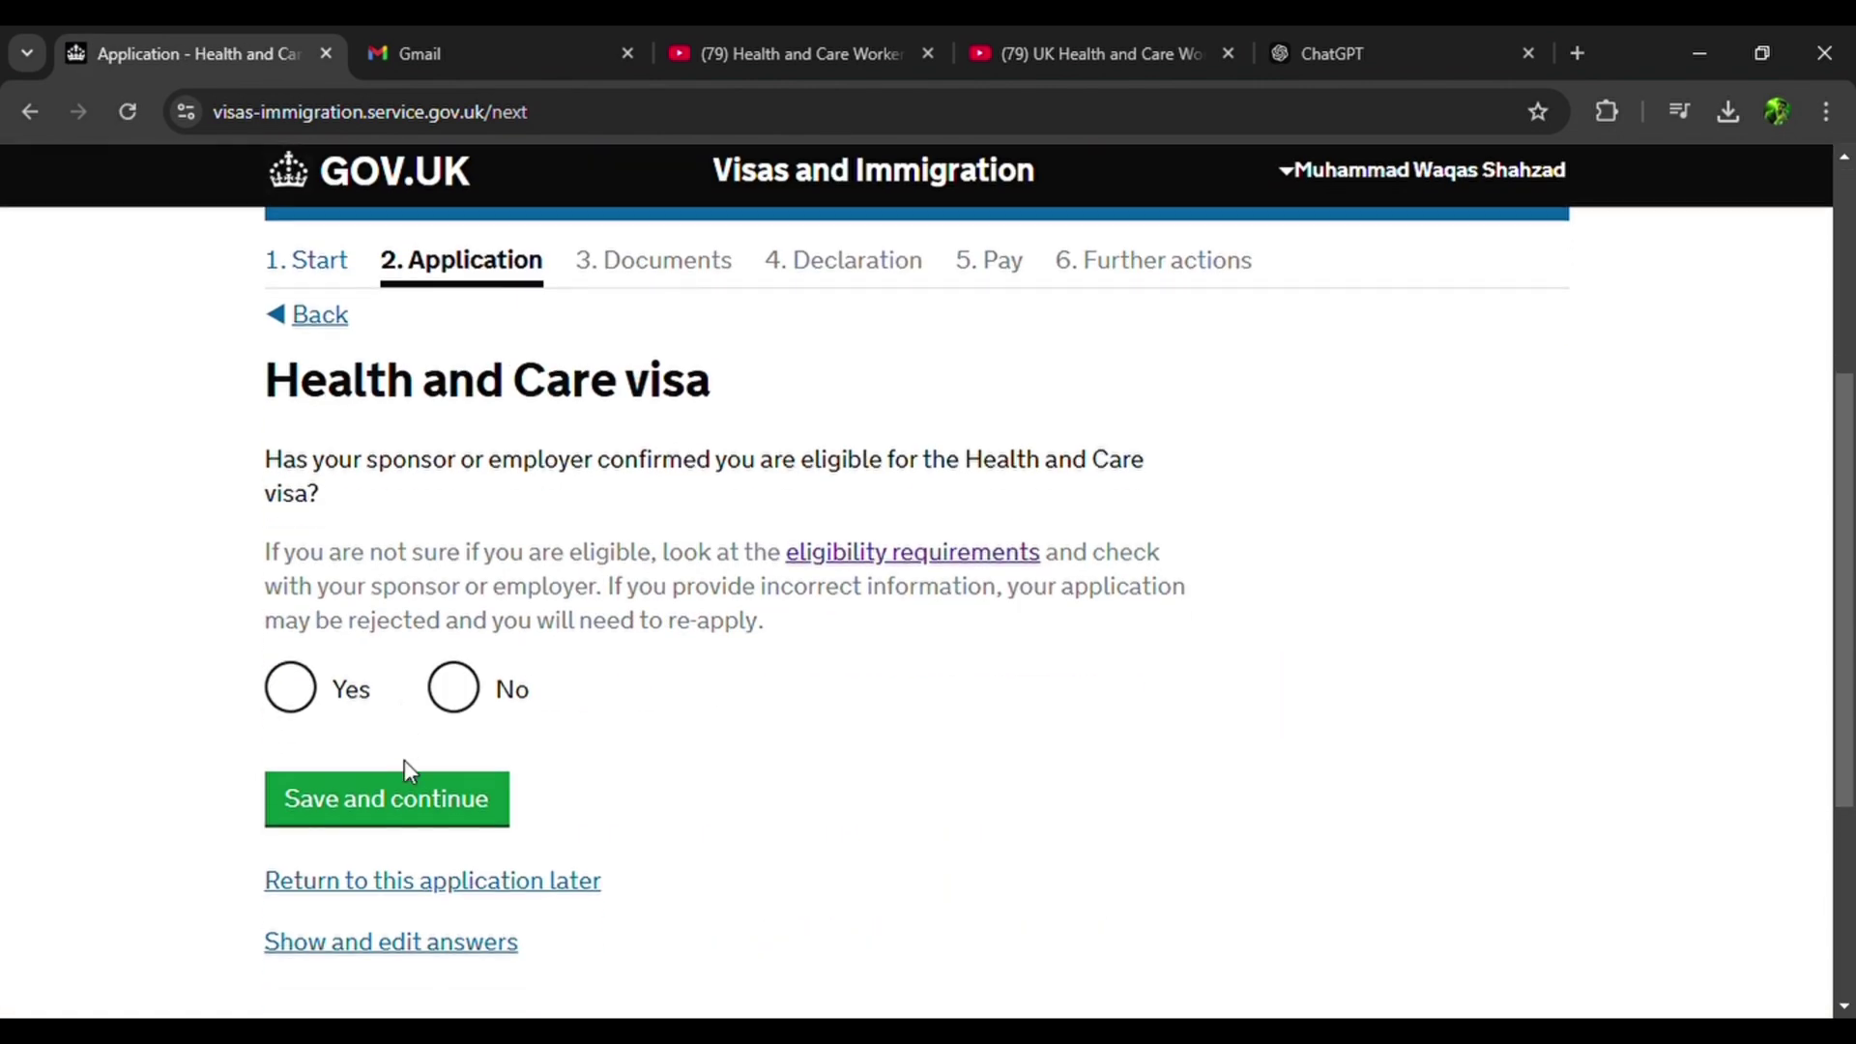
Confirm Health and Care visa eligibility and SOC code 2211, and answer No to midwife or nurse.
{"action": "left_click", "coordinate": [317, 686]}
{"action": "scroll", "coordinate": [316, 688], "scroll_direction": "down", "scroll_amount": 2}
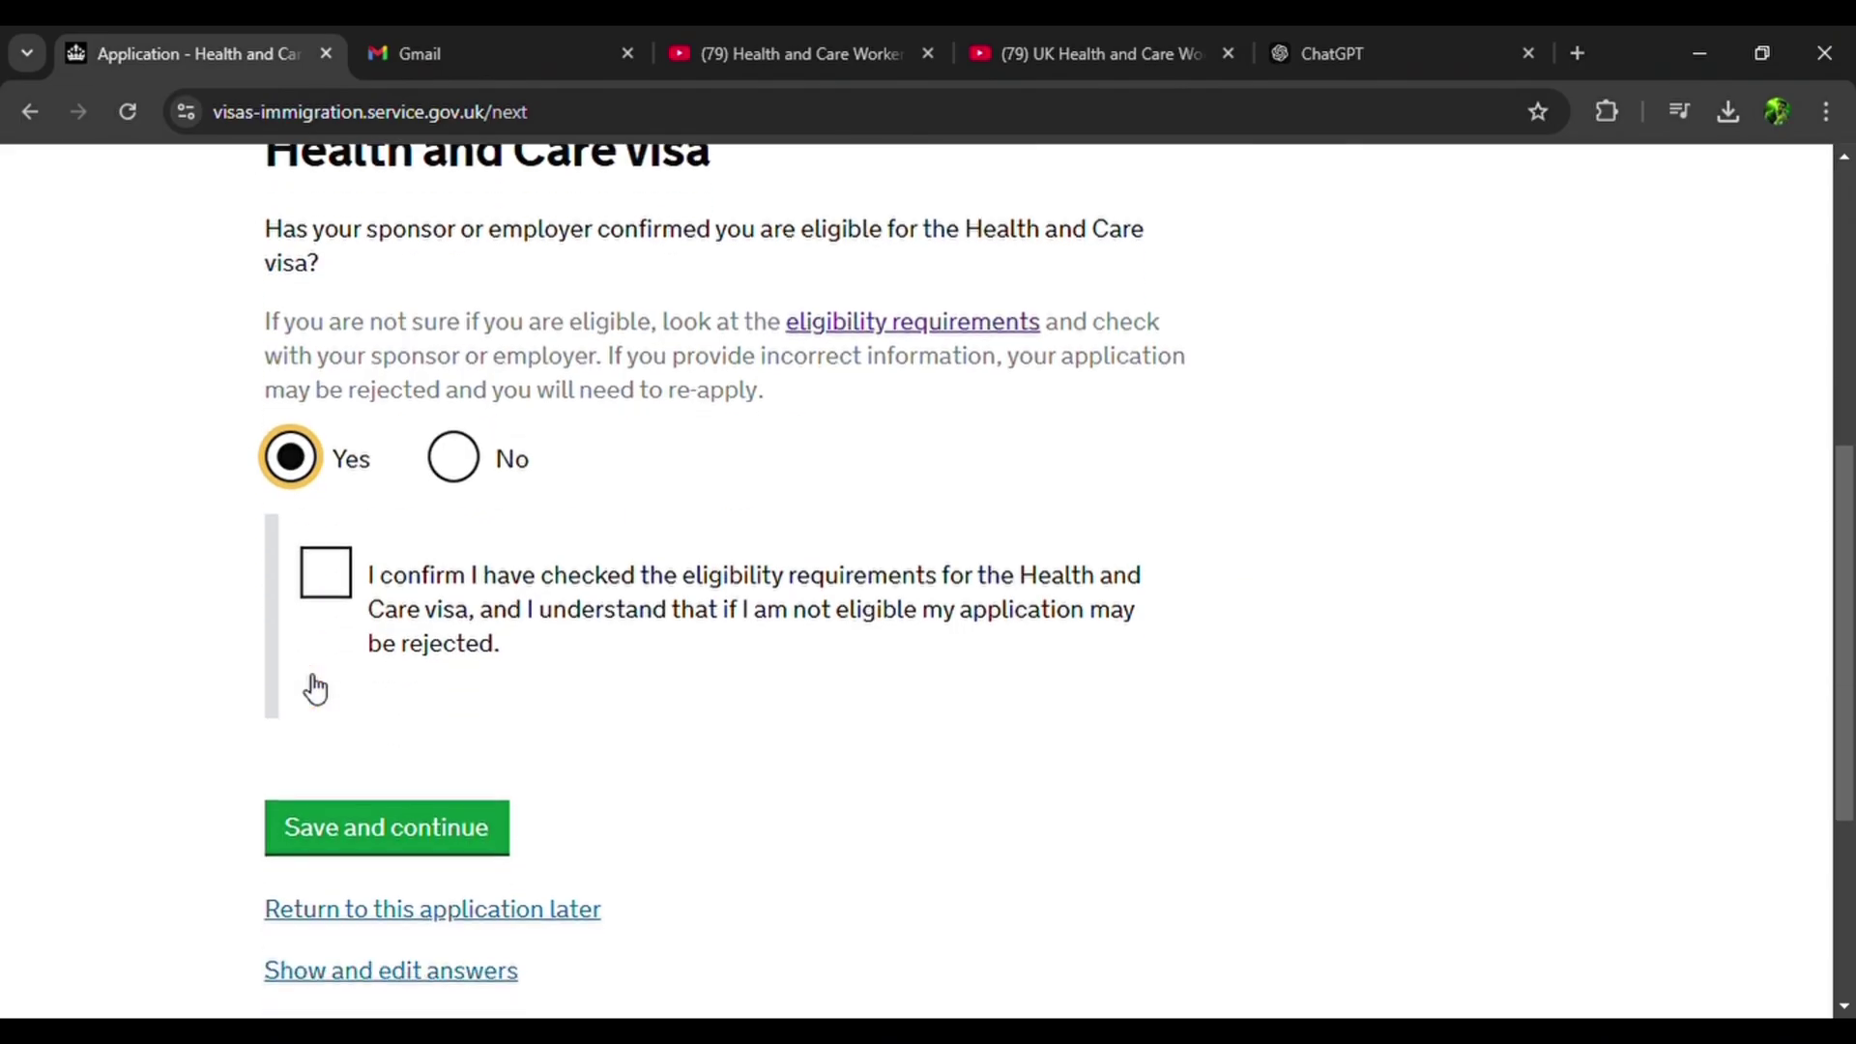
{"action": "left_click", "coordinate": [325, 570]}
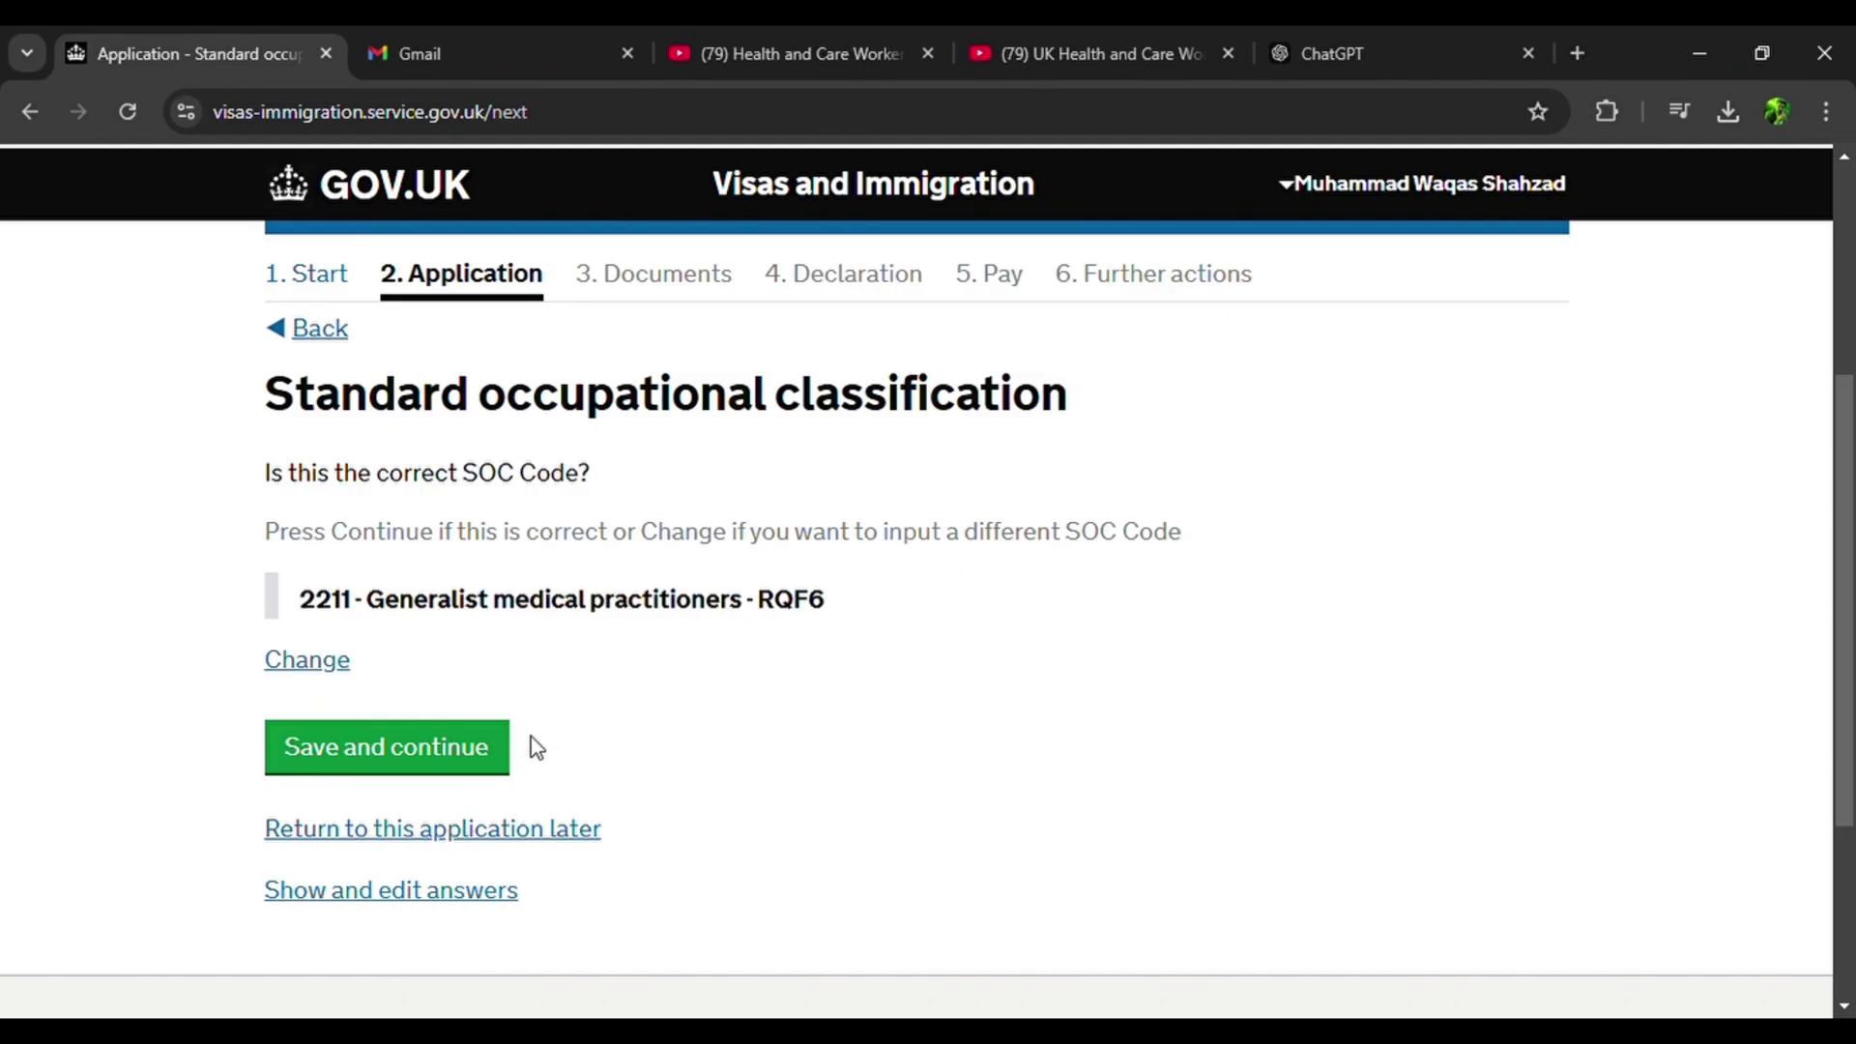
{"action": "left_click", "coordinate": [449, 757]}
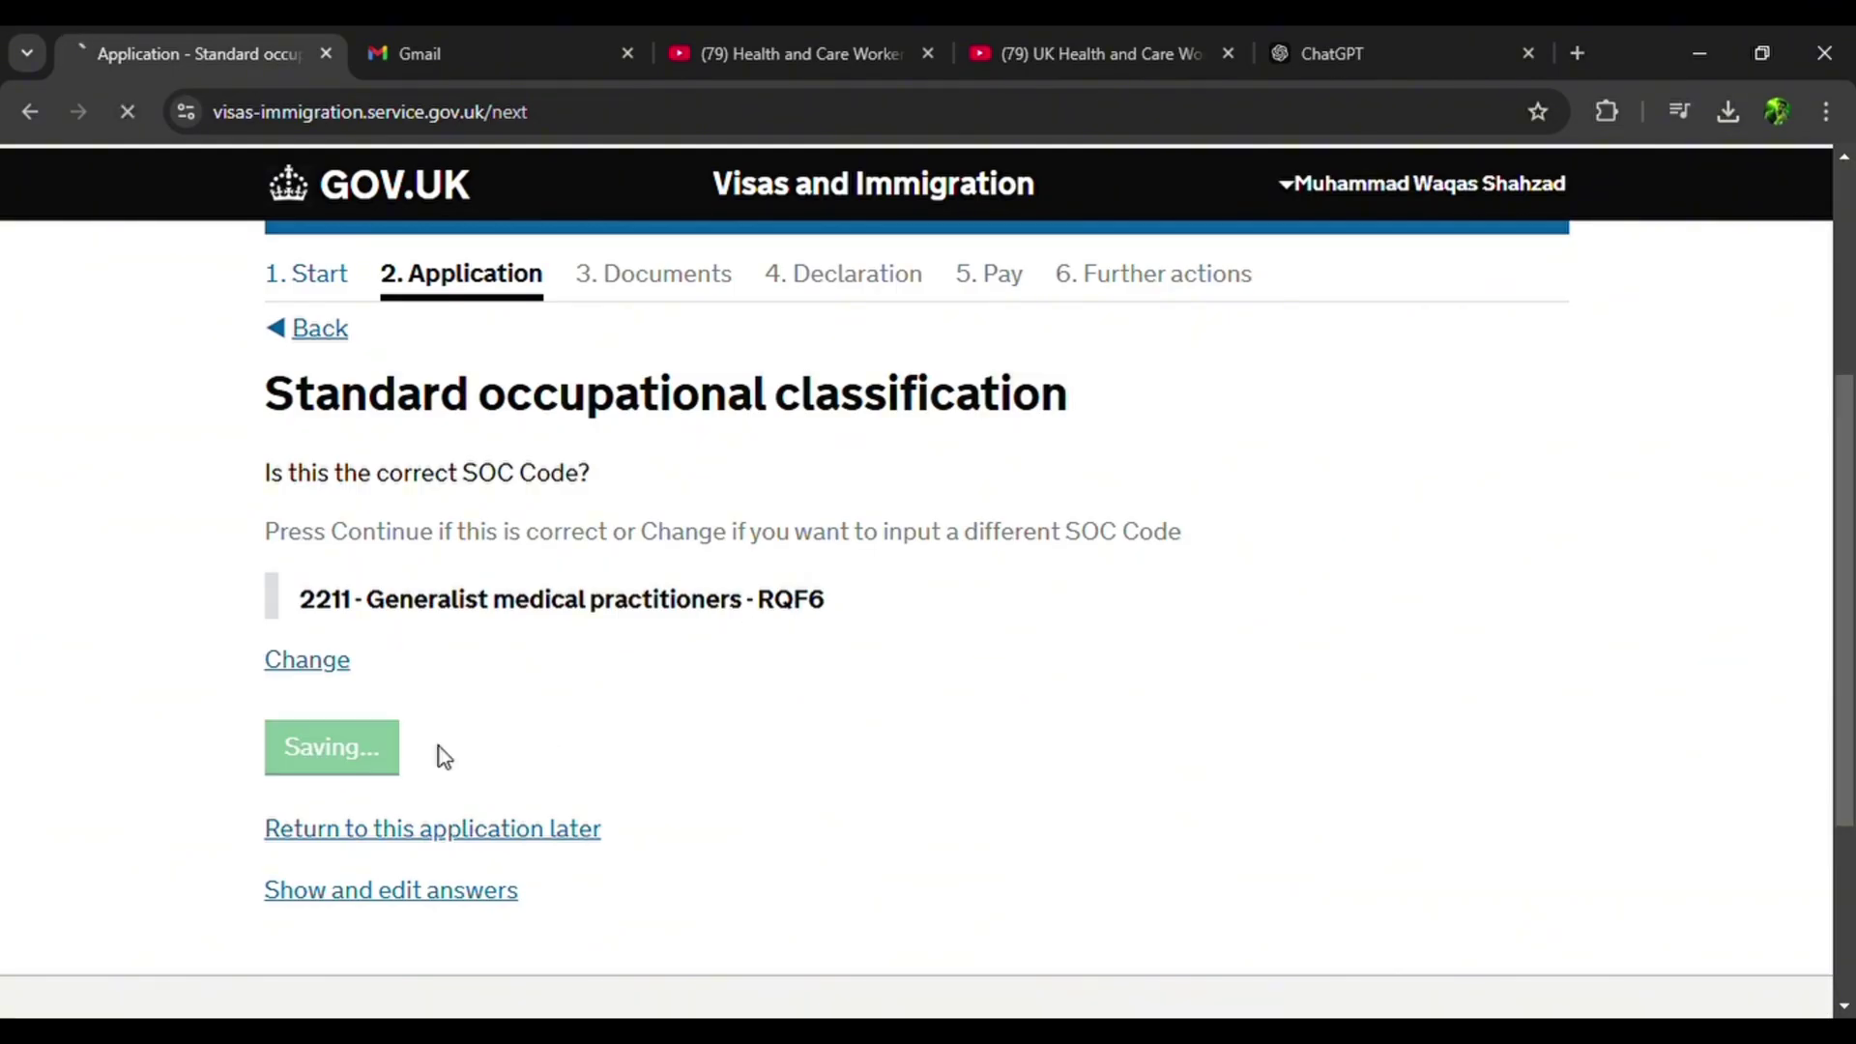
{"action": "scroll", "coordinate": [439, 754], "scroll_direction": "down", "scroll_amount": 3}
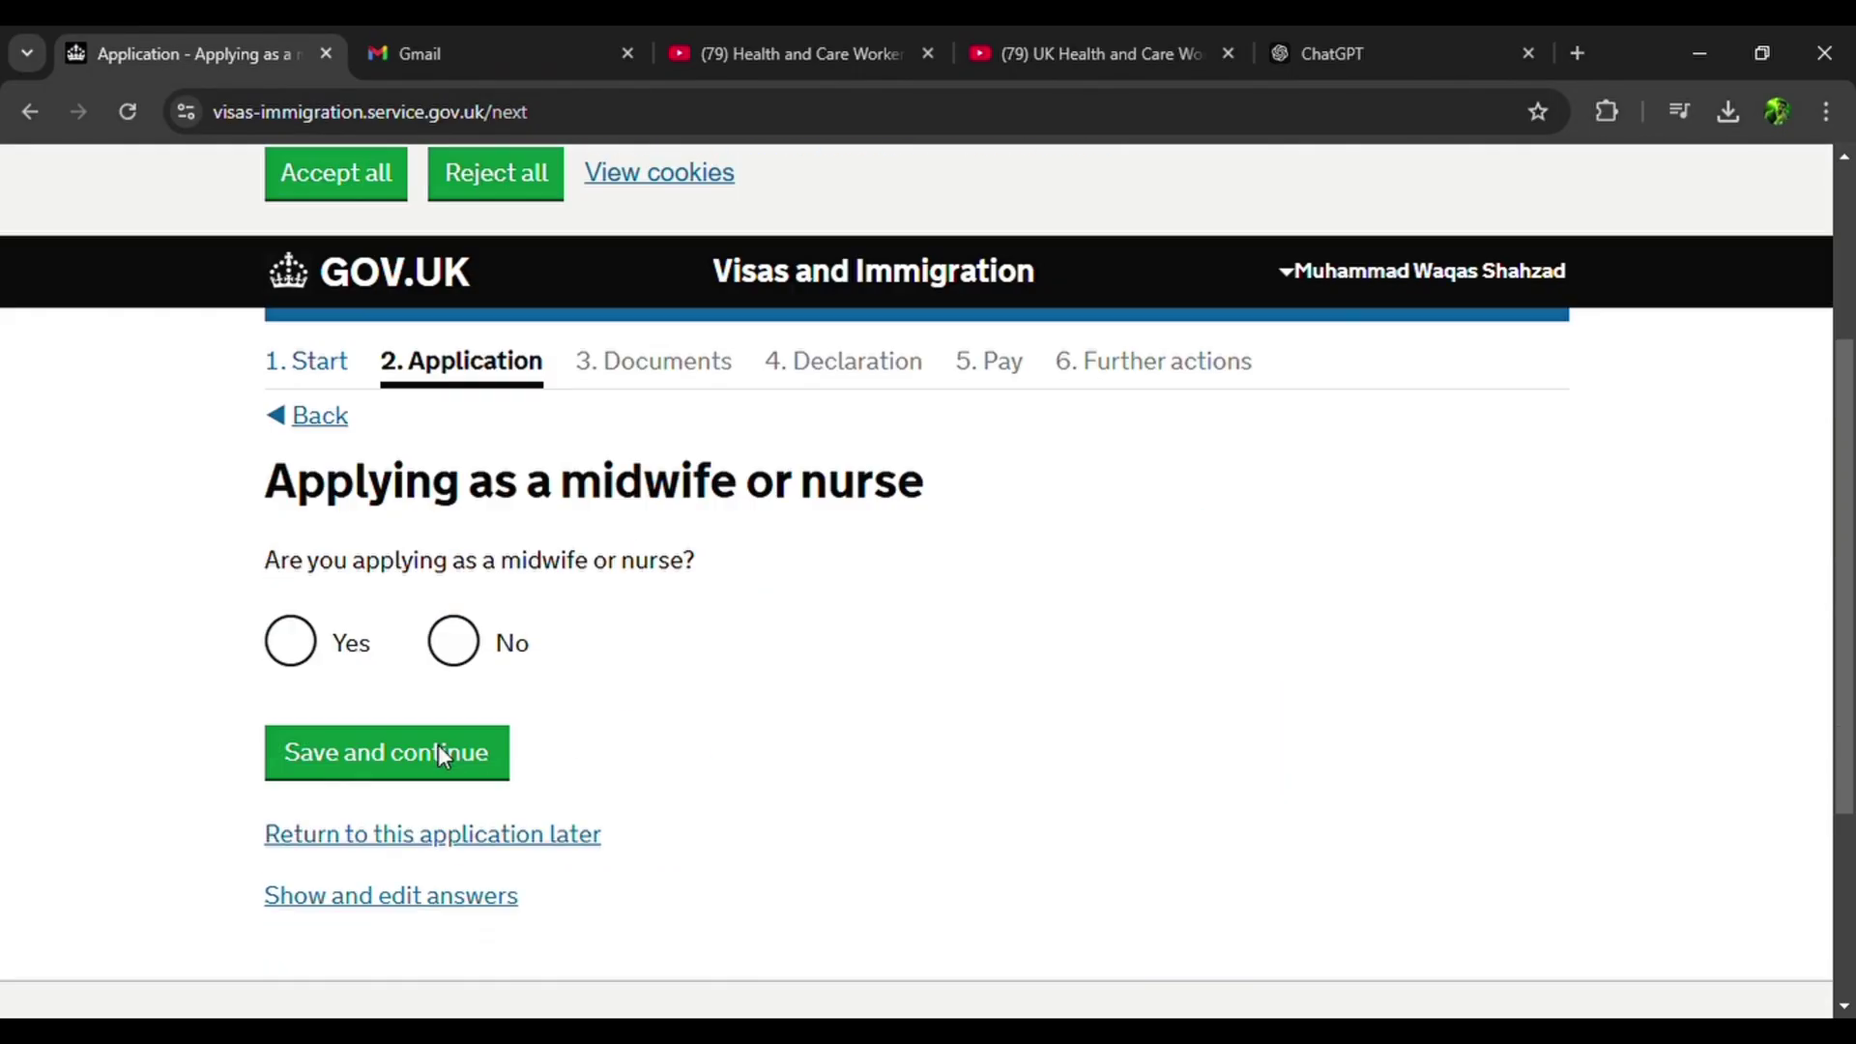
{"action": "left_click", "coordinate": [454, 601]}
{"action": "left_click", "coordinate": [435, 712]}
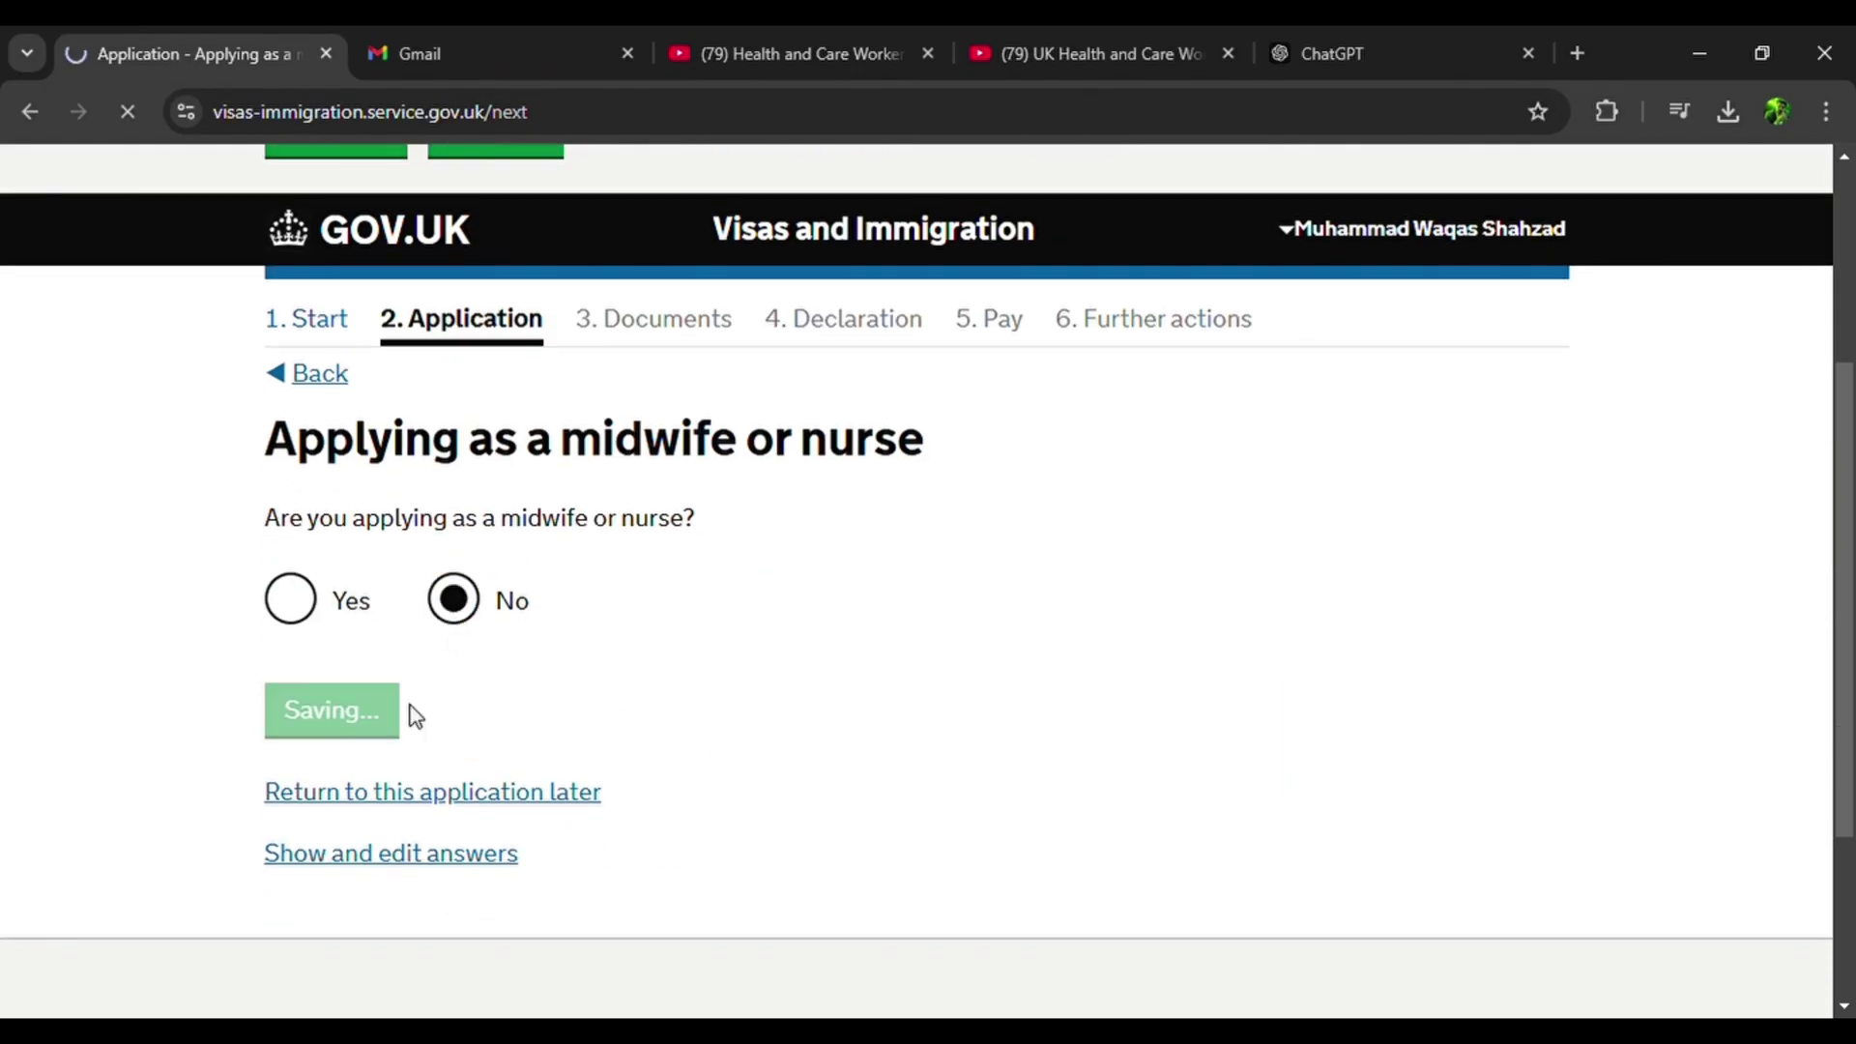
Answer Yes to the immigration salary list and No to needing ATAS permission.
{"action": "scroll", "coordinate": [416, 715], "scroll_direction": "down", "scroll_amount": 3}
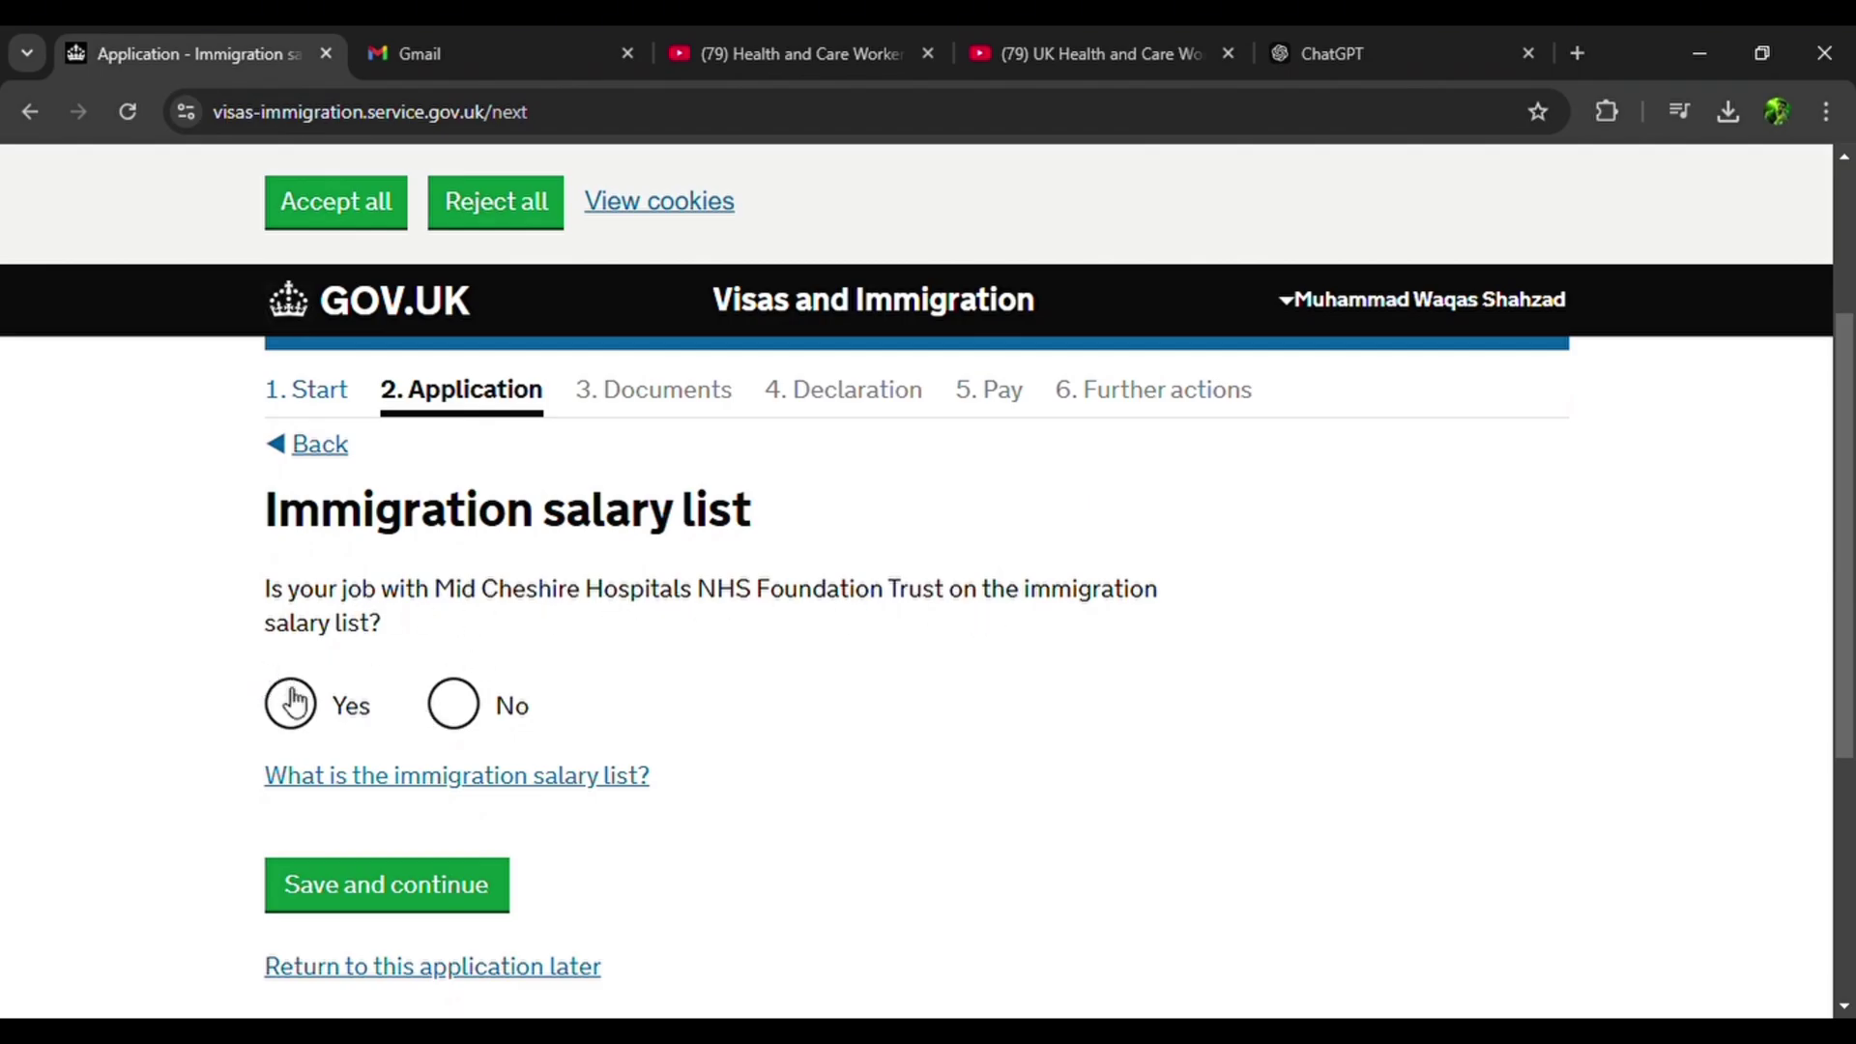
{"action": "left_click", "coordinate": [484, 785]}
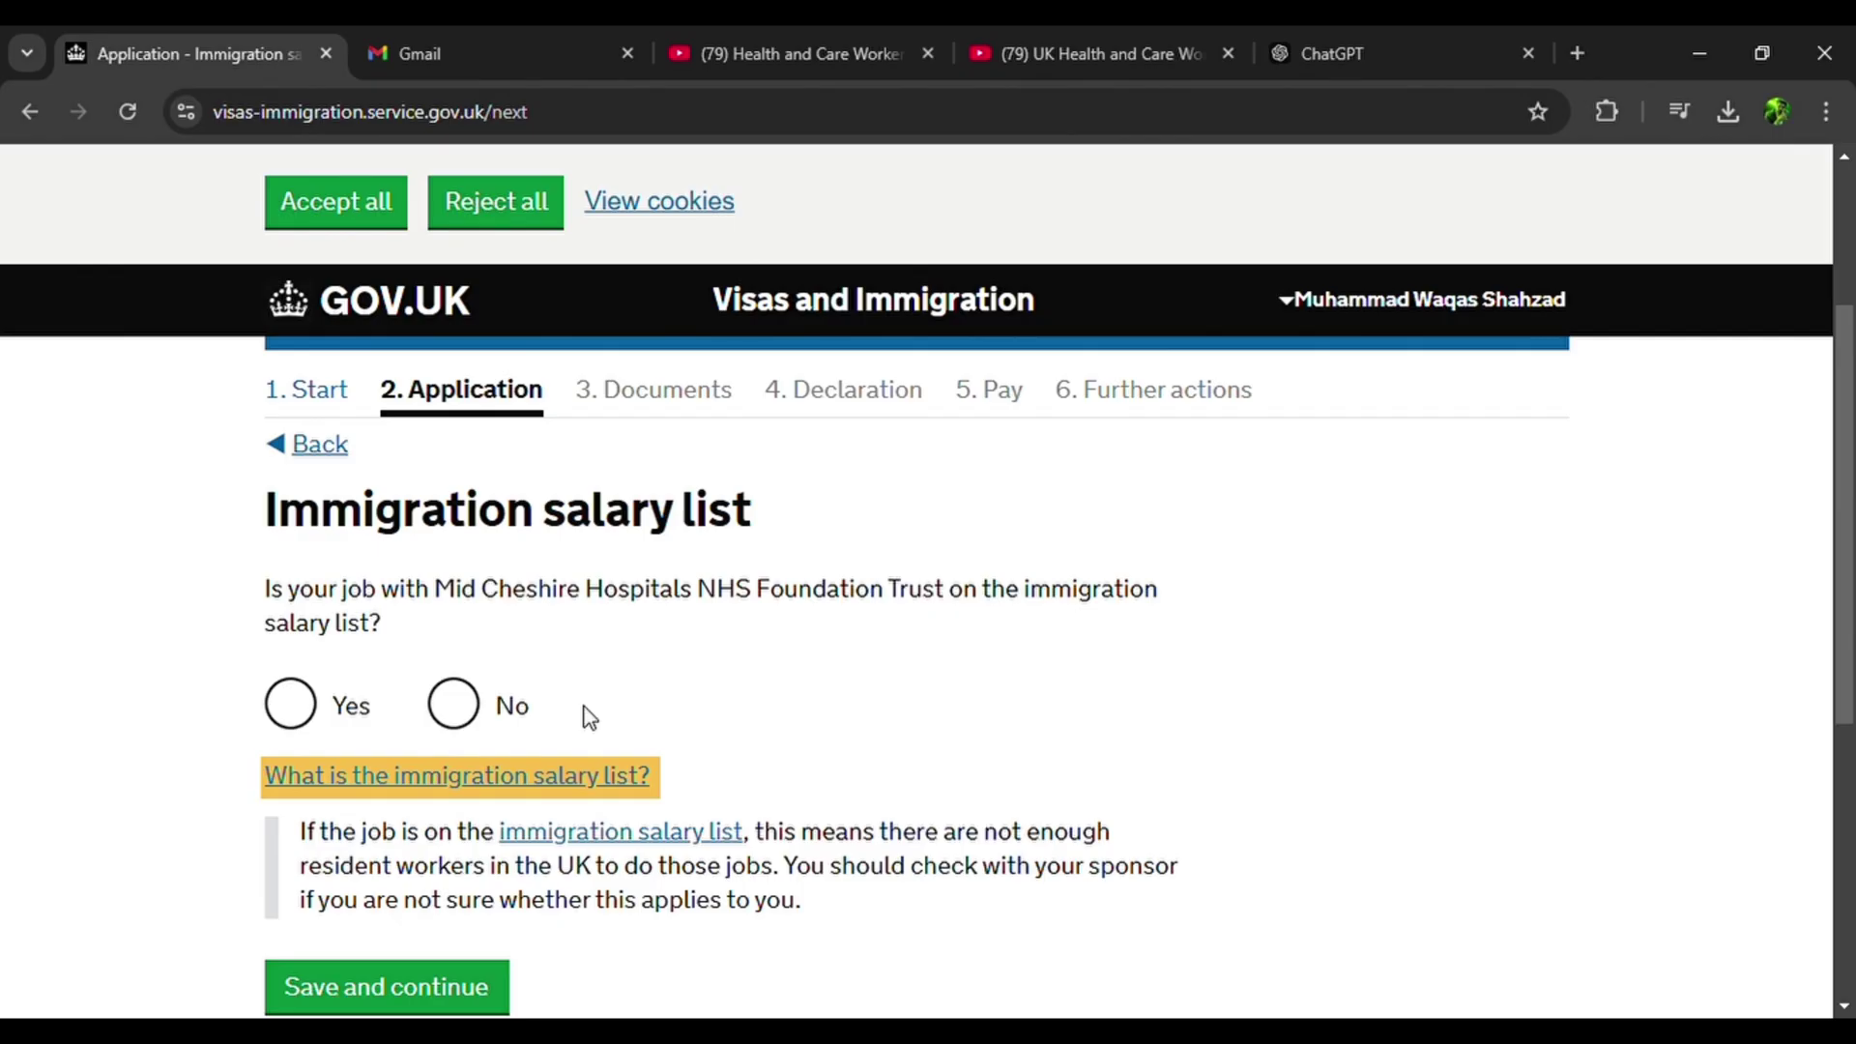
{"action": "left_click", "coordinate": [499, 786]}
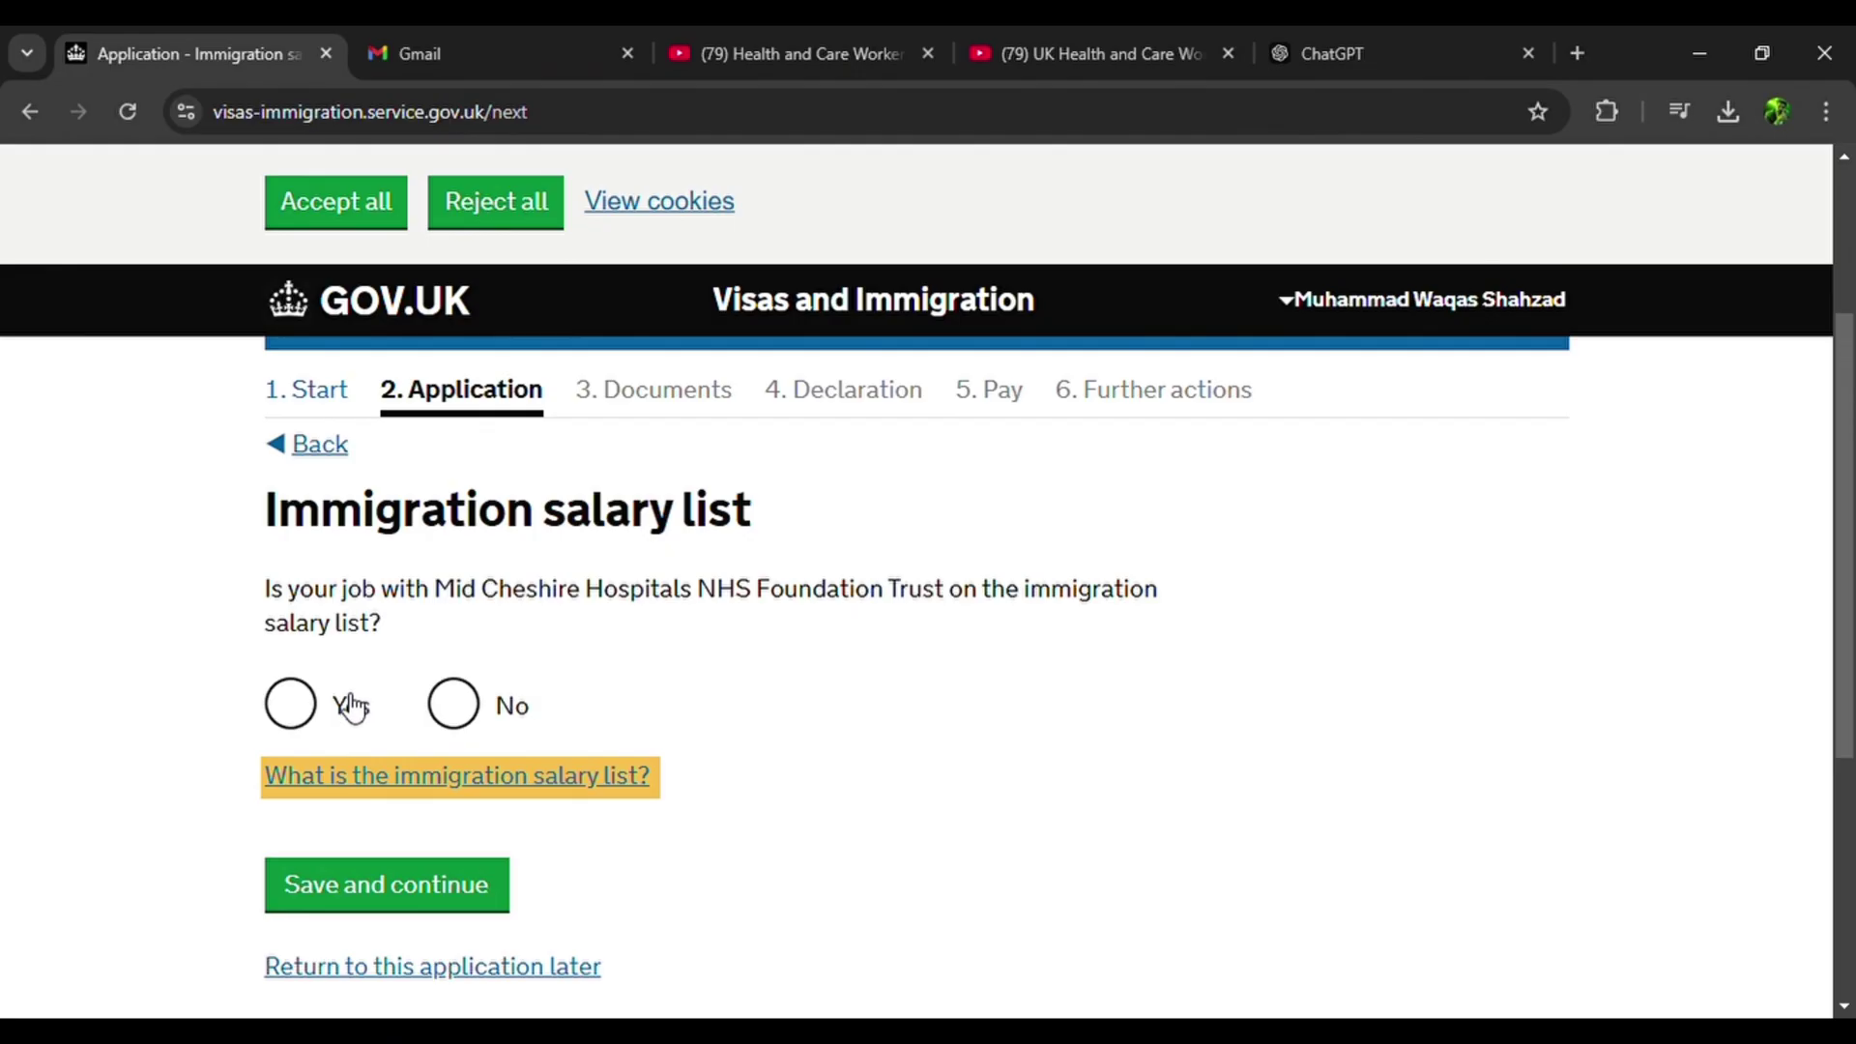
{"action": "left_click", "coordinate": [298, 713]}
{"action": "scroll", "coordinate": [310, 706], "scroll_direction": "down", "scroll_amount": 3}
{"action": "left_click", "coordinate": [375, 646]}
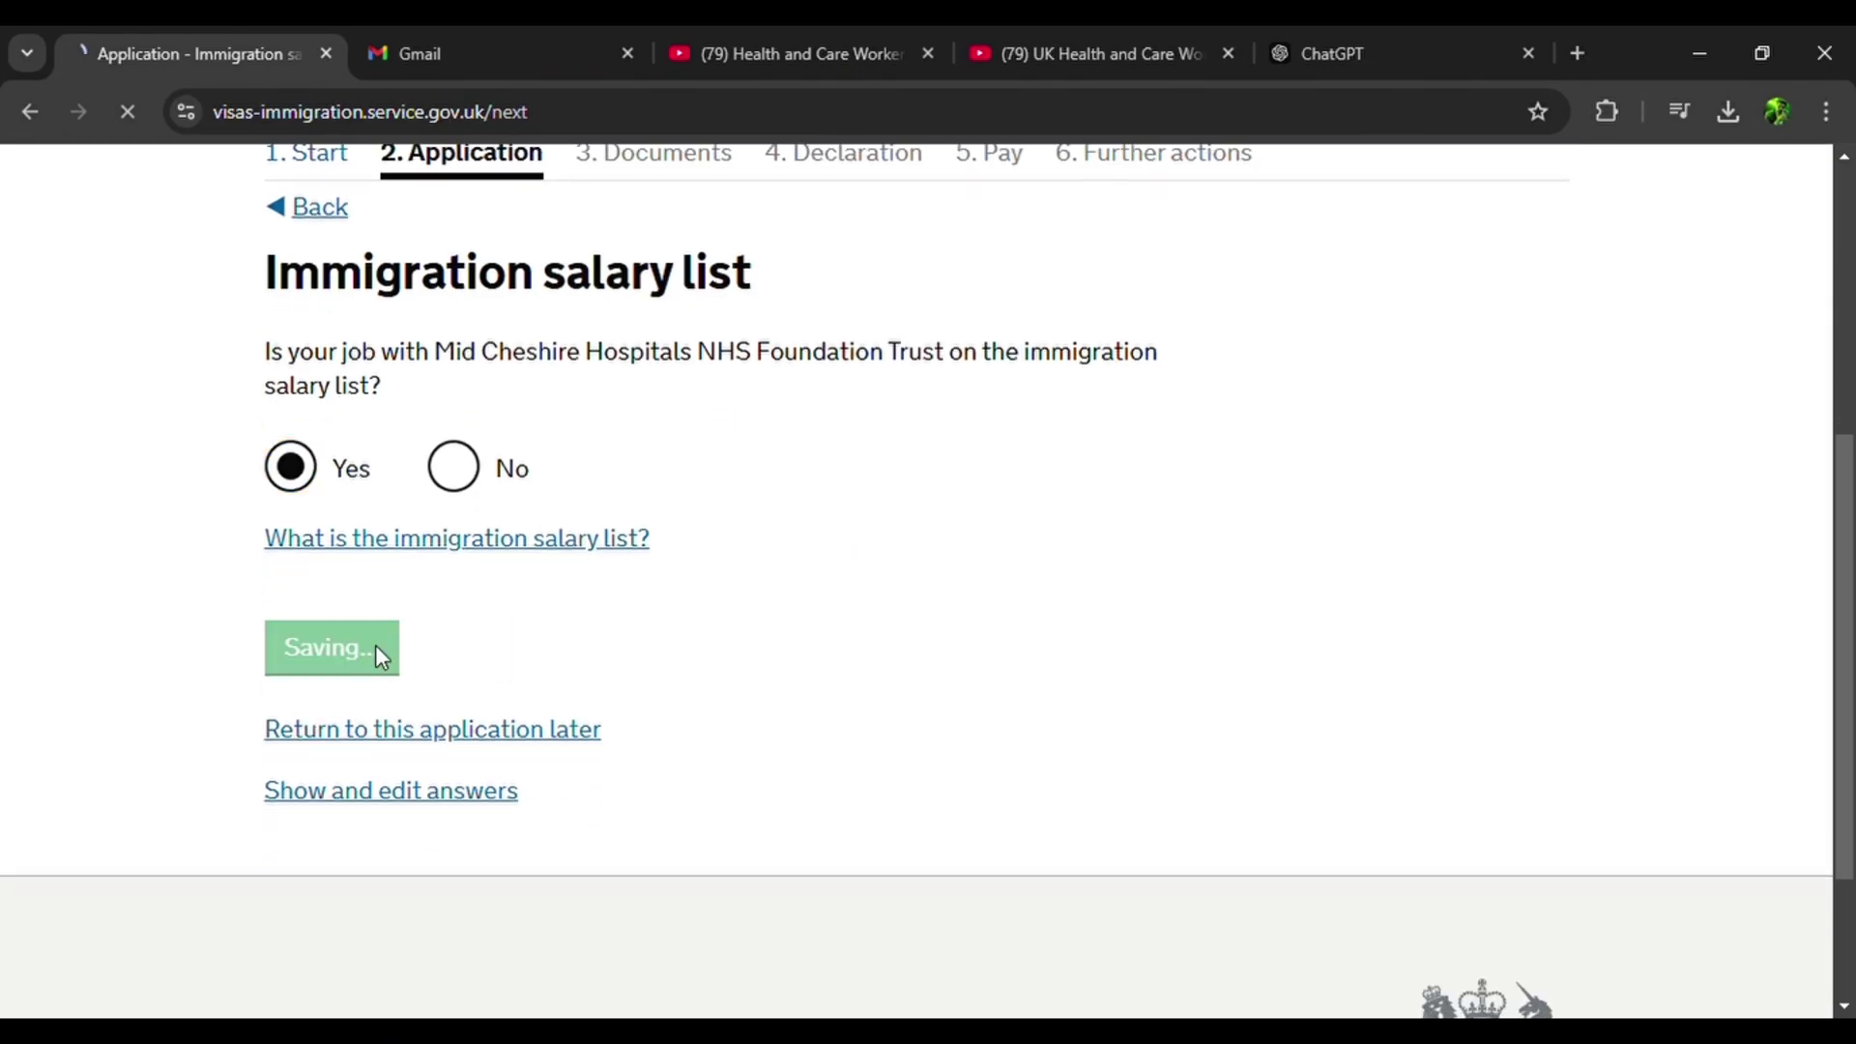
{"action": "scroll", "coordinate": [377, 653], "scroll_direction": "down", "scroll_amount": 5}
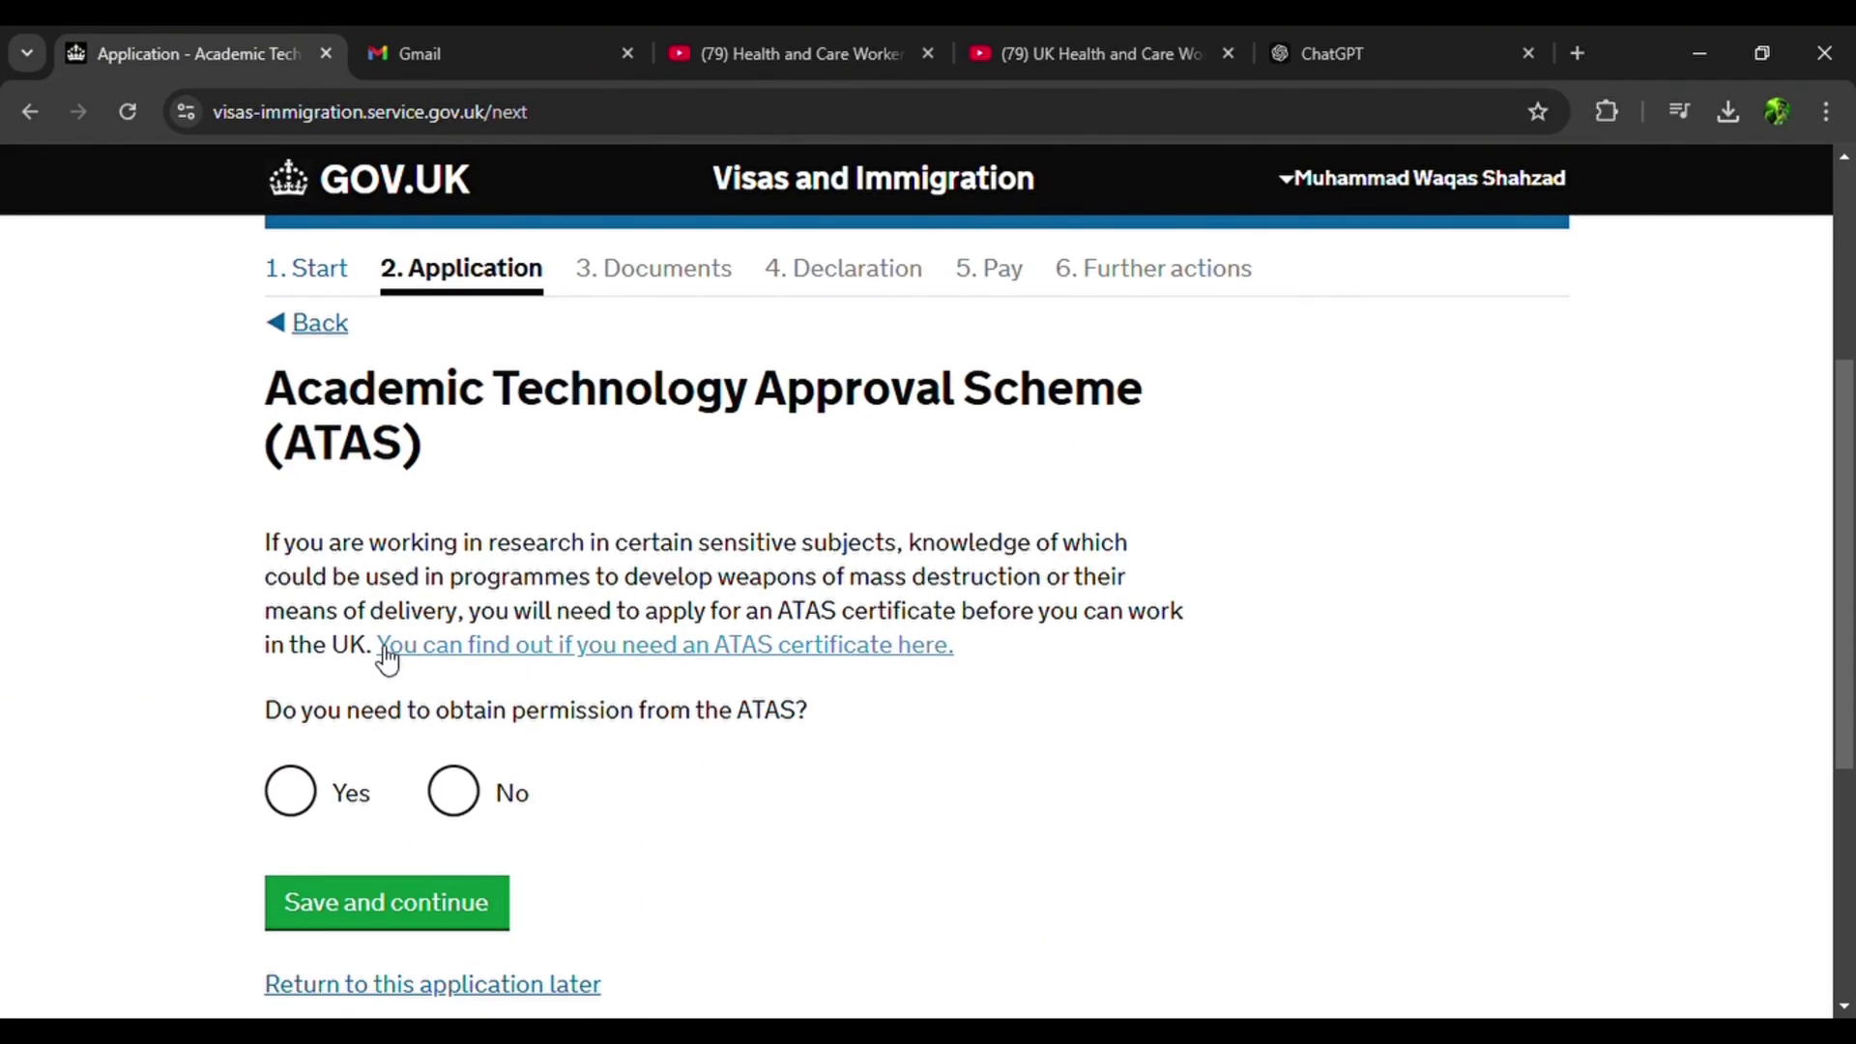
{"action": "left_click", "coordinate": [453, 790]}
{"action": "left_click", "coordinate": [449, 901]}
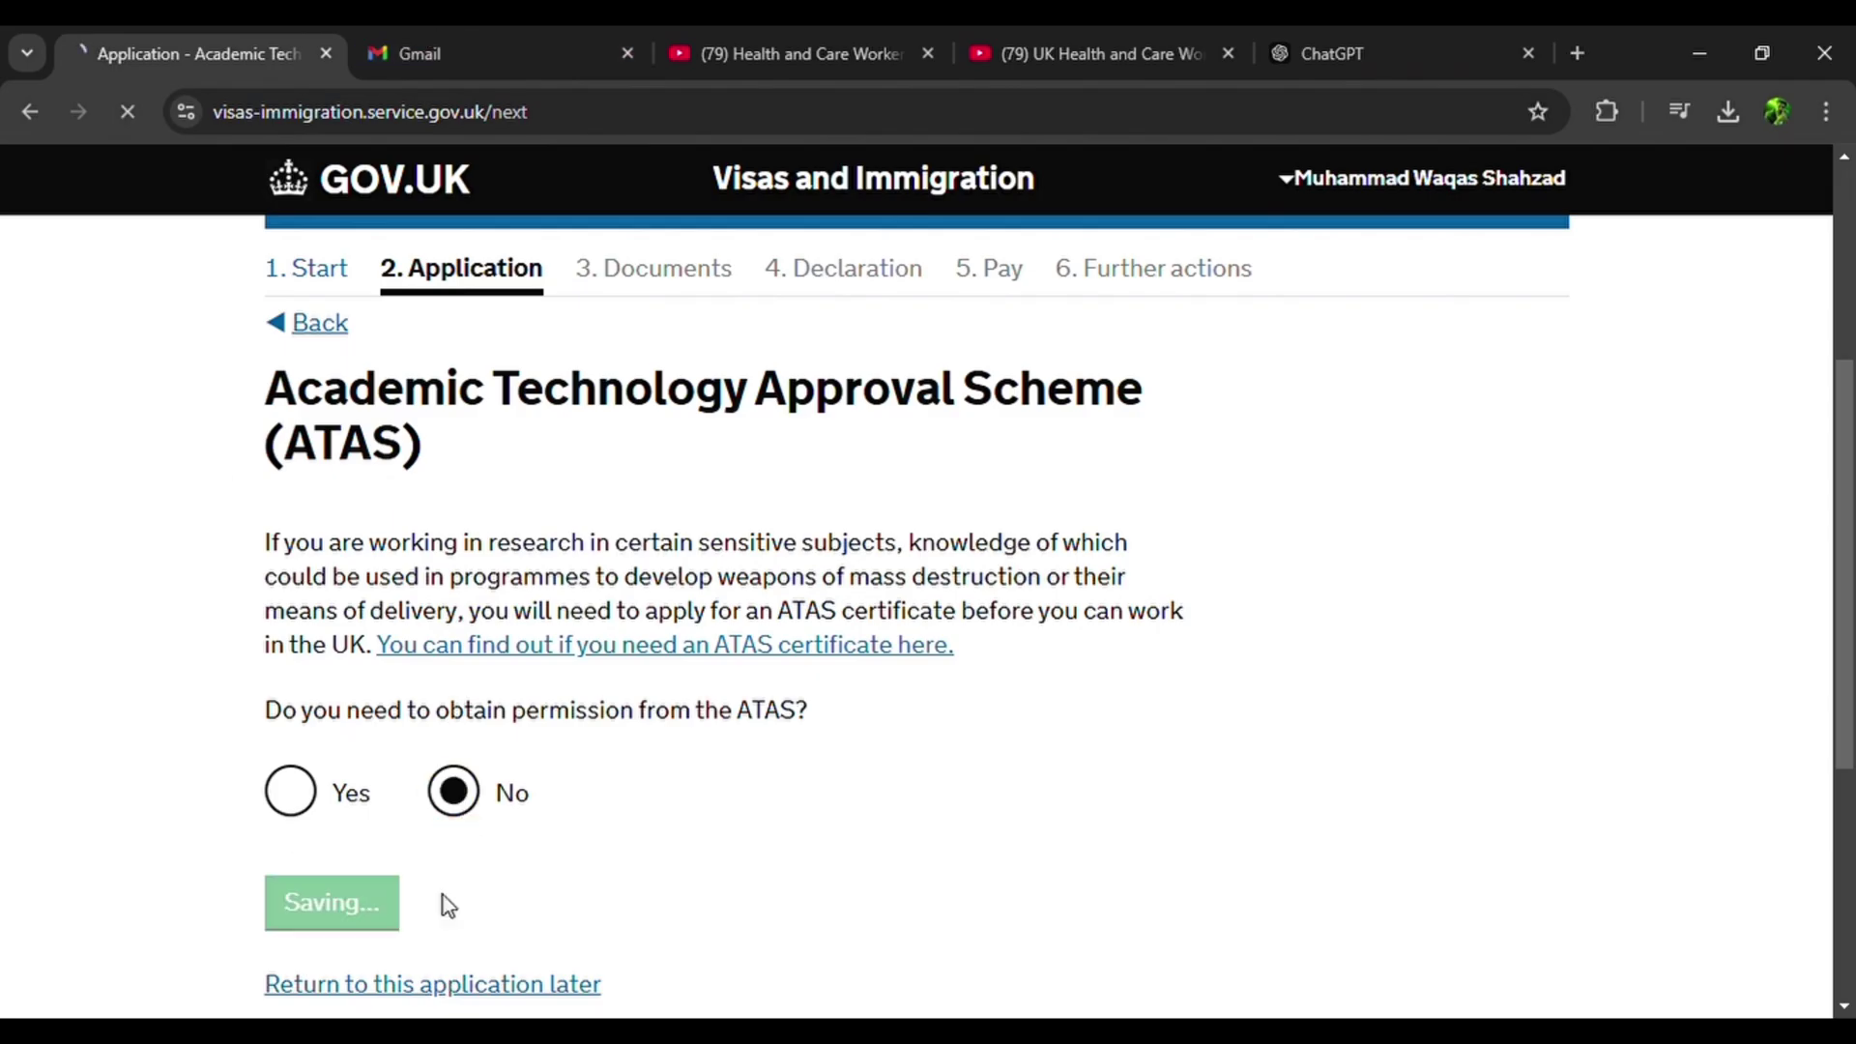
Paste a further-details note on being a qualified doctor with a GMC reference, trimming 'medicine'.
{"action": "scroll", "coordinate": [455, 906], "scroll_direction": "down", "scroll_amount": 1}
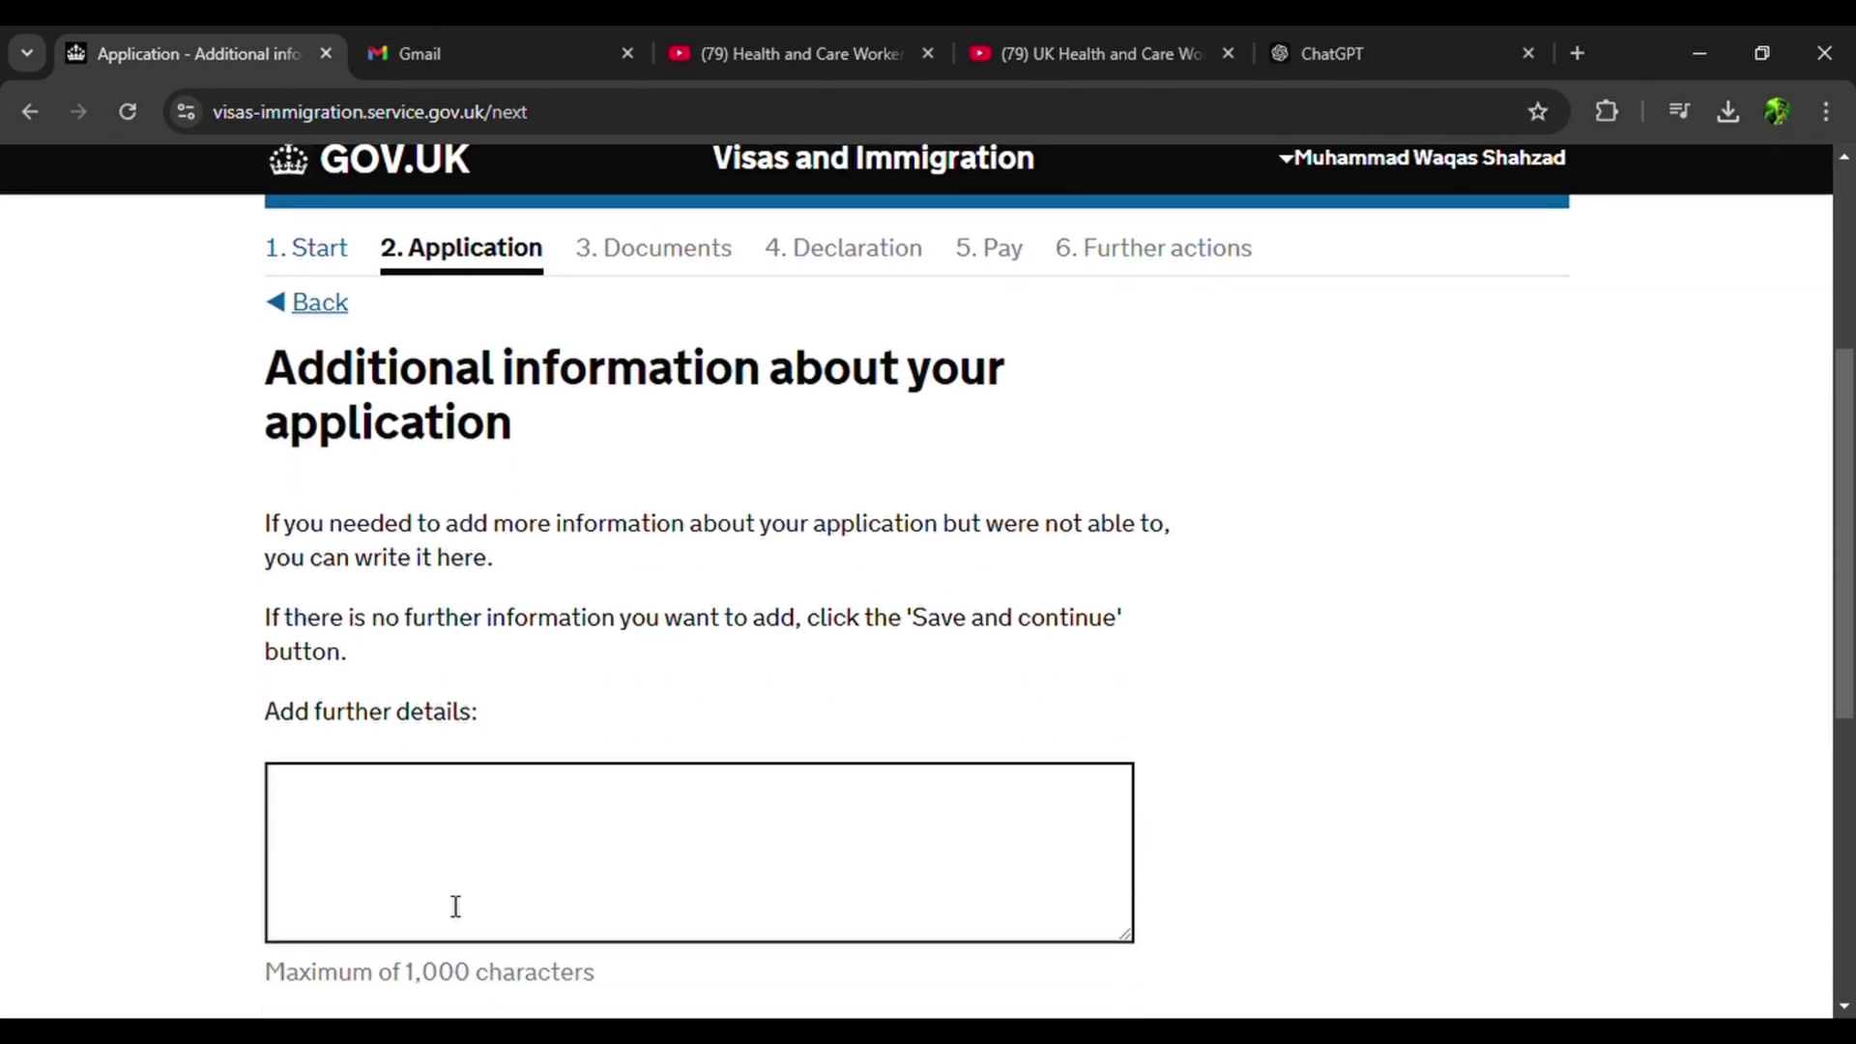
{"action": "scroll", "coordinate": [455, 906], "scroll_direction": "down", "scroll_amount": 2}
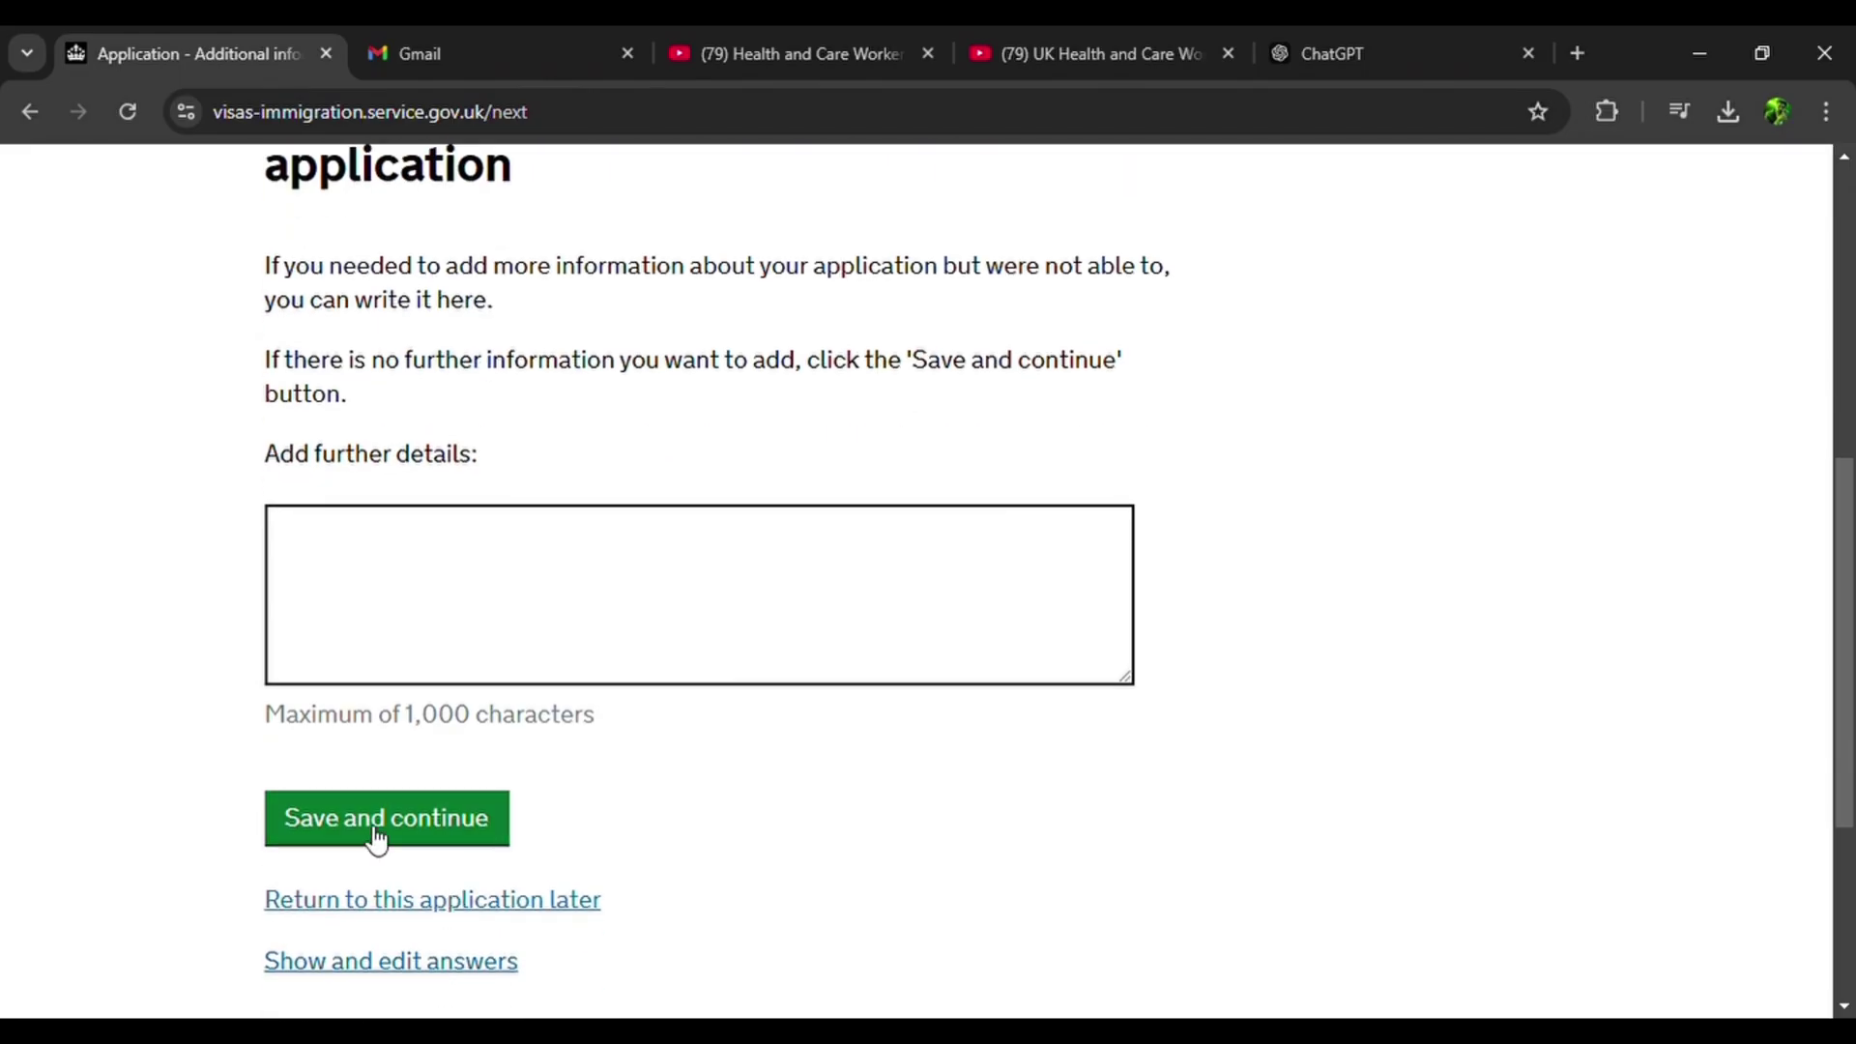
{"action": "left_click", "coordinate": [895, 538]}
{"action": "left_click", "coordinate": [895, 539]}
{"action": "key", "text": "BackSpace"}
{"action": "key", "text": "BackSpace"}
{"action": "key", "text": "BackSpace"}
{"action": "key", "text": "BackSpace"}
{"action": "key", "text": "BackSpace"}
{"action": "key", "text": "BackSpace"}
{"action": "key", "text": "BackSpace"}
{"action": "key", "text": "BackSpace"}
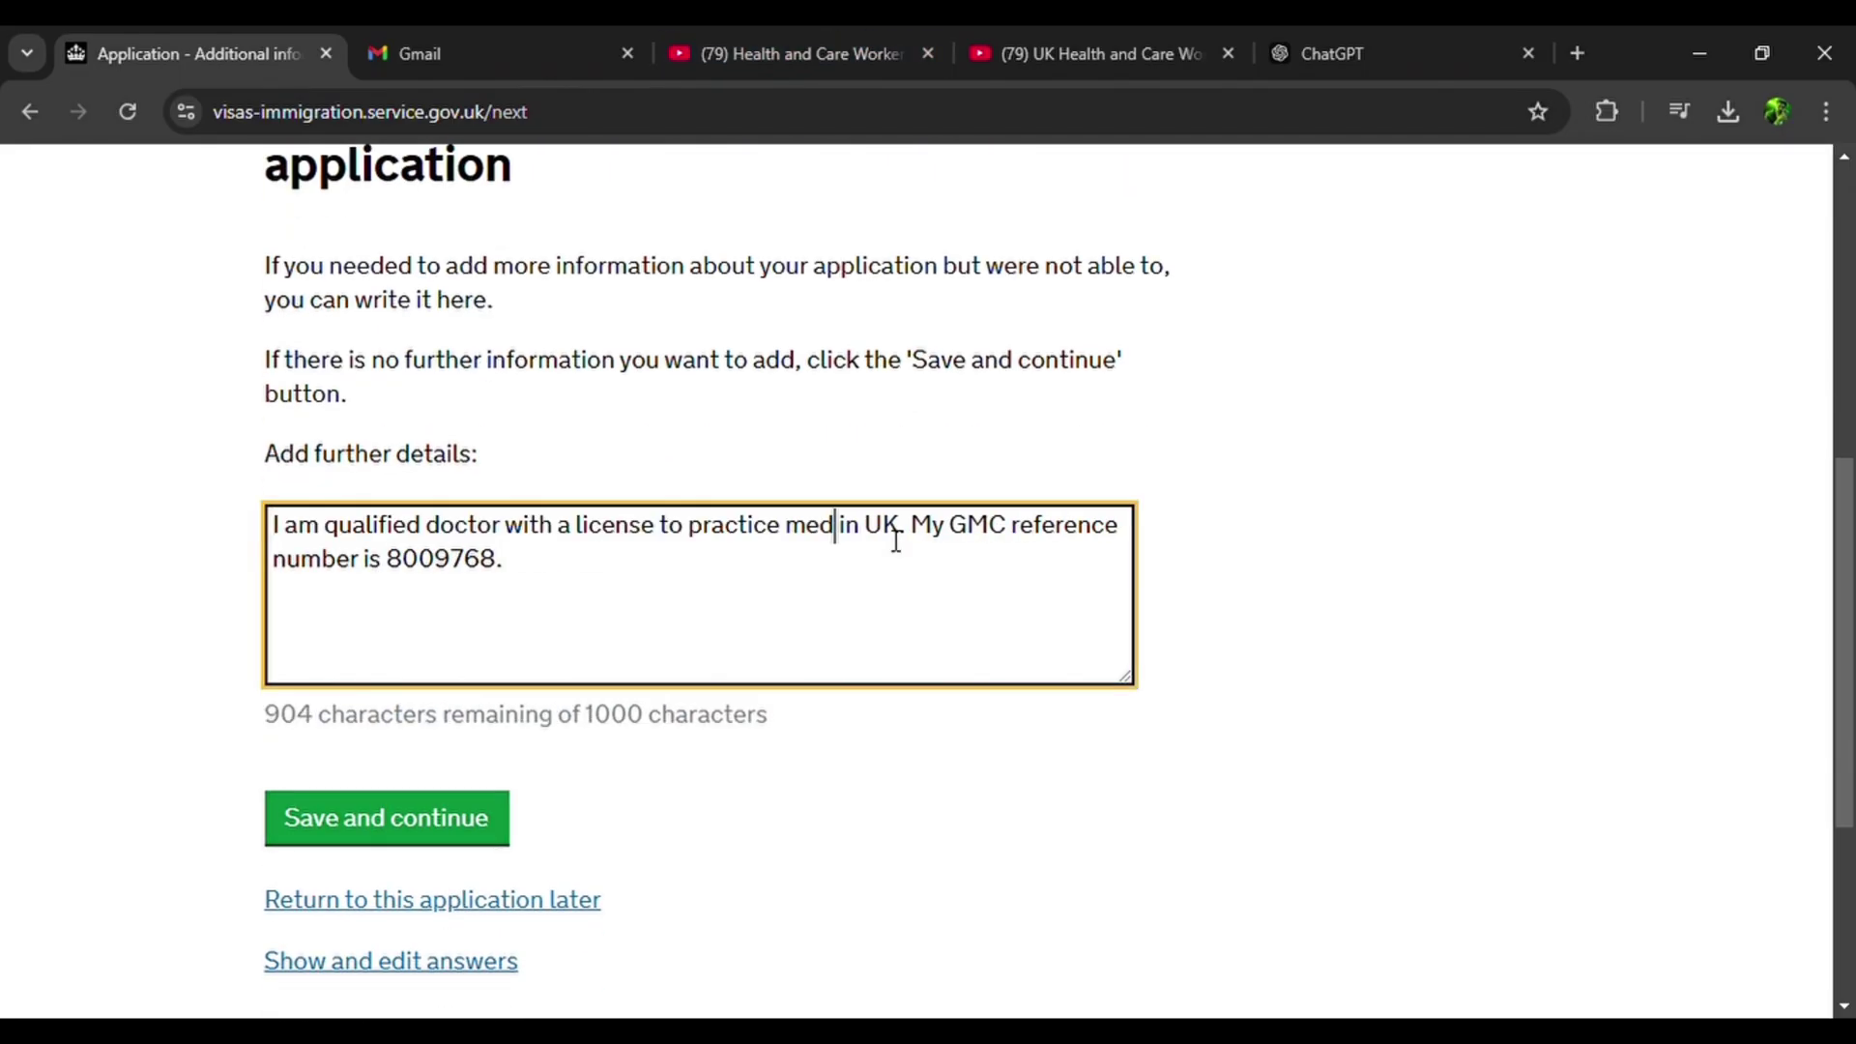
{"action": "key", "text": "BackSpace"}
{"action": "left_click", "coordinate": [460, 829]}
Review every answer on the Check your answers page and continue.
{"action": "scroll", "coordinate": [446, 614], "scroll_direction": "down", "scroll_amount": 10}
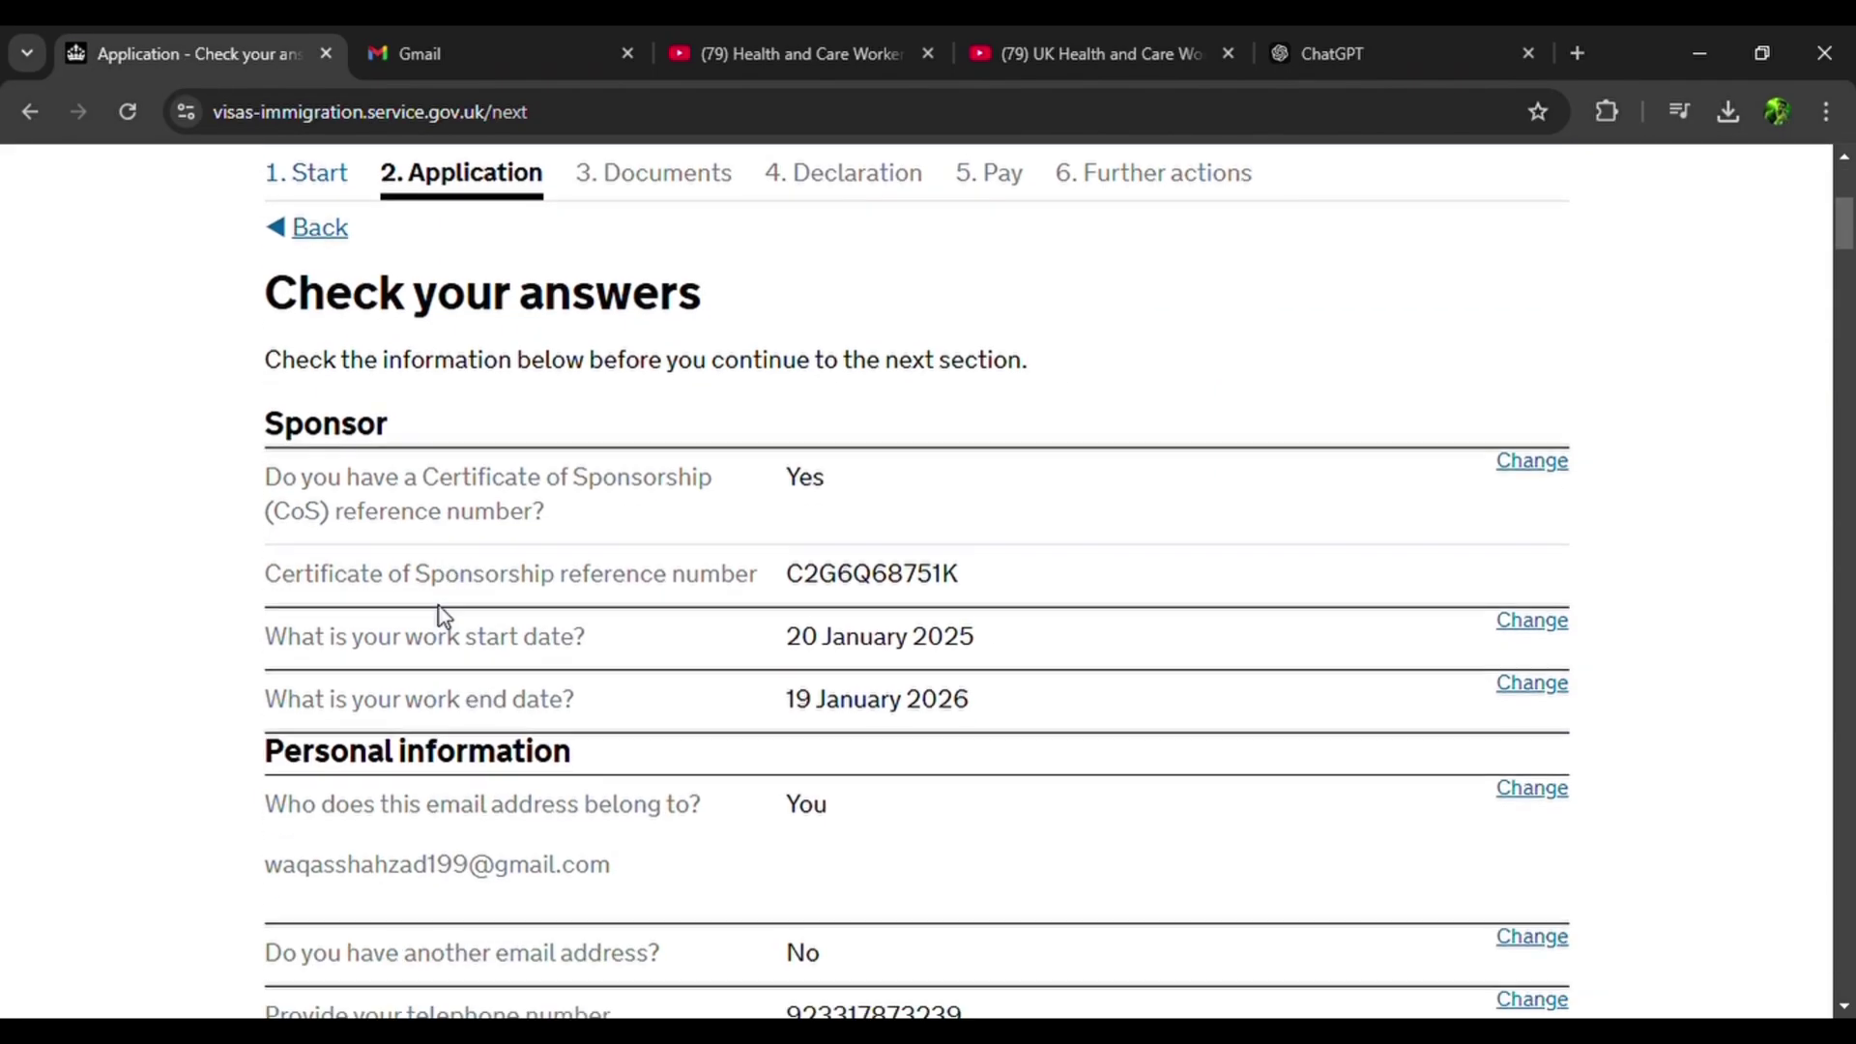
{"action": "scroll", "coordinate": [444, 617], "scroll_direction": "down", "scroll_amount": 1}
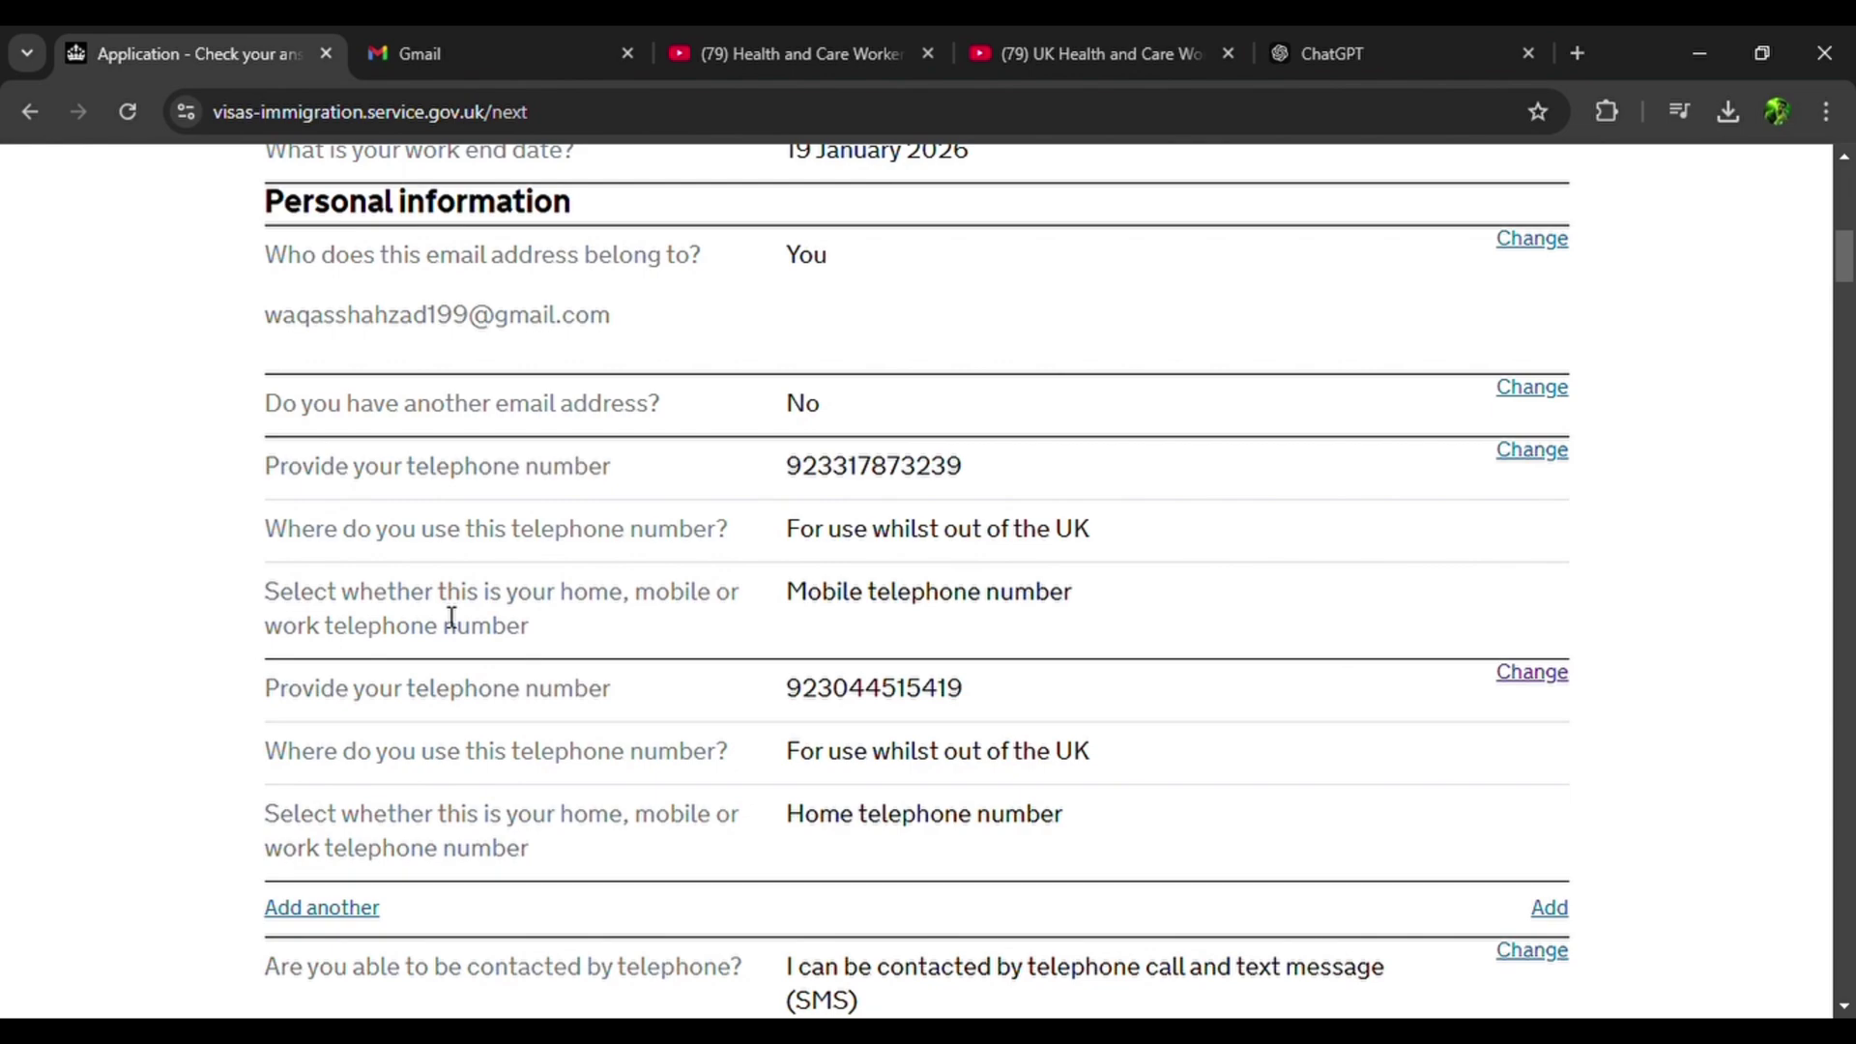
{"action": "scroll", "coordinate": [451, 617], "scroll_direction": "down", "scroll_amount": 20}
{"action": "scroll", "coordinate": [451, 616], "scroll_direction": "down", "scroll_amount": 20}
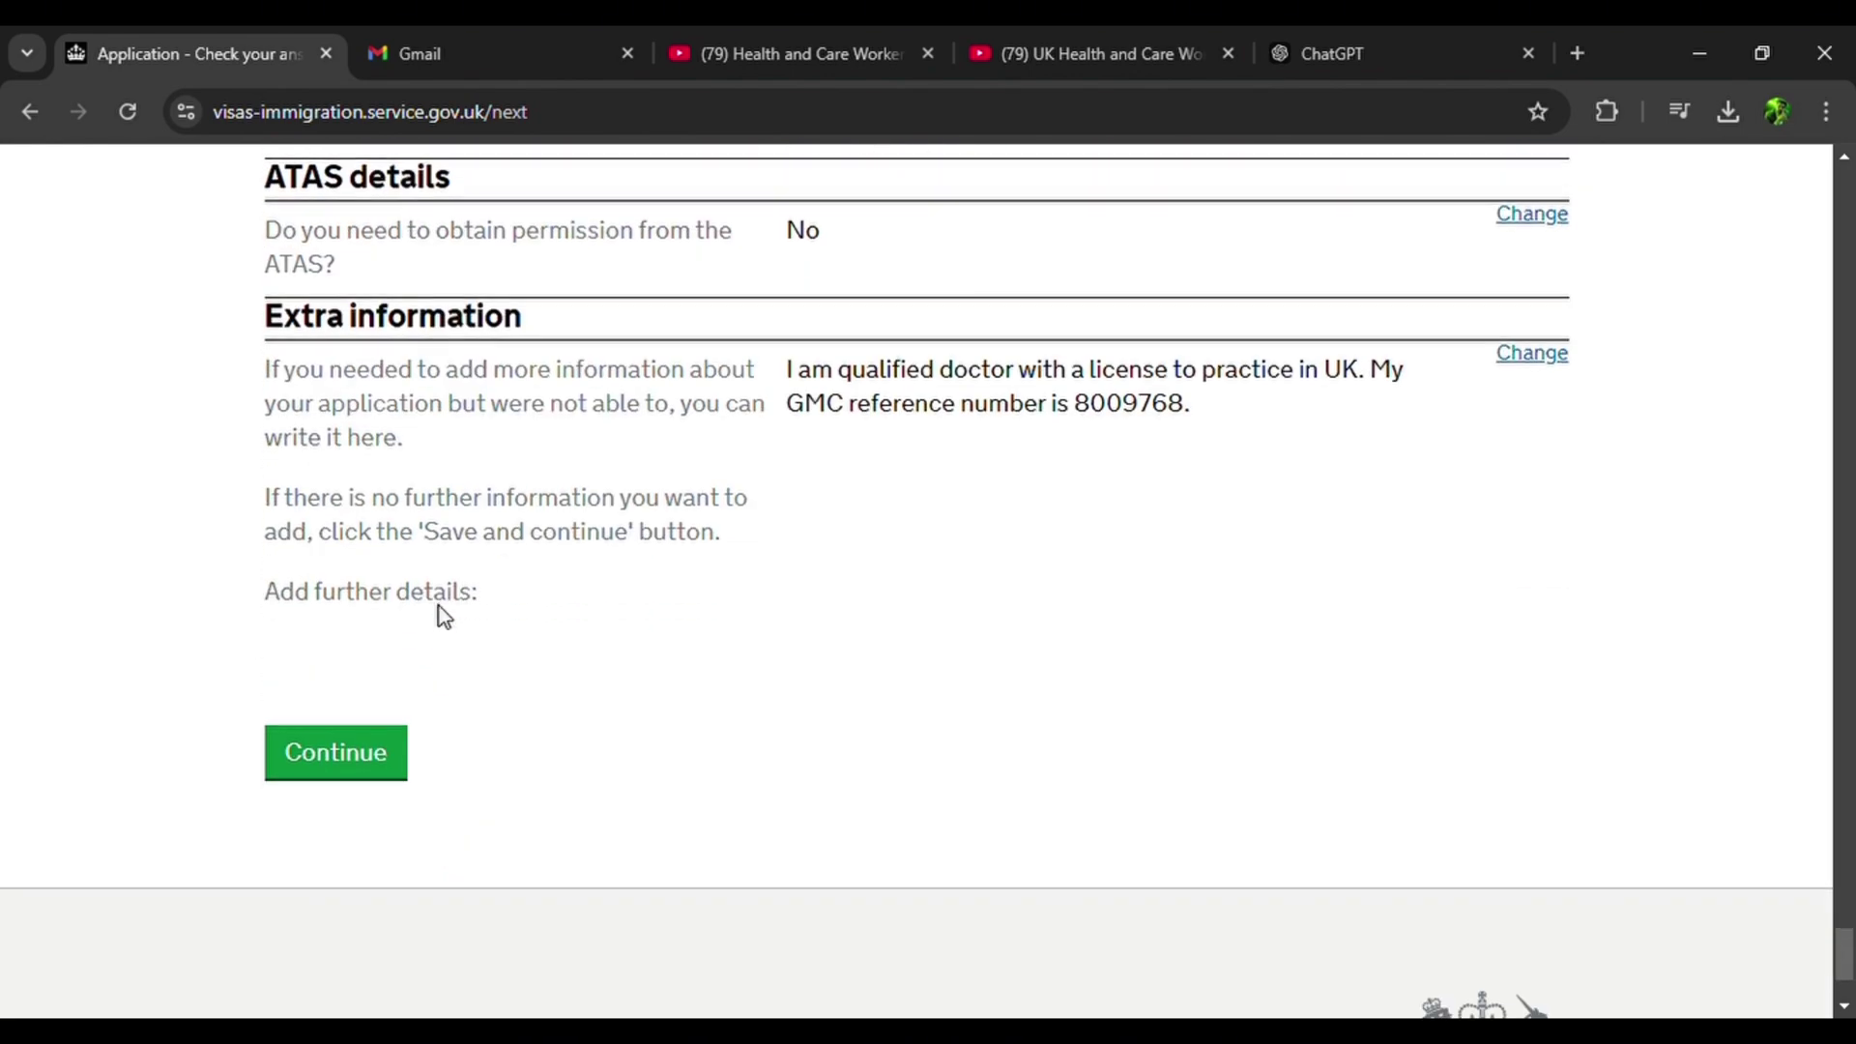
{"action": "scroll", "coordinate": [440, 609], "scroll_direction": "up", "scroll_amount": 8}
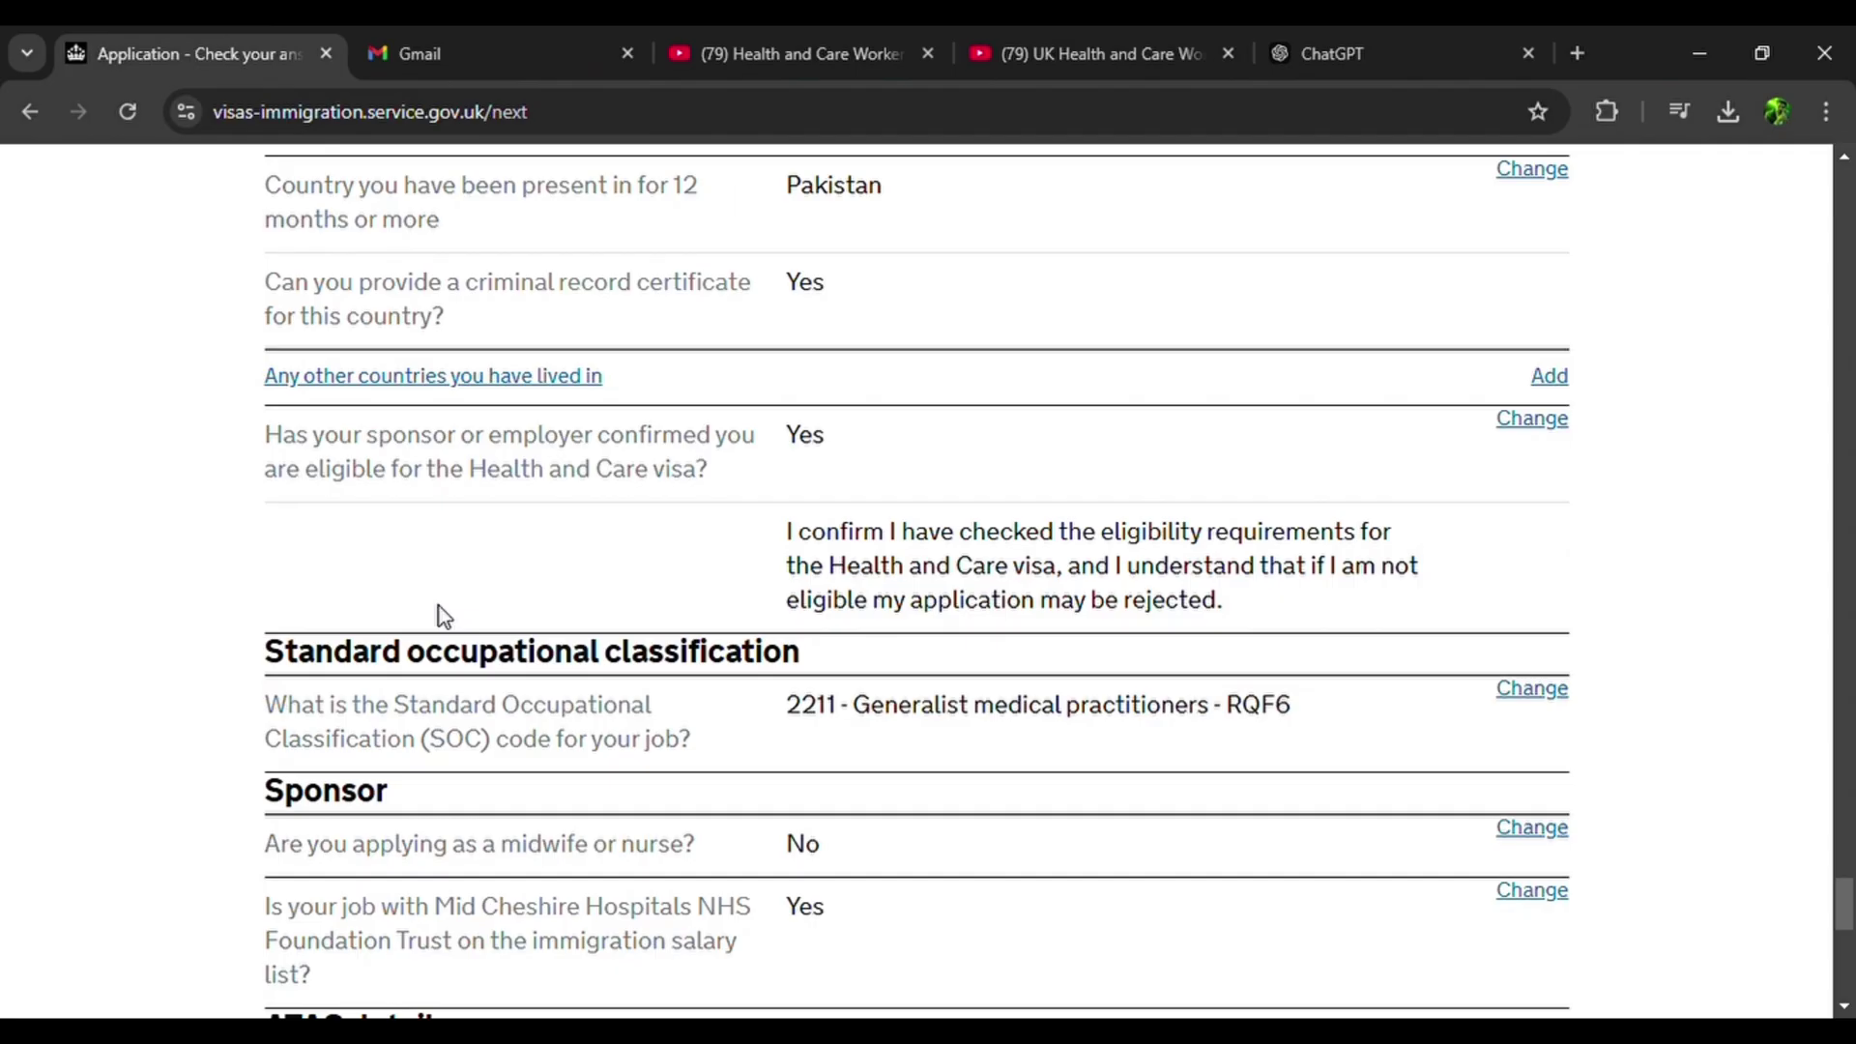
{"action": "scroll", "coordinate": [442, 616], "scroll_direction": "down", "scroll_amount": 2}
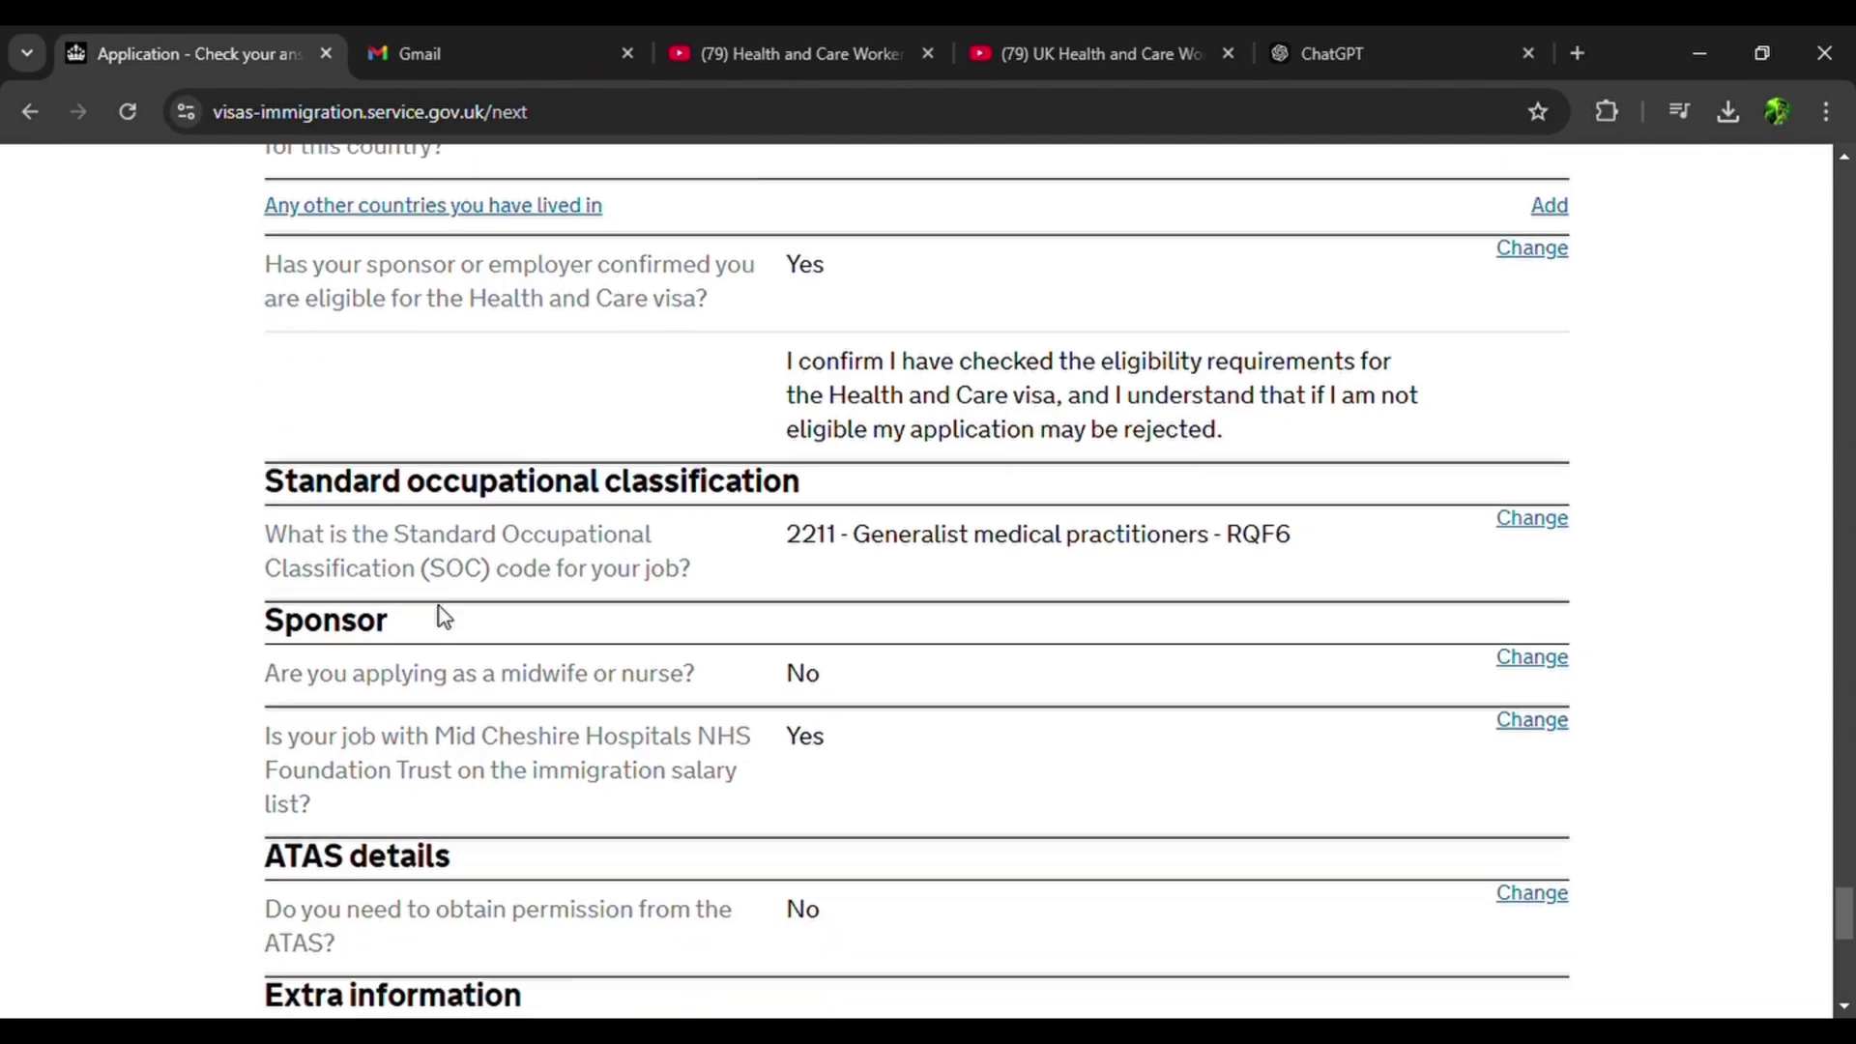
{"action": "scroll", "coordinate": [439, 609], "scroll_direction": "down", "scroll_amount": 3}
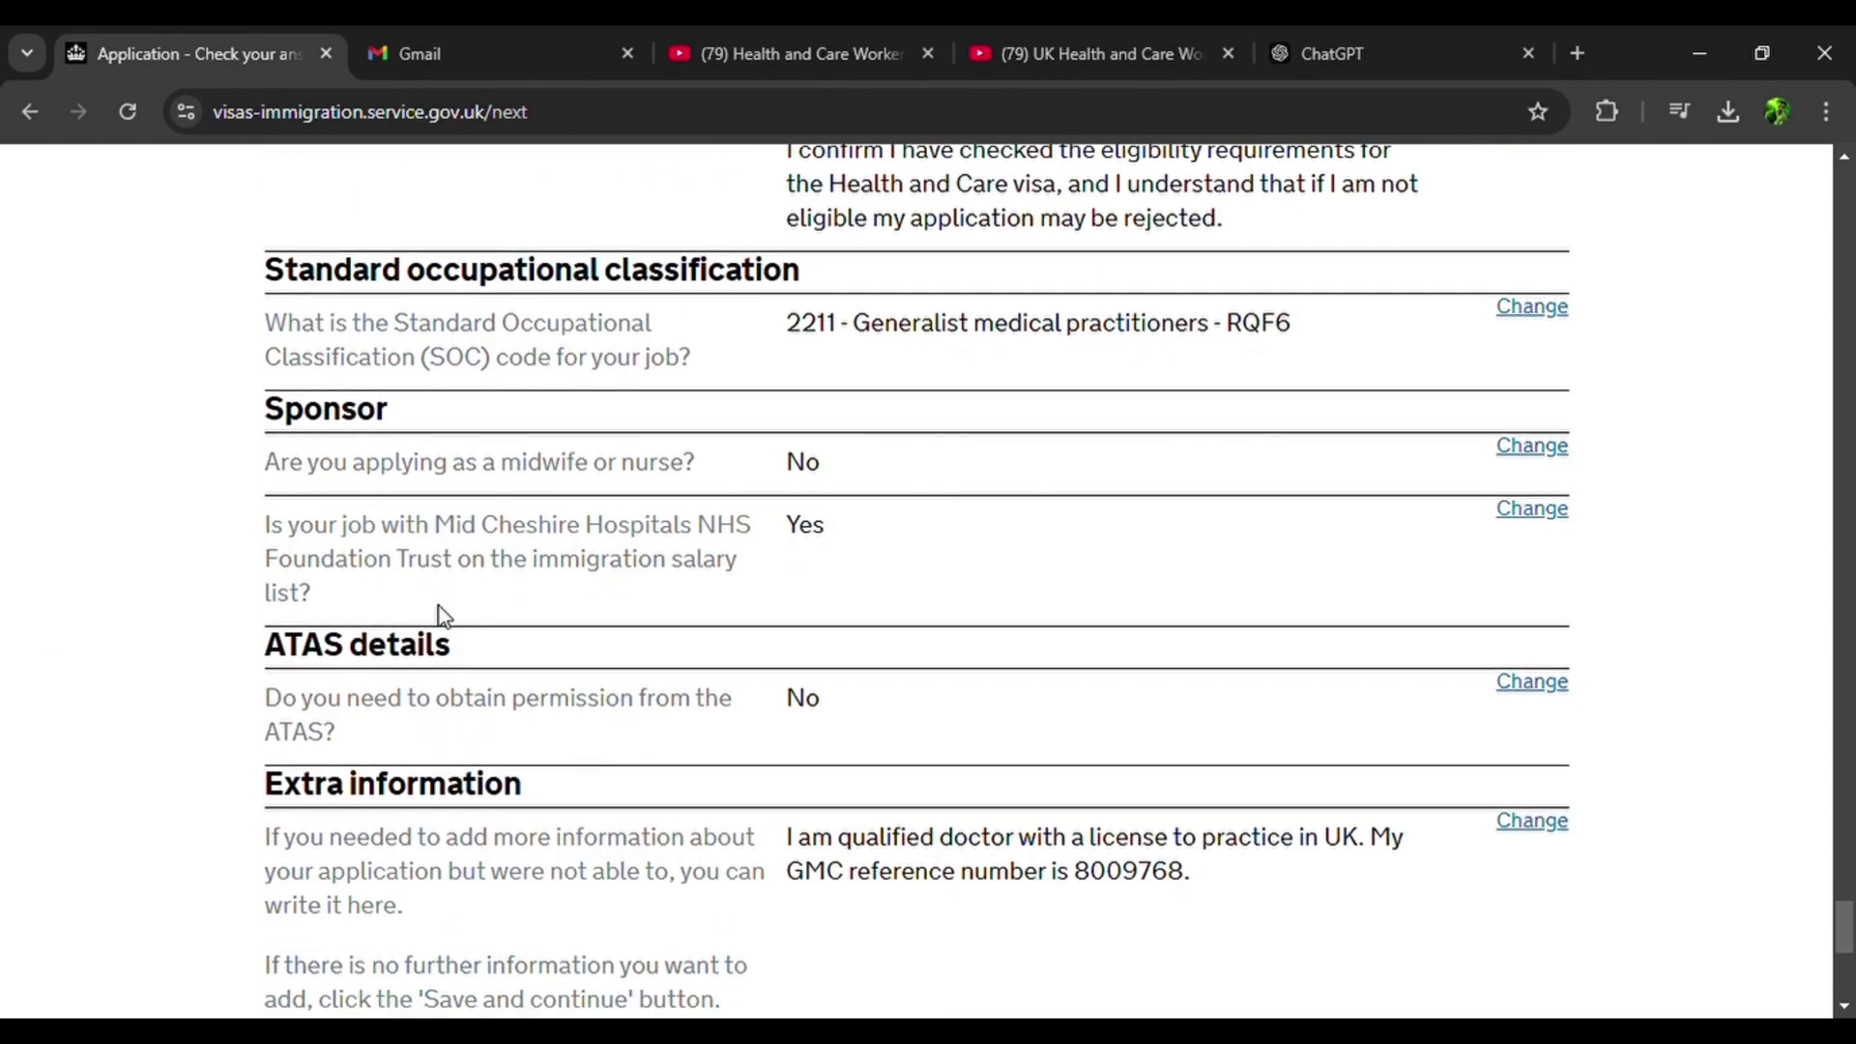
{"action": "scroll", "coordinate": [440, 616], "scroll_direction": "down", "scroll_amount": 2}
{"action": "scroll", "coordinate": [440, 615], "scroll_direction": "up", "scroll_amount": 20}
{"action": "scroll", "coordinate": [439, 606], "scroll_direction": "down", "scroll_amount": 7}
{"action": "scroll", "coordinate": [438, 618], "scroll_direction": "up", "scroll_amount": 4}
{"action": "left_click", "coordinate": [329, 916]}
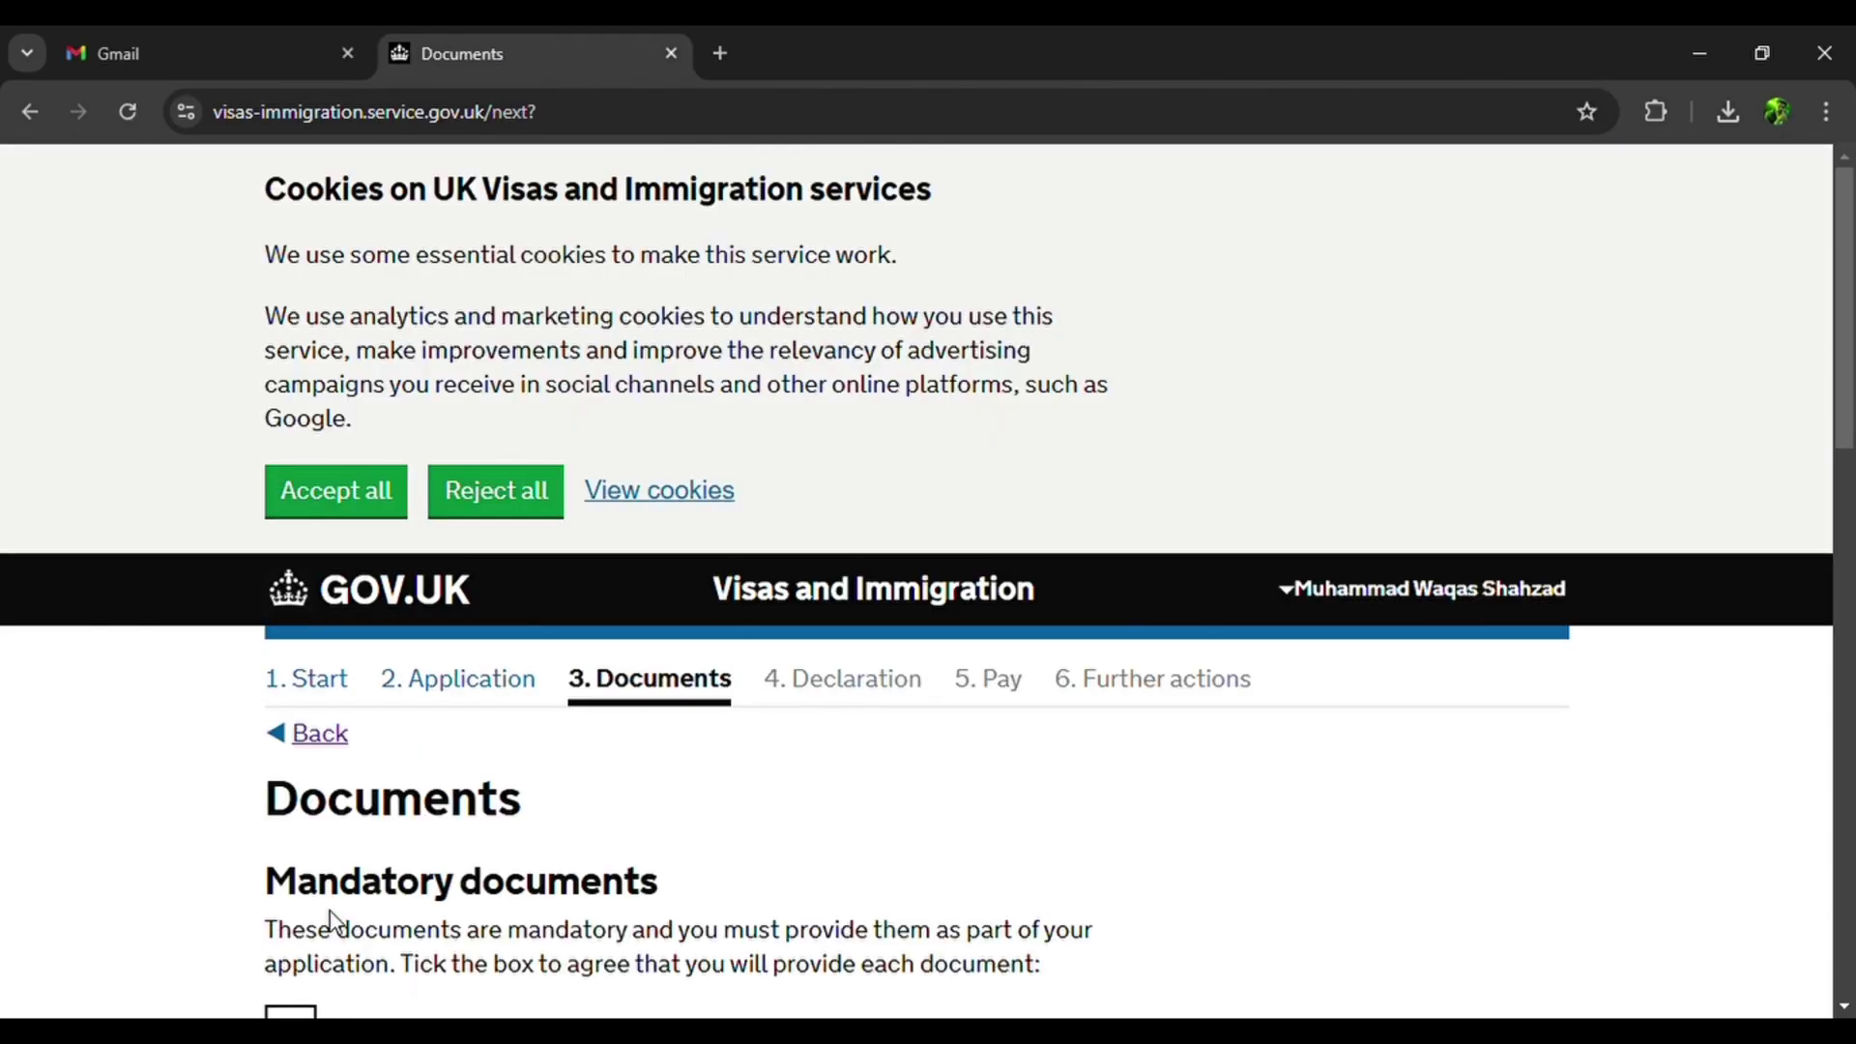
{"action": "scroll", "coordinate": [334, 904], "scroll_direction": "down", "scroll_amount": 4}
Agree to provide the passport and the Pakistan criminal record certificate, then save the Documents step.
{"action": "left_click", "coordinate": [306, 663]}
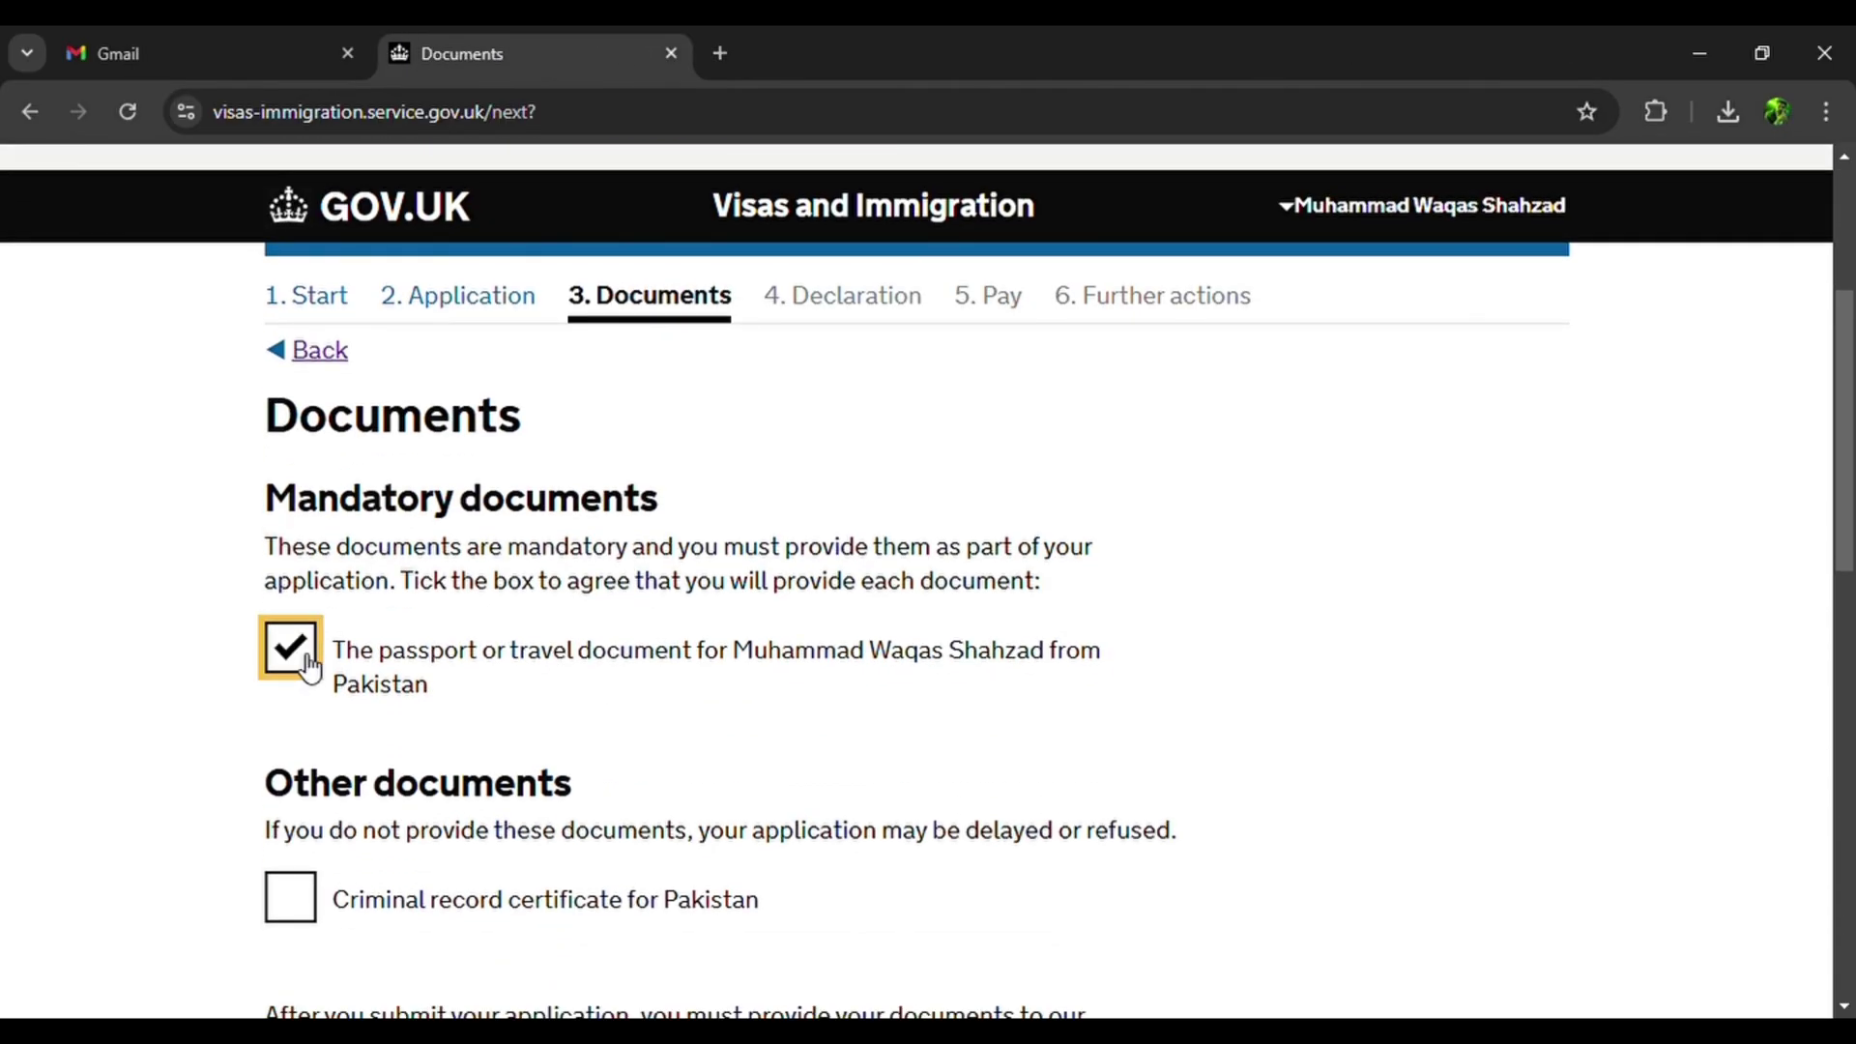
{"action": "scroll", "coordinate": [309, 667], "scroll_direction": "down", "scroll_amount": 2}
{"action": "left_click", "coordinate": [309, 667]}
{"action": "scroll", "coordinate": [305, 677], "scroll_direction": "down", "scroll_amount": 3}
{"action": "scroll", "coordinate": [302, 690], "scroll_direction": "down", "scroll_amount": 4}
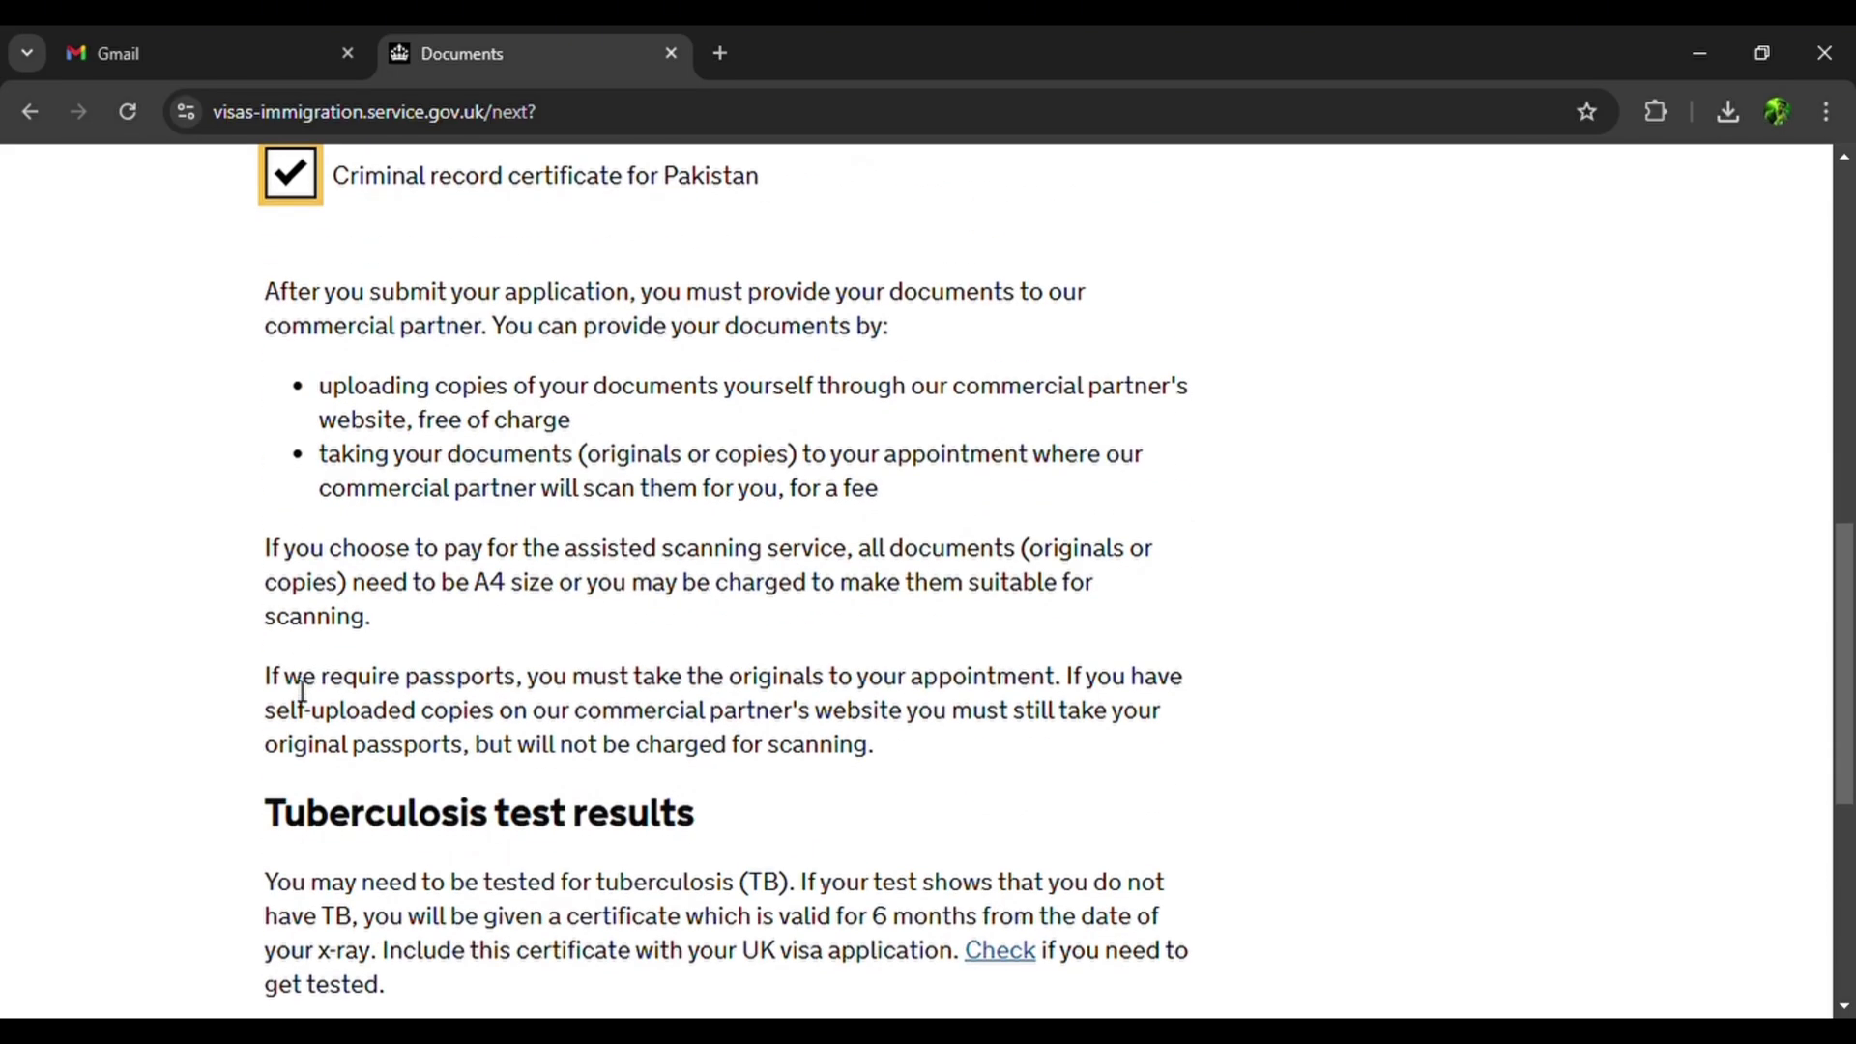
{"action": "scroll", "coordinate": [303, 690], "scroll_direction": "up", "scroll_amount": 3}
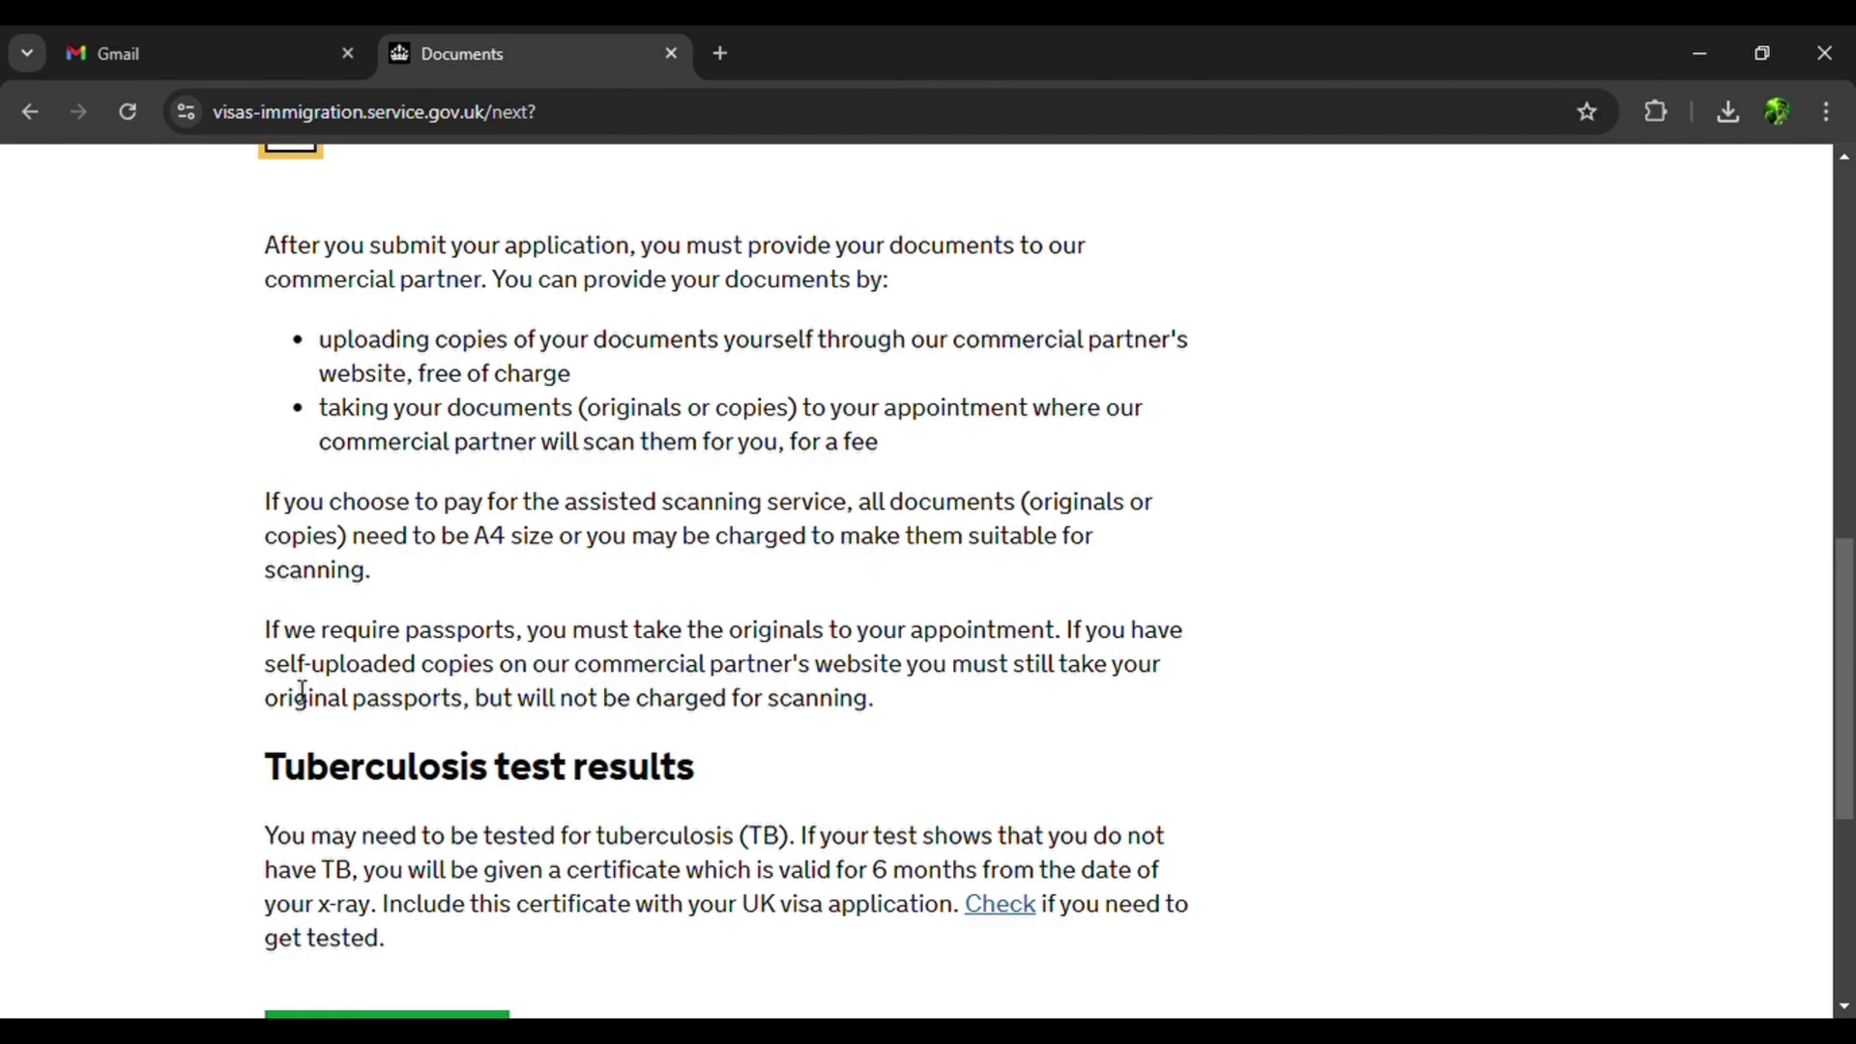
{"action": "scroll", "coordinate": [301, 692], "scroll_direction": "down", "scroll_amount": 1}
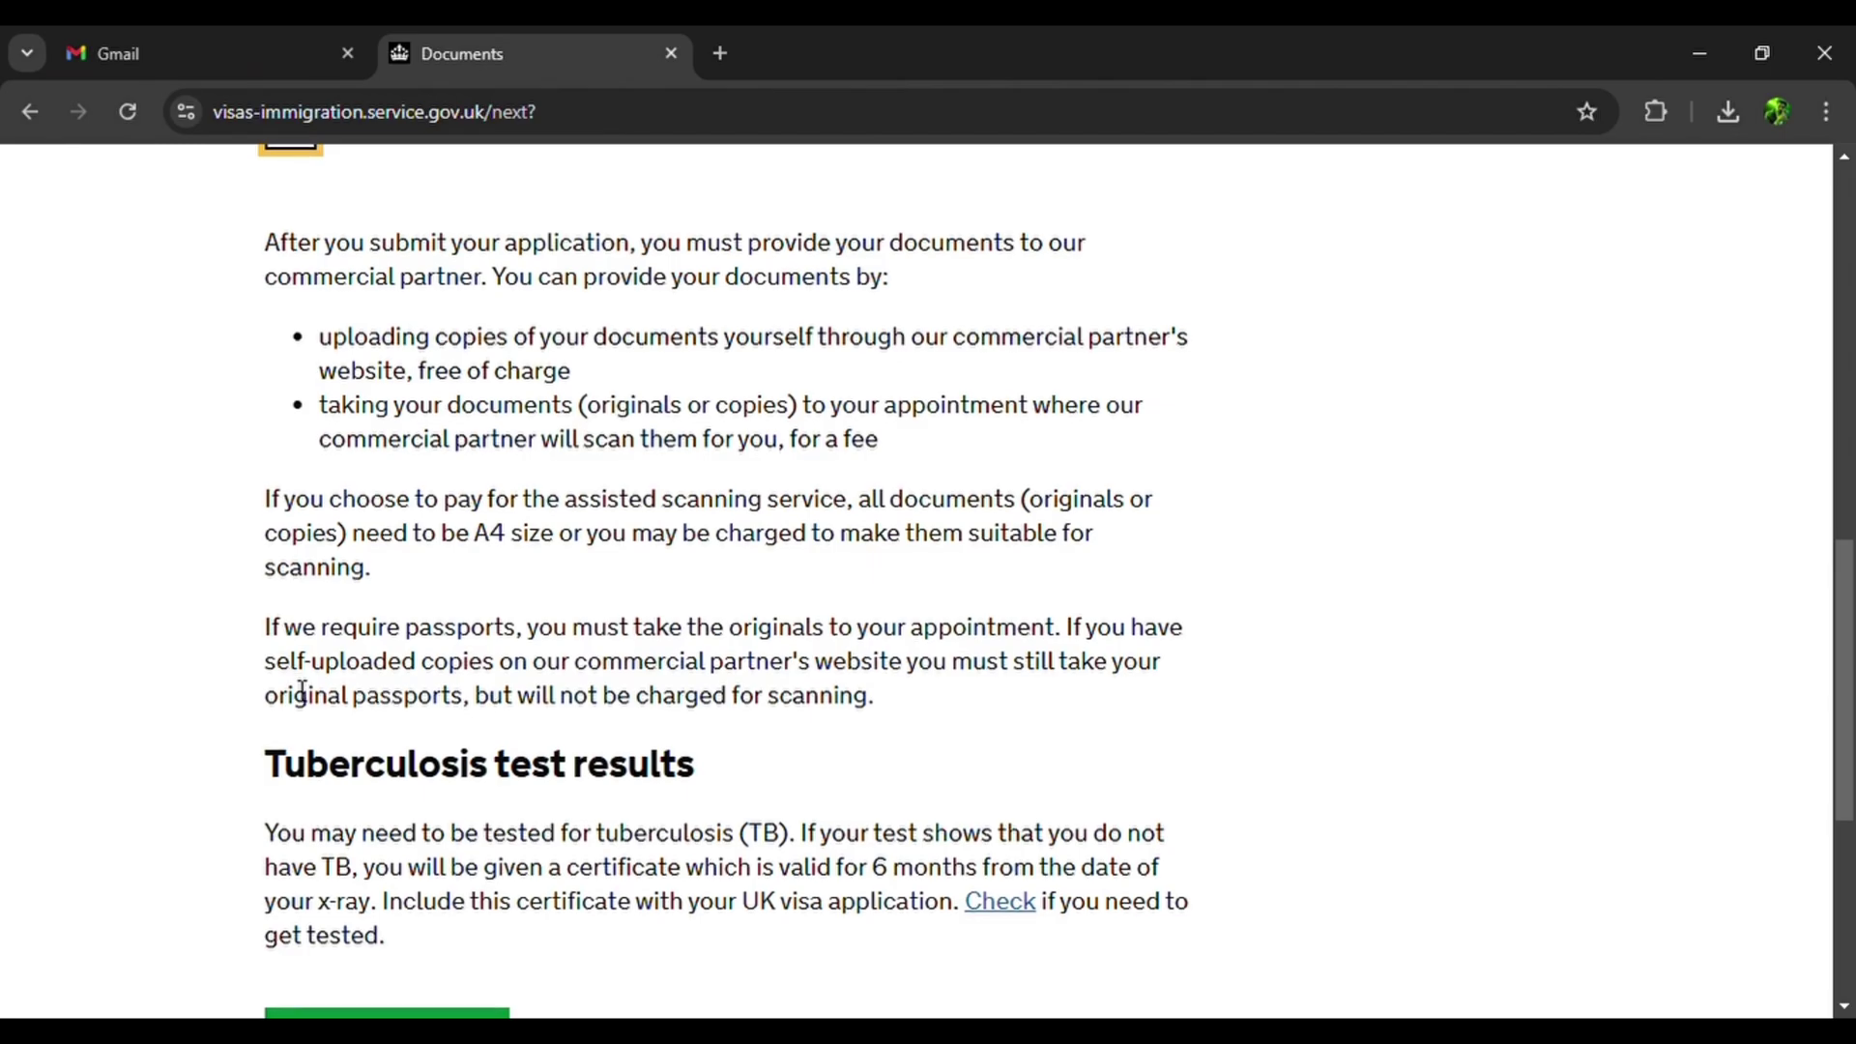
{"action": "scroll", "coordinate": [302, 692], "scroll_direction": "down", "scroll_amount": 1}
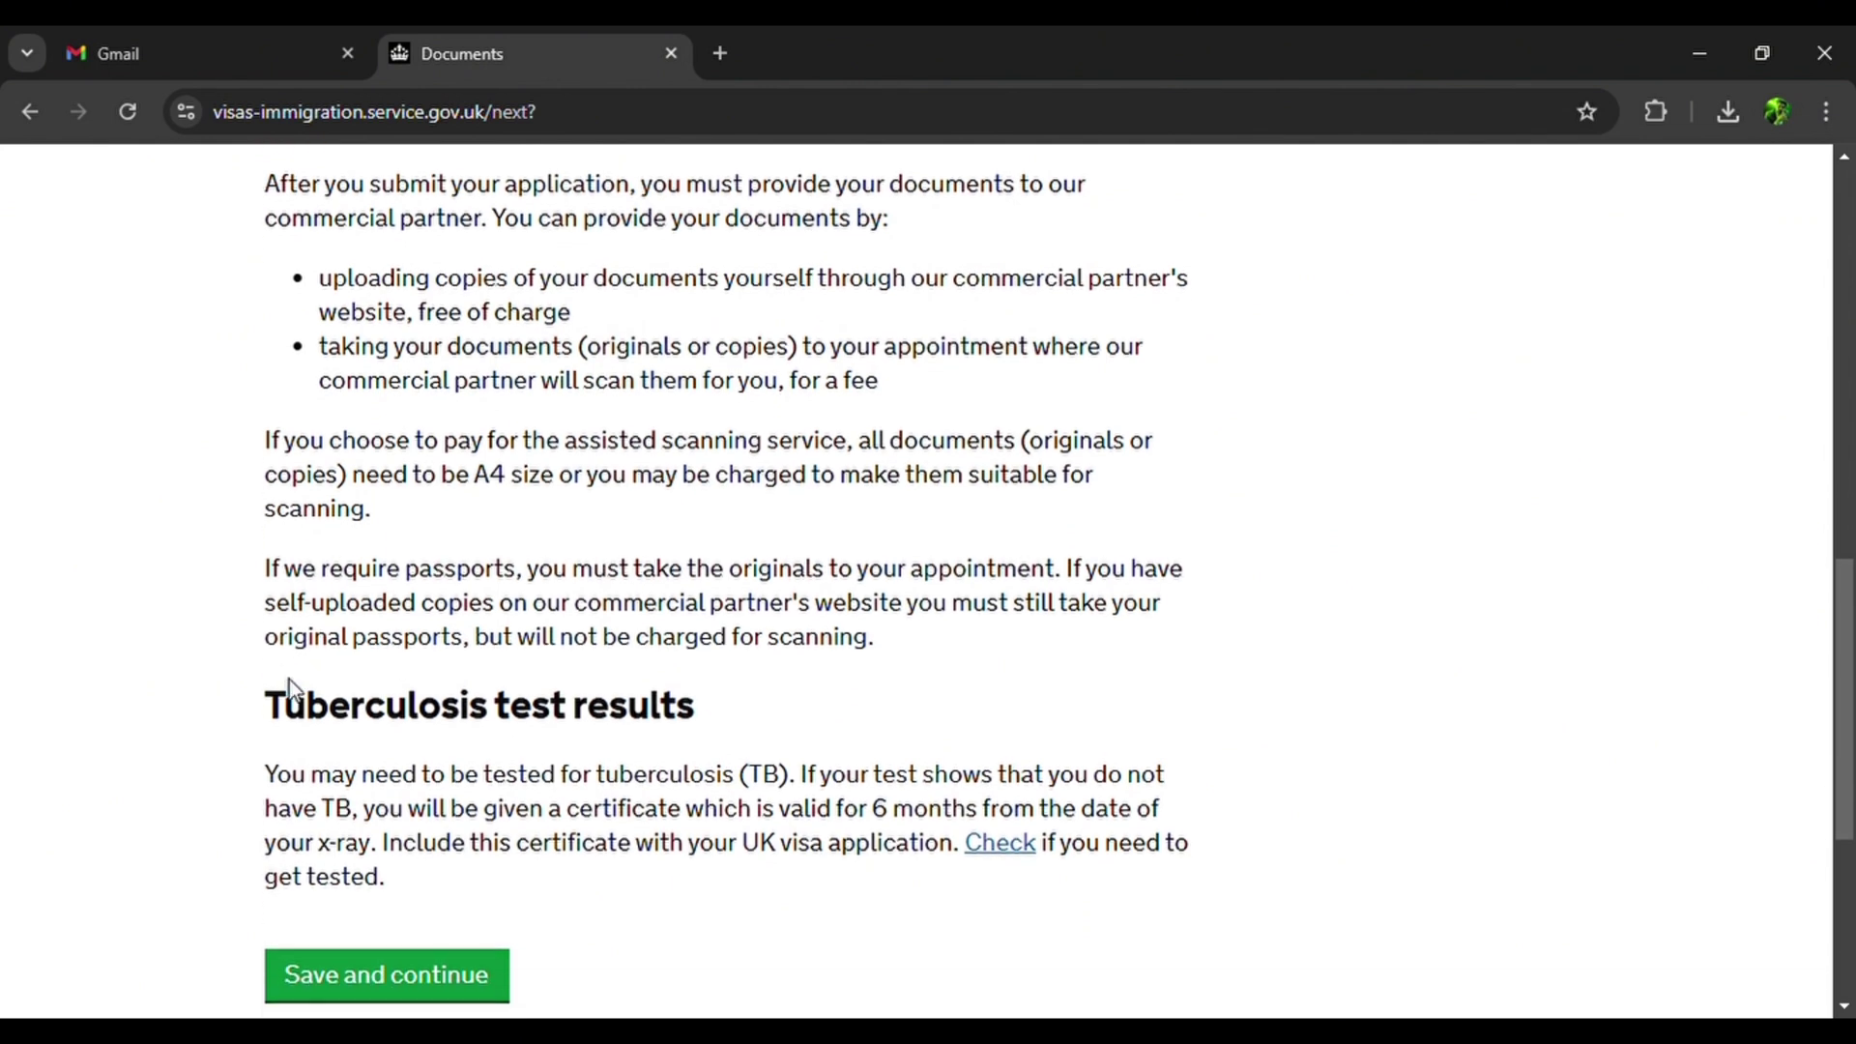
{"action": "scroll", "coordinate": [452, 715], "scroll_direction": "down", "scroll_amount": 3}
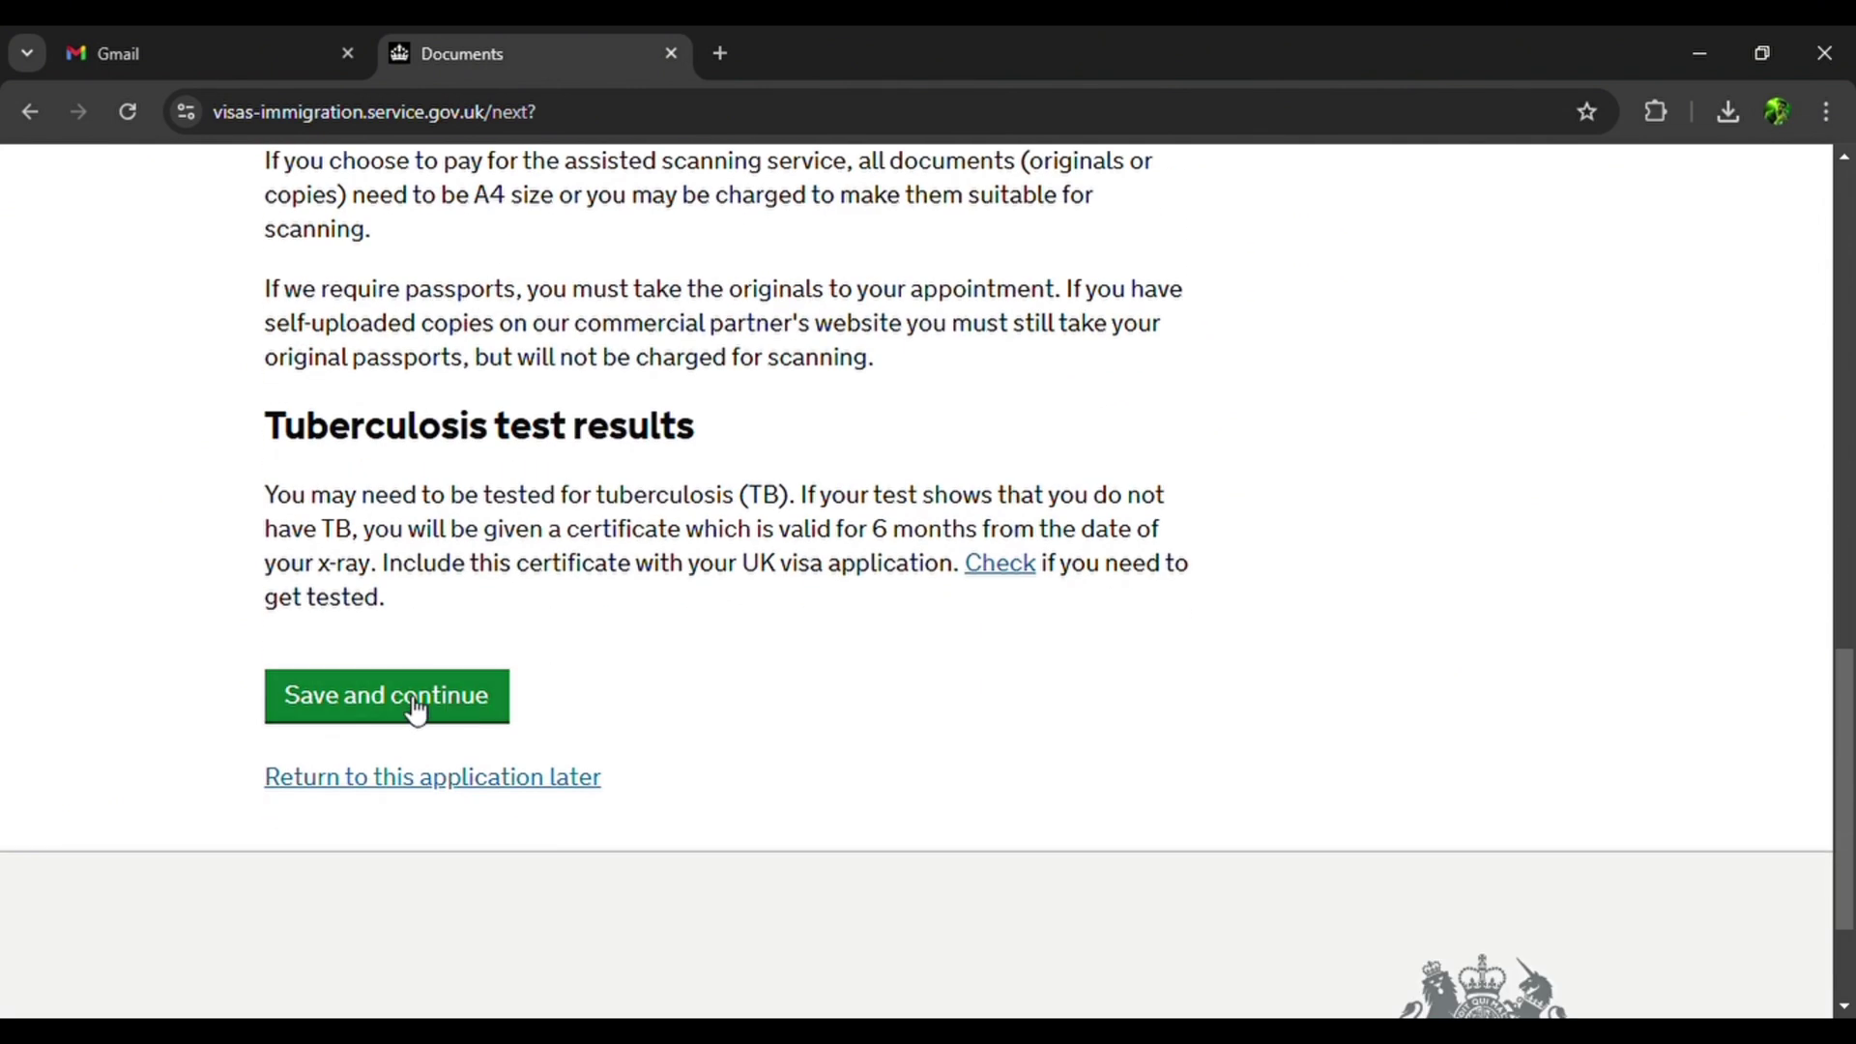
{"action": "left_click", "coordinate": [381, 706]}
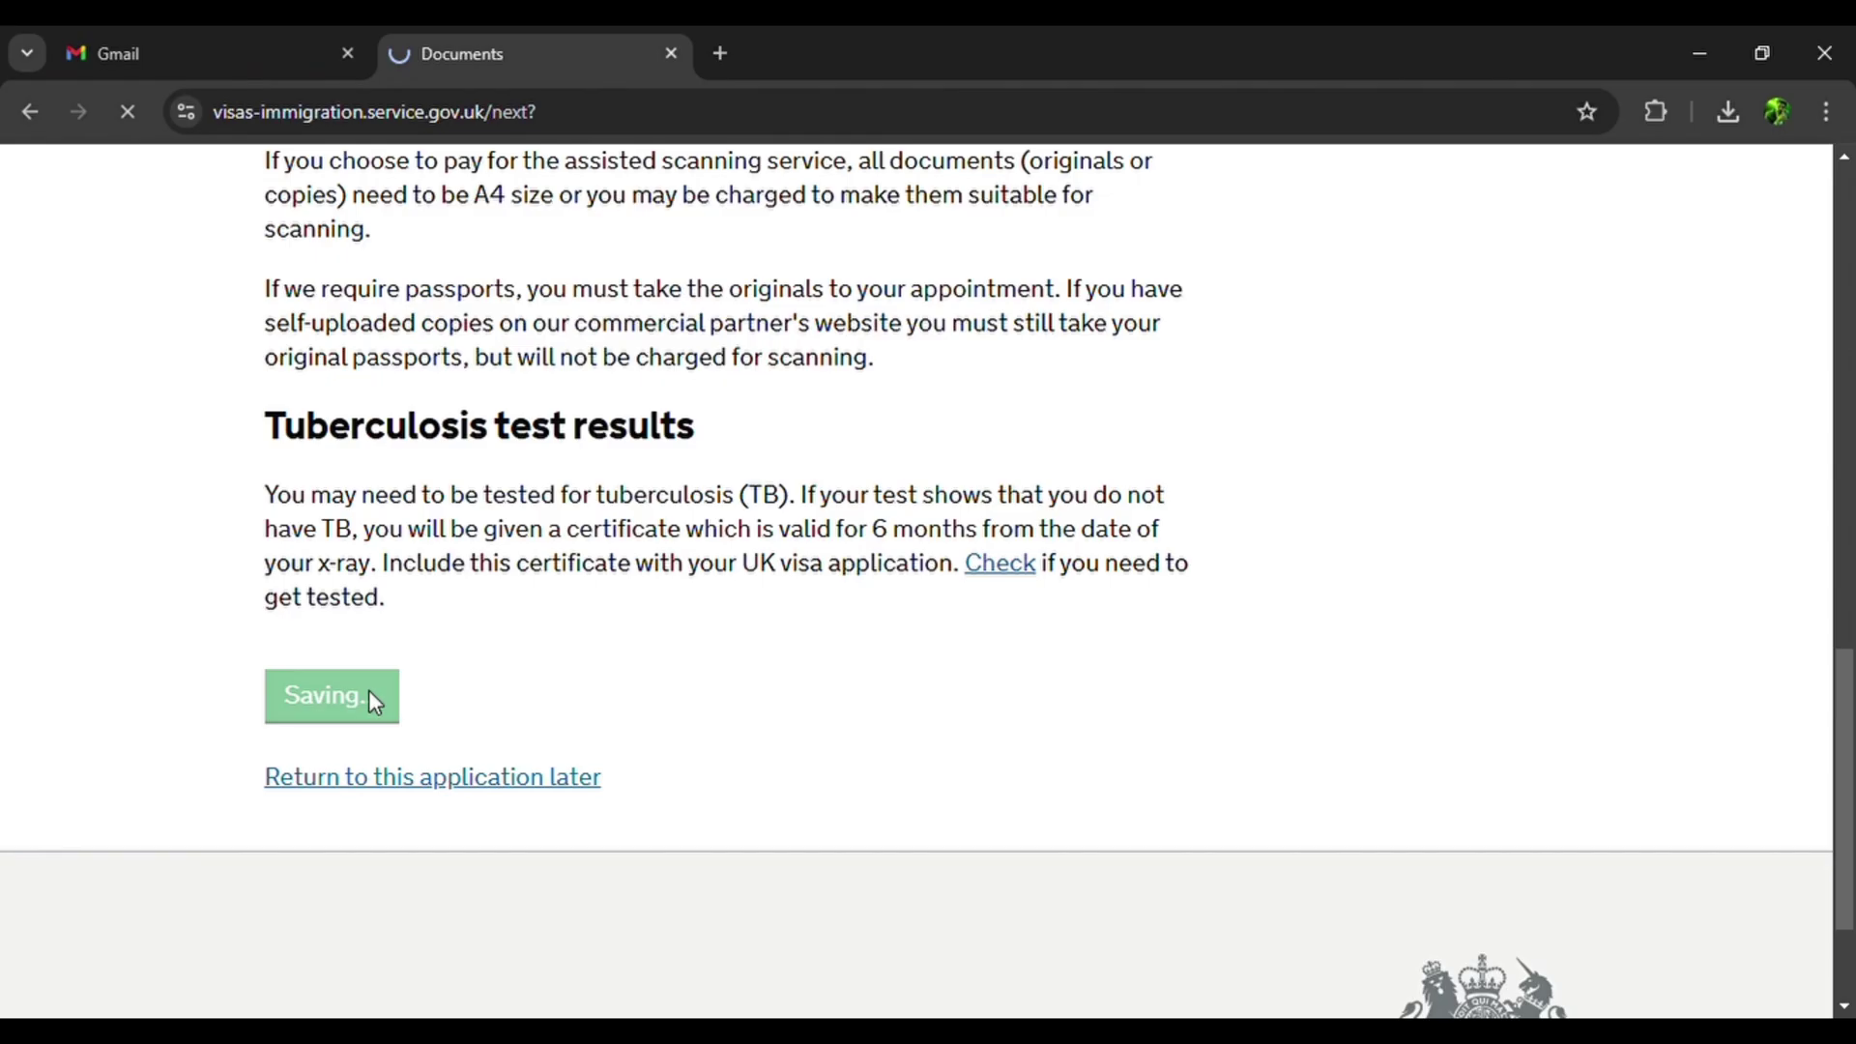
{"action": "scroll", "coordinate": [381, 701], "scroll_direction": "down", "scroll_amount": 5}
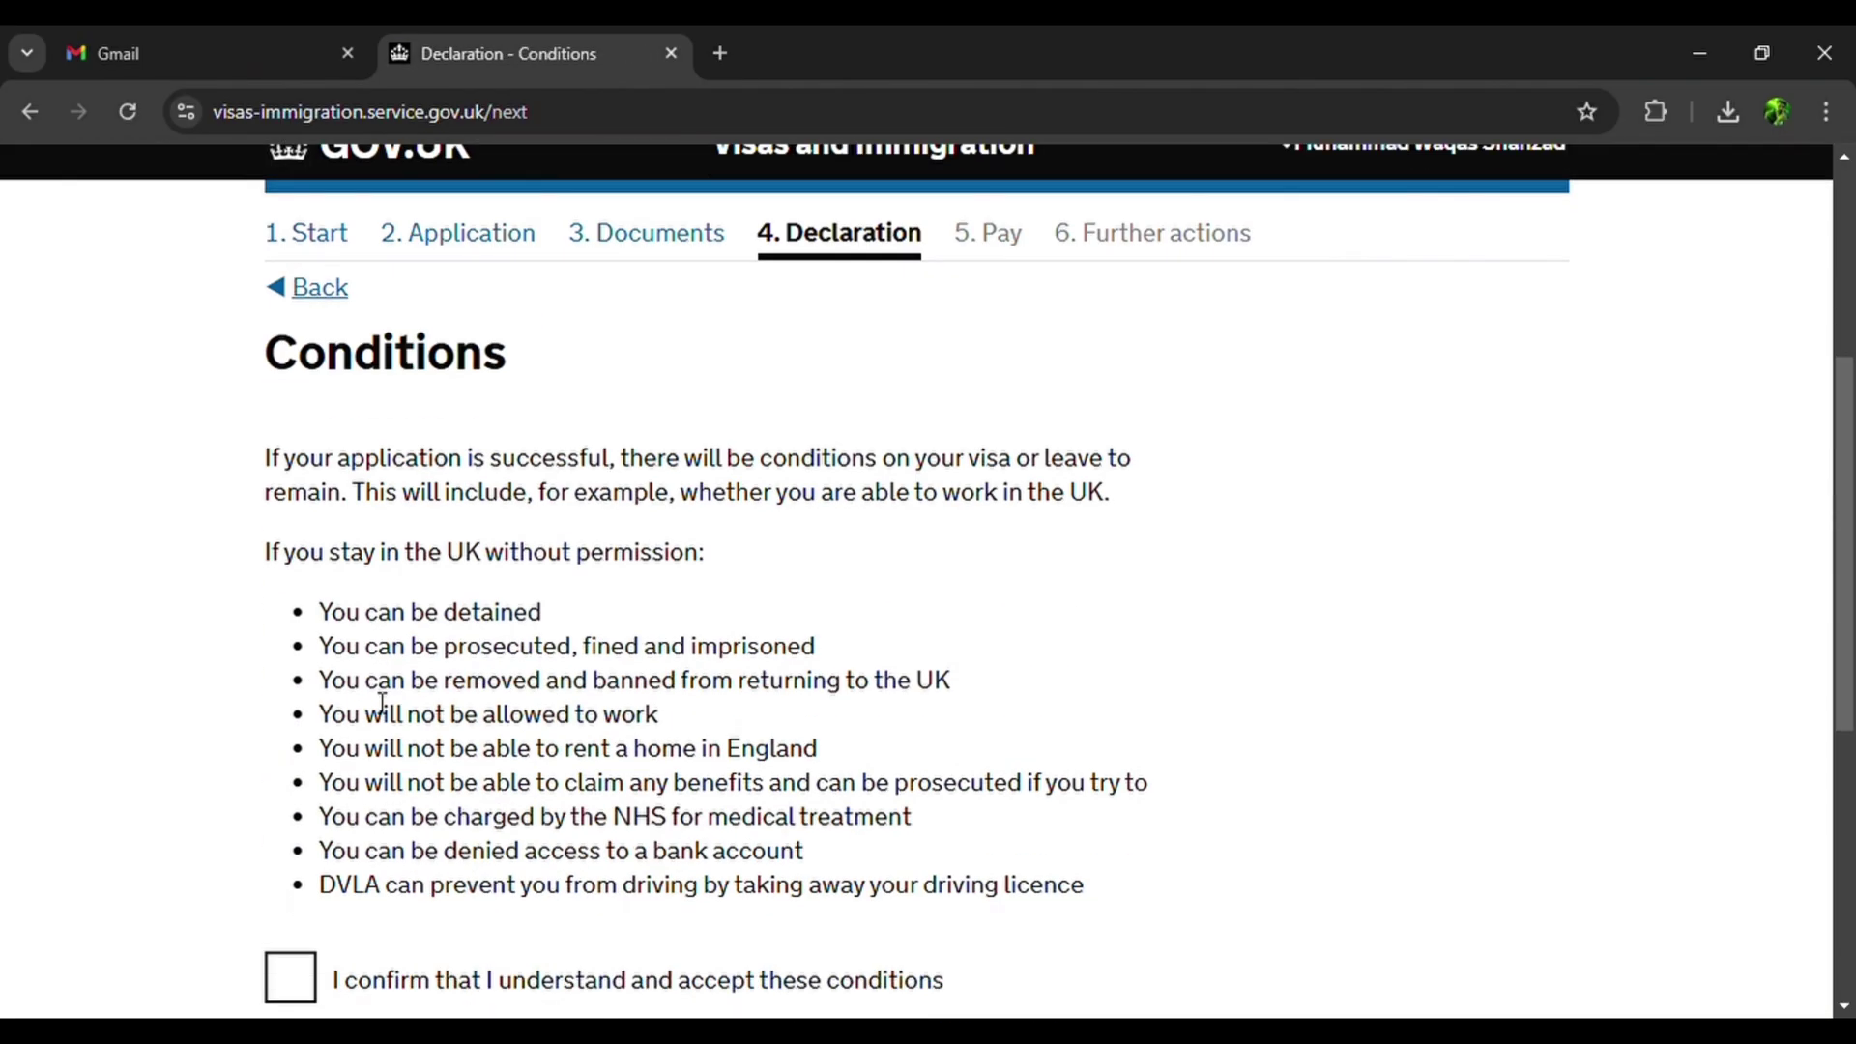
Accept the visa conditions and save.
{"action": "scroll", "coordinate": [382, 702], "scroll_direction": "down", "scroll_amount": 3}
{"action": "left_click", "coordinate": [290, 757]}
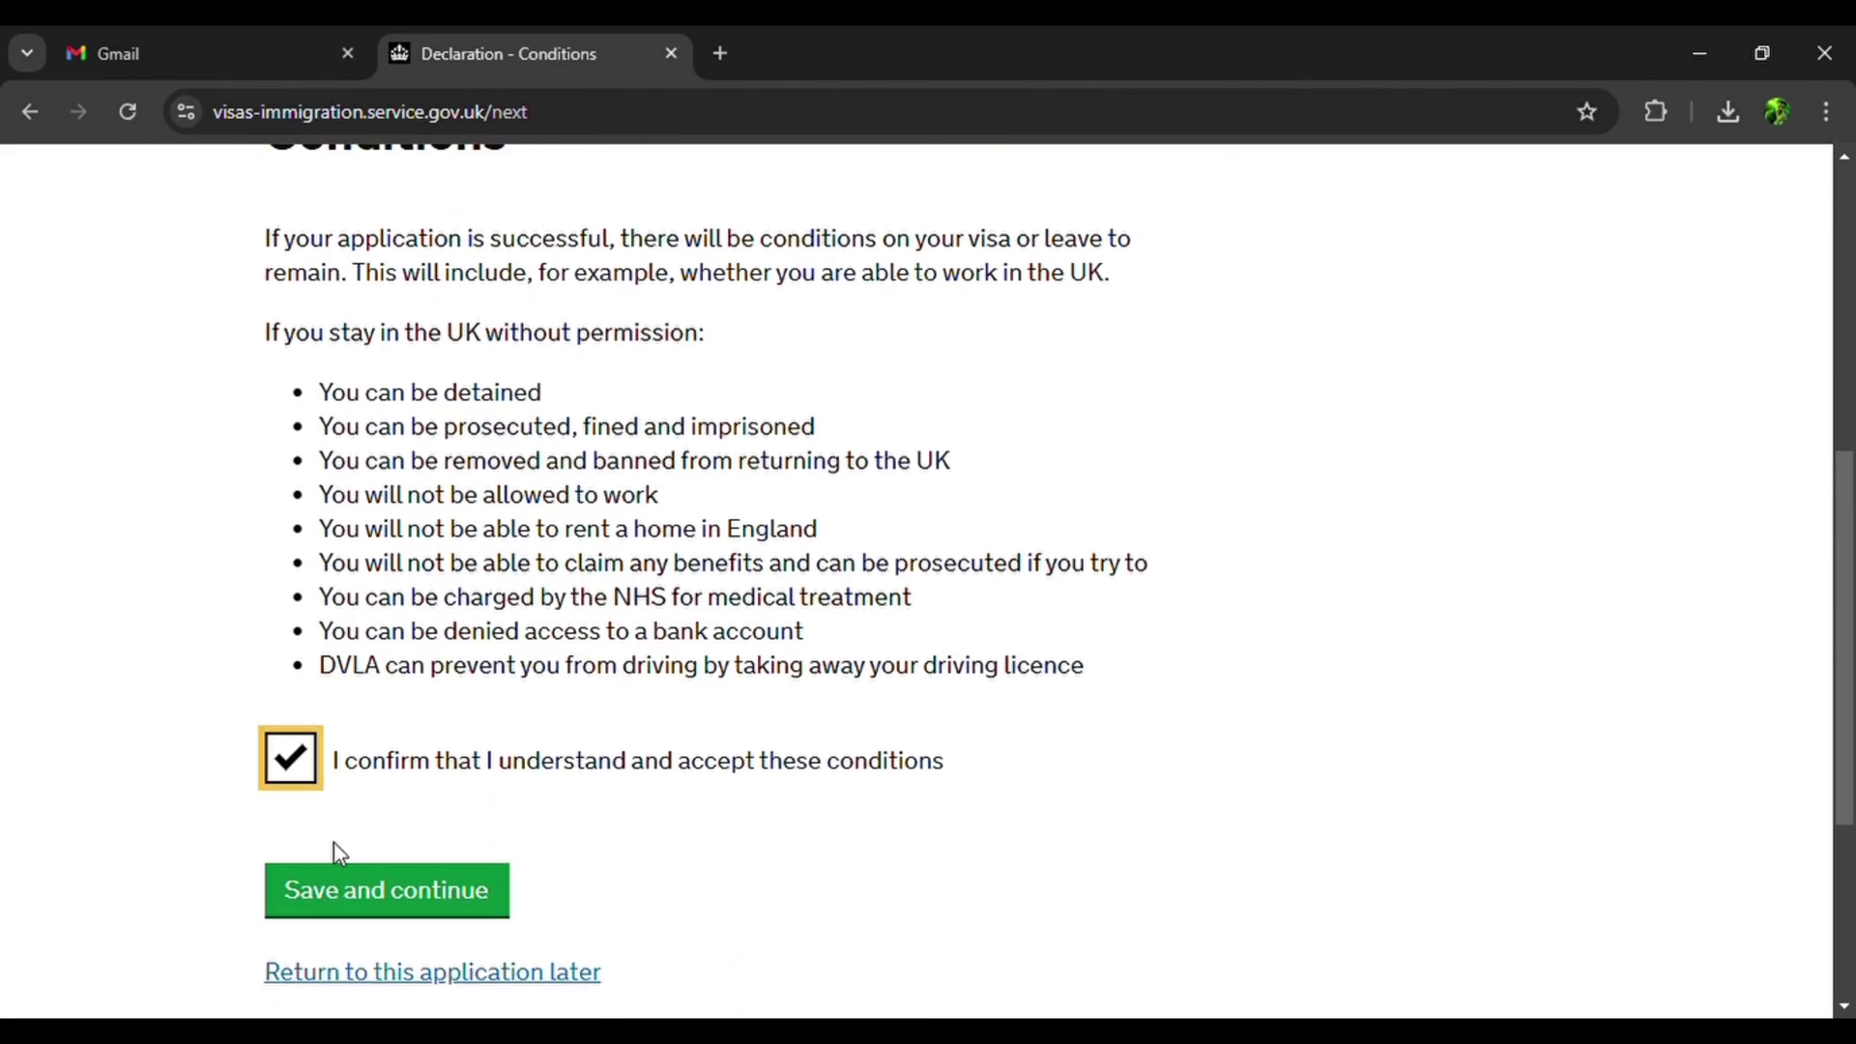
{"action": "left_click", "coordinate": [371, 908]}
Sign the declaration as the applicant aged 18 or over and confirm the answers.
{"action": "scroll", "coordinate": [367, 903], "scroll_direction": "down", "scroll_amount": 5}
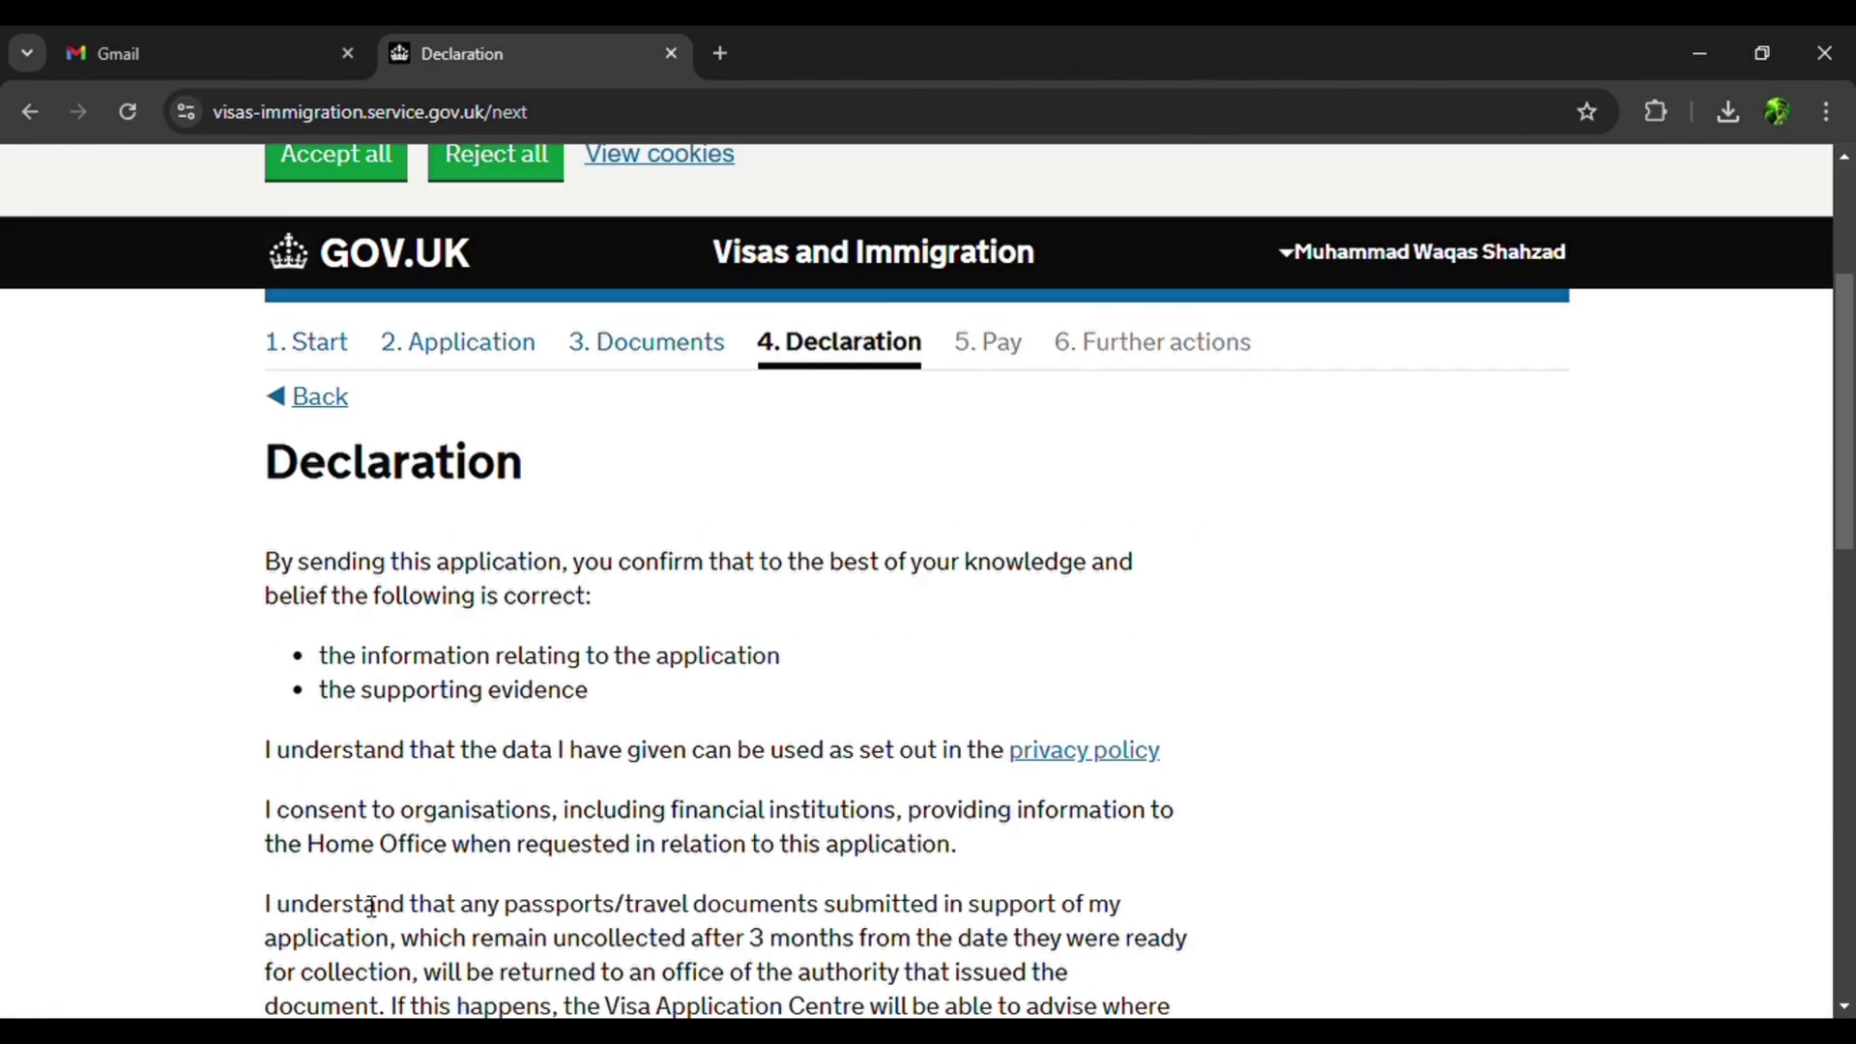
{"action": "scroll", "coordinate": [371, 909], "scroll_direction": "down", "scroll_amount": 6}
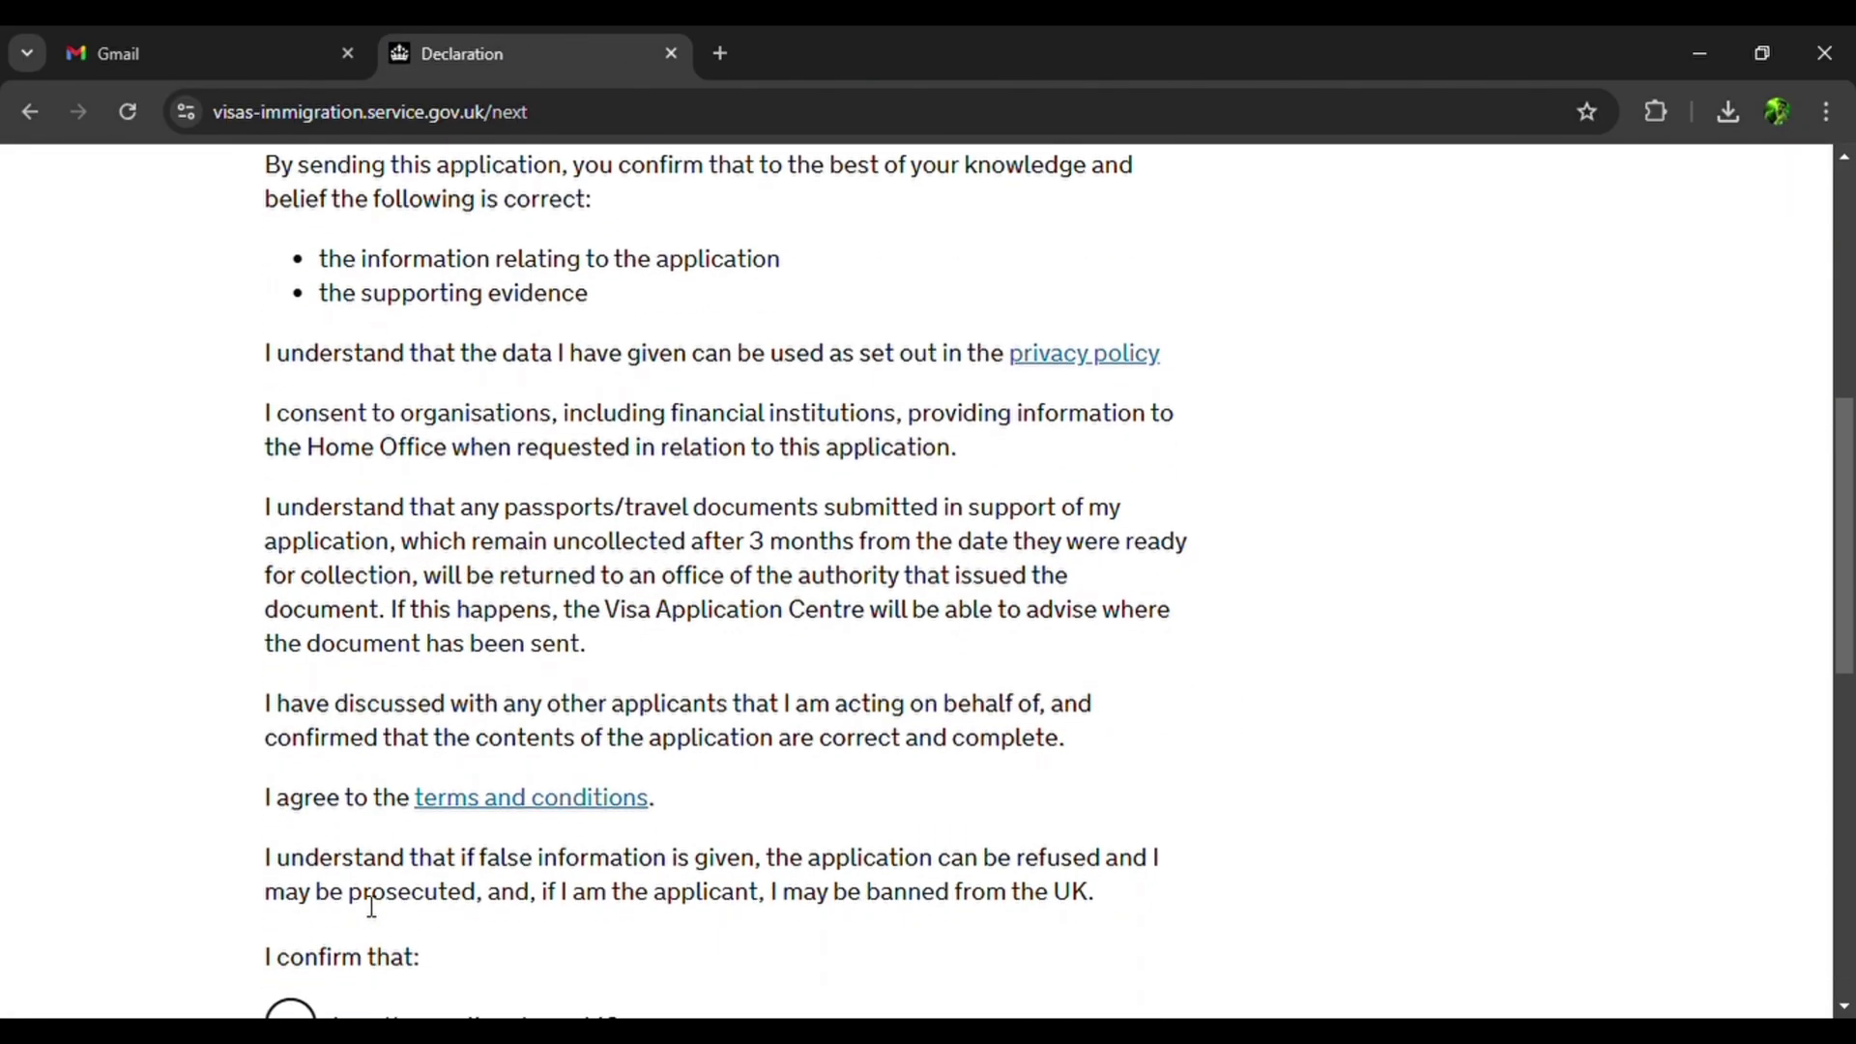
{"action": "scroll", "coordinate": [613, 651], "scroll_direction": "down", "scroll_amount": 3}
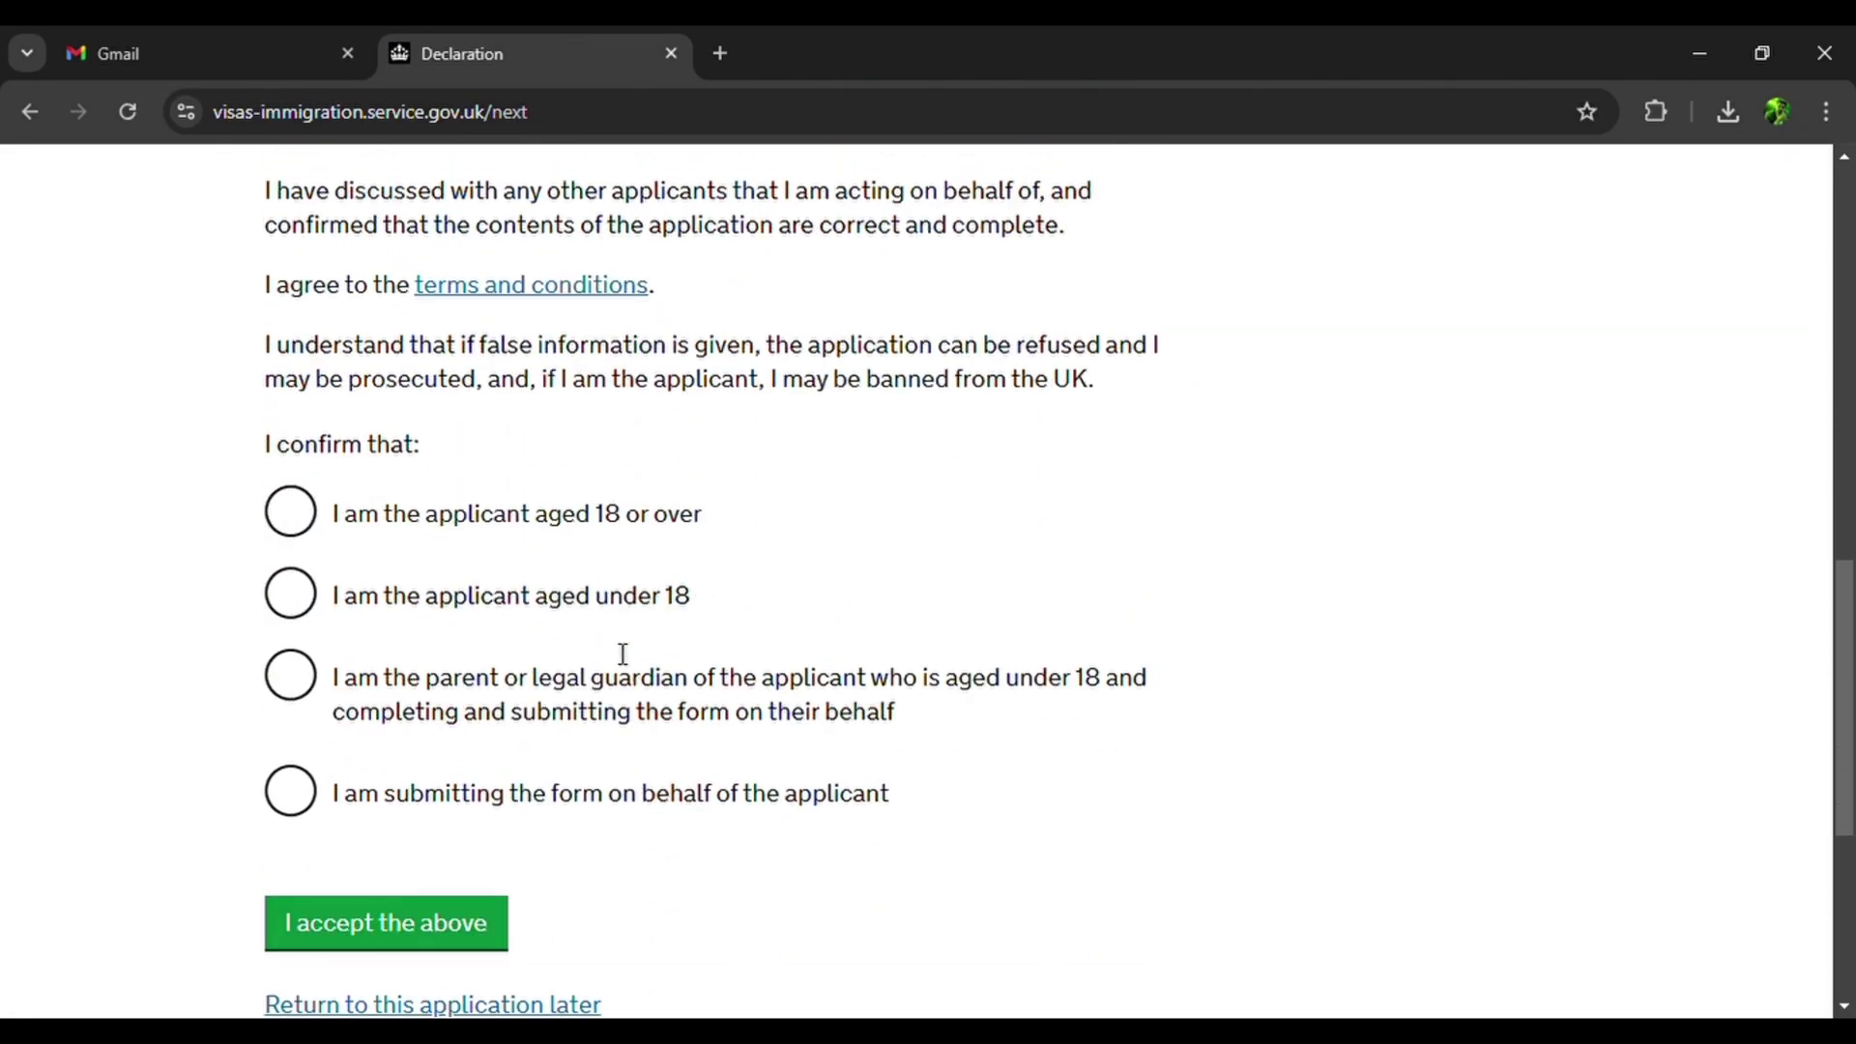
{"action": "left_click", "coordinate": [290, 505]}
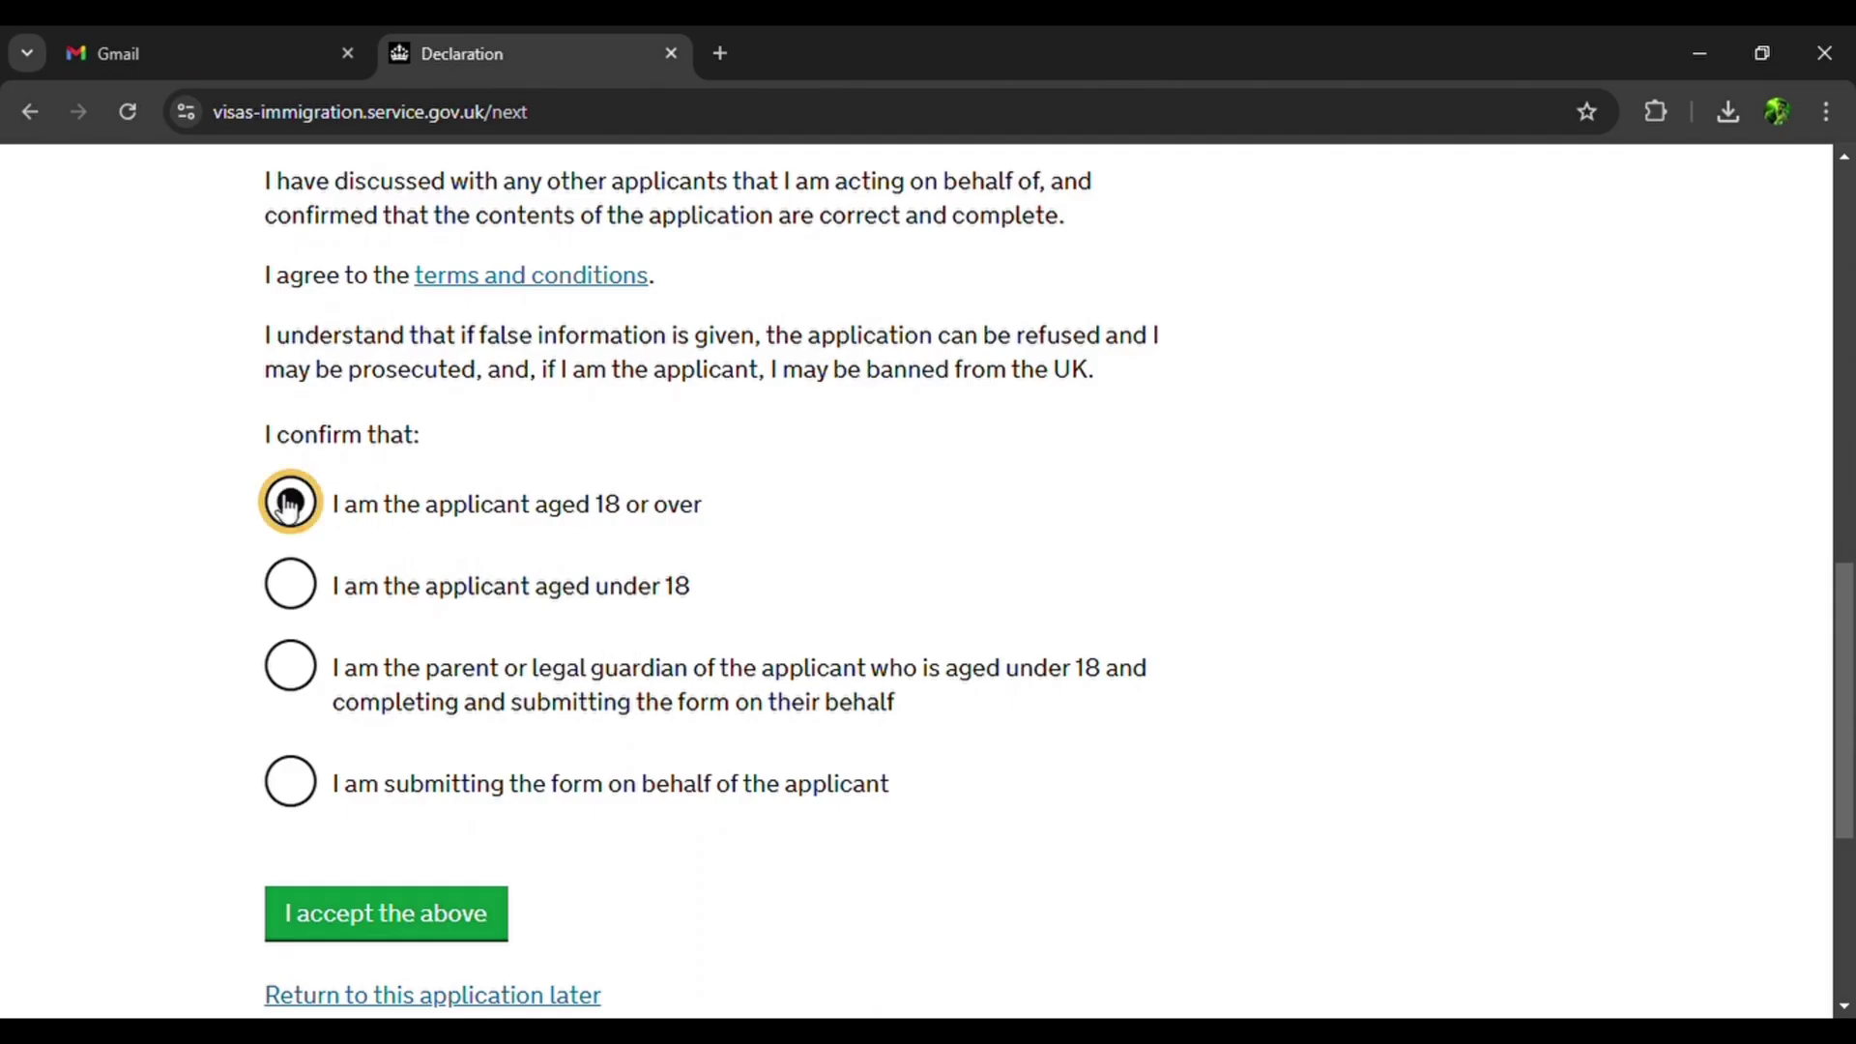
{"action": "left_click", "coordinate": [423, 913]}
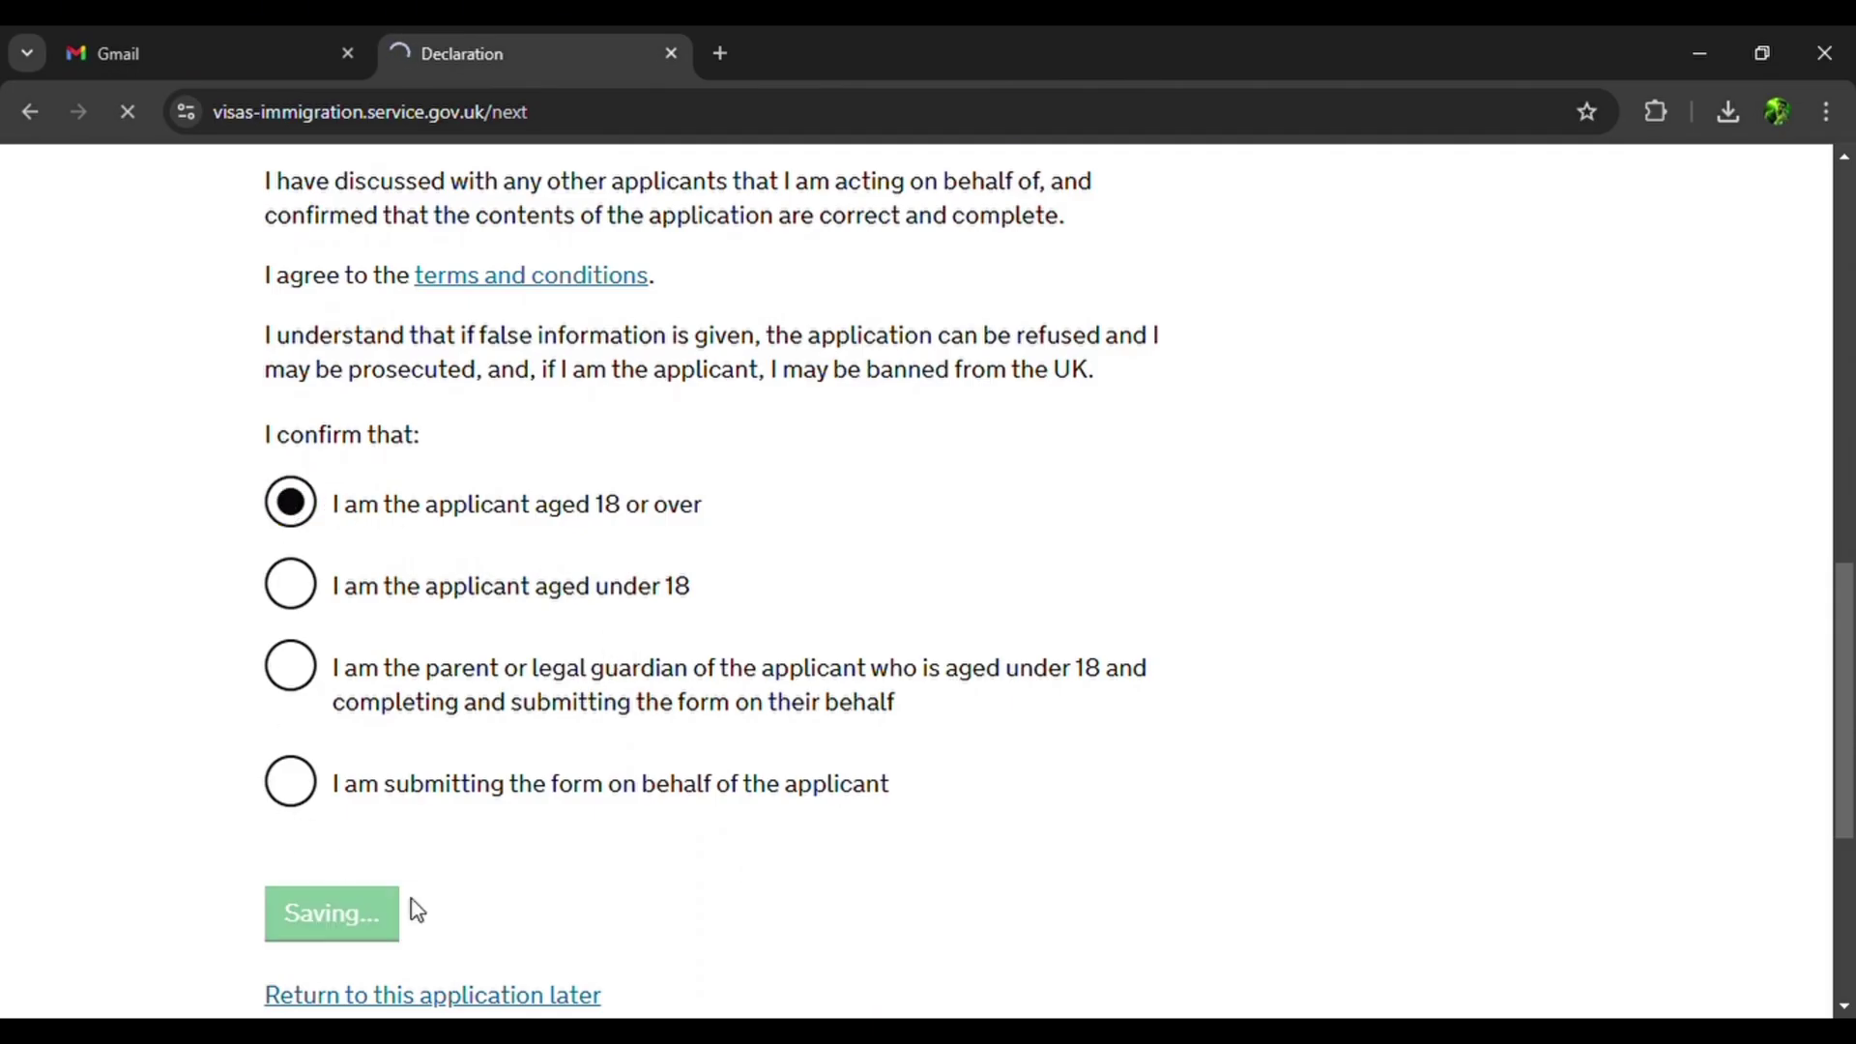
{"action": "scroll", "coordinate": [423, 912], "scroll_direction": "down", "scroll_amount": 5}
{"action": "scroll", "coordinate": [424, 911], "scroll_direction": "down", "scroll_amount": 7}
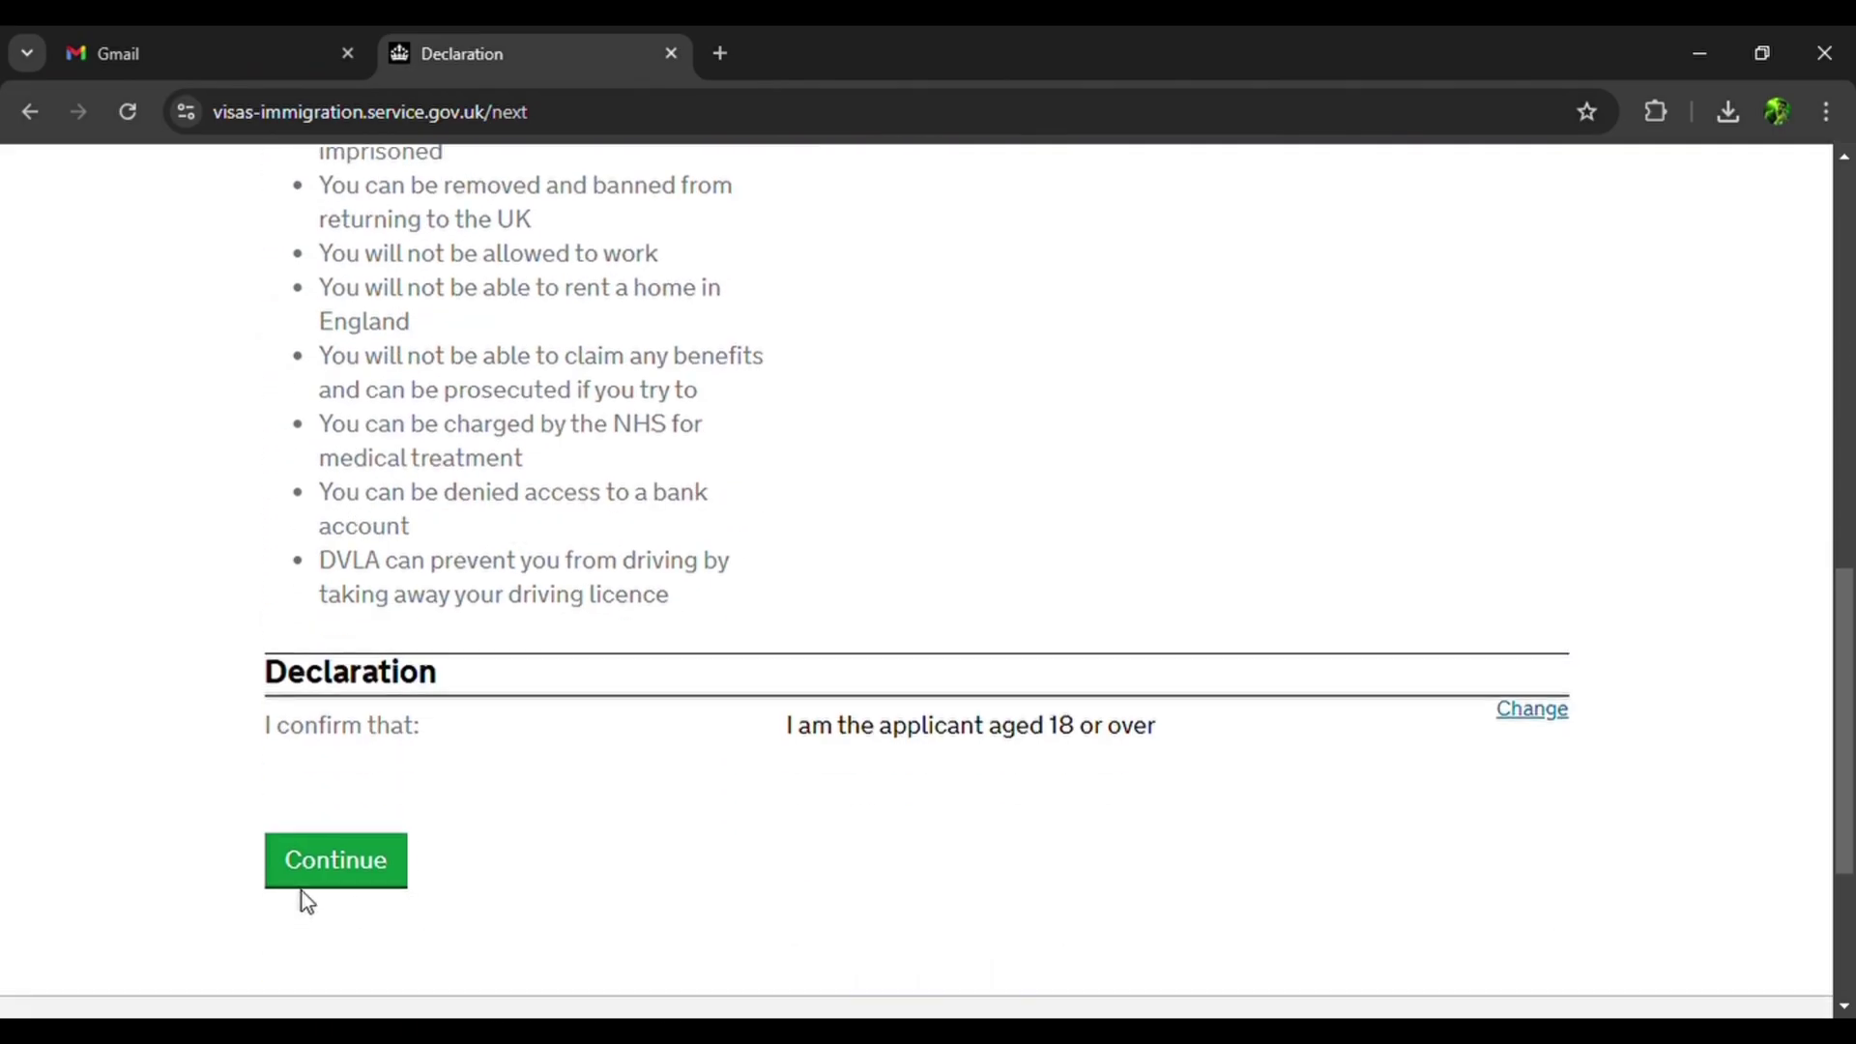
{"action": "left_click", "coordinate": [323, 878]}
{"action": "scroll", "coordinate": [327, 878], "scroll_direction": "down", "scroll_amount": 3}
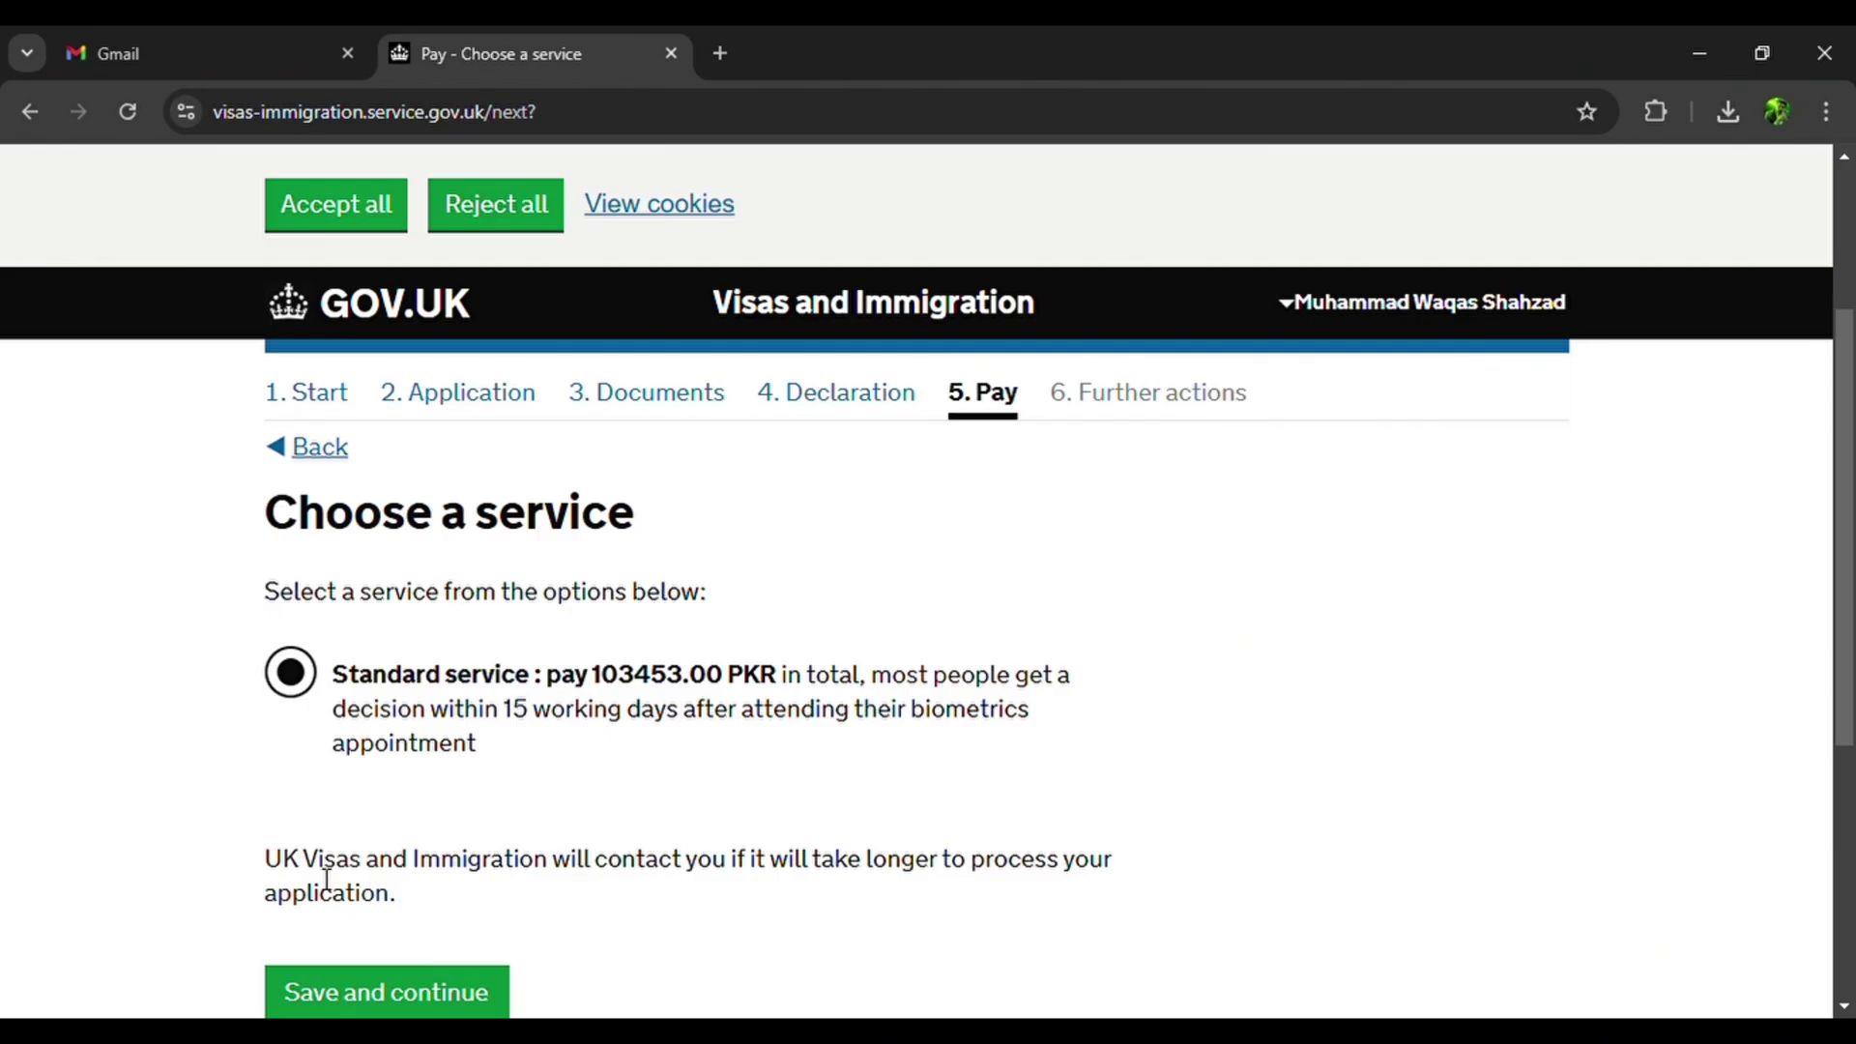
Keep the Standard service and save to show the 103453.00 PKR payment summary.
{"action": "scroll", "coordinate": [326, 877], "scroll_direction": "down", "scroll_amount": 2}
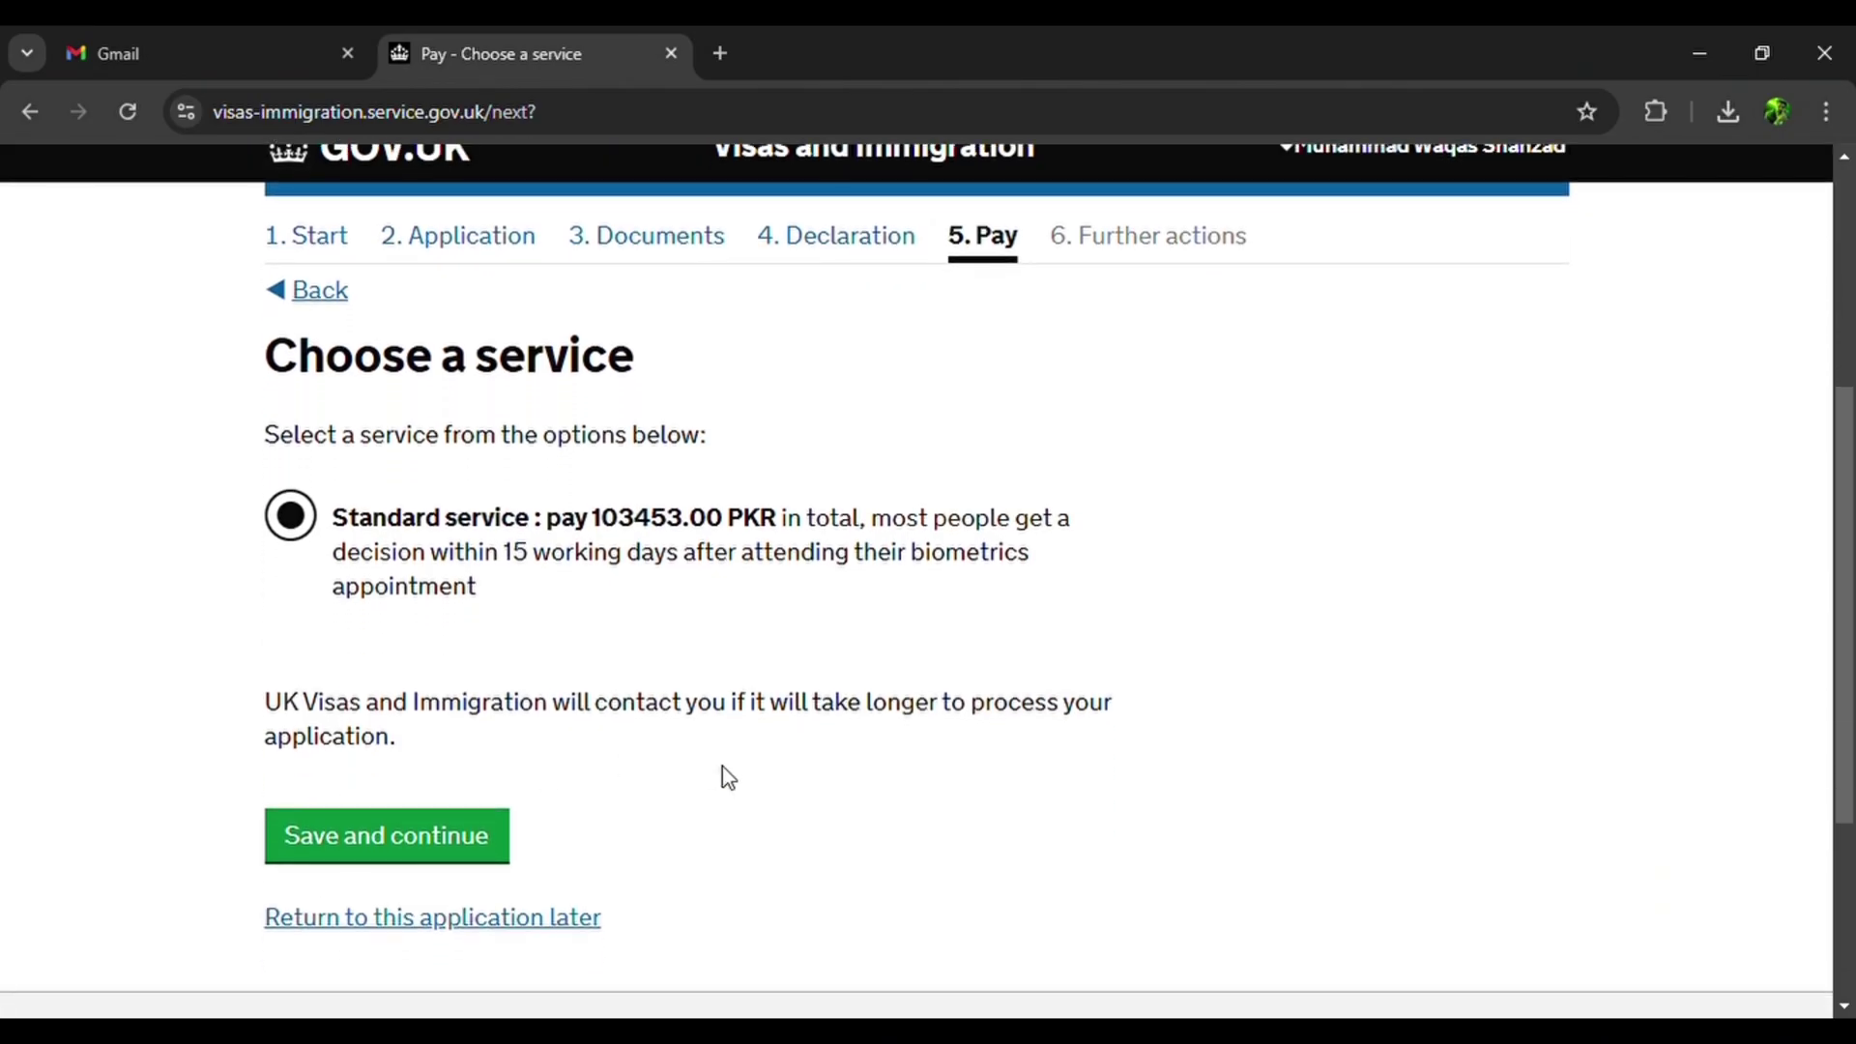
{"action": "left_click", "coordinate": [404, 853]}
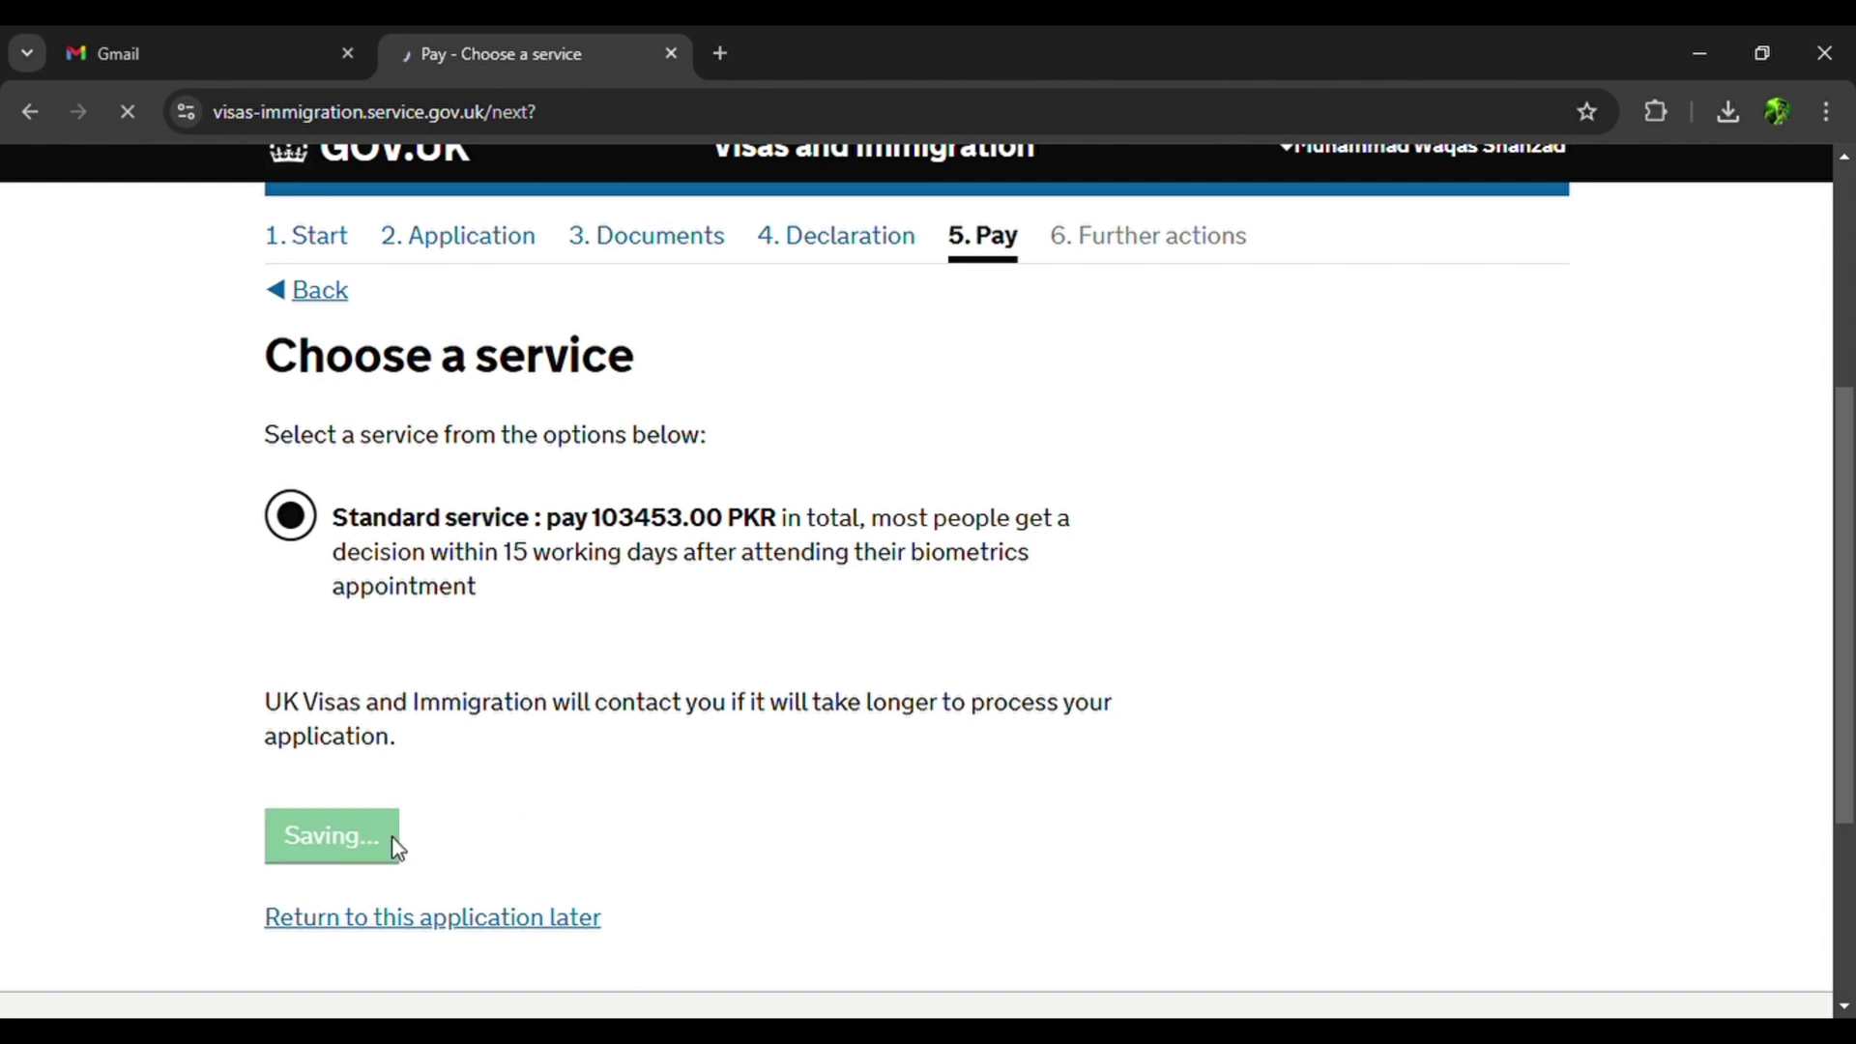
{"action": "scroll", "coordinate": [398, 839], "scroll_direction": "down", "scroll_amount": 6}
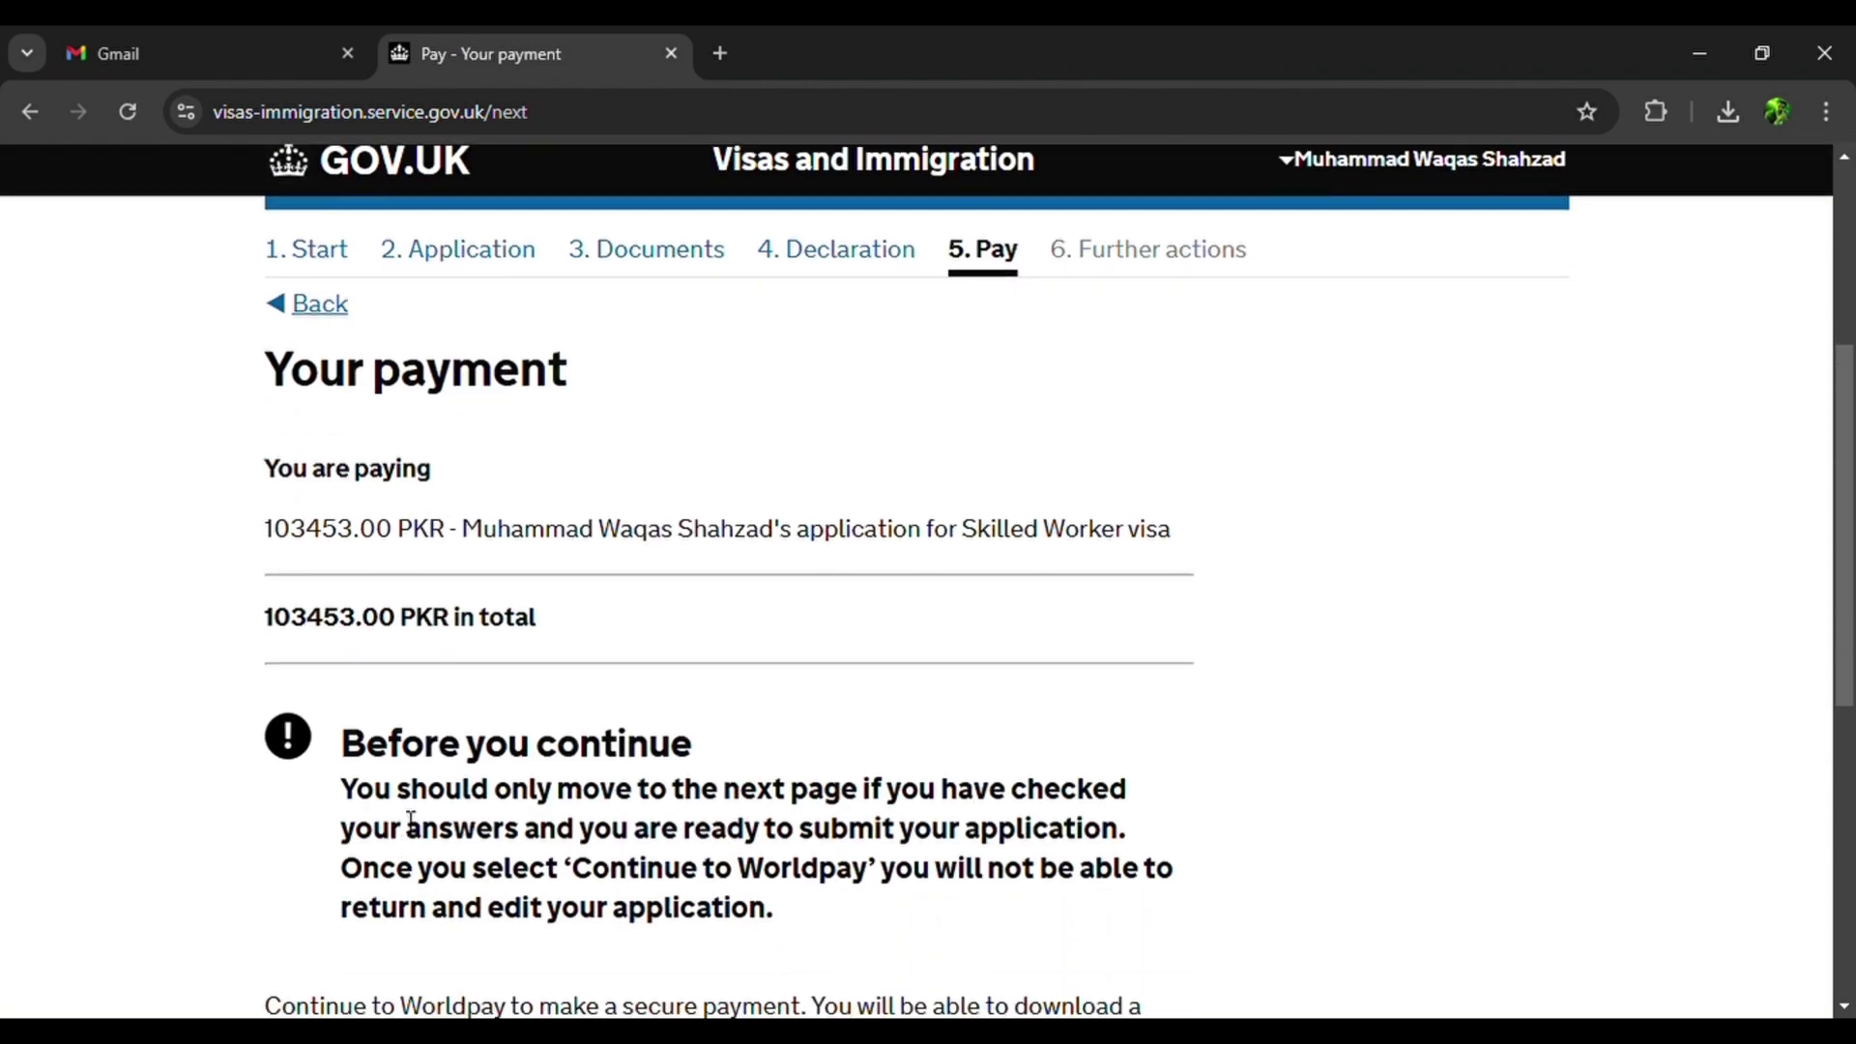
{"action": "scroll", "coordinate": [406, 820], "scroll_direction": "down", "scroll_amount": 1}
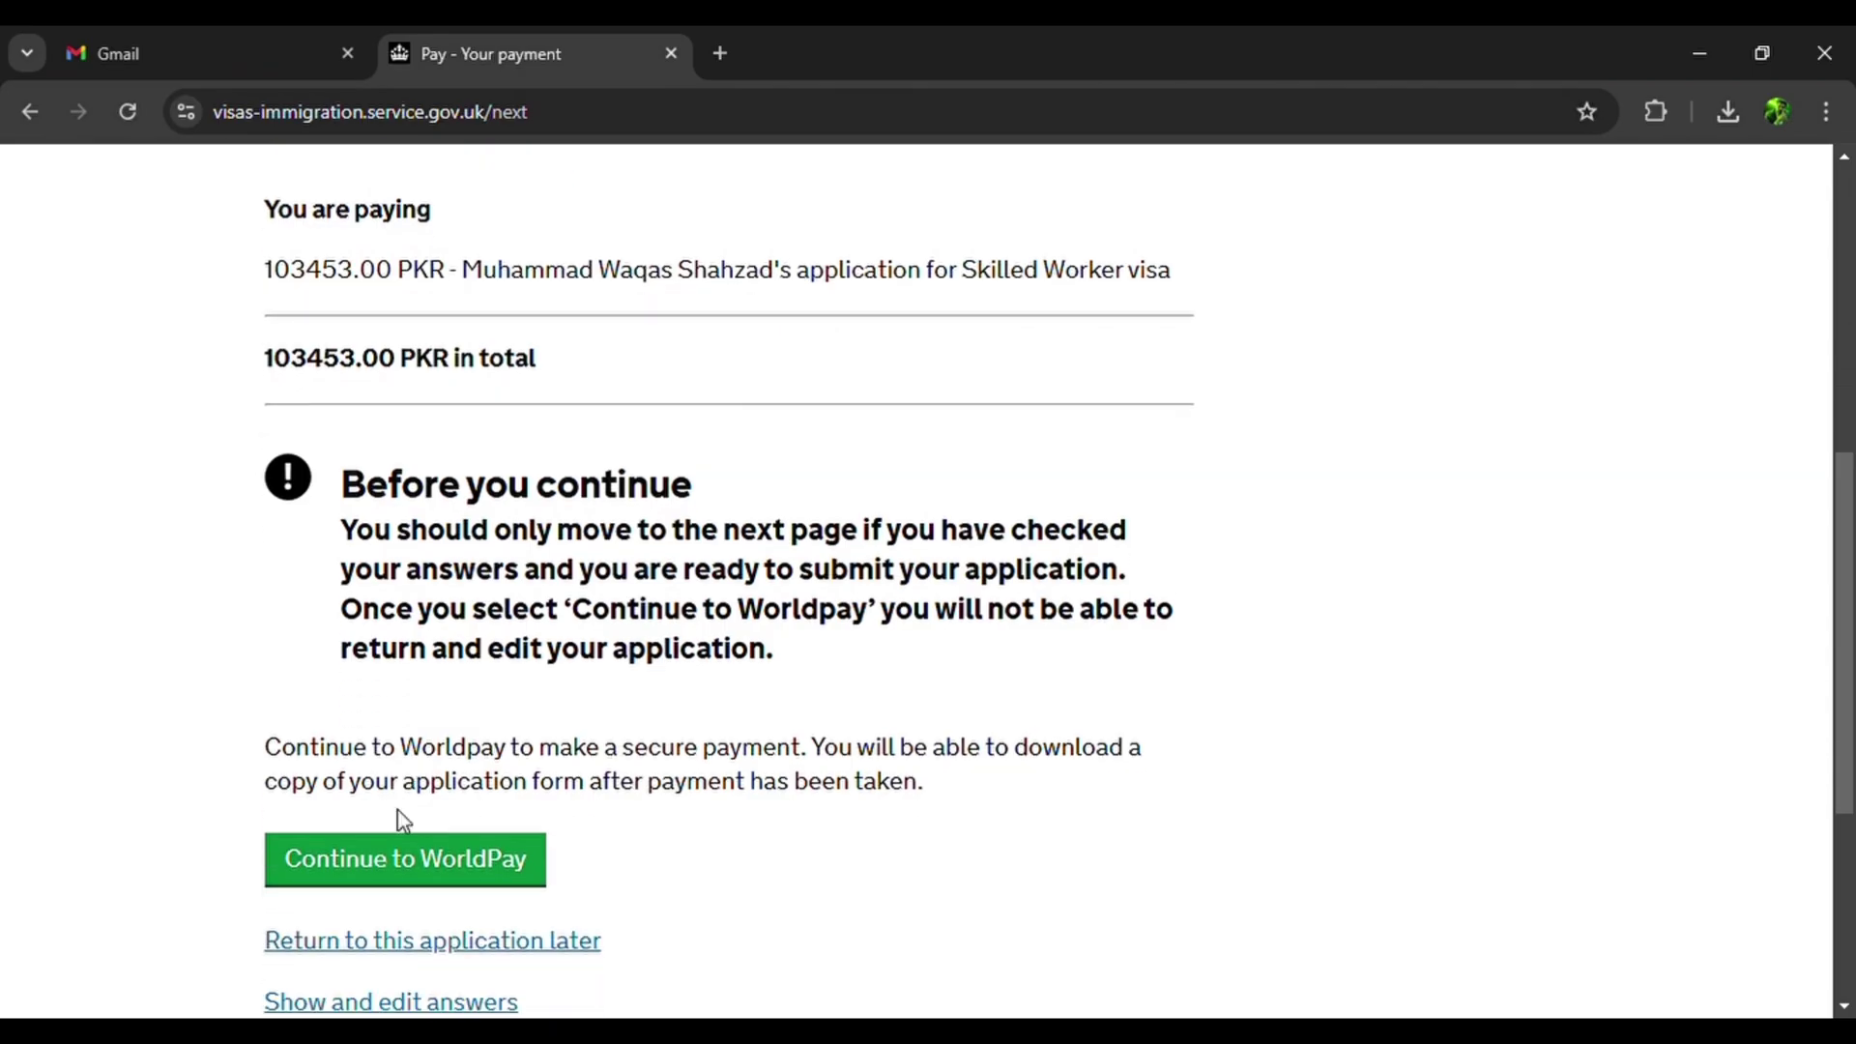
Pay the 103453.00 PKR visa fee through Worldpay.
{"action": "left_click", "coordinate": [423, 880]}
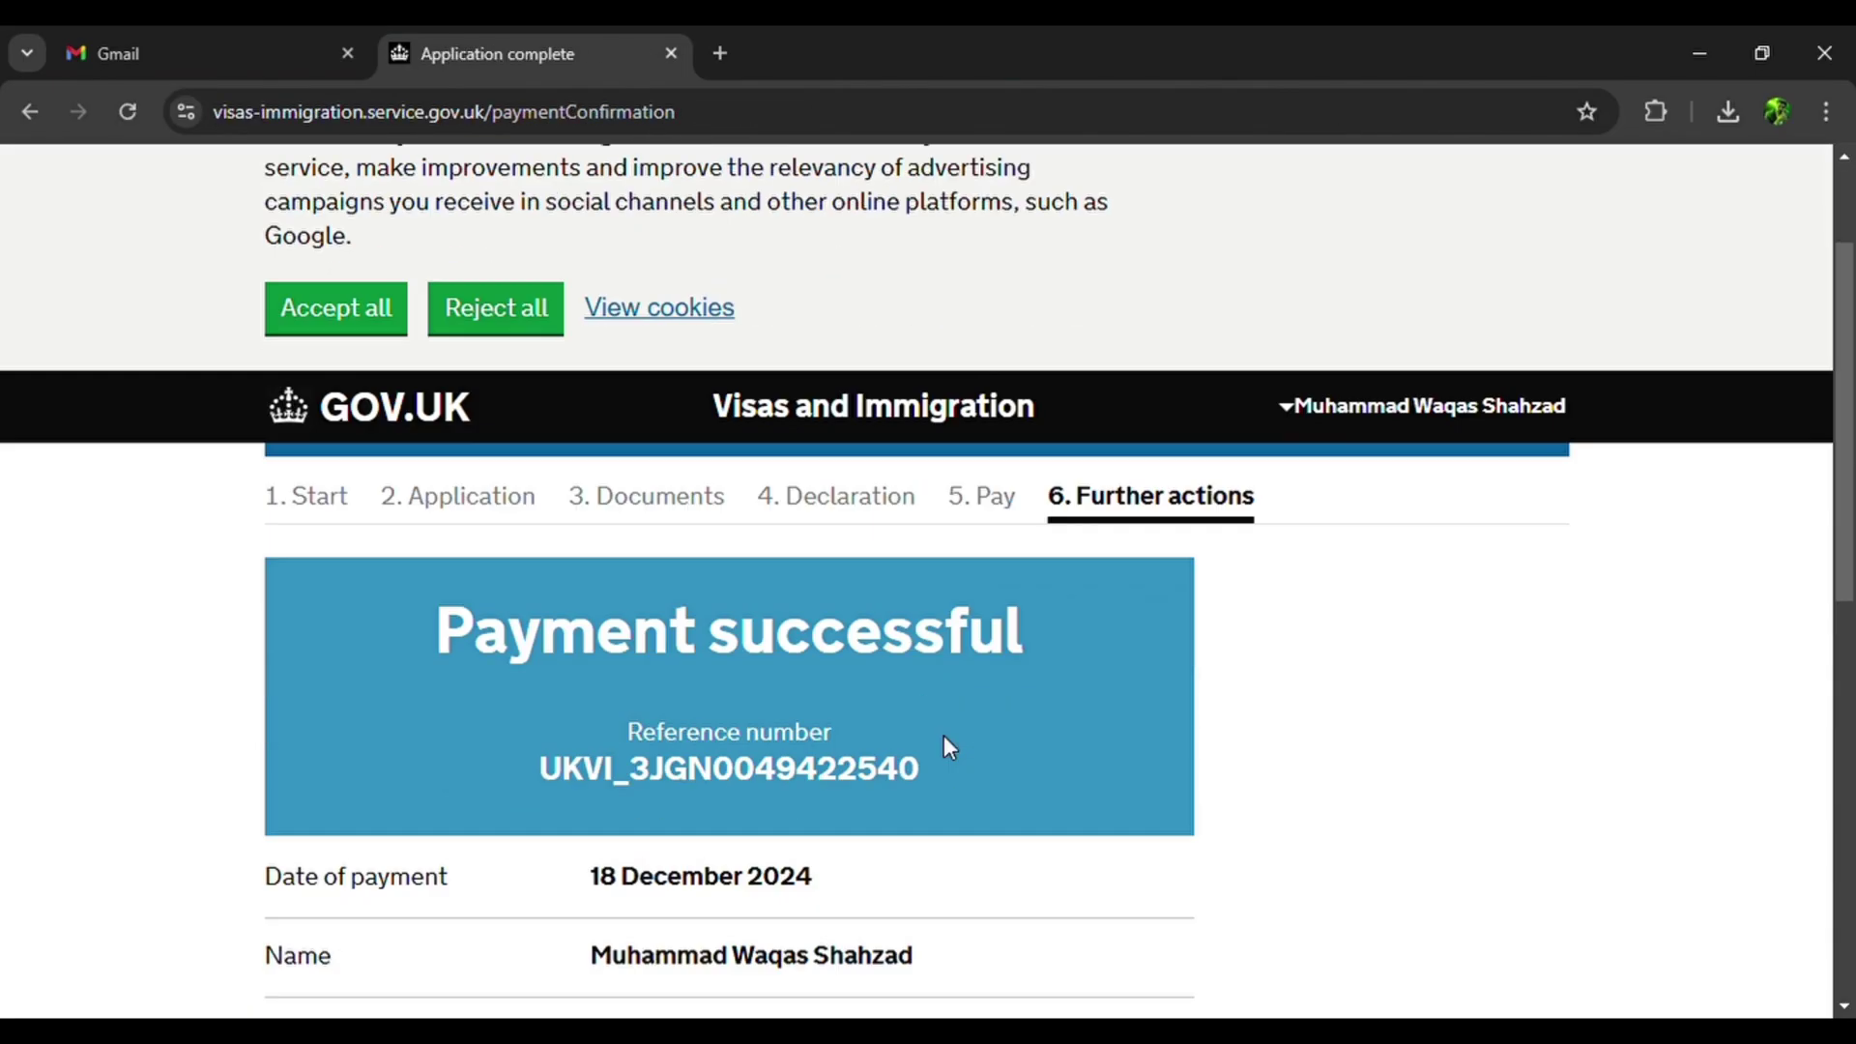
{"action": "scroll", "coordinate": [945, 740], "scroll_direction": "down", "scroll_amount": 2}
{"action": "scroll", "coordinate": [949, 747], "scroll_direction": "down", "scroll_amount": 3}
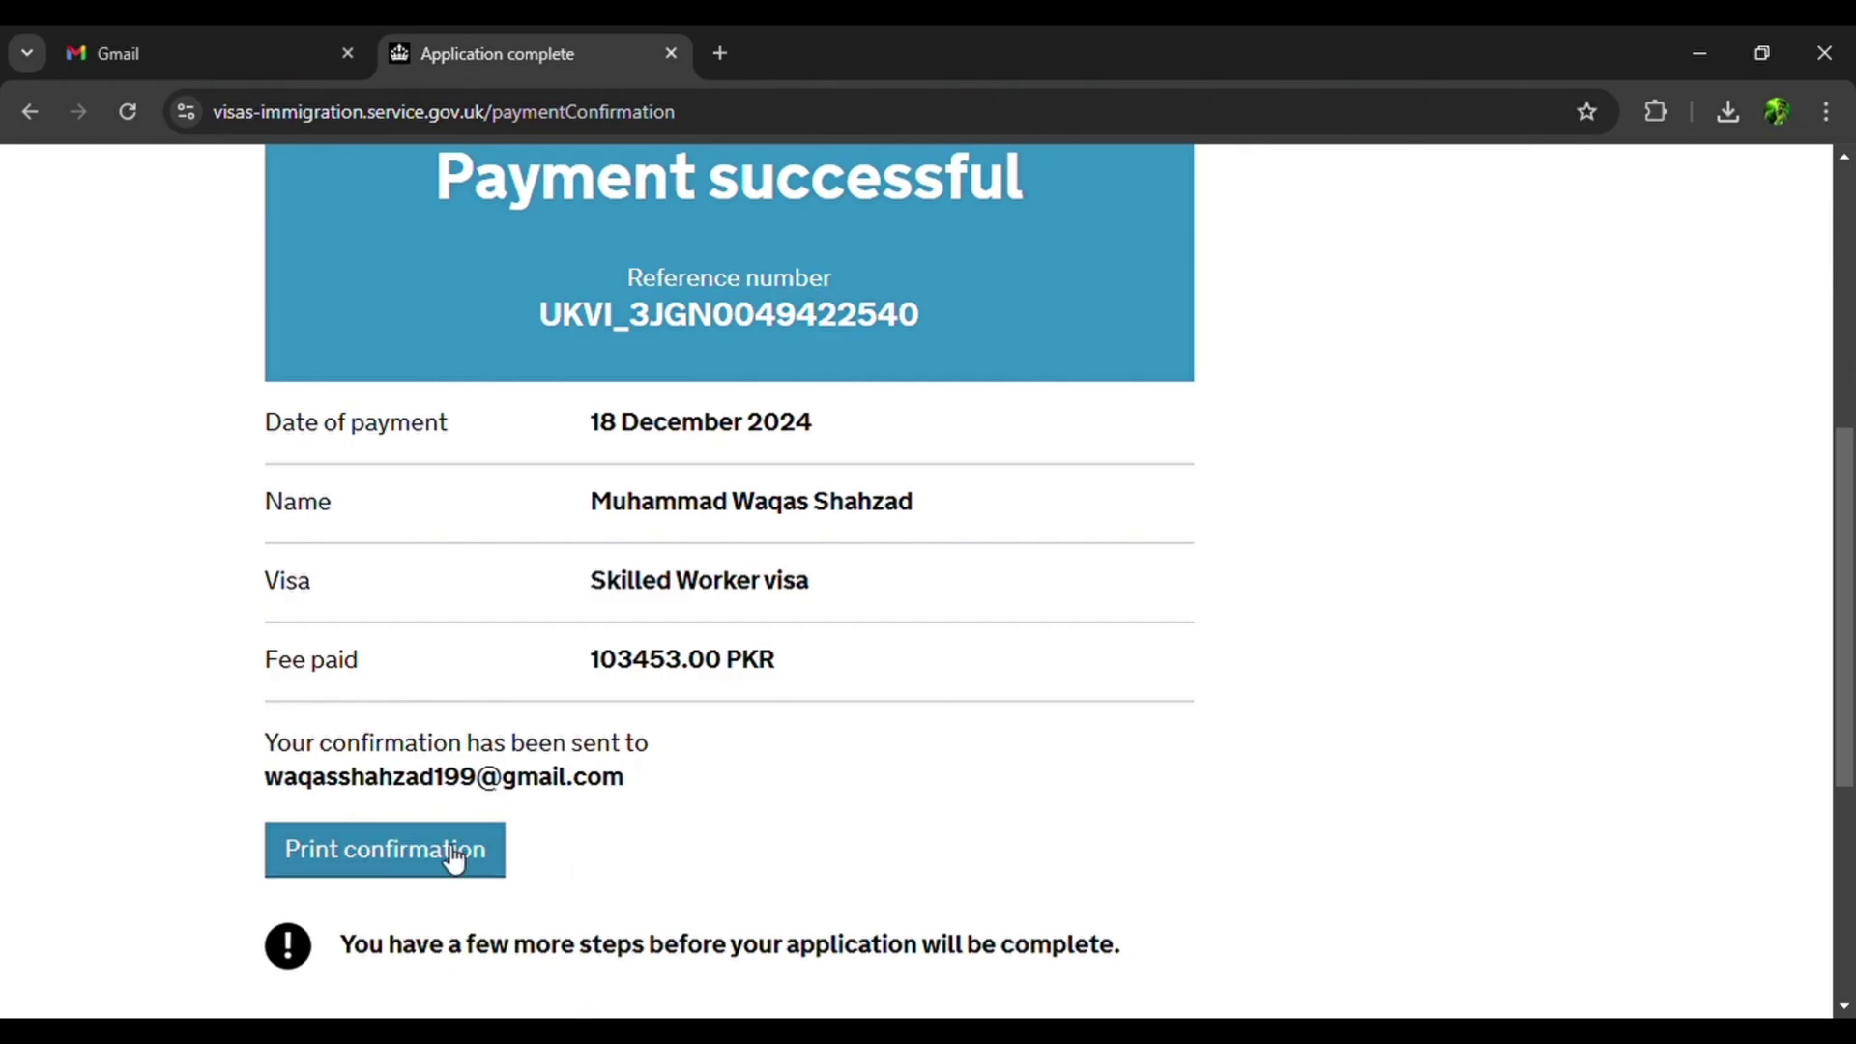
Star and read the payment confirmation email in Gmail, then return to the confirmation page.
{"action": "left_click", "coordinate": [279, 45]}
{"action": "left_click", "coordinate": [385, 264]}
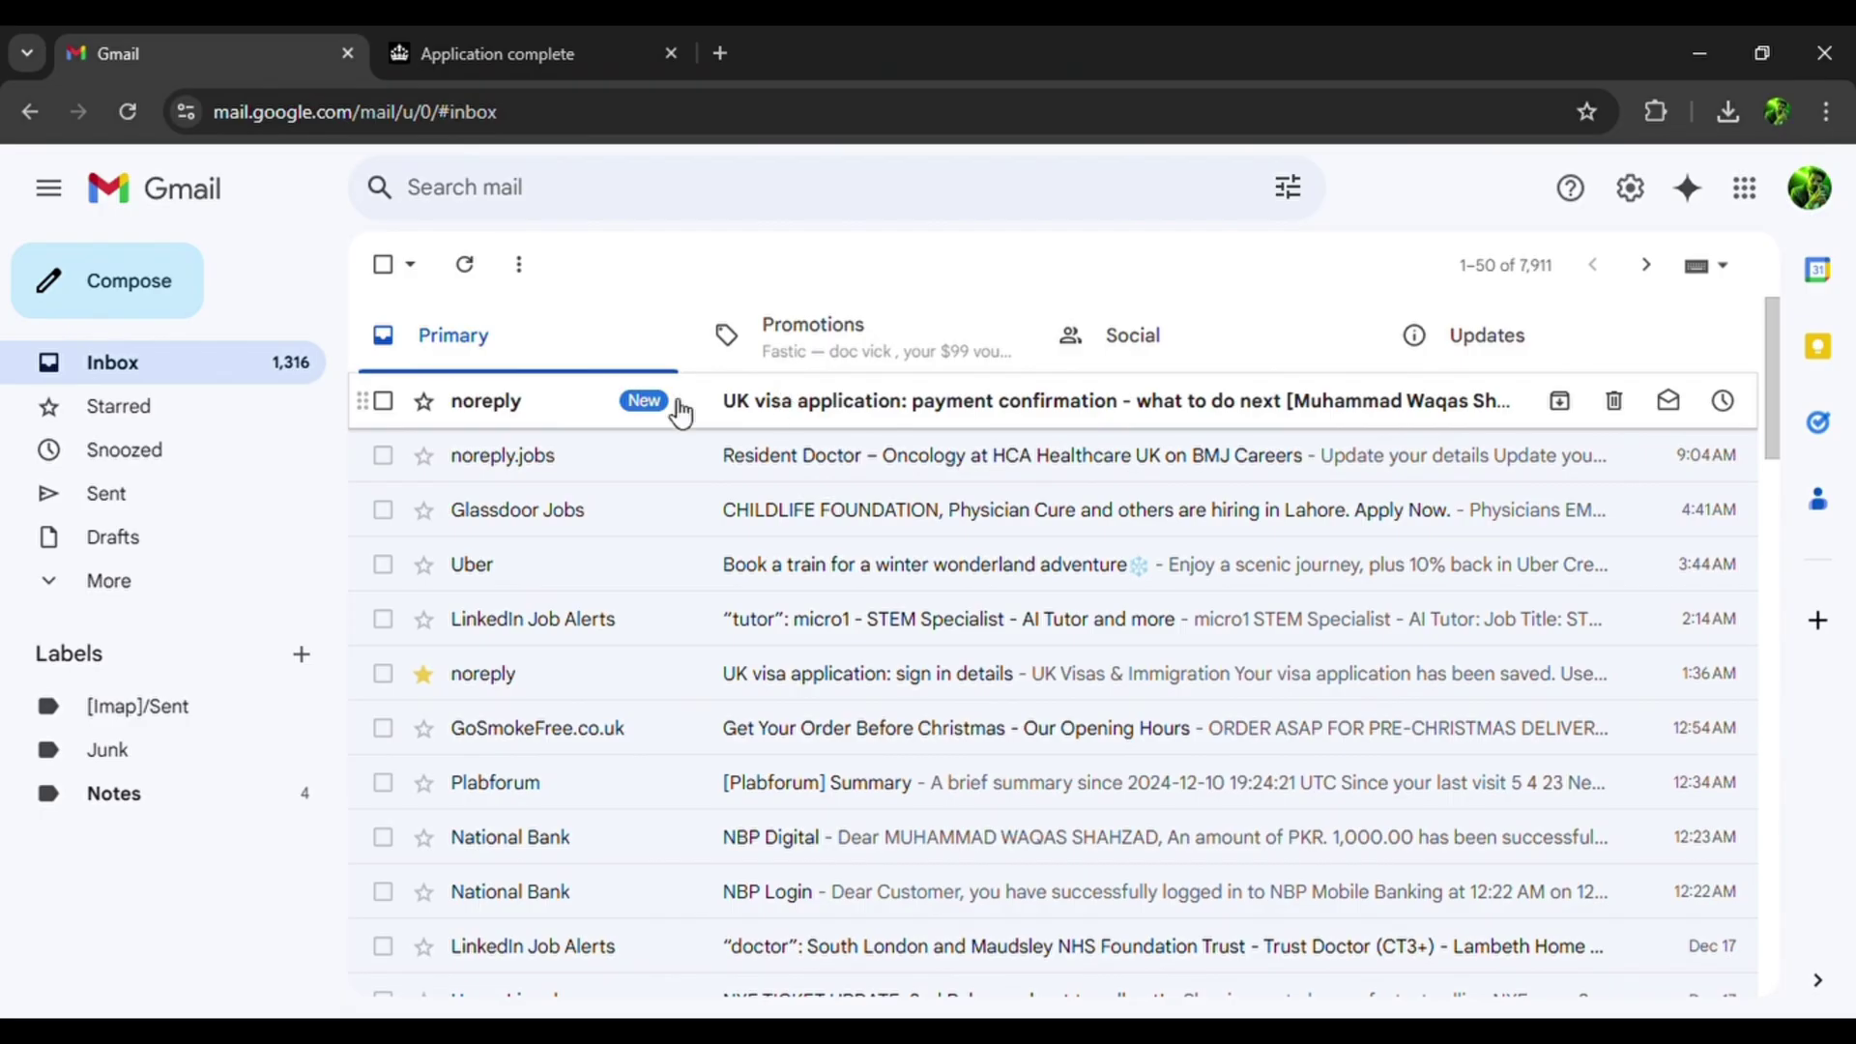
{"action": "left_click", "coordinate": [423, 400]}
{"action": "left_click", "coordinate": [816, 400]}
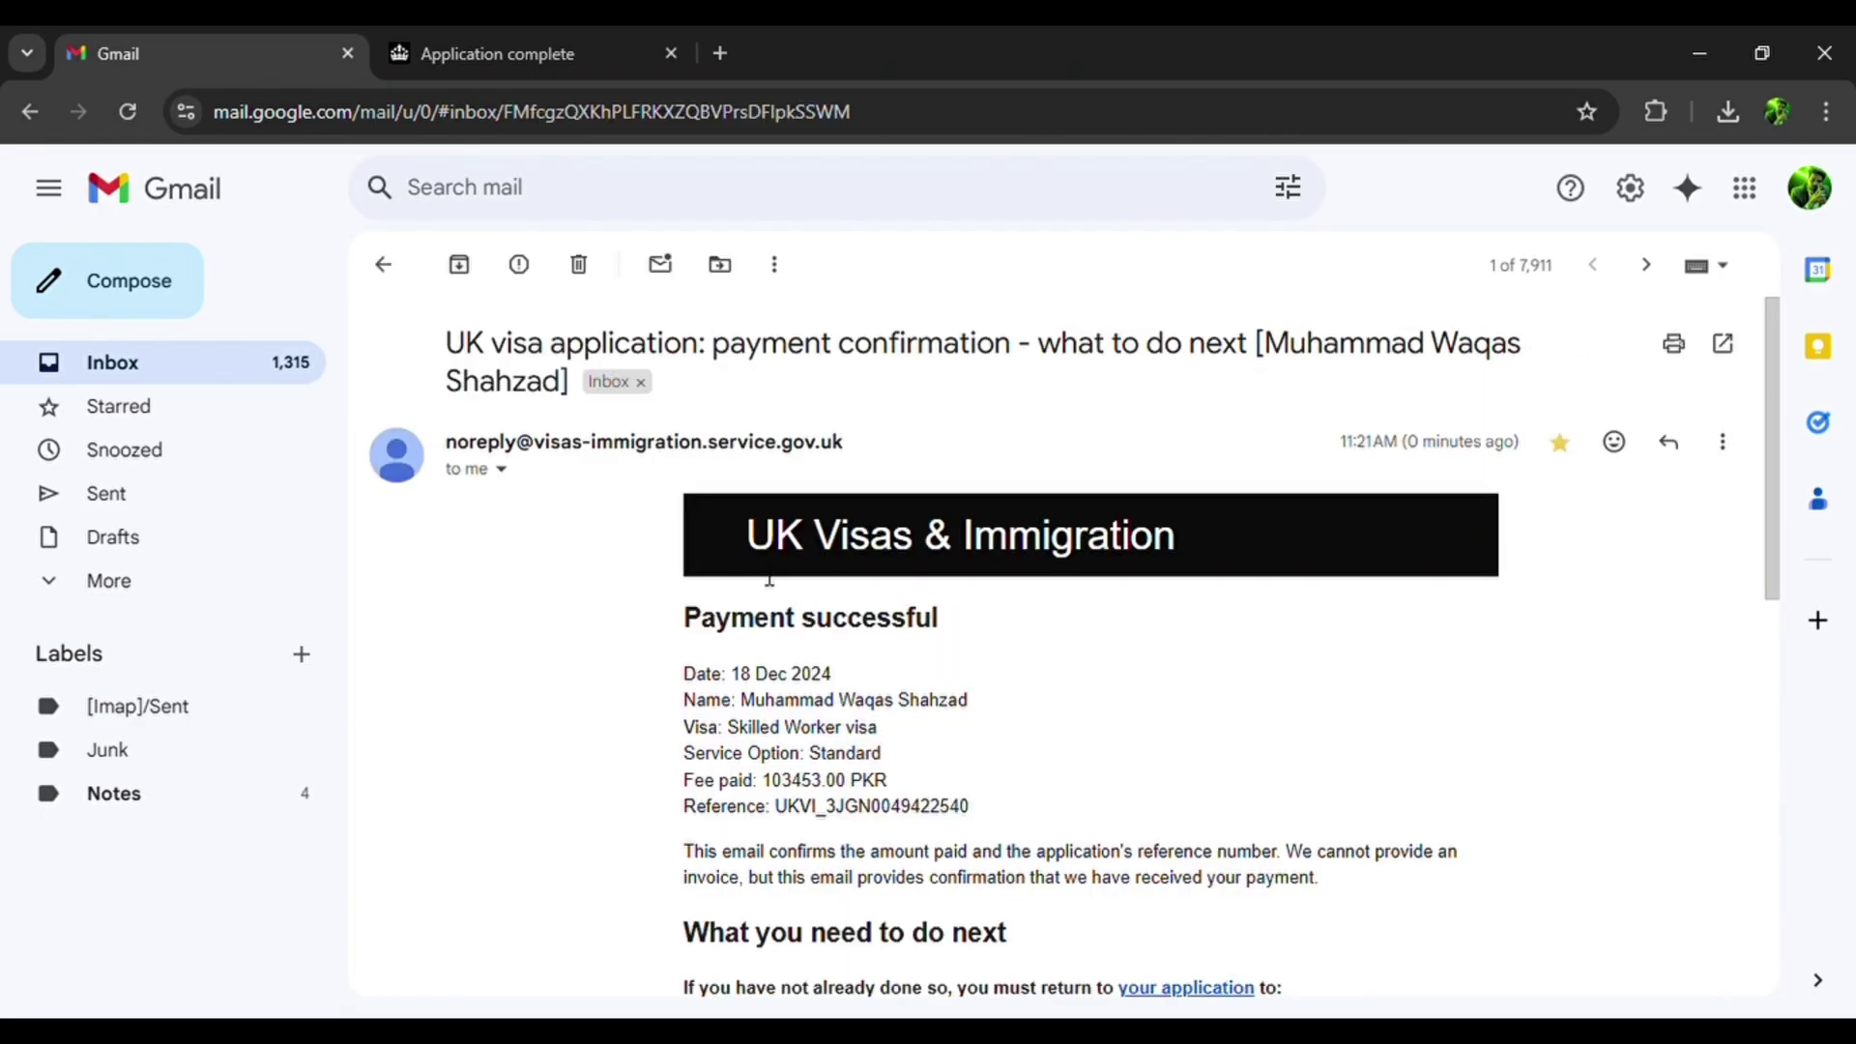
{"action": "scroll", "coordinate": [804, 773], "scroll_direction": "down", "scroll_amount": 2}
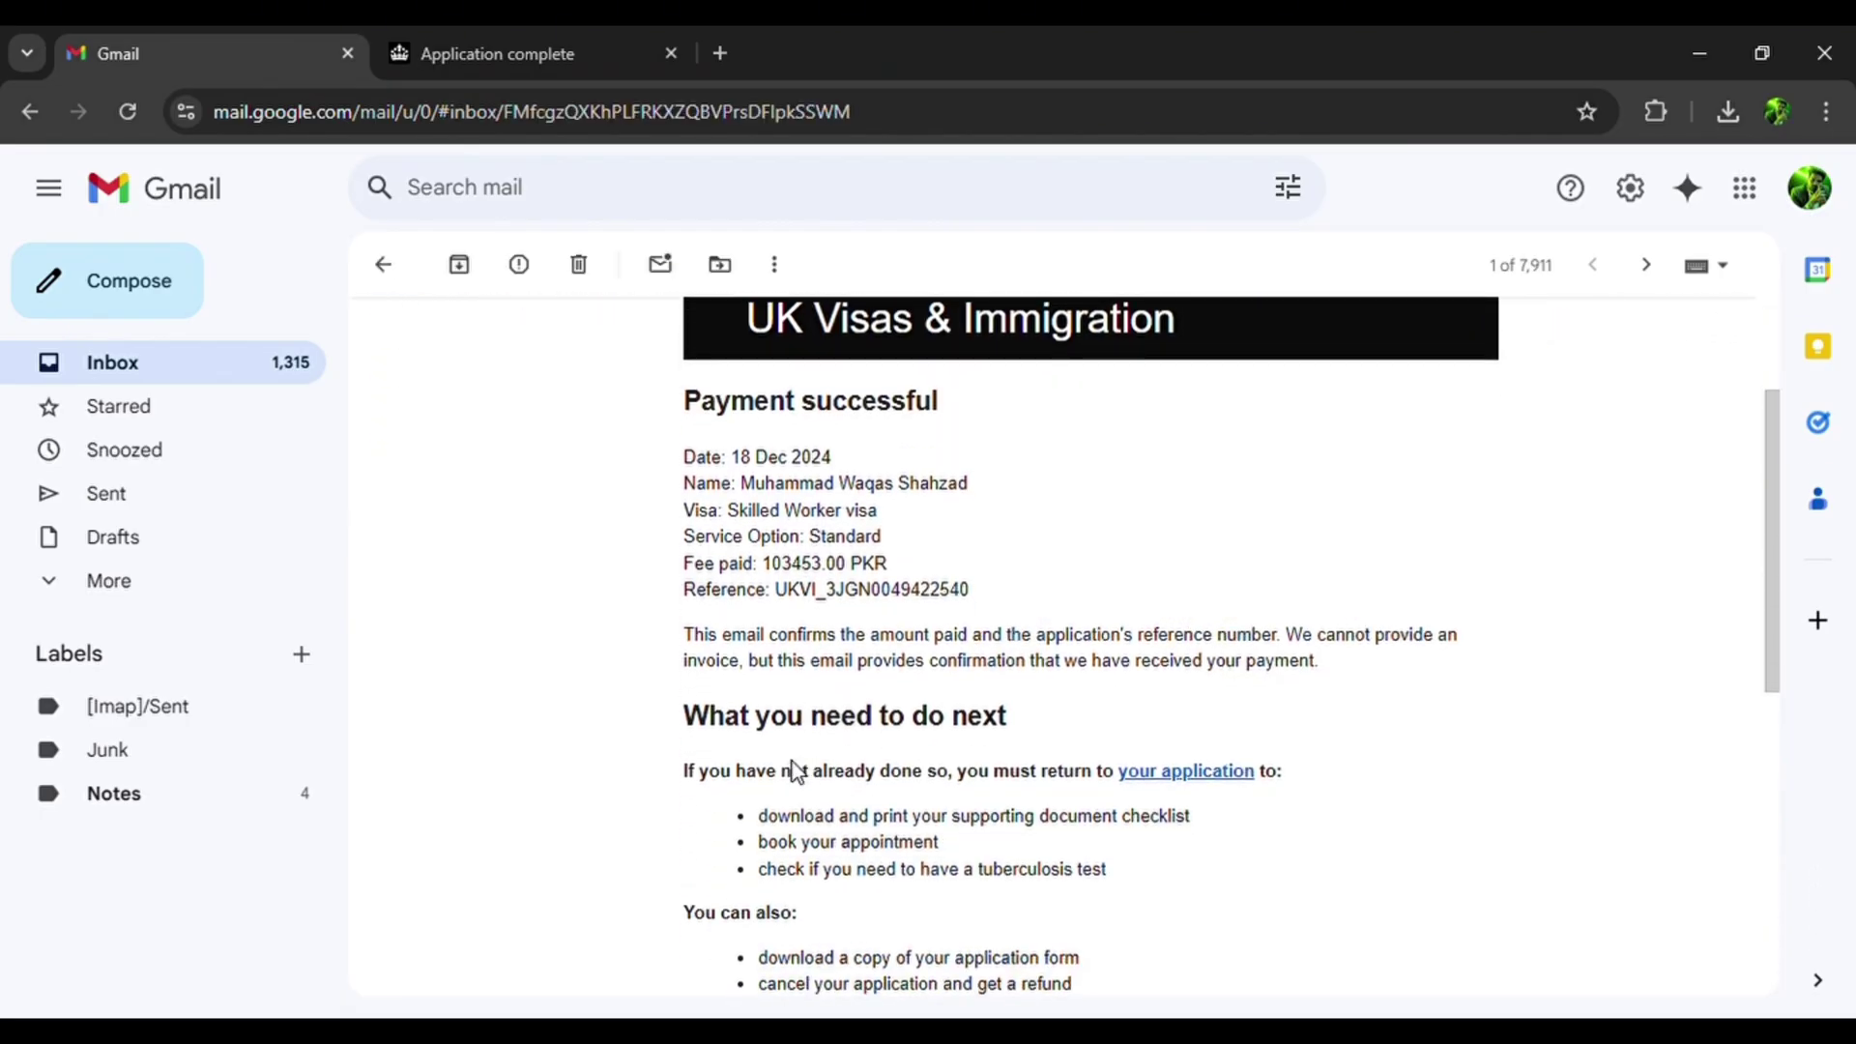
{"action": "left_click", "coordinate": [447, 39]}
{"action": "scroll", "coordinate": [667, 750], "scroll_direction": "down", "scroll_amount": 5}
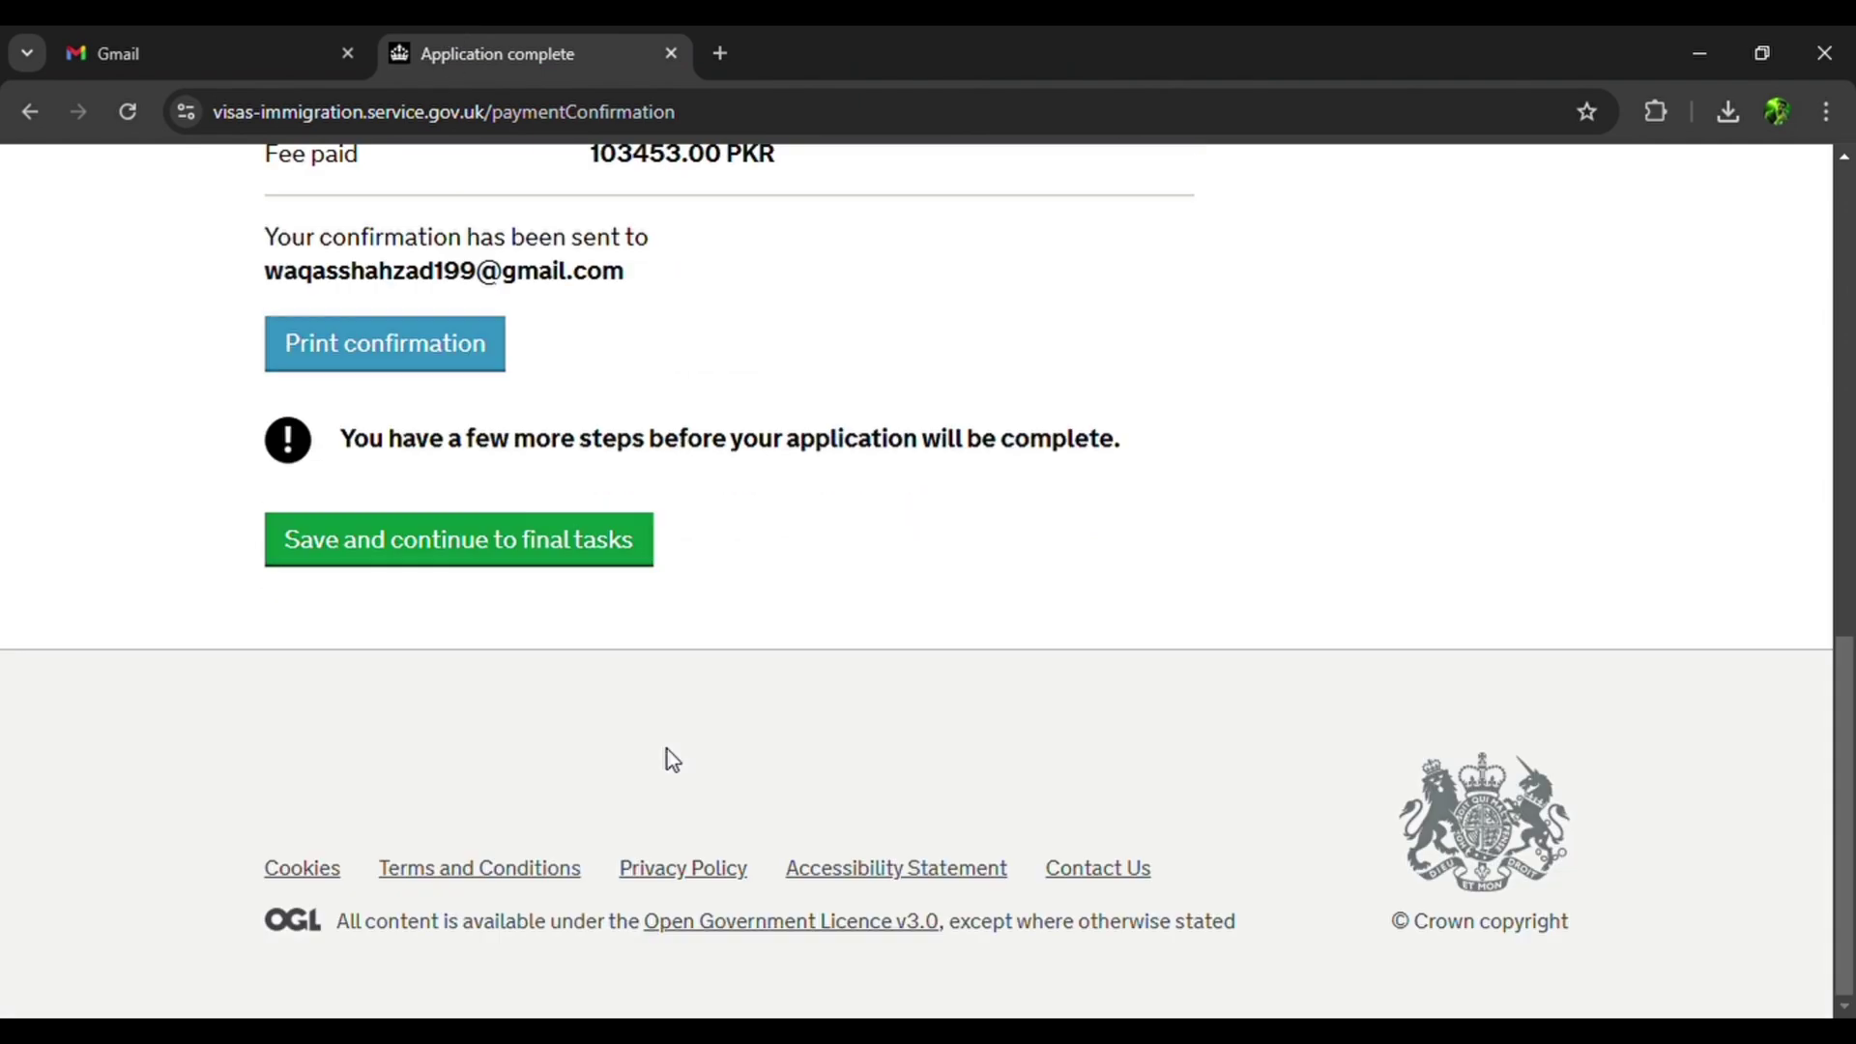
Continue to the final tasks page and download the supporting documents checklist.
{"action": "left_click", "coordinate": [587, 561]}
{"action": "scroll", "coordinate": [618, 738], "scroll_direction": "down", "scroll_amount": 5}
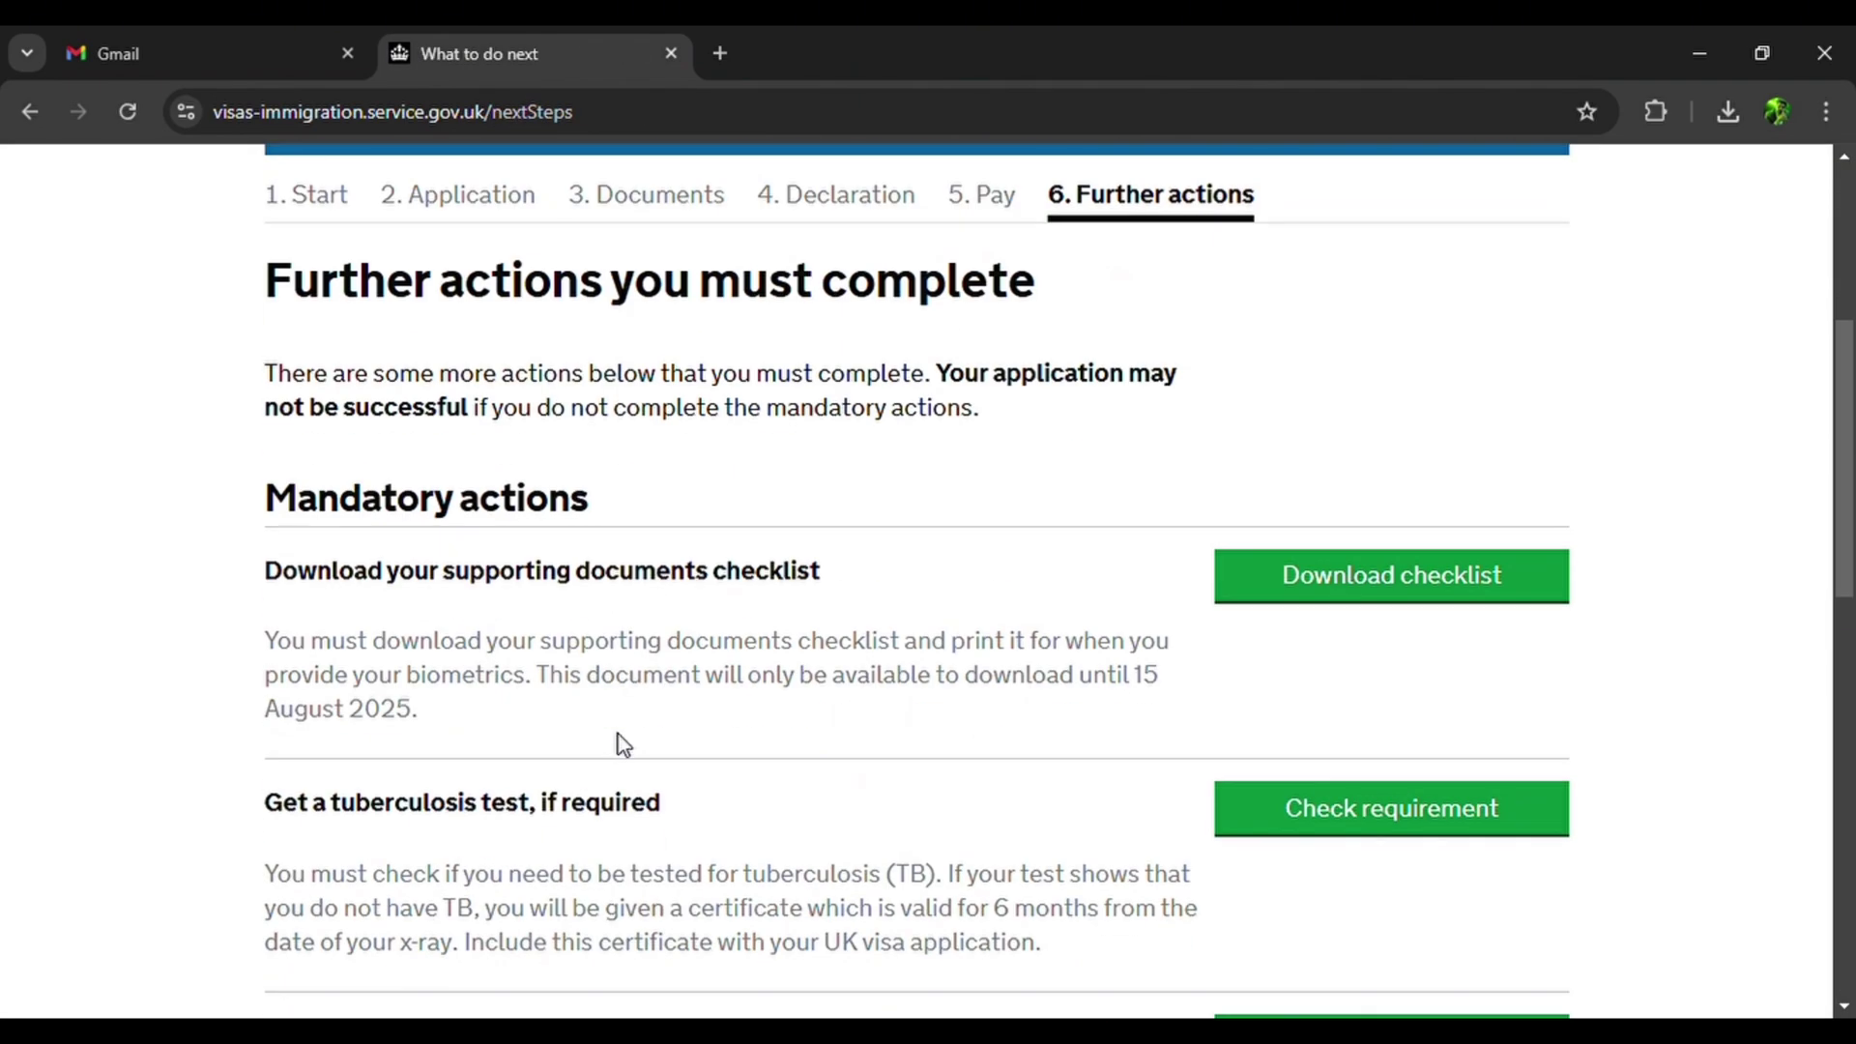
{"action": "left_click", "coordinate": [1478, 574]}
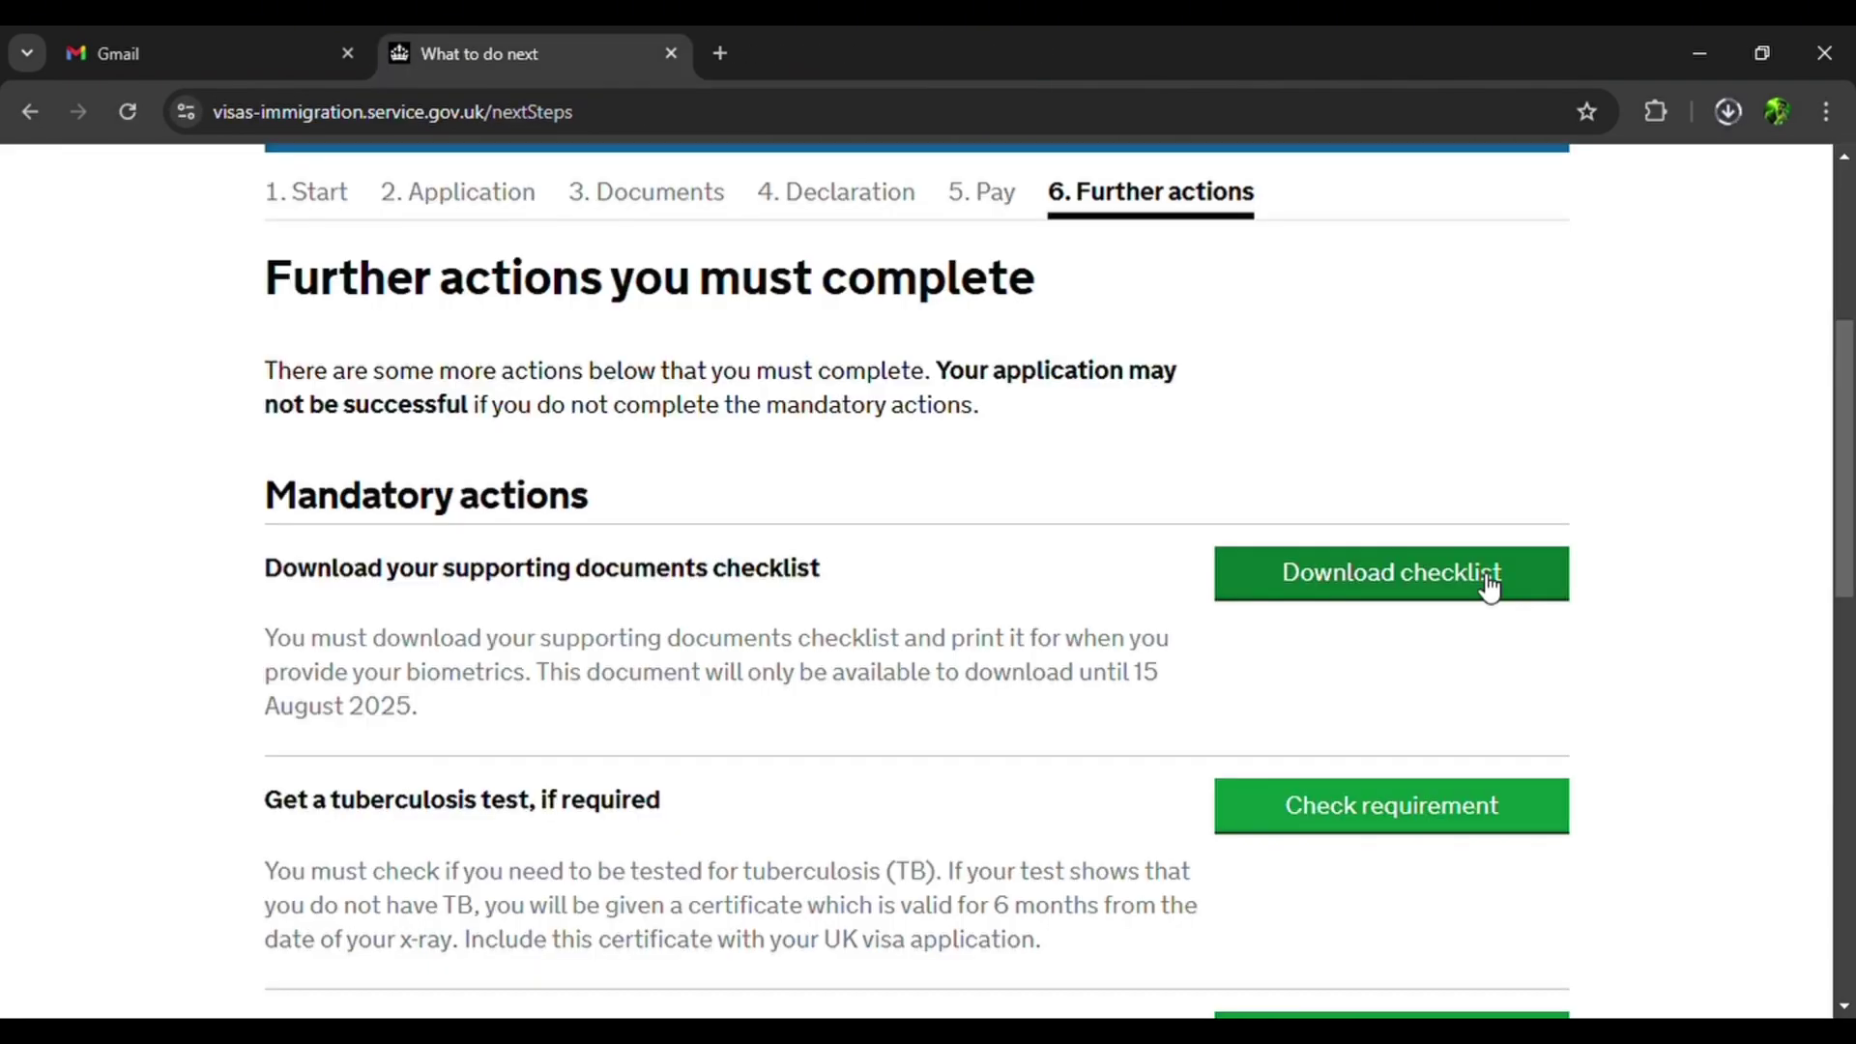
Download a copy of the application form and review the listed mandatory next actions.
{"action": "scroll", "coordinate": [813, 693], "scroll_direction": "down", "scroll_amount": 4}
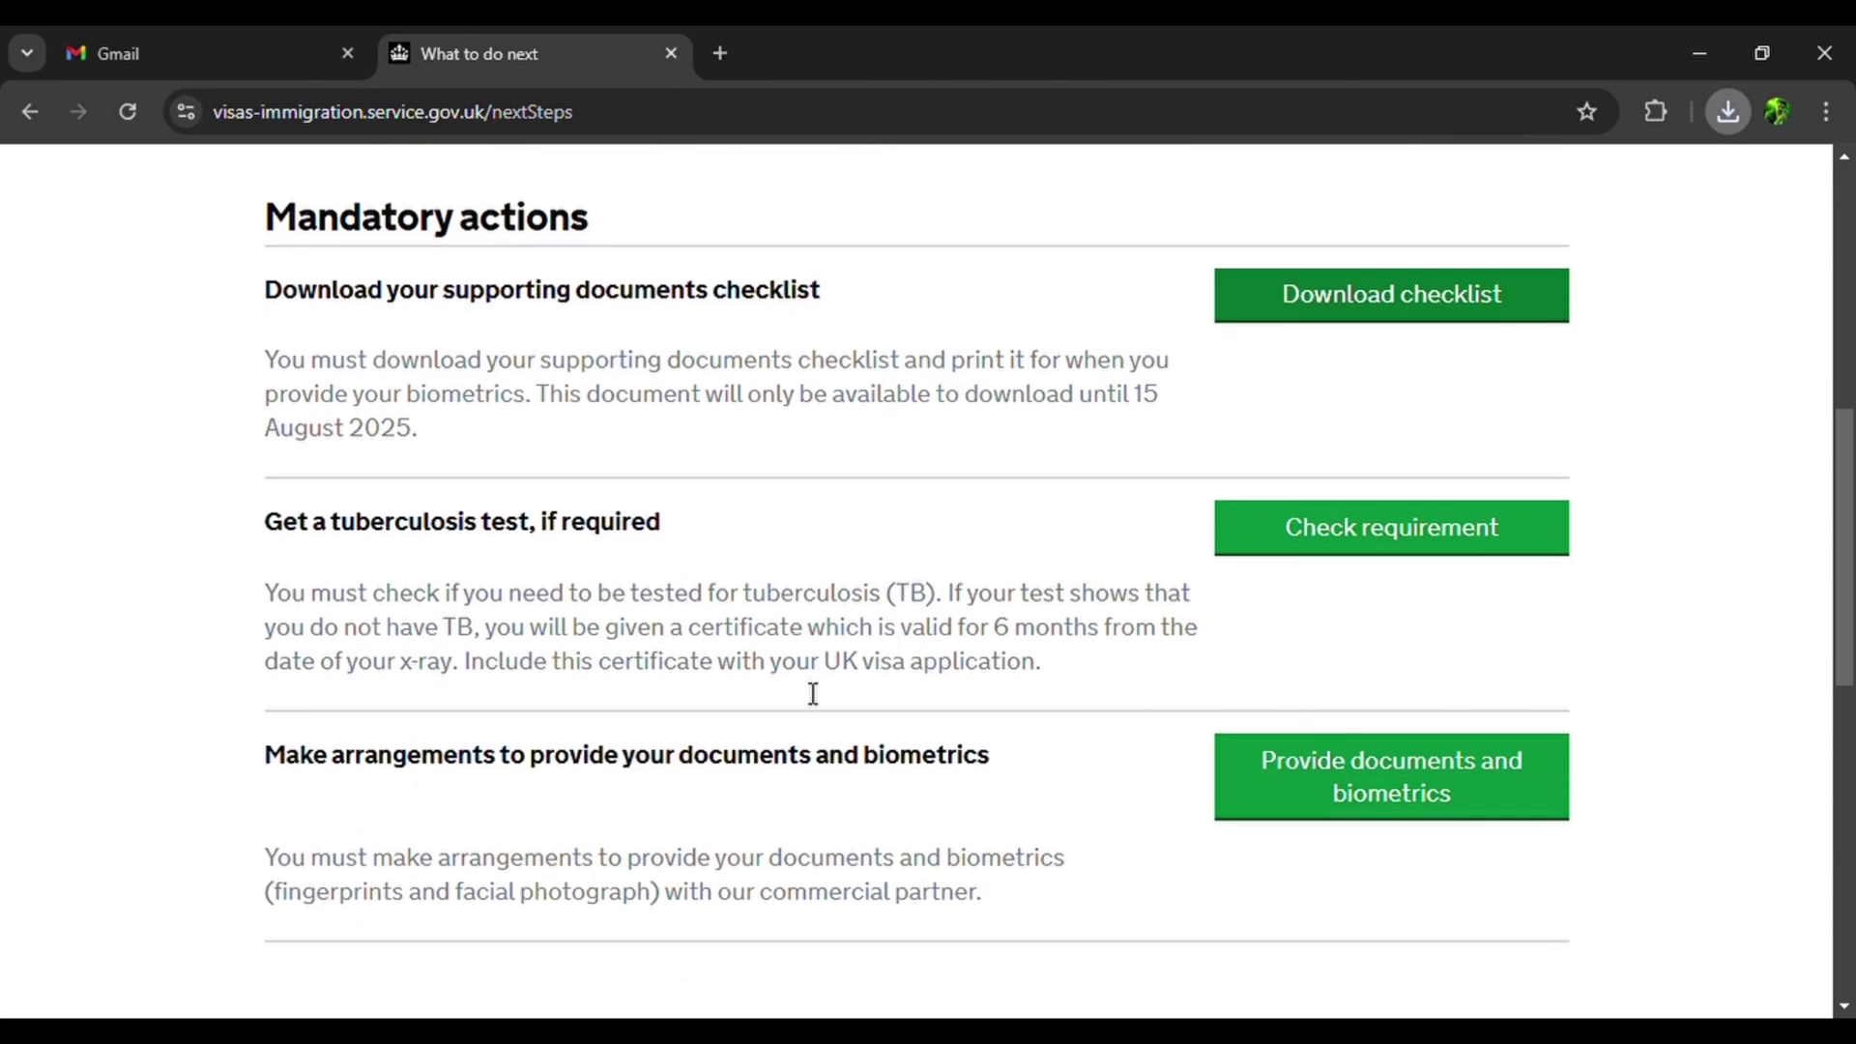
{"action": "scroll", "coordinate": [813, 693], "scroll_direction": "down", "scroll_amount": 2}
{"action": "left_click", "coordinate": [654, 887]}
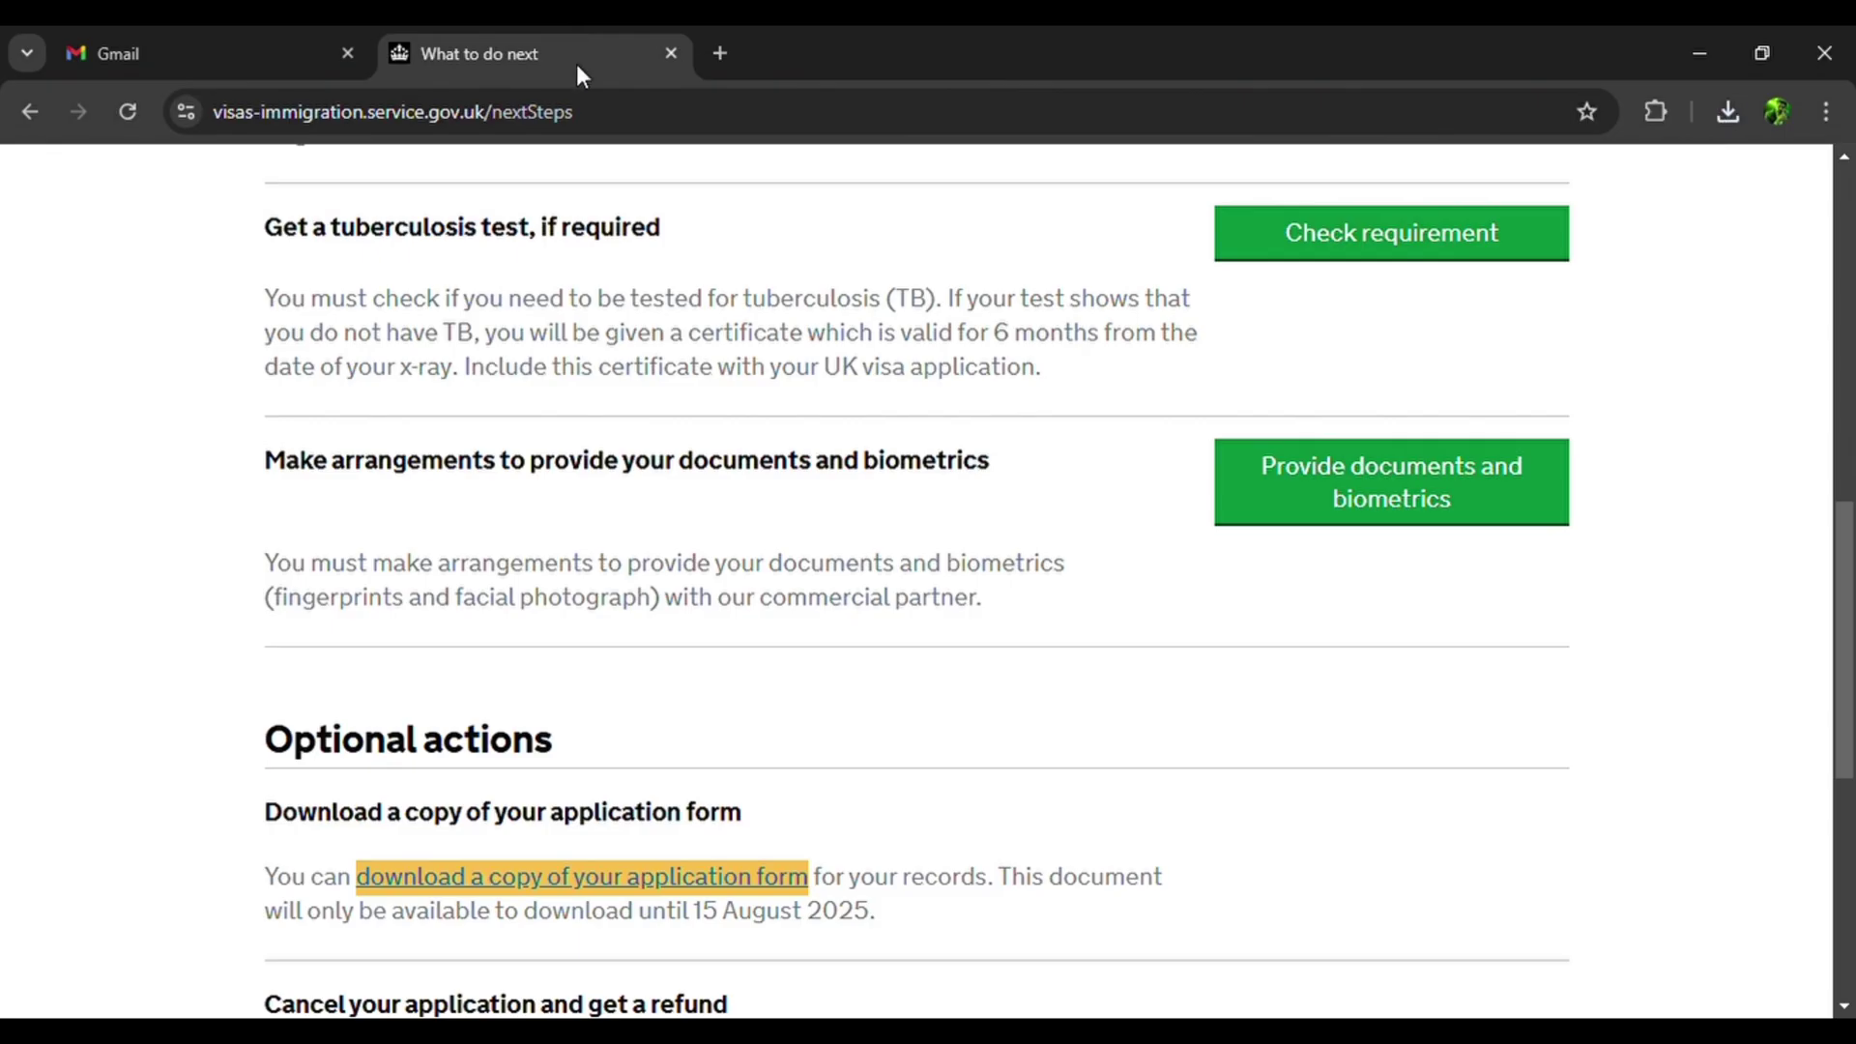
{"action": "scroll", "coordinate": [719, 613], "scroll_direction": "down", "scroll_amount": 2}
{"action": "scroll", "coordinate": [719, 613], "scroll_direction": "down", "scroll_amount": 1}
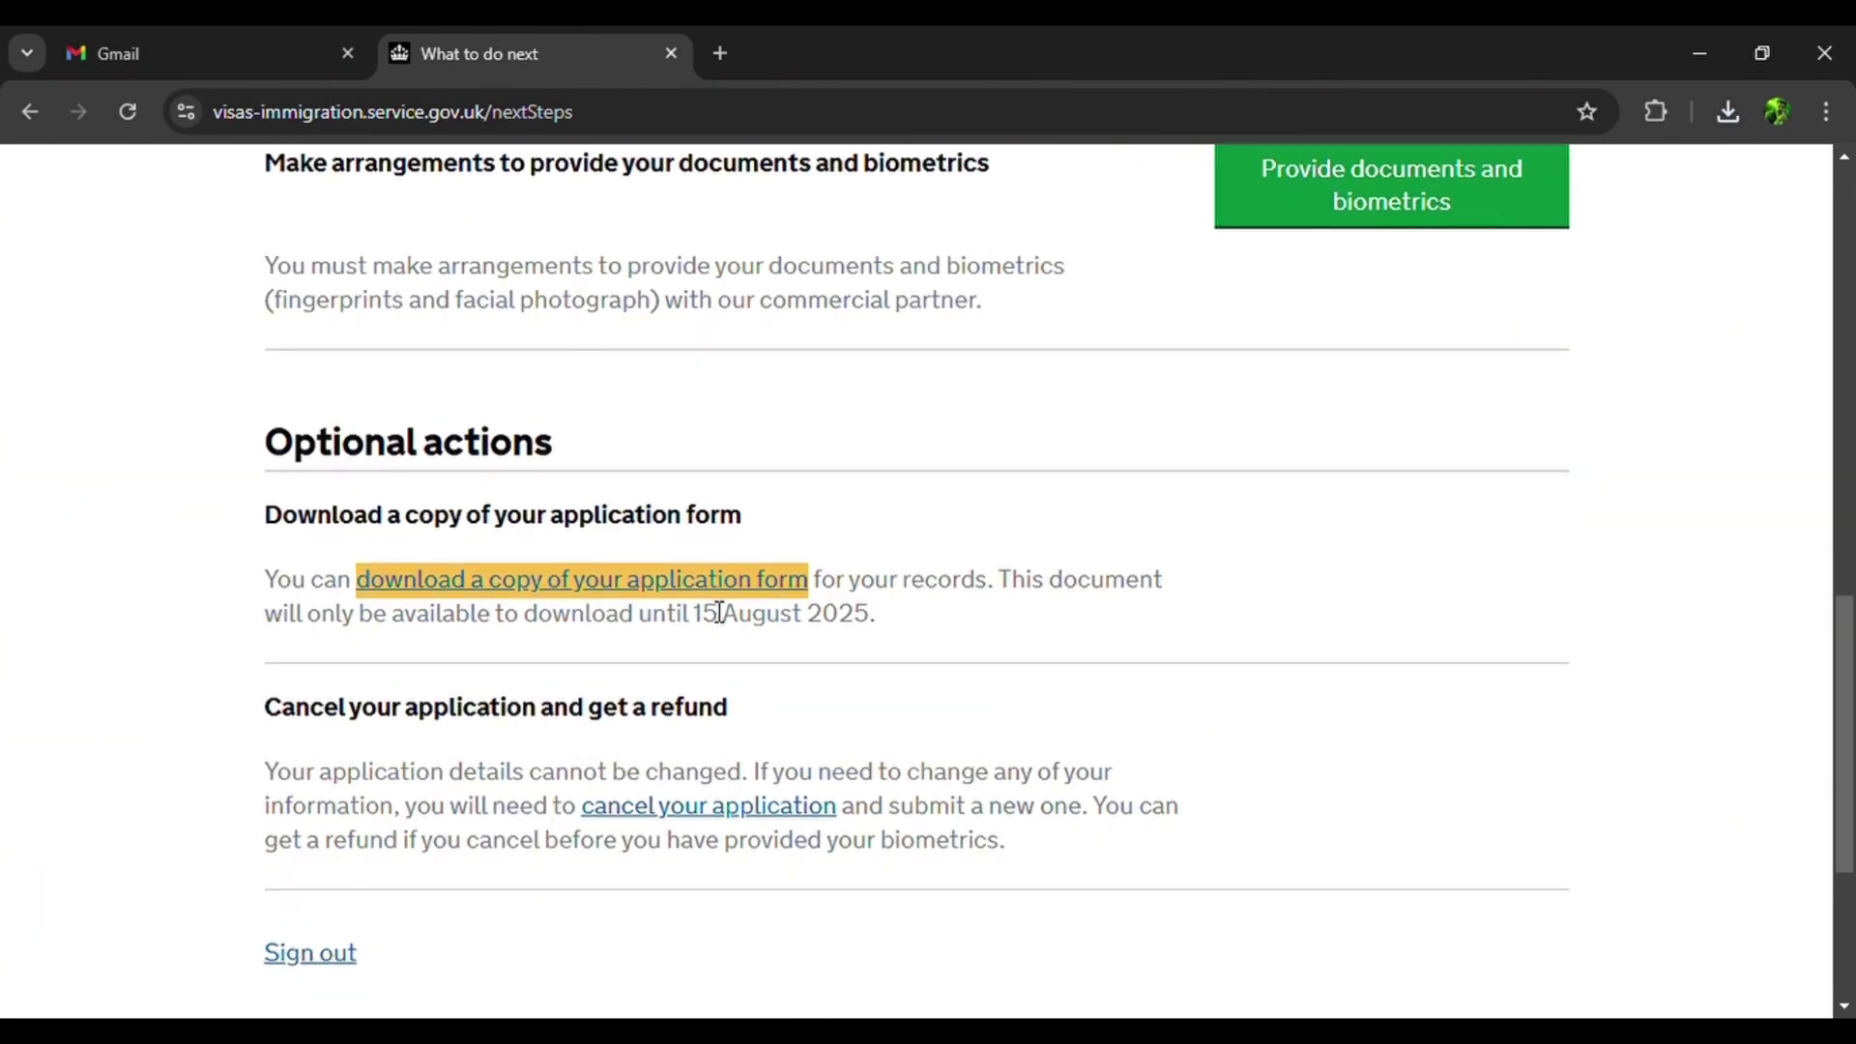
{"action": "scroll", "coordinate": [719, 613], "scroll_direction": "down", "scroll_amount": 2}
{"action": "scroll", "coordinate": [717, 612], "scroll_direction": "up", "scroll_amount": 9}
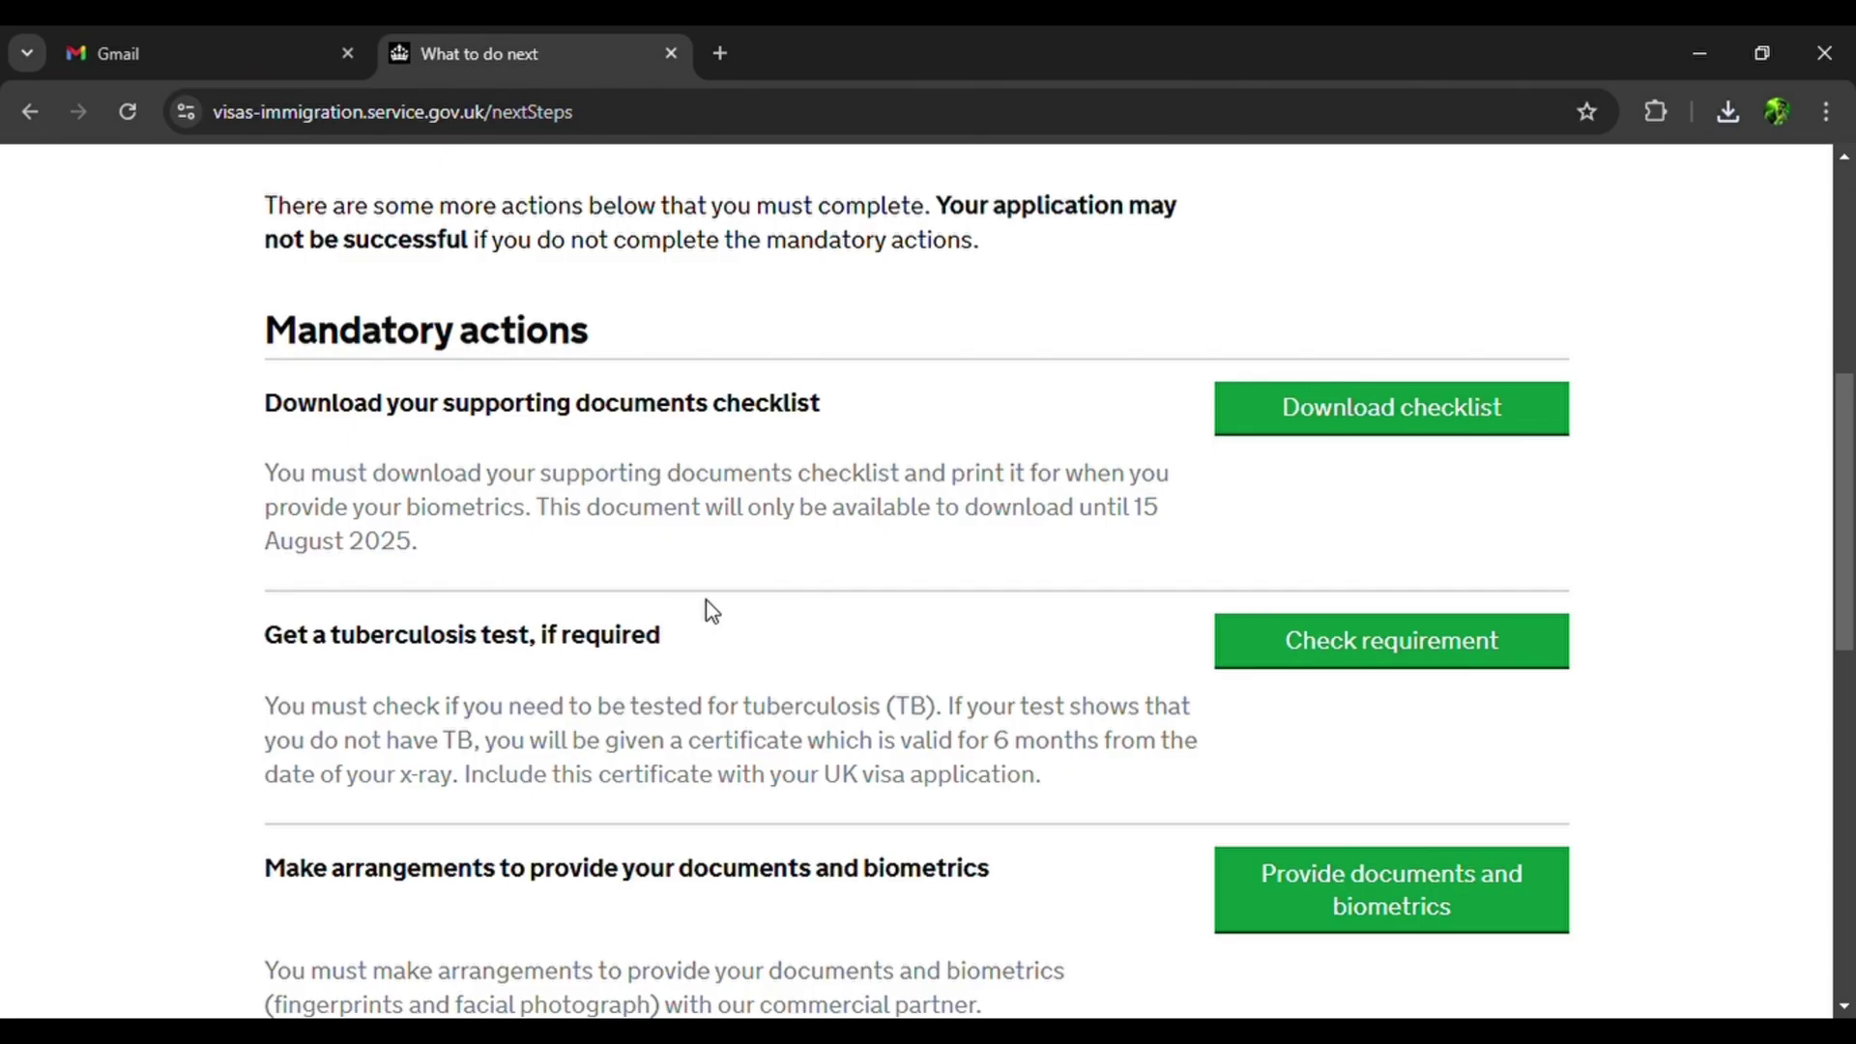
{"action": "scroll", "coordinate": [713, 611], "scroll_direction": "down", "scroll_amount": 2}
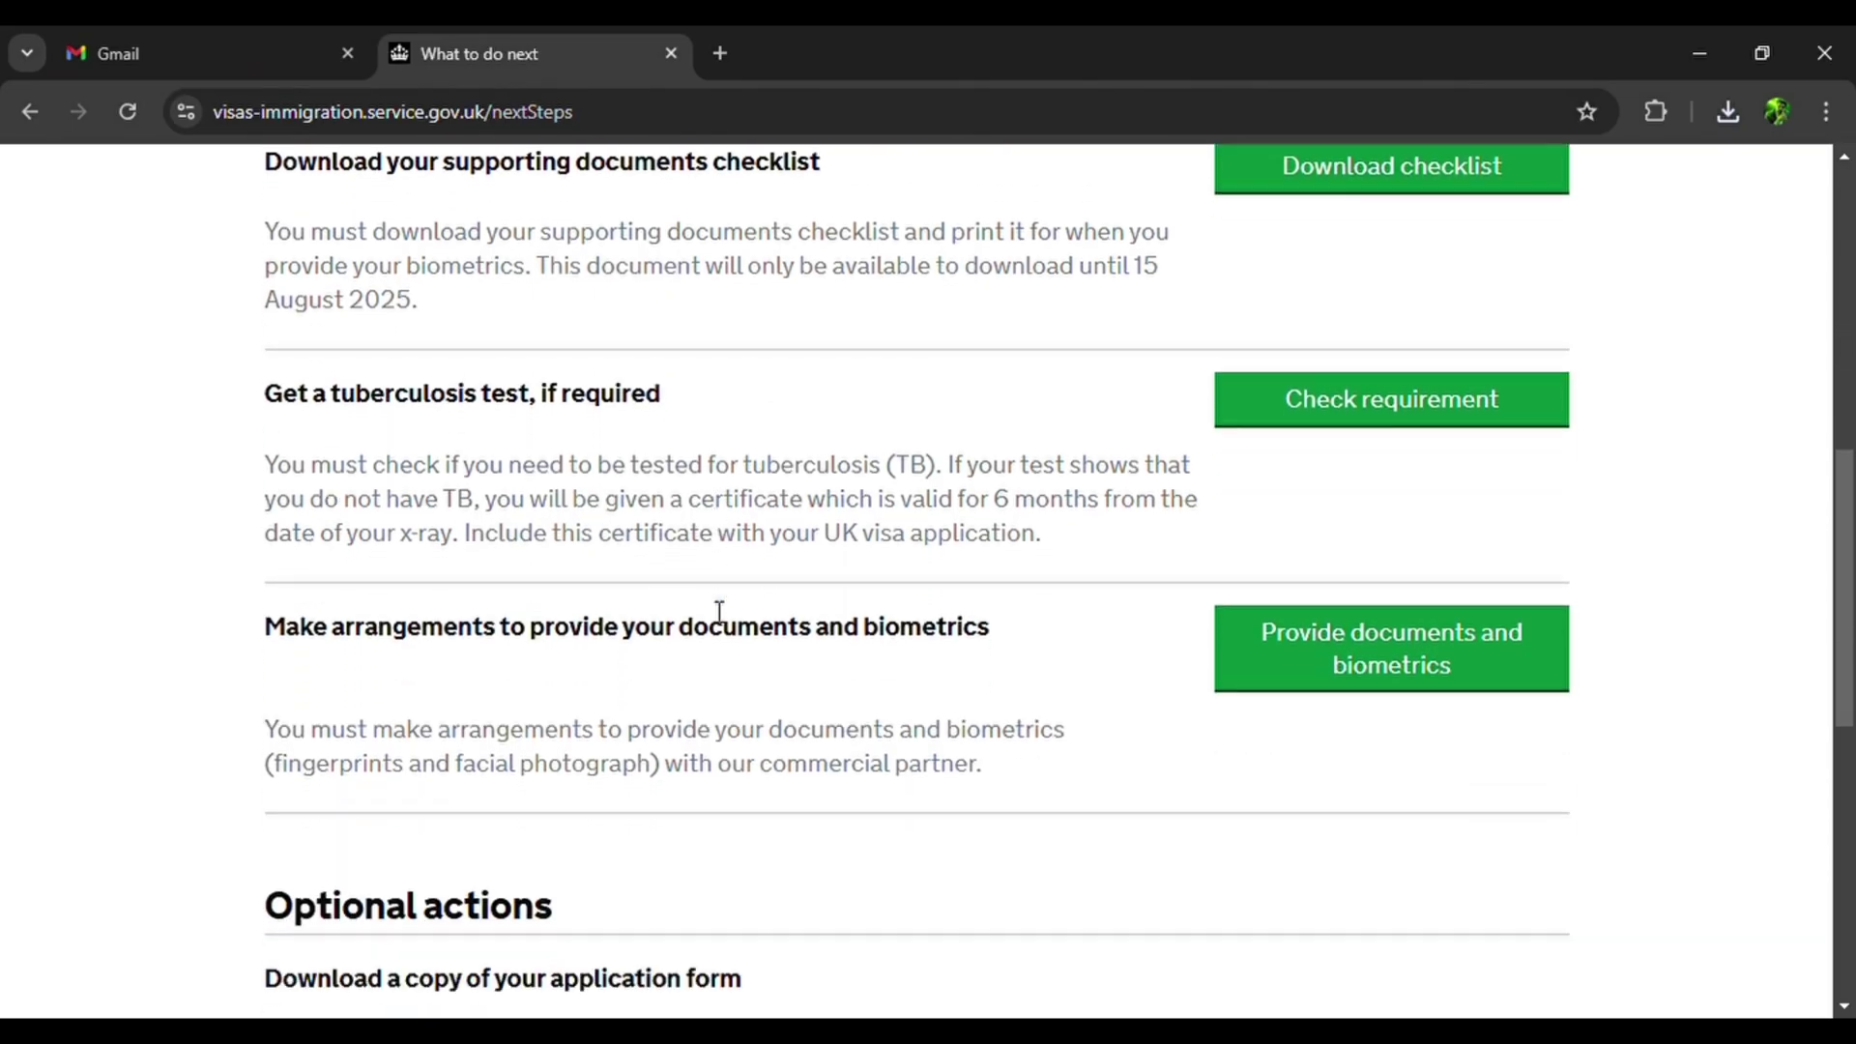